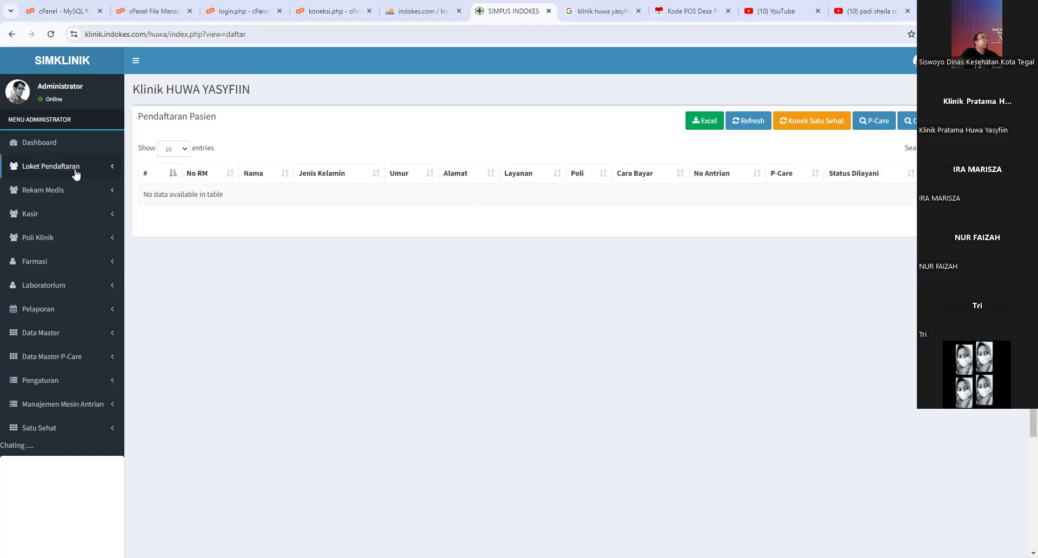
# - Refresh the Loket Pendaftaran patient registration list
pyautogui.click(106, 165)
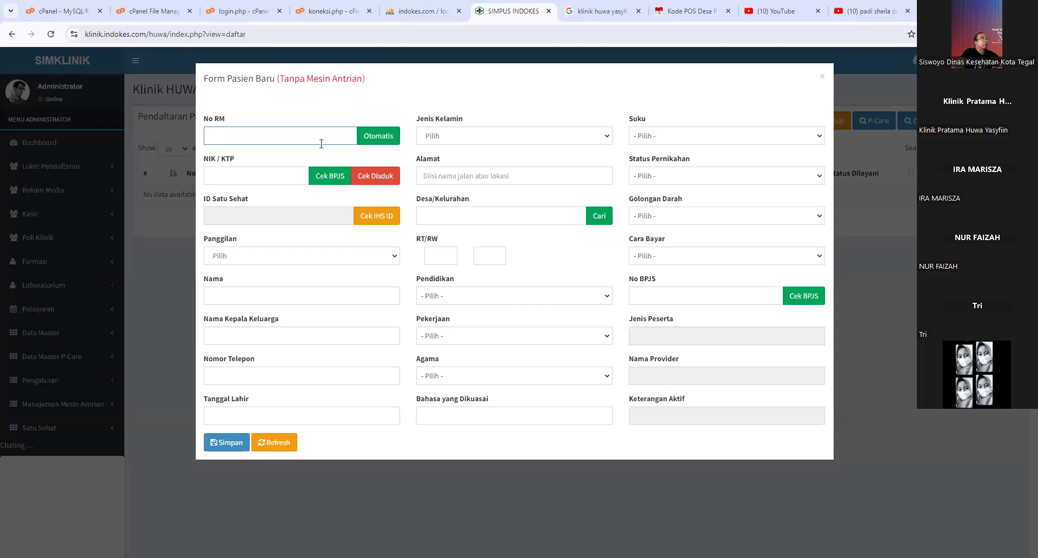
# - Generate the automatic No RM 000291, then go to NIK / KTP and view the Panggilan options
pyautogui.click(377, 141)
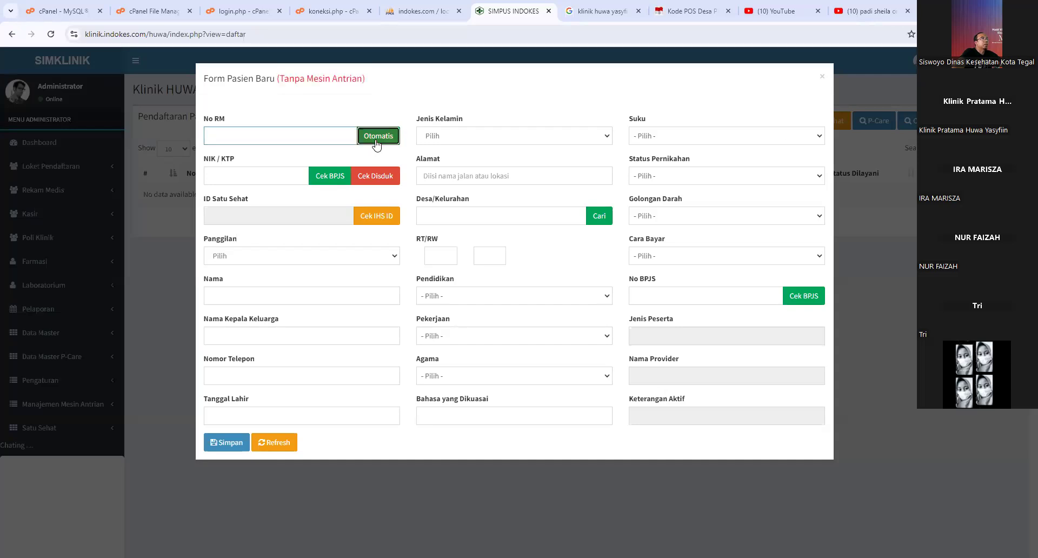
pyautogui.doubleClick(275, 137)
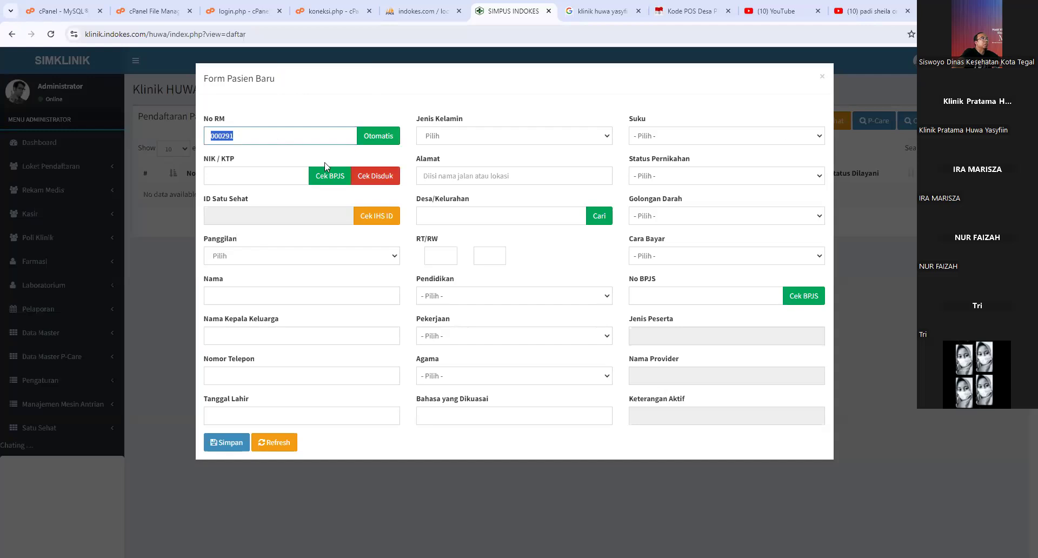
pyautogui.click(224, 138)
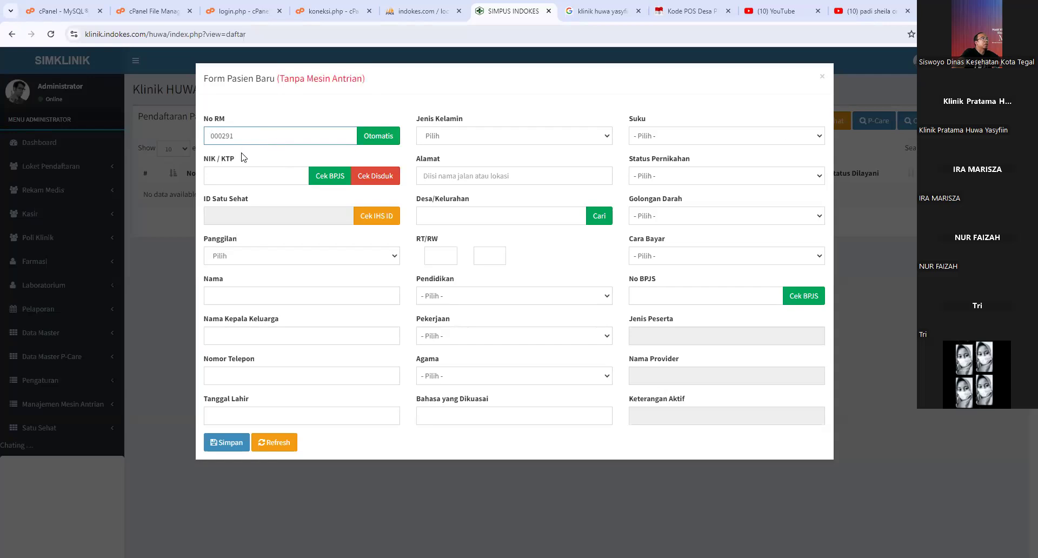
pyautogui.click(278, 175)
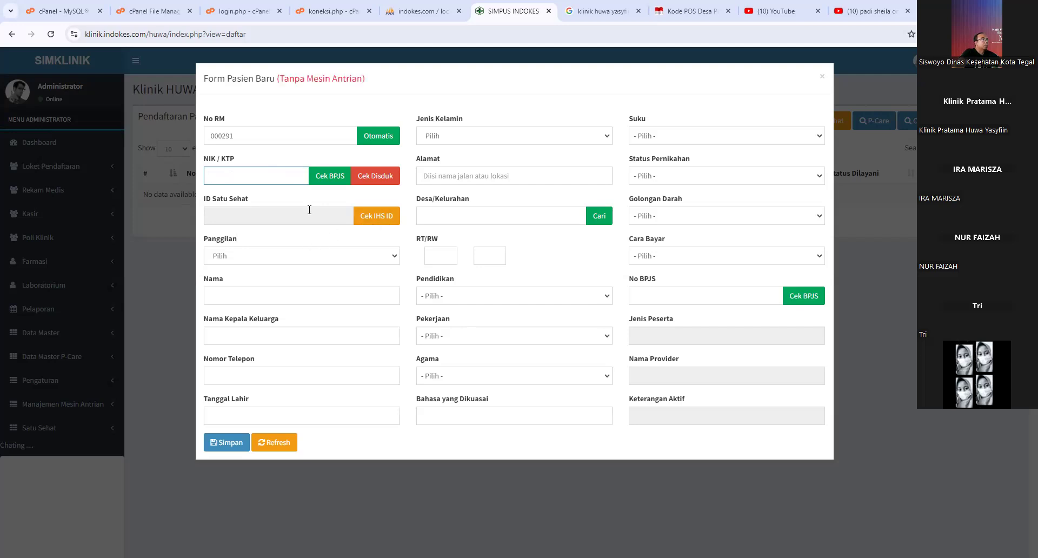
pyautogui.click(319, 261)
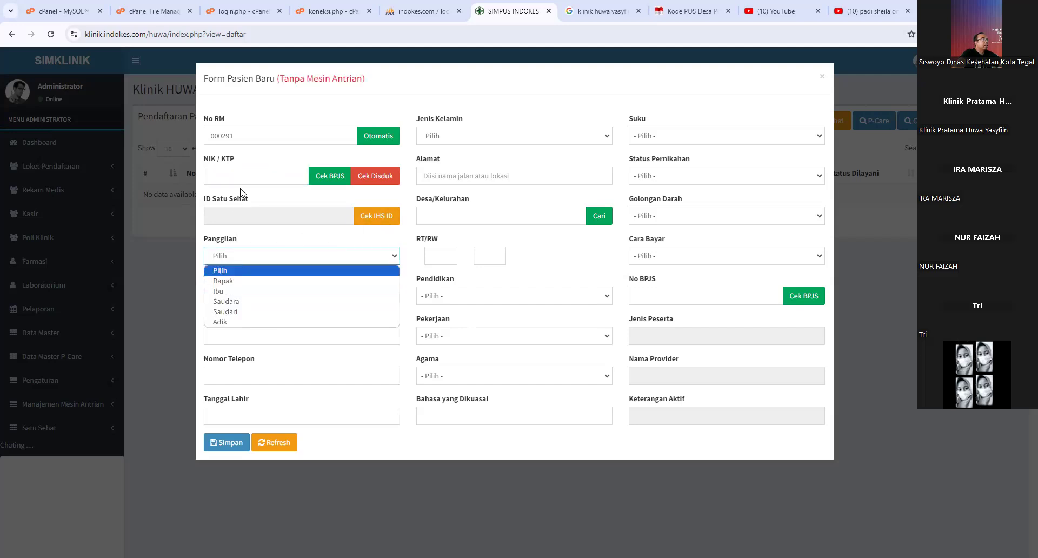
# - Revisit NIK, highlight the participant type and provider name fields, and preview the Panggilan options
pyautogui.click(251, 176)
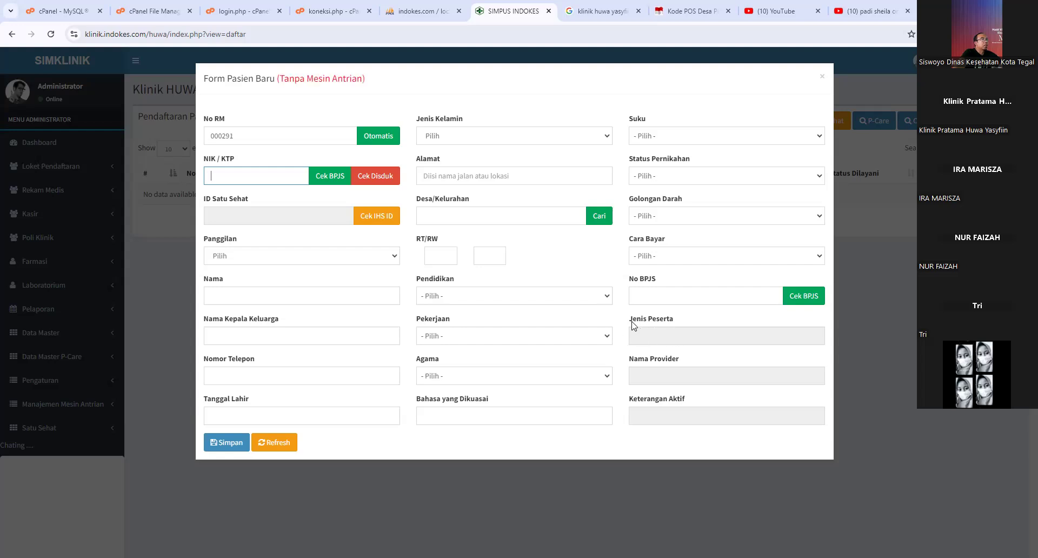
pyautogui.moveTo(632, 320); pyautogui.dragTo(674, 327)
pyautogui.moveTo(634, 363); pyautogui.dragTo(675, 366)
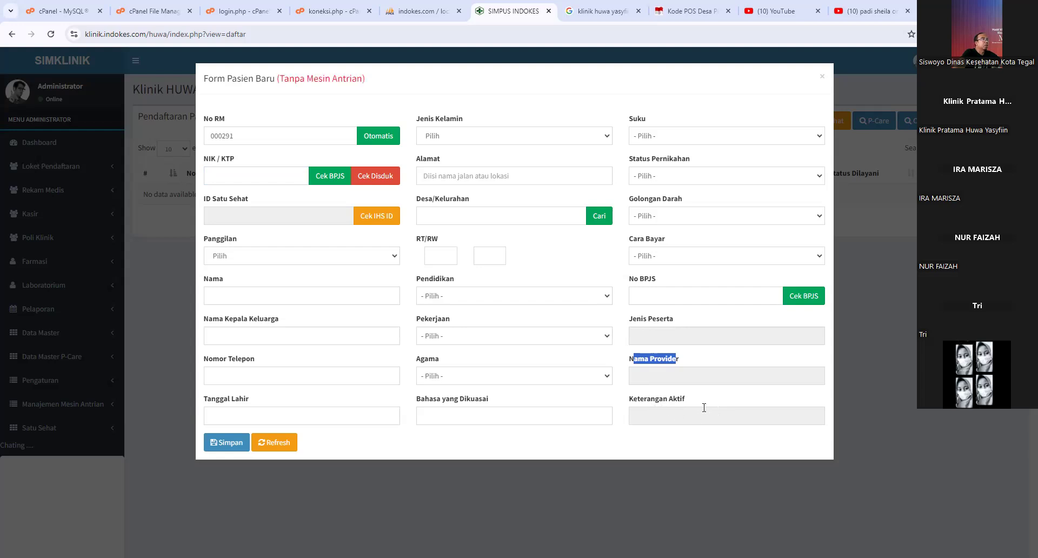
pyautogui.click(257, 258)
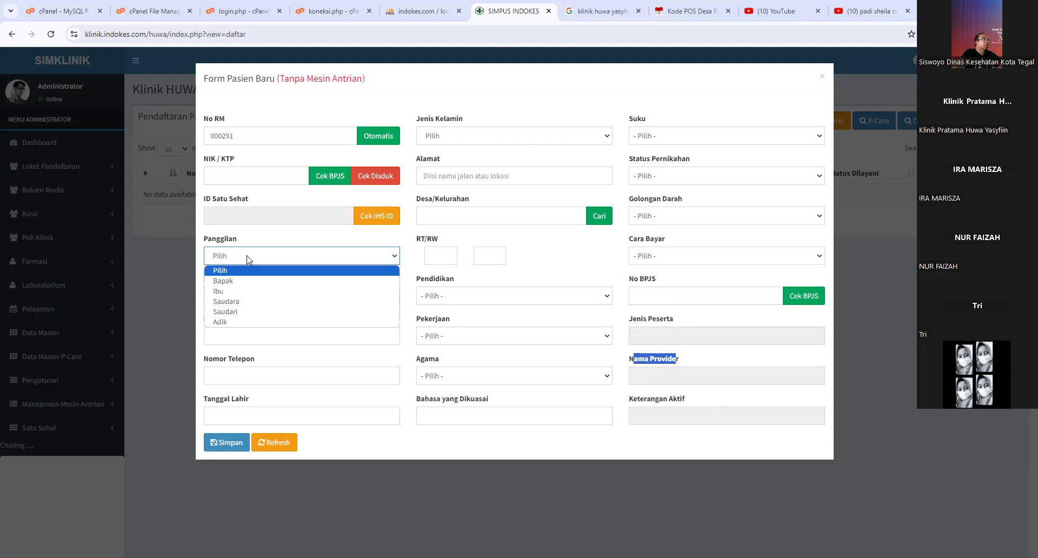
pyautogui.click(276, 250)
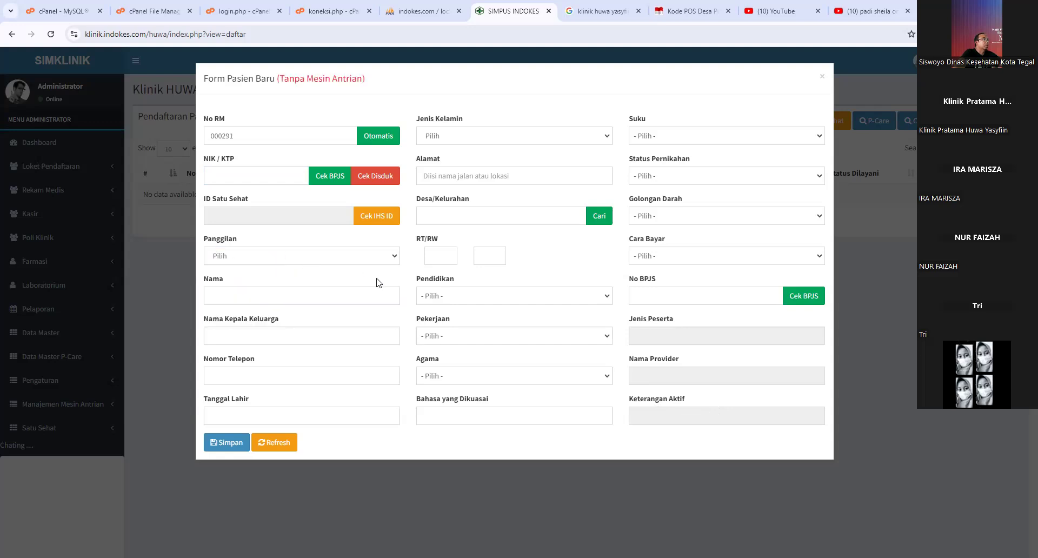
# - Step through Nama, Nama Kepala Keluarga, Nomor Telepon, Tanggal Lahir and Jenis Kelamin without entering data
pyautogui.click(292, 301)
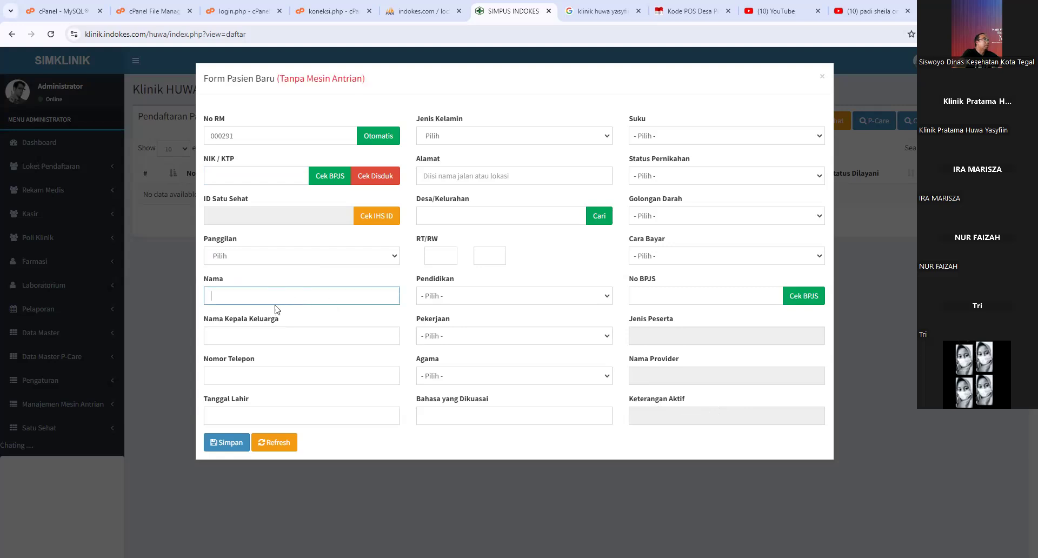
pyautogui.click(262, 335)
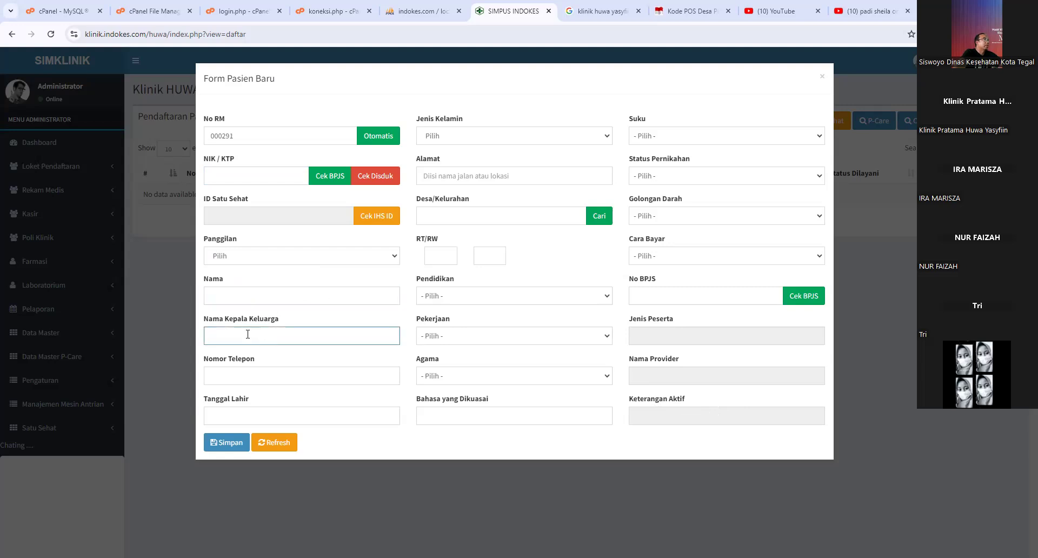
pyautogui.click(251, 374)
pyautogui.click(238, 414)
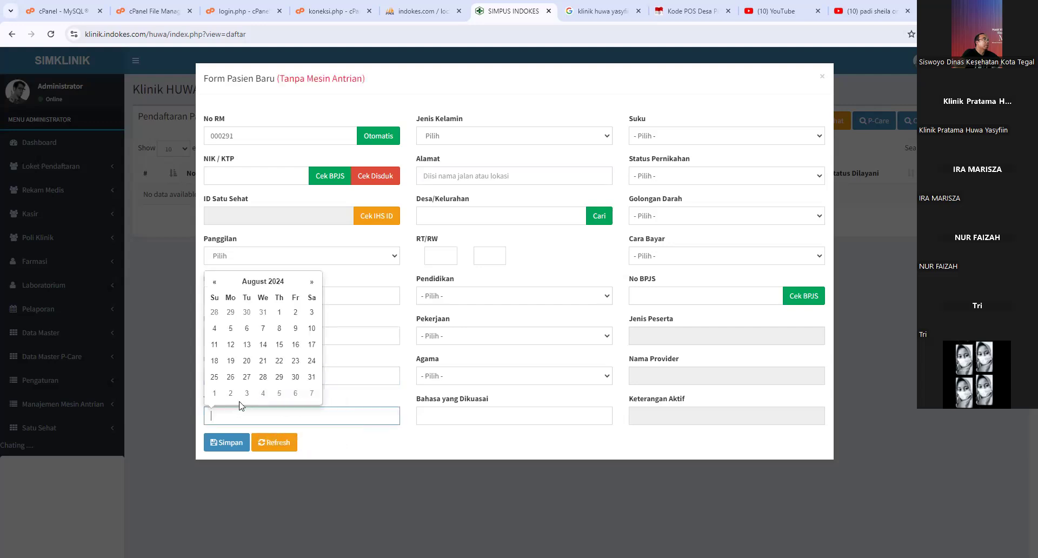
pyautogui.click(447, 135)
pyautogui.click(457, 180)
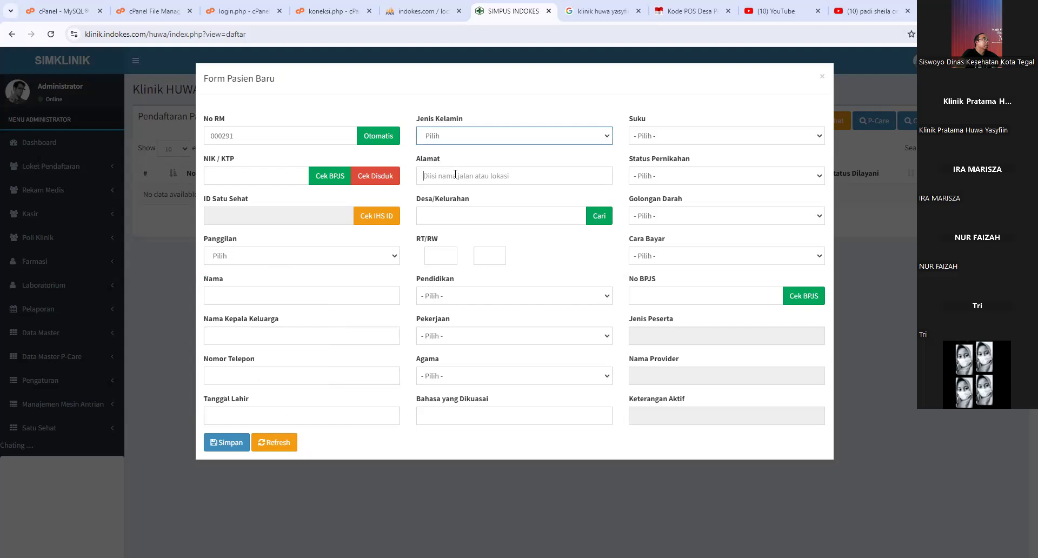
# - Launch the domicile lookup for Desa/Kelurahan and show its province list
pyautogui.click(449, 214)
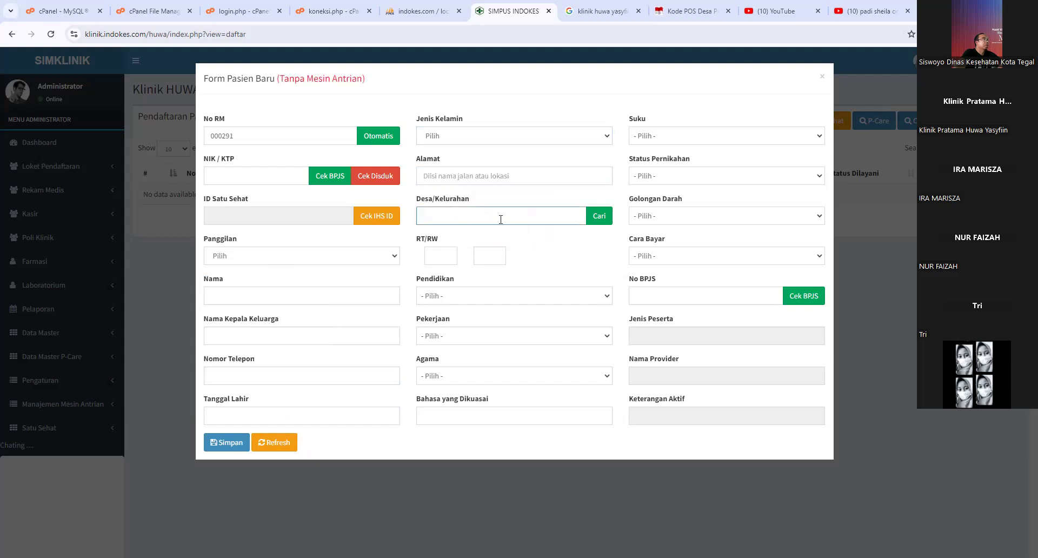
pyautogui.click(604, 222)
pyautogui.click(495, 123)
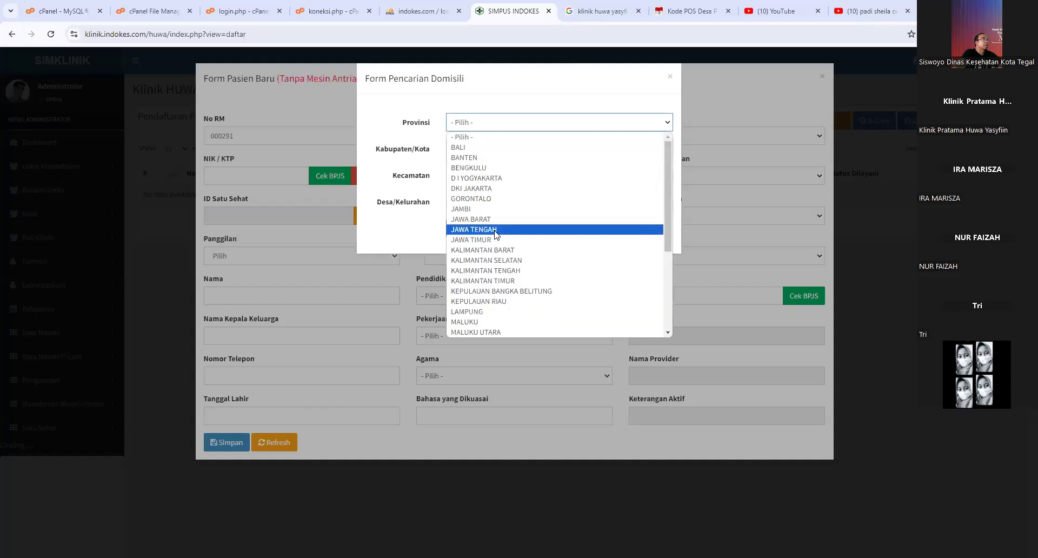
# - Pick JAWA TENGAH, PEMALANG, COMAL and PURWOSARI in the domicile lookup and apply it to the form
pyautogui.click(494, 229)
pyautogui.click(484, 151)
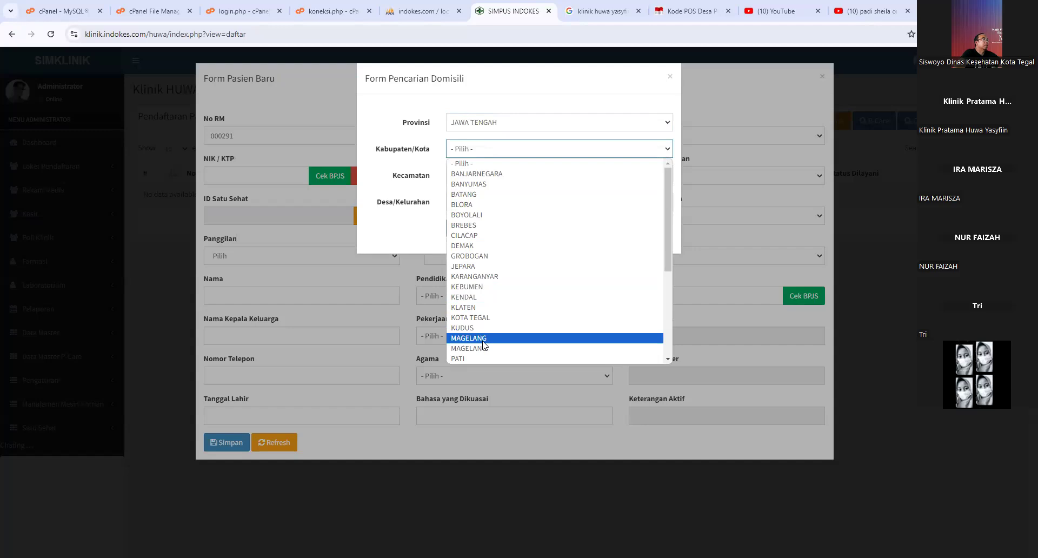
pyautogui.scroll(-3, 485, 329)
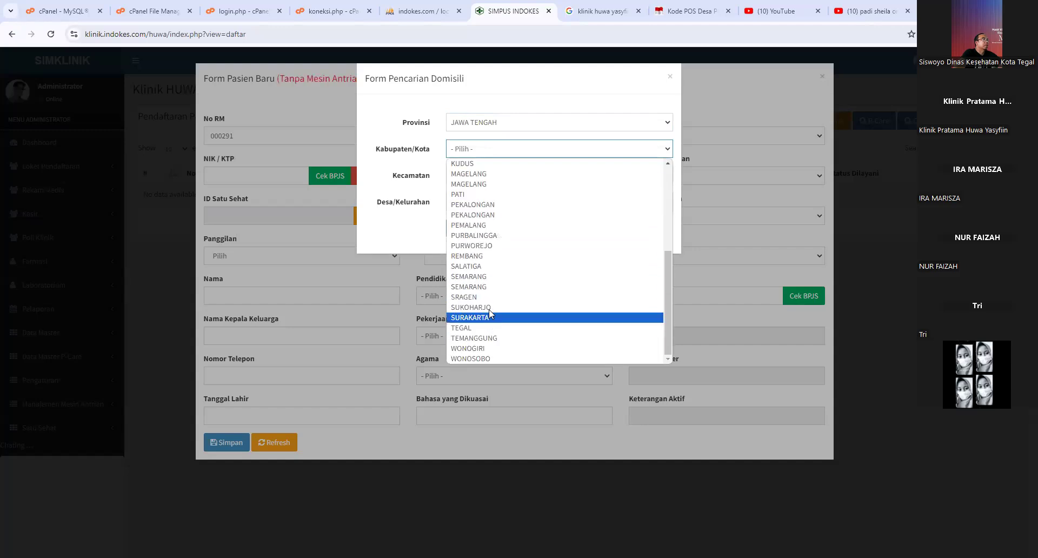
pyautogui.click(468, 225)
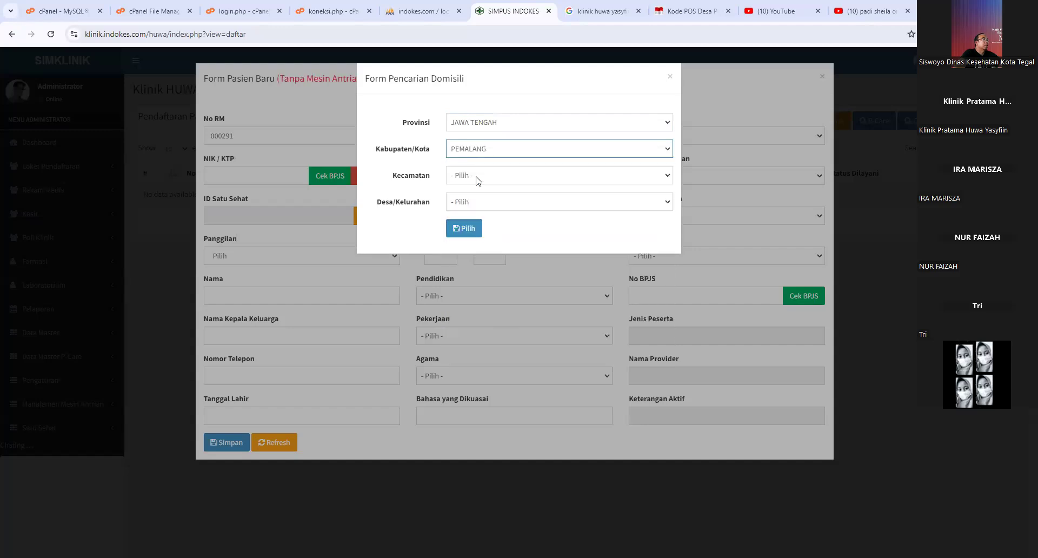
pyautogui.click(478, 181)
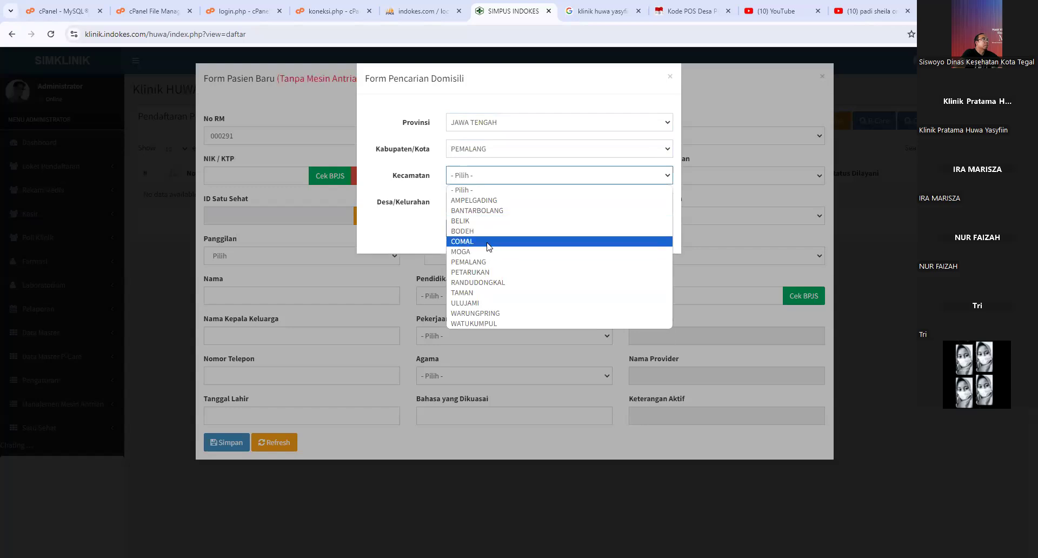
pyautogui.click(462, 241)
pyautogui.click(483, 202)
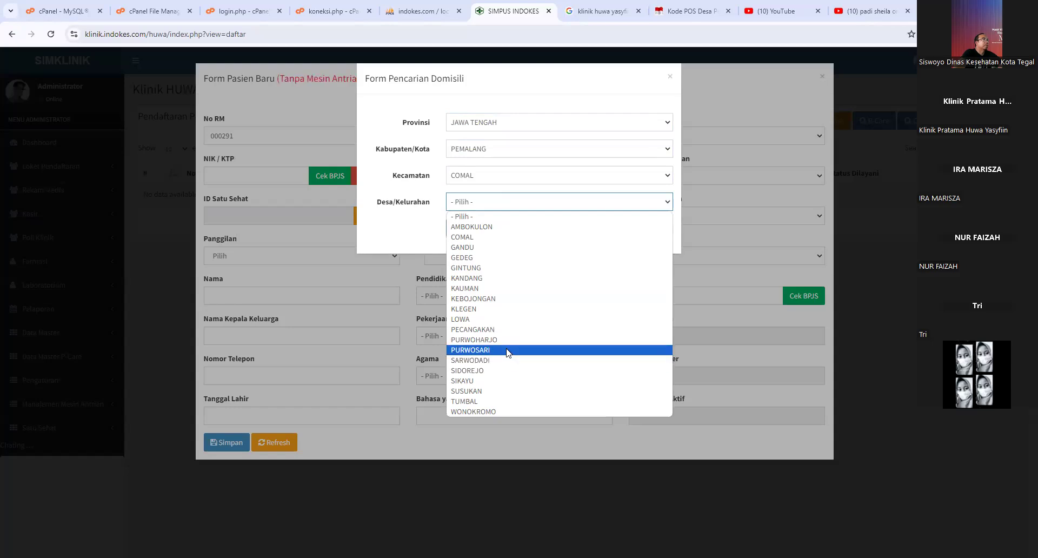
pyautogui.click(506, 350)
pyautogui.click(465, 228)
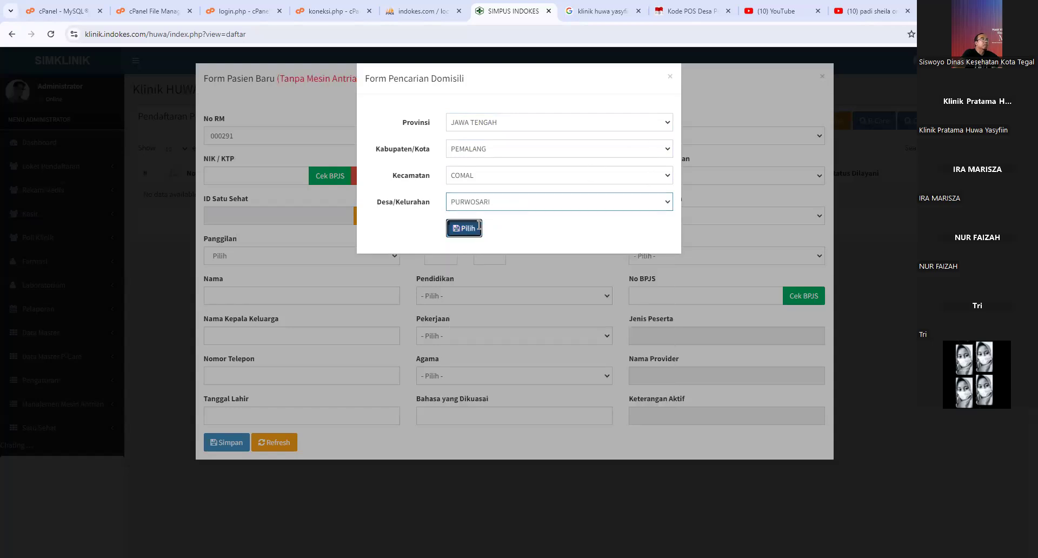
pyautogui.click(422, 253)
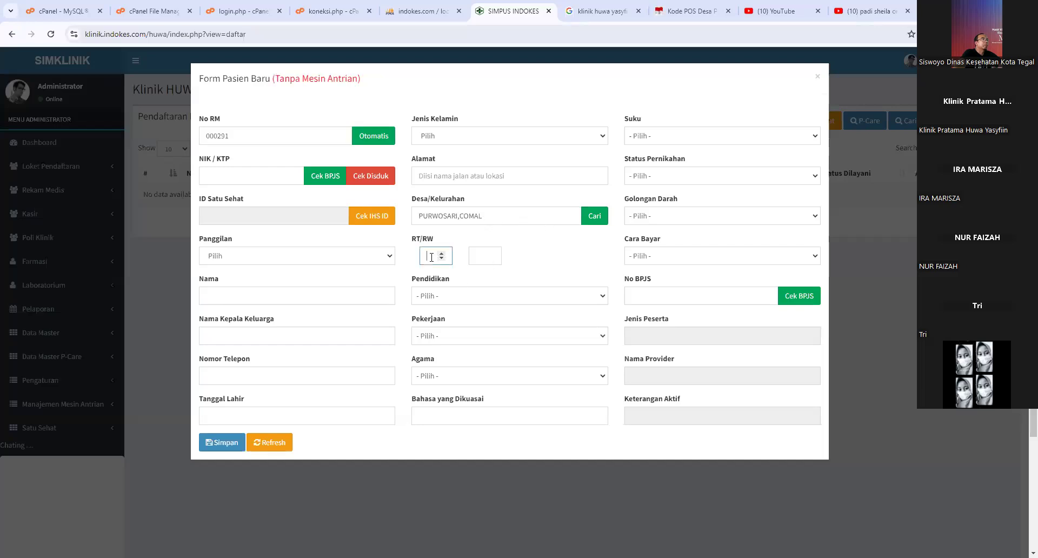
pyautogui.click(481, 256)
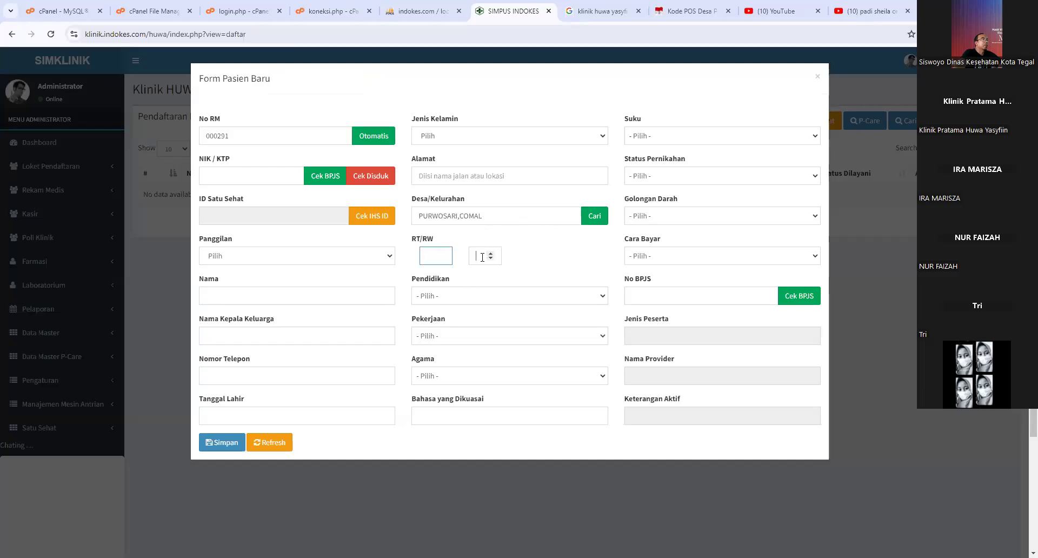
pyautogui.click(444, 297)
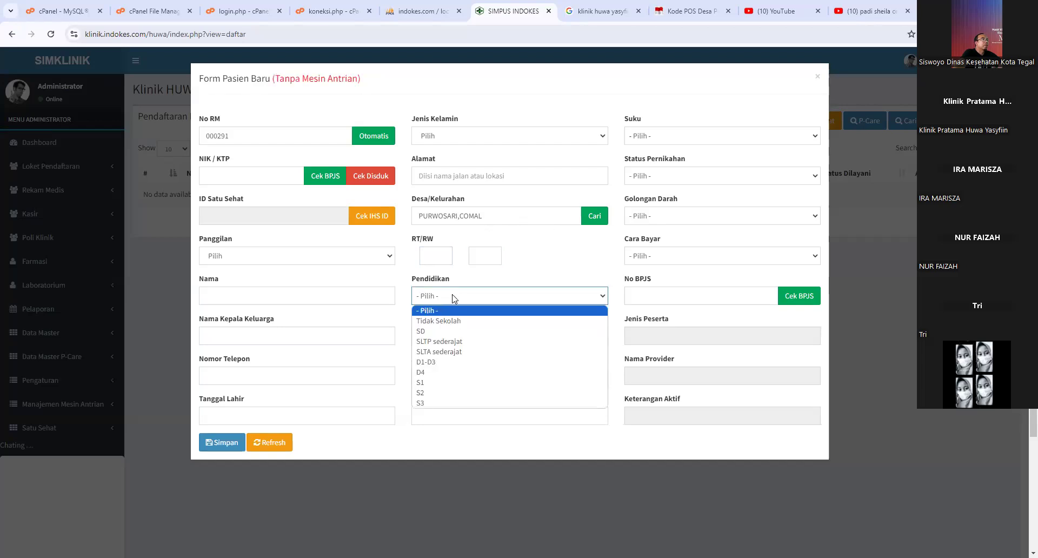
pyautogui.click(444, 332)
pyautogui.click(444, 334)
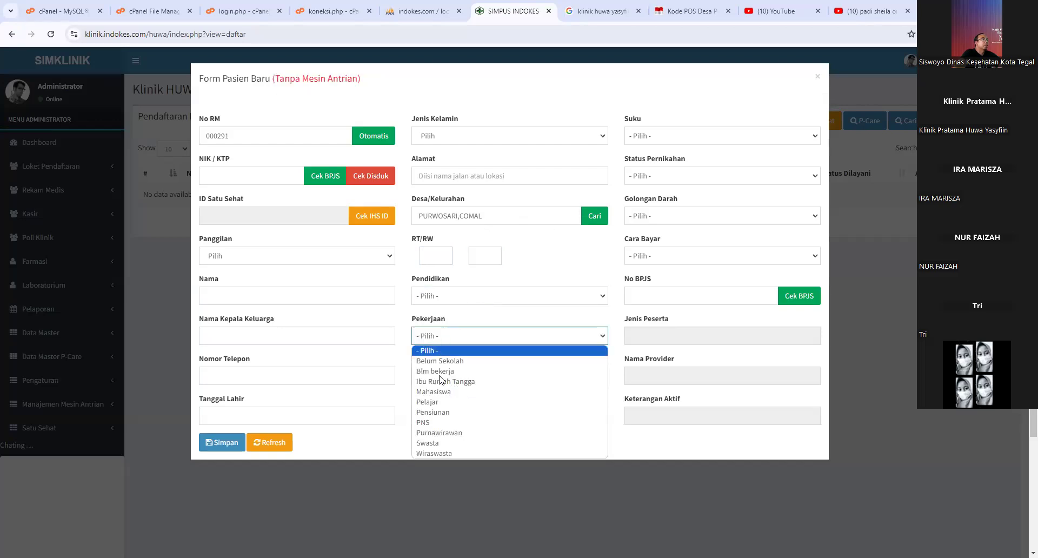
pyautogui.press('Escape')
pyautogui.click(460, 409)
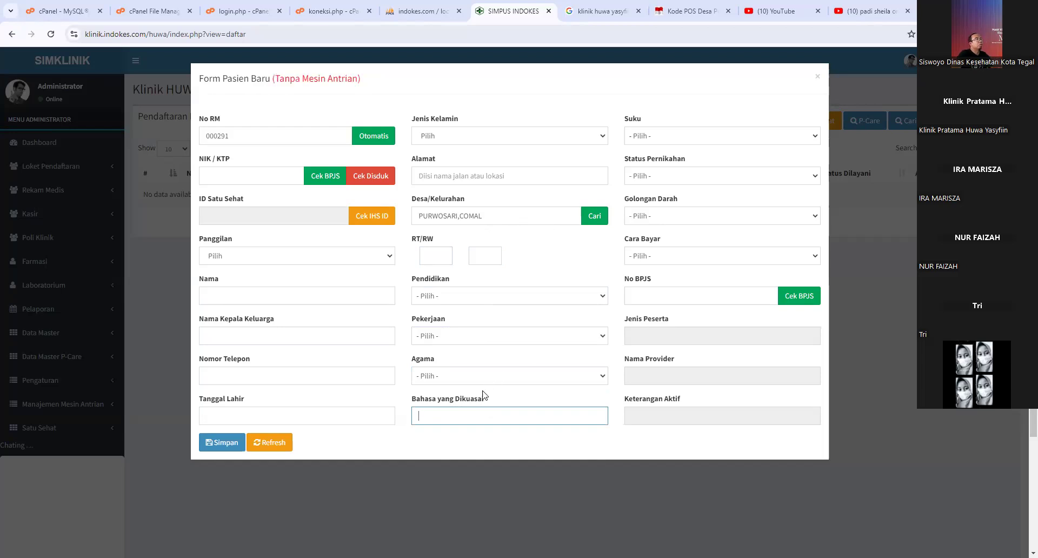
pyautogui.click(664, 141)
pyautogui.click(681, 175)
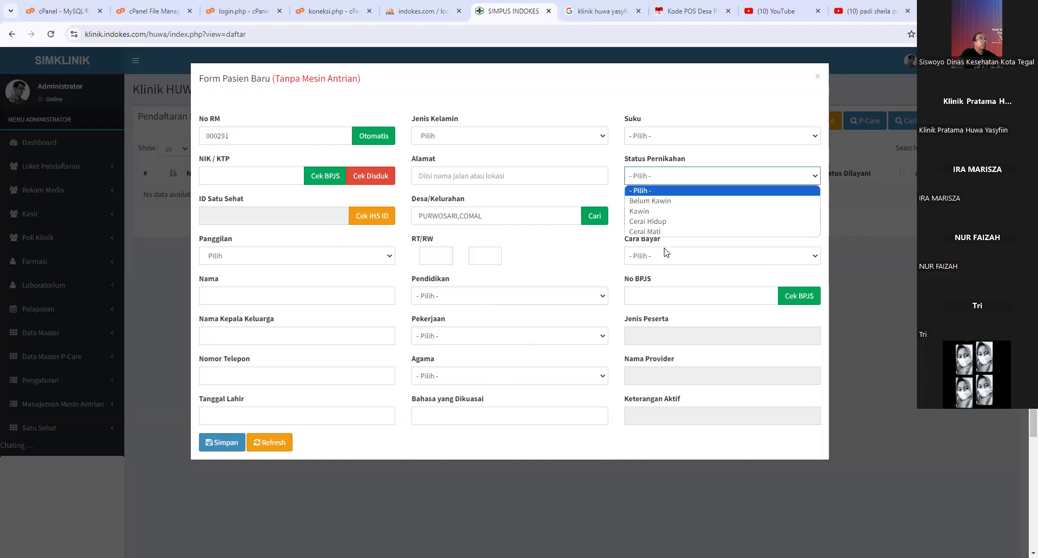
pyautogui.click(660, 289)
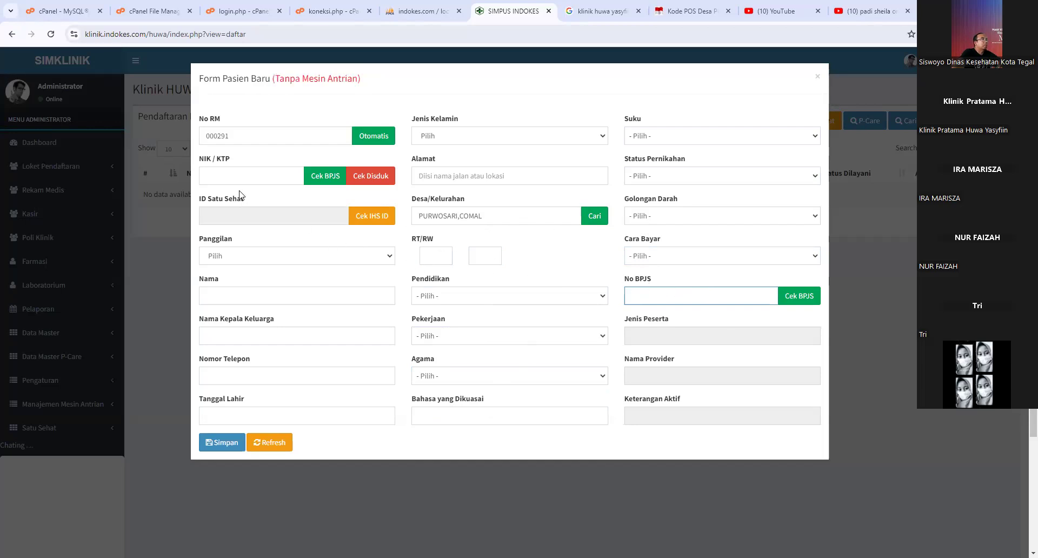
pyautogui.click(238, 143)
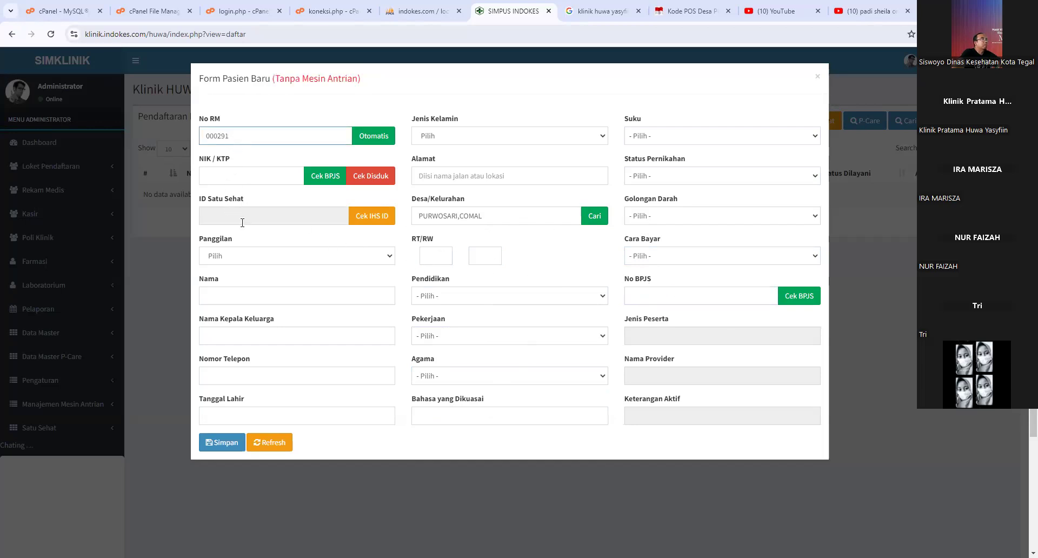
pyautogui.click(242, 303)
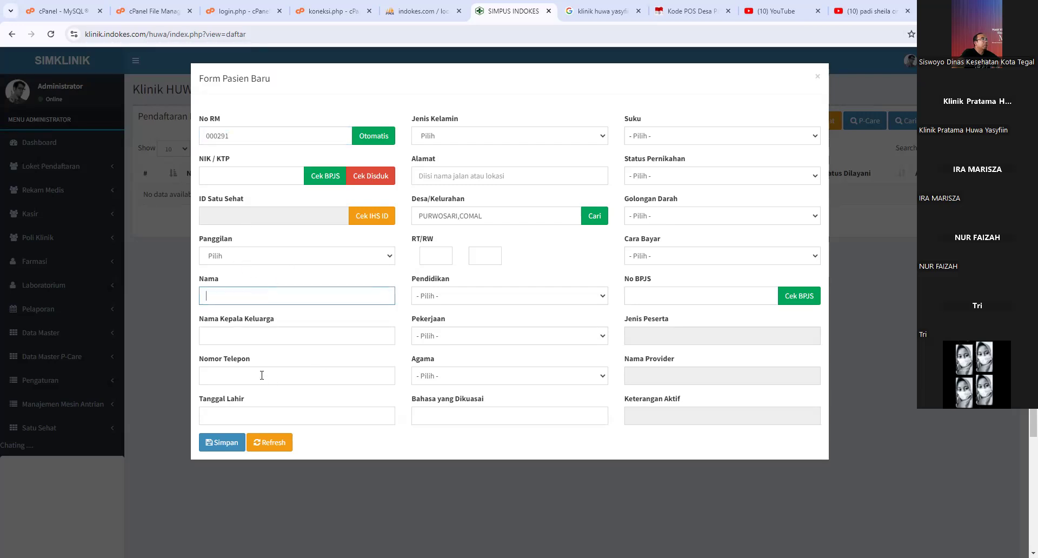
pyautogui.click(233, 414)
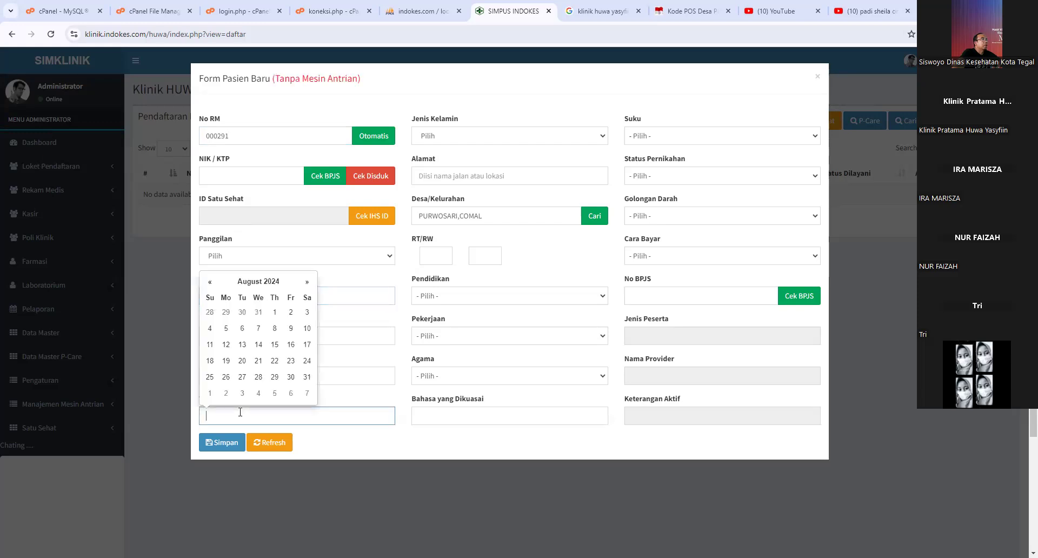
pyautogui.click(469, 122)
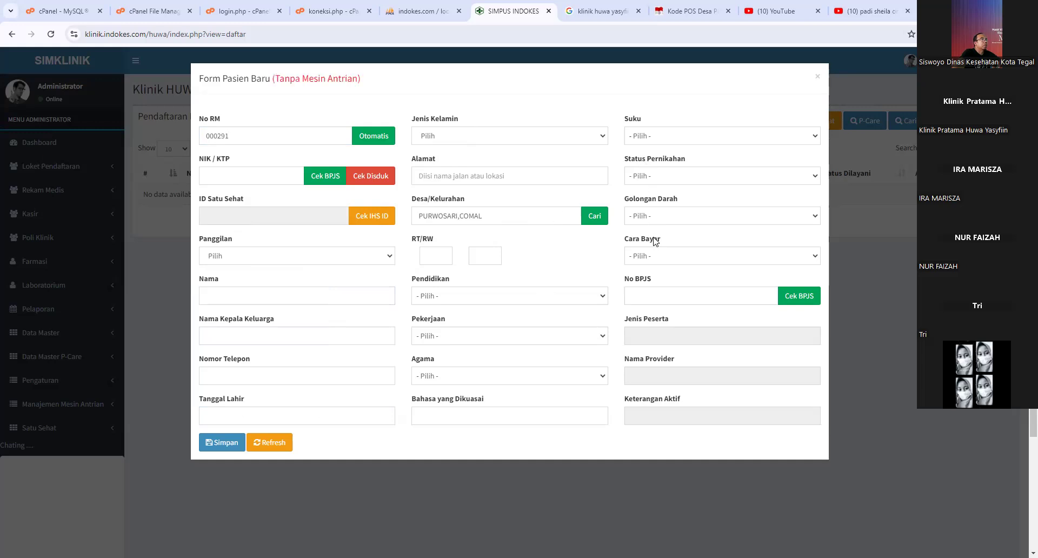
# - Close the new-patient form and switch to the koneksi.php file in the cPanel editor
pyautogui.click(664, 263)
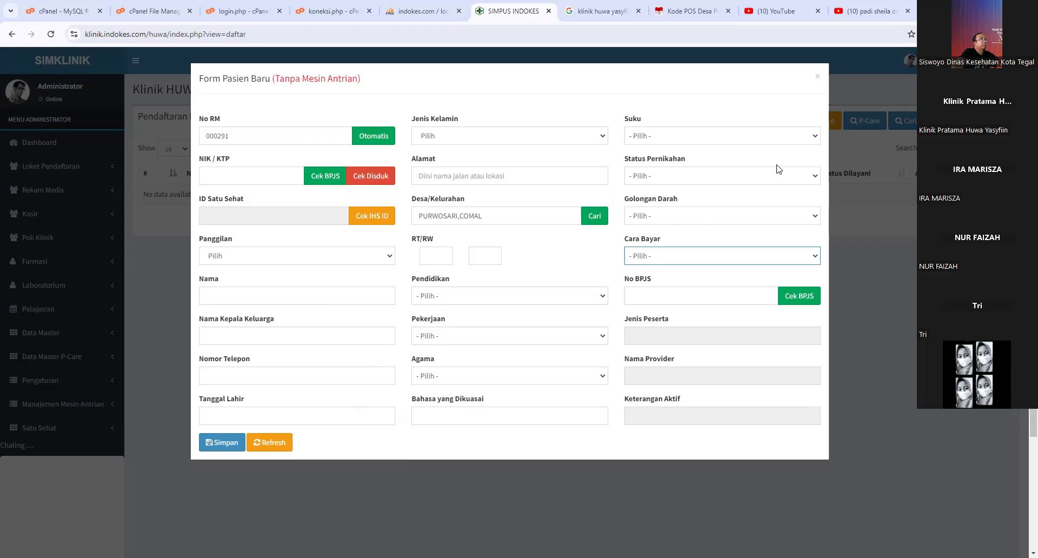
pyautogui.click(818, 76)
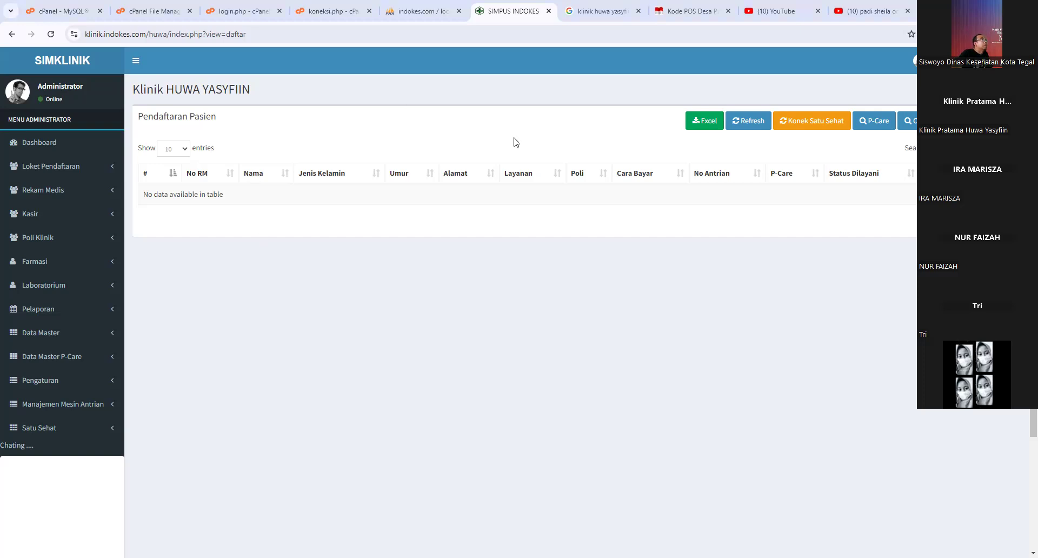
pyautogui.hotkey('ctrl', '4')
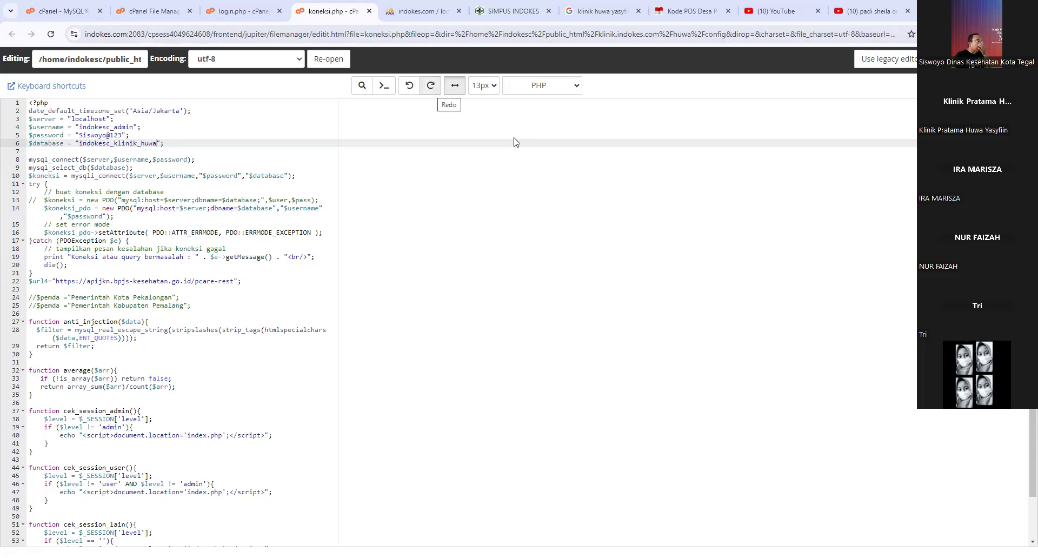
# - View login.php's code in the cPanel editor, then return to the SIMKLINIK registration page
pyautogui.click(269, 11)
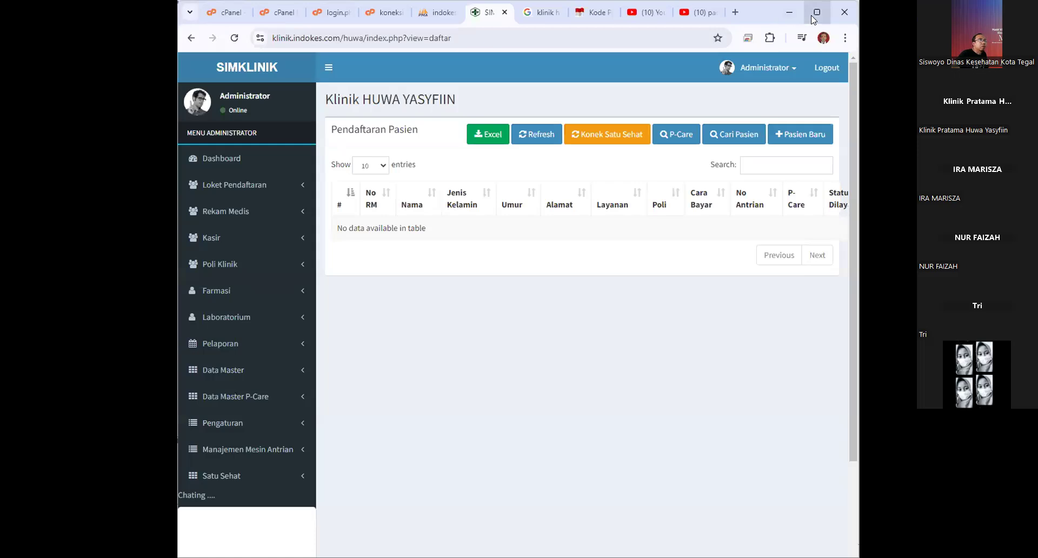
pyautogui.click(813, 20)
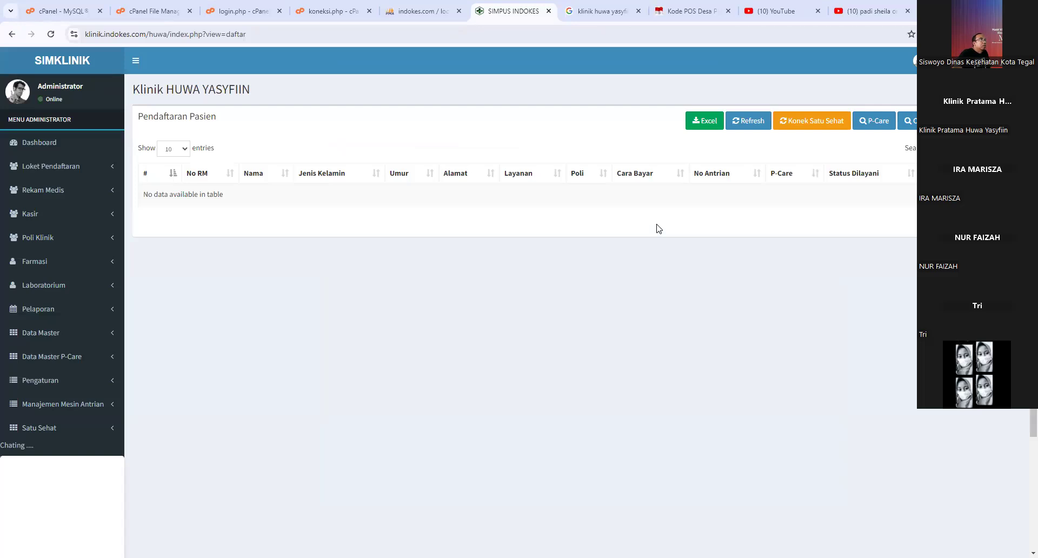
# - Reload the registration page and close the Form Pasien Baru modal, leaving the empty patient table
pyautogui.click(52, 35)
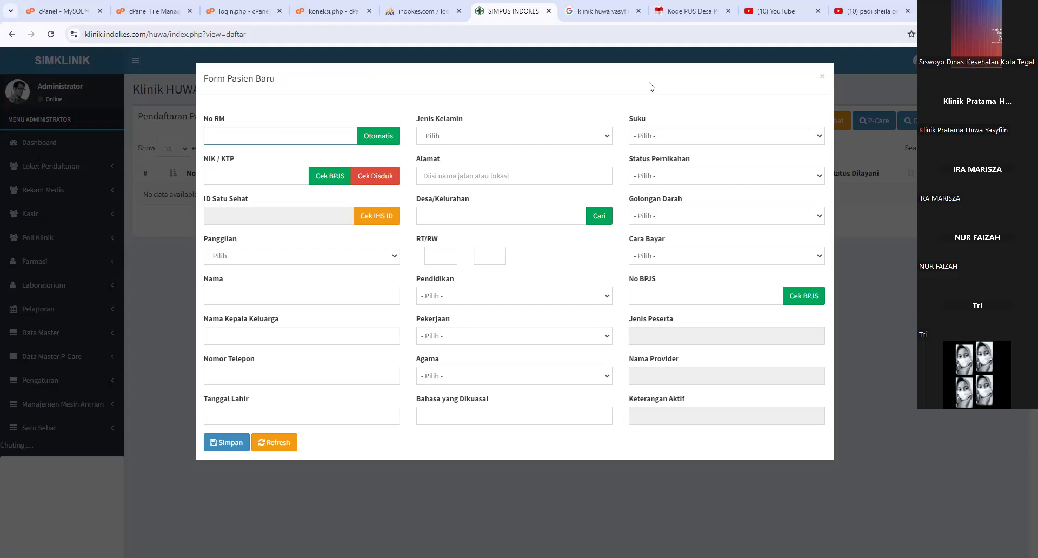
pyautogui.click(822, 77)
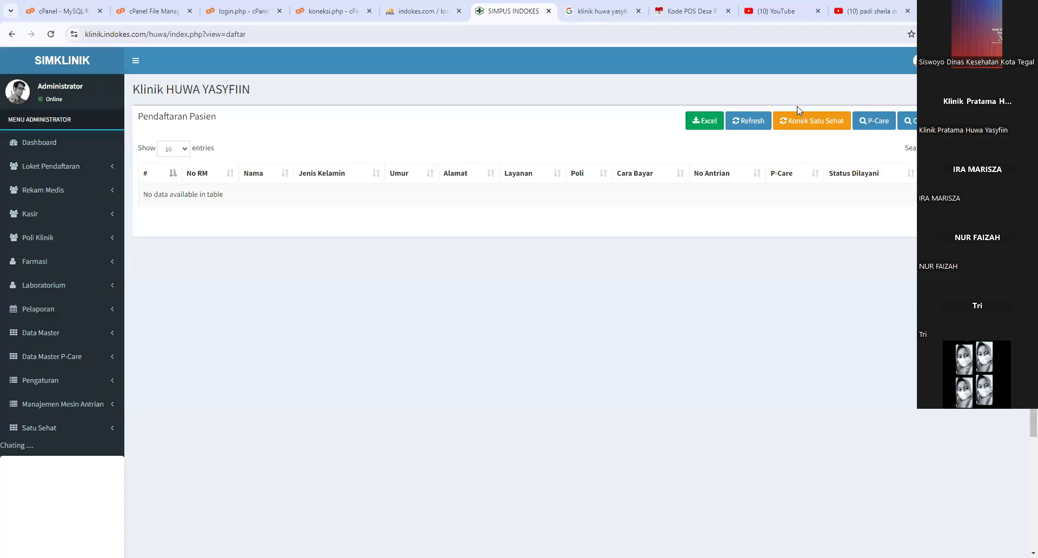
# - Reload the list to show the BPJS patient in queue A1, then open a blank Form Pasien Baru
pyautogui.click(750, 132)
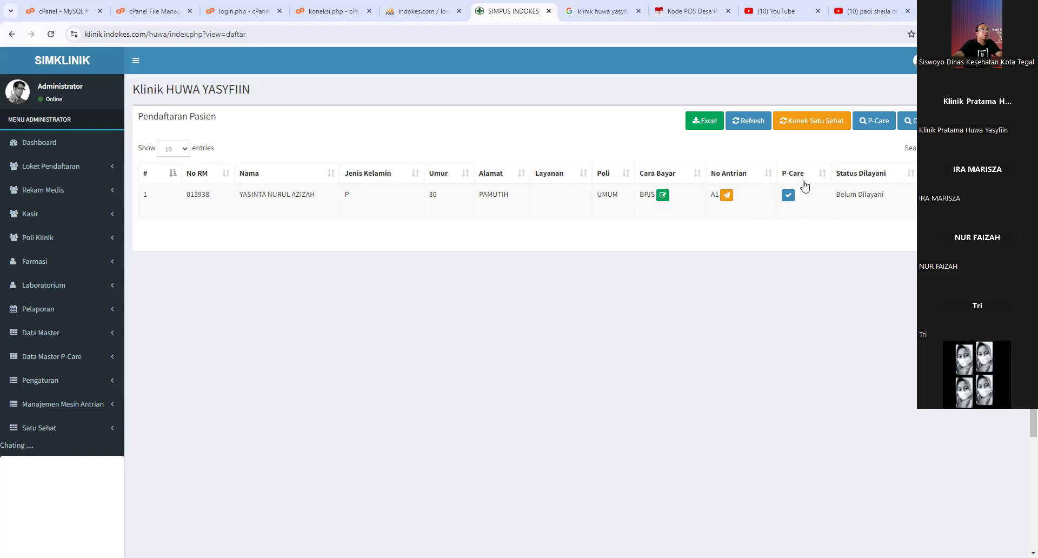
pyautogui.click(987, 121)
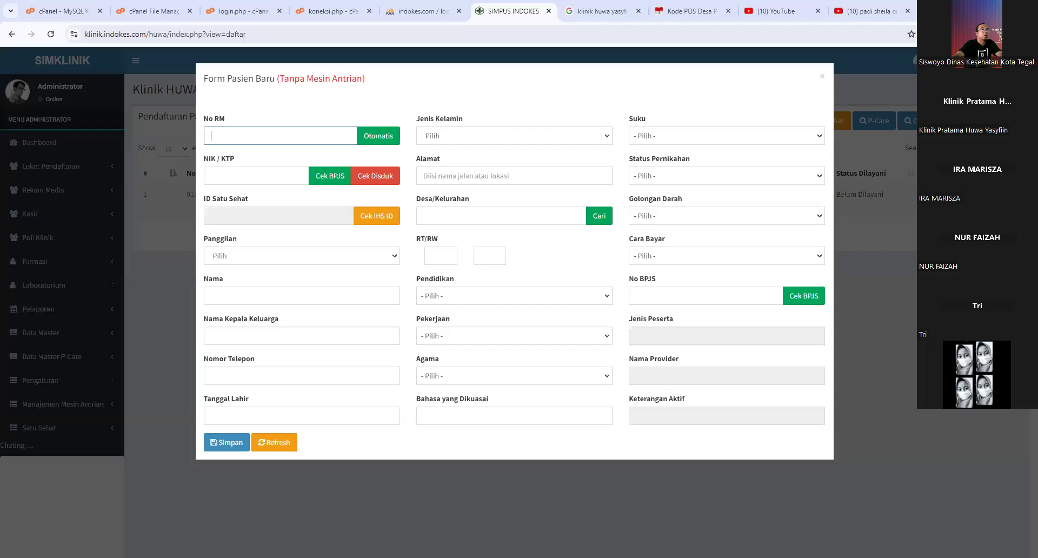
# - Click into the No BPJS field, then close the new-patient form without saving
pyautogui.click(686, 294)
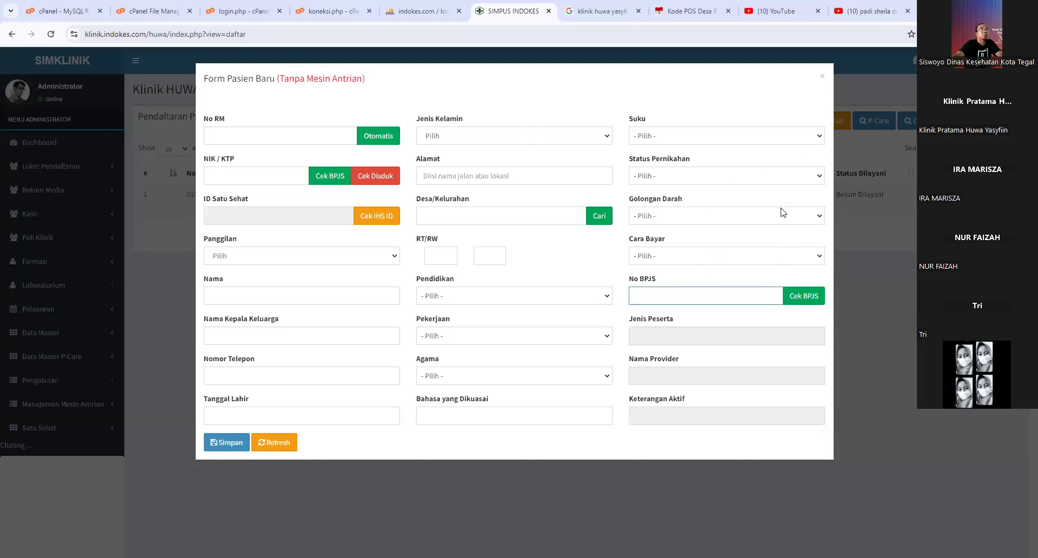
pyautogui.click(822, 78)
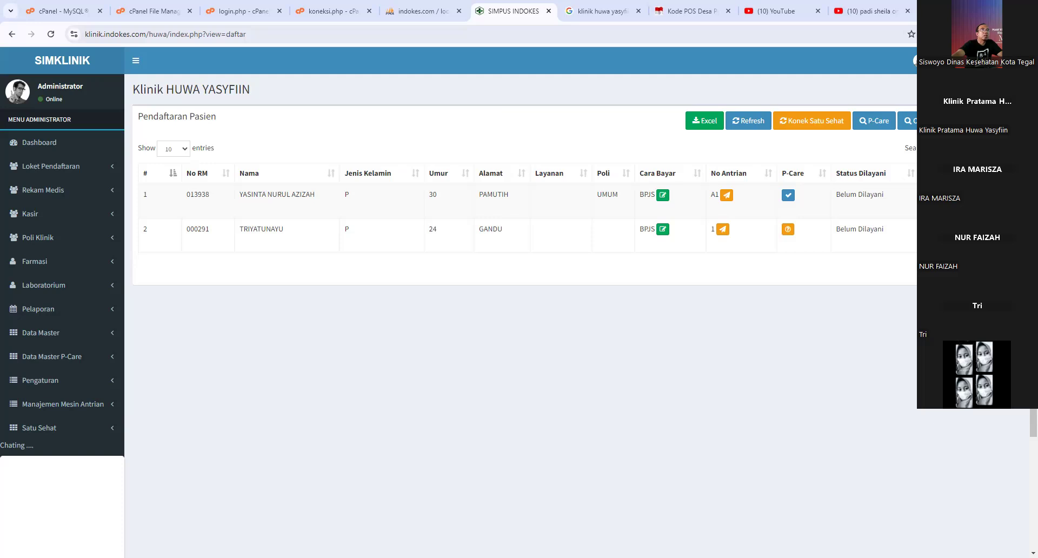
pyautogui.click(915, 189)
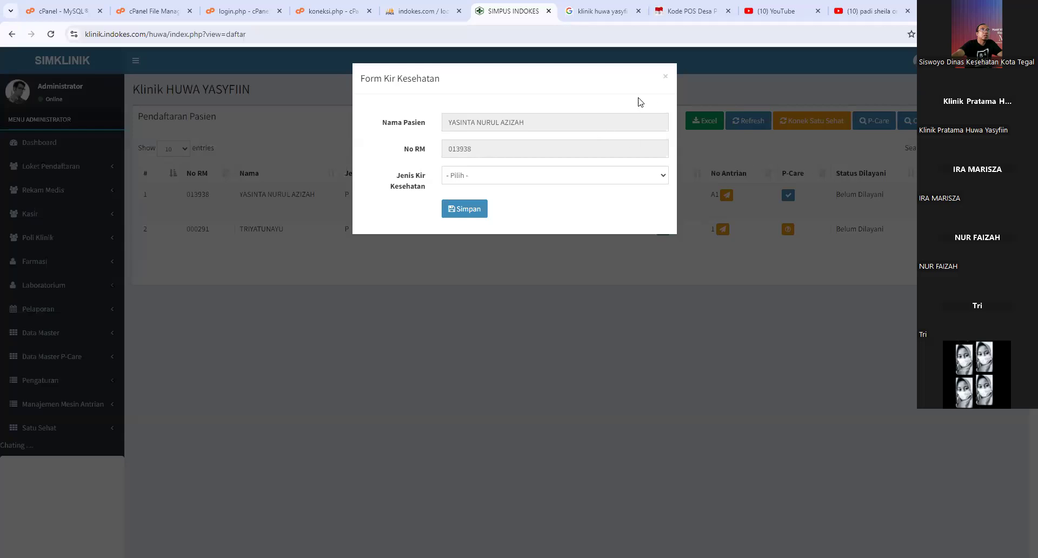
pyautogui.click(666, 77)
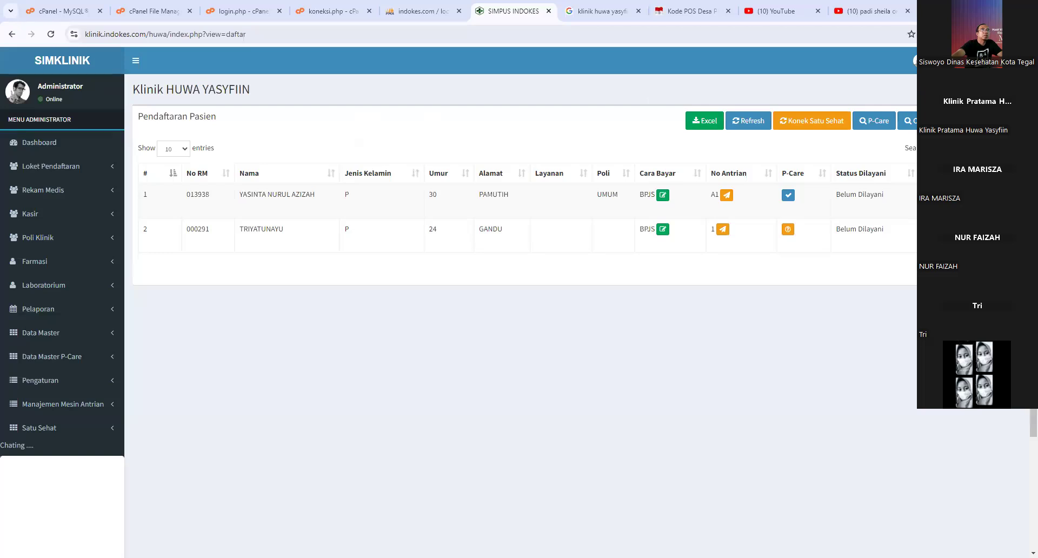
pyautogui.click(949, 195)
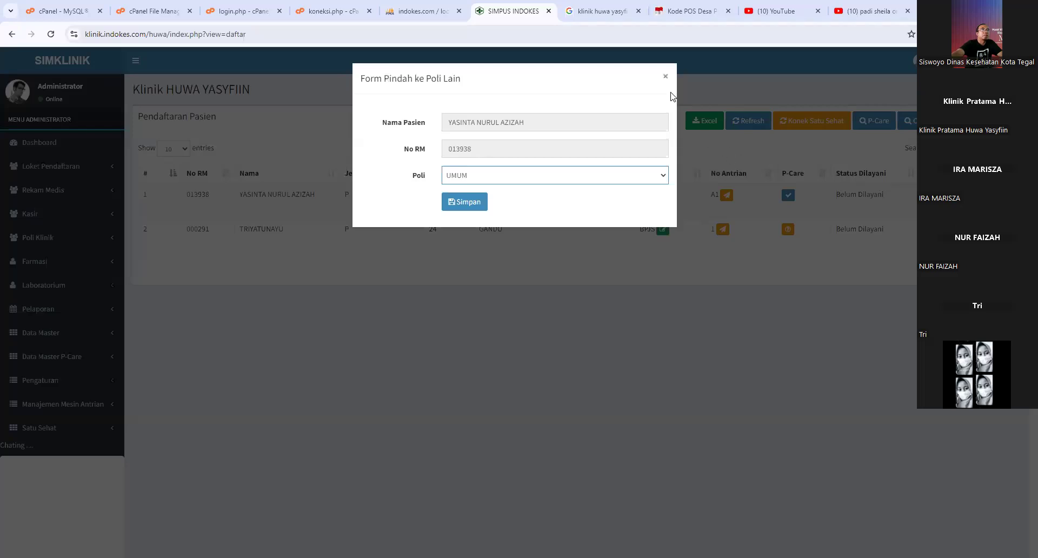
pyautogui.click(666, 76)
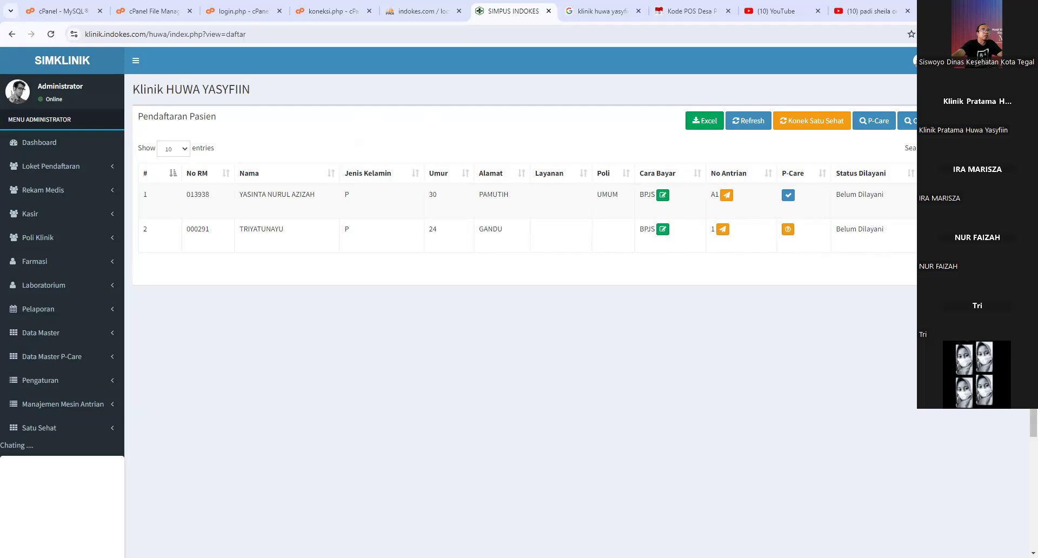
# - Open and close the first patient's vital signs form, then reload the list showing the GIGI B1 entry
pyautogui.click(947, 196)
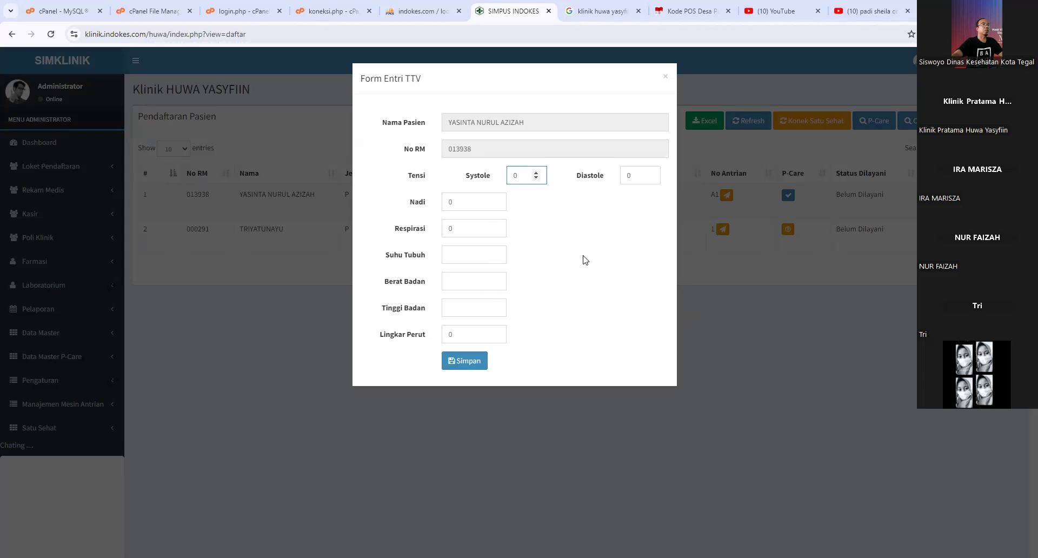
pyautogui.click(680, 93)
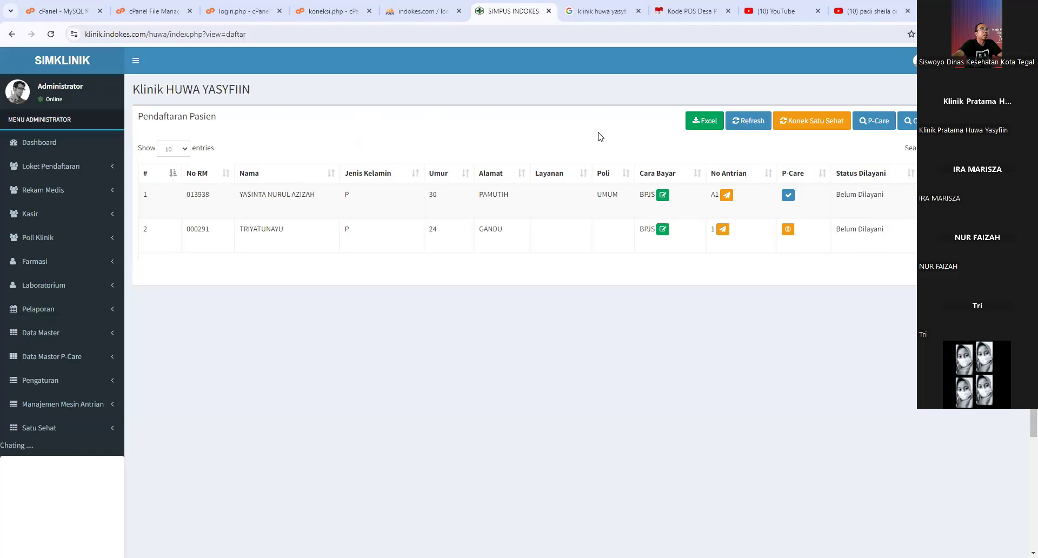
pyautogui.click(731, 128)
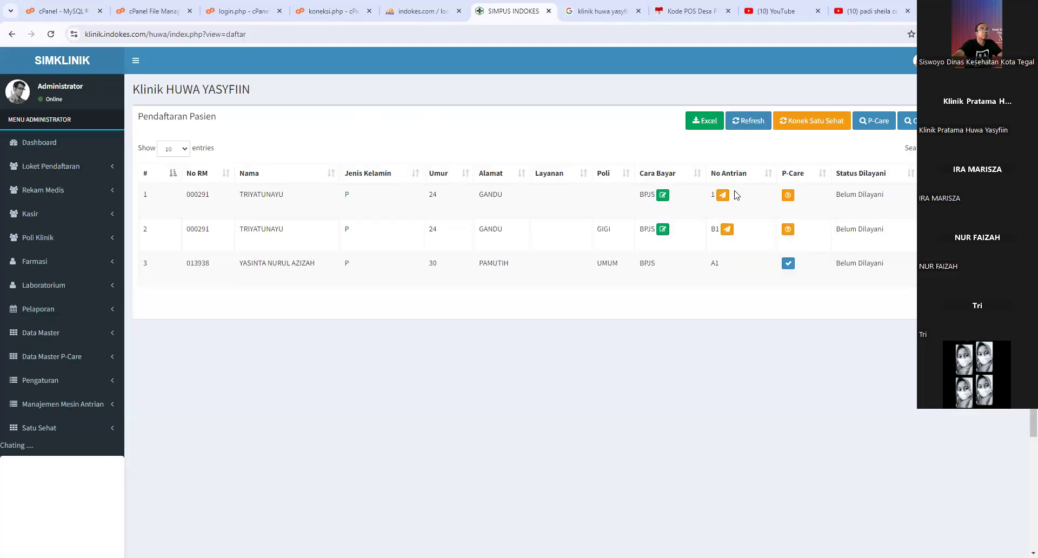
# - Forward the Poli GIGI visit with queue B1 to Pelayanan and acknowledge the success message
pyautogui.click(727, 229)
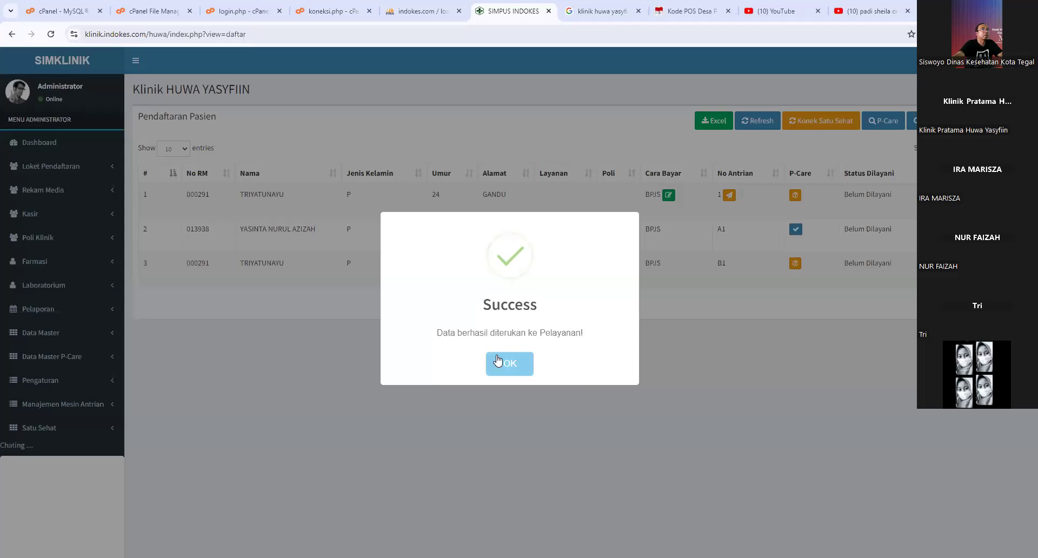
pyautogui.click(503, 362)
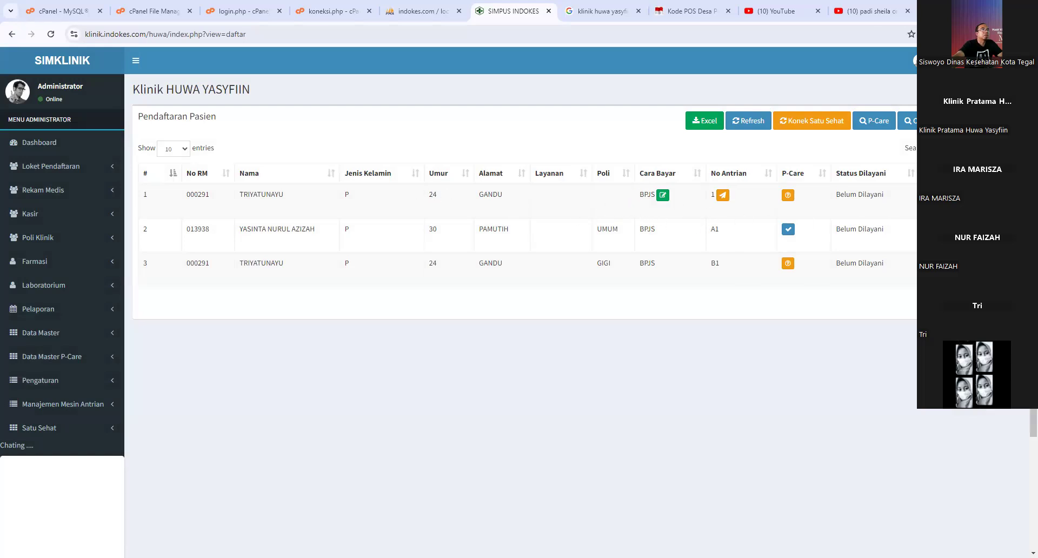
# - Reload the registration list, then open and close row 1's health certificate form without saving
pyautogui.click(754, 125)
pyautogui.click(663, 195)
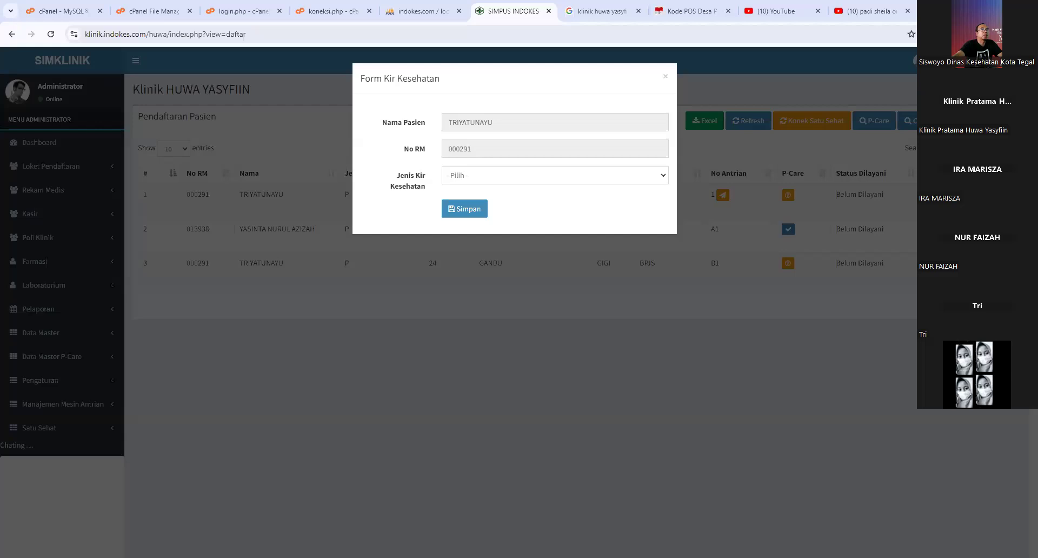
pyautogui.click(669, 78)
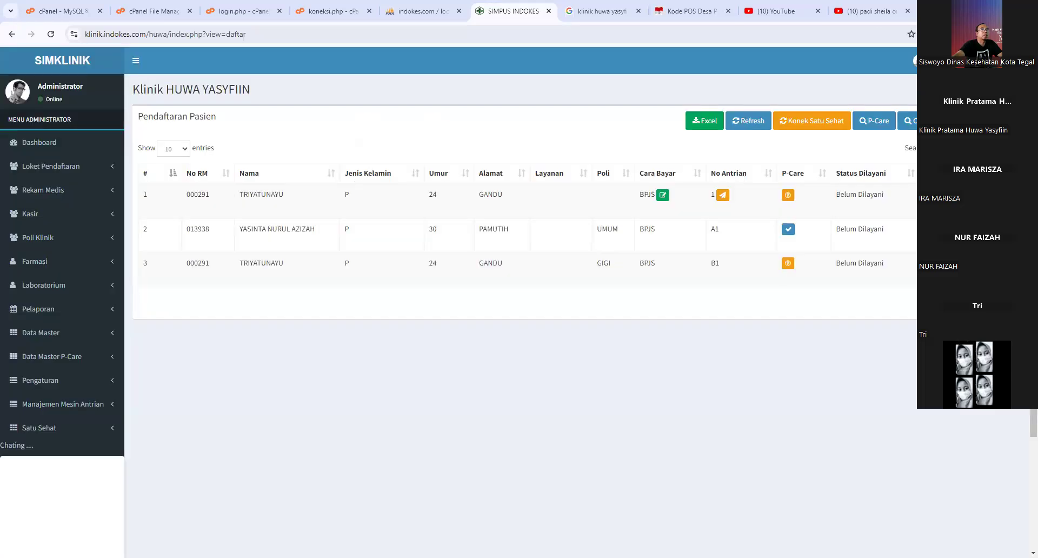
# - Move the first patient's registration to Poli UMUM via Pindah ke Poli Lain and save
pyautogui.click(723, 195)
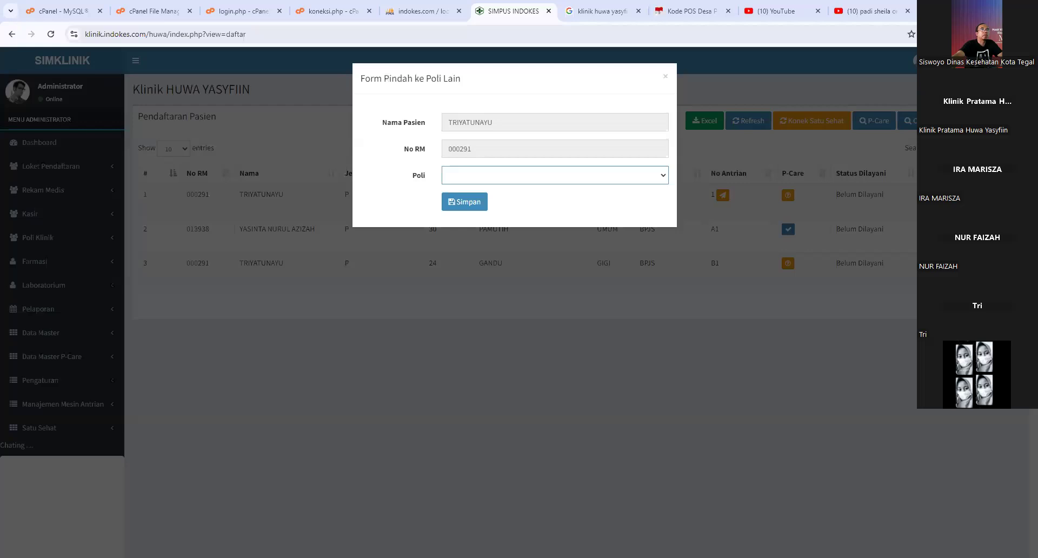
pyautogui.click(616, 175)
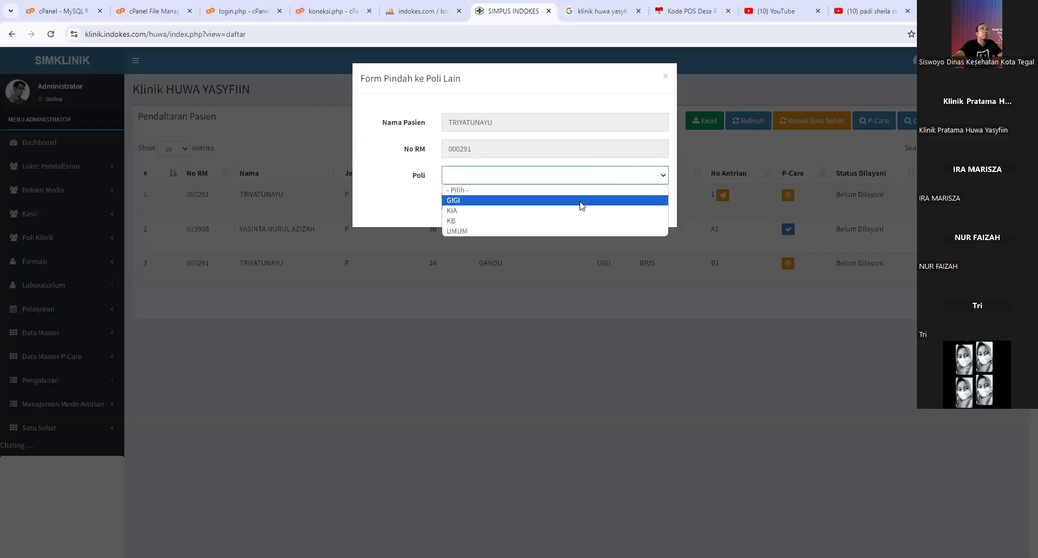
pyautogui.click(524, 231)
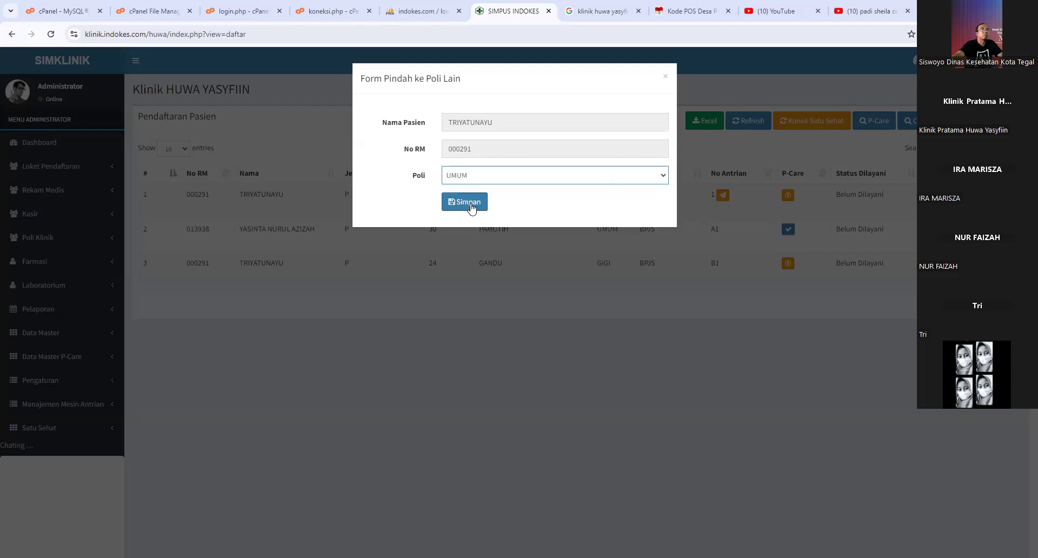
pyautogui.click(468, 203)
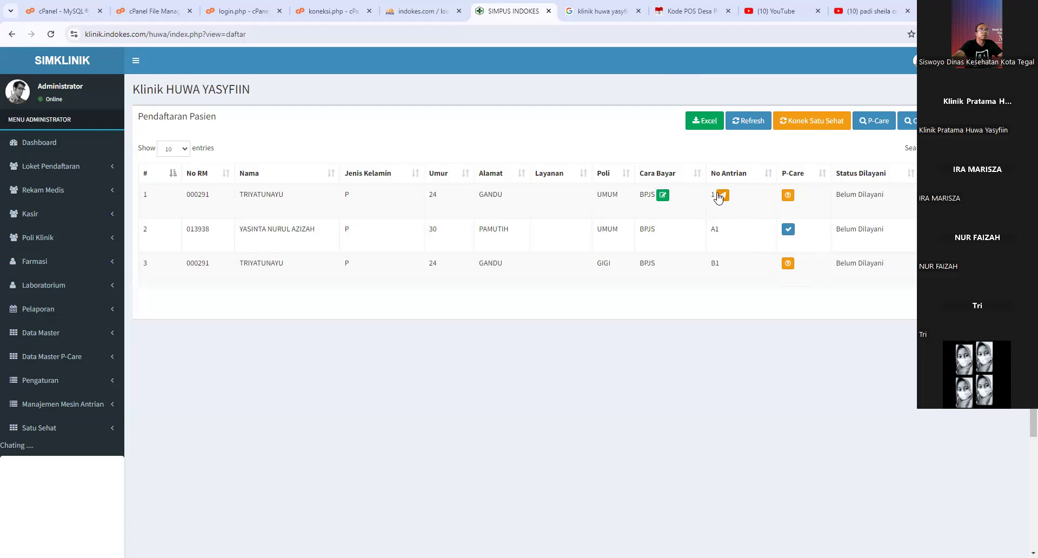
pyautogui.click(788, 264)
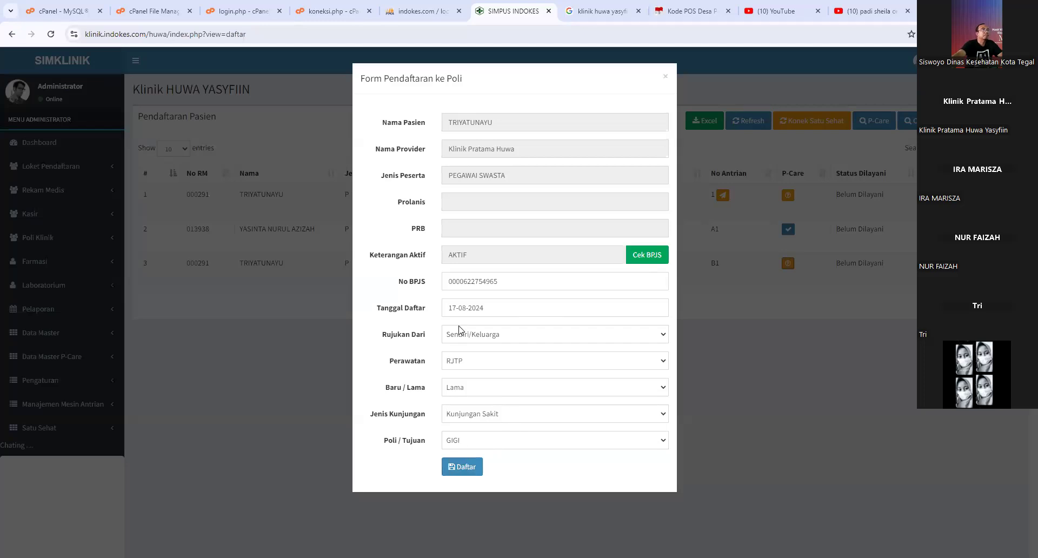
pyautogui.click(464, 469)
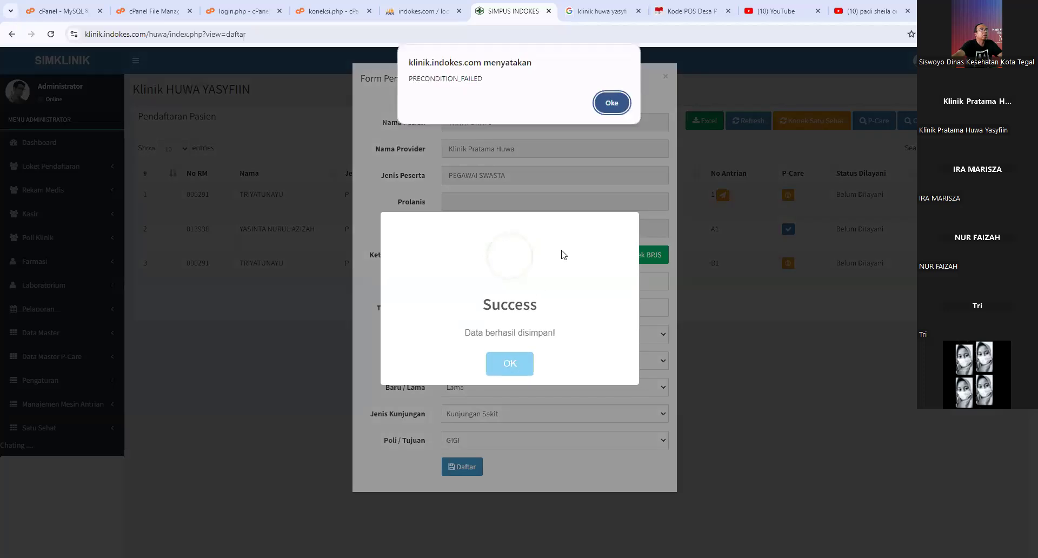
pyautogui.click(608, 104)
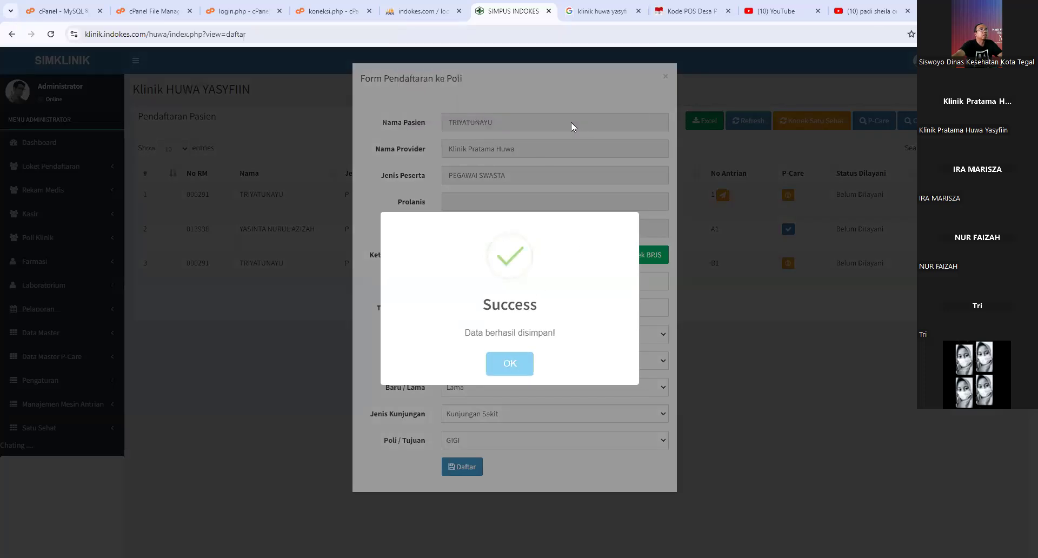
pyautogui.click(514, 364)
pyautogui.click(631, 262)
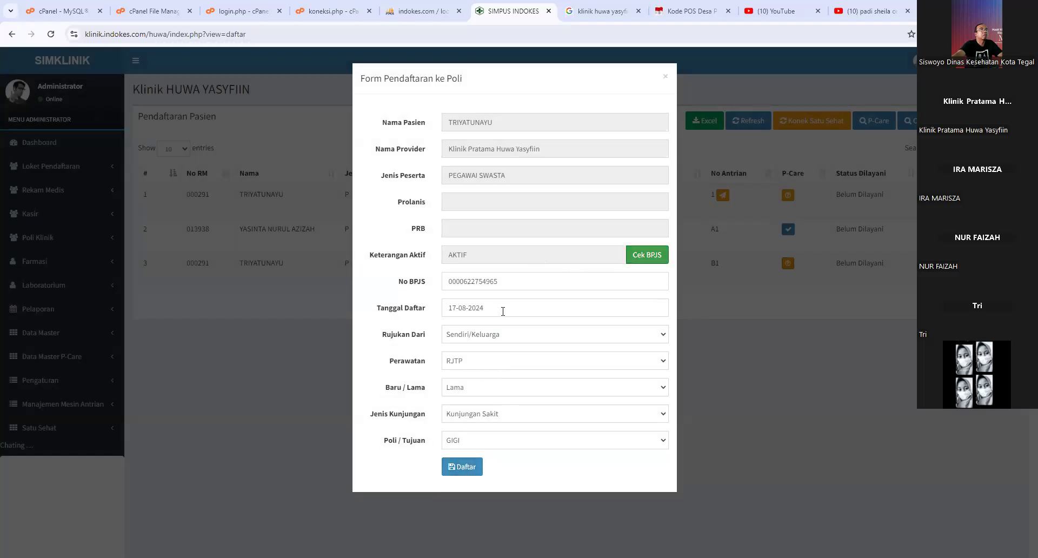
pyautogui.click(474, 468)
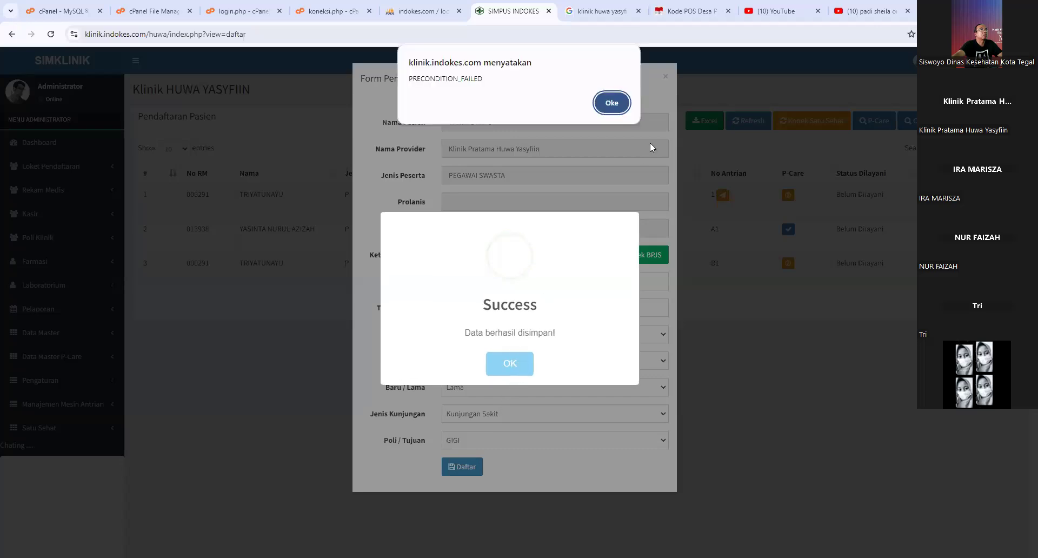
pyautogui.click(611, 103)
pyautogui.click(512, 363)
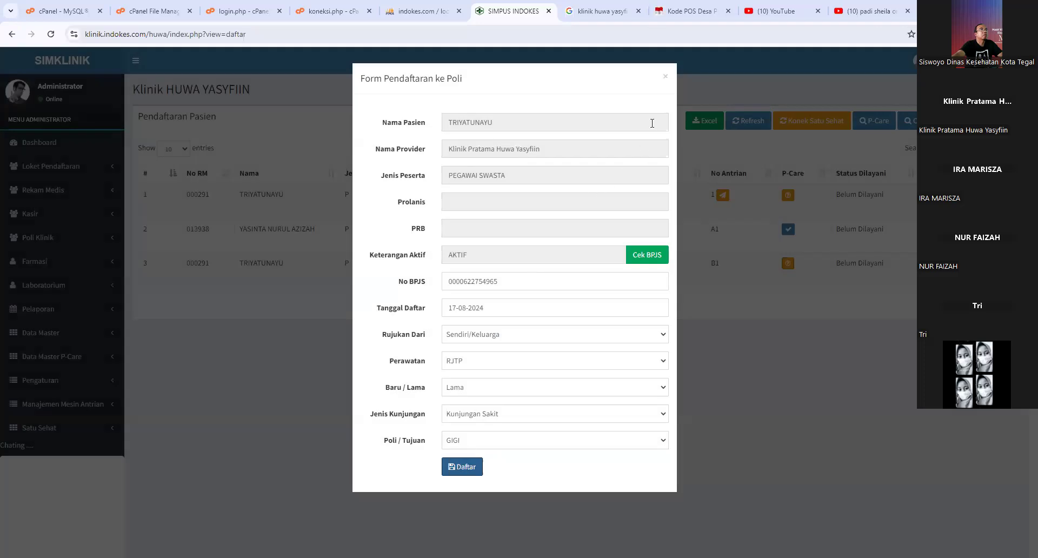
pyautogui.click(666, 77)
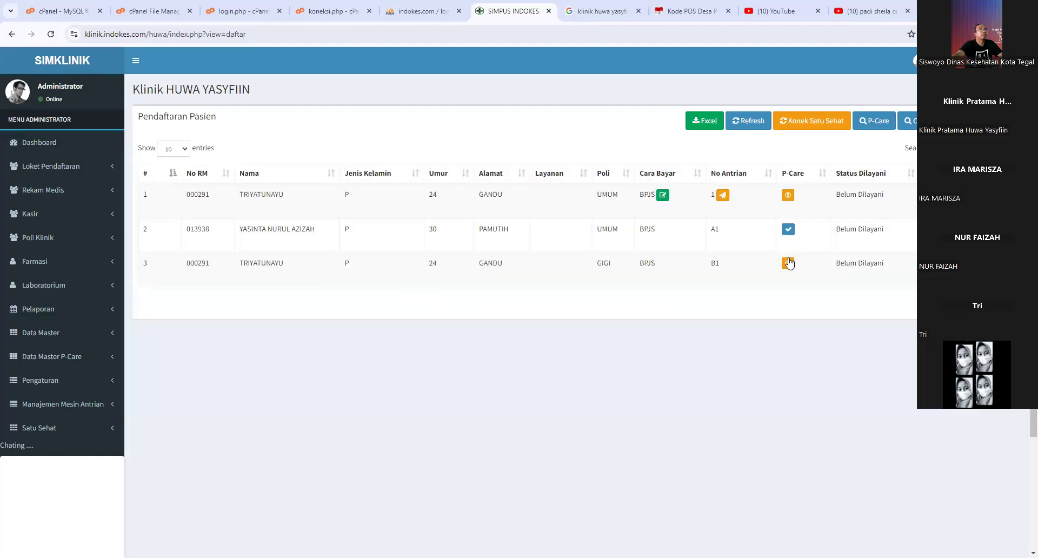
pyautogui.click(788, 264)
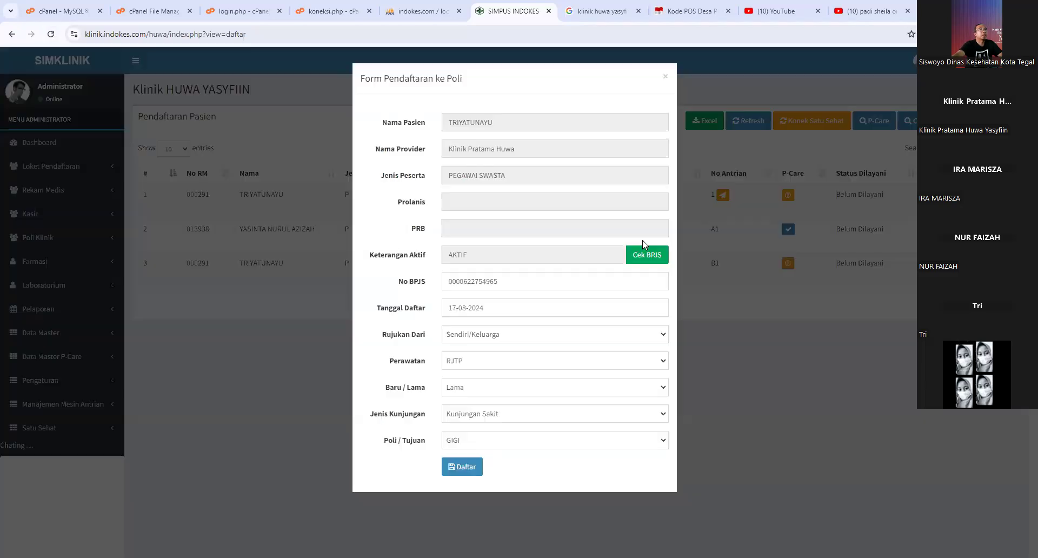
pyautogui.click(463, 467)
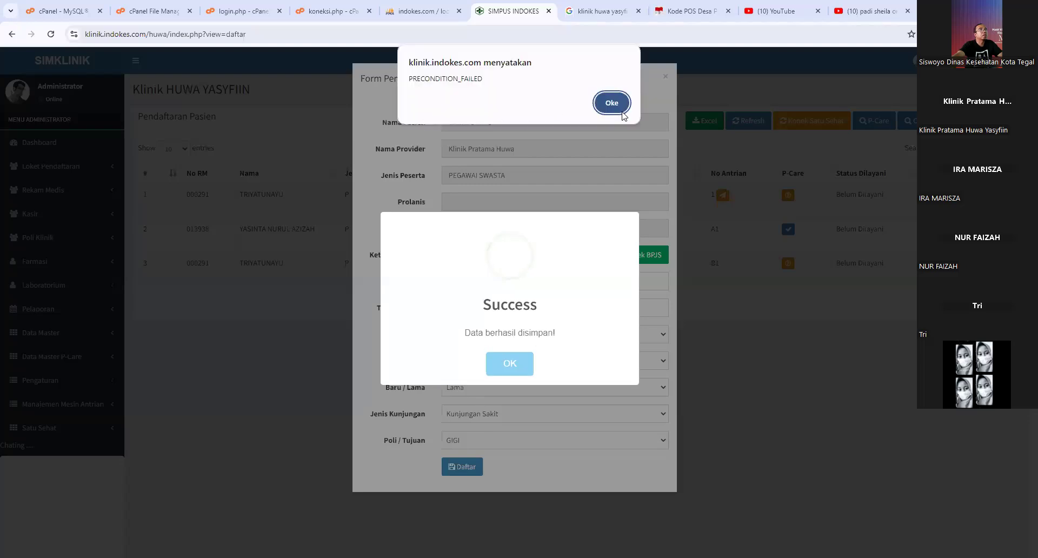
pyautogui.click(610, 106)
pyautogui.click(502, 364)
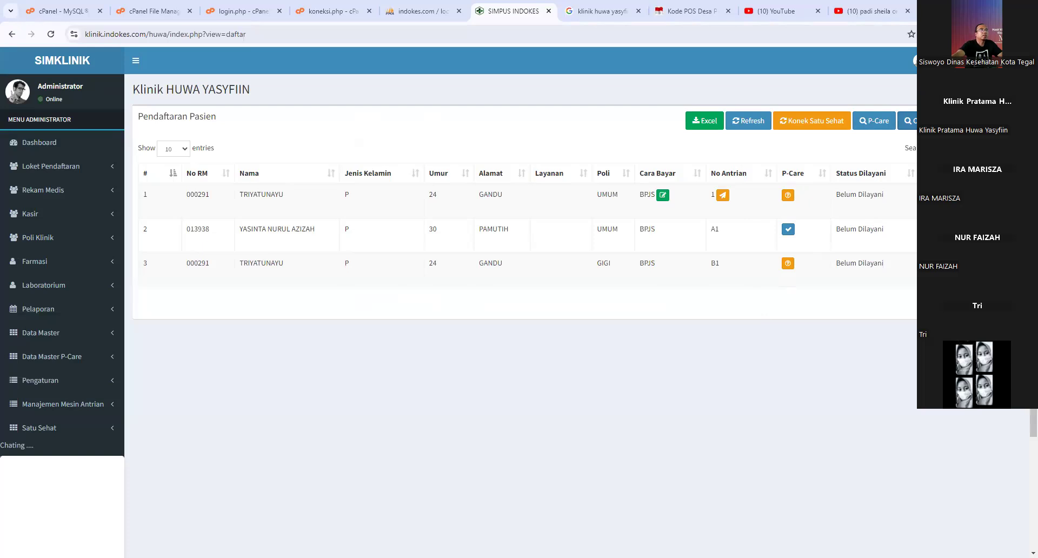
# - In Pencarian Data Pasien, search for patients by the Nama field
pyautogui.click(907, 121)
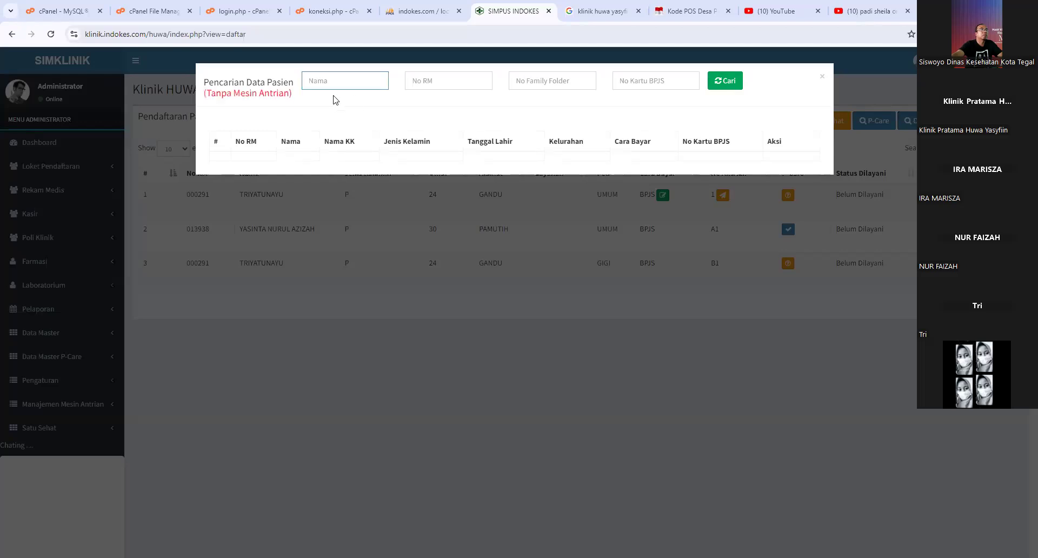
pyautogui.press('Tab')
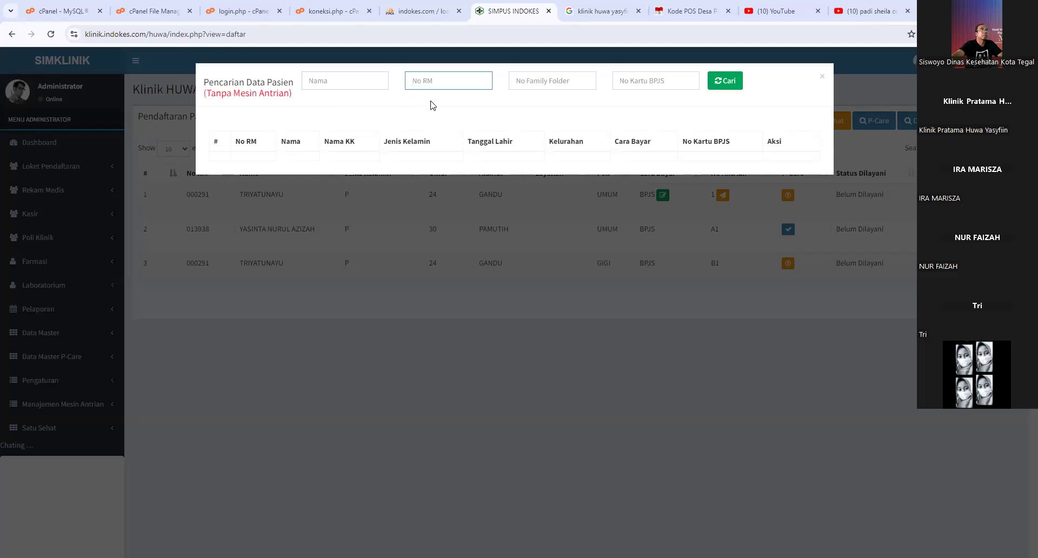
pyautogui.press('Tab')
pyautogui.click(594, 90)
pyautogui.click(549, 88)
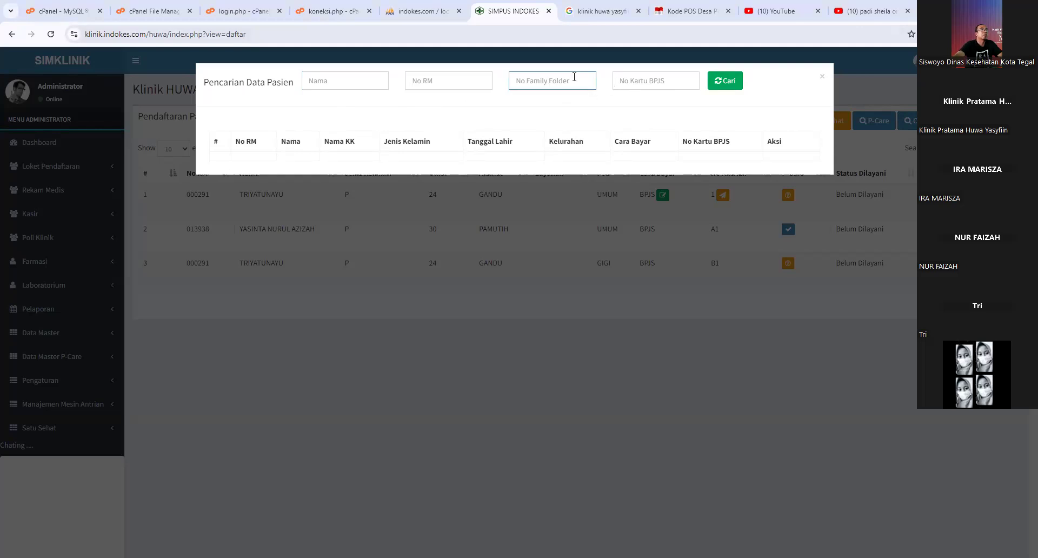
pyautogui.click(655, 86)
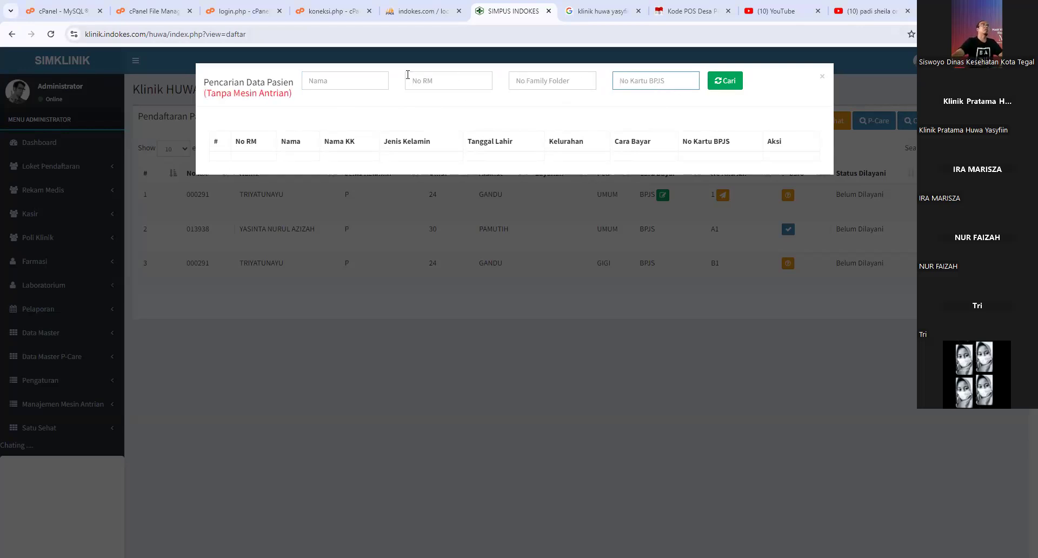
pyautogui.click(352, 80)
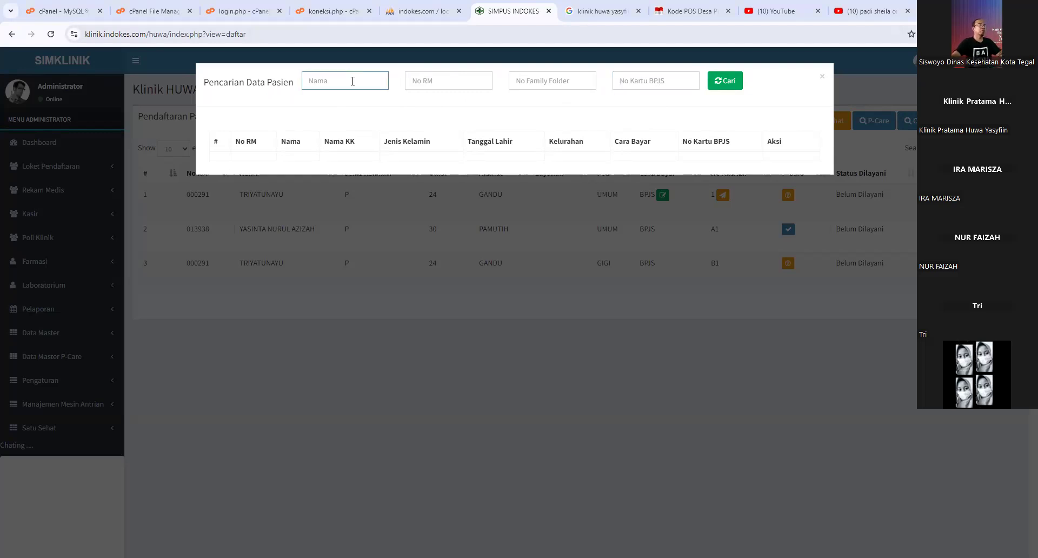
pyautogui.write('t')
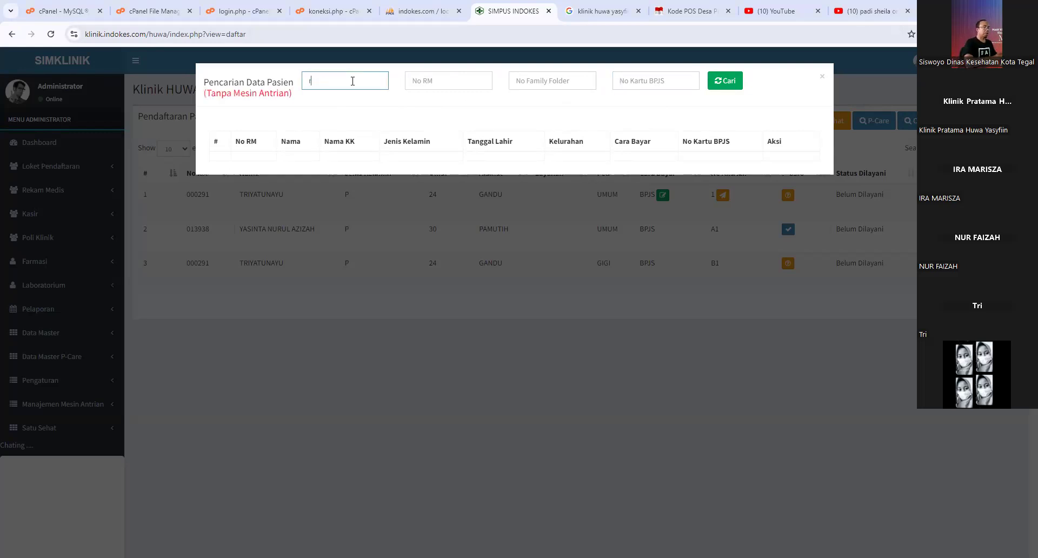
pyautogui.write('udi')
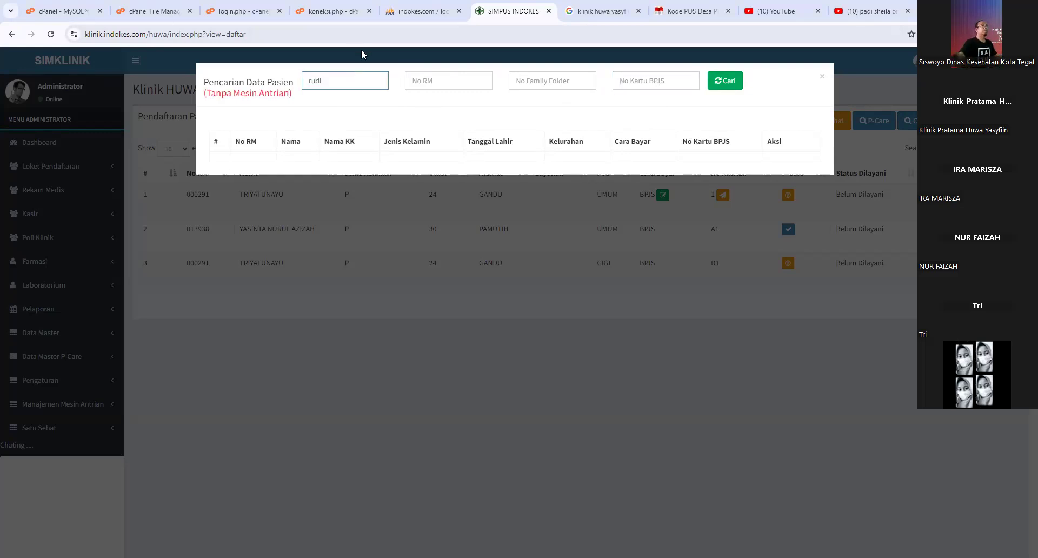
pyautogui.click(723, 86)
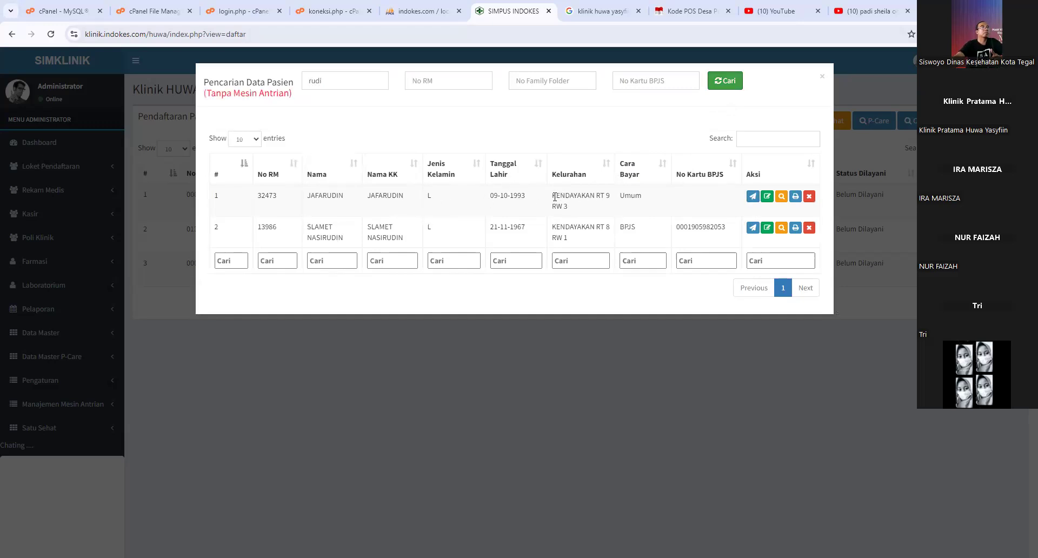
# - Point out the first result's Kelurahan, date of birth and payment type, then start its clinic registration
pyautogui.moveTo(557, 195); pyautogui.dragTo(582, 207)
pyautogui.moveTo(494, 195); pyautogui.dragTo(521, 197)
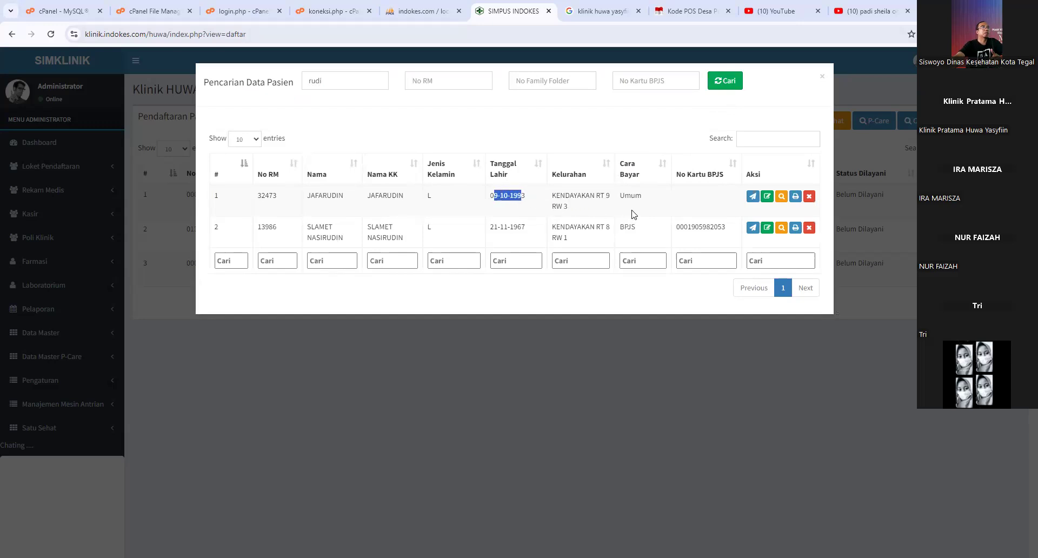
pyautogui.moveTo(620, 196); pyautogui.dragTo(644, 204)
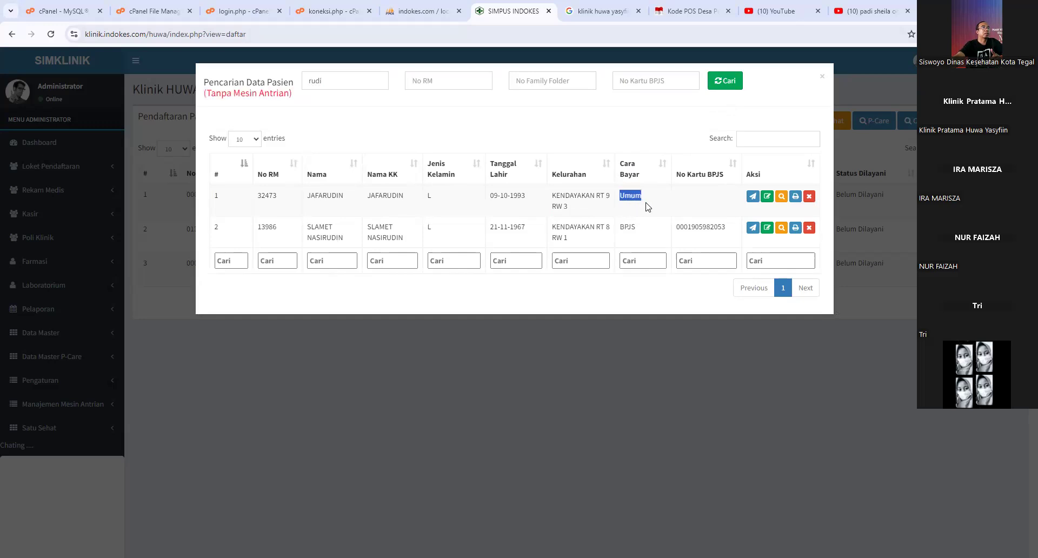
pyautogui.click(753, 198)
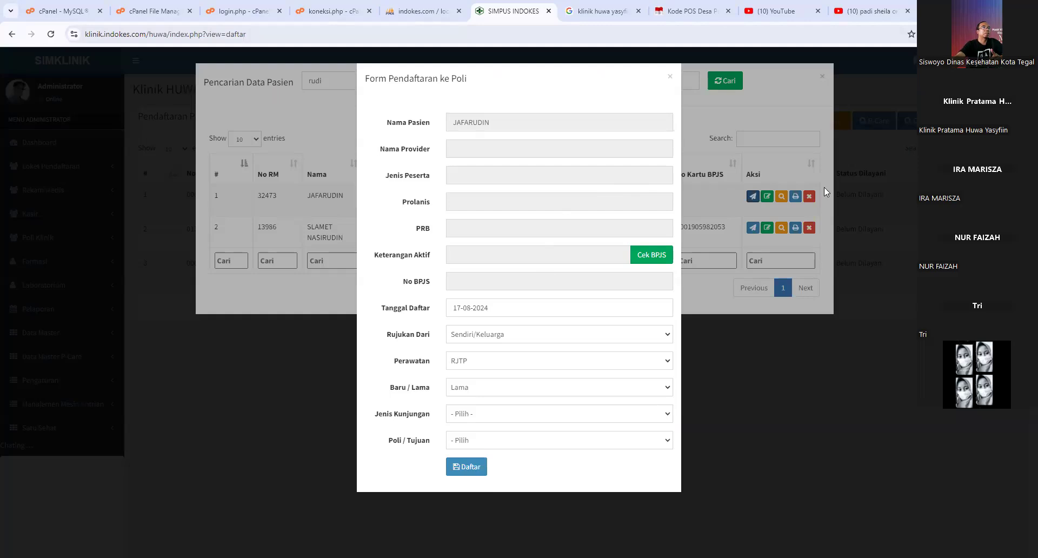
# - Register the patient as Kunjungan Sakit to Poli UMUM, confirm, and close the search dialog
pyautogui.click(485, 416)
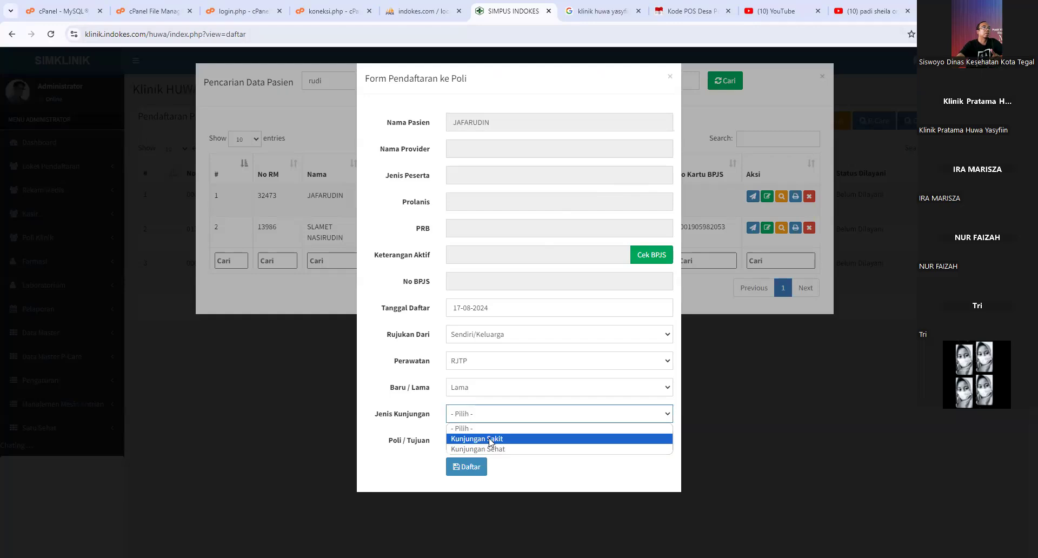
pyautogui.click(490, 439)
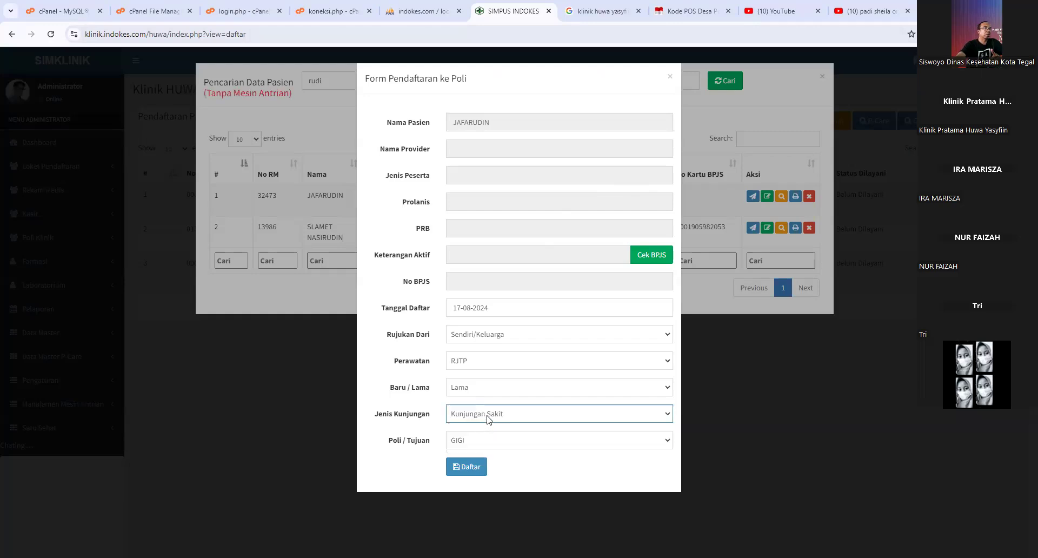
pyautogui.click(481, 440)
pyautogui.click(479, 481)
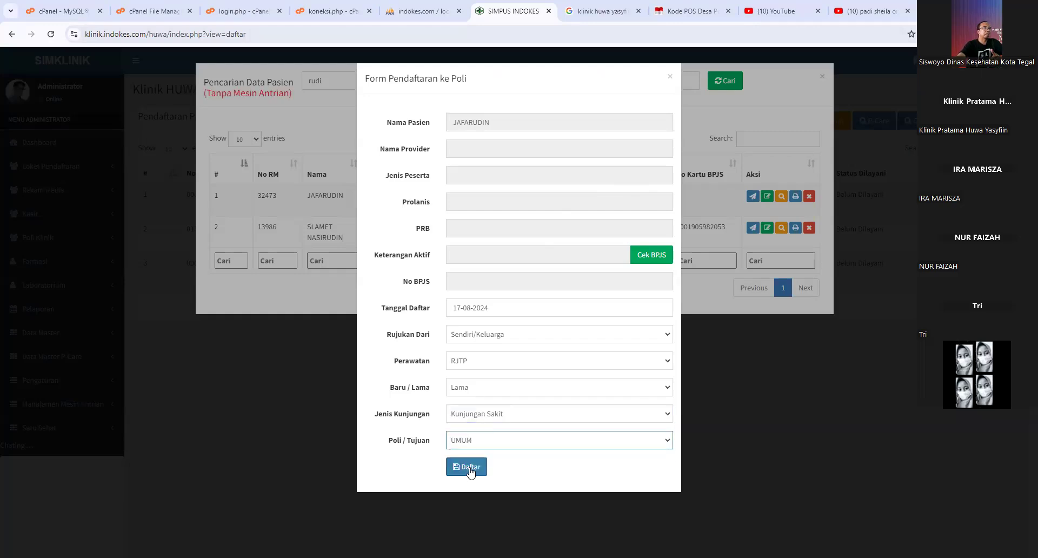
pyautogui.click(469, 468)
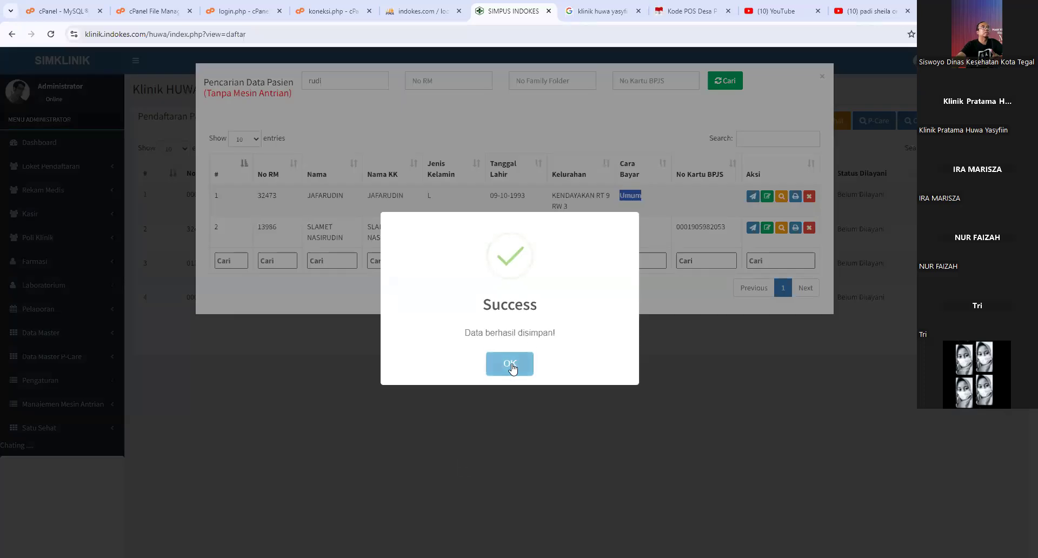
pyautogui.click(511, 366)
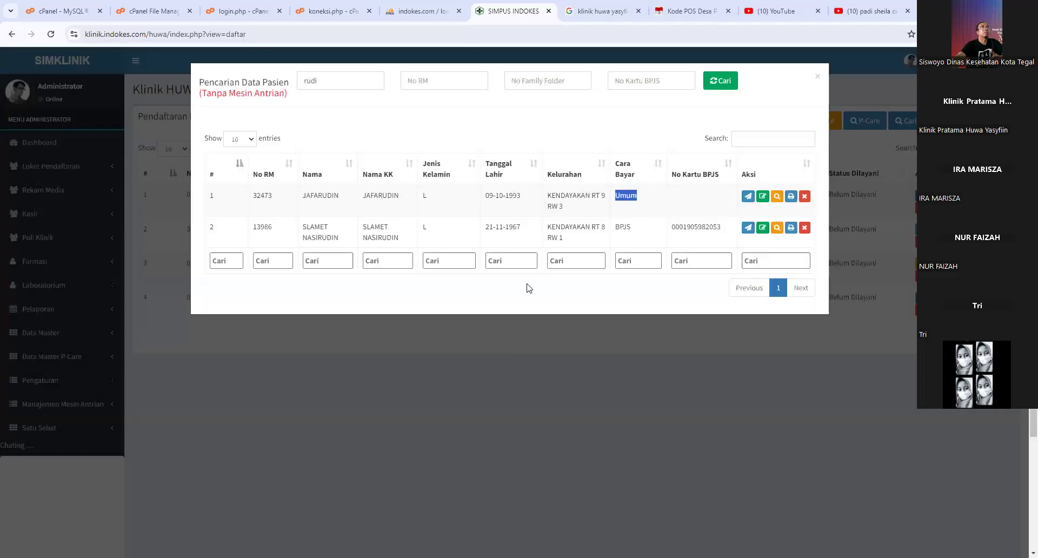
pyautogui.click(817, 77)
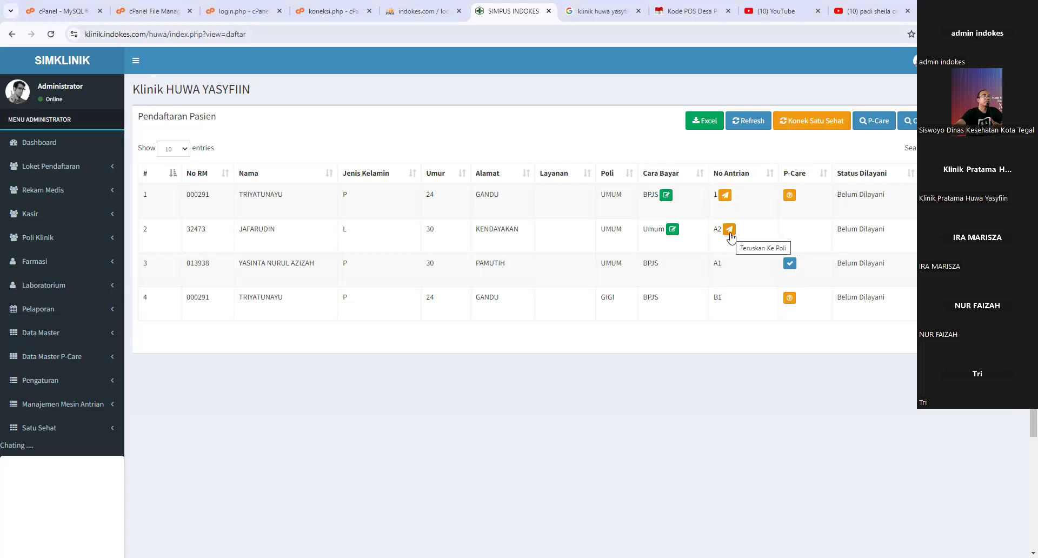
# - Check the Kunjungan Rawat Jalan list, then return to Pendaftaran Pasien
pyautogui.click(54, 238)
pyautogui.click(57, 259)
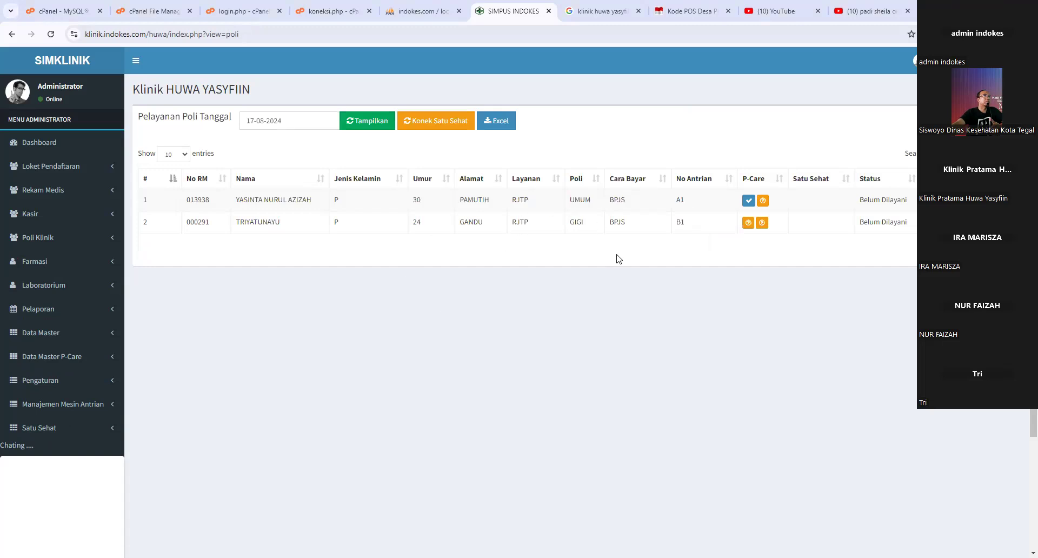
pyautogui.click(54, 166)
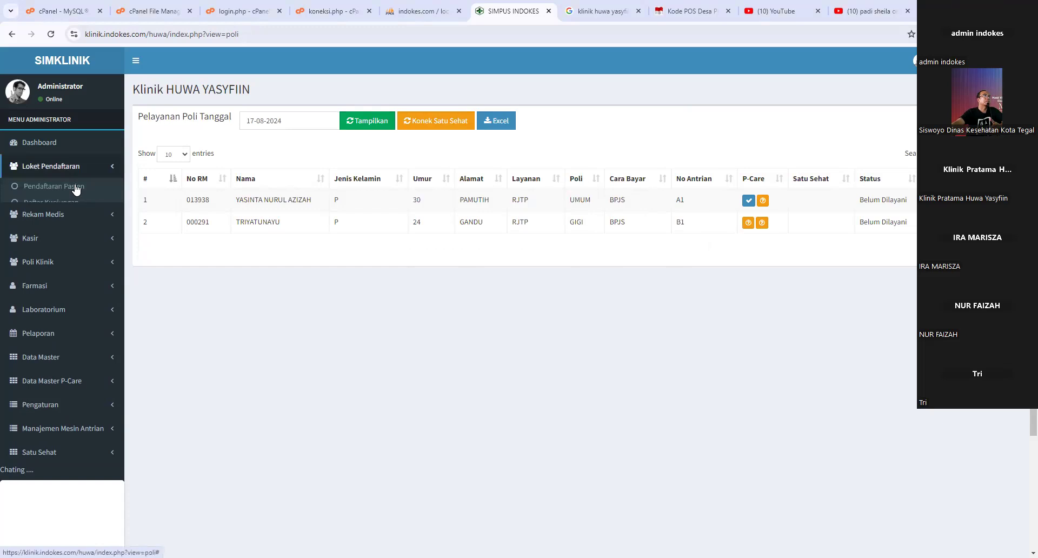
pyautogui.click(76, 187)
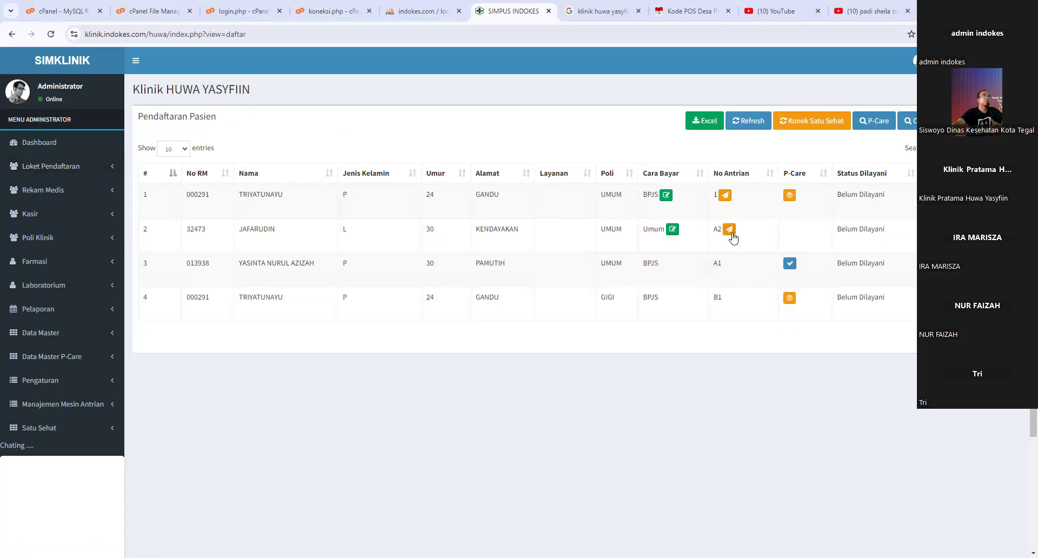
# - Forward the queue A2 visit to clinic service and view it in Kunjungan Rawat Jalan
pyautogui.click(729, 231)
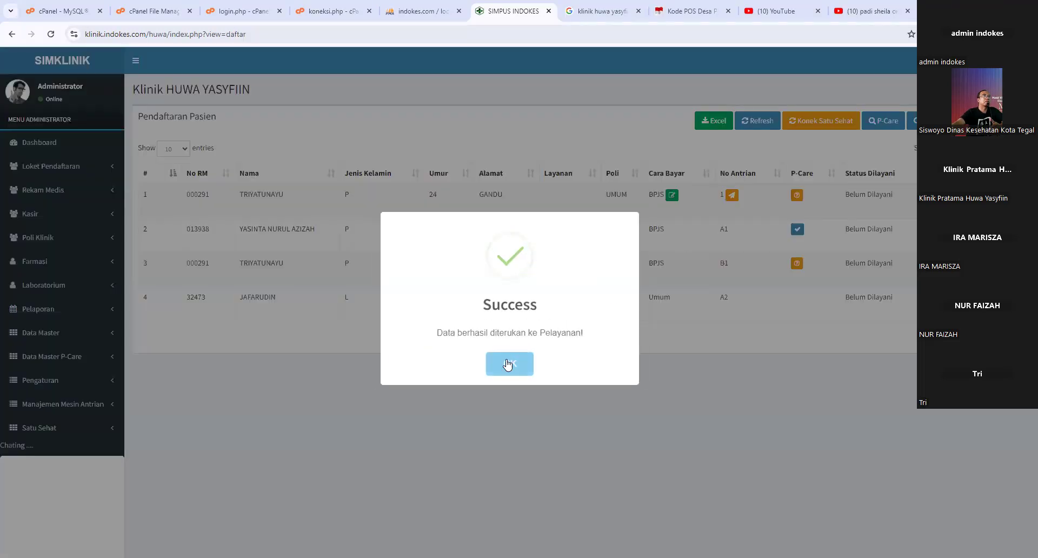
pyautogui.click(509, 364)
pyautogui.click(46, 247)
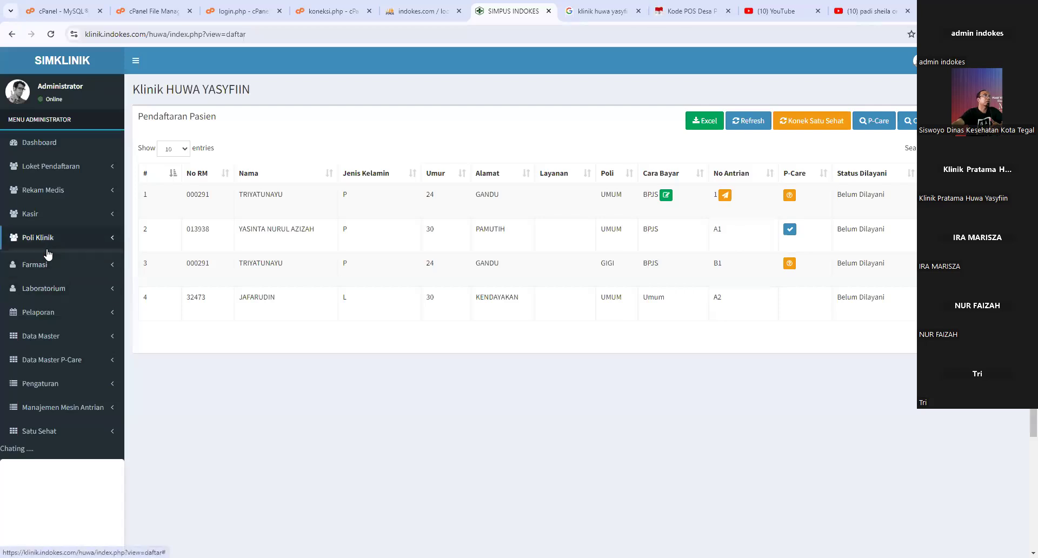
pyautogui.click(54, 264)
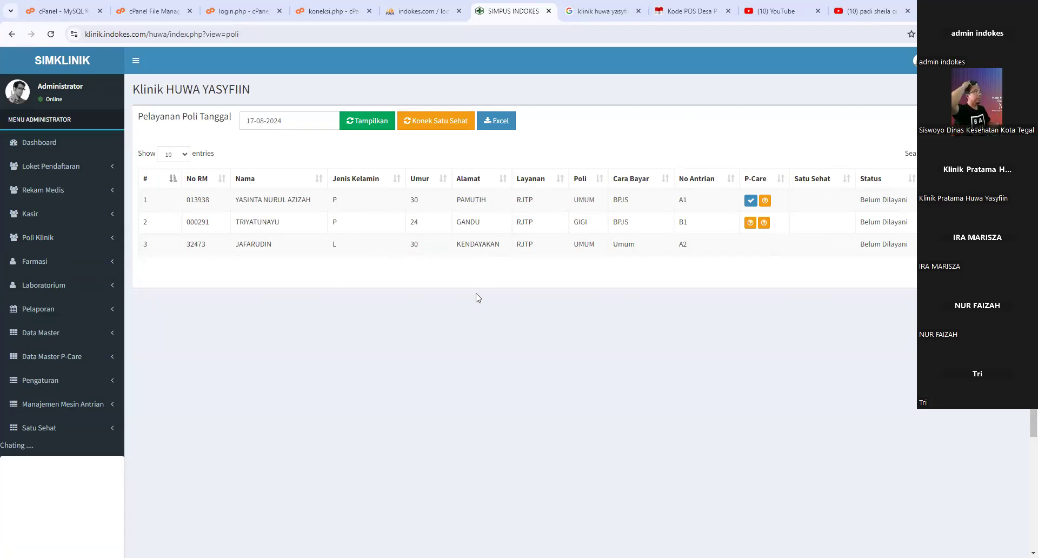
# - Return to Loket Pendaftaran > Pendaftaran Pasien and select row 2's record number
pyautogui.click(62, 167)
pyautogui.click(50, 202)
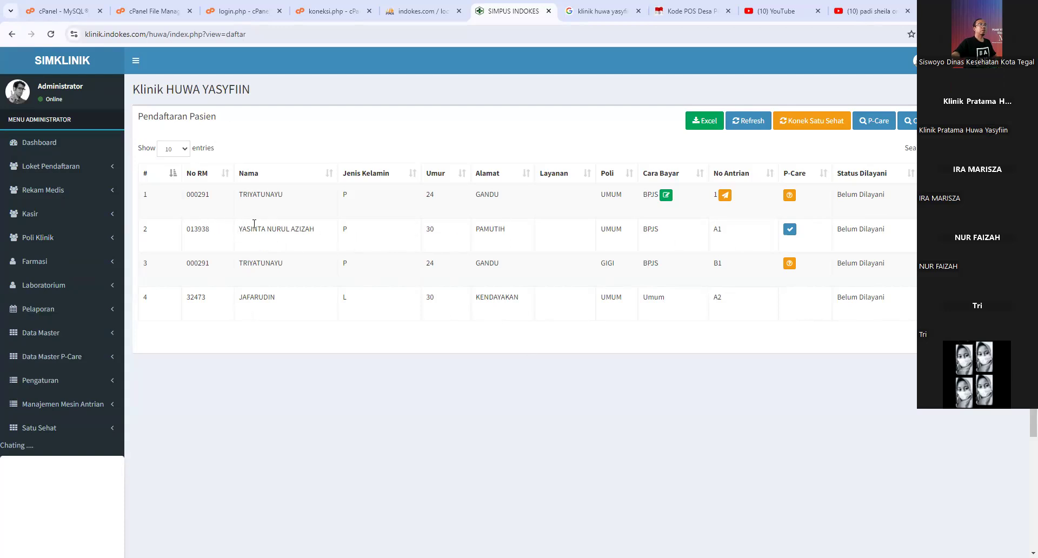
pyautogui.doubleClick(189, 229)
# - Copy row 2's No RM, search by it in Pencarian Data Pasien, and open the patient's edit form
pyautogui.rightClick(207, 234)
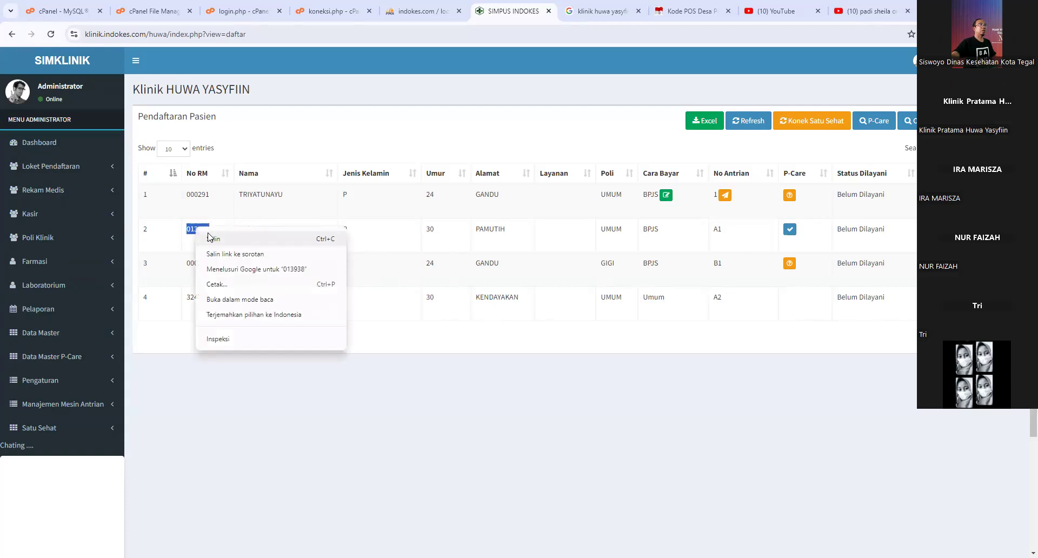
pyautogui.click(222, 241)
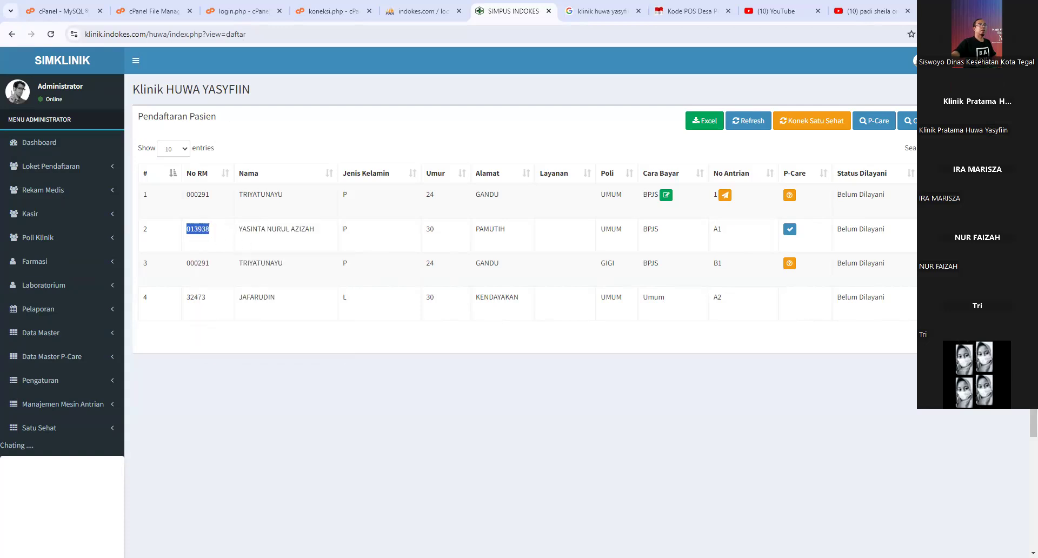
pyautogui.click(906, 120)
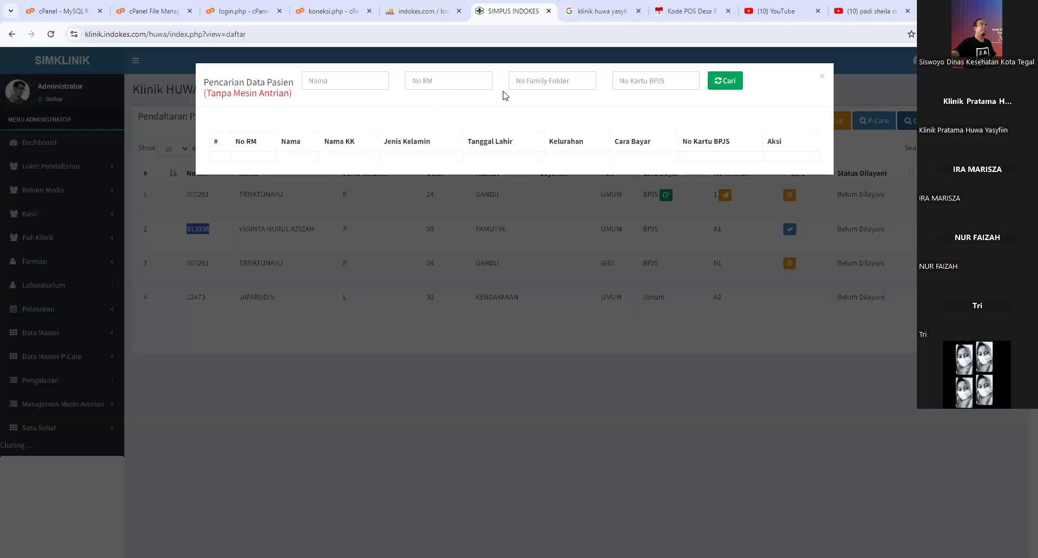
pyautogui.rightClick(456, 77)
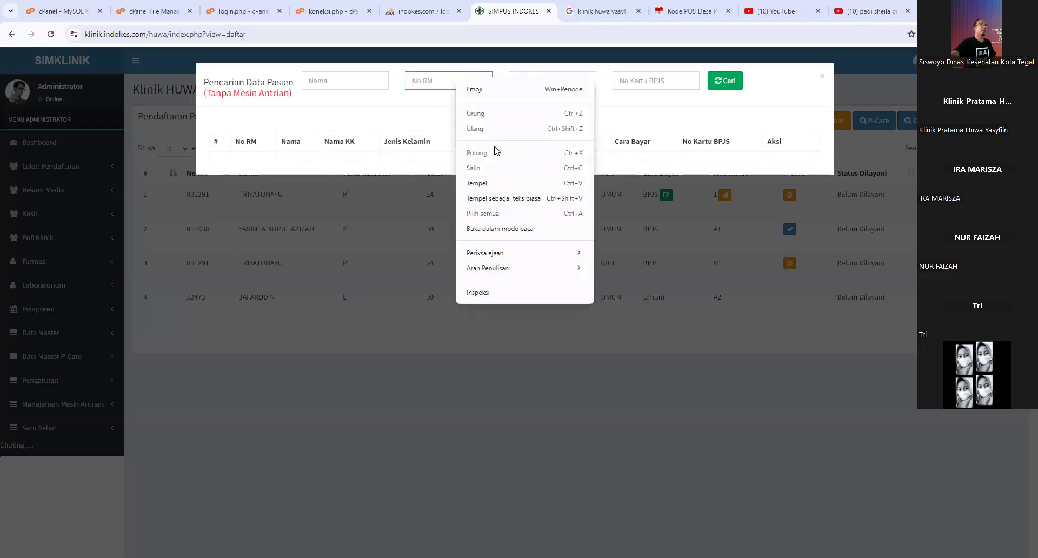
pyautogui.click(489, 181)
pyautogui.click(721, 82)
pyautogui.click(766, 201)
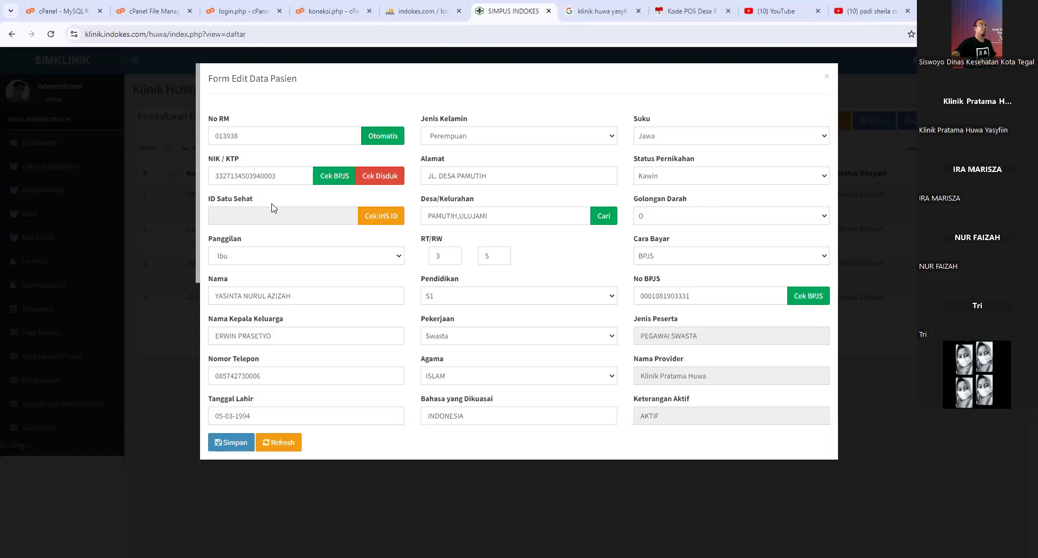
# - Fetch the patient's ID Satu Sehat with Cek IHS ID, save the record, and close the search window
pyautogui.click(383, 217)
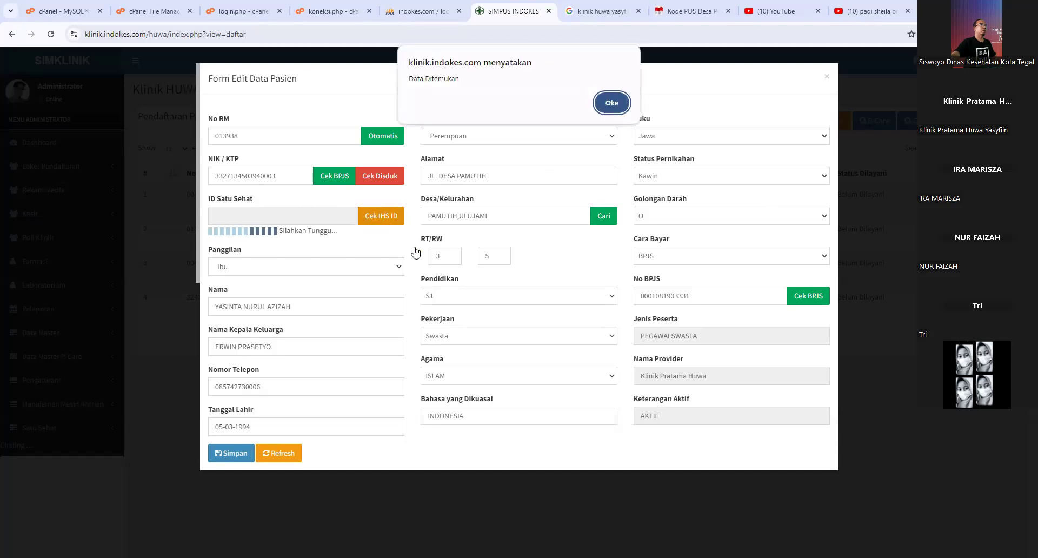
pyautogui.click(611, 103)
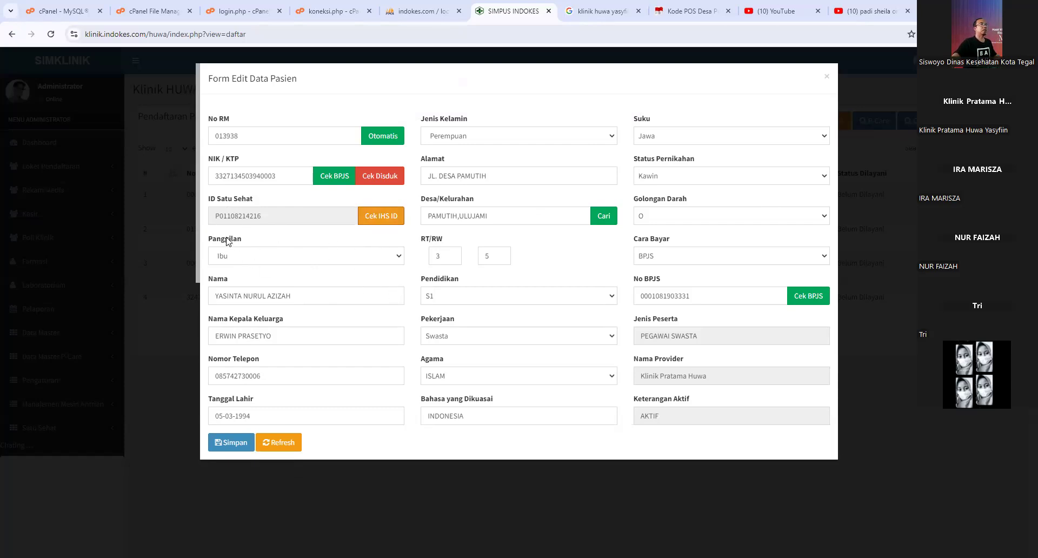
pyautogui.moveTo(215, 217); pyautogui.dragTo(261, 217)
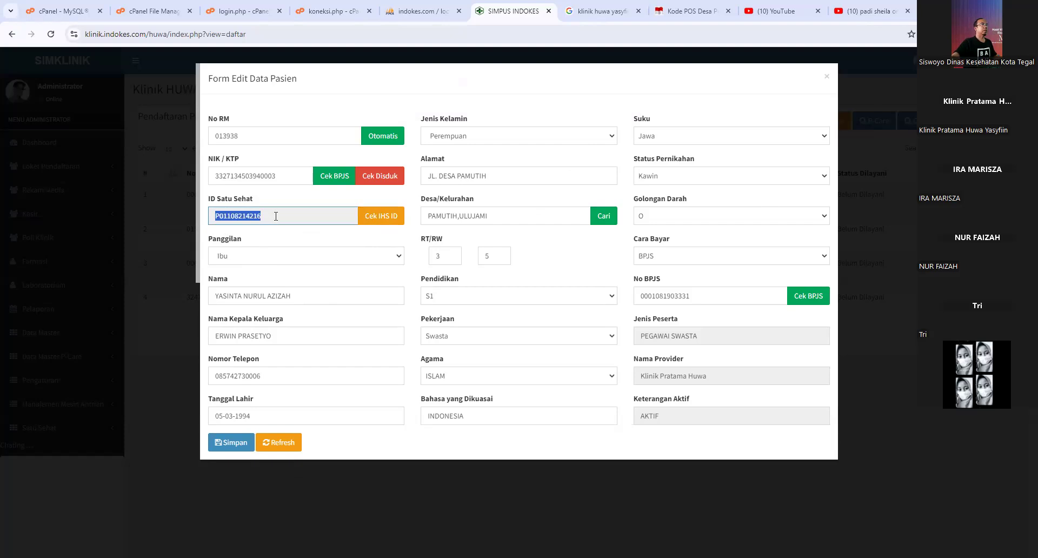
pyautogui.click(232, 442)
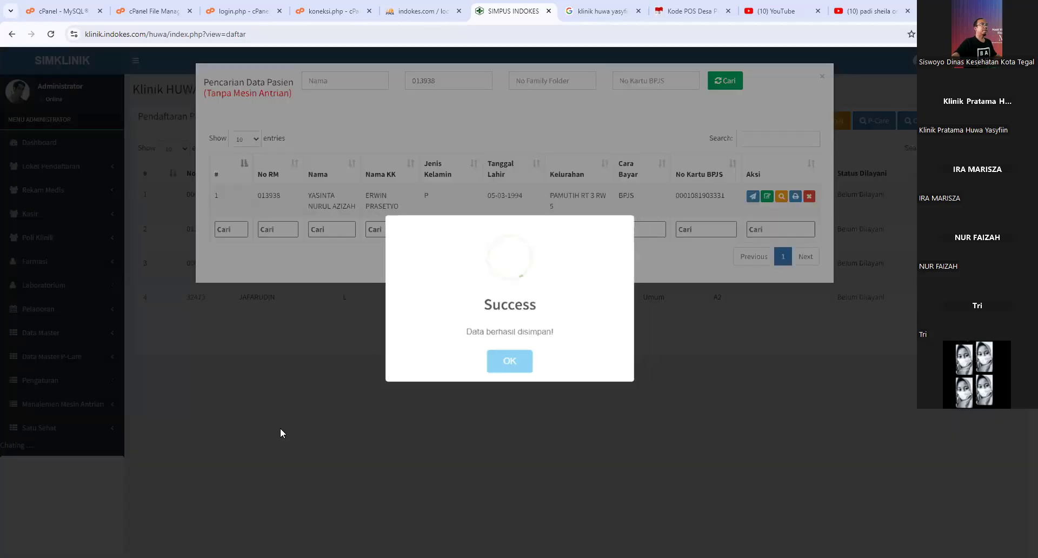
pyautogui.click(492, 361)
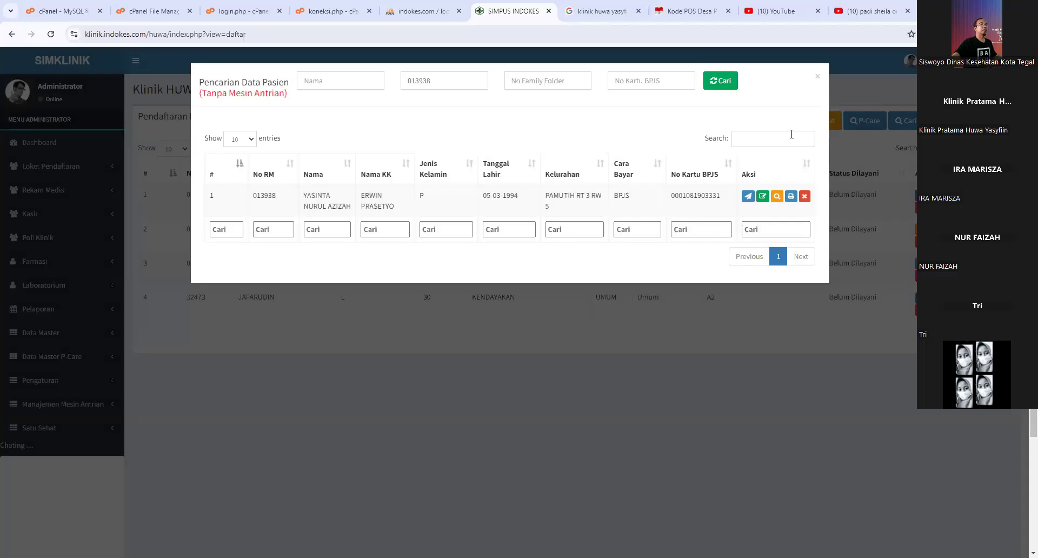
pyautogui.click(817, 77)
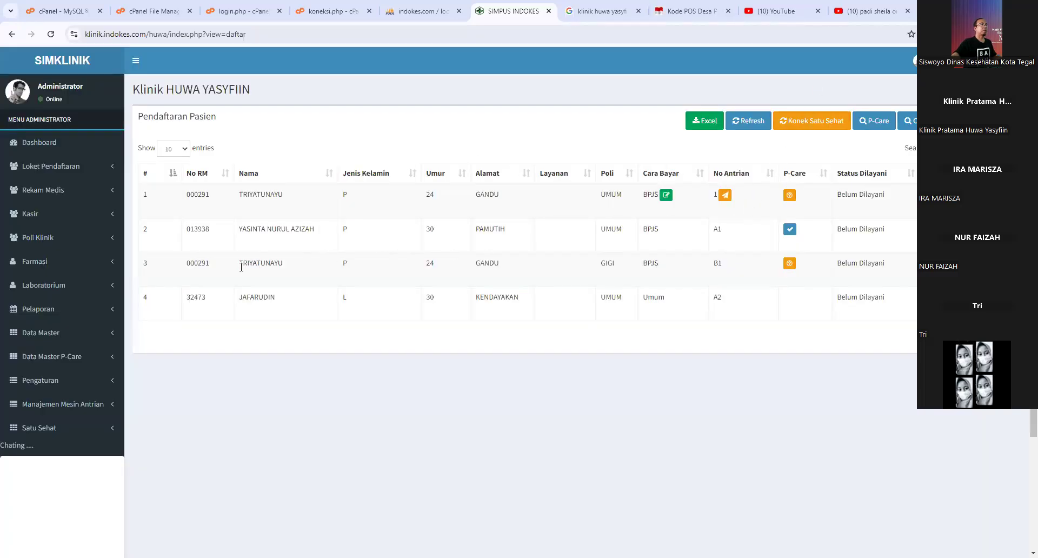
# - Select row 3's record number and reload the Pendaftaran Pasien list
pyautogui.moveTo(189, 265); pyautogui.dragTo(208, 267)
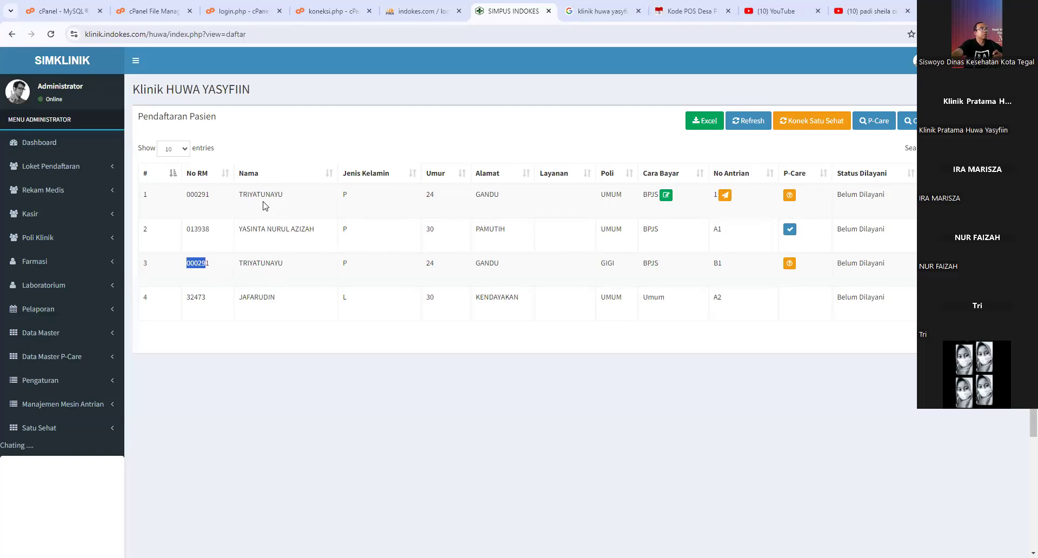
pyautogui.click(51, 34)
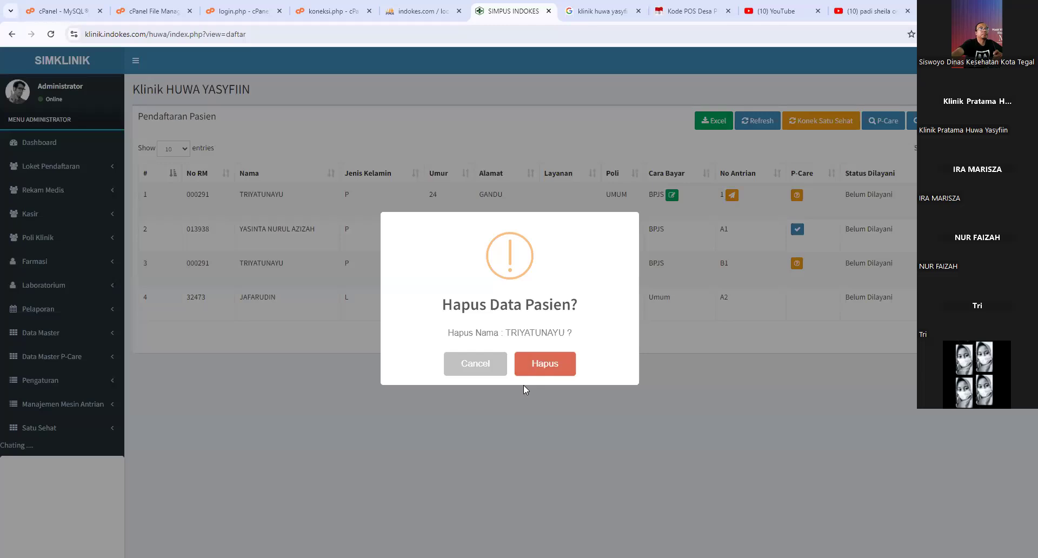
# - Confirm deleting the duplicate UMUM registration, then open and close the patient search window
pyautogui.click(537, 364)
pyautogui.click(523, 361)
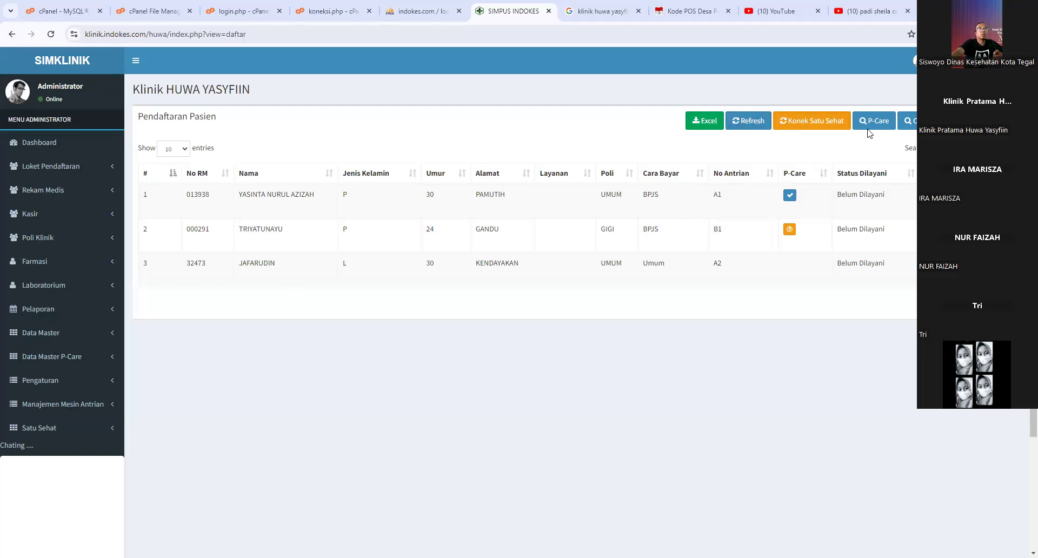
pyautogui.click(907, 121)
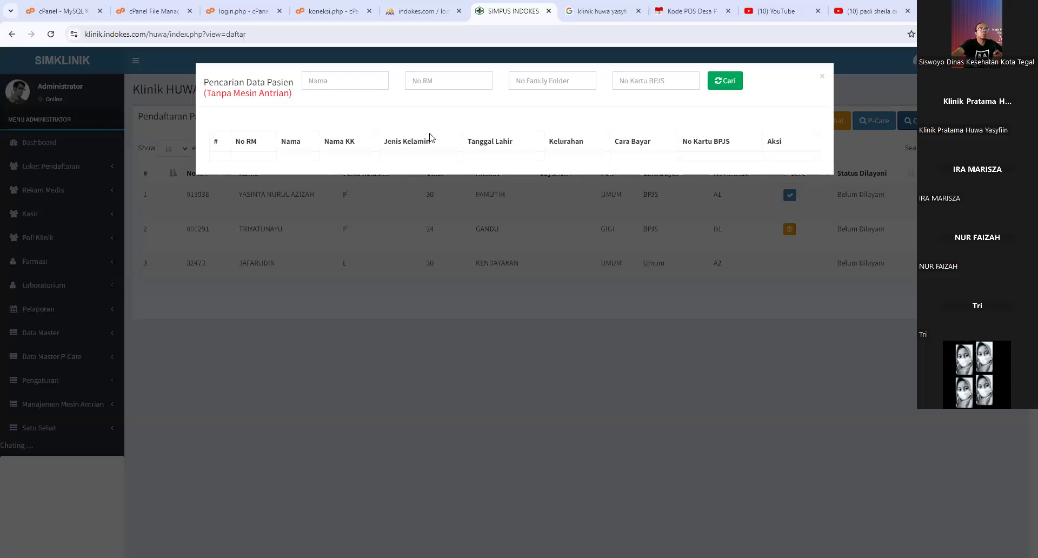
pyautogui.click(822, 77)
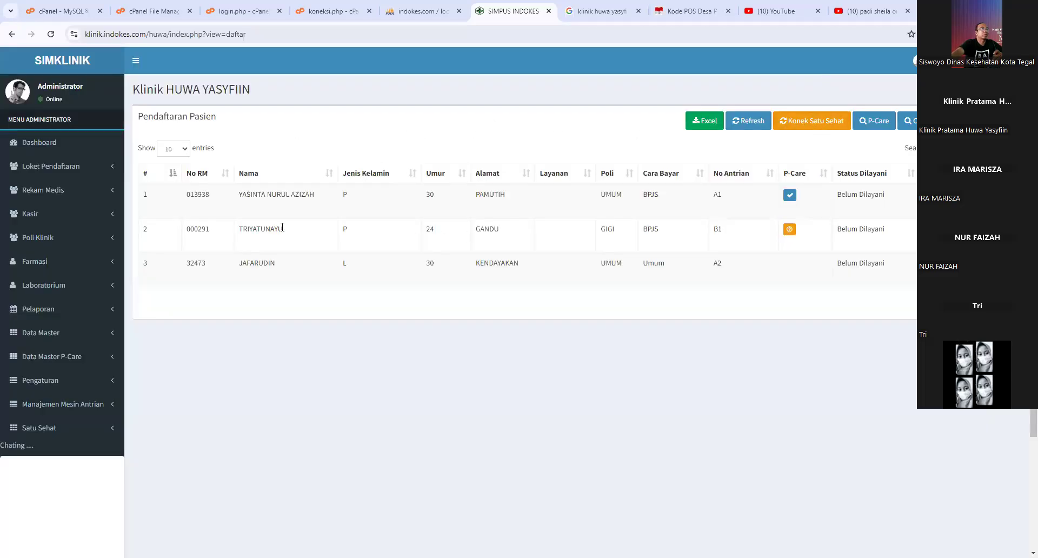
pyautogui.moveTo(188, 232); pyautogui.dragTo(215, 236)
pyautogui.rightClick(202, 233)
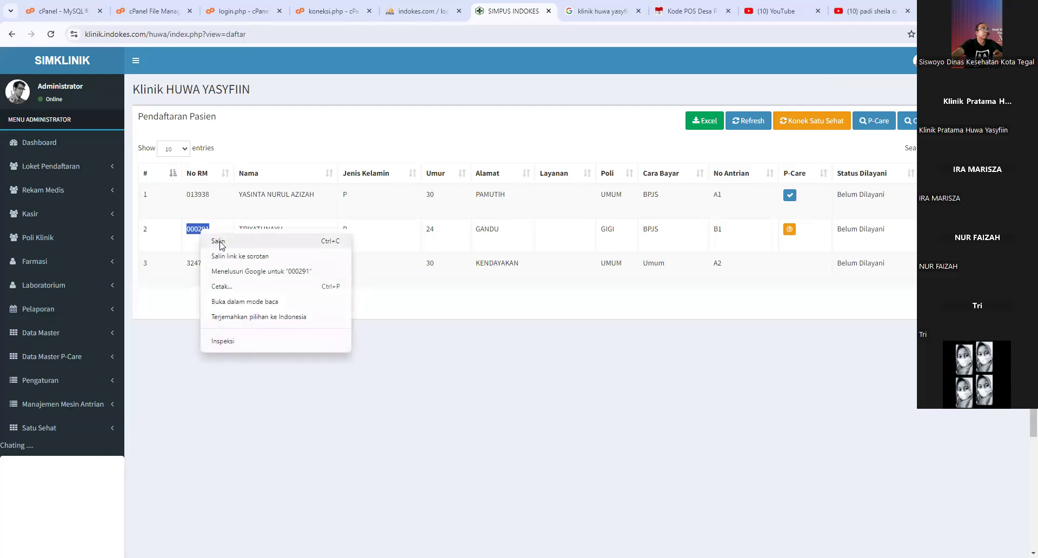
pyautogui.click(220, 242)
pyautogui.click(907, 121)
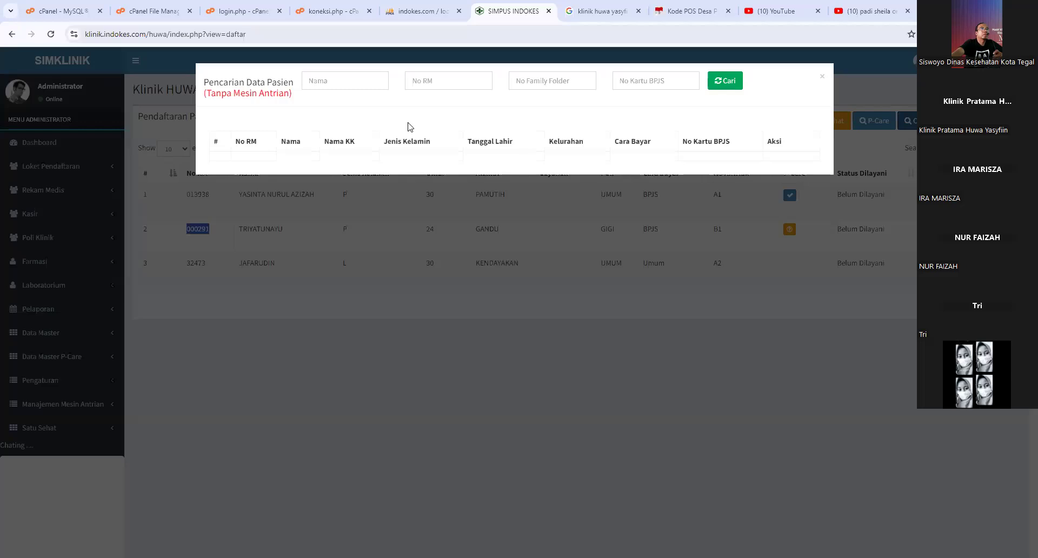
pyautogui.click(470, 81)
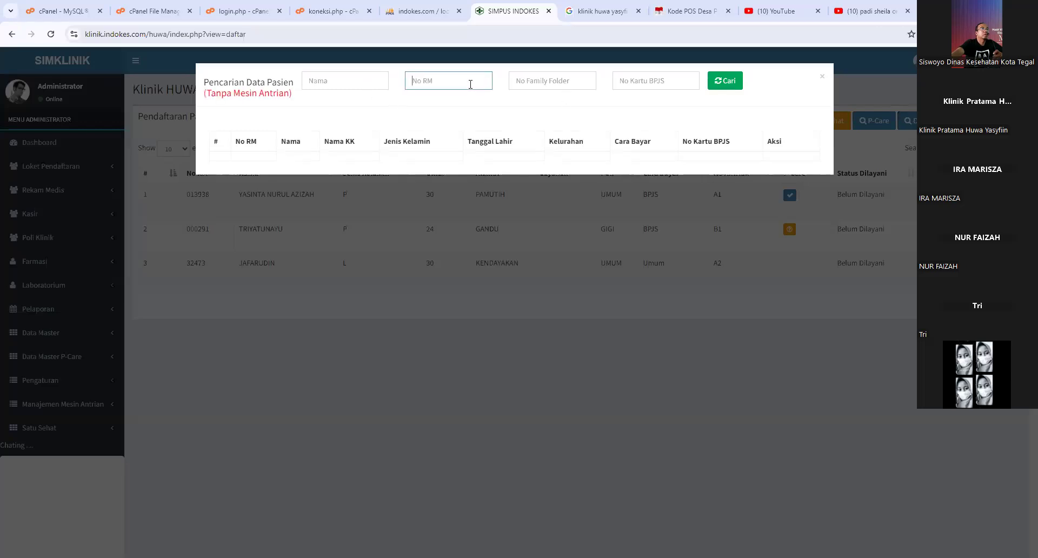
pyautogui.rightClick(472, 84)
pyautogui.click(495, 190)
pyautogui.click(716, 76)
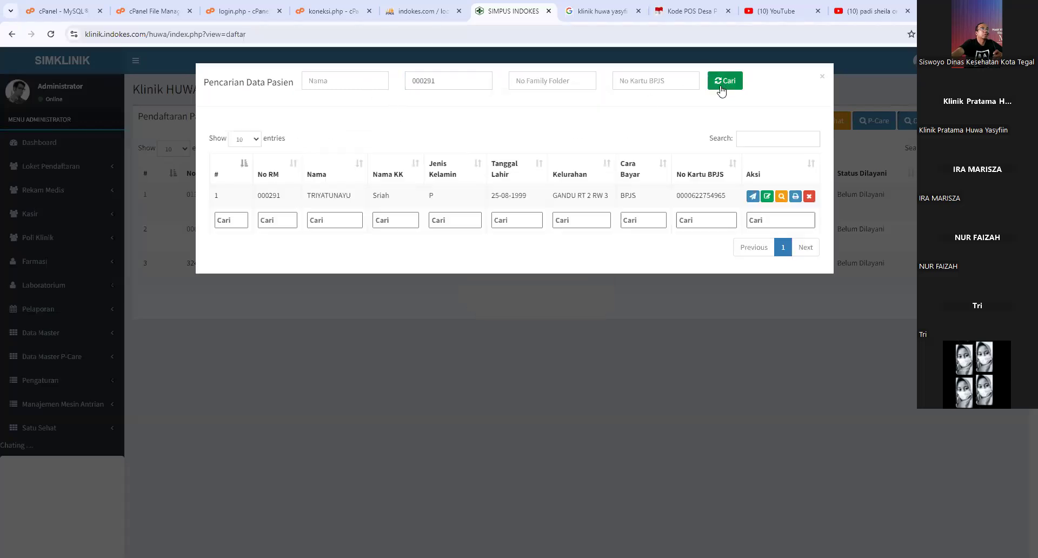
pyautogui.click(774, 196)
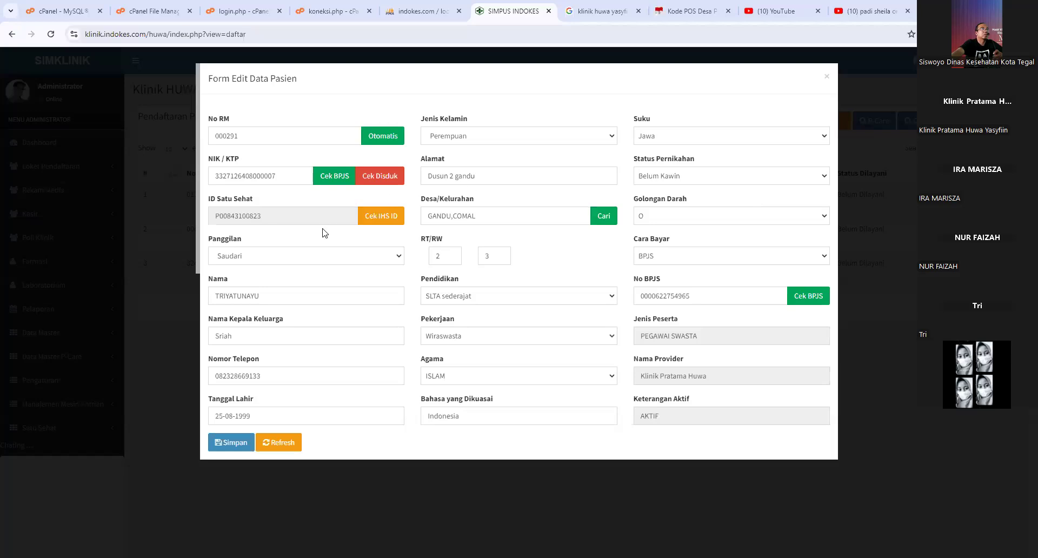
pyautogui.click(826, 77)
pyautogui.click(820, 76)
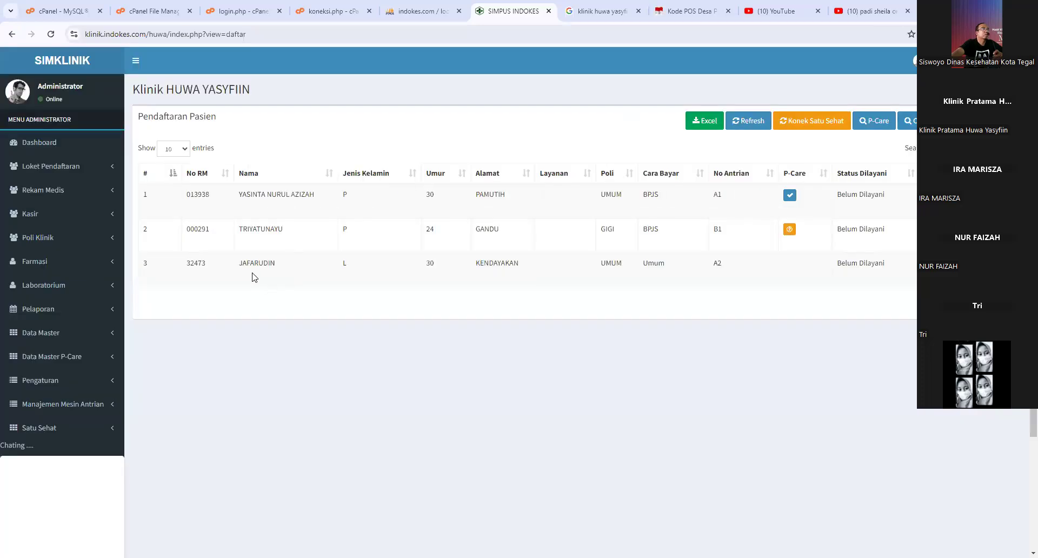
# - Export the registration list to Excel as register_loket_17-08-2024
pyautogui.moveTo(238, 263); pyautogui.dragTo(282, 266)
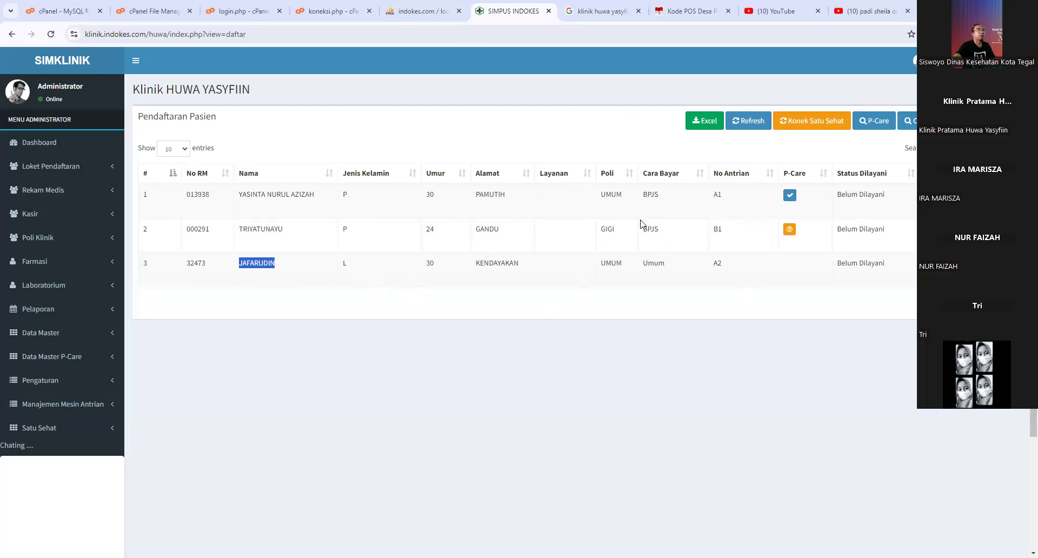
pyautogui.click(706, 131)
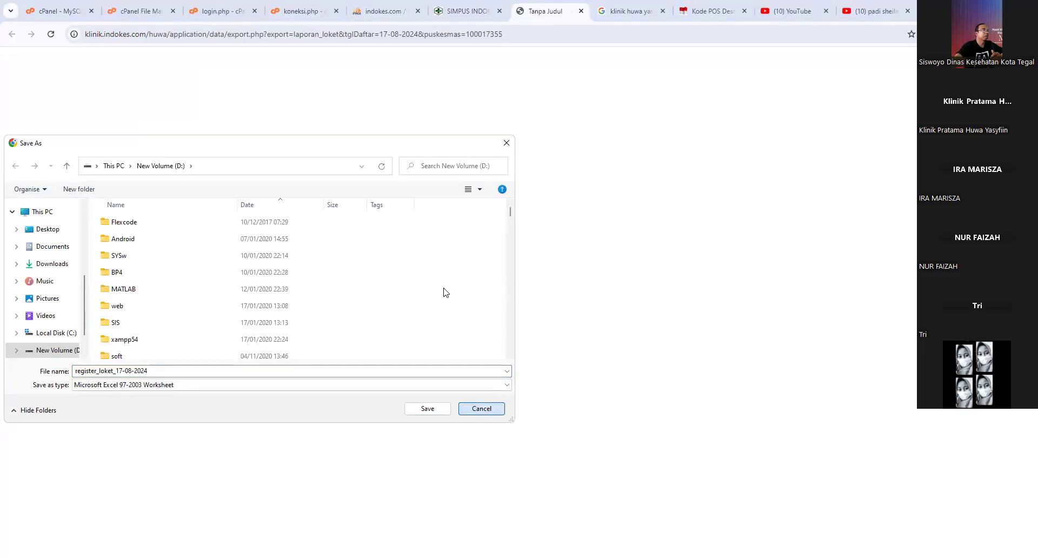
pyautogui.press('Escape')
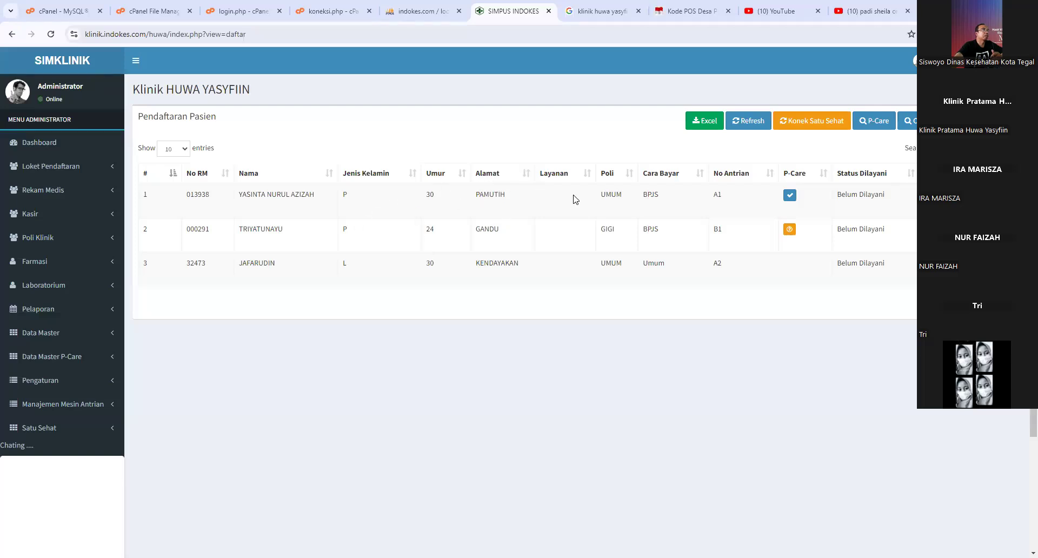
# - Open Daftar Kunjungan and show the visits for 16-08-2024
pyautogui.click(49, 169)
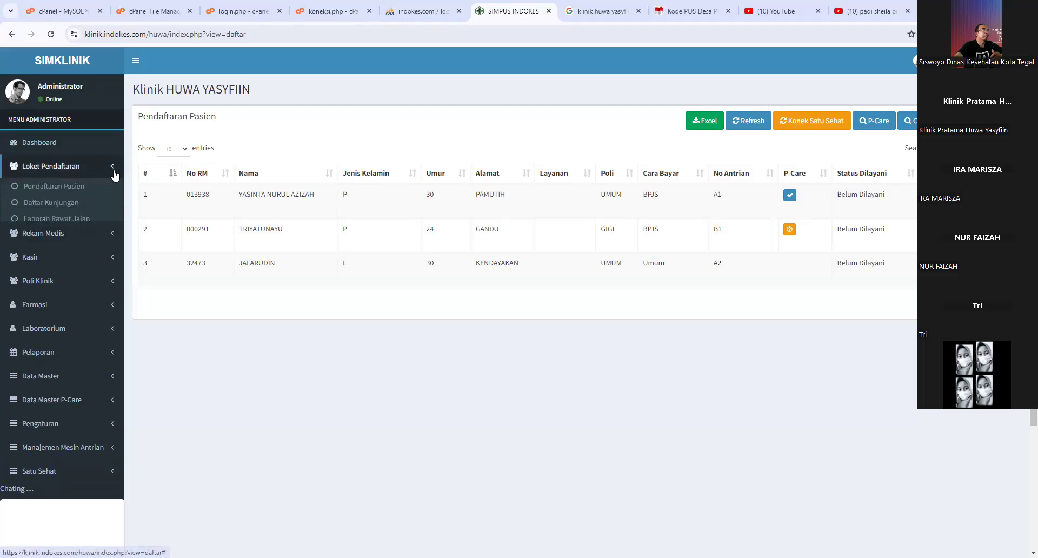
pyautogui.click(49, 208)
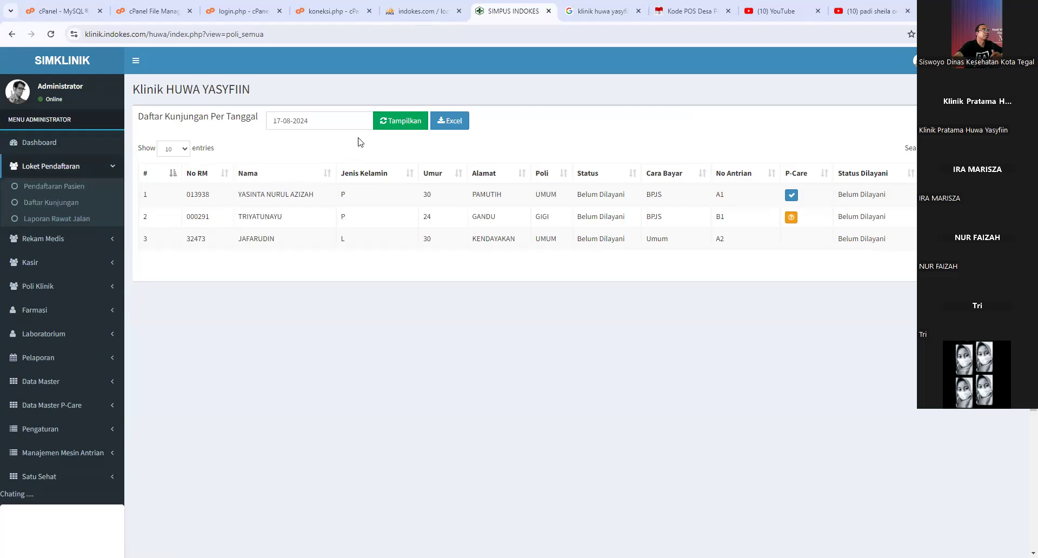
pyautogui.click(324, 120)
pyautogui.click(355, 204)
pyautogui.click(402, 123)
# - Show visits for 15, 14 and again 15 August 2024, then open Laporan Rawat Jalan
pyautogui.click(335, 120)
pyautogui.click(347, 207)
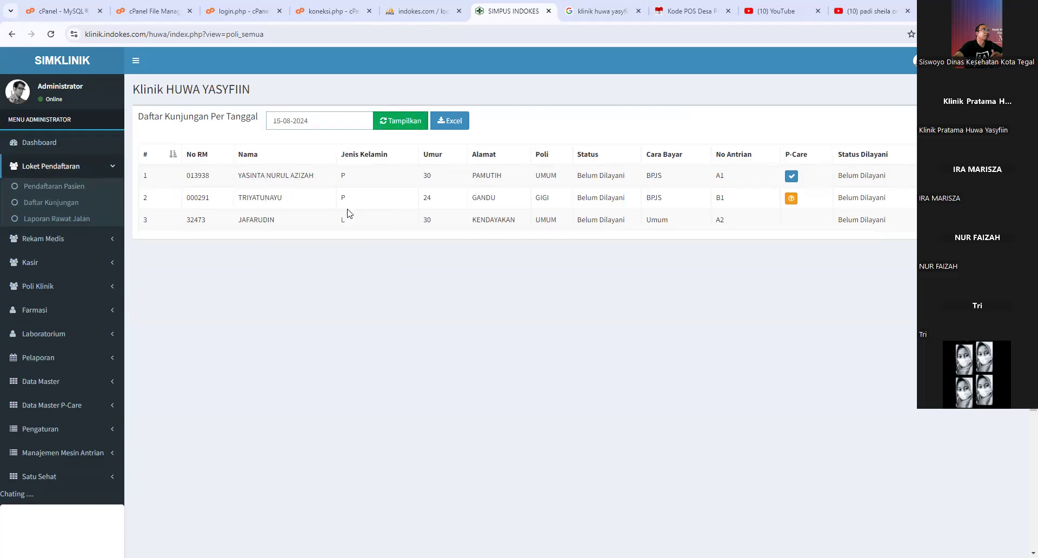
pyautogui.click(387, 124)
pyautogui.click(324, 121)
pyautogui.click(326, 203)
pyautogui.click(388, 126)
pyautogui.click(324, 120)
pyautogui.click(339, 204)
pyautogui.click(388, 123)
pyautogui.click(77, 208)
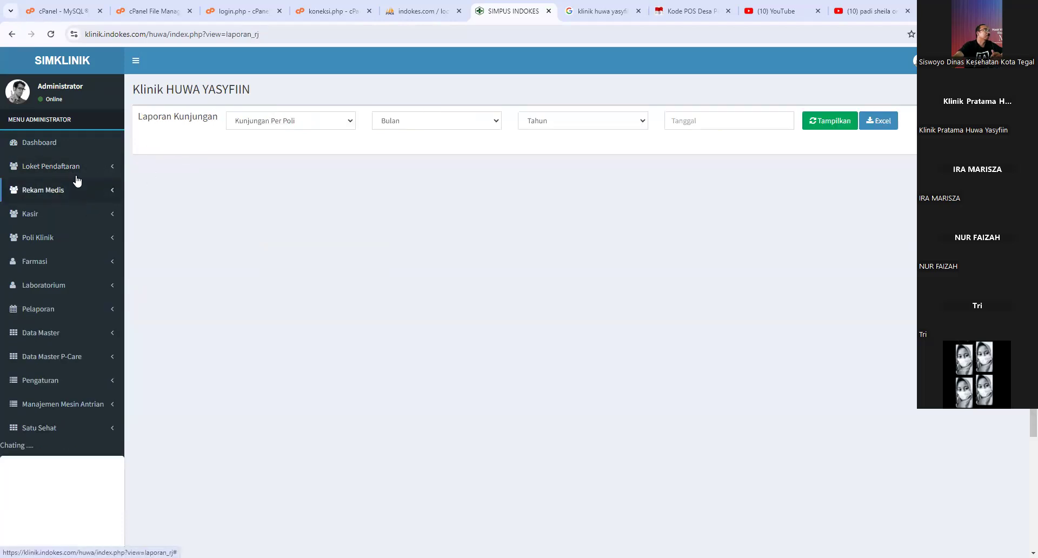
# - Set the Laporan Kunjungan report type to Kunjungan Per Poli
pyautogui.click(77, 169)
pyautogui.click(291, 120)
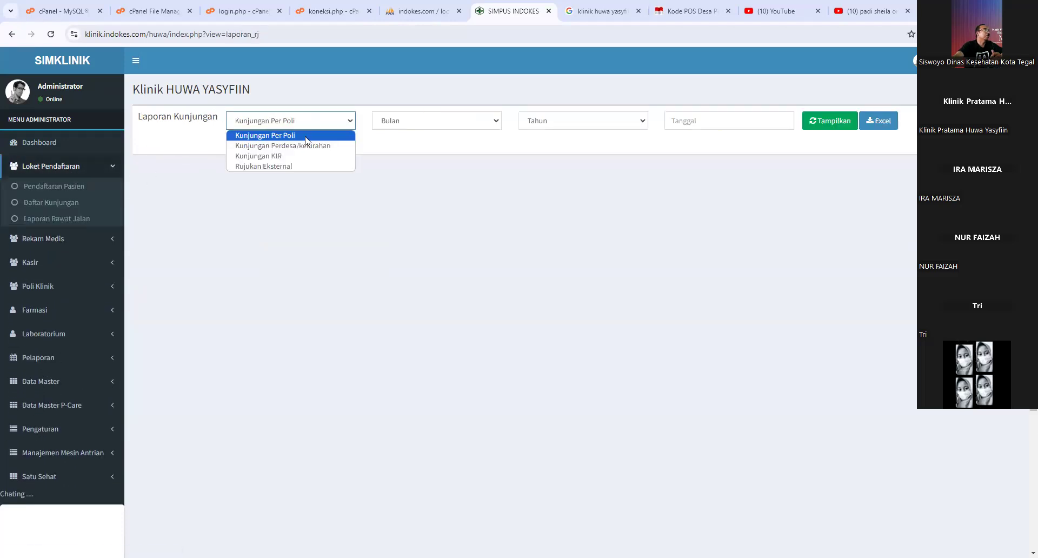
pyautogui.click(271, 157)
pyautogui.click(261, 126)
pyautogui.click(266, 166)
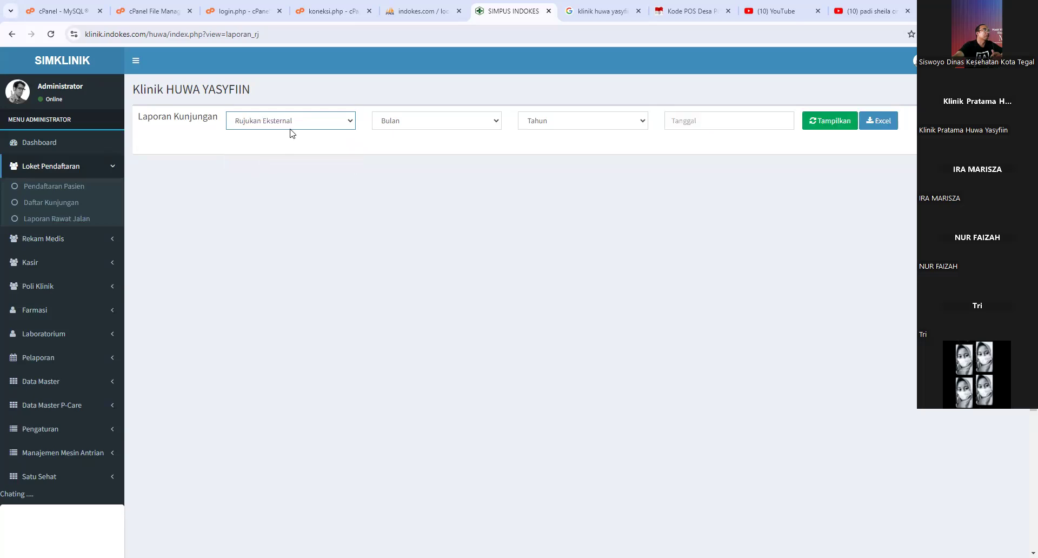
pyautogui.click(292, 127)
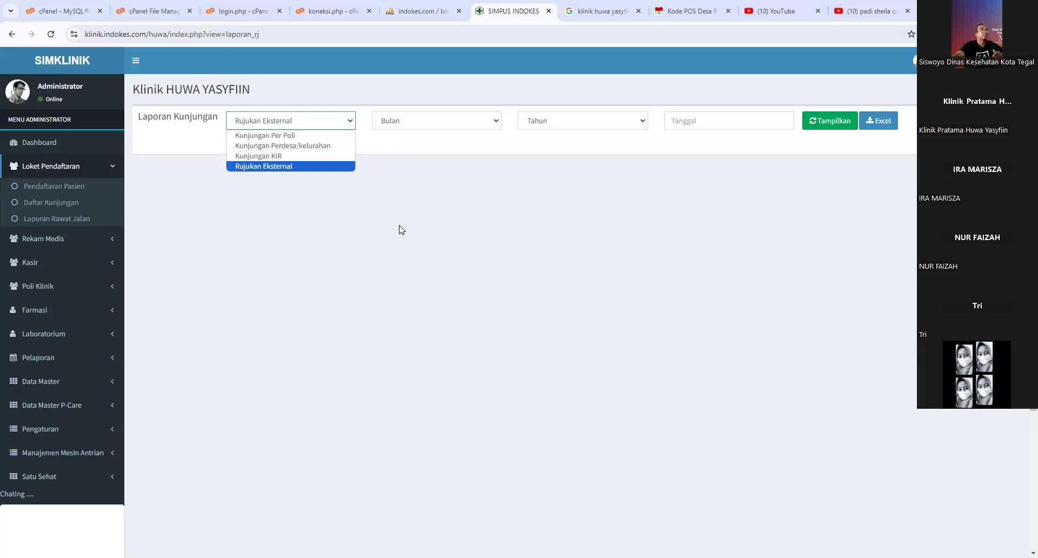
pyautogui.click(308, 127)
pyautogui.click(308, 127)
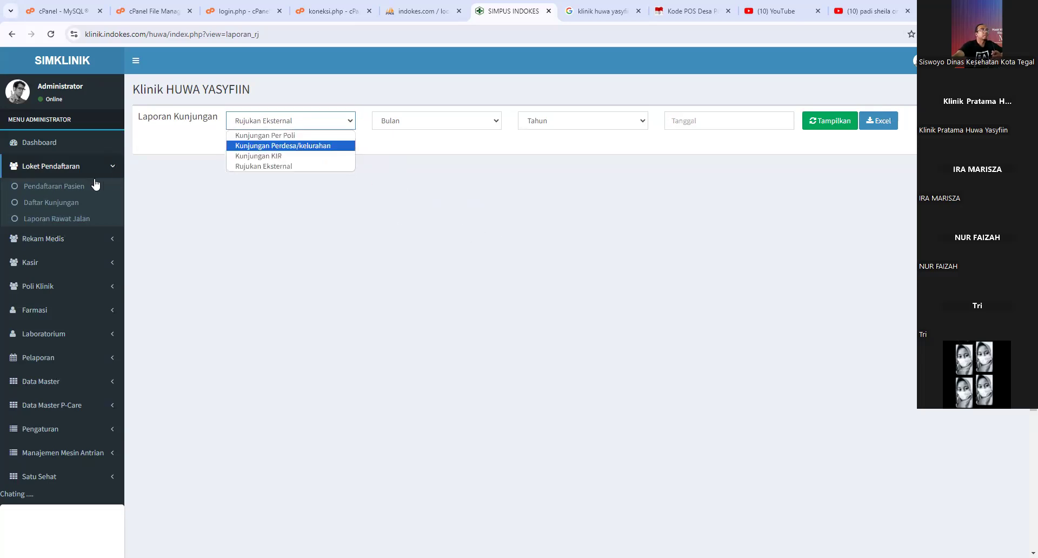
pyautogui.click(272, 137)
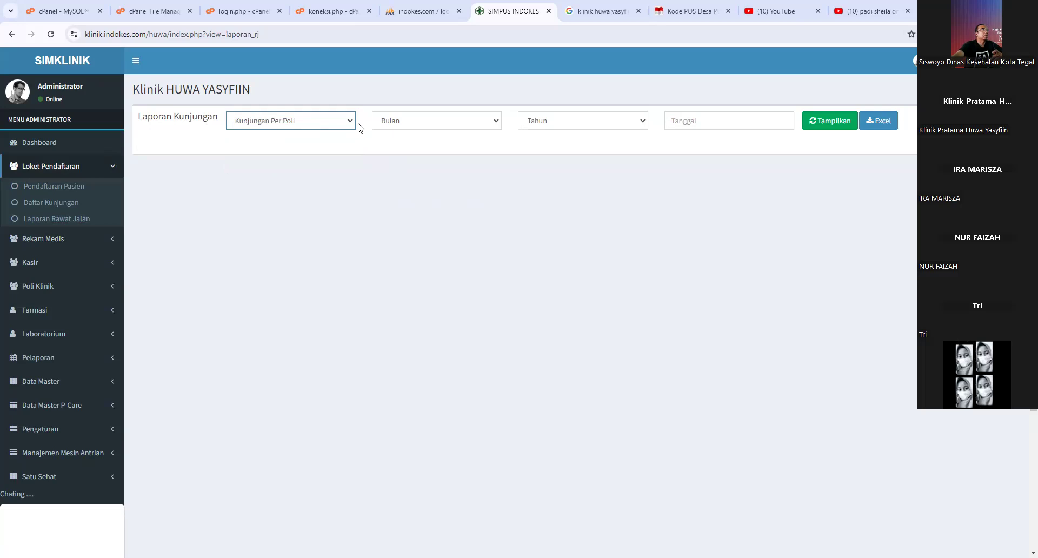
# - View the per-clinic report for Agustus 2024, showing 211 UMUM visits, then close it
pyautogui.click(419, 120)
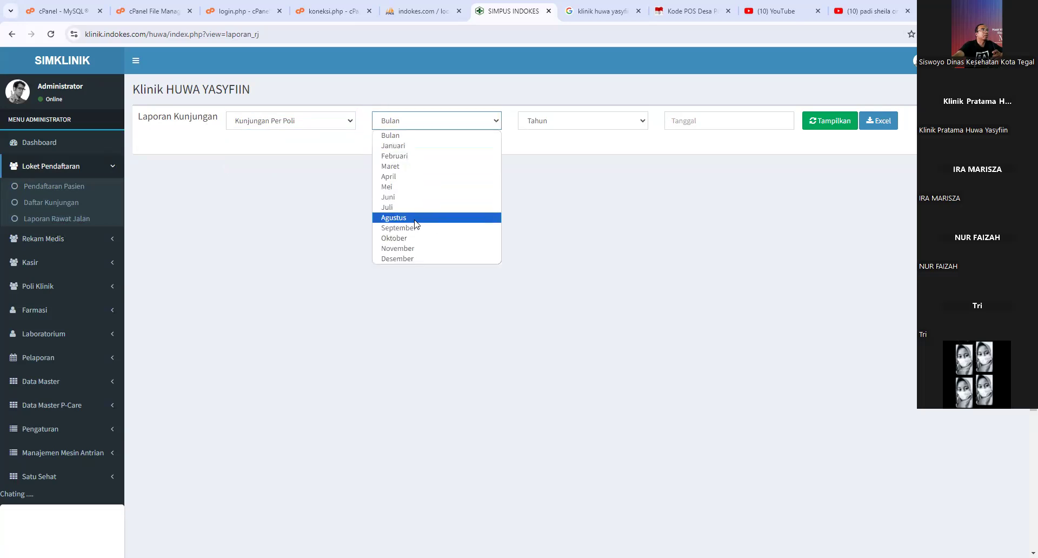
pyautogui.click(416, 222)
pyautogui.click(530, 125)
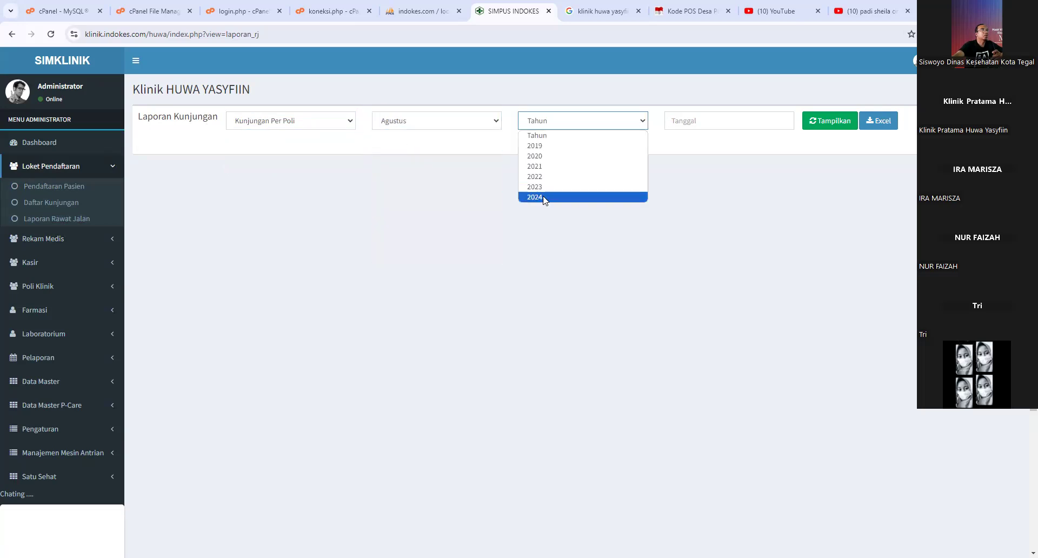
pyautogui.click(543, 198)
pyautogui.click(816, 124)
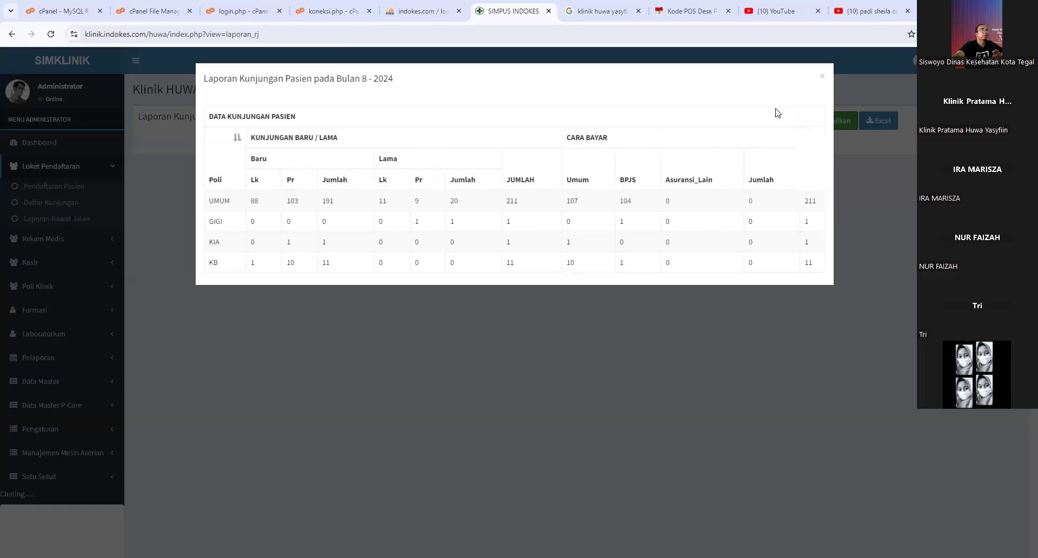
pyautogui.click(822, 79)
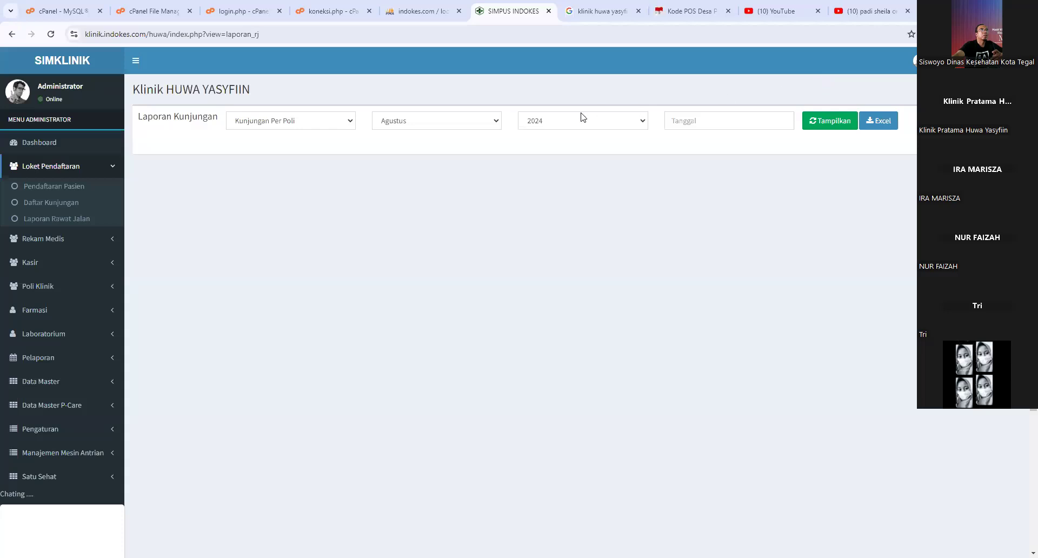
# - View the per-clinic visit report for 17-08-2024 (2 UMUM, 1 GIGI), then close it
pyautogui.click(677, 124)
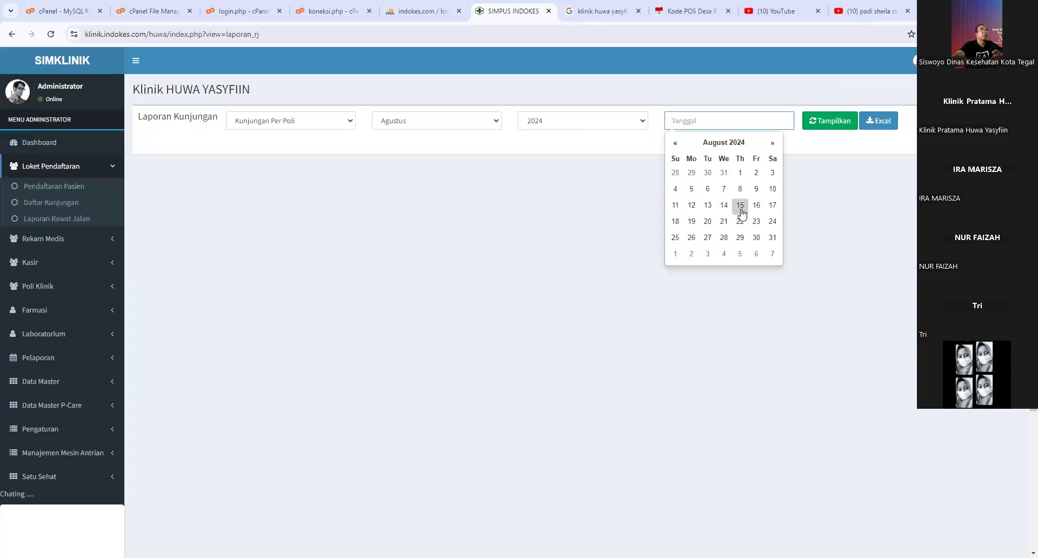
pyautogui.click(771, 206)
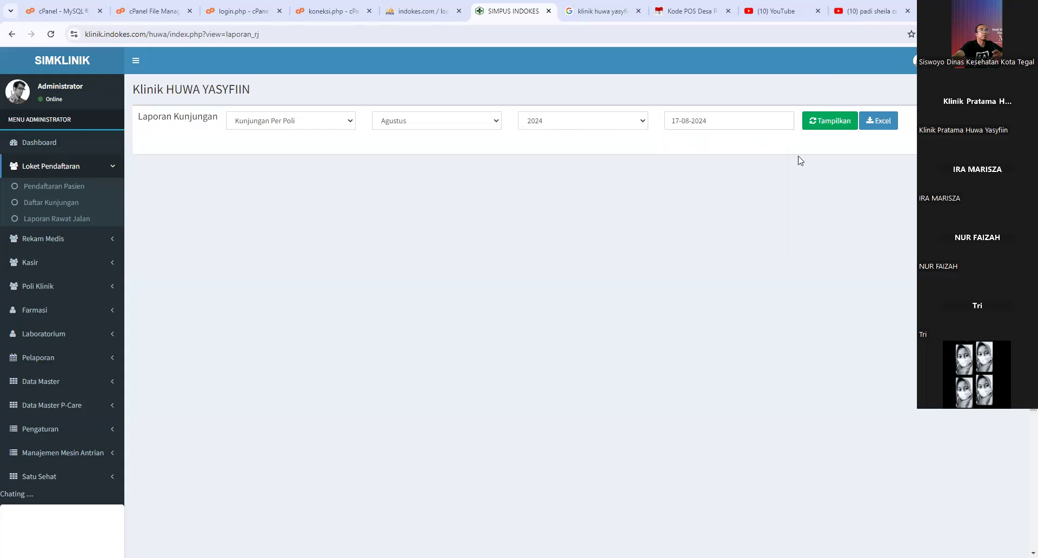
pyautogui.click(841, 127)
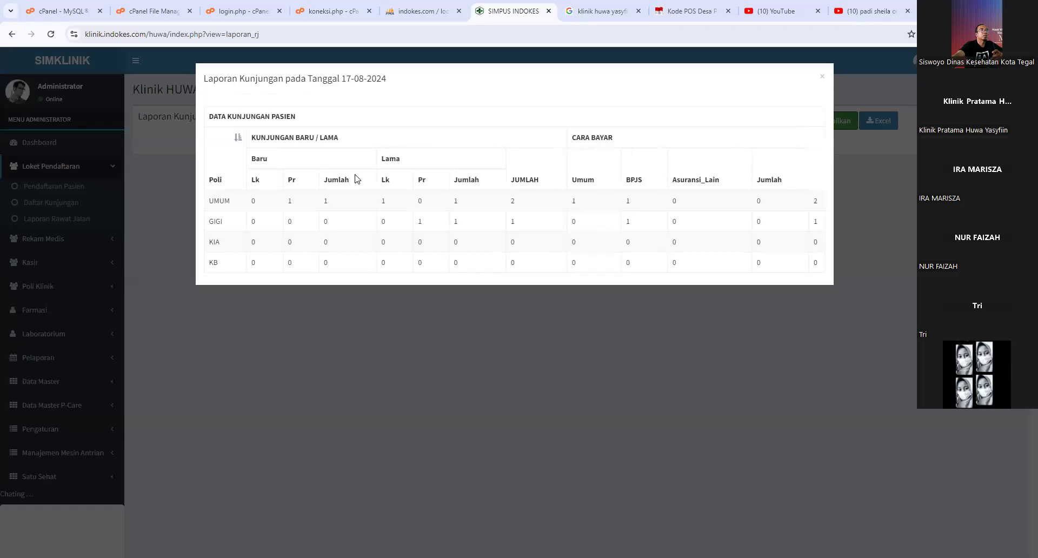
pyautogui.moveTo(273, 82); pyautogui.dragTo(305, 83)
pyautogui.click(315, 82)
pyautogui.moveTo(354, 80); pyautogui.dragTo(346, 80)
pyautogui.click(822, 76)
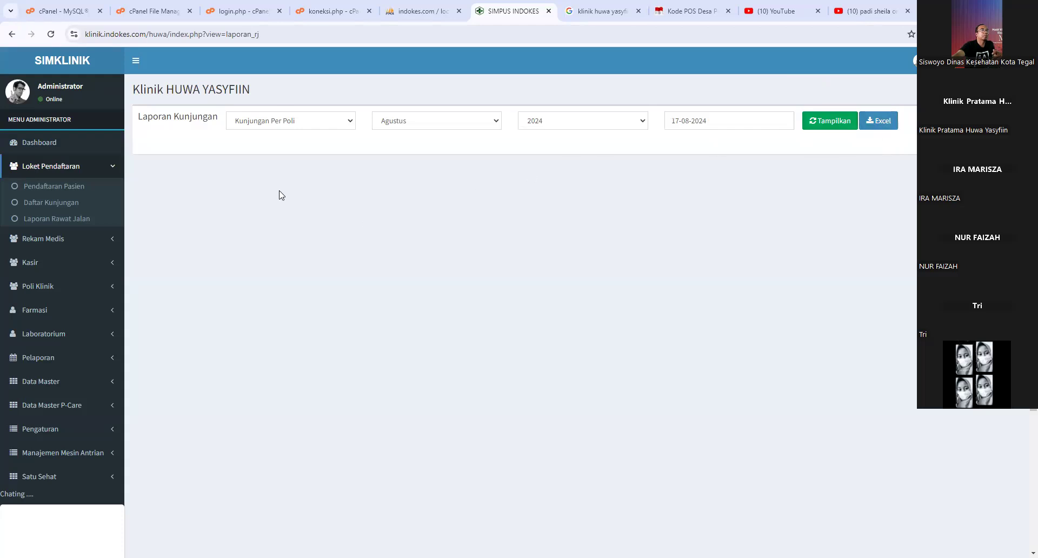
# - Return to the Pendaftaran Pasien list showing queues A1, B1 and A2
pyautogui.click(67, 187)
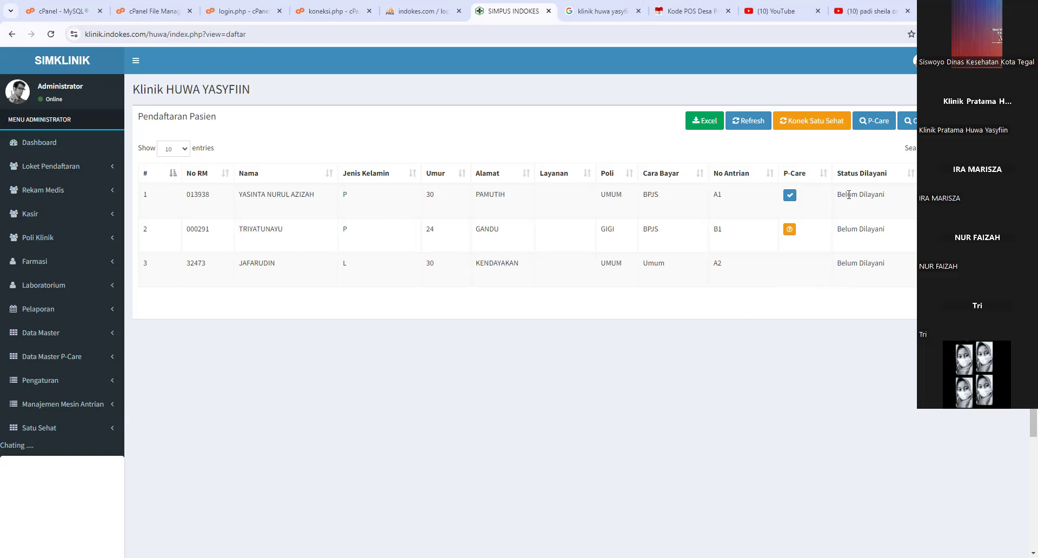
pyautogui.click(909, 121)
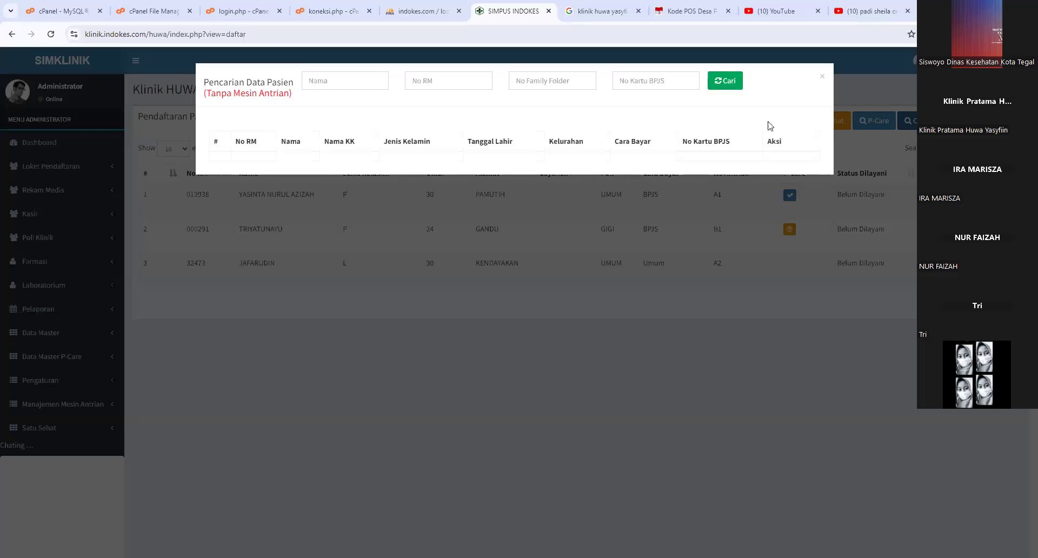
pyautogui.click(822, 79)
pyautogui.click(908, 120)
pyautogui.click(335, 85)
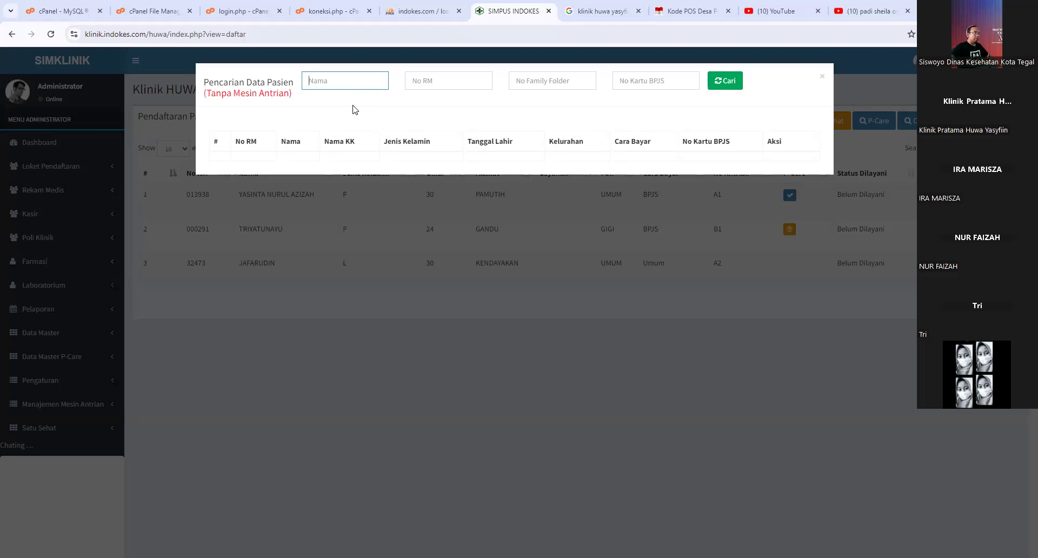
pyautogui.write('jafa')
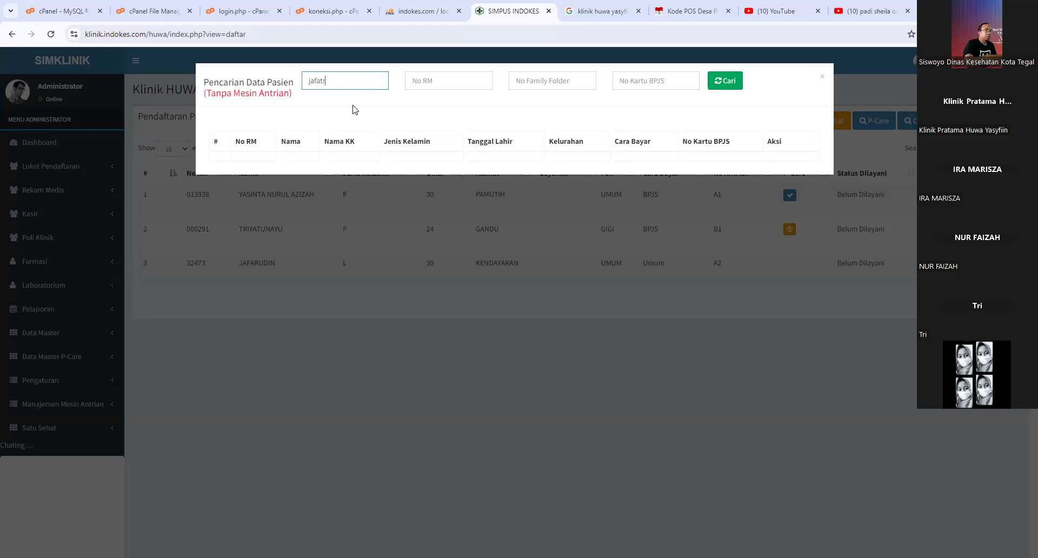
pyautogui.write('rudin')
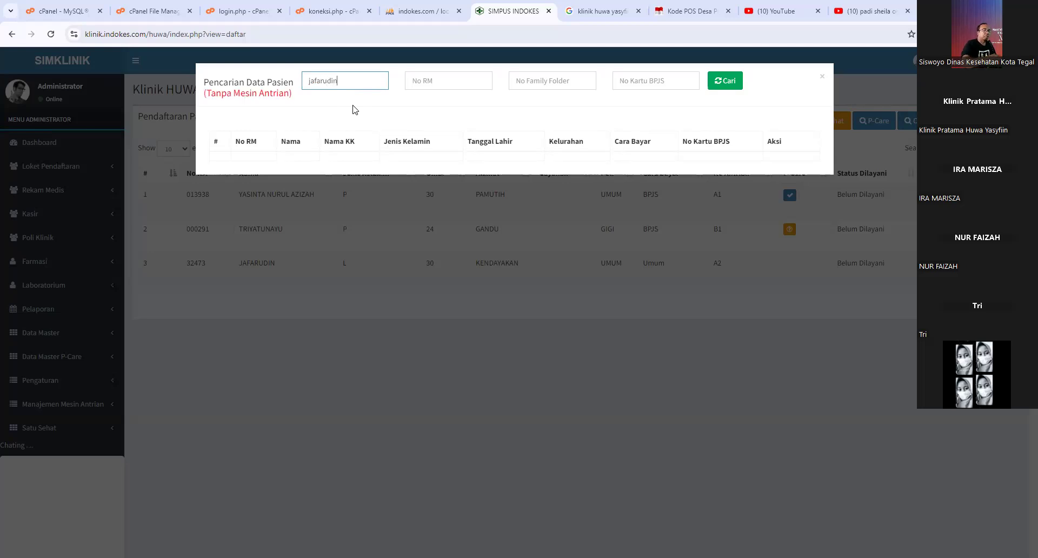
pyautogui.click(726, 81)
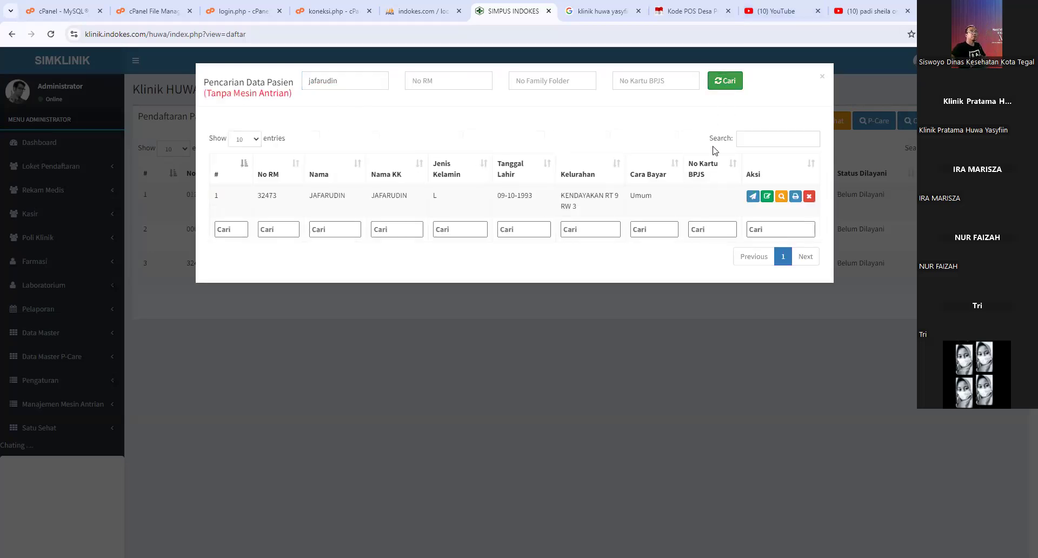
pyautogui.click(766, 196)
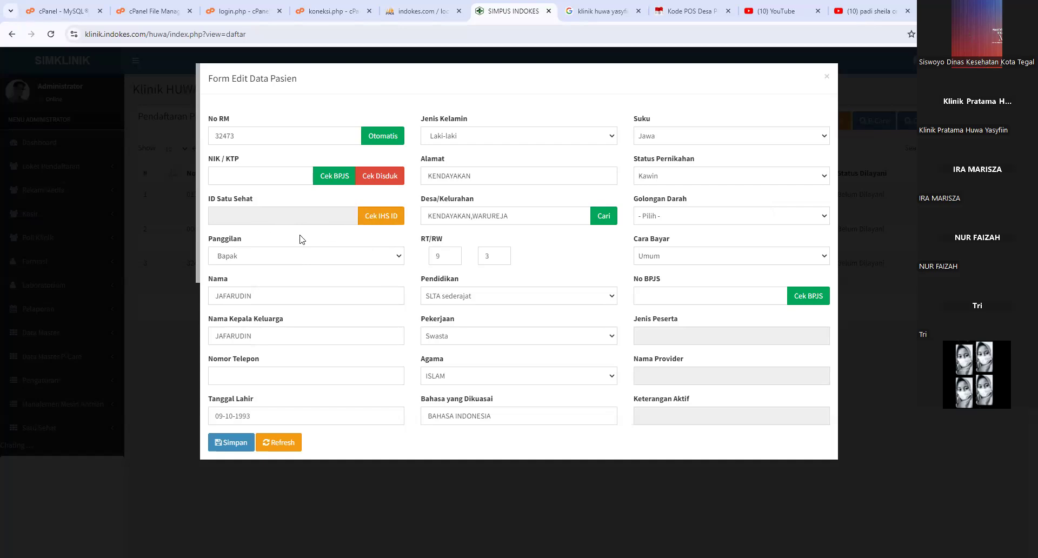
pyautogui.click(251, 178)
pyautogui.click(827, 80)
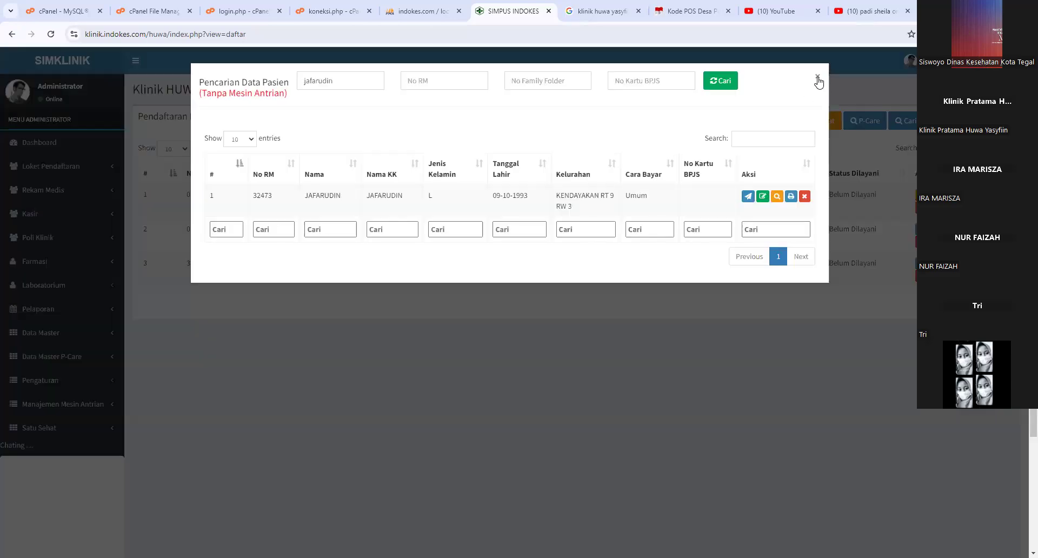
pyautogui.click(817, 79)
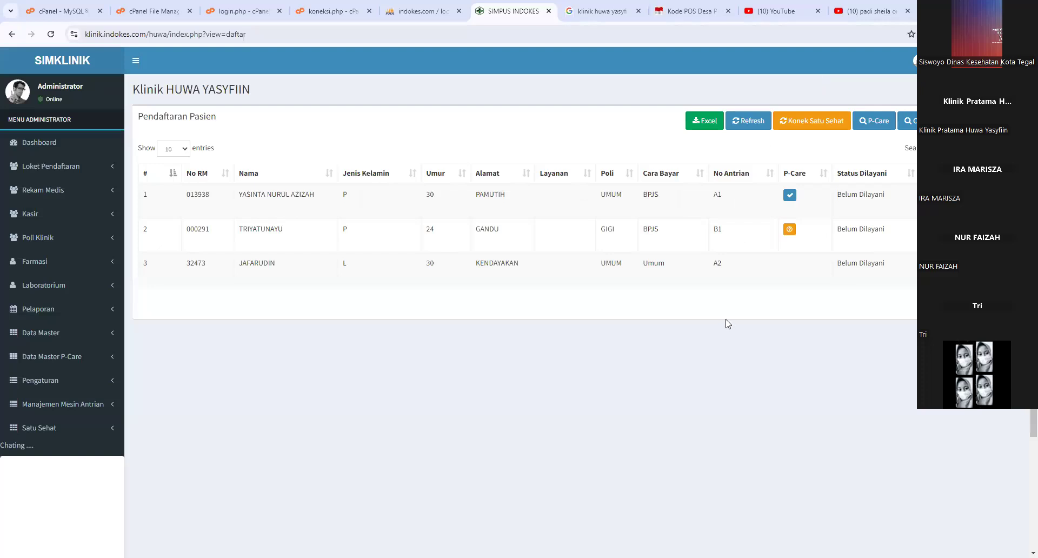
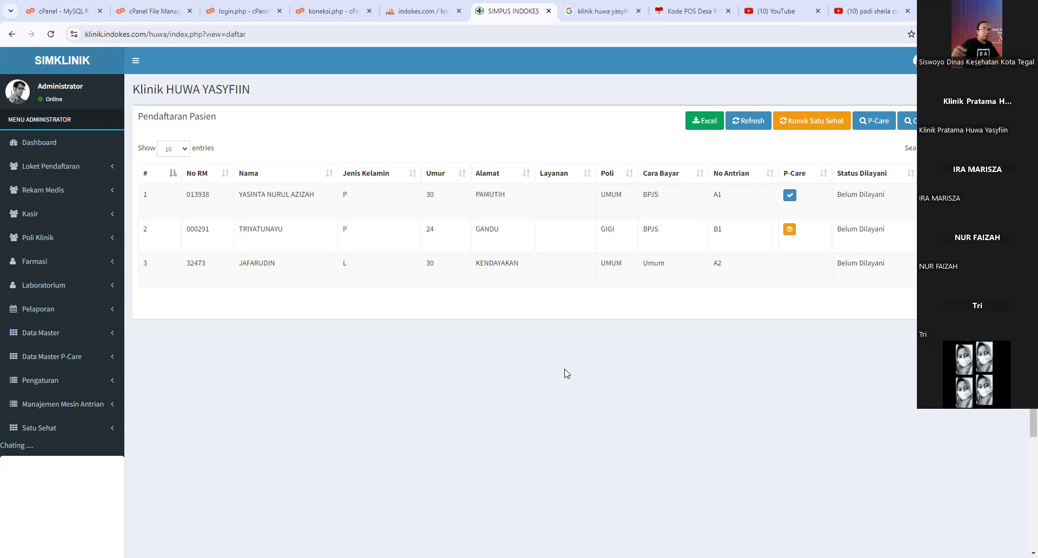
# - Open the Satu Sehat Pelayanan queue and check the first patient's Satu Sehat ID
pyautogui.click(55, 436)
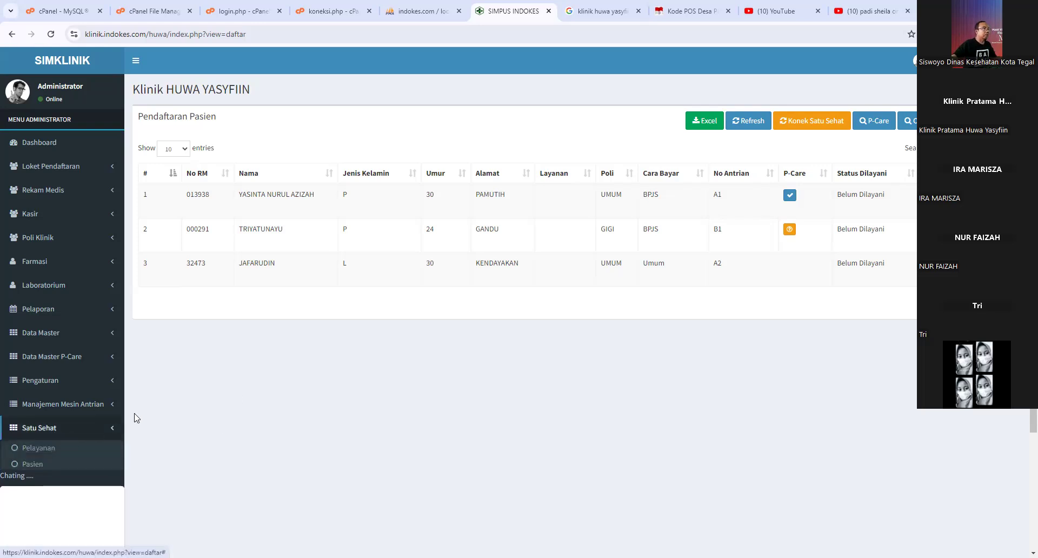
pyautogui.click(51, 451)
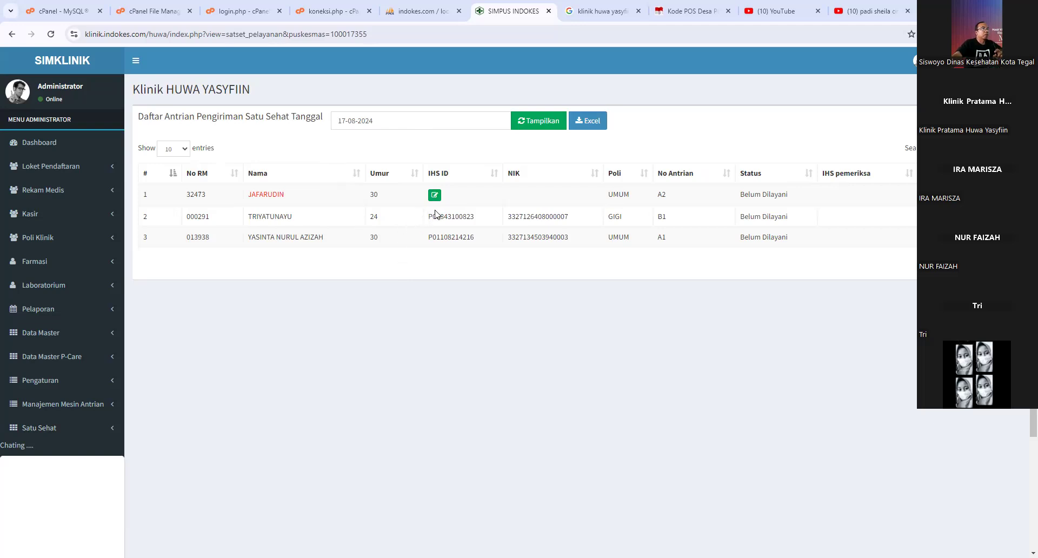
pyautogui.moveTo(249, 195); pyautogui.dragTo(283, 196)
pyautogui.click(288, 199)
pyautogui.moveTo(245, 195); pyautogui.dragTo(286, 198)
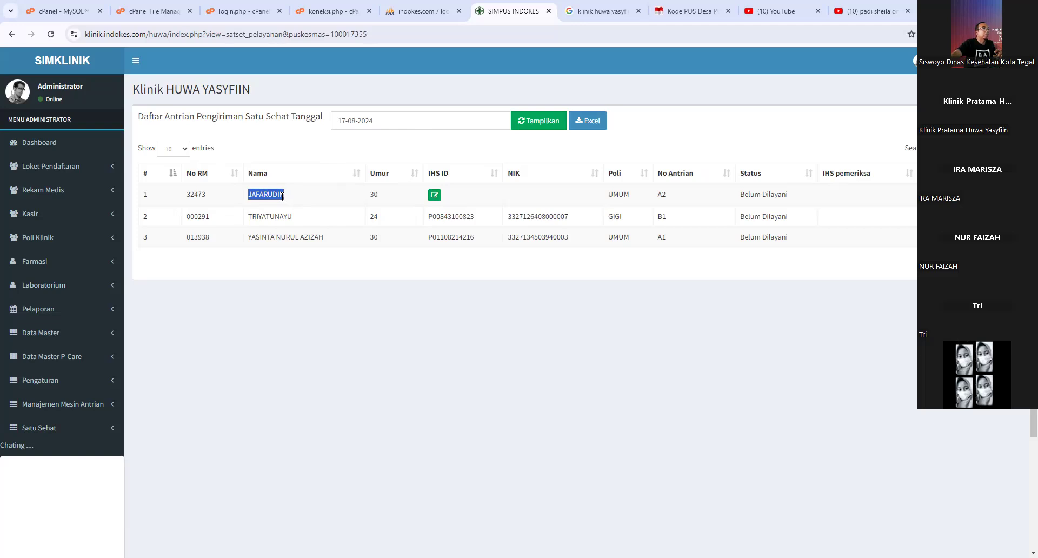
pyautogui.click(283, 197)
pyautogui.click(436, 197)
pyautogui.click(385, 174)
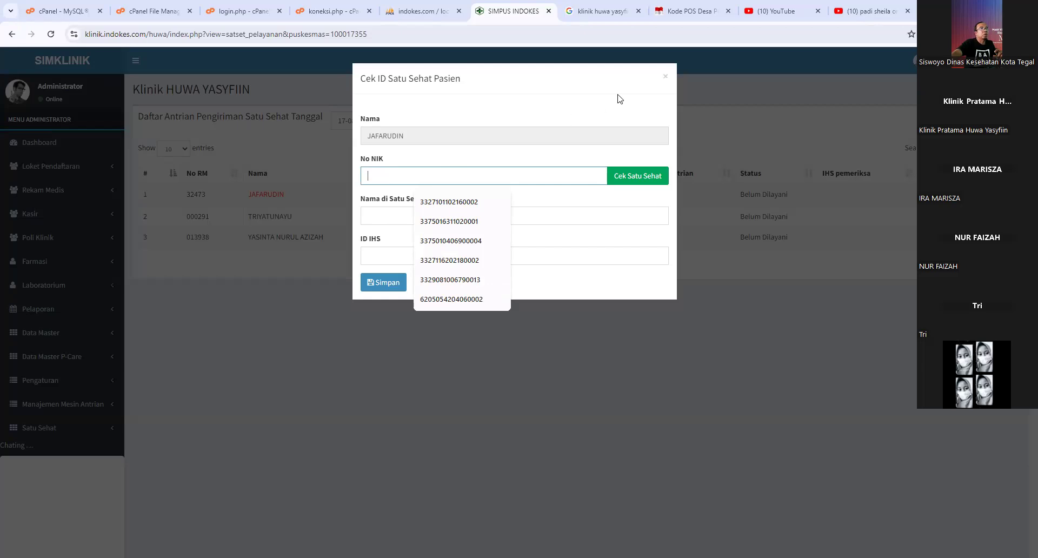
# - Close the ID check form, inspect the second patient's IHS ID, and expand the Satu Sehat menu
pyautogui.click(664, 78)
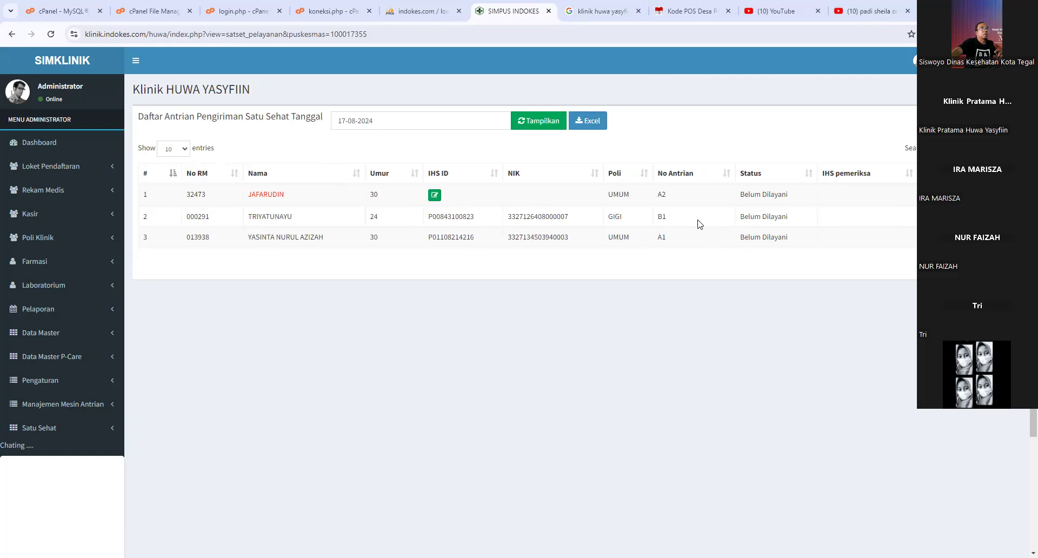
pyautogui.moveTo(439, 216); pyautogui.dragTo(466, 220)
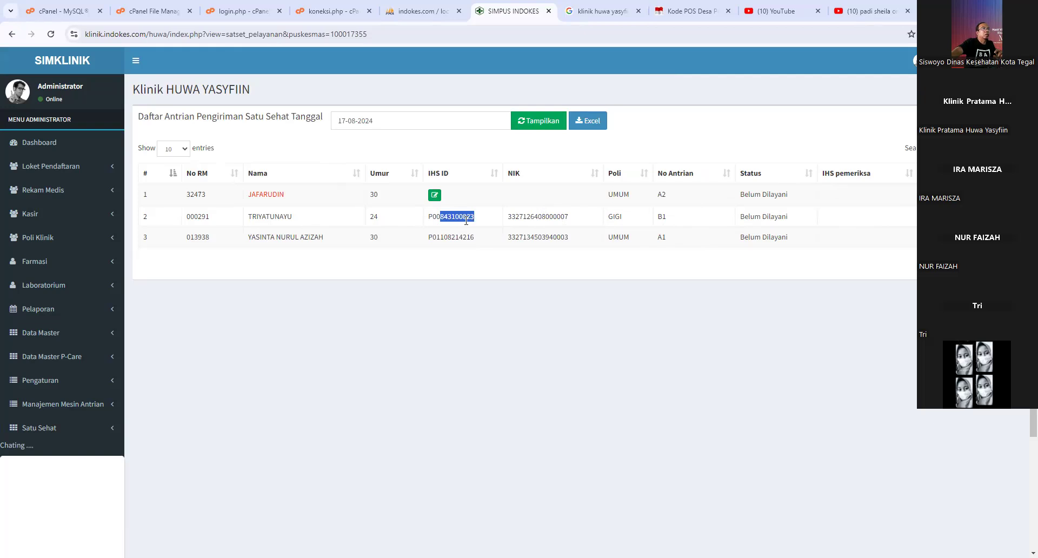
pyautogui.click(450, 225)
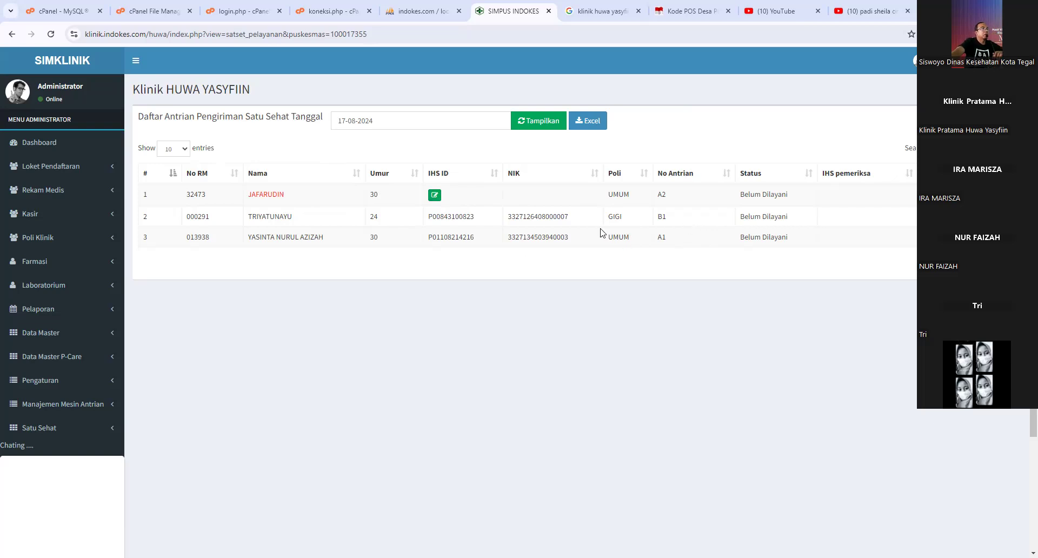
pyautogui.click(84, 432)
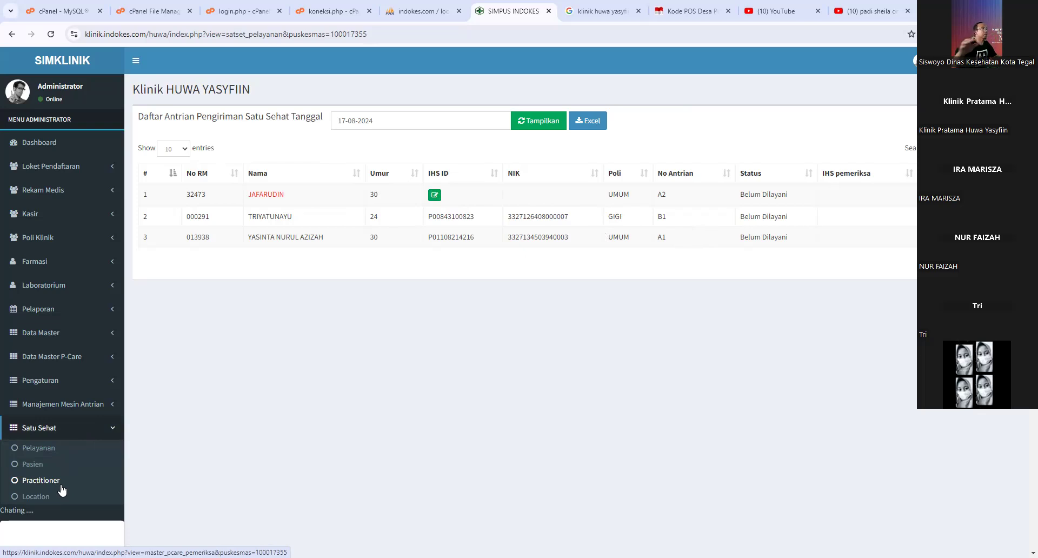
# - Open Data Master P-Care > Dokter / Pemeriksa and edit the first of three examiners
pyautogui.click(36, 480)
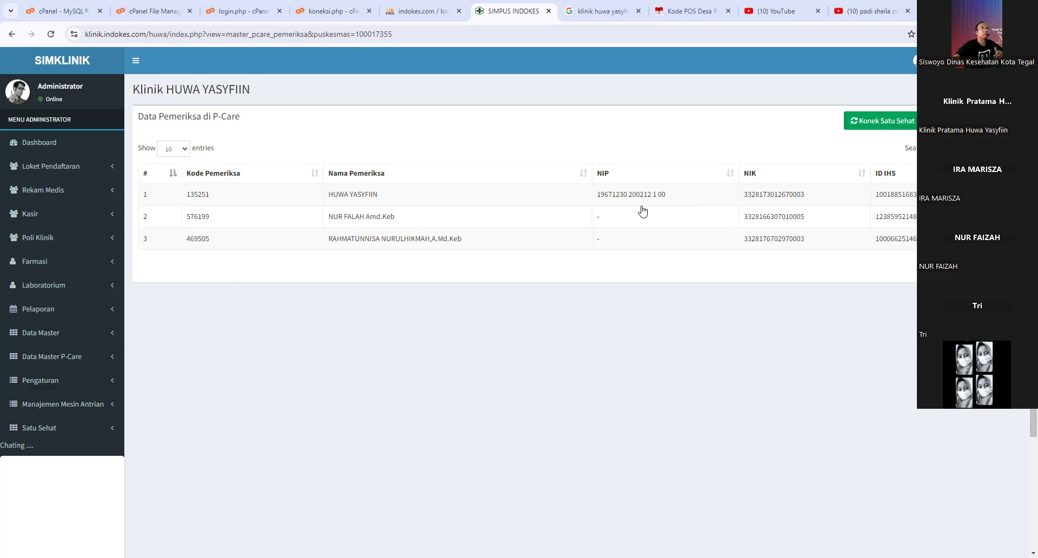
pyautogui.click(70, 359)
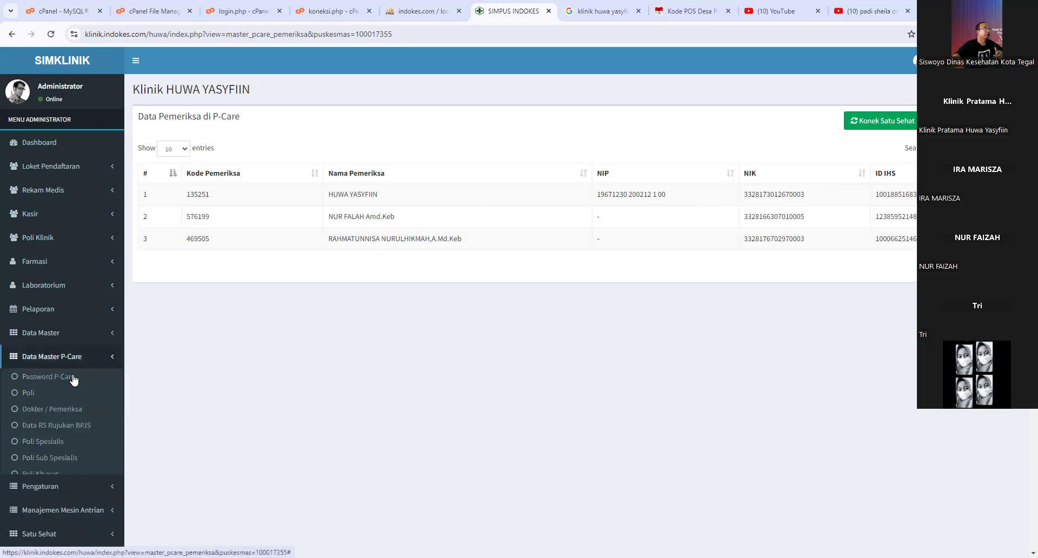
pyautogui.doubleClick(66, 356)
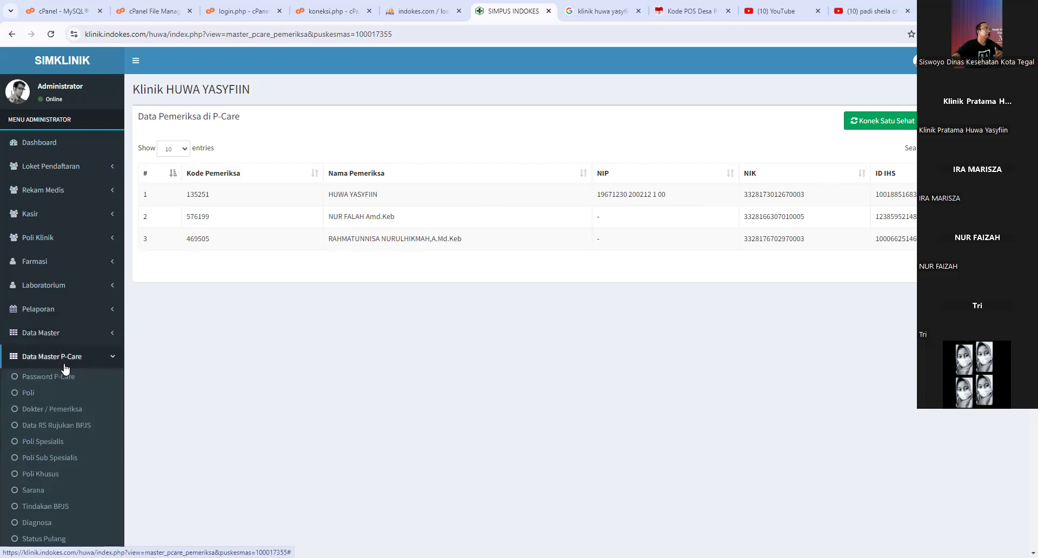
pyautogui.click(59, 414)
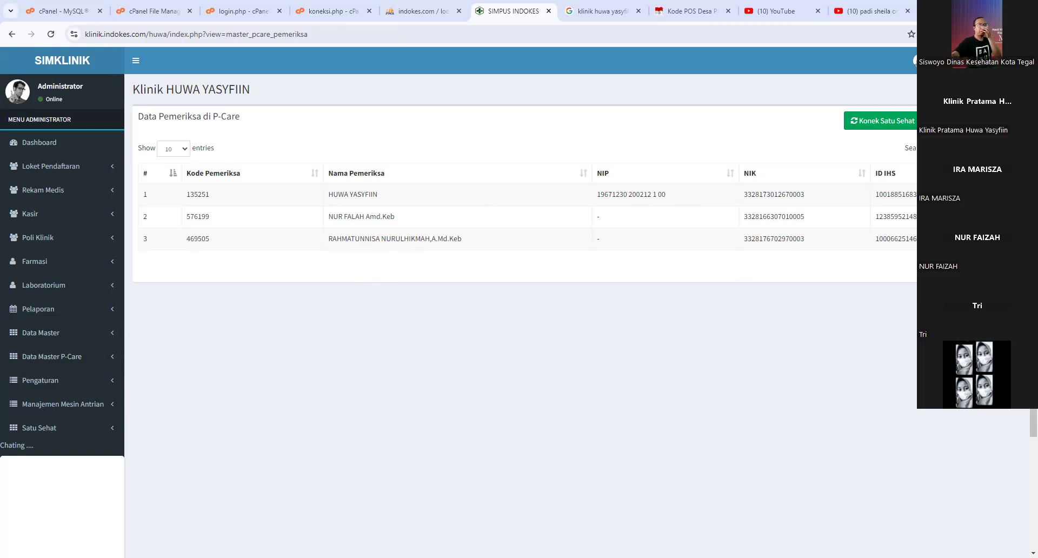
pyautogui.click(992, 195)
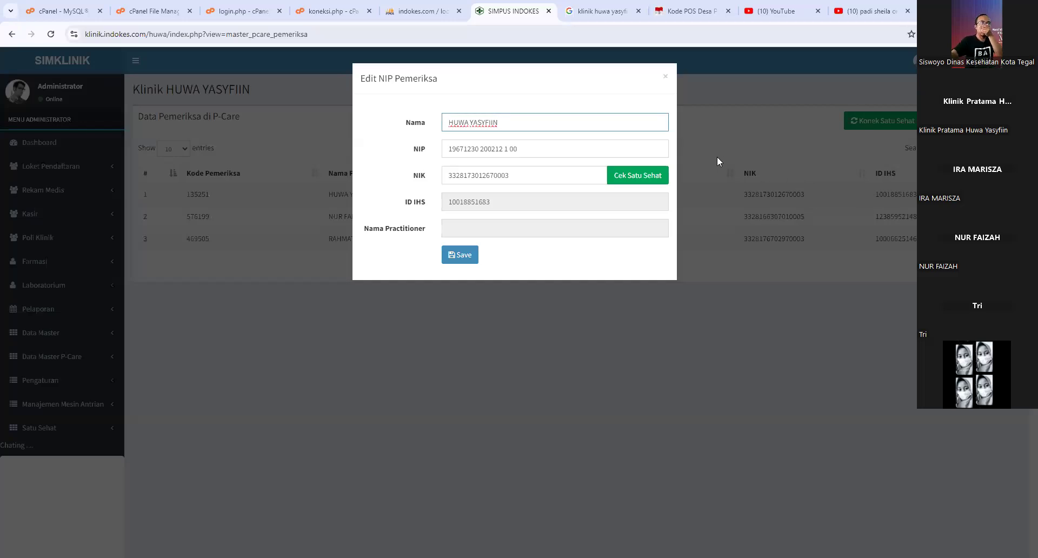
# - In the first examiner's Edit NIP Pemeriksa dialog, set NIP to '-' and Nama to 'dr'
pyautogui.click(665, 81)
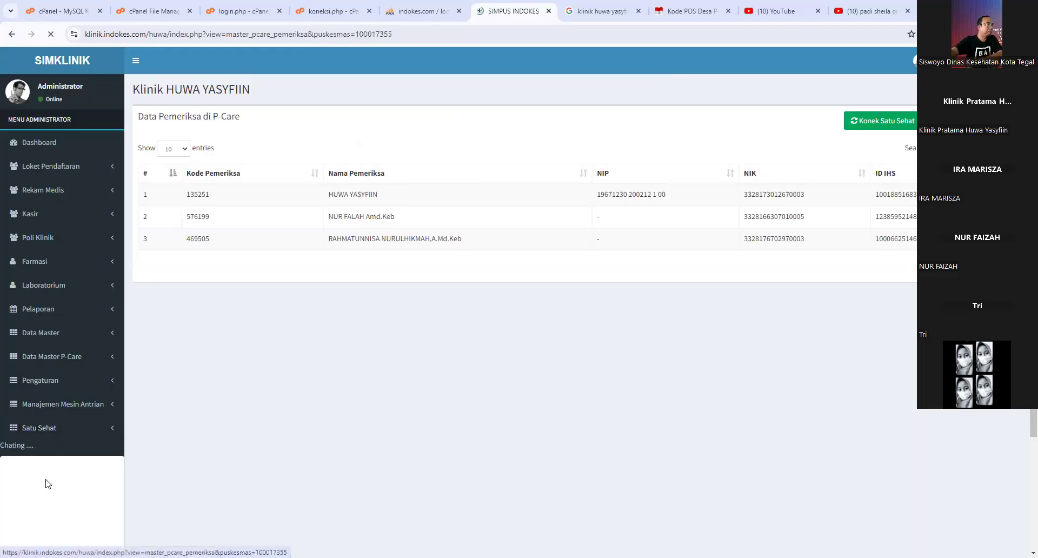
pyautogui.click(996, 195)
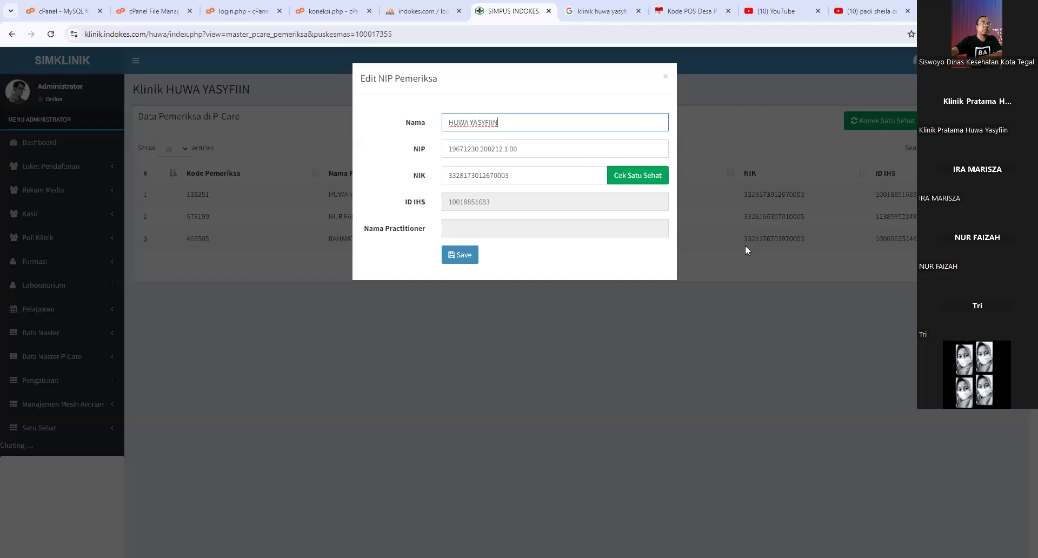
pyautogui.click(519, 148)
pyautogui.hotkey('ctrl', 'a')
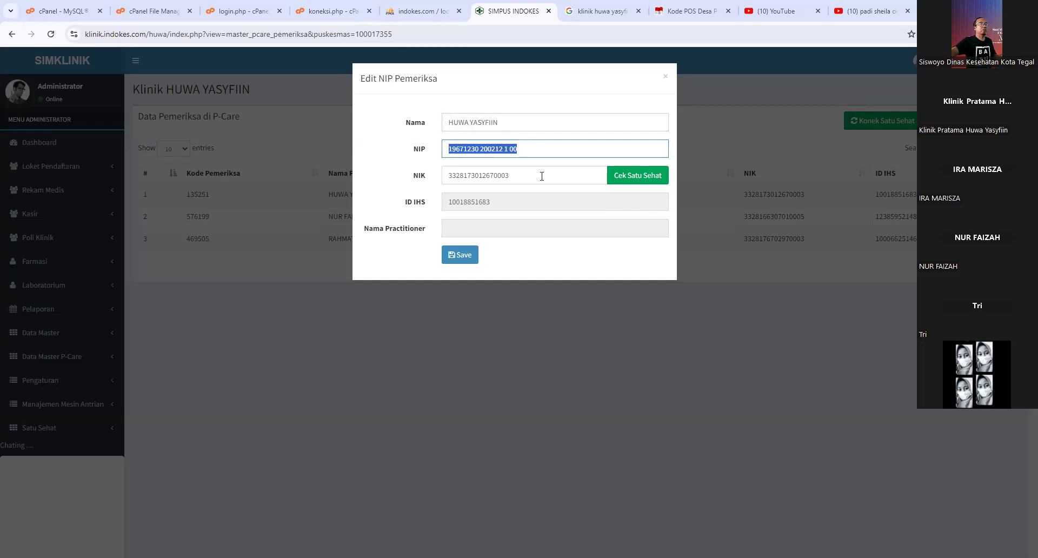
pyautogui.write('-')
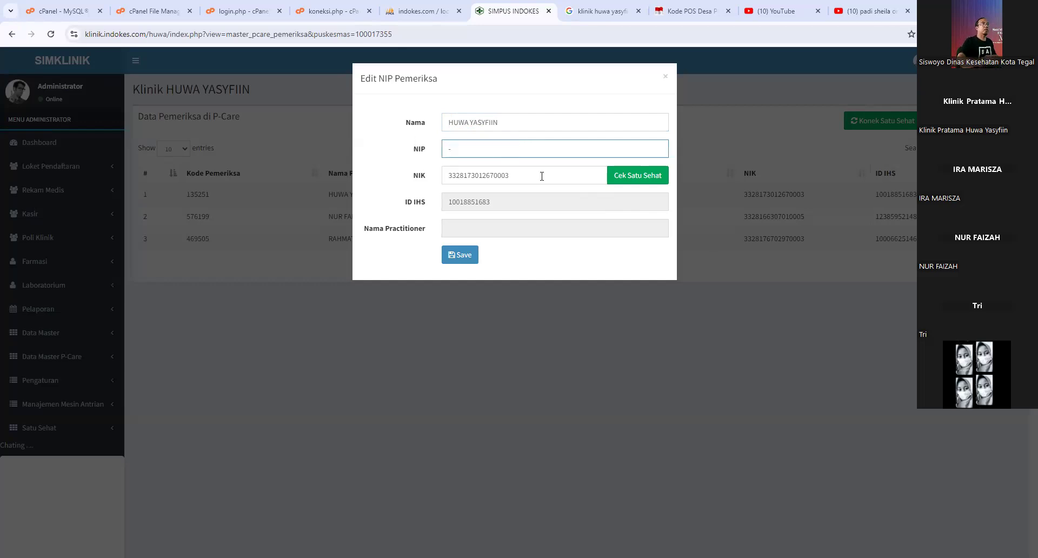
pyautogui.tripleClick(457, 125)
pyautogui.write('dr')
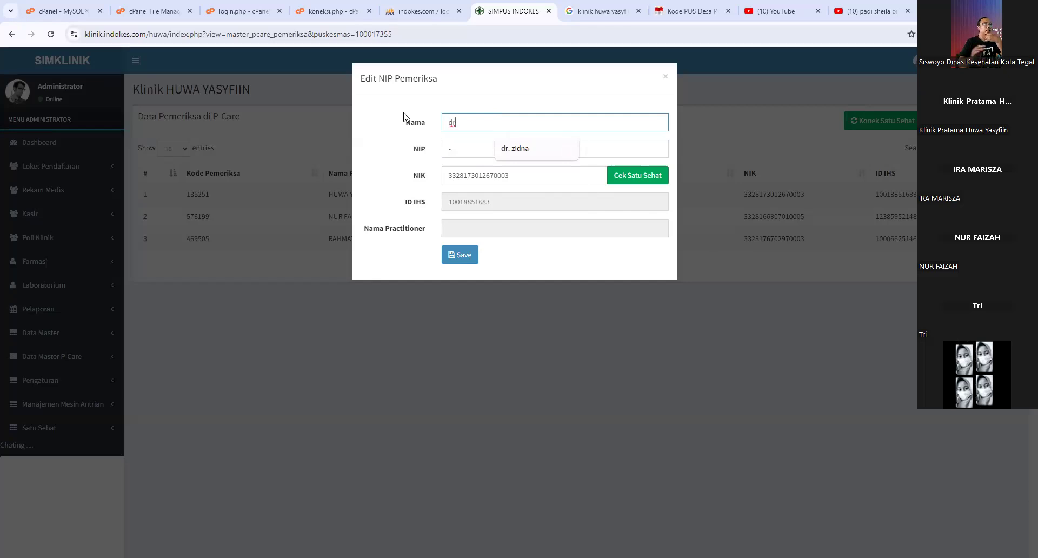
# - Look up the examiner's NIK with Cek Satu Sehat, confirm the found data, and close the dialog
pyautogui.doubleClick(508, 175)
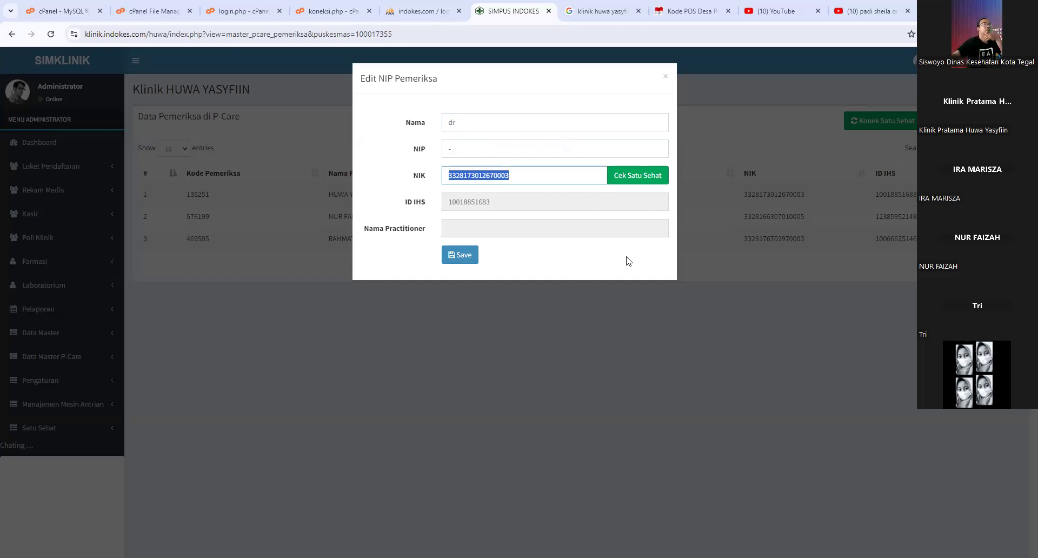
pyautogui.click(635, 185)
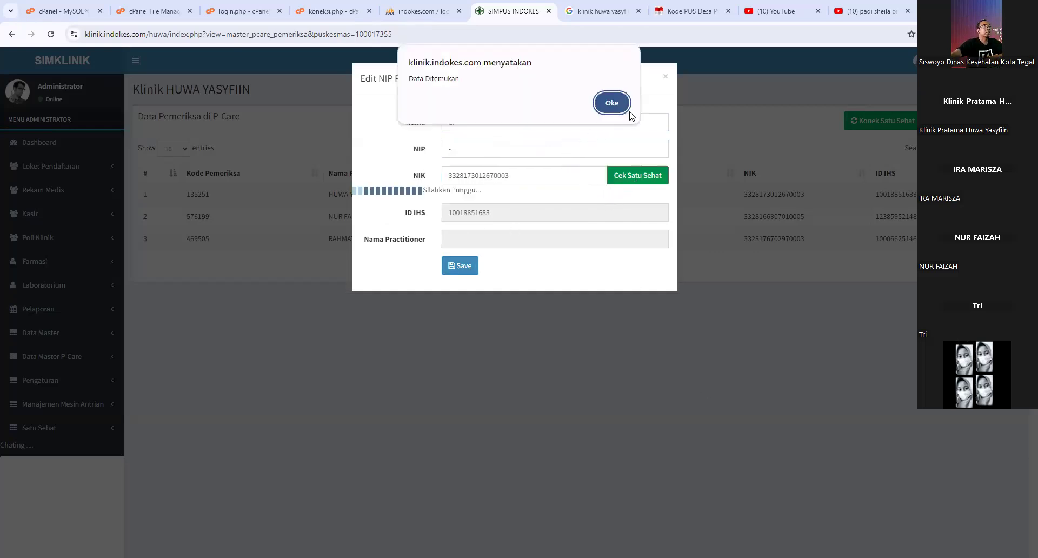
pyautogui.click(613, 104)
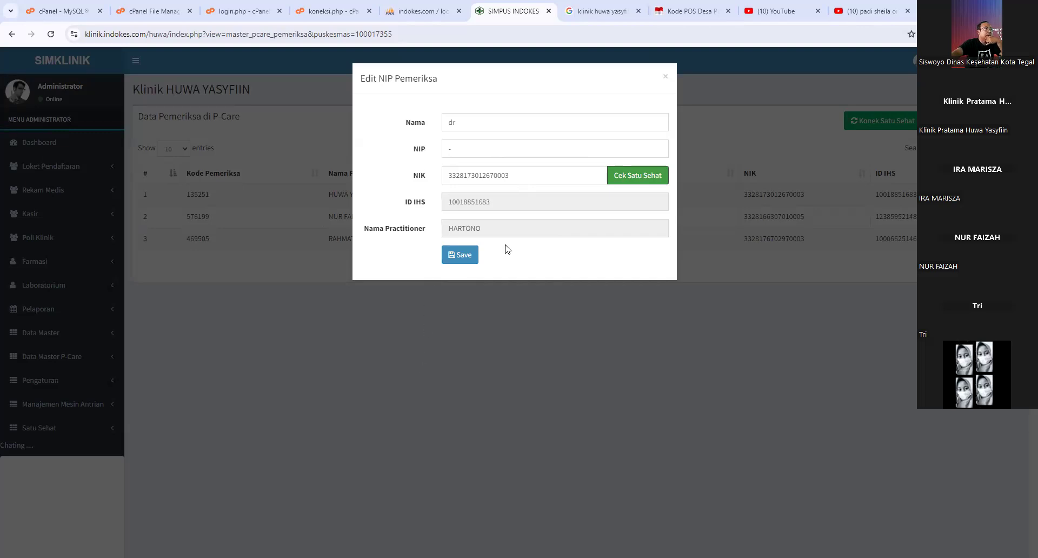
pyautogui.click(664, 79)
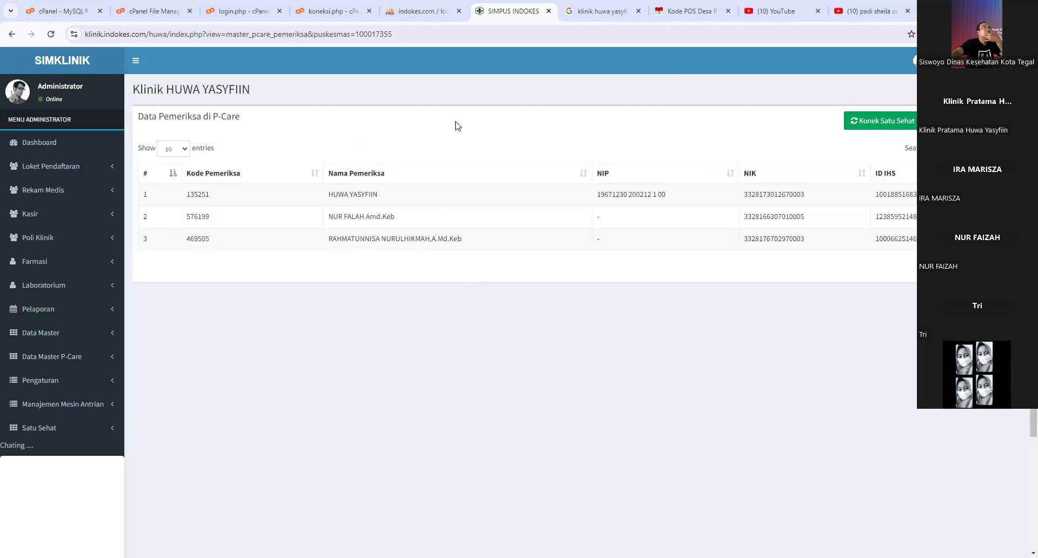
# - Compare phpMyAdmin's three-row ref_dokter table with SIMKLINIK's P-Care examiner list
pyautogui.click(427, 12)
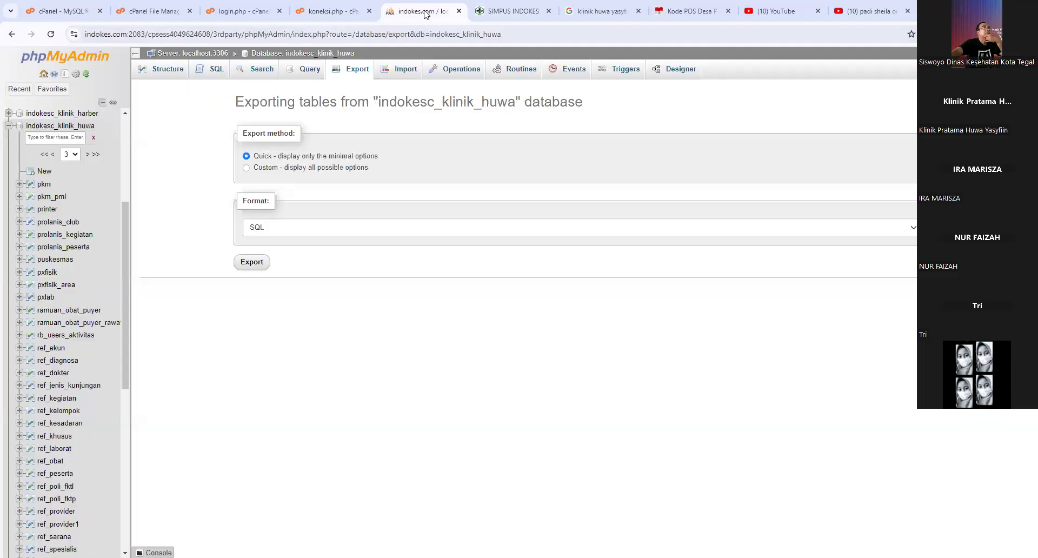
pyautogui.click(71, 128)
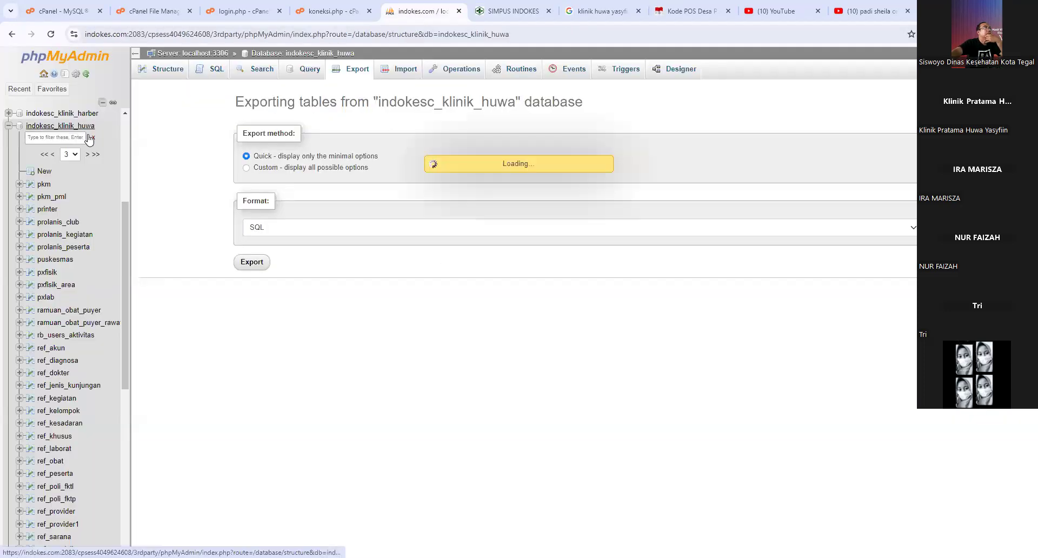
pyautogui.scroll(-15, 285, 269)
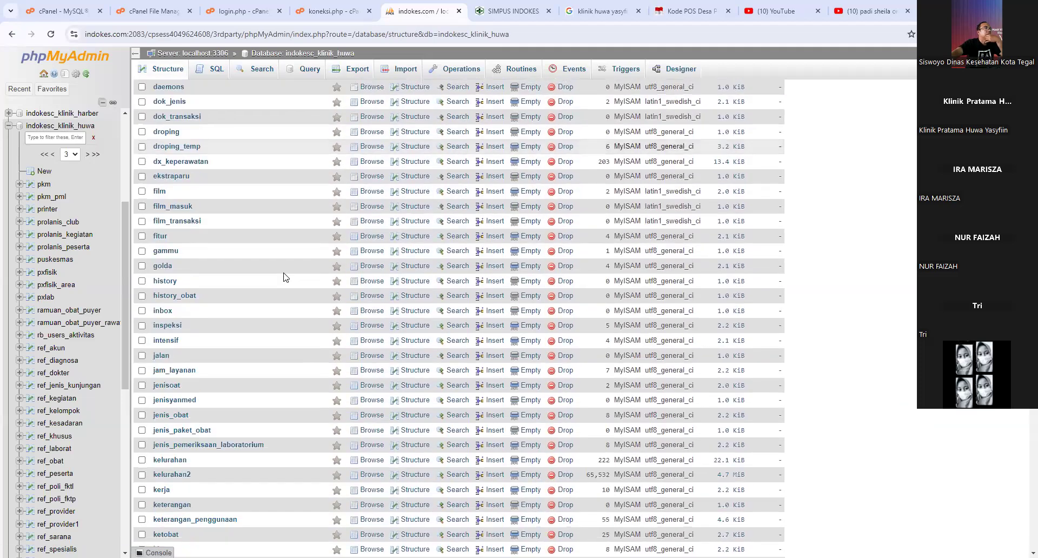
pyautogui.scroll(-15, 228, 420)
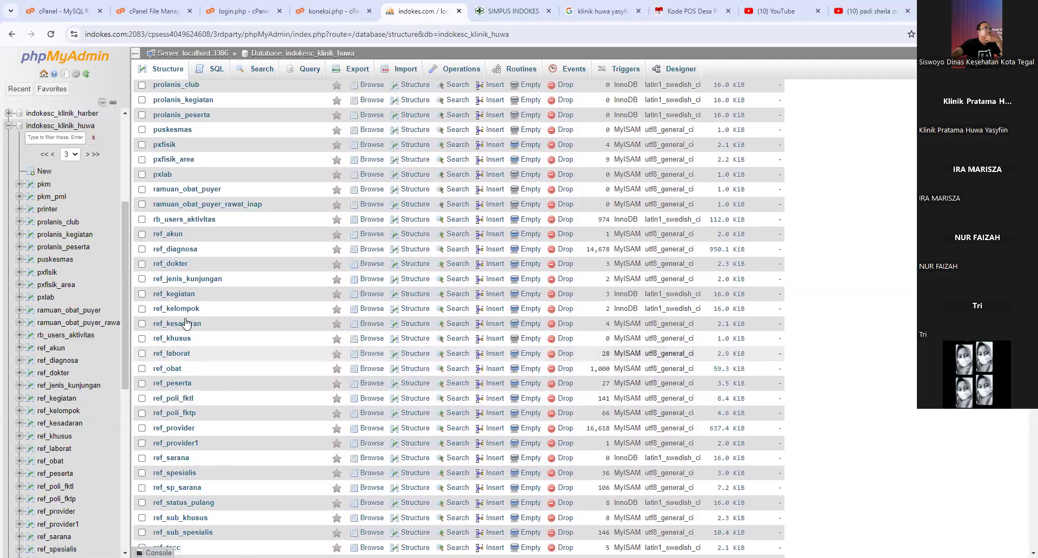
pyautogui.click(170, 266)
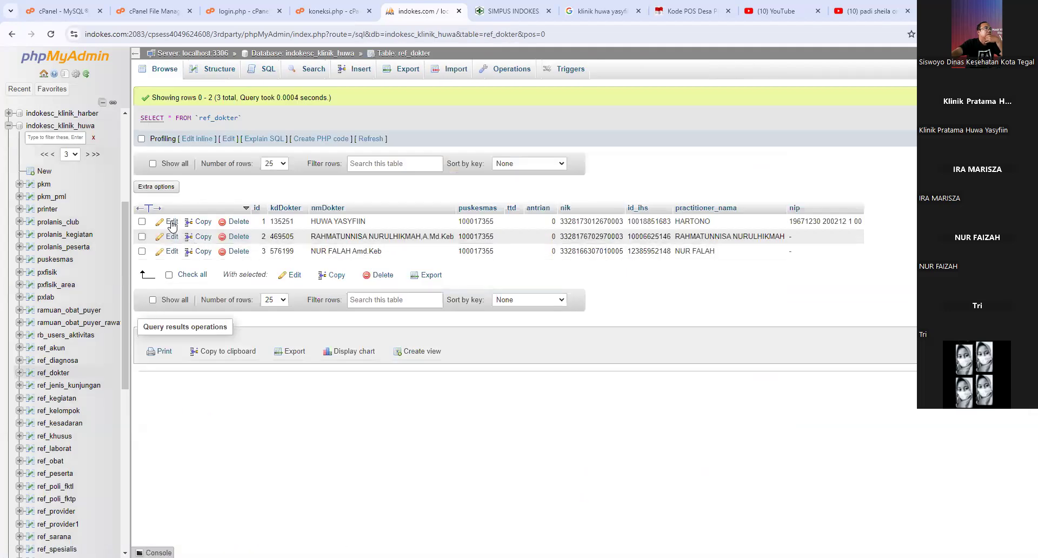
pyautogui.click(511, 11)
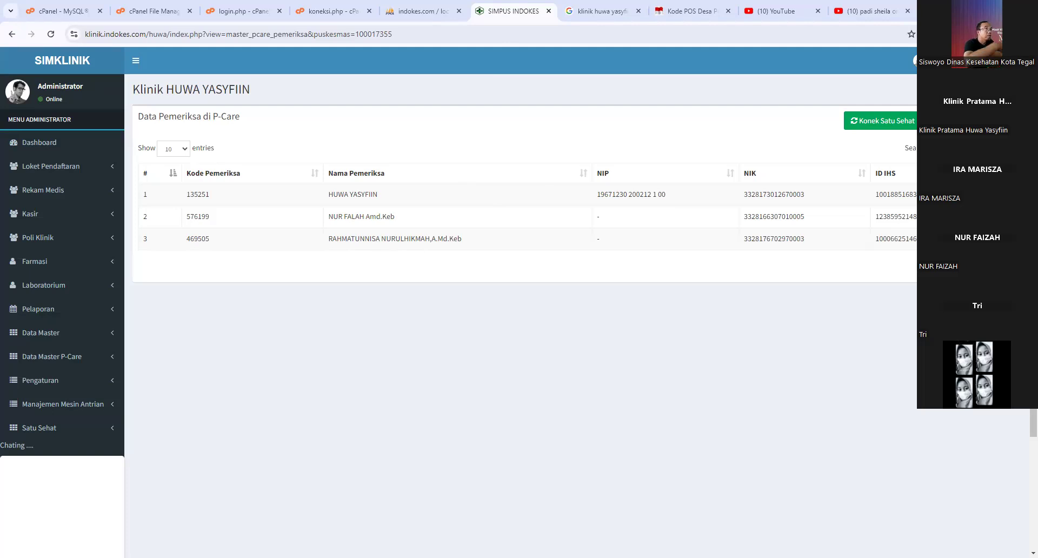
pyautogui.click(433, 19)
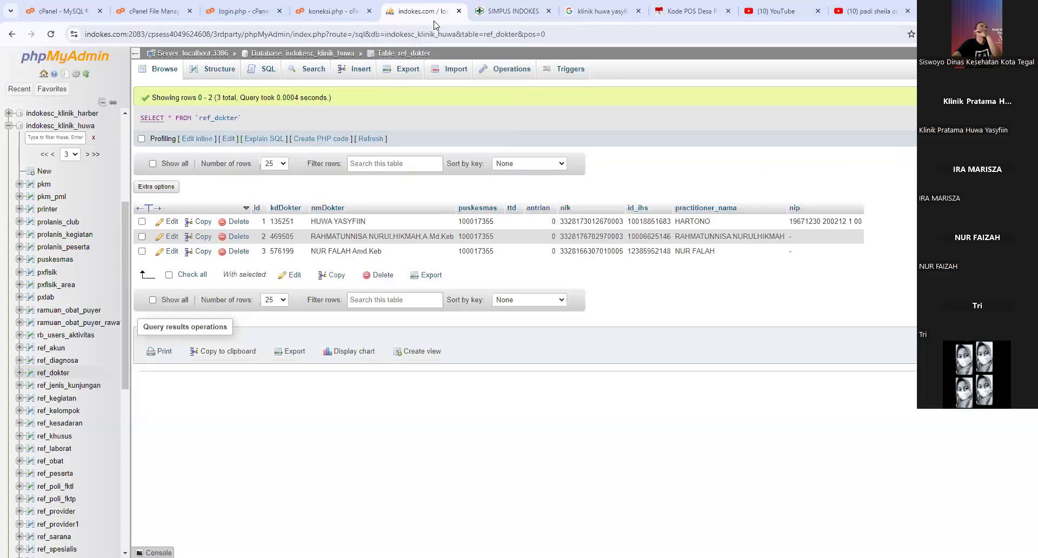
pyautogui.click(534, 12)
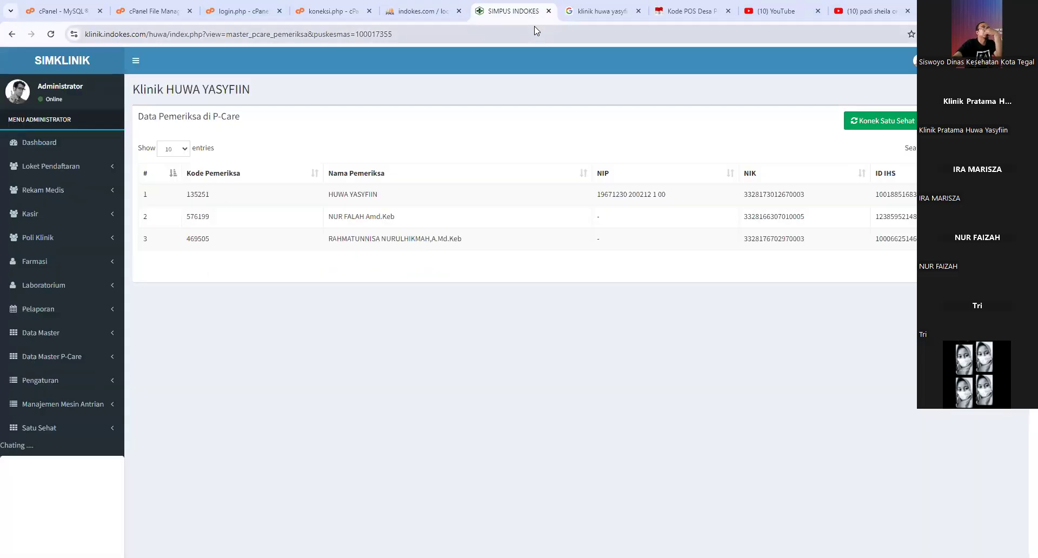
pyautogui.click(452, 11)
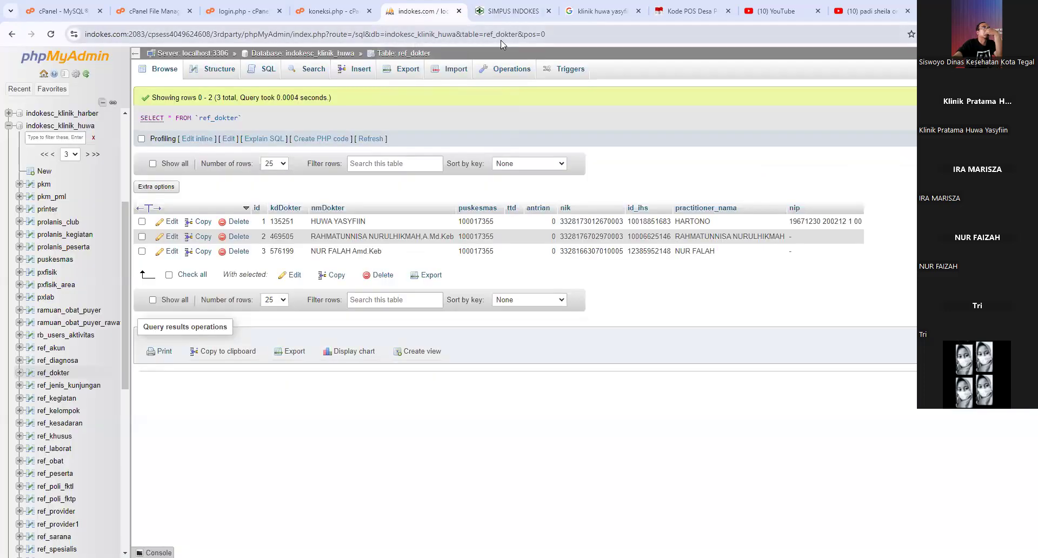
pyautogui.click(514, 10)
pyautogui.click(578, 13)
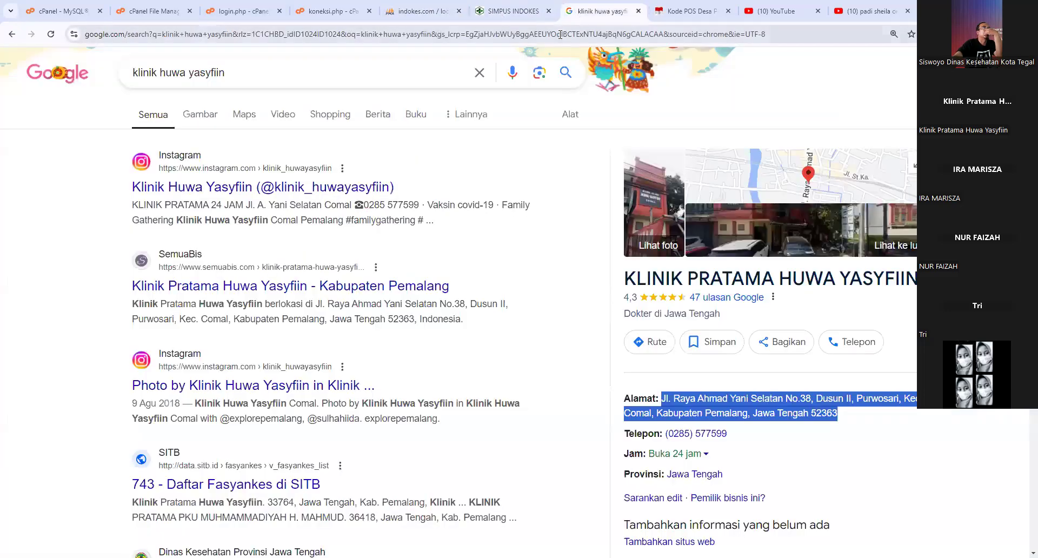
pyautogui.click(514, 11)
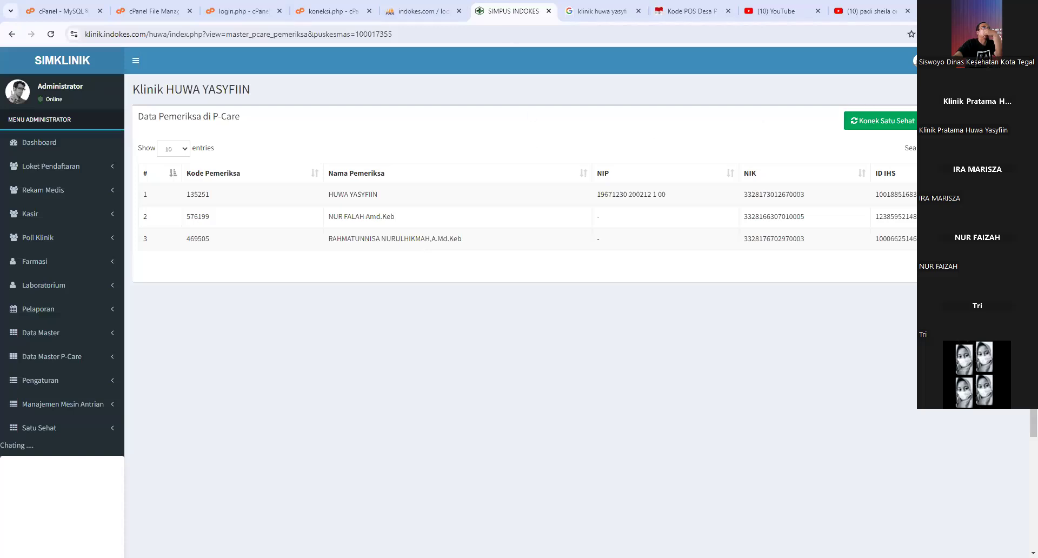
# - View and close the P-Care registered examiner list, then reload the page
pyautogui.click(883, 120)
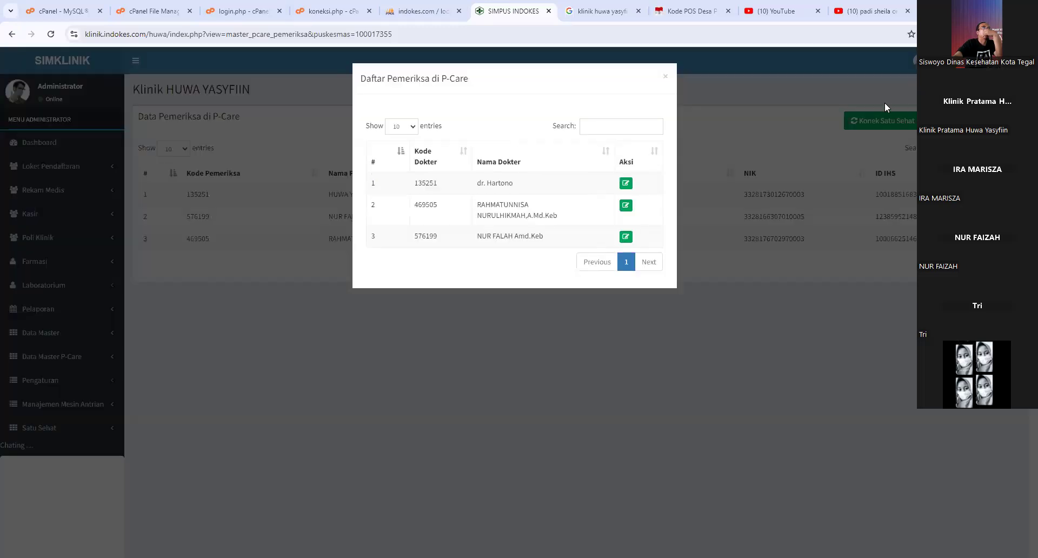
pyautogui.click(666, 79)
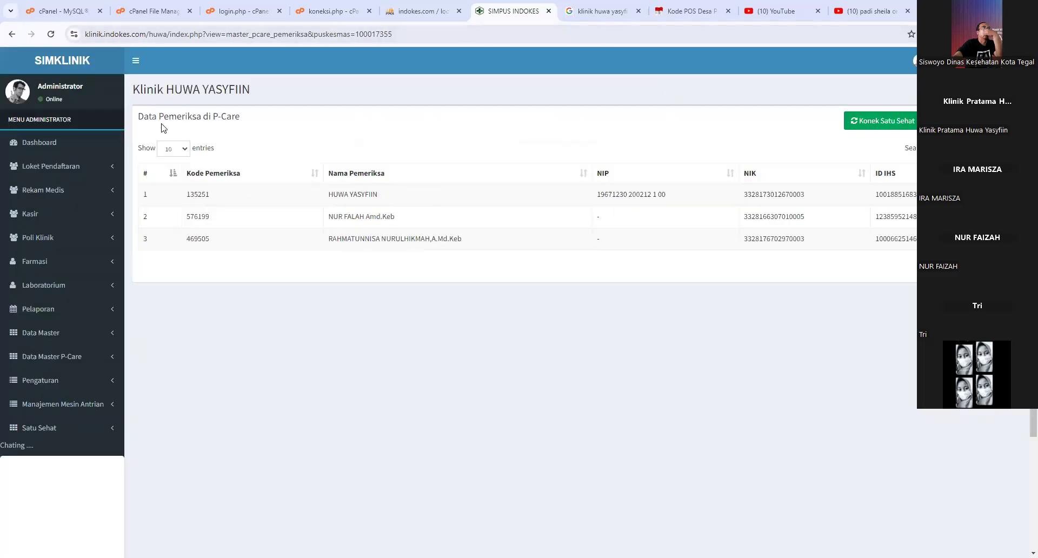
pyautogui.click(51, 36)
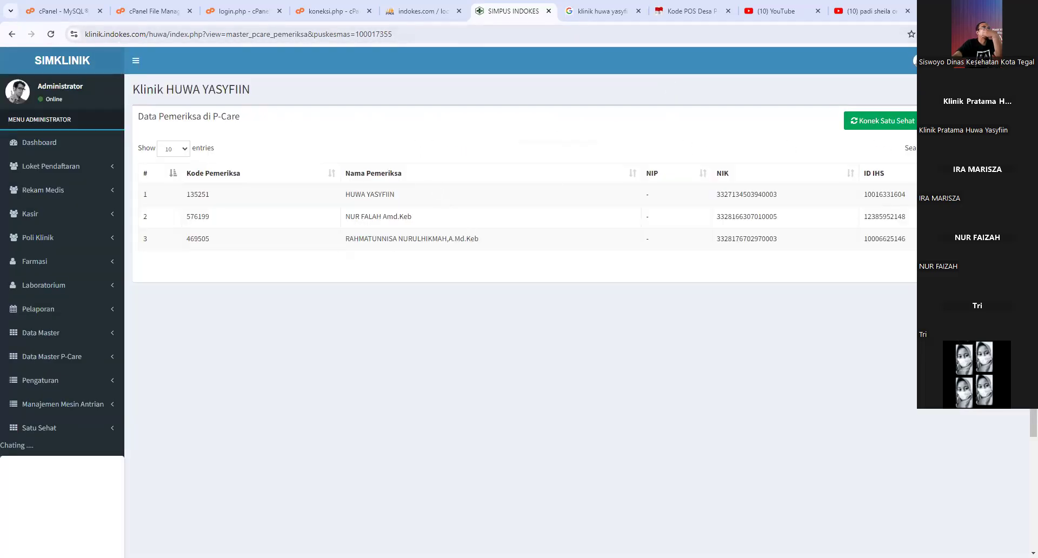
# - Look up the first examiner's NIK in Satu Sehat and copy the returned practitioner name
pyautogui.click(984, 195)
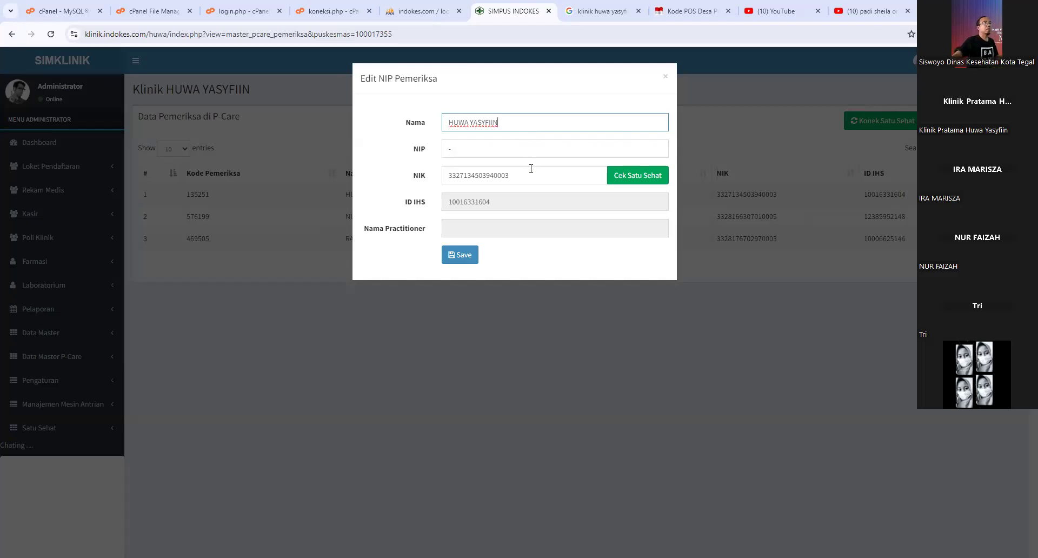
pyautogui.click(630, 184)
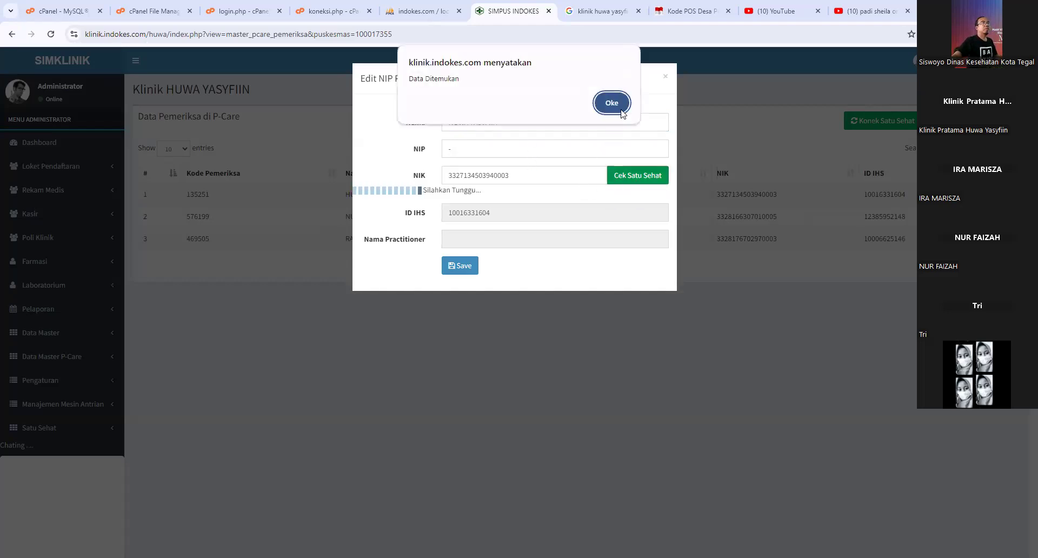
pyautogui.click(612, 97)
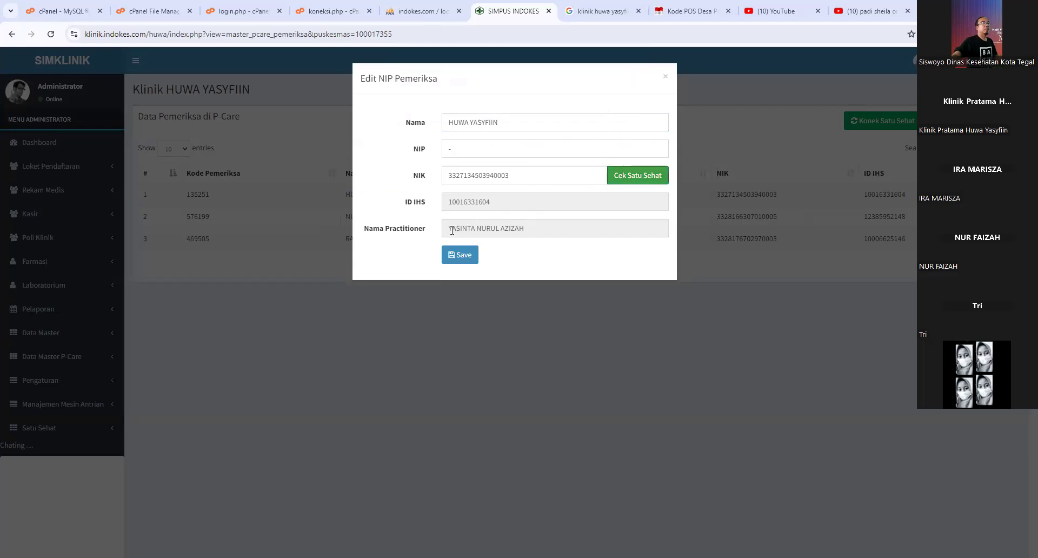
pyautogui.moveTo(453, 231); pyautogui.dragTo(541, 230)
pyautogui.hotkey('ctrl', 'c')
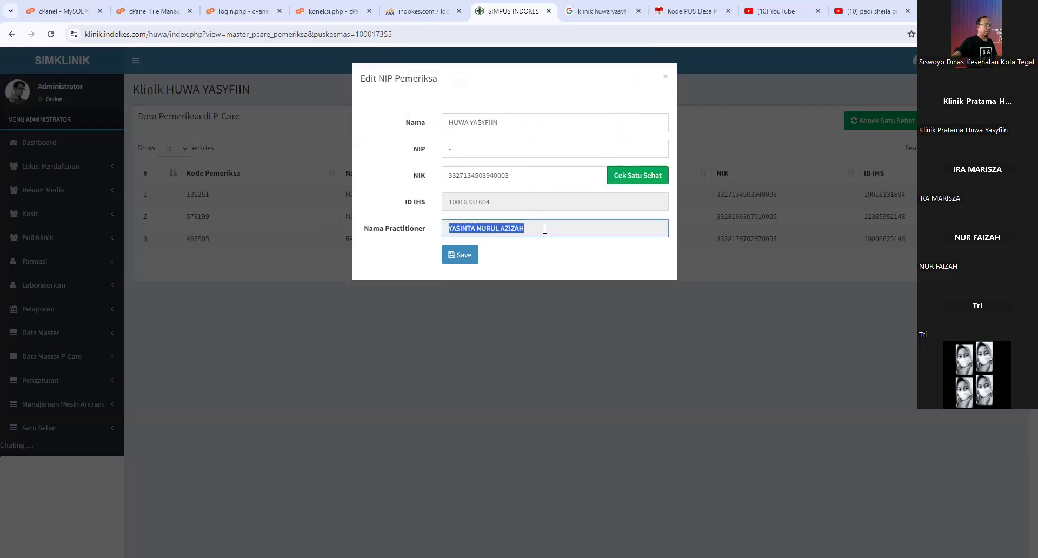
pyautogui.click(421, 13)
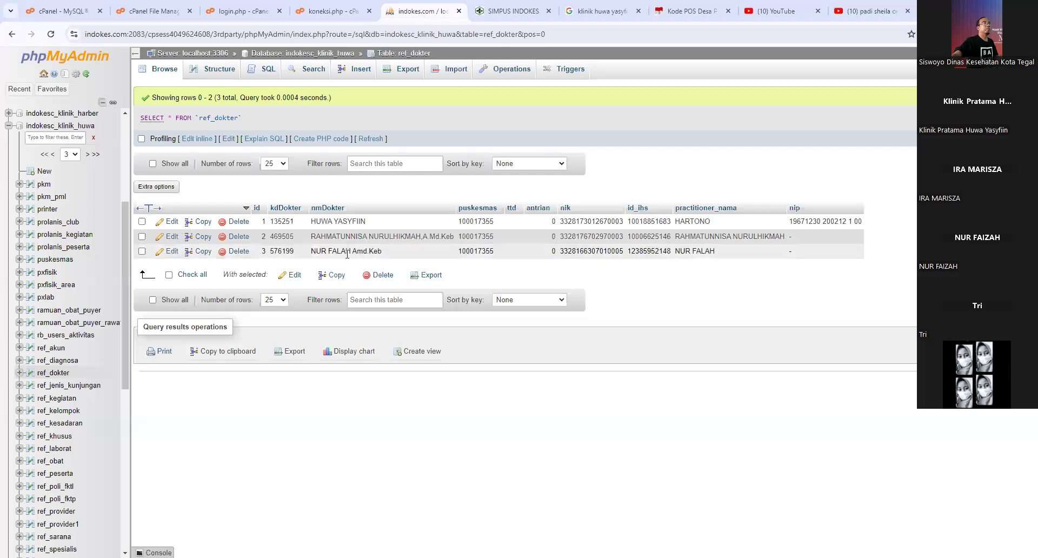
# - Replace ref_dokter row 1's nmDokter with the copied practitioner name and save
pyautogui.click(172, 223)
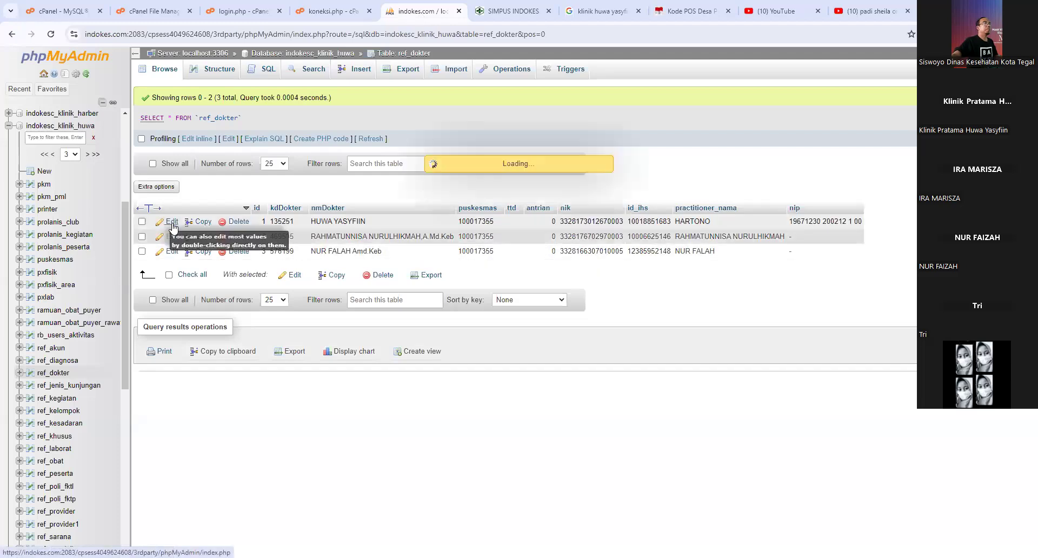
pyautogui.moveTo(451, 161); pyautogui.dragTo(352, 157)
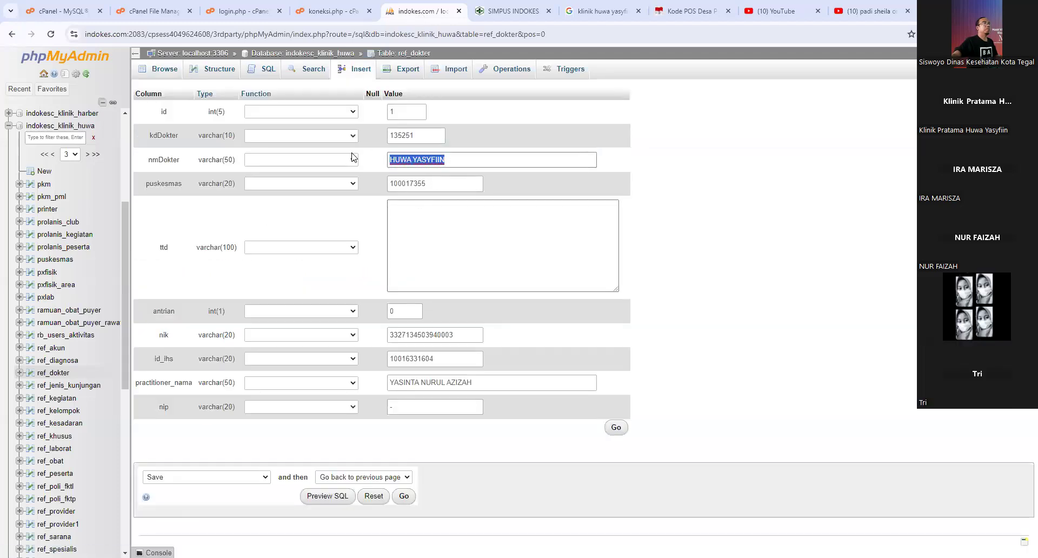
pyautogui.hotkey('ctrl', 'v')
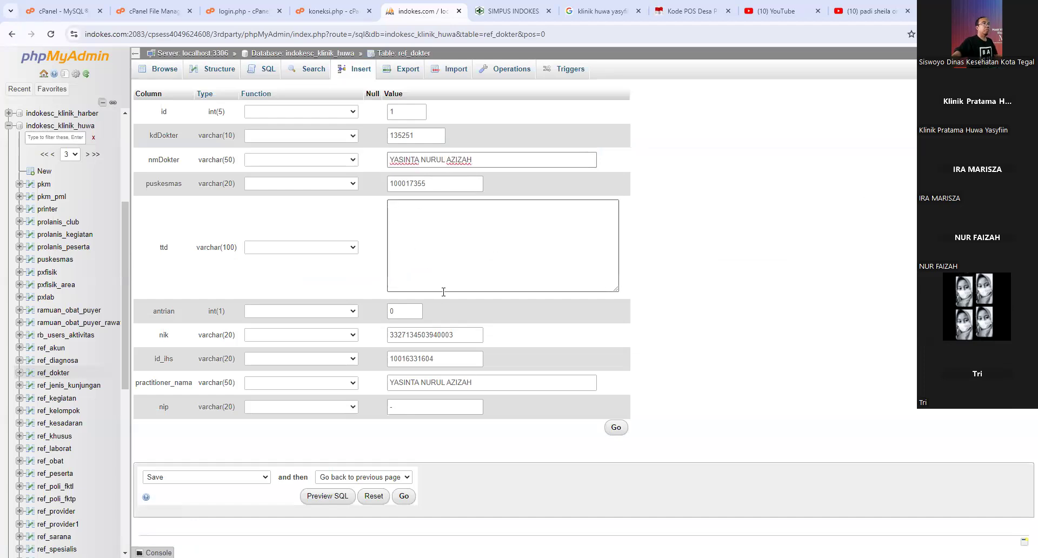
pyautogui.click(616, 427)
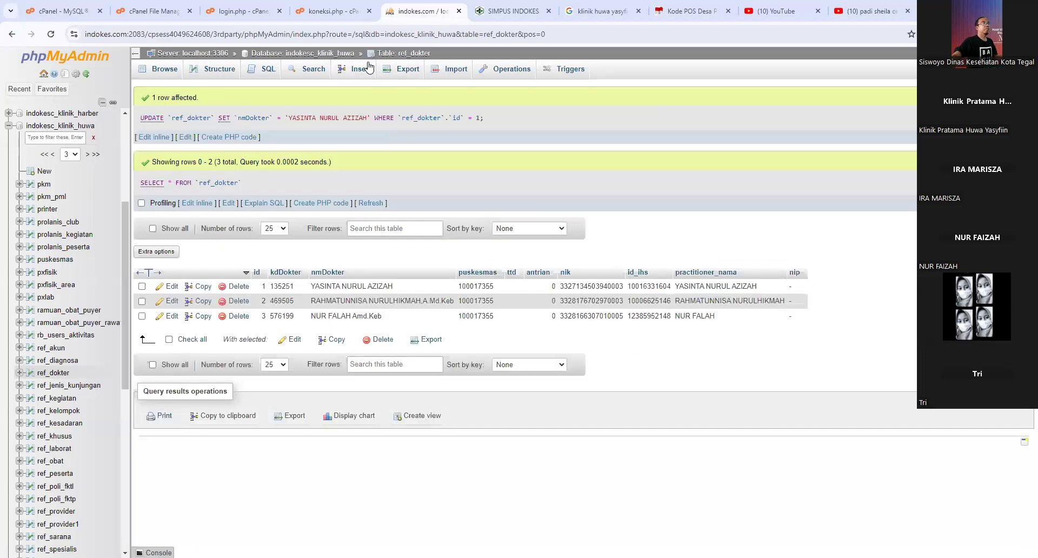
# - Delete the second and third doctor rows from ref_dokter
pyautogui.click(232, 306)
pyautogui.click(532, 332)
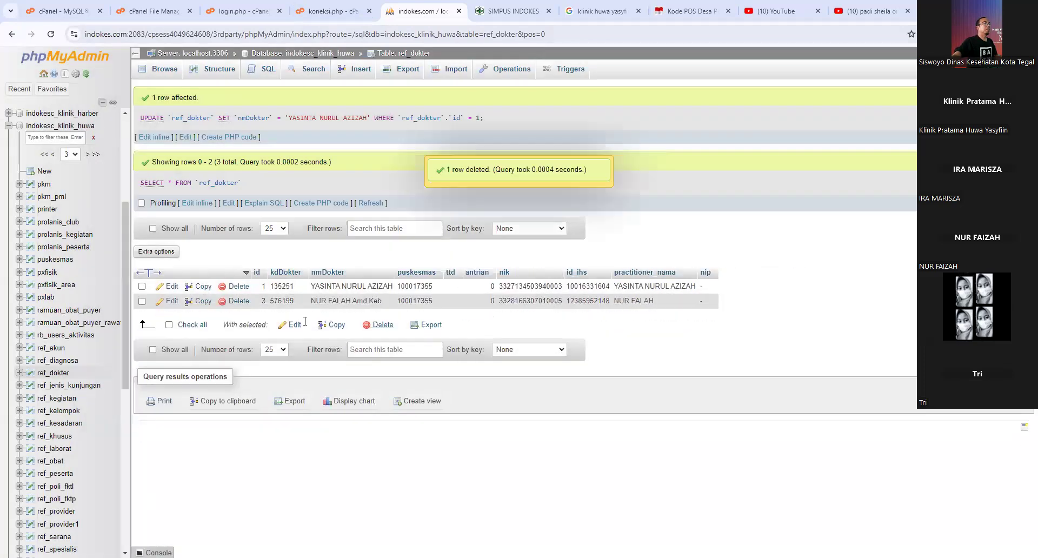
pyautogui.click(238, 301)
pyautogui.click(532, 333)
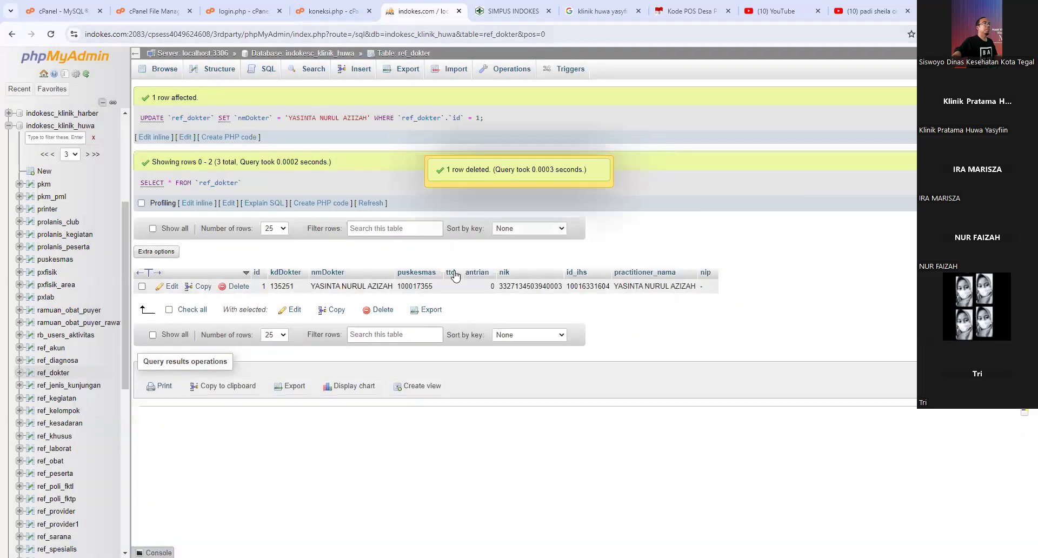
pyautogui.click(511, 10)
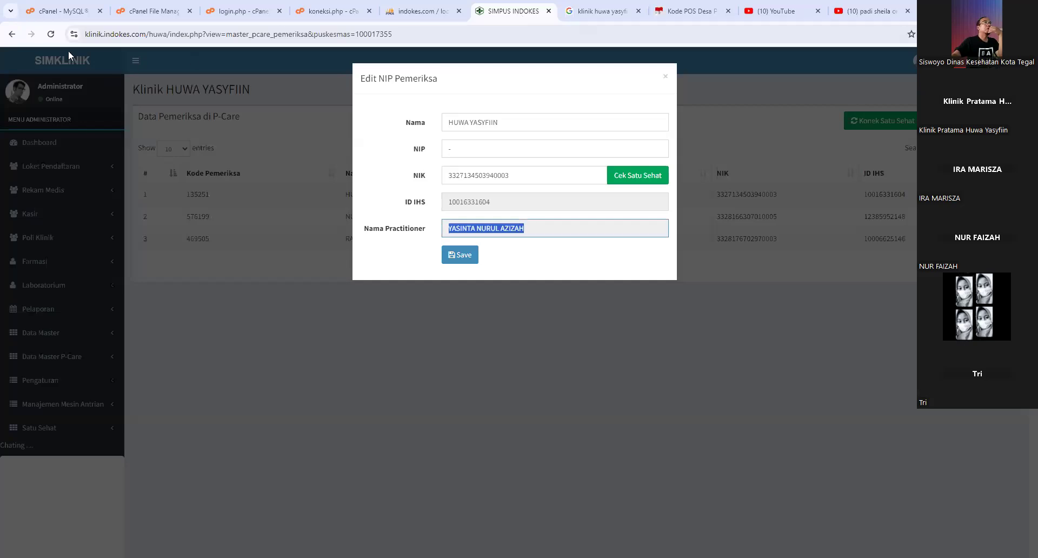
# - Reload the single-examiner list, then open Poli Klinik > Kunjungan Rawat Jalan for 17-08-2024
pyautogui.click(51, 34)
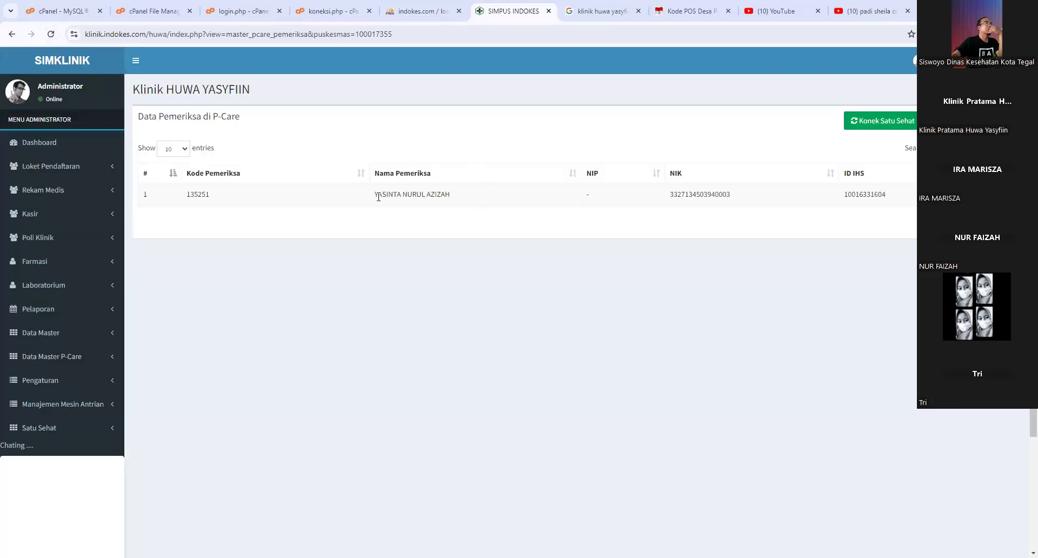
pyautogui.moveTo(378, 197); pyautogui.dragTo(417, 198)
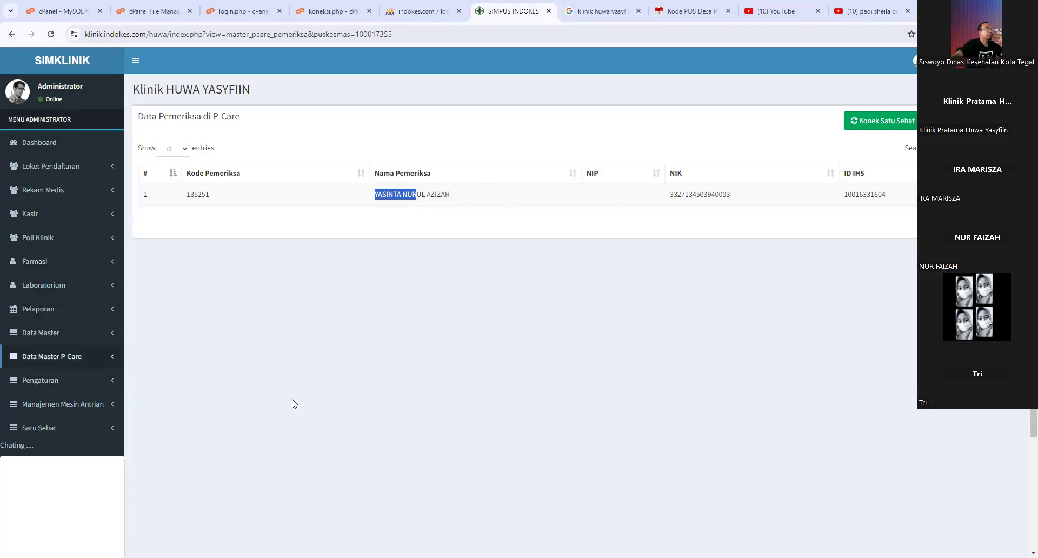
pyautogui.click(65, 431)
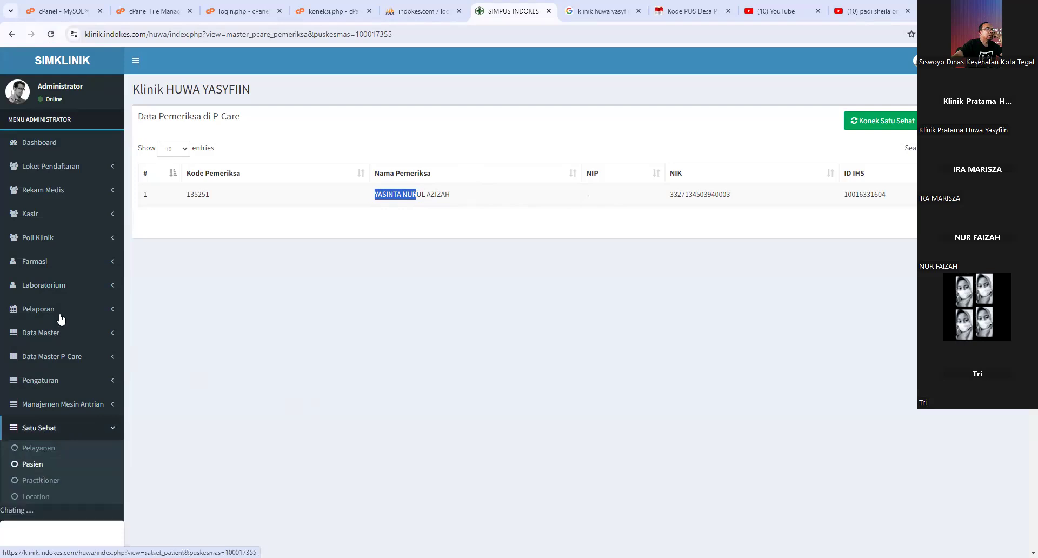
pyautogui.click(74, 238)
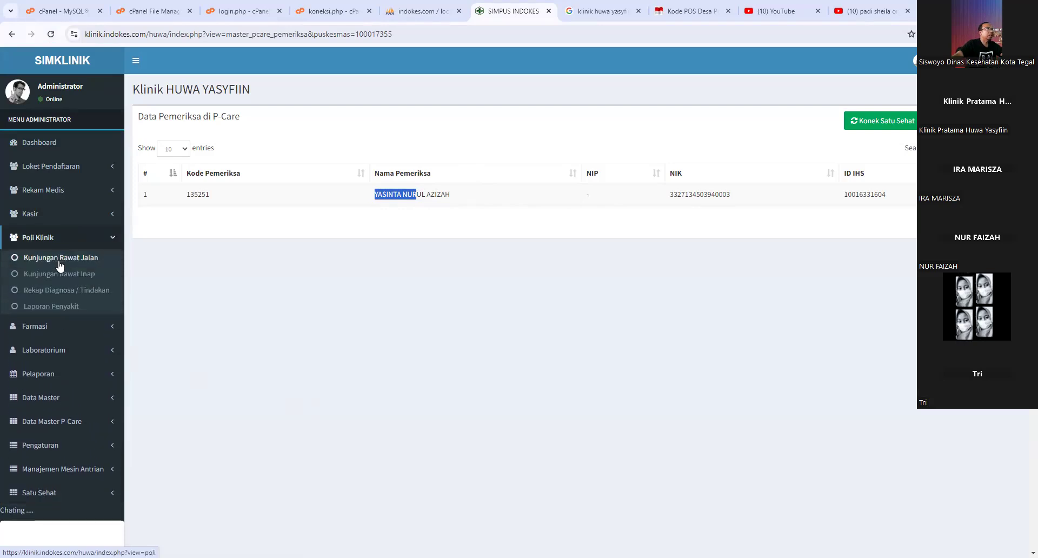
pyautogui.click(60, 264)
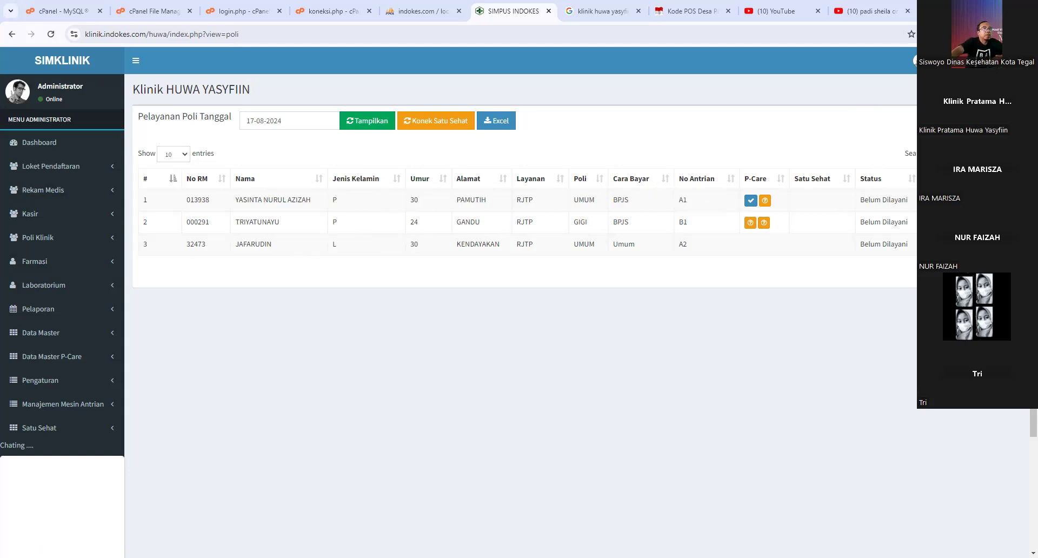
# - Open the first patient's examination form and go through its vital-sign fields
pyautogui.click(750, 202)
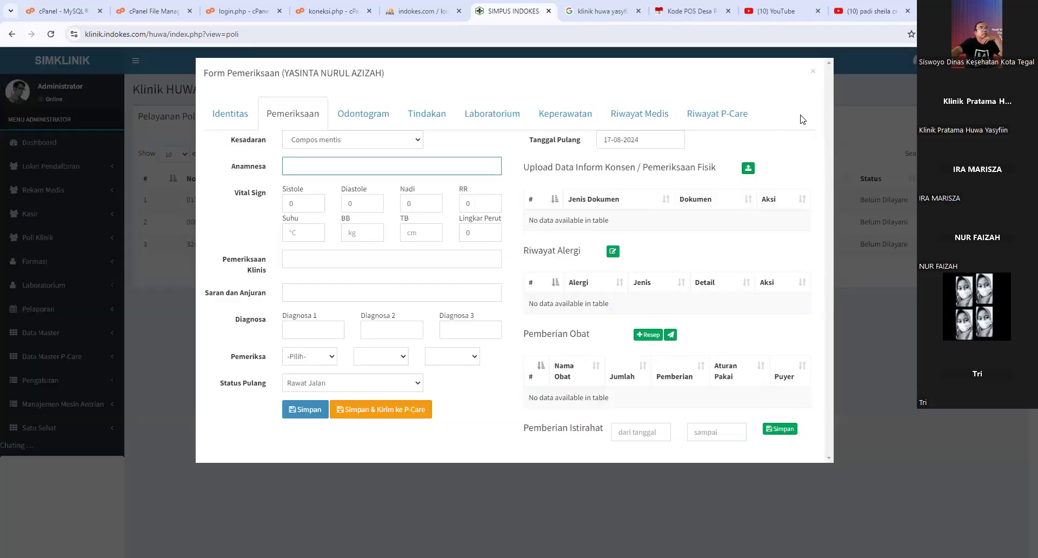
pyautogui.click(813, 72)
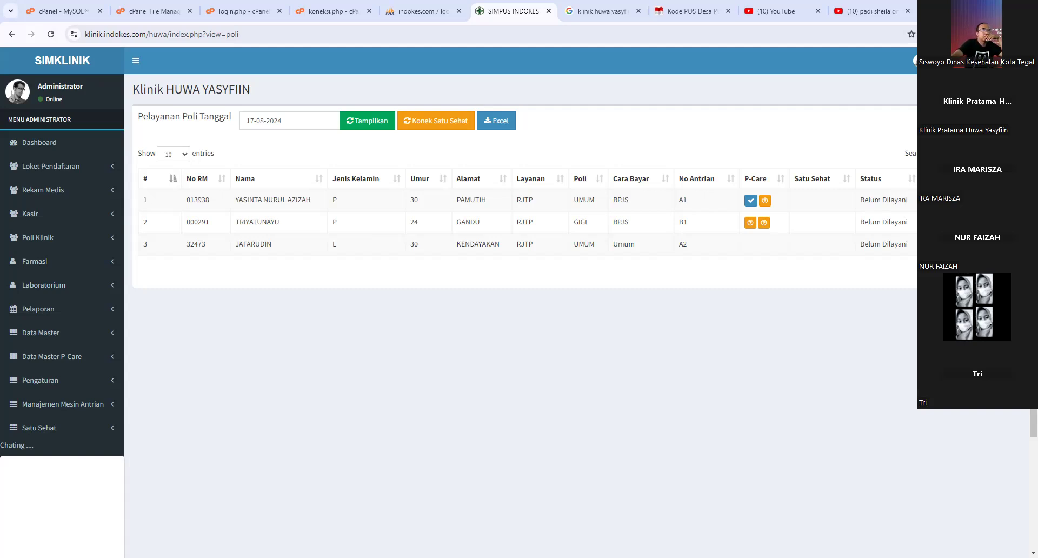
pyautogui.click(552, 201)
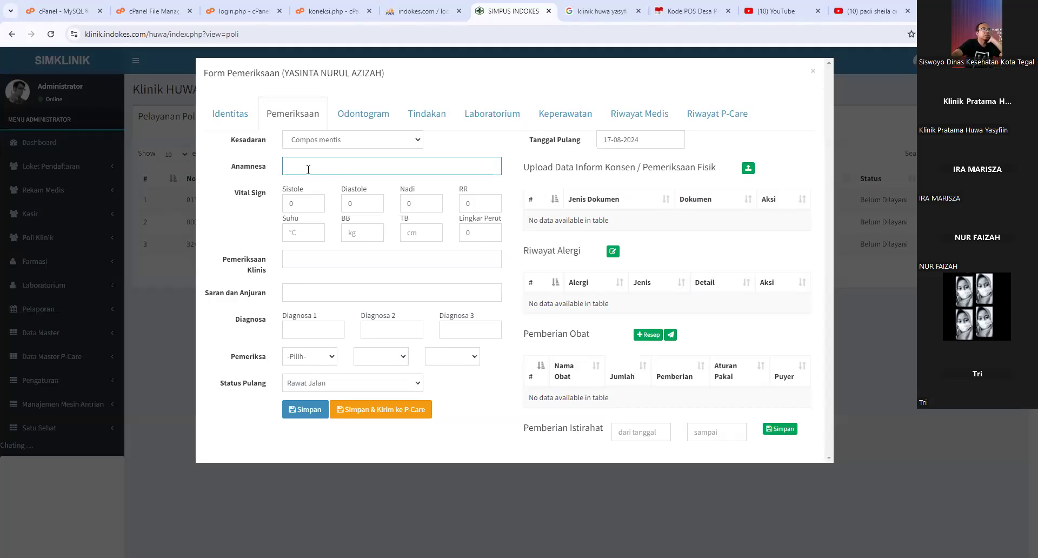
pyautogui.click(292, 204)
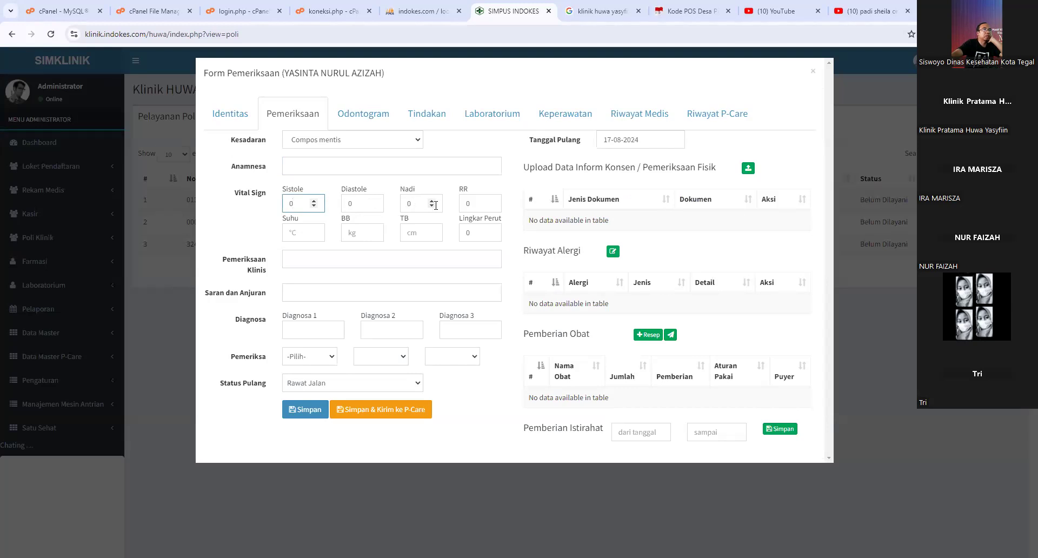
pyautogui.click(469, 204)
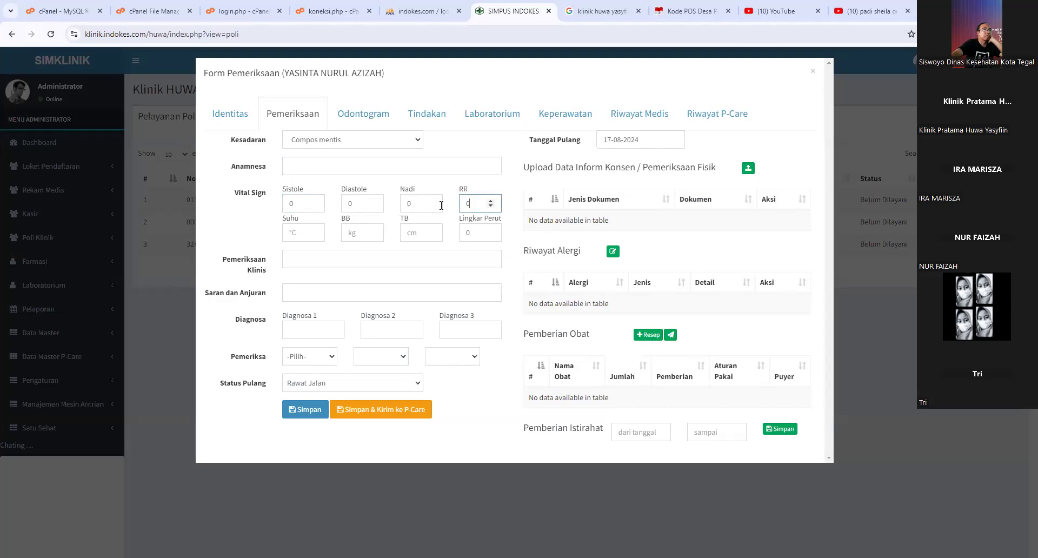
pyautogui.click(296, 233)
pyautogui.click(361, 236)
pyautogui.click(417, 234)
pyautogui.click(466, 234)
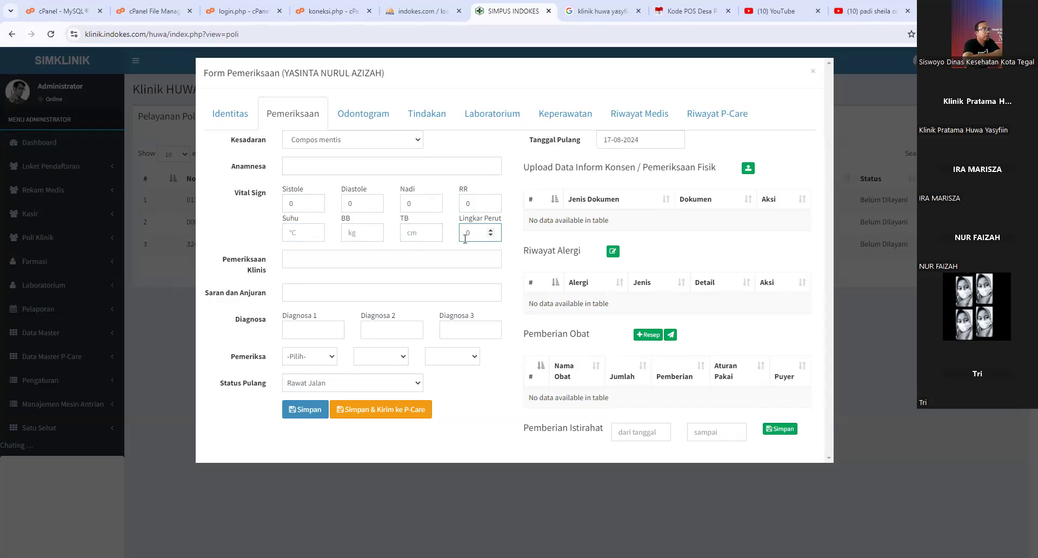
# - Leave the Pemeriksa dropdown unchanged and set Status Pulang to Rujuk
pyautogui.click(304, 334)
pyautogui.click(305, 357)
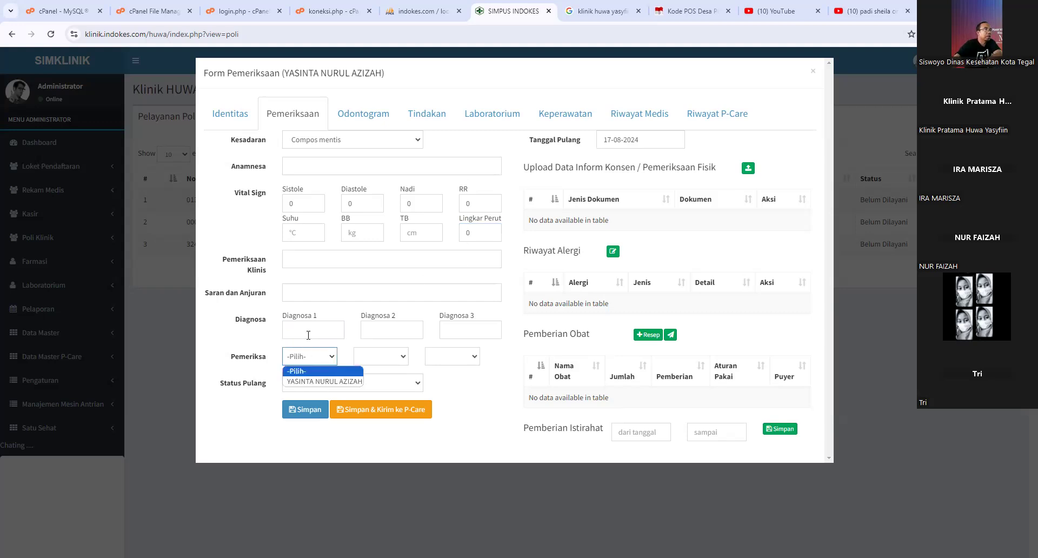
pyautogui.click(302, 332)
pyautogui.click(305, 358)
pyautogui.click(306, 329)
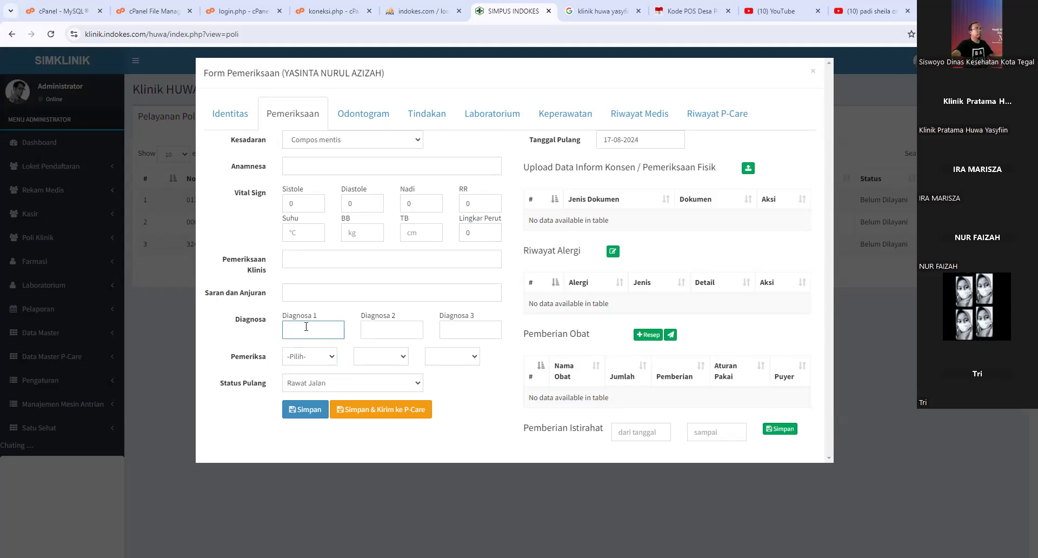
pyautogui.click(330, 357)
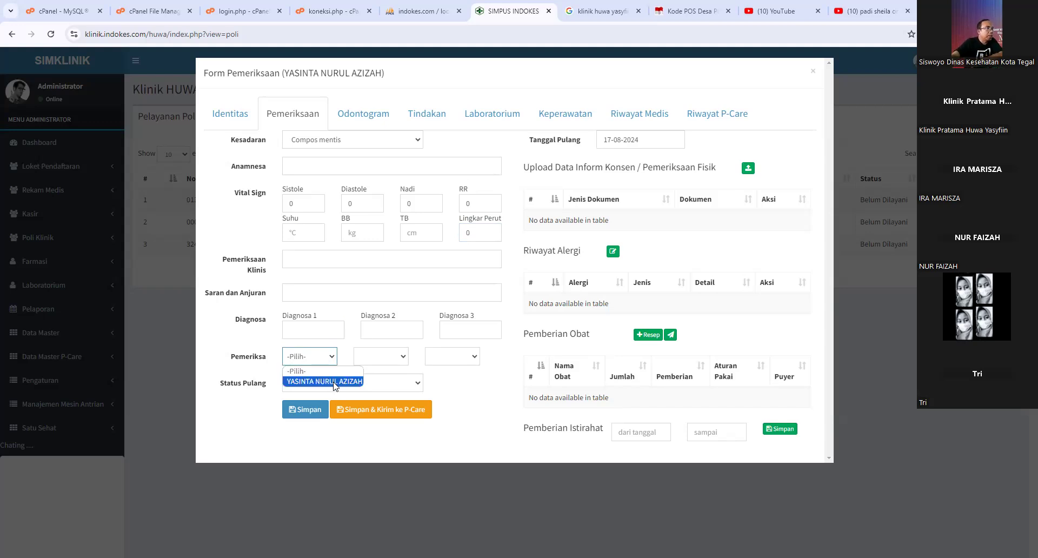
pyautogui.click(454, 385)
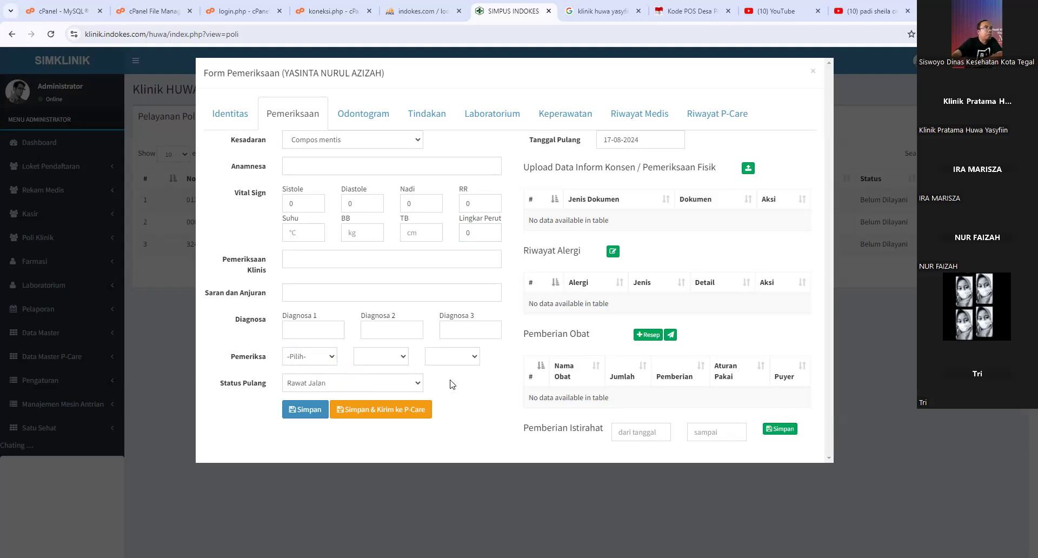
pyautogui.click(346, 385)
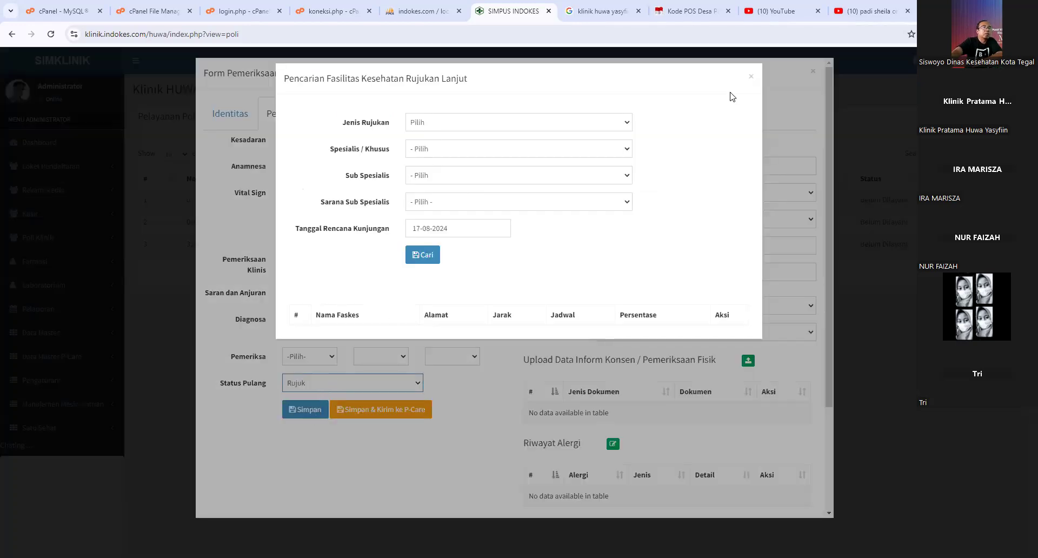
# - Set the referral type to Spesialis, specialty PENYAKIT DALAM, sub-specialty Penyakit Dalam
pyautogui.click(415, 123)
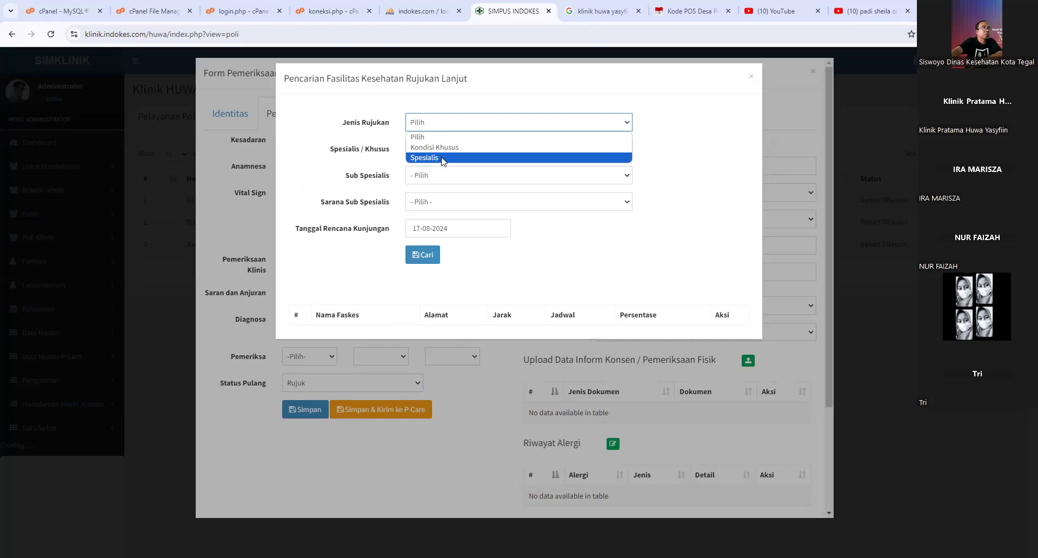
pyautogui.click(443, 158)
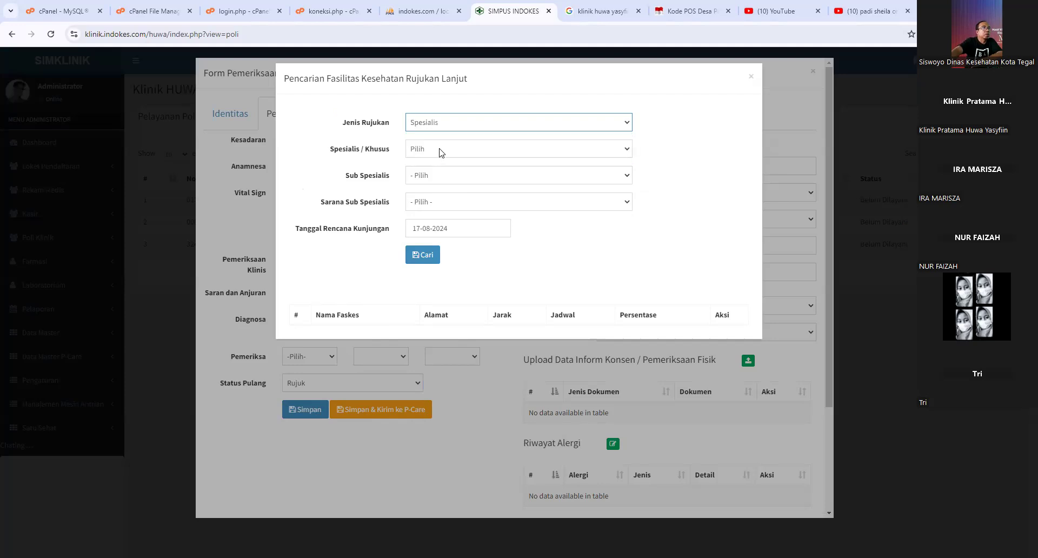
pyautogui.click(442, 152)
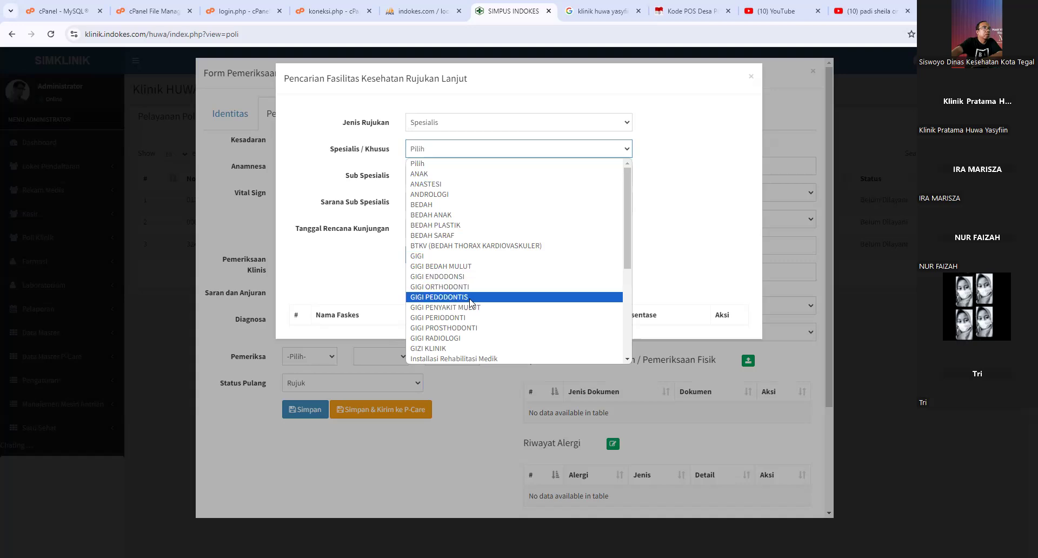
pyautogui.scroll(-2, 473, 304)
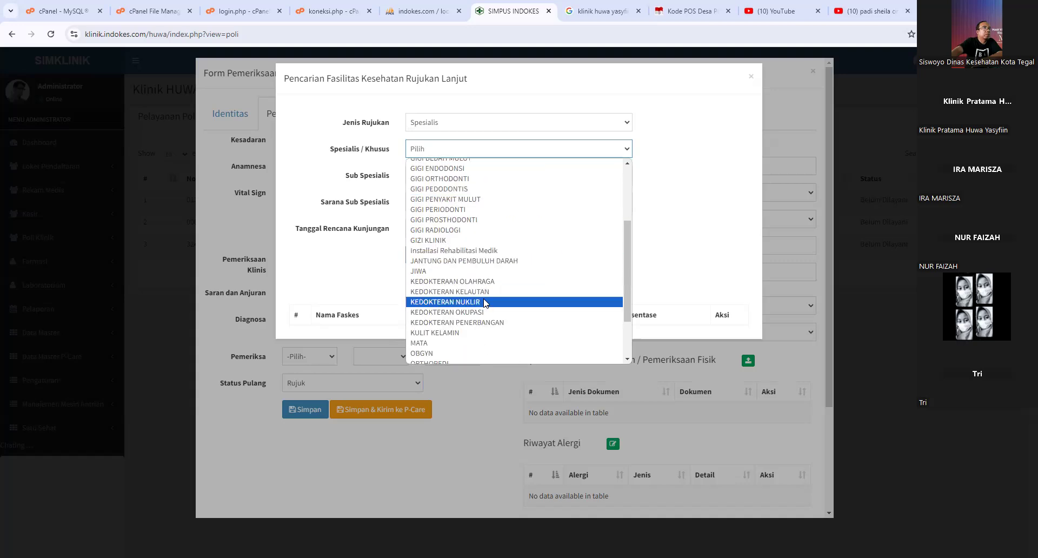
pyautogui.scroll(-2, 570, 277)
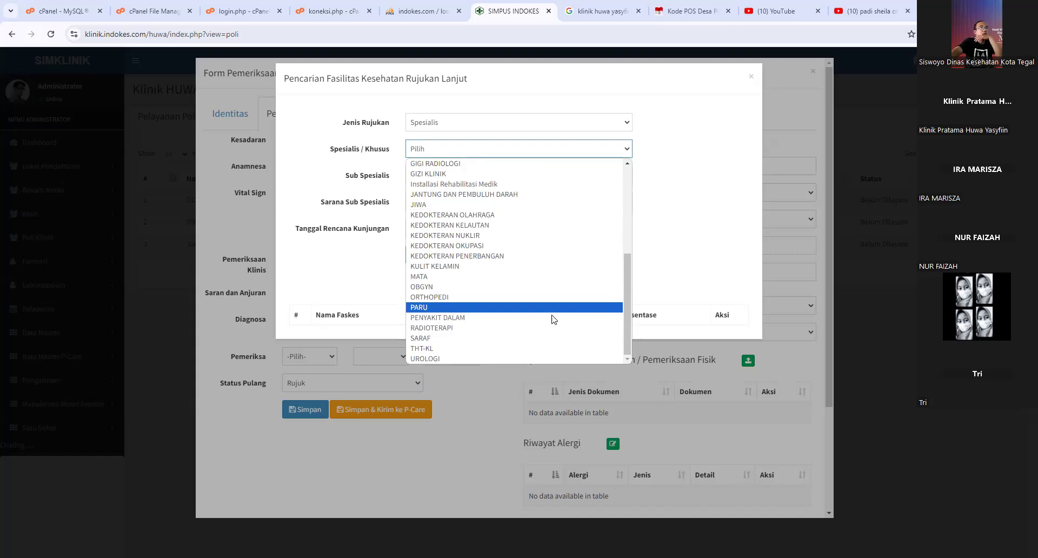
pyautogui.click(513, 317)
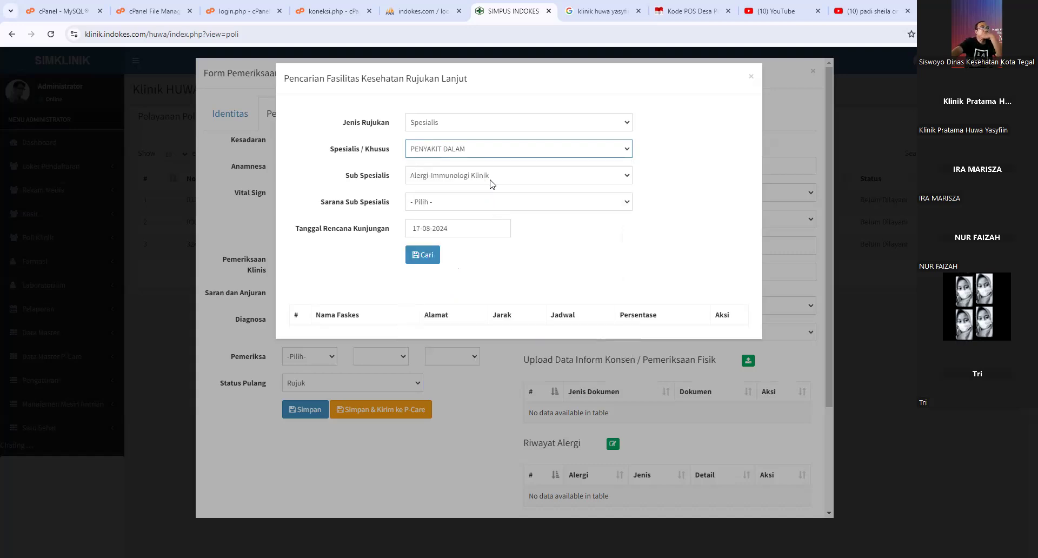
pyautogui.click(476, 175)
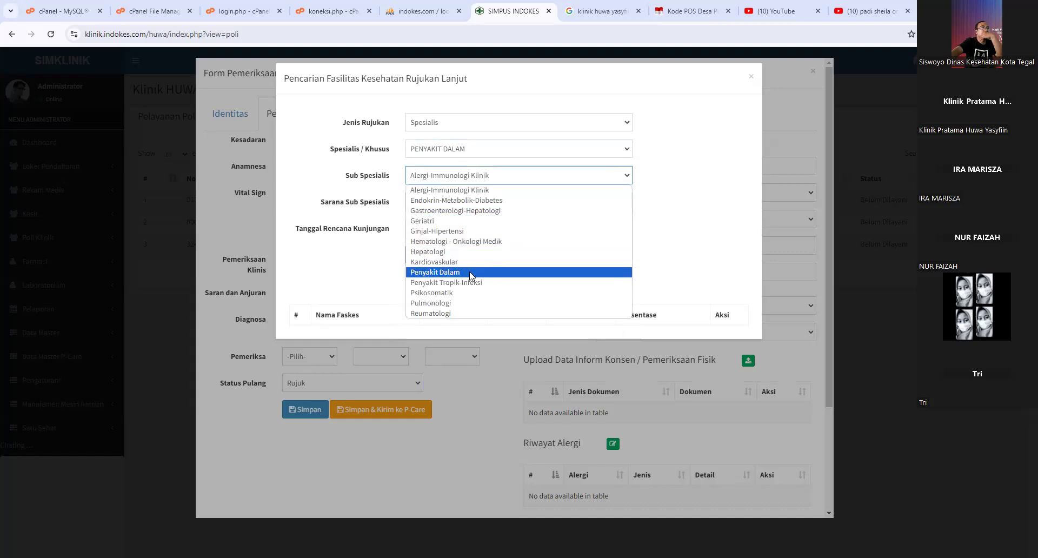
pyautogui.click(471, 272)
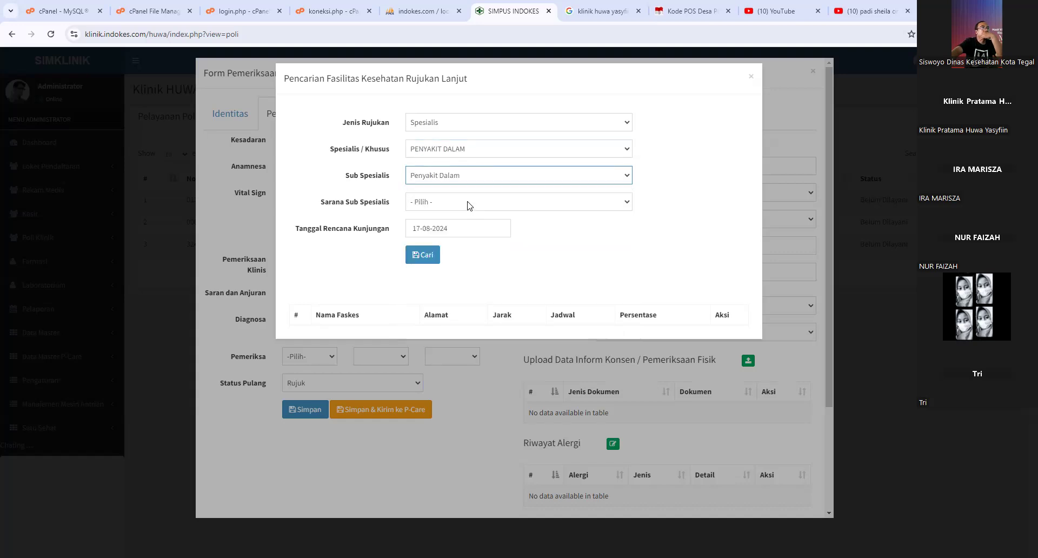
# - Search referral hospitals and choose RS PRIMA MEDIKA as the PPK Rujukan
pyautogui.click(422, 255)
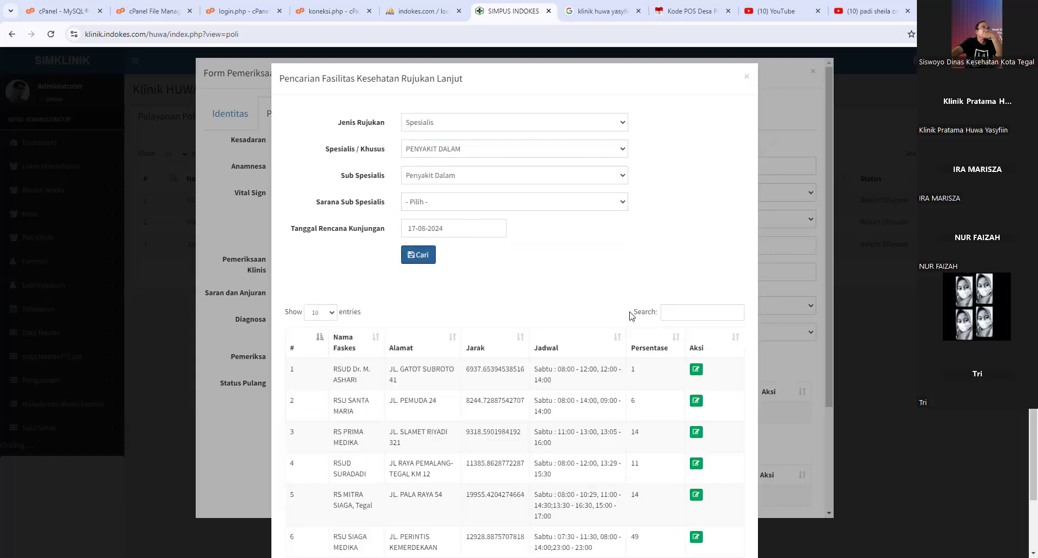
pyautogui.scroll(-1, 630, 315)
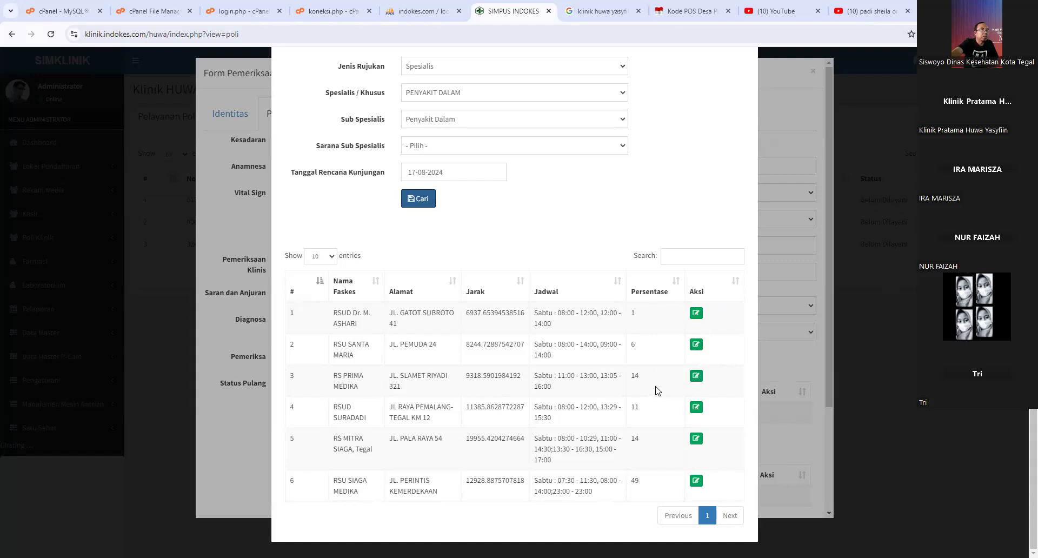
pyautogui.click(697, 376)
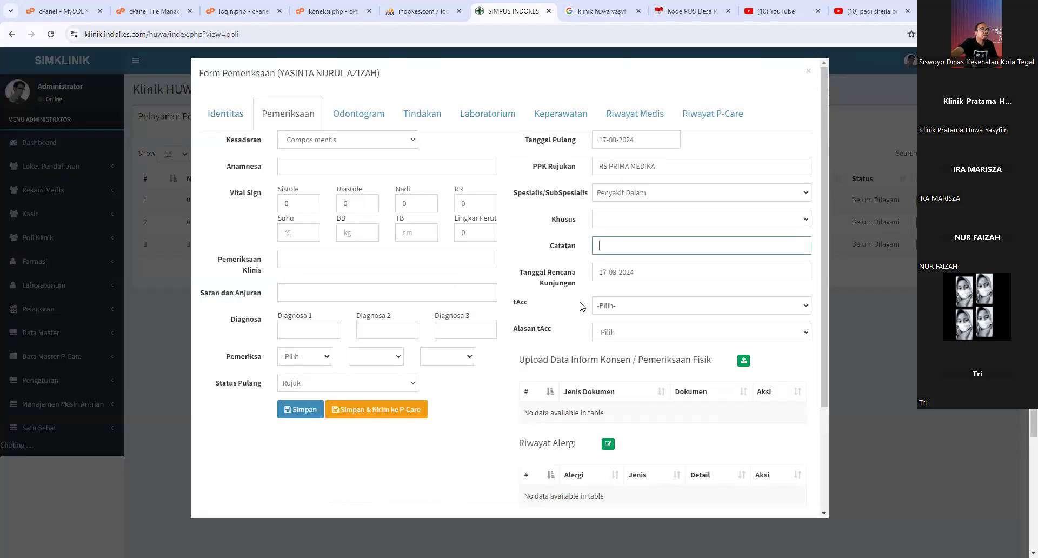
# - Set the tAcc category to Age in the exam form
pyautogui.click(283, 330)
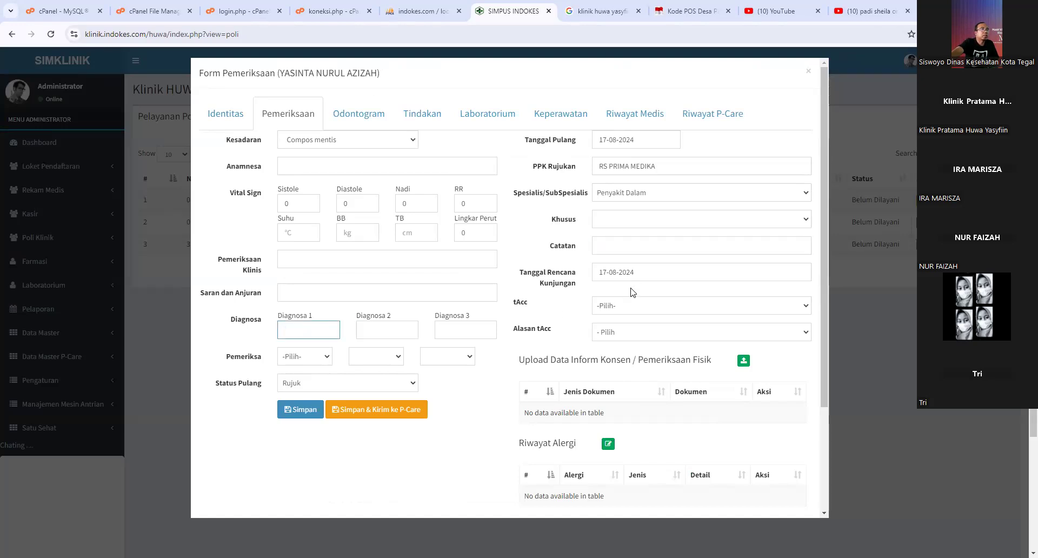
pyautogui.click(633, 307)
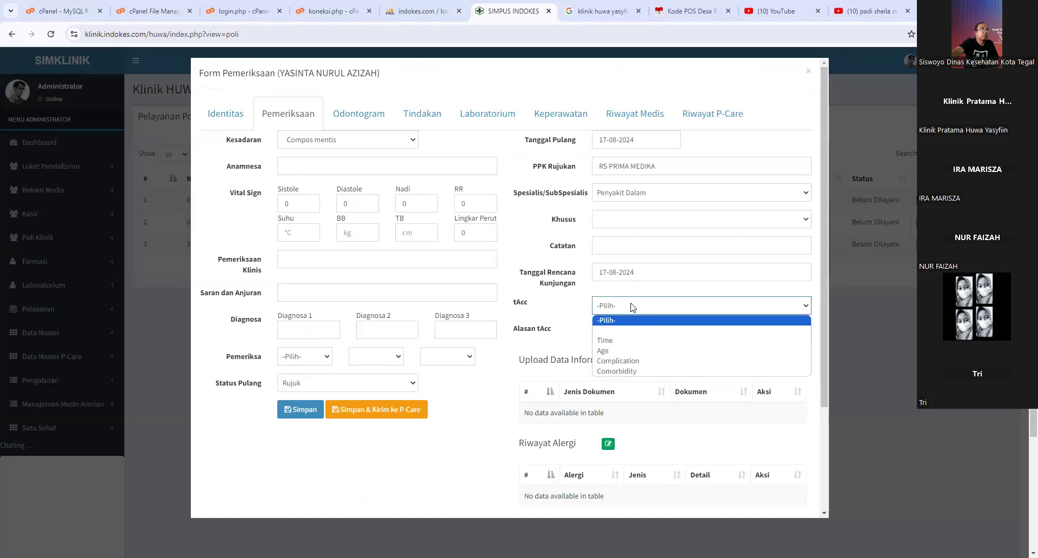
pyautogui.click(623, 331)
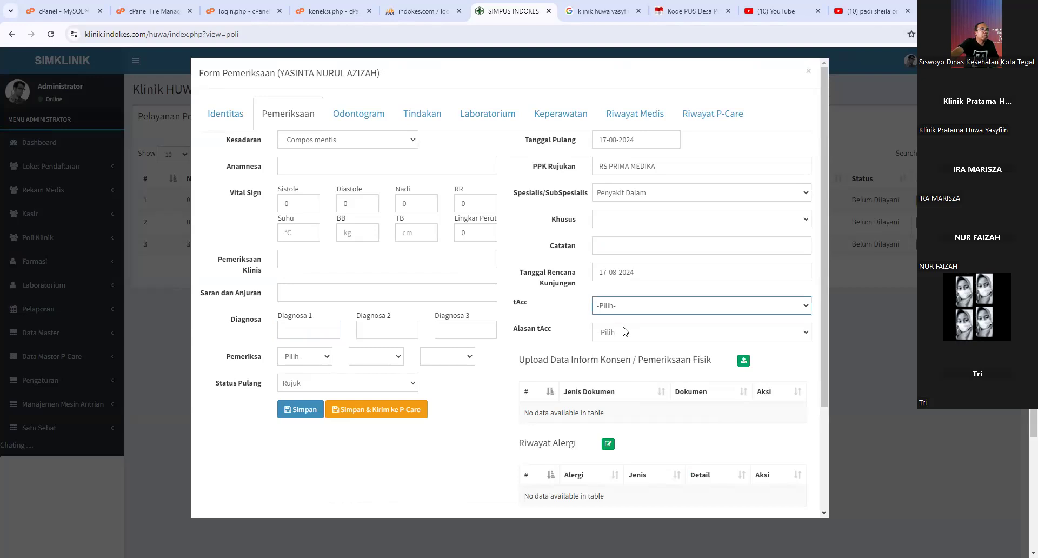
pyautogui.click(626, 331)
pyautogui.click(626, 307)
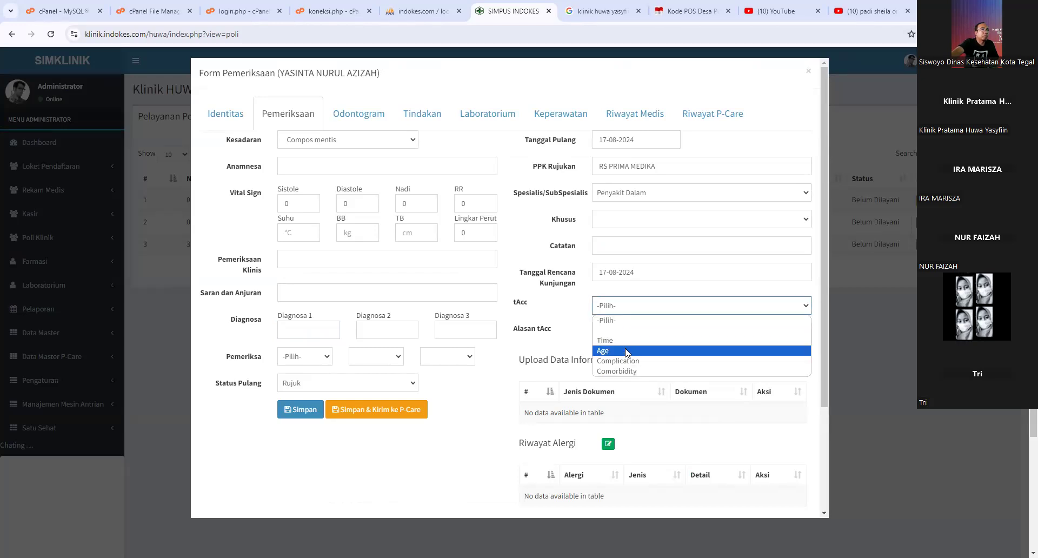
pyautogui.click(627, 351)
pyautogui.click(626, 335)
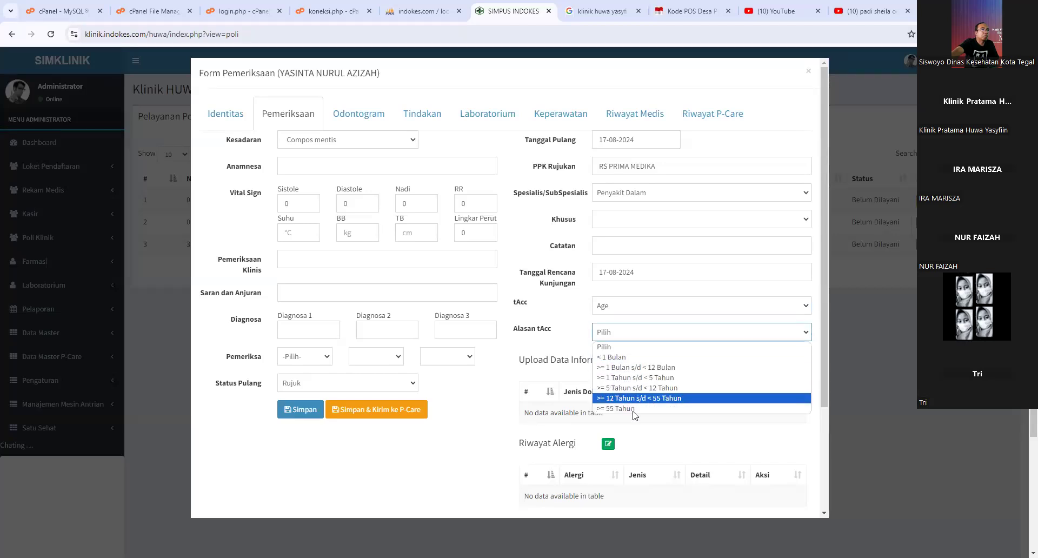
pyautogui.click(627, 307)
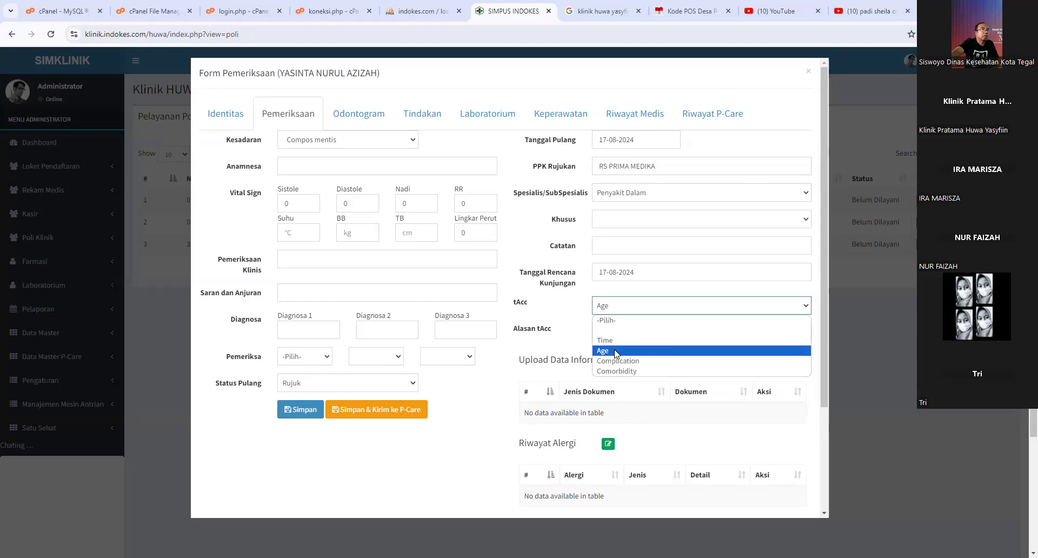
pyautogui.click(616, 352)
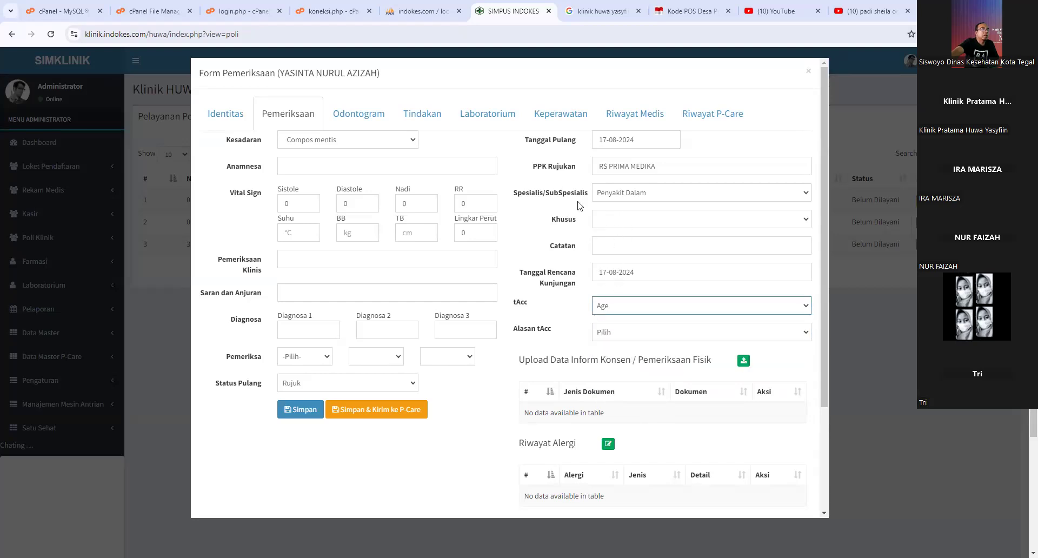
# - Set Status Pulang back to Rawat Jalan and close the exam form
pyautogui.click(378, 383)
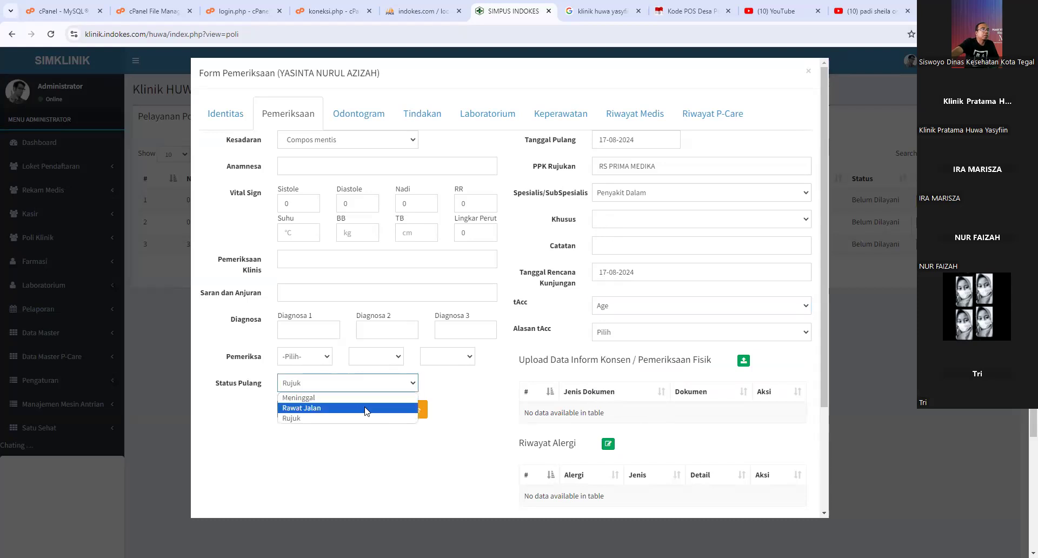
pyautogui.click(347, 412)
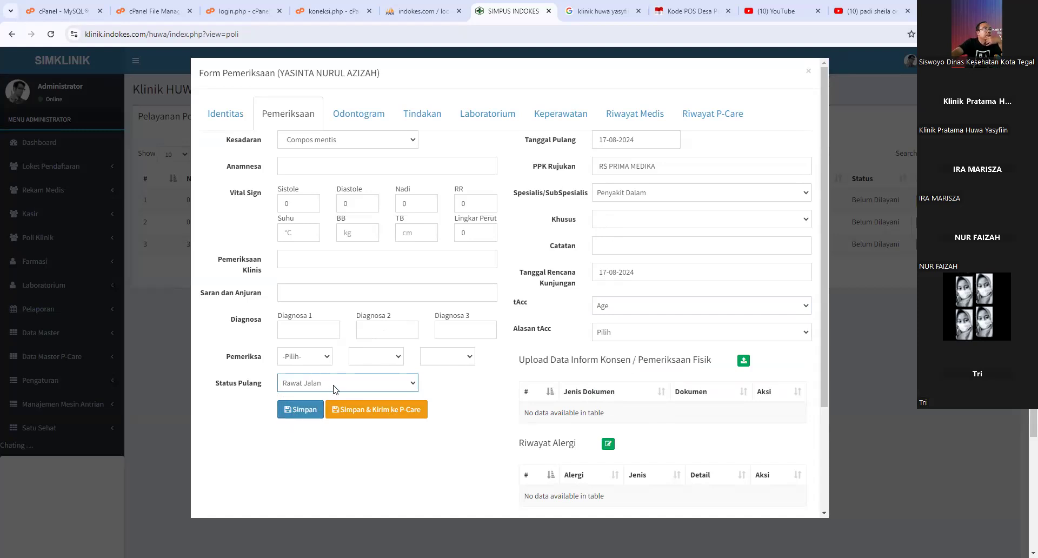
pyautogui.click(807, 72)
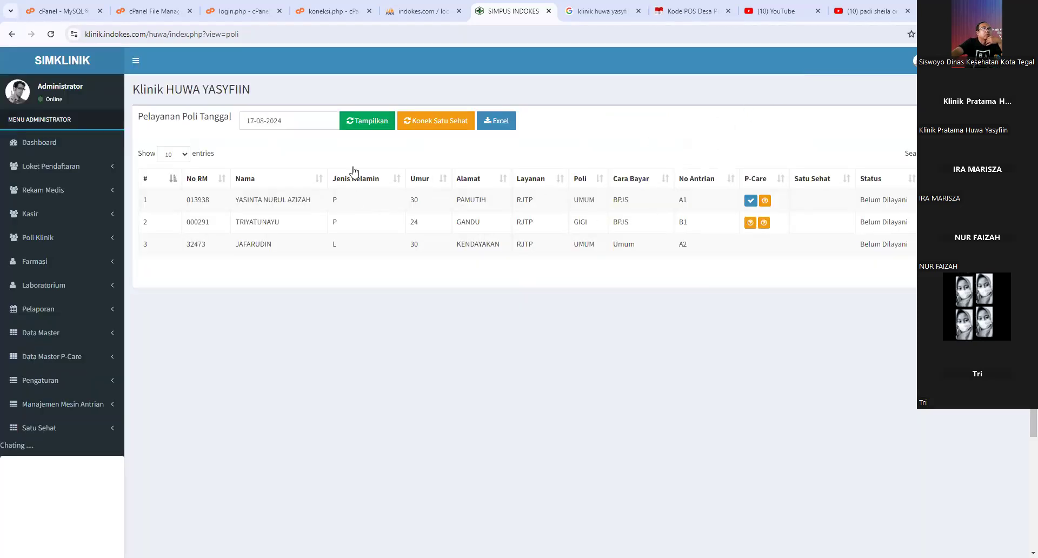
# - Refresh the poli list and reopen the first patient's exam form at its P-Care history
pyautogui.click(367, 121)
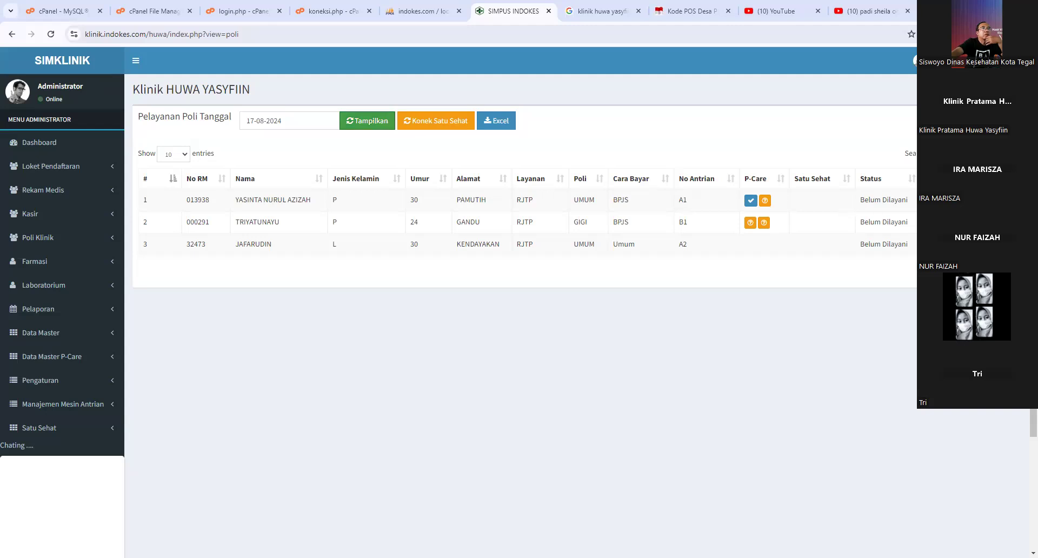
pyautogui.click(937, 201)
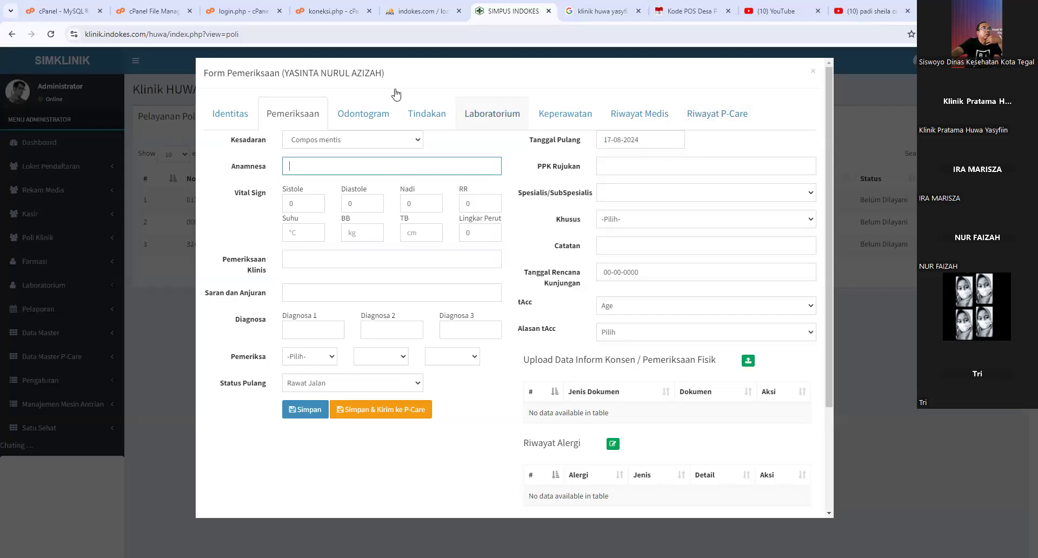
pyautogui.click(720, 116)
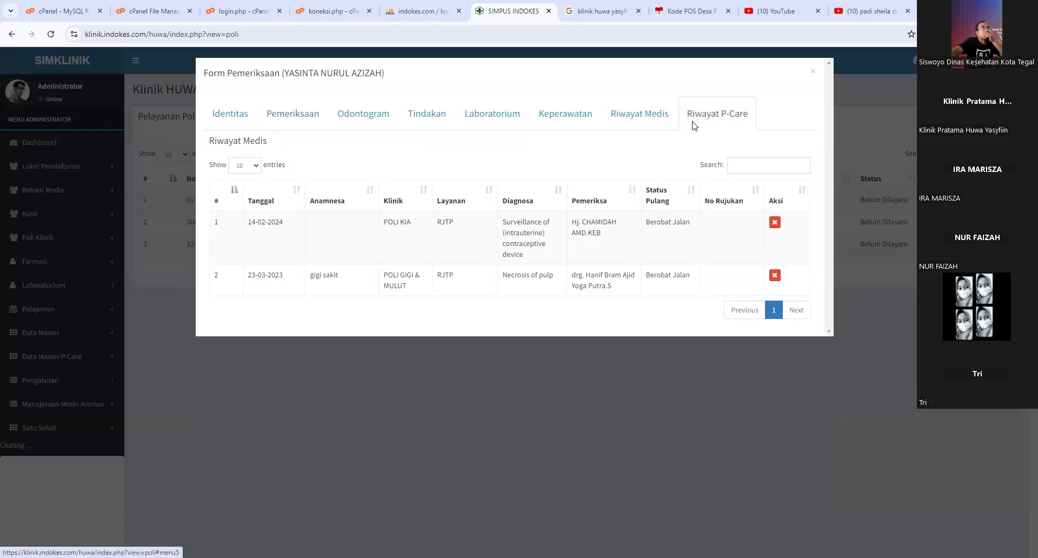
# - Browse the clinic medical history and P-Care visits, then move through Keperawatan to Laboratorium
pyautogui.click(636, 125)
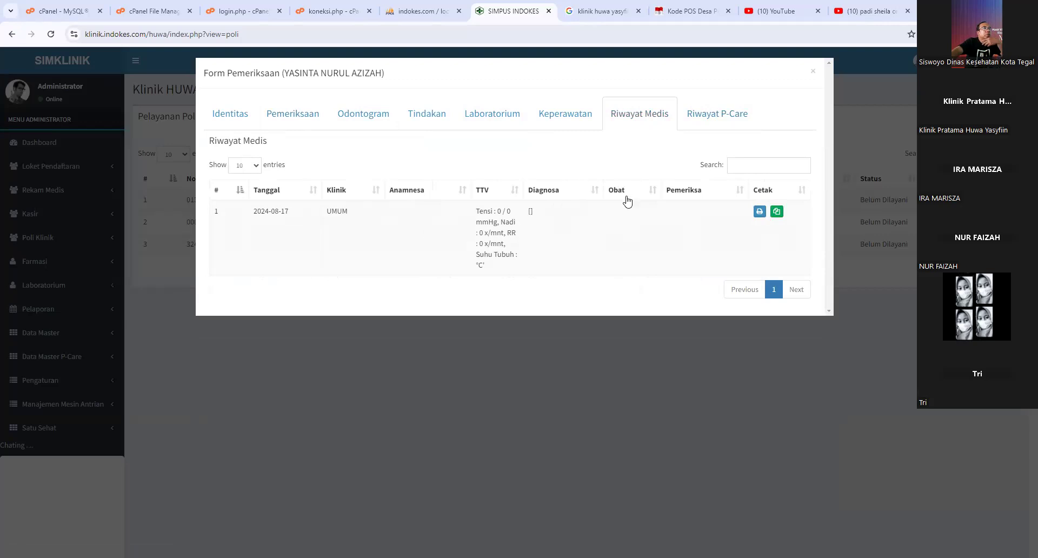
pyautogui.click(723, 121)
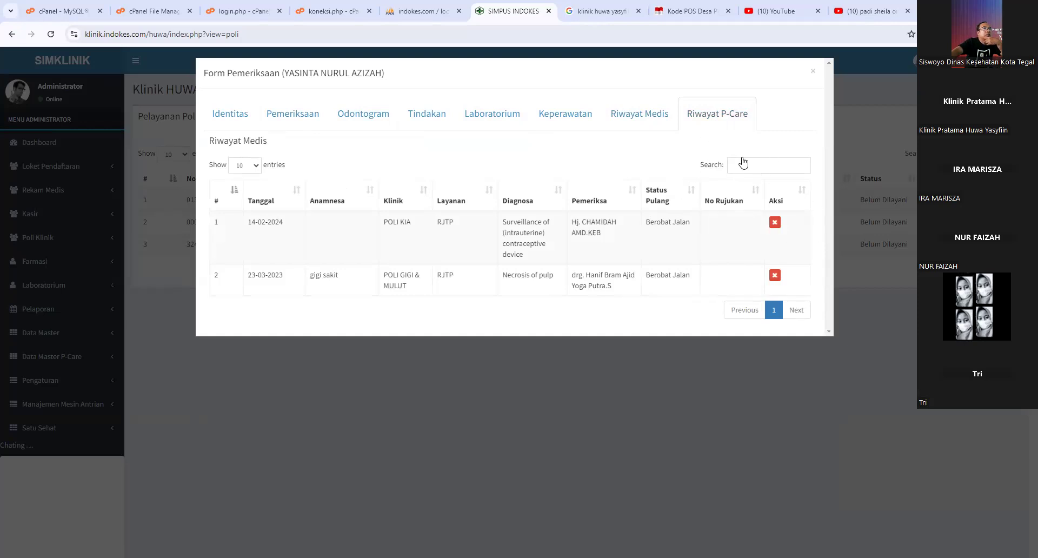
pyautogui.click(643, 123)
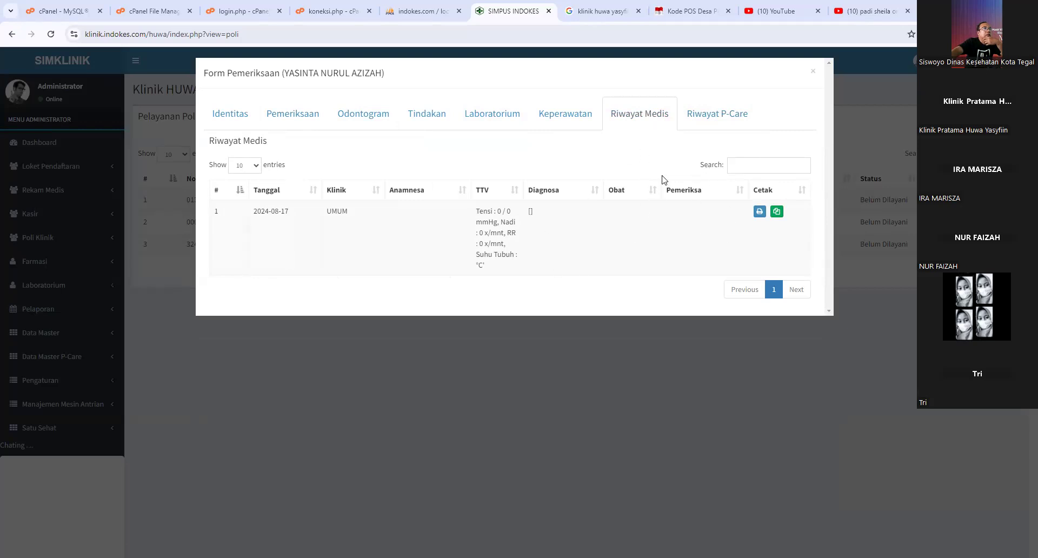
pyautogui.click(551, 122)
pyautogui.click(473, 126)
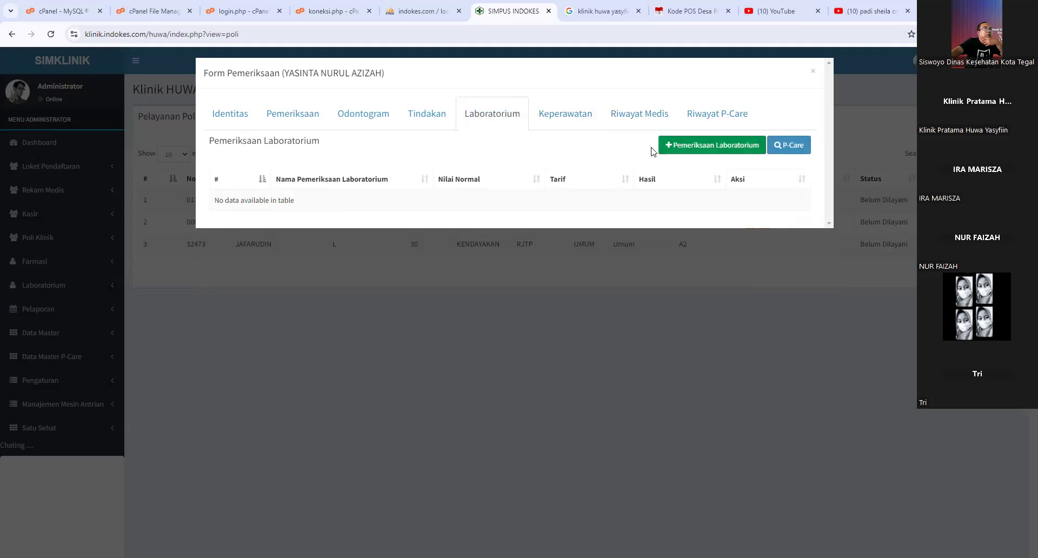
# - Add a Hemoglobin lab test (tariff 12500) to the patient's examination
pyautogui.click(692, 153)
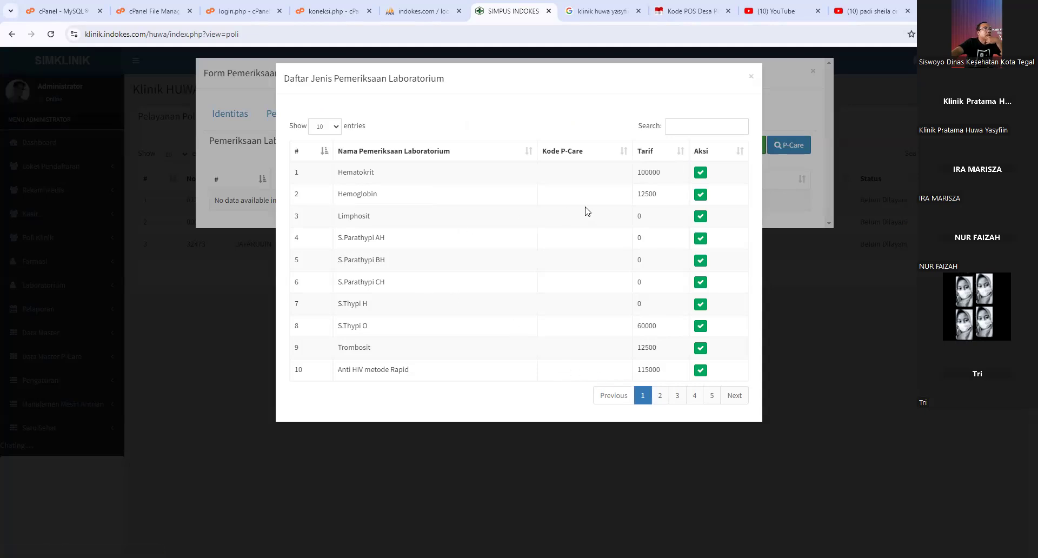
pyautogui.click(700, 194)
pyautogui.click(509, 365)
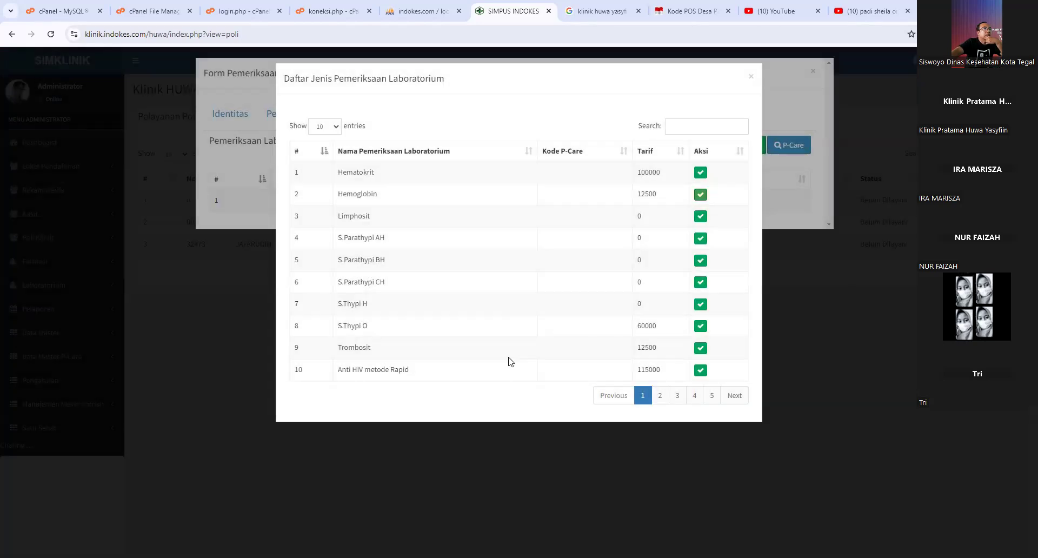
pyautogui.click(750, 80)
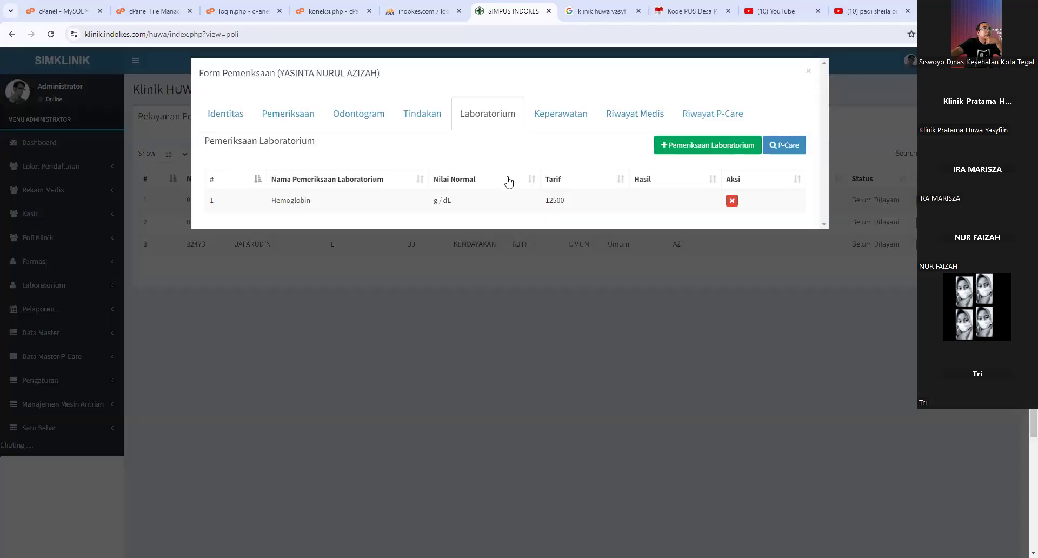
# - Browse the Tindakan procedure list to entries 21–30, then show the Odontogram tooth chart
pyautogui.click(422, 126)
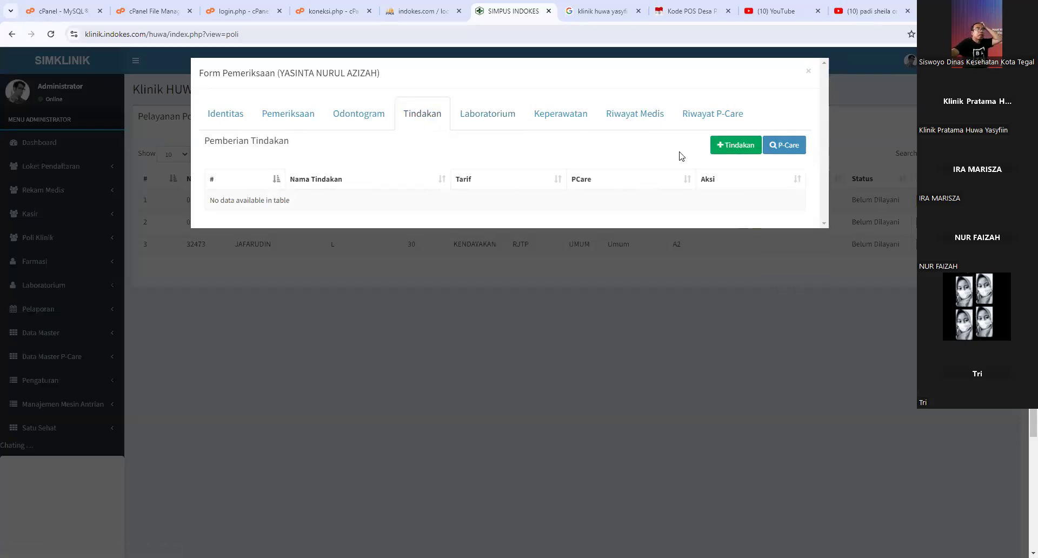
pyautogui.click(736, 145)
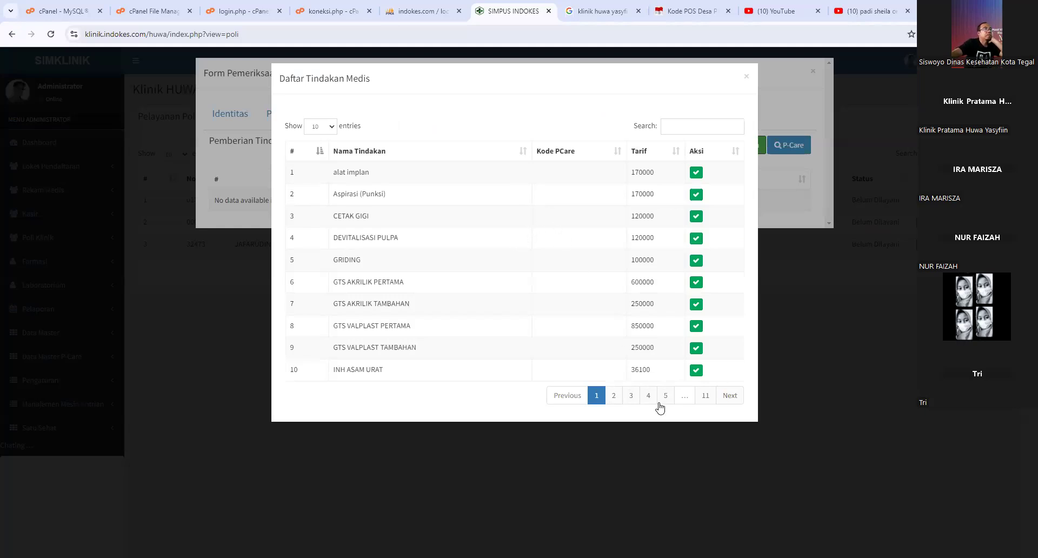
pyautogui.click(614, 396)
pyautogui.click(631, 395)
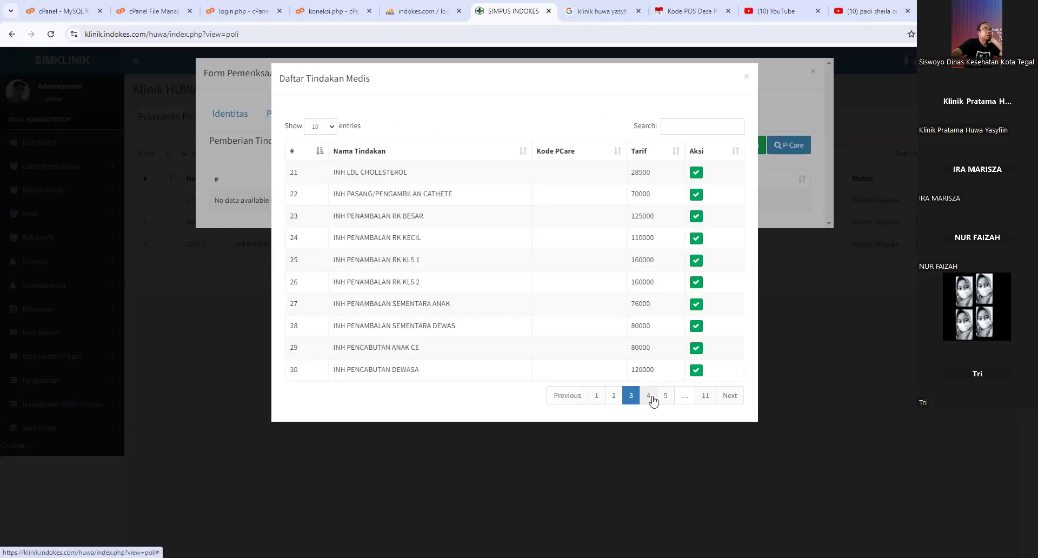
pyautogui.click(746, 80)
pyautogui.click(365, 116)
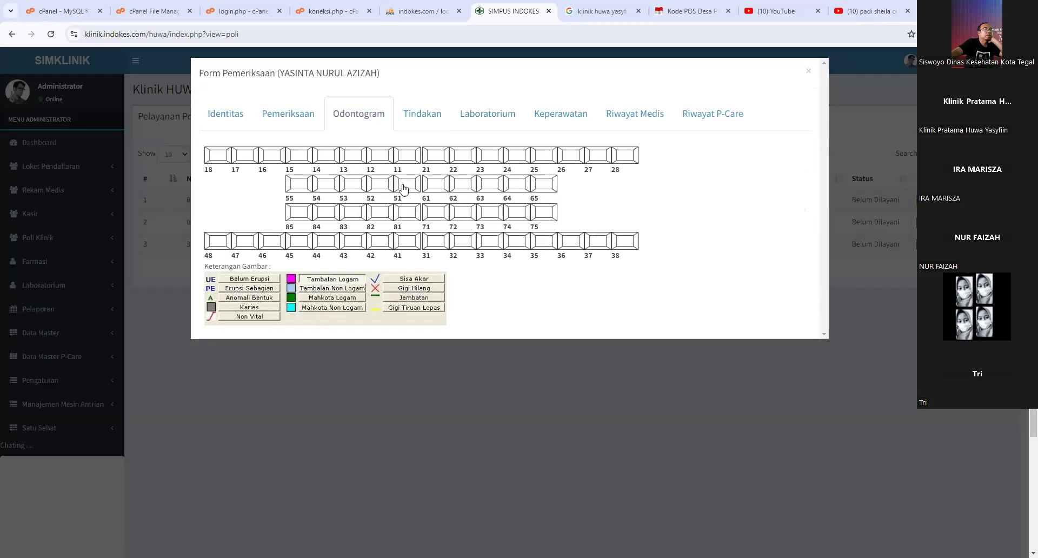
# - Check the main examination details, then close and reopen the patient's exam form
pyautogui.click(303, 126)
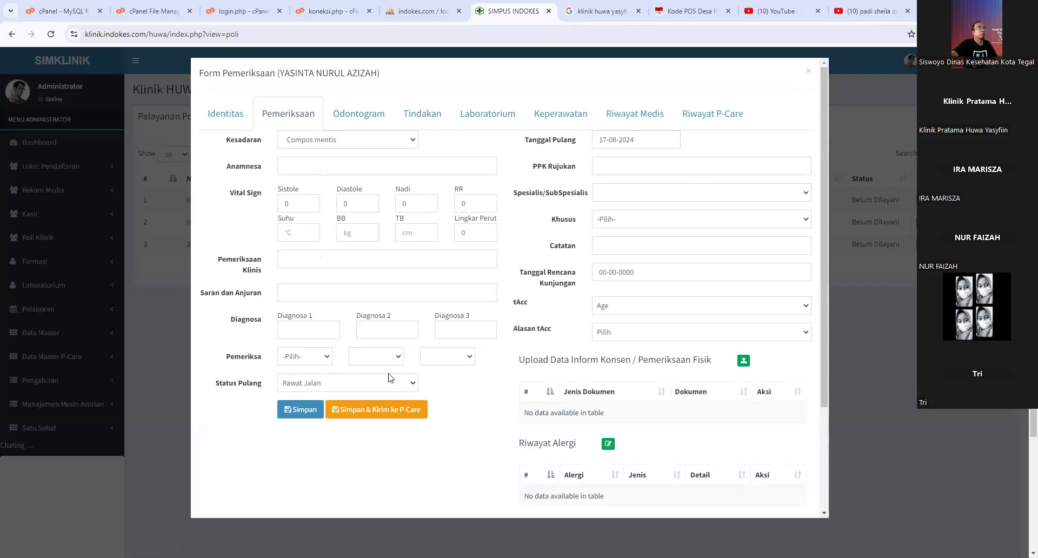
pyautogui.click(372, 386)
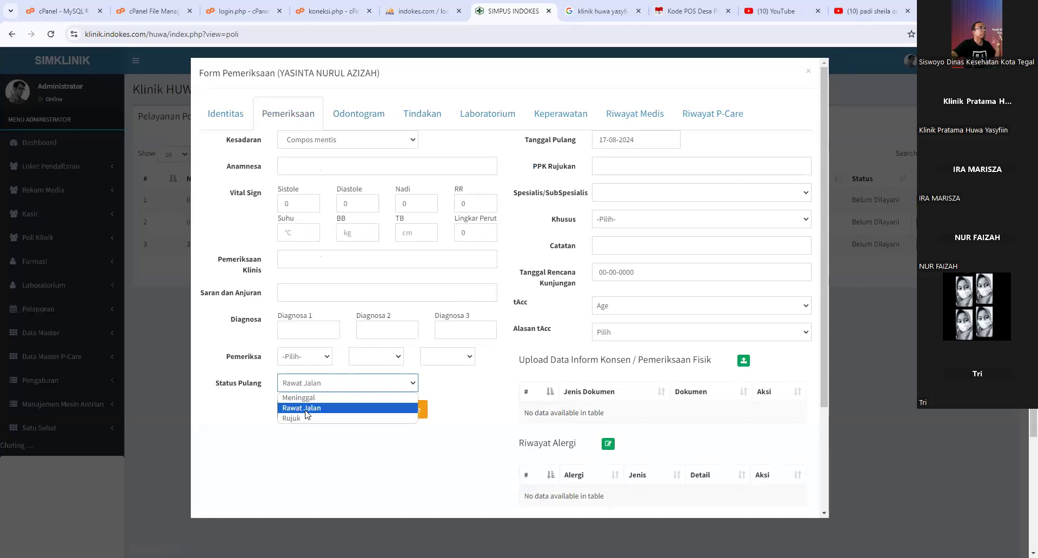
pyautogui.click(808, 71)
pyautogui.click(365, 126)
pyautogui.click(931, 201)
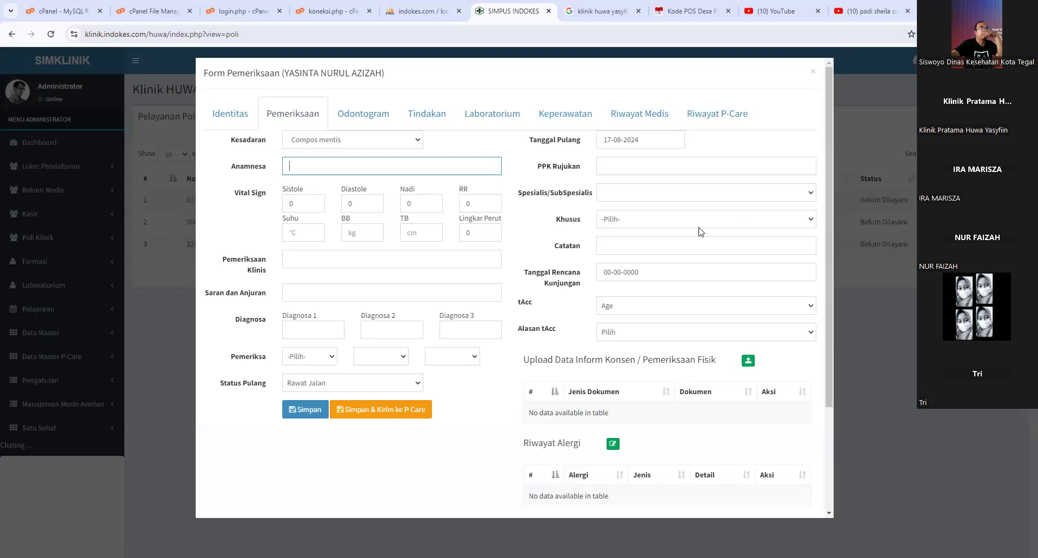
# - Save the examination with discharge status Rawat Jalan and reopen the first patient's form
pyautogui.click(372, 387)
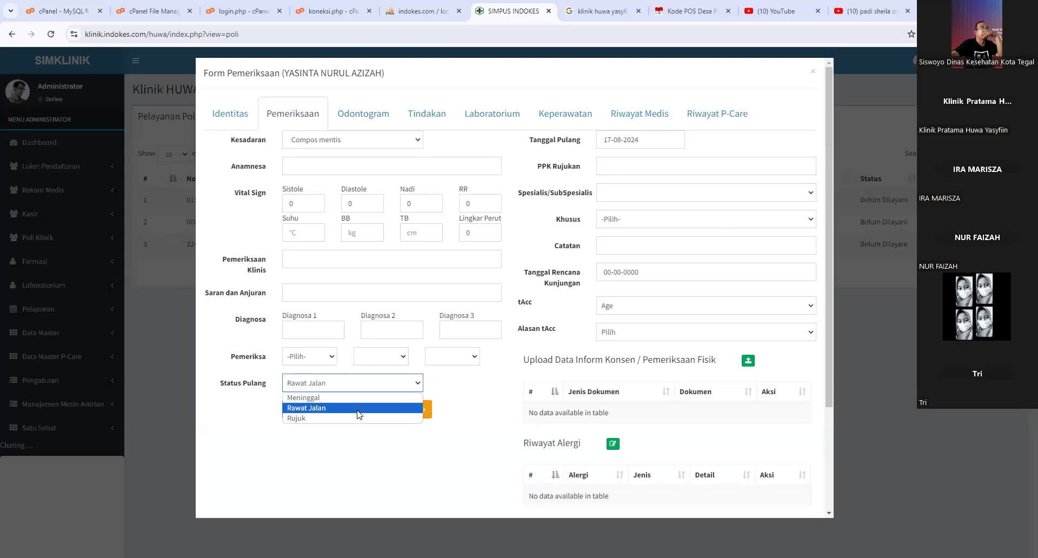
pyautogui.click(358, 409)
pyautogui.click(317, 411)
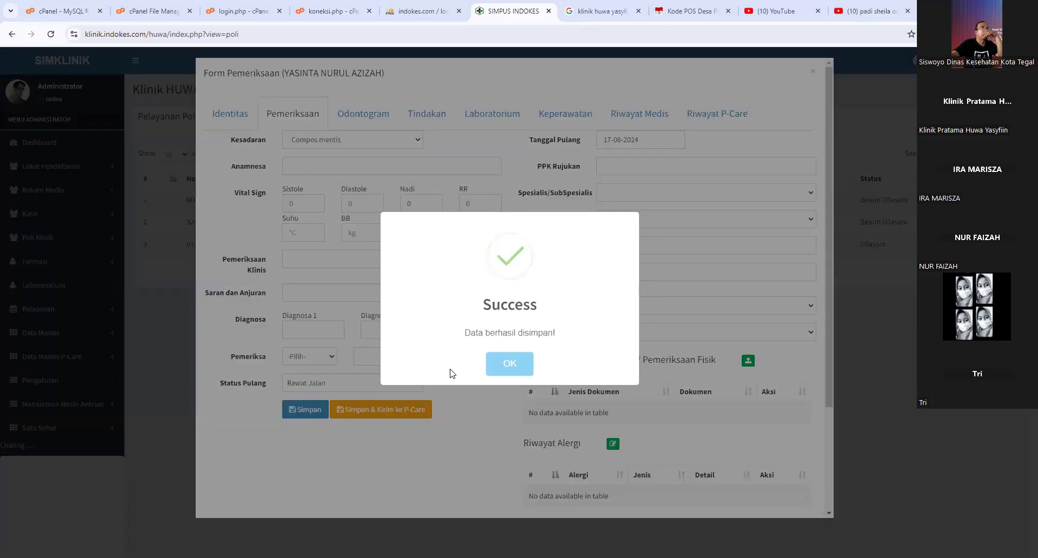
pyautogui.click(499, 361)
pyautogui.click(813, 71)
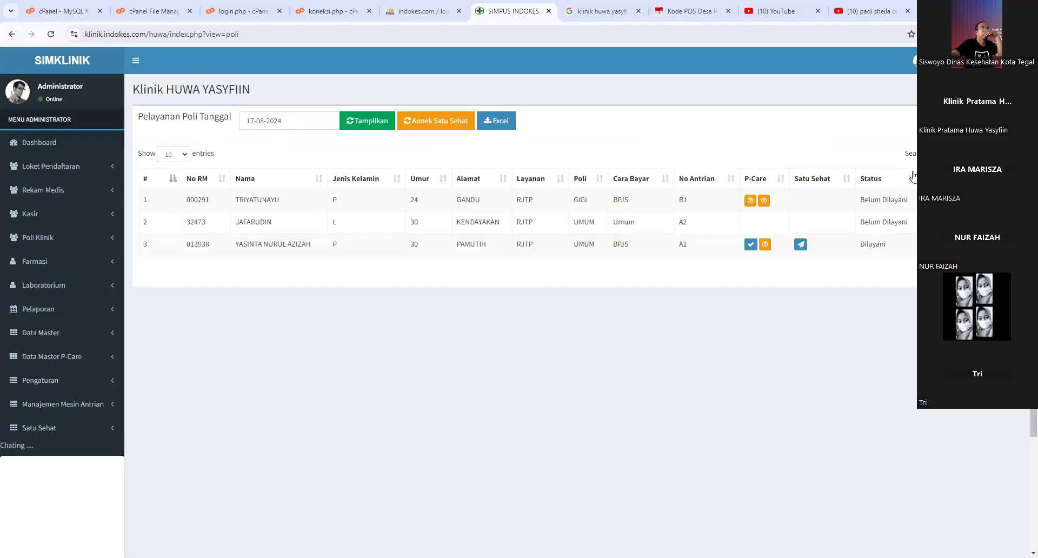
pyautogui.click(932, 201)
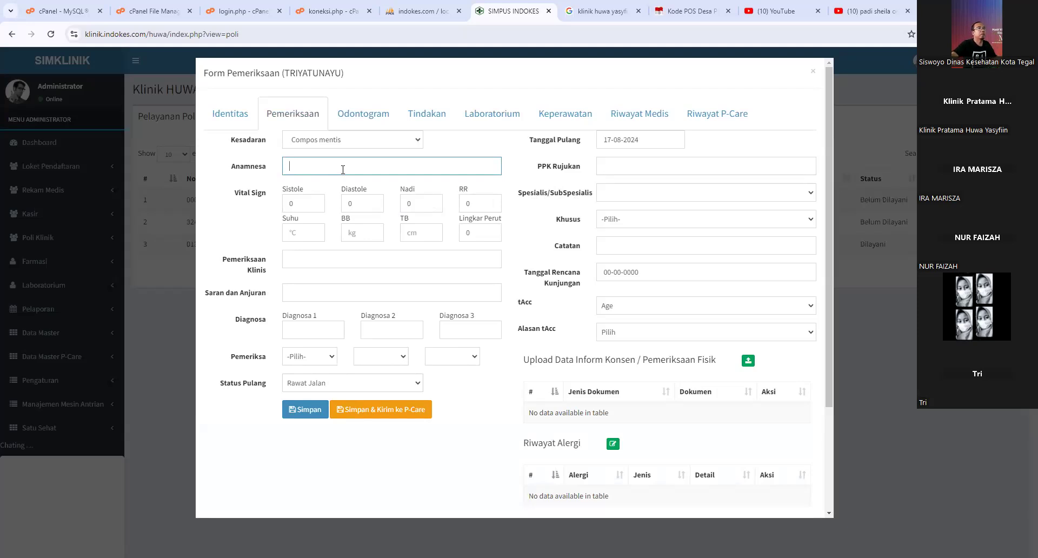
pyautogui.click(611, 311)
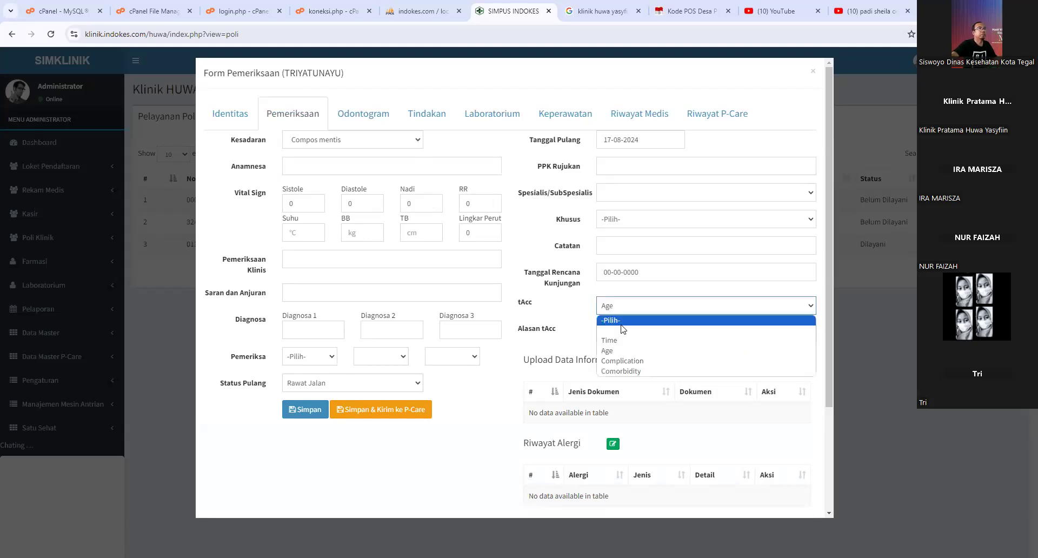
pyautogui.click(621, 325)
pyautogui.click(307, 166)
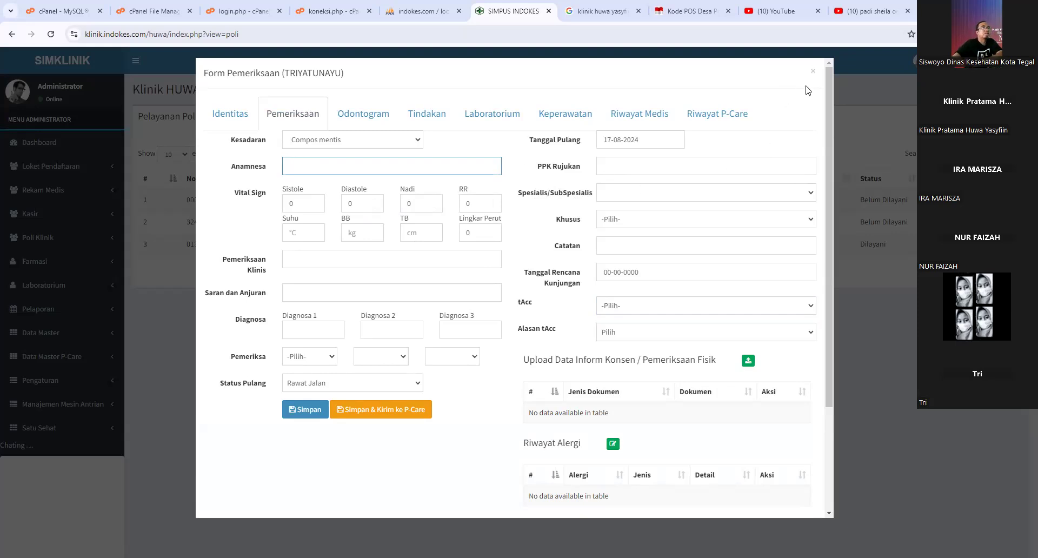
pyautogui.click(814, 75)
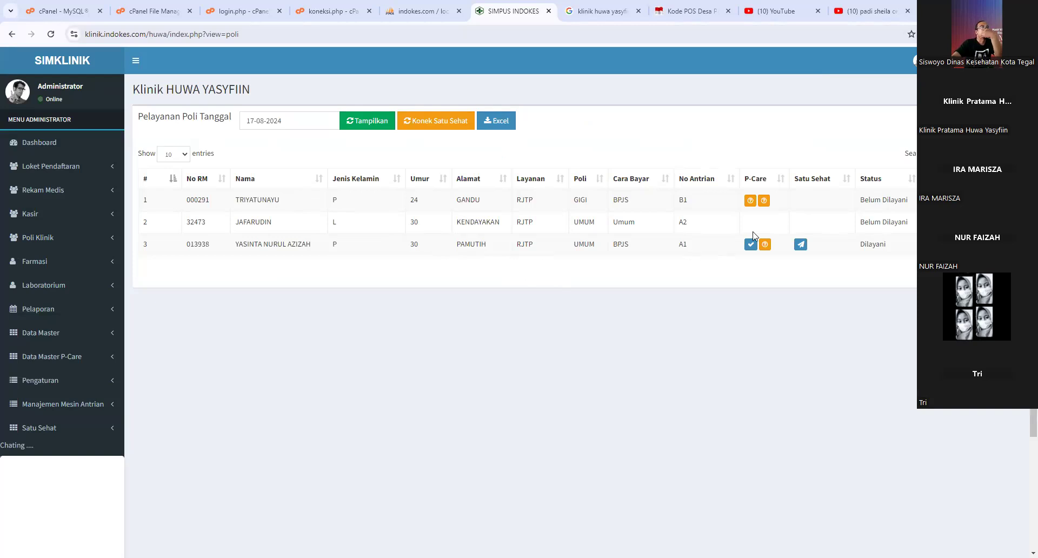
pyautogui.click(933, 244)
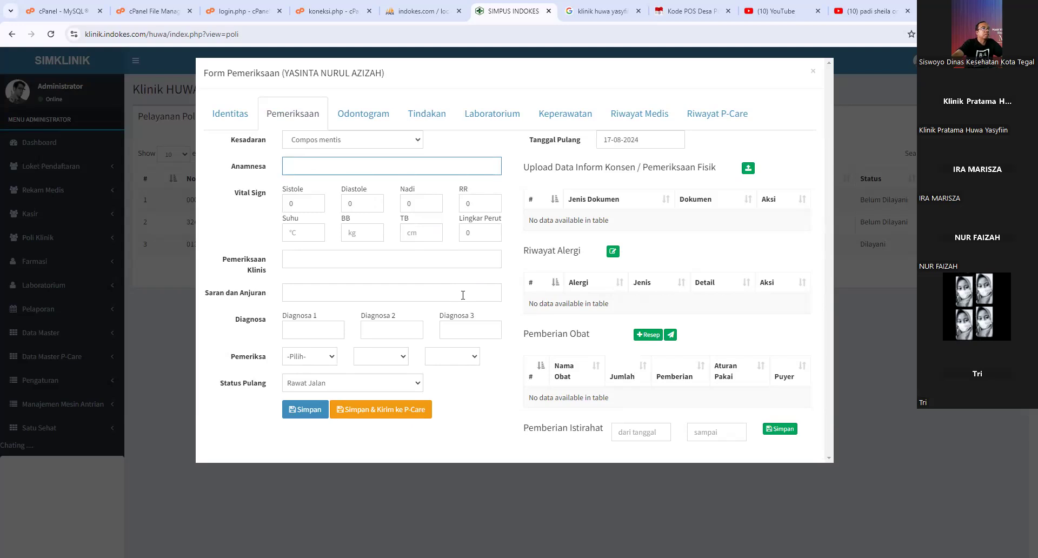
# - Keep Rawat Jalan and attempt Simpan & Kirim ke P-Care twice, blocked by the empty-Anamnesa warning
pyautogui.click(373, 387)
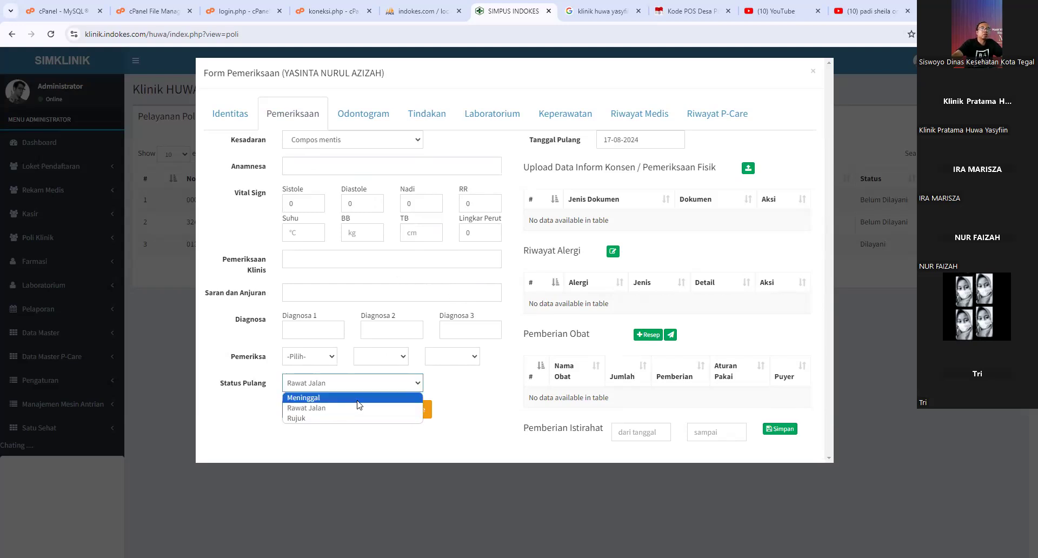
pyautogui.click(461, 416)
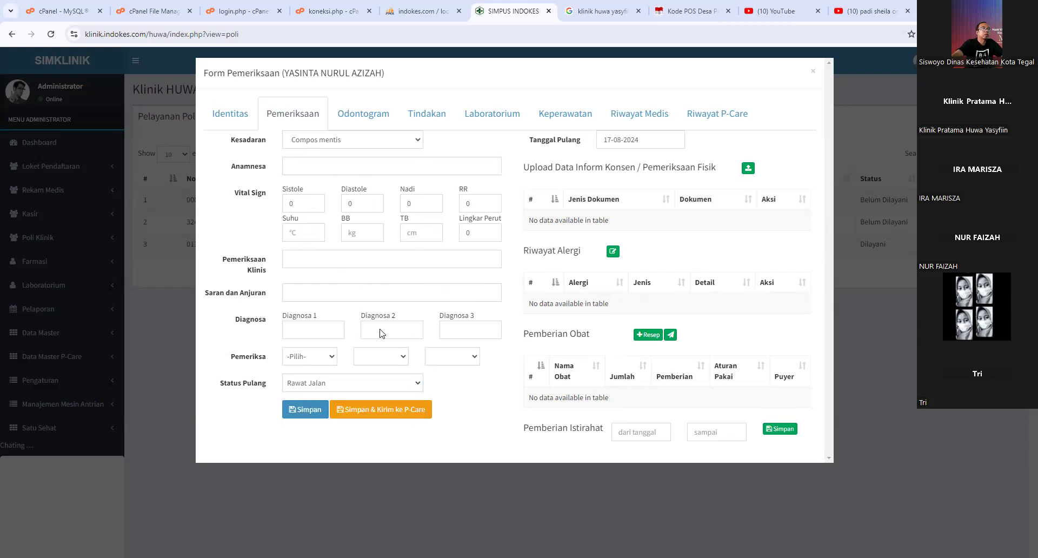
pyautogui.click(384, 409)
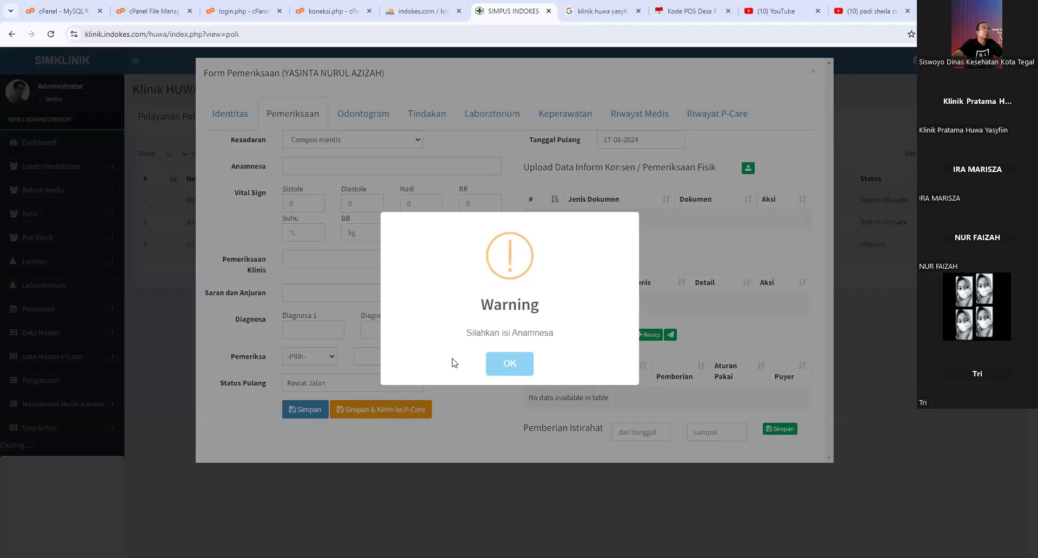
pyautogui.click(506, 365)
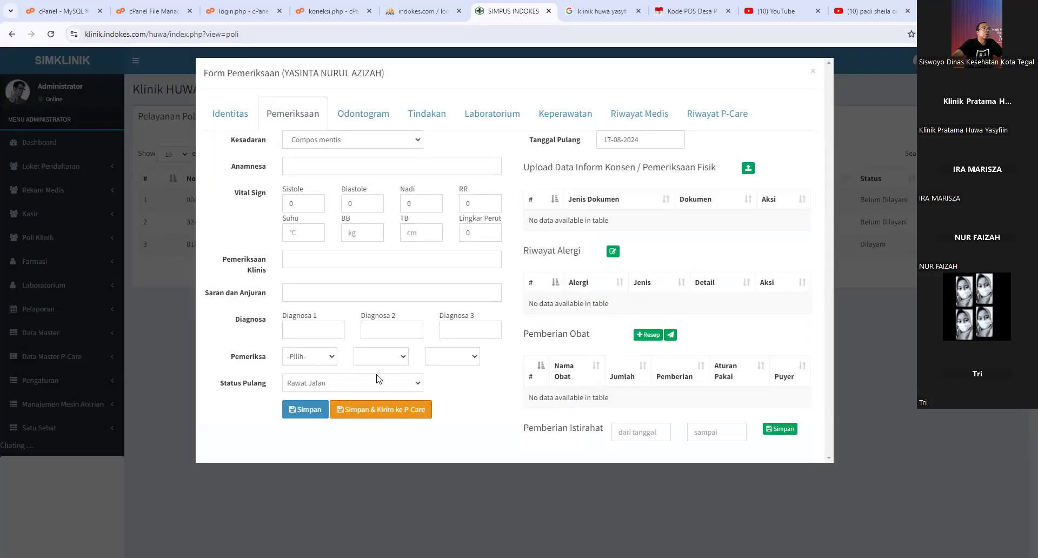
pyautogui.click(381, 412)
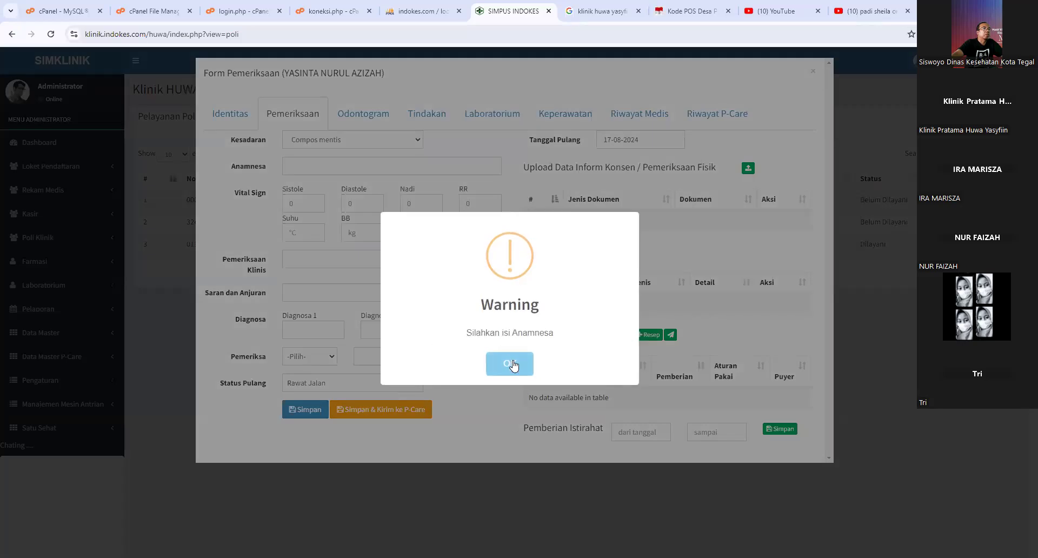
pyautogui.click(513, 365)
pyautogui.click(304, 171)
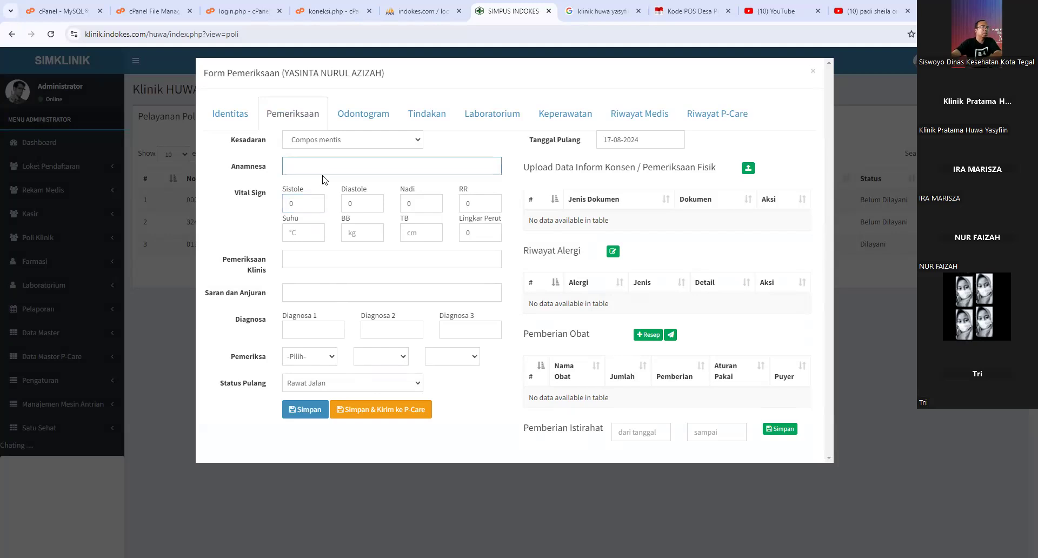
# - Enter Anamnesa 'batuk berdahak', blood pressure 120/80, pulse 88 and RR 24
pyautogui.write('batuk')
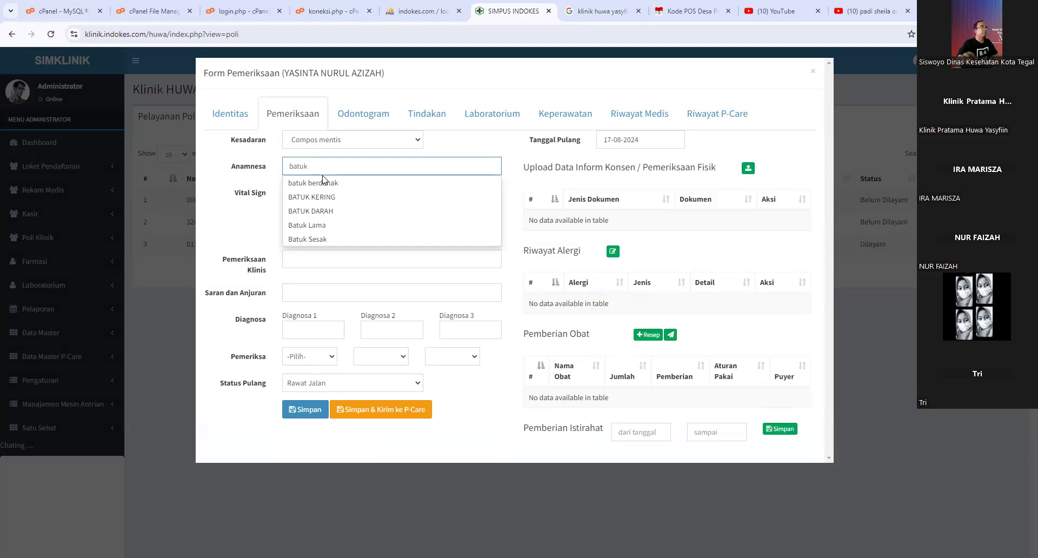
pyautogui.click(323, 183)
pyautogui.click(288, 205)
pyautogui.moveTo(287, 205); pyautogui.dragTo(312, 211)
pyautogui.write('120')
pyautogui.press('Tab')
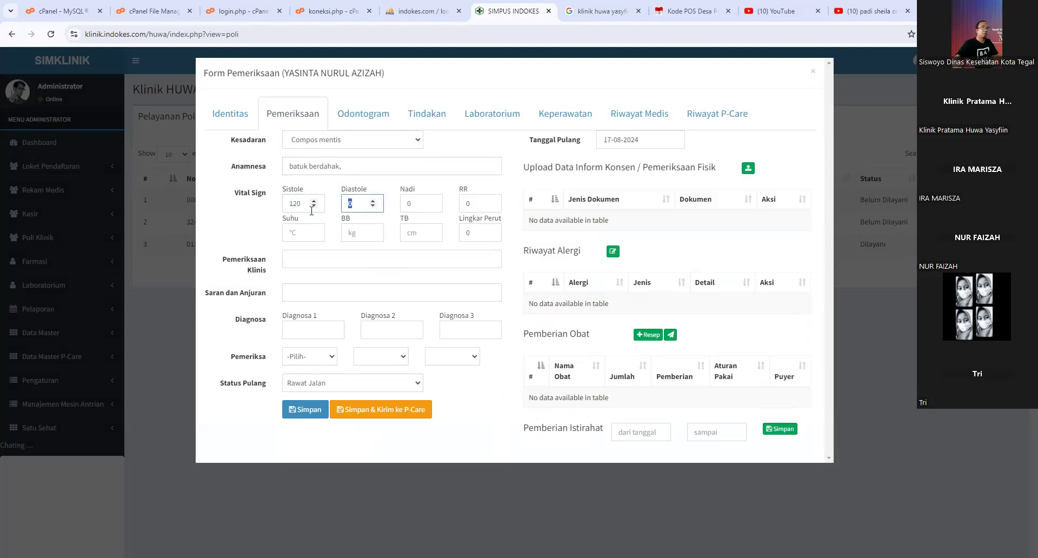
pyautogui.press('Tab')
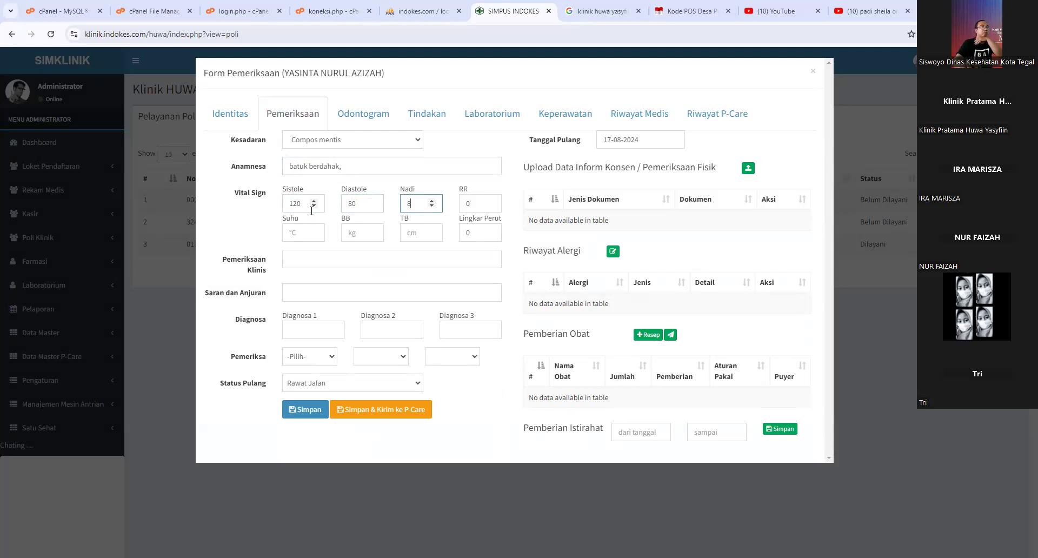
pyautogui.write('88')
pyautogui.press('Tab')
pyautogui.write('24')
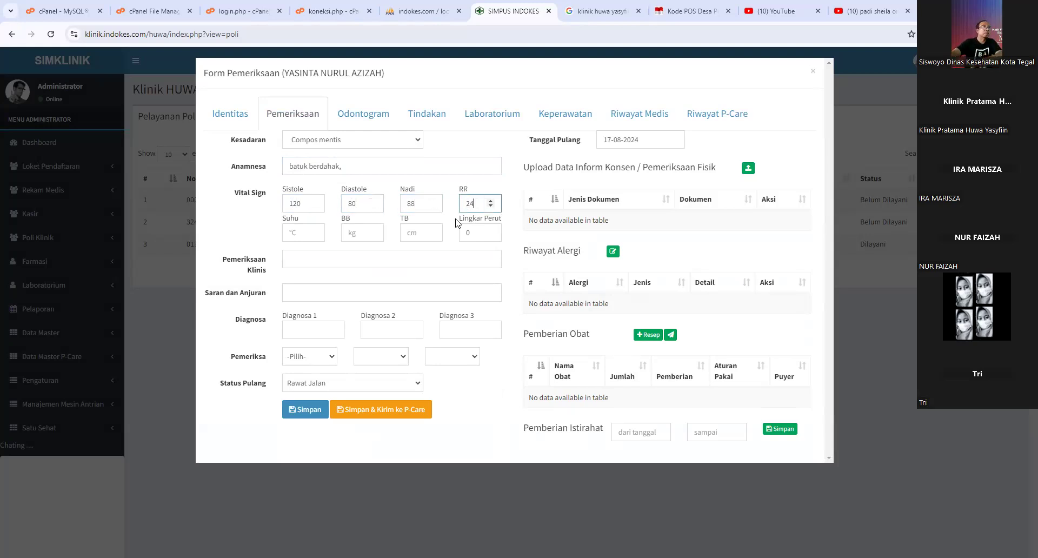
# - Fill in temperature 36, weight 50, height 158 and waist circumference 45
pyautogui.click(290, 231)
pyautogui.write('36')
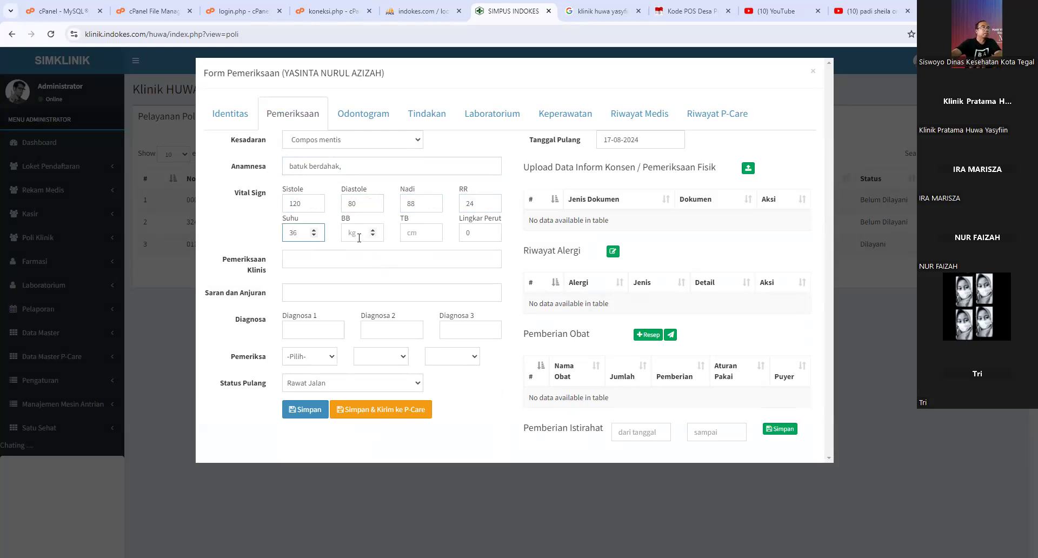
pyautogui.click(359, 238)
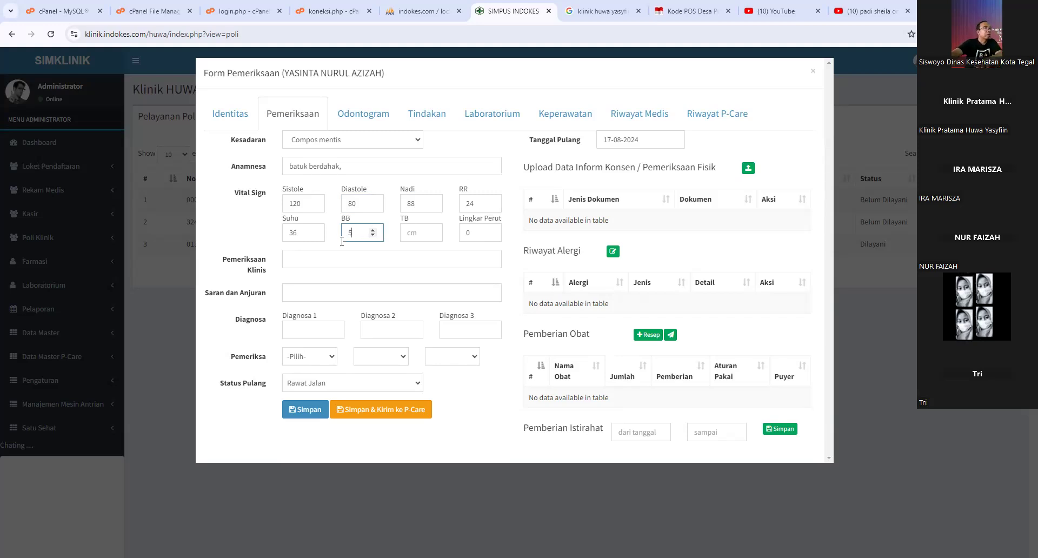
pyautogui.click(425, 234)
pyautogui.write('158')
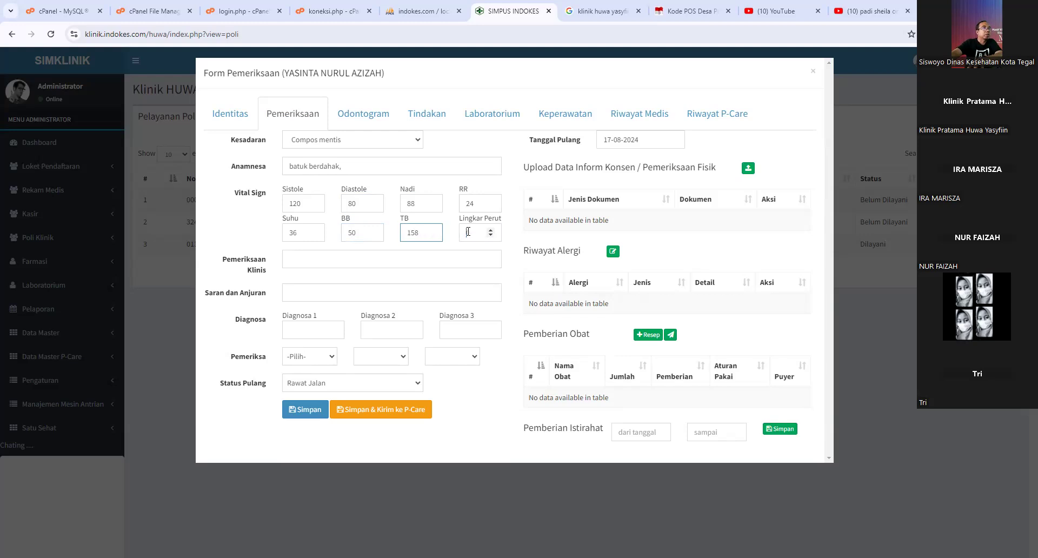
pyautogui.click(468, 233)
pyautogui.write('45')
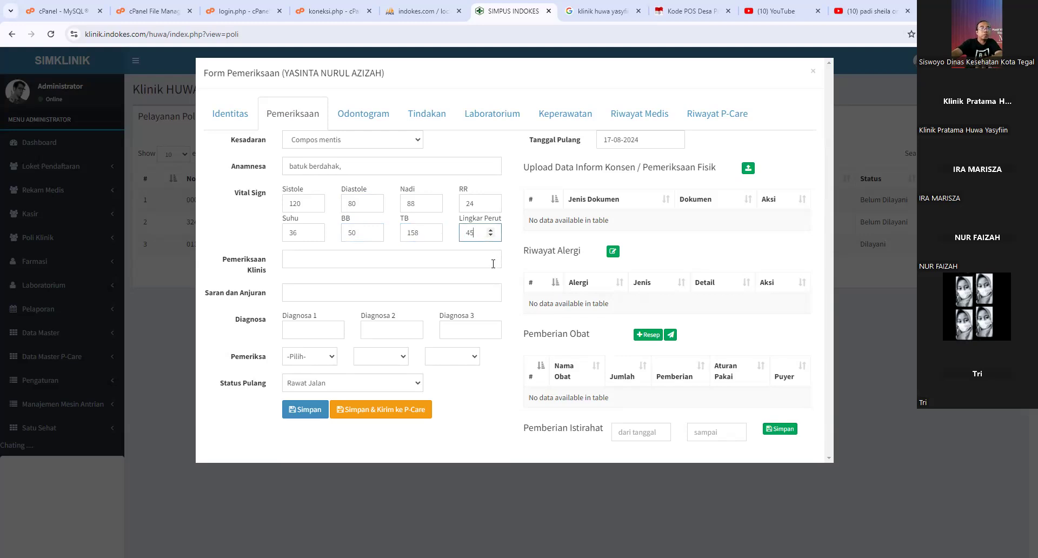
pyautogui.click(307, 329)
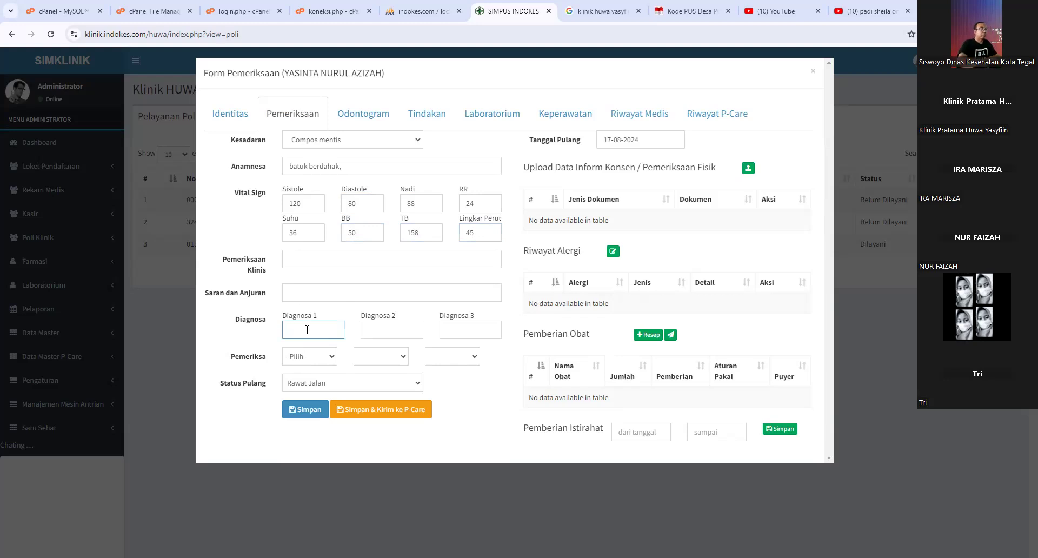
# - Set Diagnosa 1 to J00 Acute nasopharyngitis [common cold]
pyautogui.write('ispa')
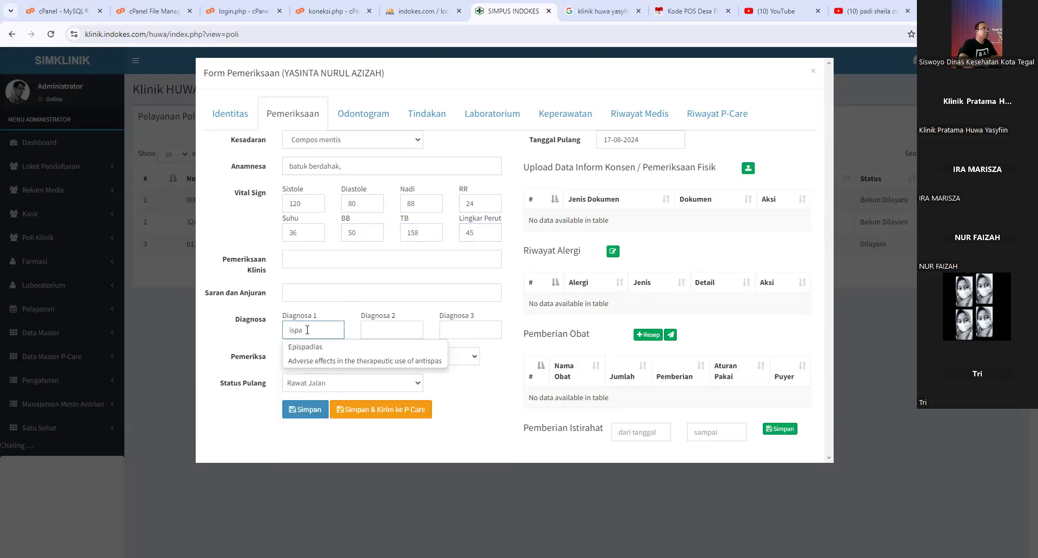
pyautogui.press('BackSpace')
pyautogui.press('BackSpace')
pyautogui.press('BackSpace')
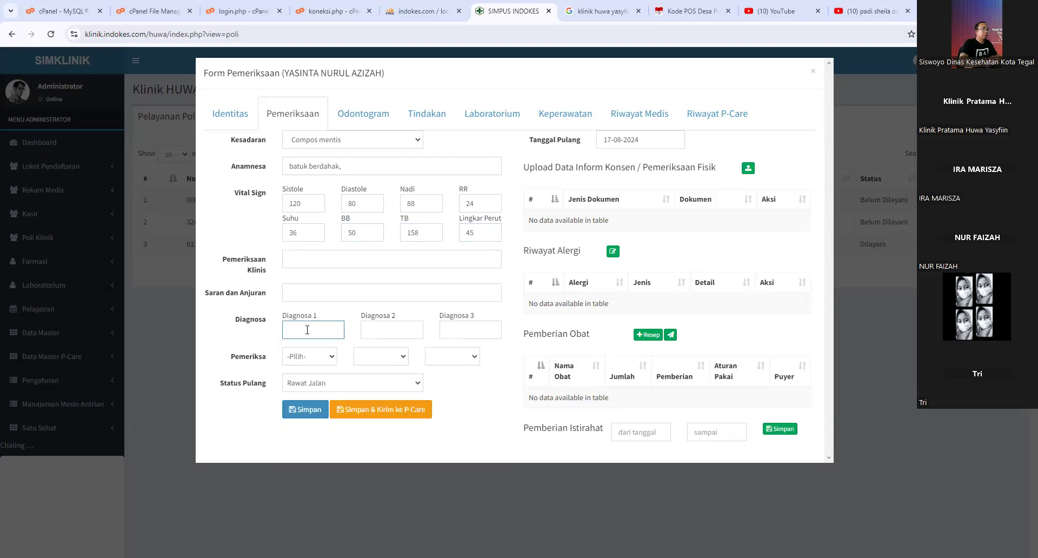
pyautogui.write('j')
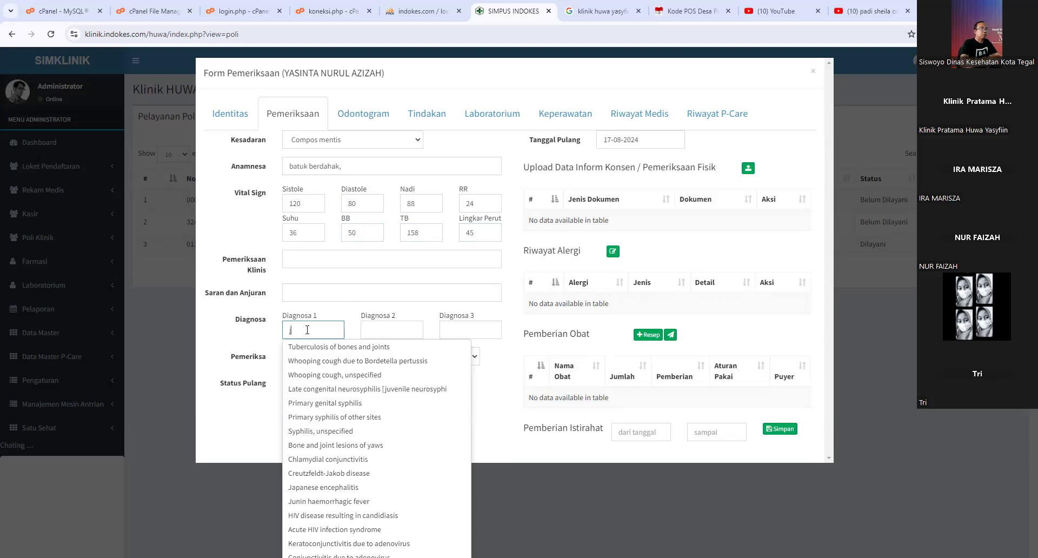
pyautogui.write('00')
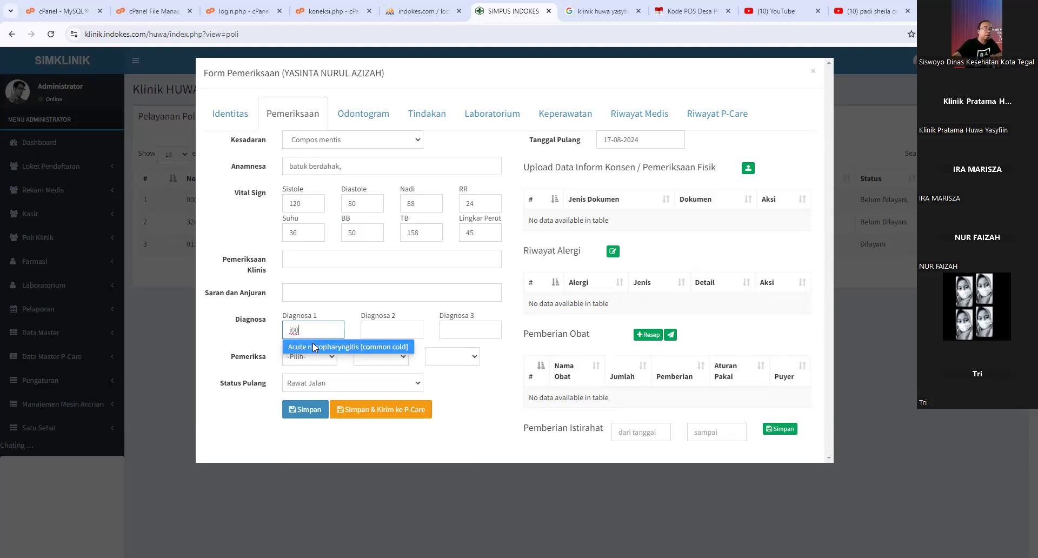
pyautogui.click(313, 347)
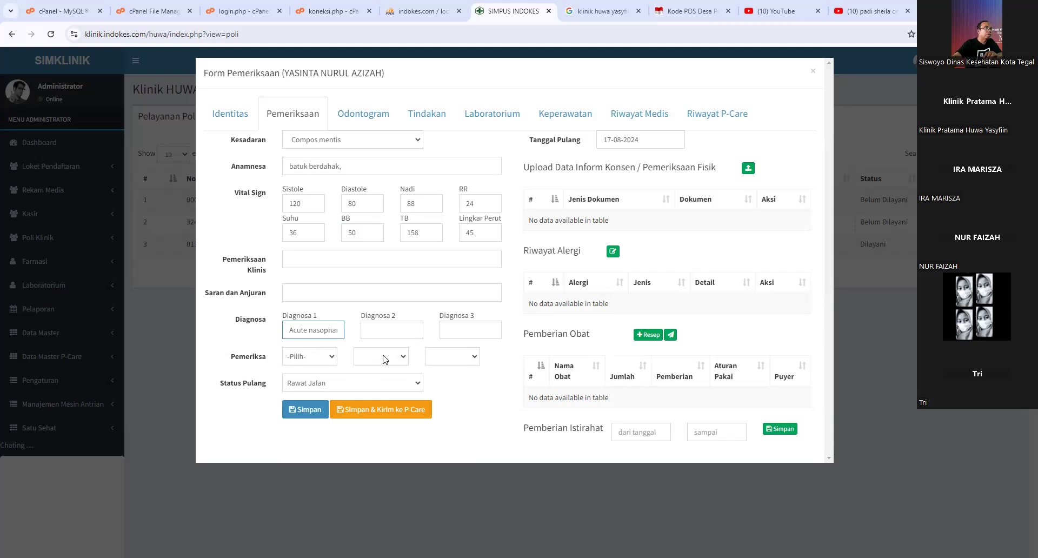
# - Choose the examiner and save the exam to SIMPUS and P-Care
pyautogui.click(333, 360)
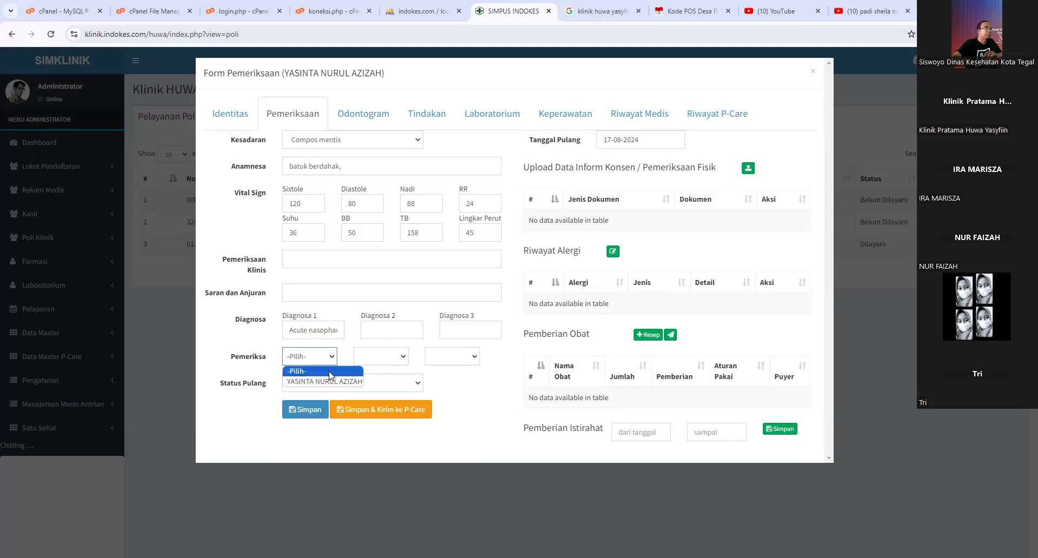
pyautogui.click(329, 383)
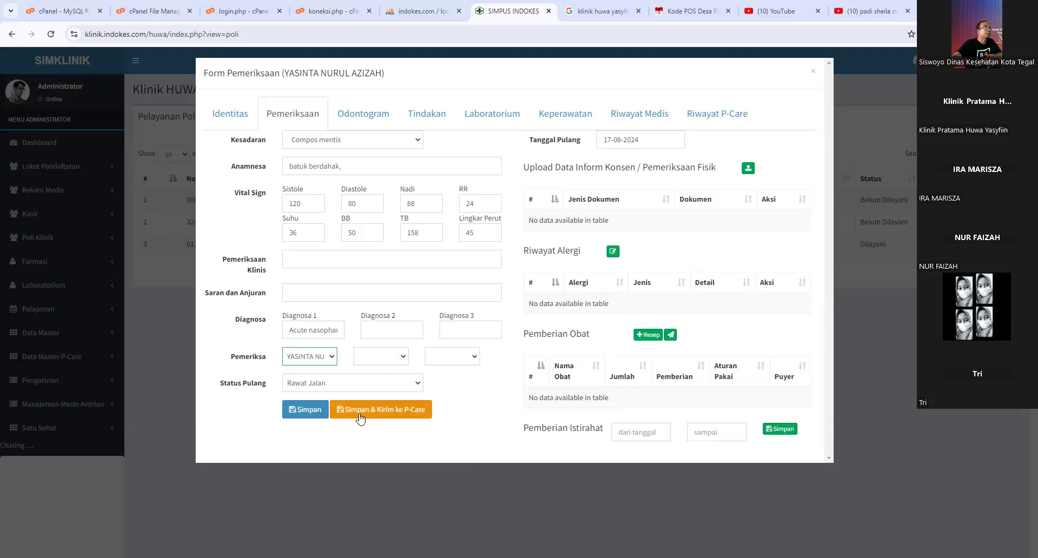
pyautogui.click(361, 418)
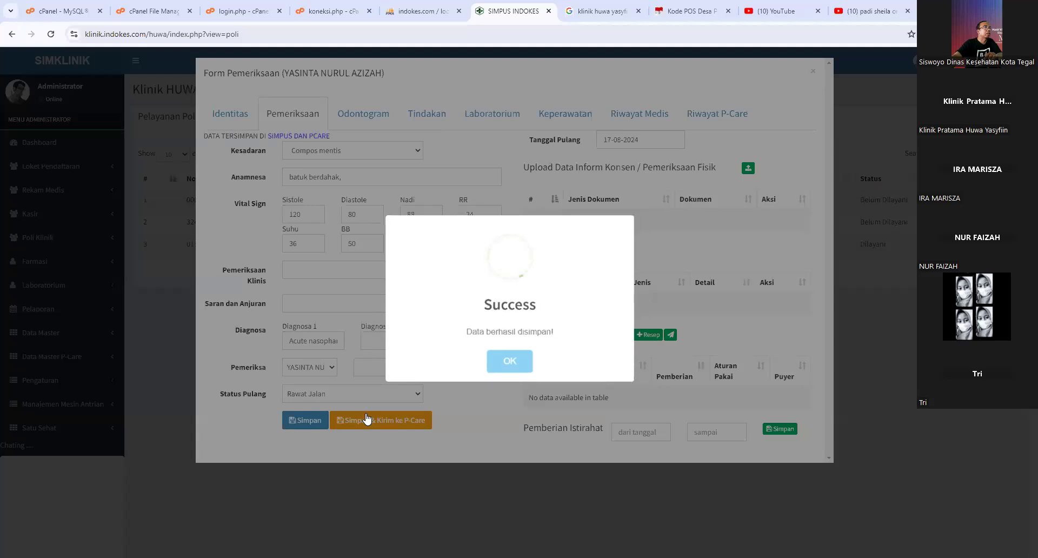
# - Acknowledge the Success message and close the exam form back to the 17-08-2024 poli list
pyautogui.click(495, 370)
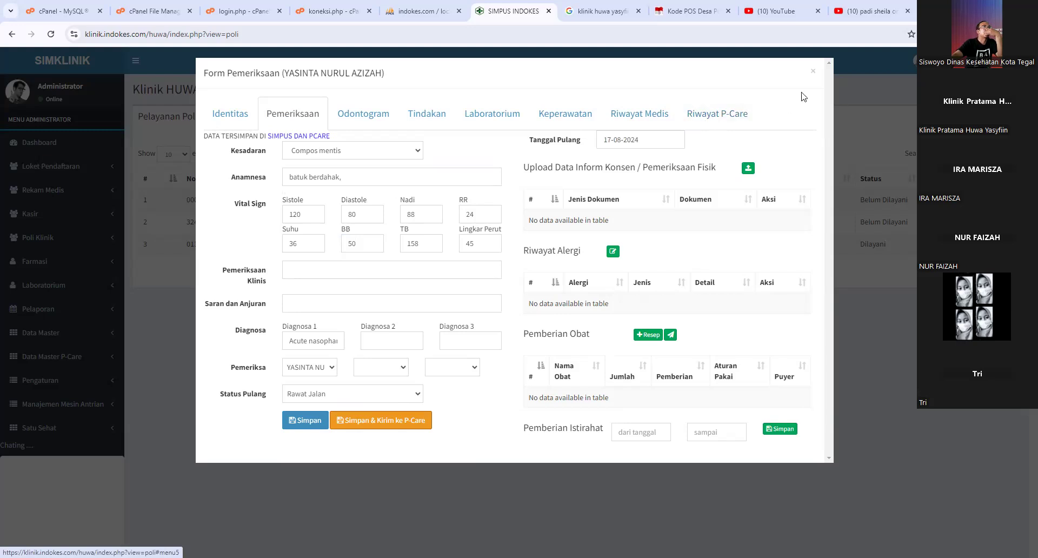
pyautogui.click(815, 72)
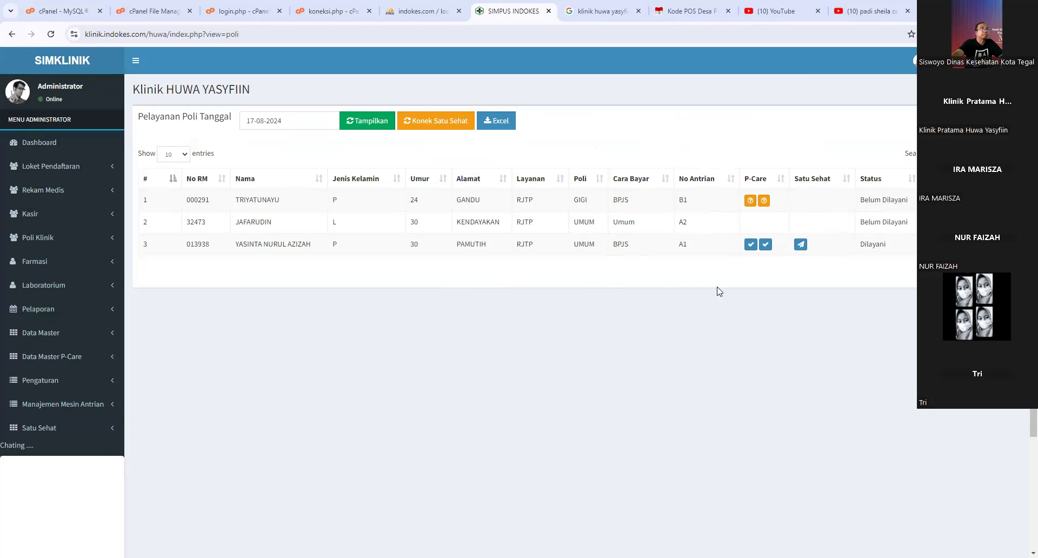
# - Open Satu Sehat > Pelayanan from the sidebar to view the 17-08-2024 sending queue
pyautogui.click(64, 431)
pyautogui.click(57, 448)
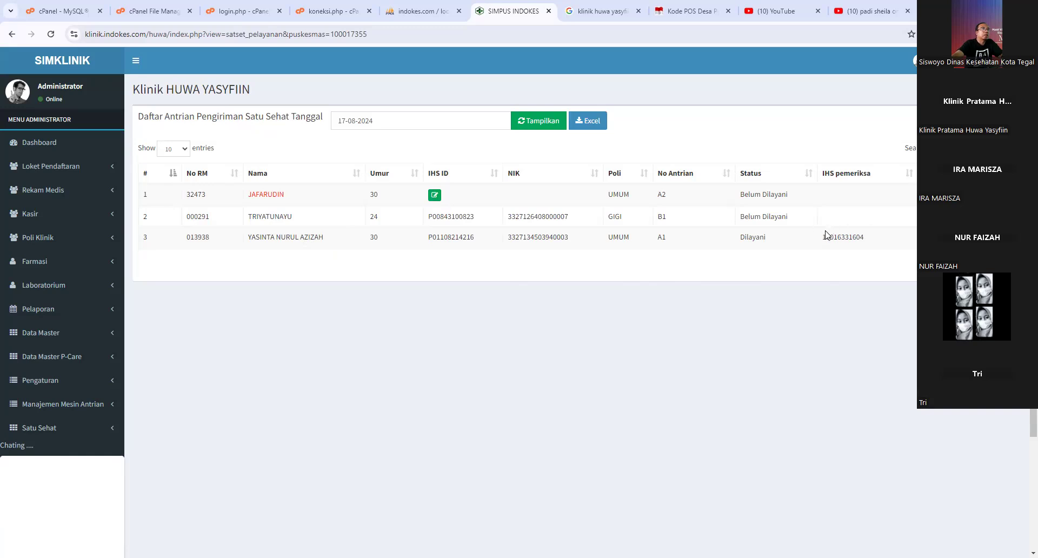
pyautogui.doubleClick(843, 237)
pyautogui.moveTo(740, 241); pyautogui.dragTo(871, 241)
pyautogui.click(465, 123)
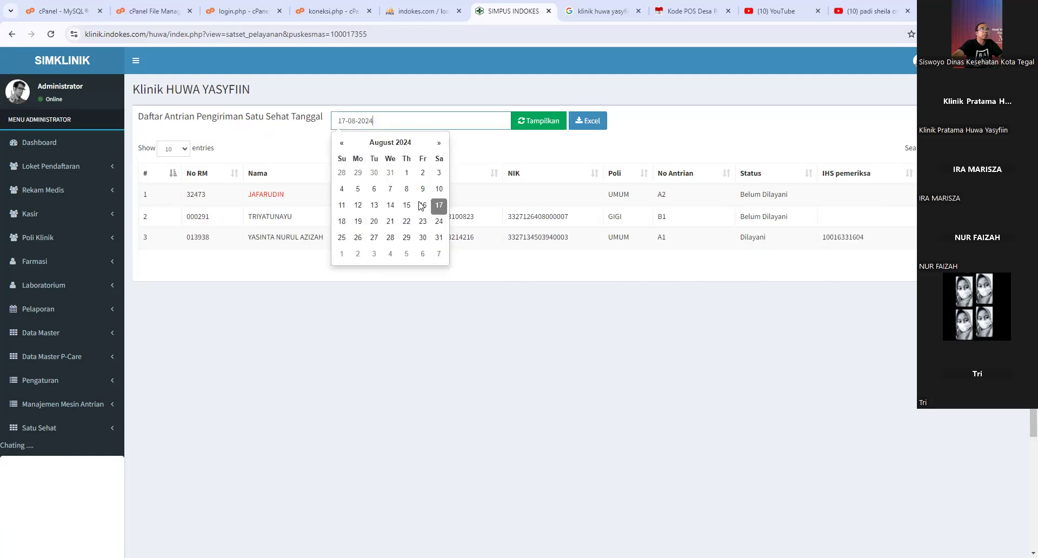
pyautogui.click(421, 208)
pyautogui.click(525, 120)
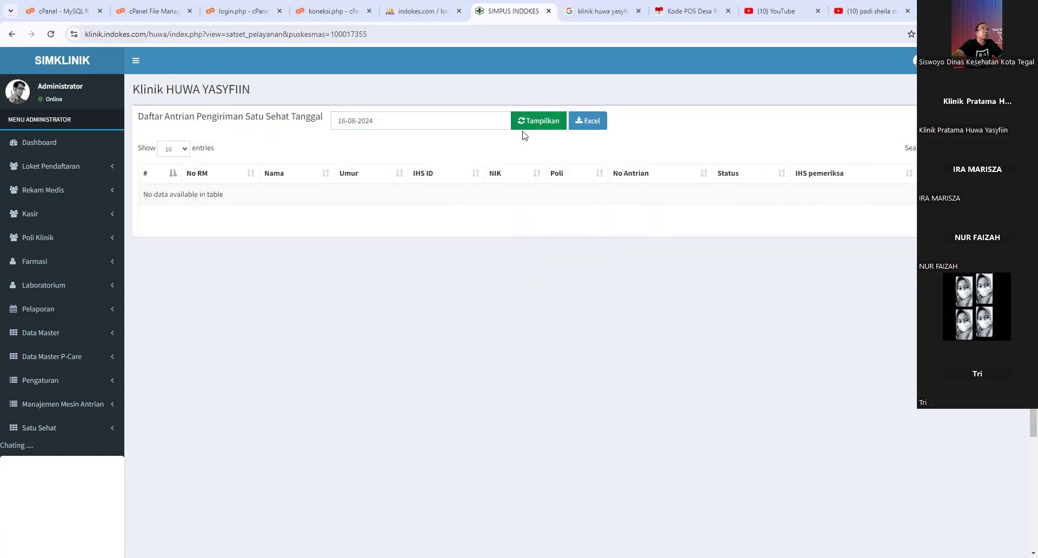
pyautogui.click(450, 120)
pyautogui.click(387, 208)
pyautogui.click(523, 123)
pyautogui.click(469, 121)
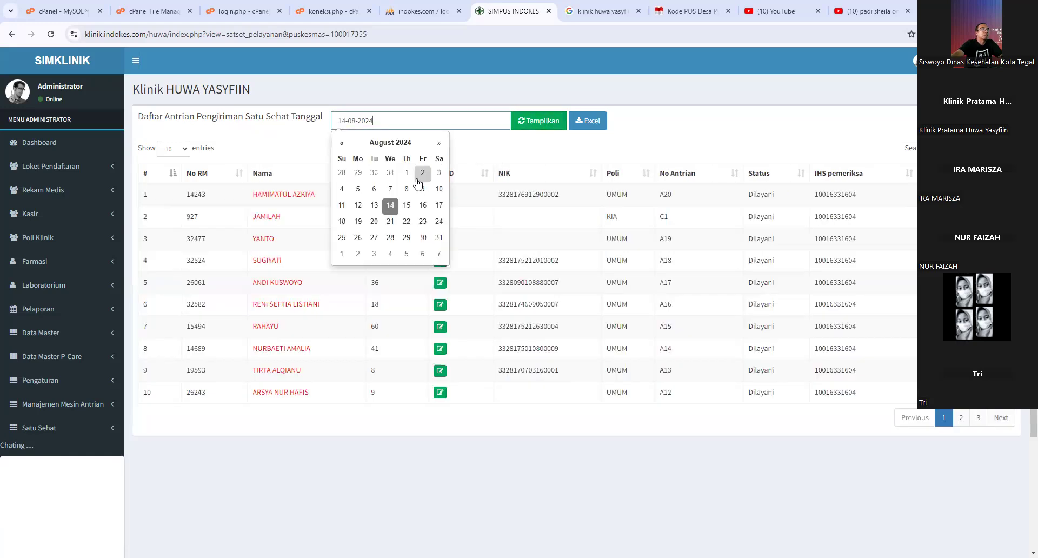
pyautogui.click(406, 205)
pyautogui.click(523, 123)
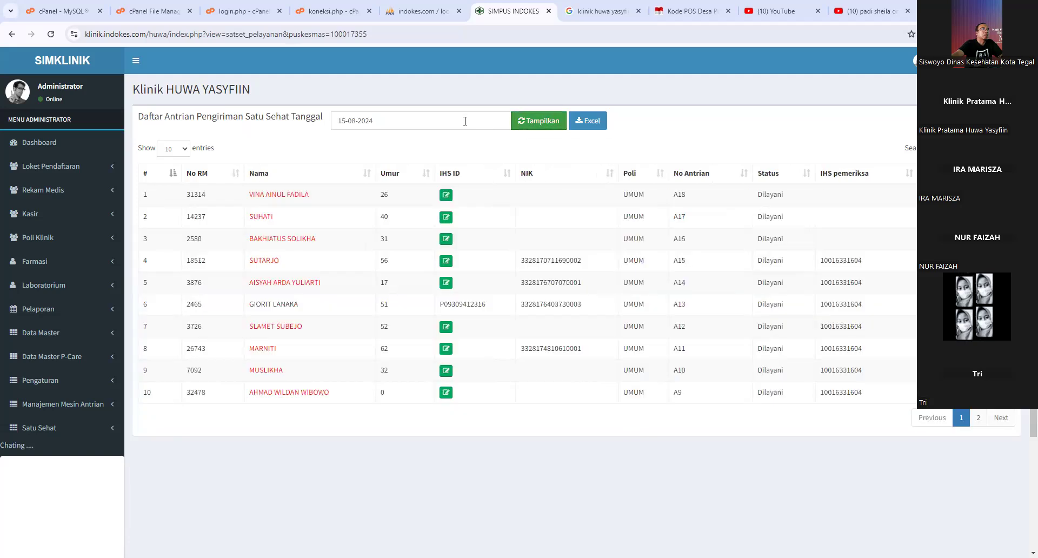
pyautogui.click(465, 121)
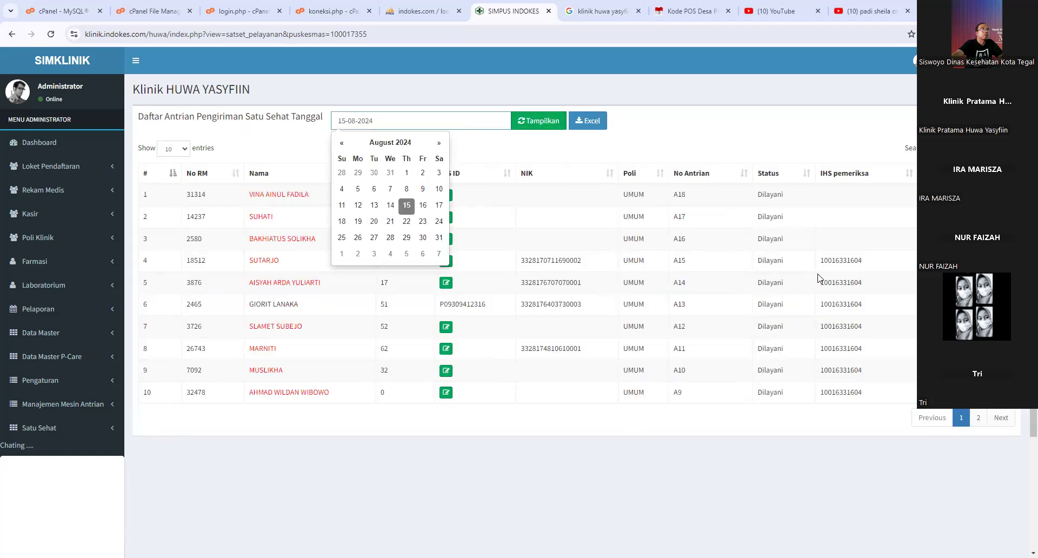
pyautogui.click(439, 205)
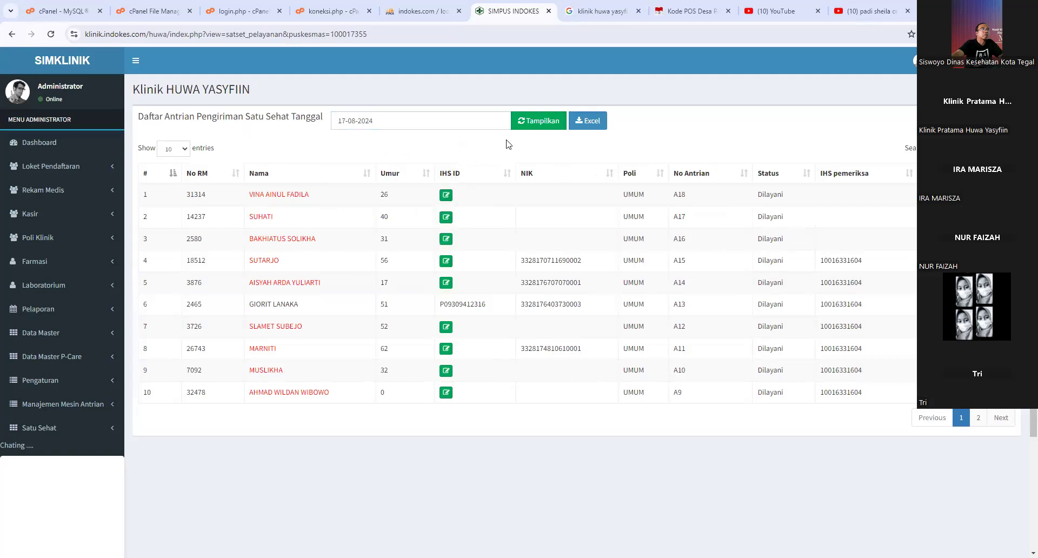
pyautogui.click(532, 124)
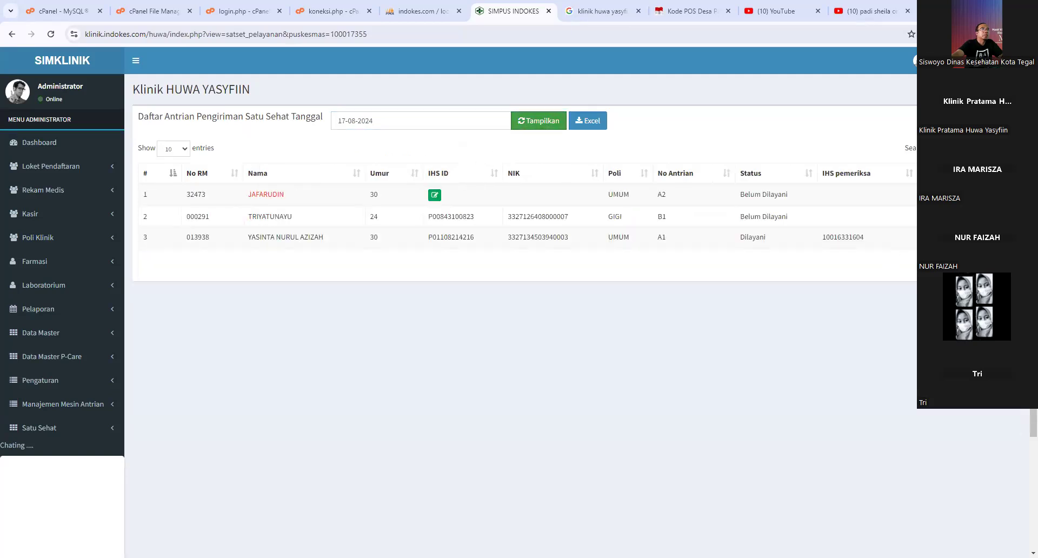
# - Dismiss the three 'Berhasil kirim satu sehat' alerts and open a new browser tab
pyautogui.click(615, 103)
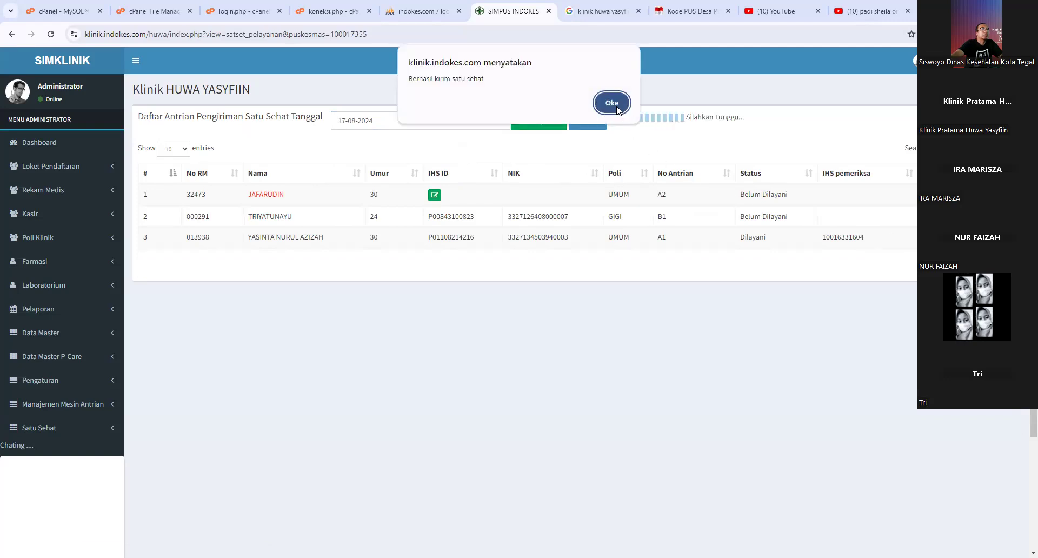
pyautogui.click(616, 103)
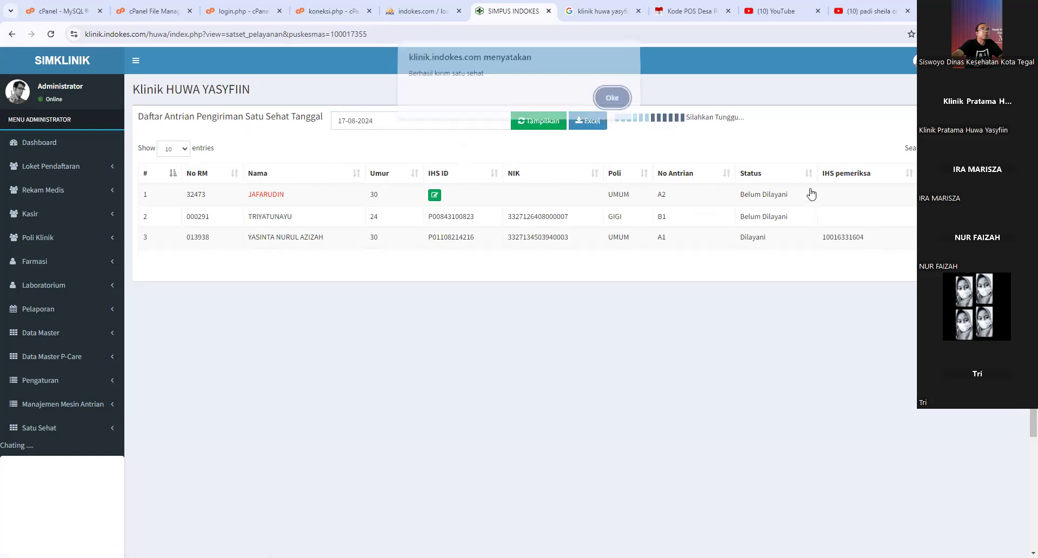
pyautogui.press('Return')
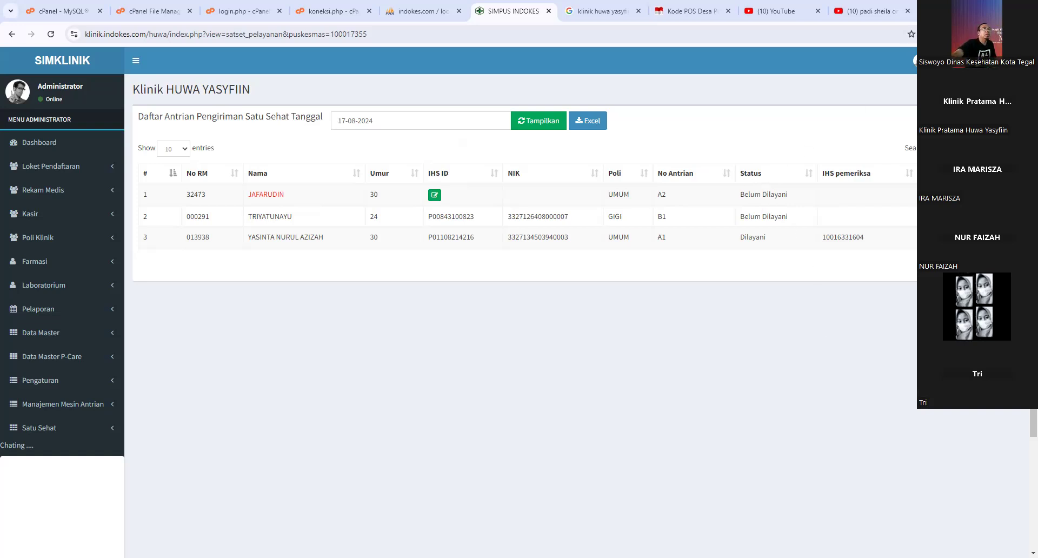
pyautogui.hotkey('ctrl', 't')
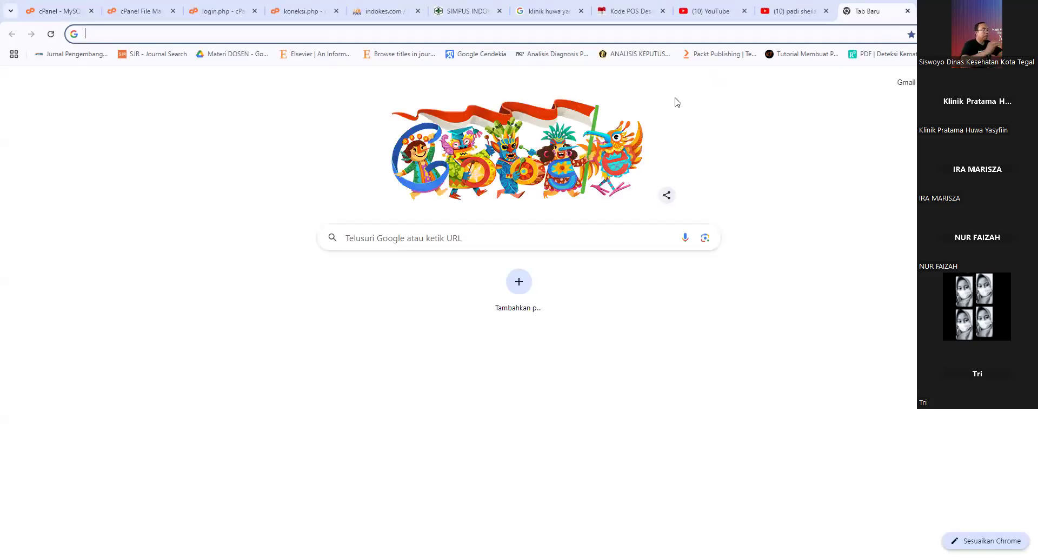
# - Load satusehat.kemkes.go.id/data and scroll down to the interactive dashboard showing 403 Forbidden
pyautogui.write('satusehat.kemkes.go.id/data')
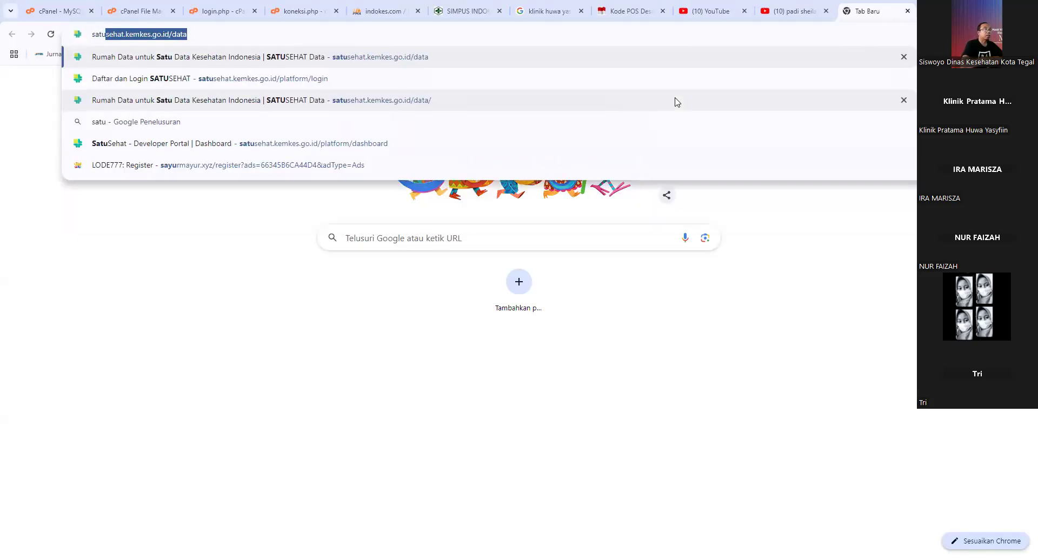
pyautogui.press('Return')
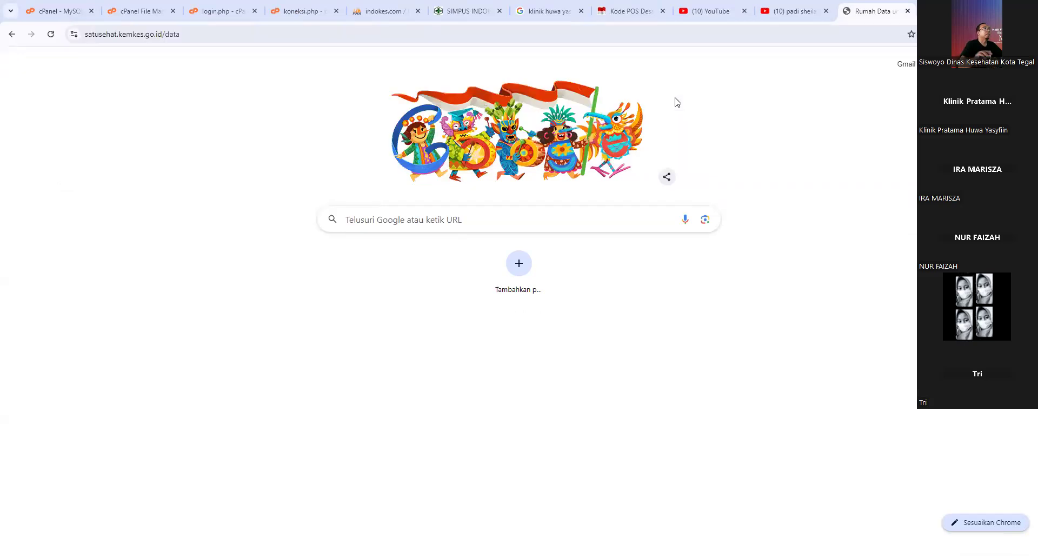
pyautogui.scroll(-2, 659, 223)
pyautogui.scroll(-5, 659, 218)
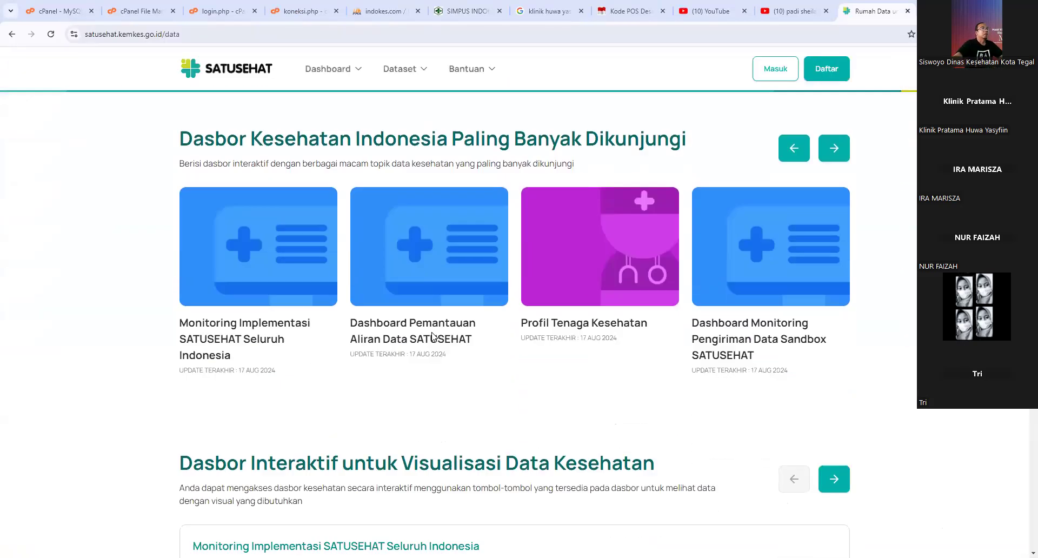
pyautogui.scroll(-2, 292, 302)
pyautogui.scroll(-3, 378, 330)
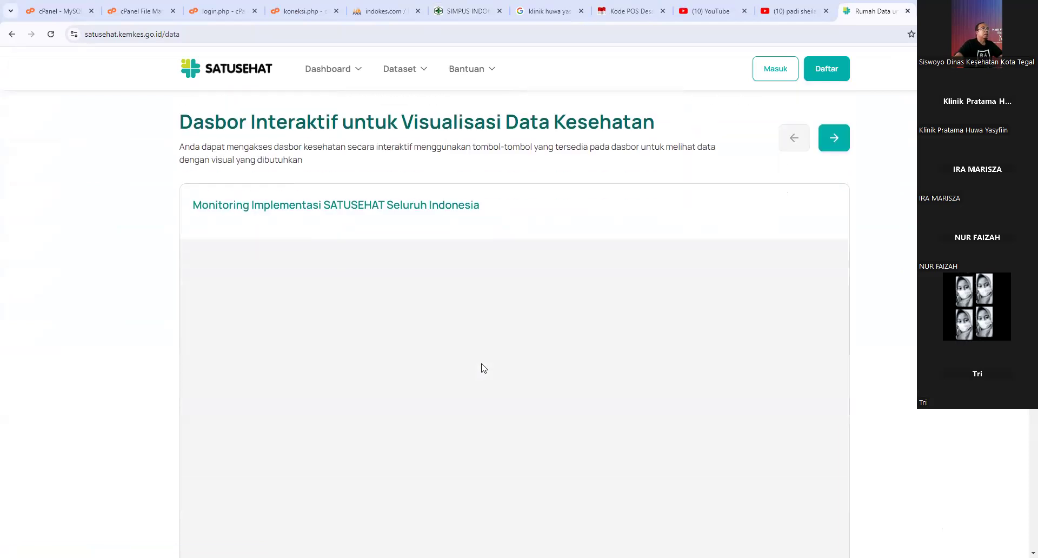
pyautogui.scroll(-3, 504, 352)
# - Return to the dashboard cards and open Monitoring Implementasi SATUSEHAT Seluruh Indonesia
pyautogui.scroll(3, 504, 351)
pyautogui.scroll(-1, 506, 347)
pyautogui.scroll(-3, 505, 347)
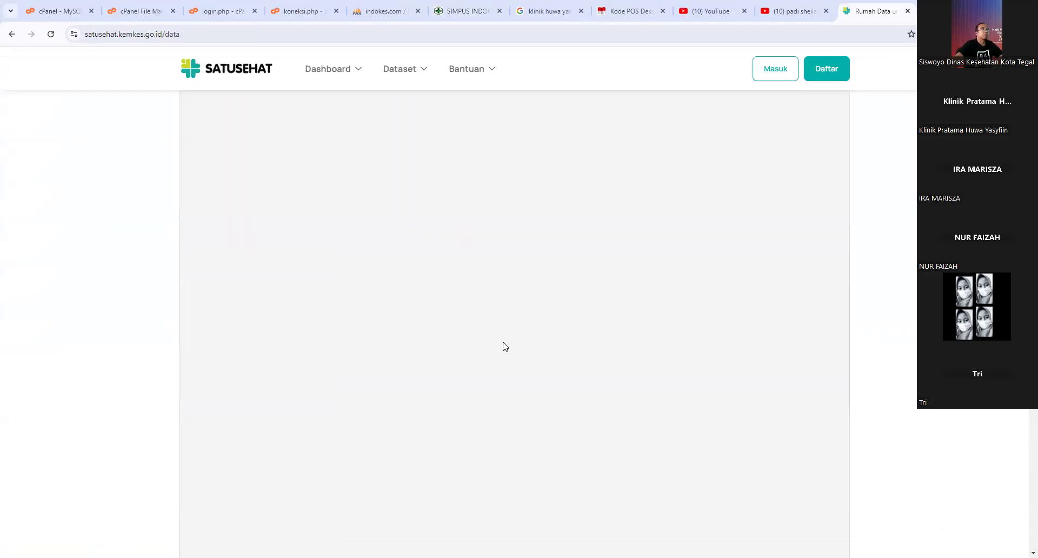
pyautogui.scroll(-5, 505, 345)
pyautogui.scroll(3, 505, 345)
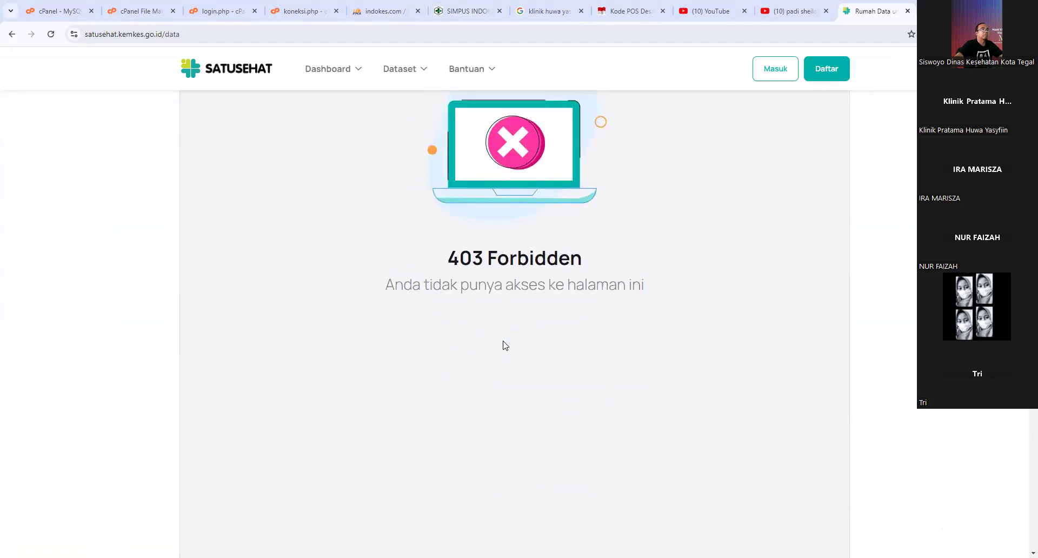
pyautogui.scroll(5, 505, 345)
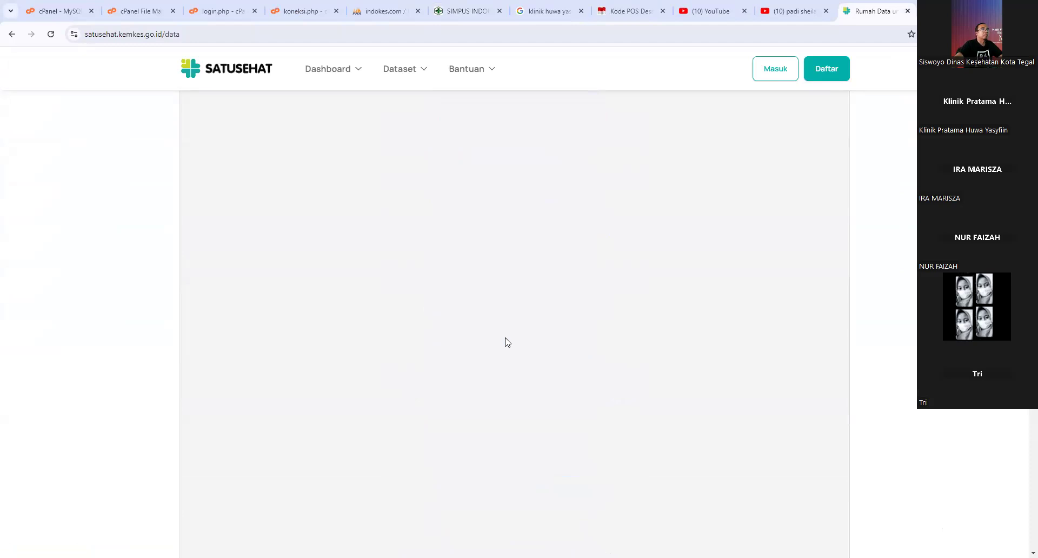
pyautogui.scroll(10, 413, 315)
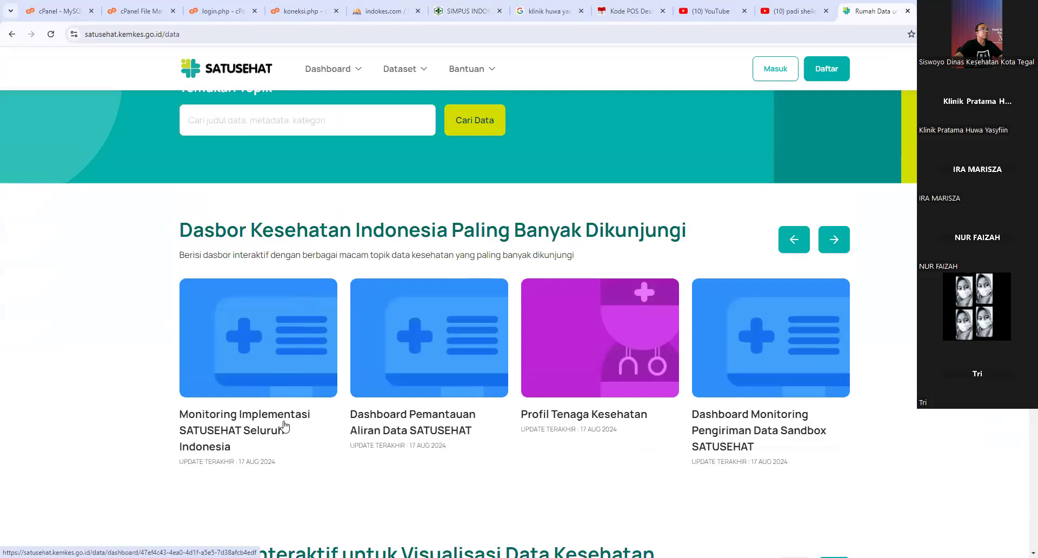
pyautogui.click(260, 430)
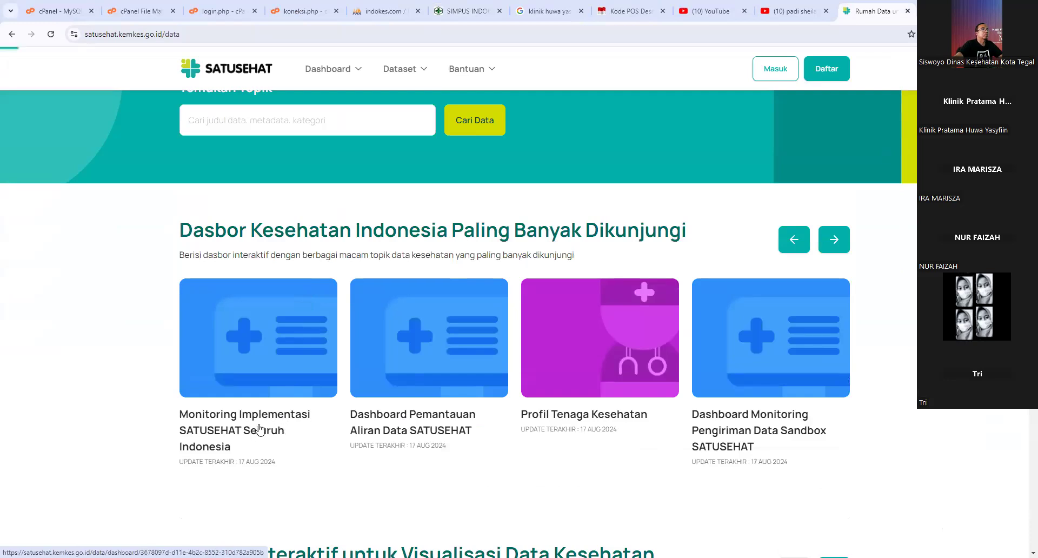
# - Scroll down through the Monitoring Implementasi dashboard's facility figures and tables
pyautogui.scroll(-4, 270, 429)
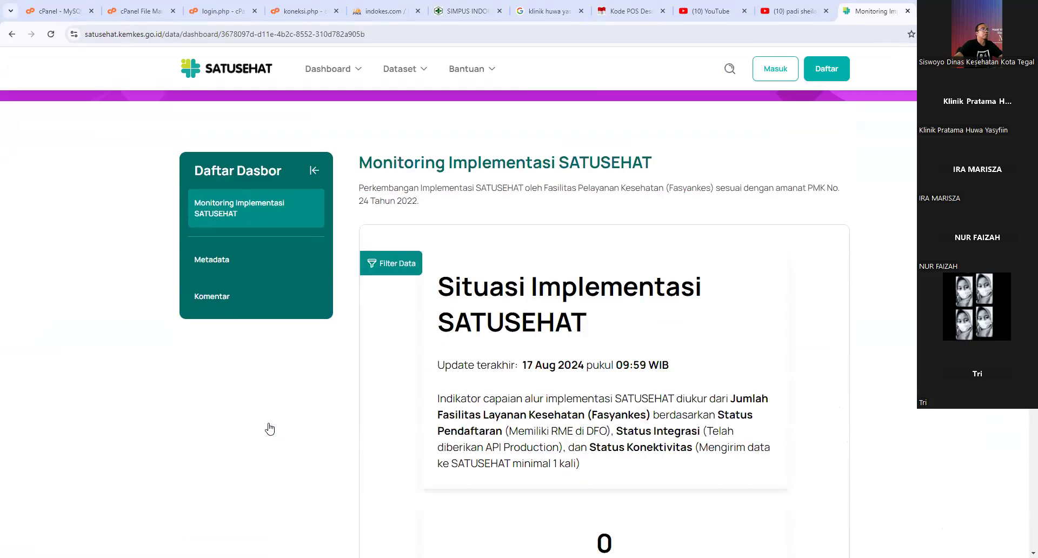
pyautogui.scroll(-4, 269, 429)
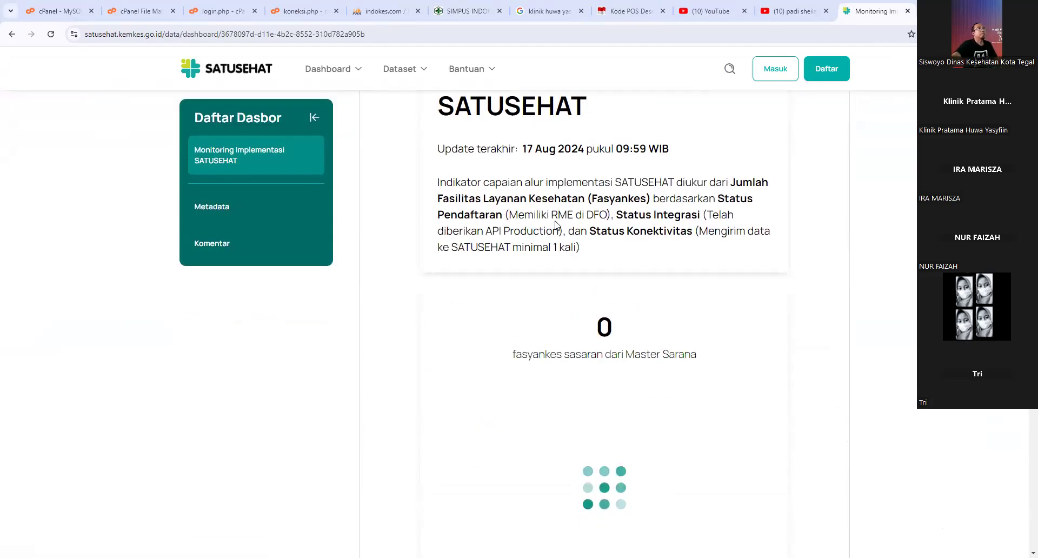
pyautogui.scroll(-1, 551, 230)
pyautogui.scroll(-3, 551, 235)
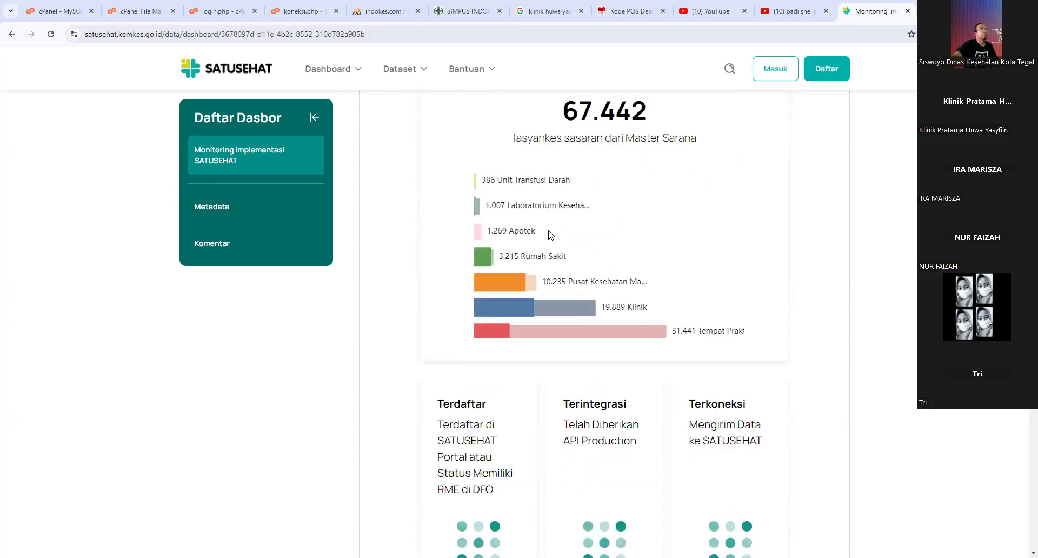
pyautogui.scroll(-10, 550, 234)
pyautogui.scroll(-20, 568, 278)
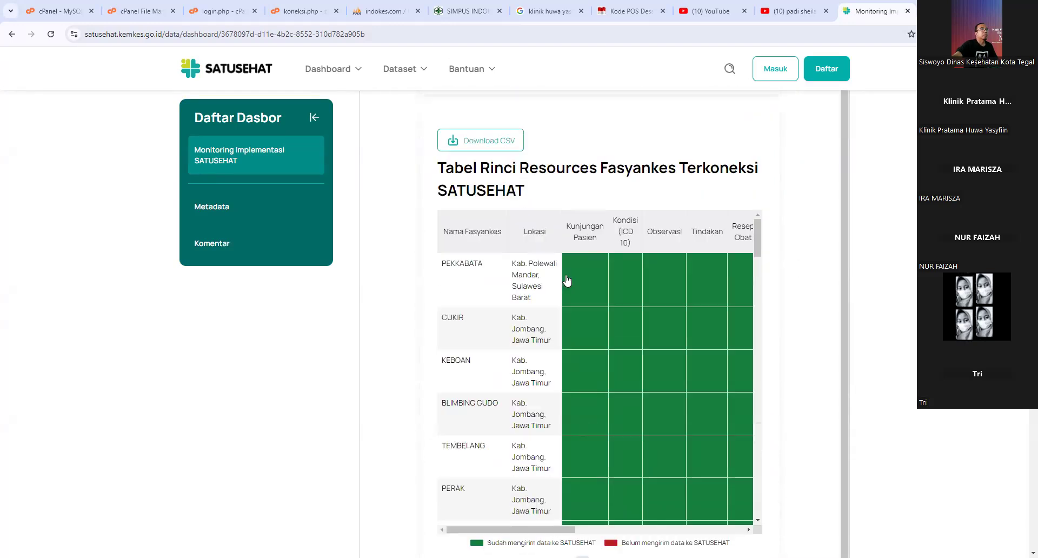
pyautogui.scroll(-10, 568, 280)
pyautogui.scroll(-5, 822, 350)
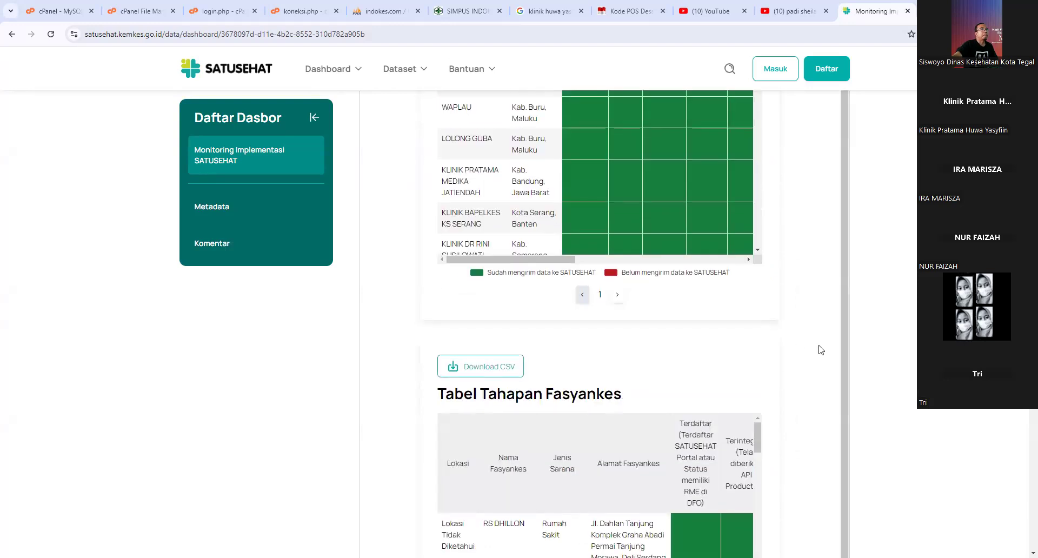
pyautogui.scroll(-20, 821, 352)
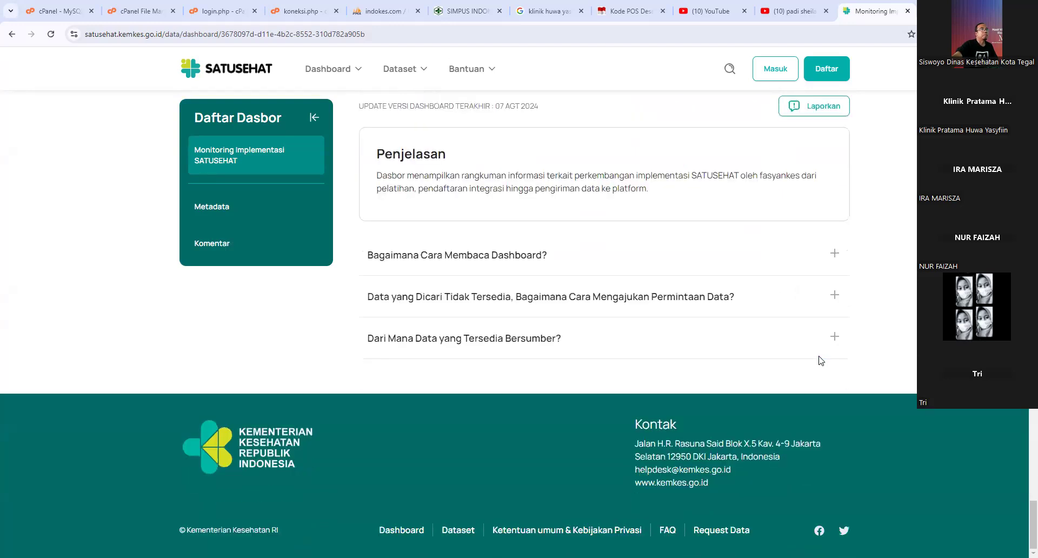
# - Return to the top of the dashboard and bring up its data filters
pyautogui.scroll(9, 822, 361)
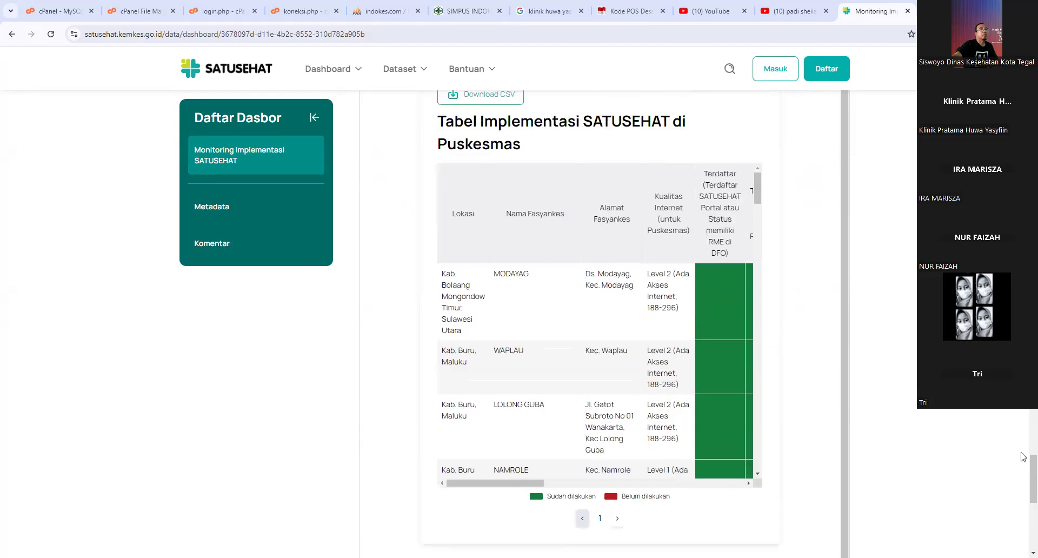
pyautogui.scroll(15, 1024, 457)
pyautogui.scroll(15, 600, 324)
pyautogui.scroll(15, 601, 324)
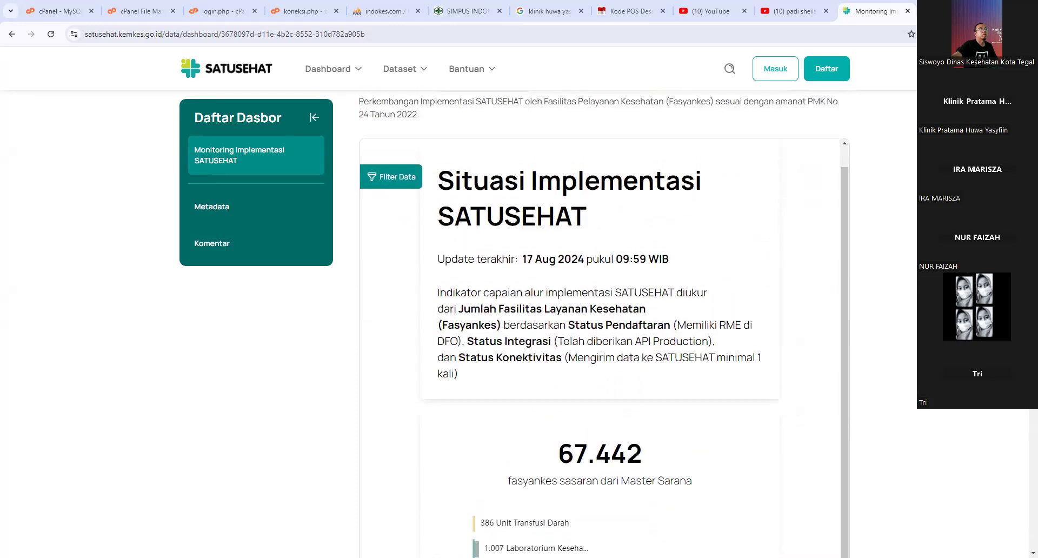
pyautogui.click(393, 181)
# - Set the filter's Provinsi to Jawa Tengah and Kota/Kabupaten to Kab. Pemalang
pyautogui.scroll(-20, 565, 301)
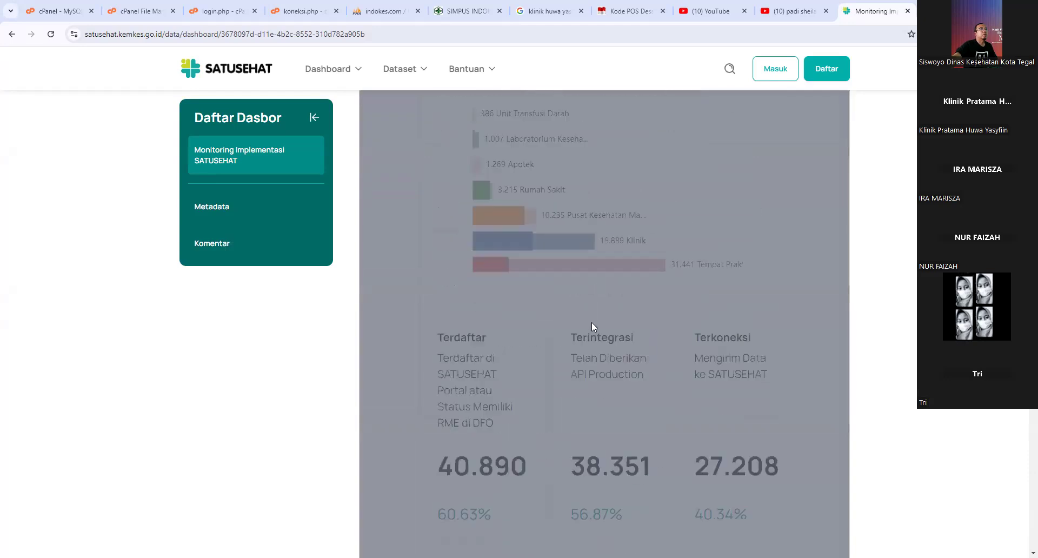
pyautogui.scroll(-10, 618, 357)
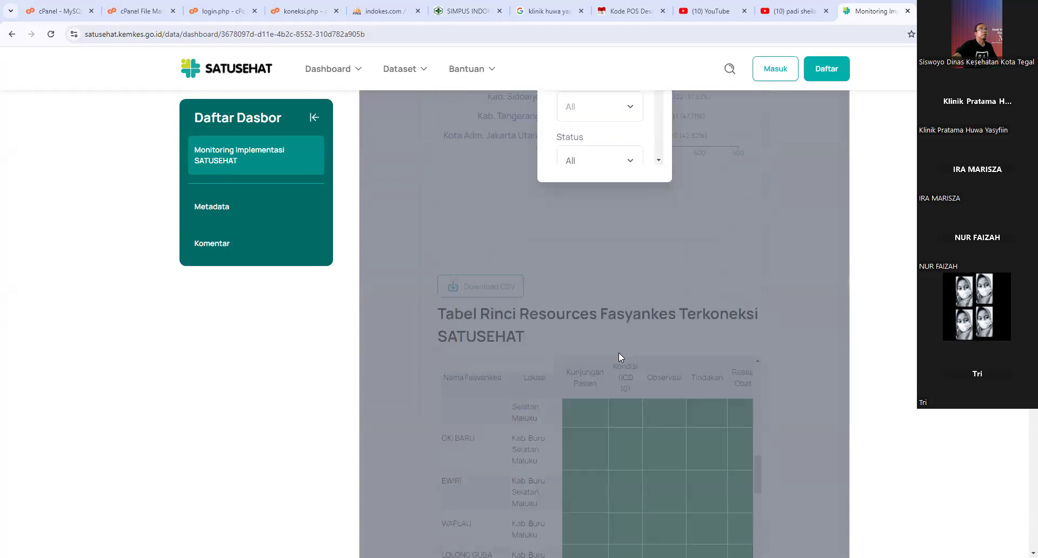
pyautogui.scroll(4, 615, 314)
pyautogui.click(605, 222)
pyautogui.scroll(-3, 593, 295)
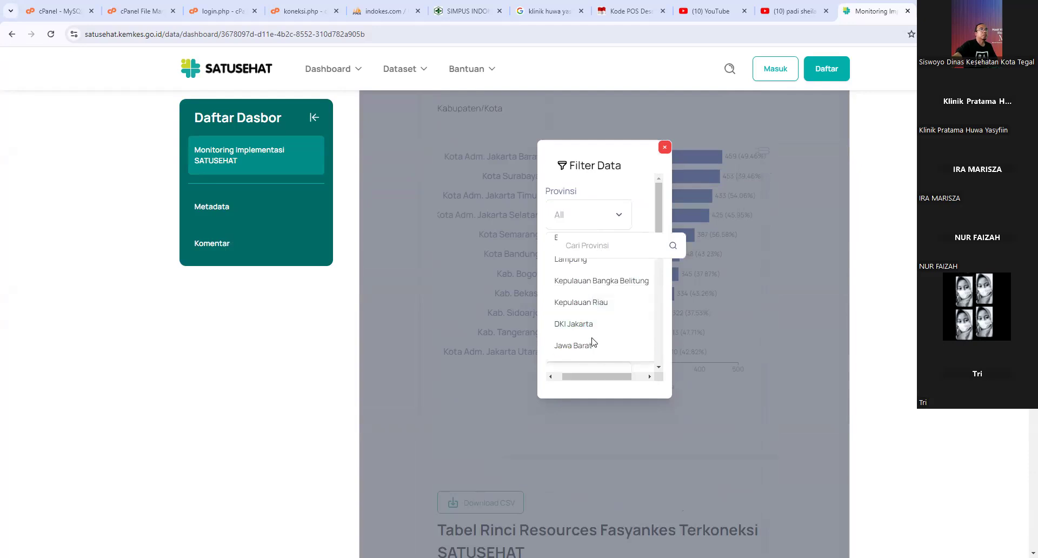
pyautogui.scroll(-1, 592, 340)
pyautogui.click(589, 317)
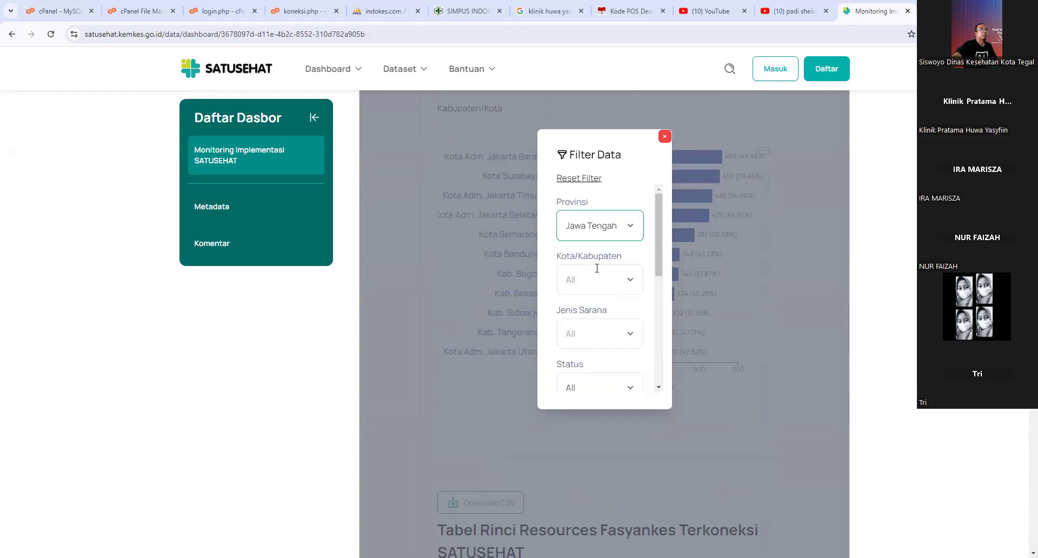
pyautogui.click(595, 280)
pyautogui.scroll(-3, 603, 341)
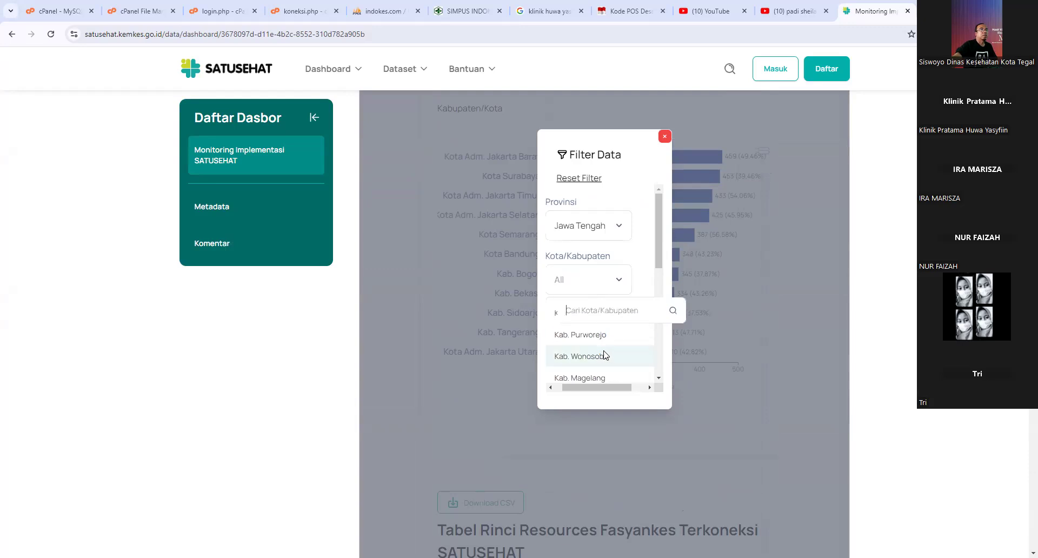
pyautogui.scroll(-3, 611, 372)
pyautogui.scroll(-6, 612, 372)
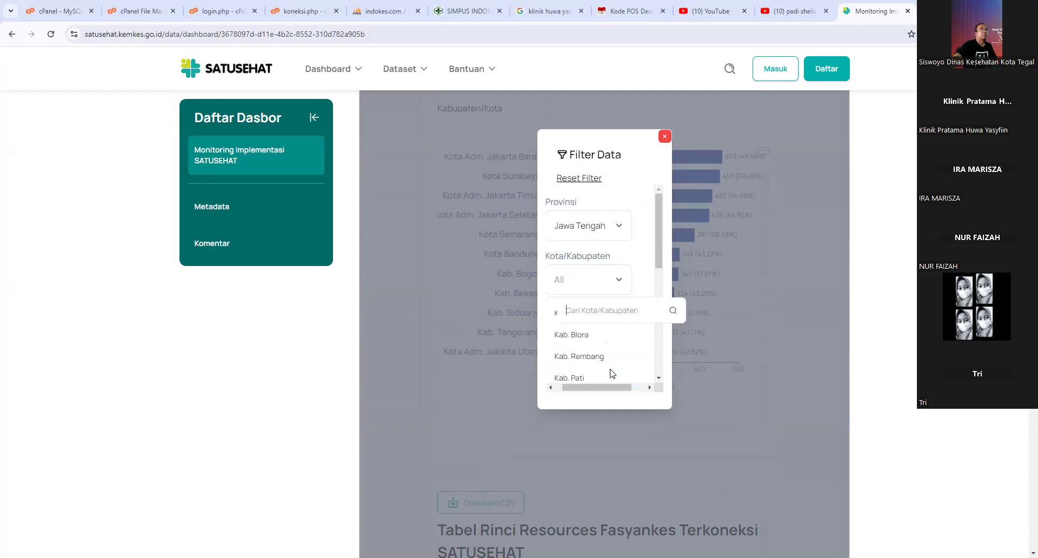
pyautogui.scroll(-5, 612, 372)
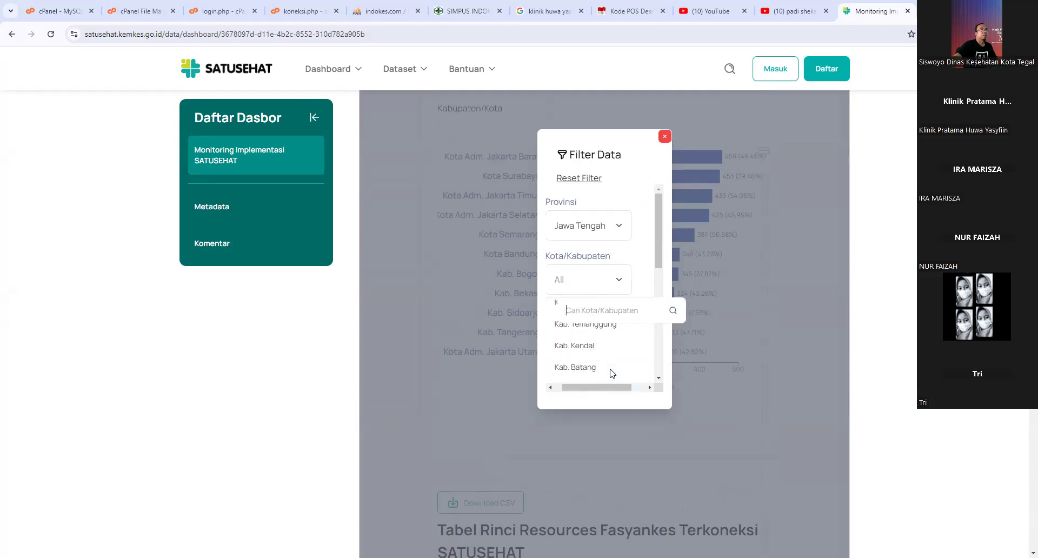
pyautogui.click(602, 357)
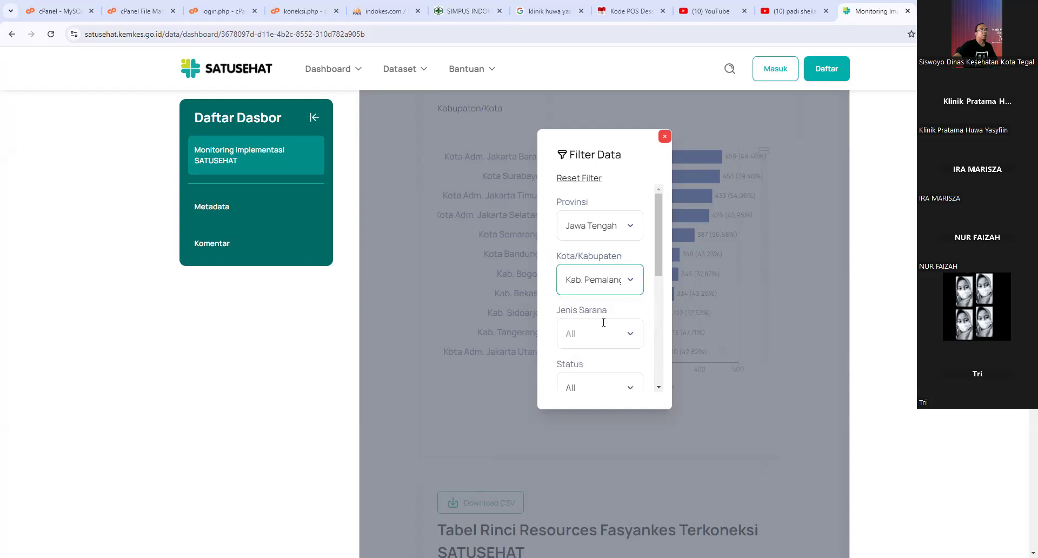
# - Set Jenis Sarana to Klinik and submit the filters to the dashboard
pyautogui.click(602, 327)
pyautogui.click(583, 365)
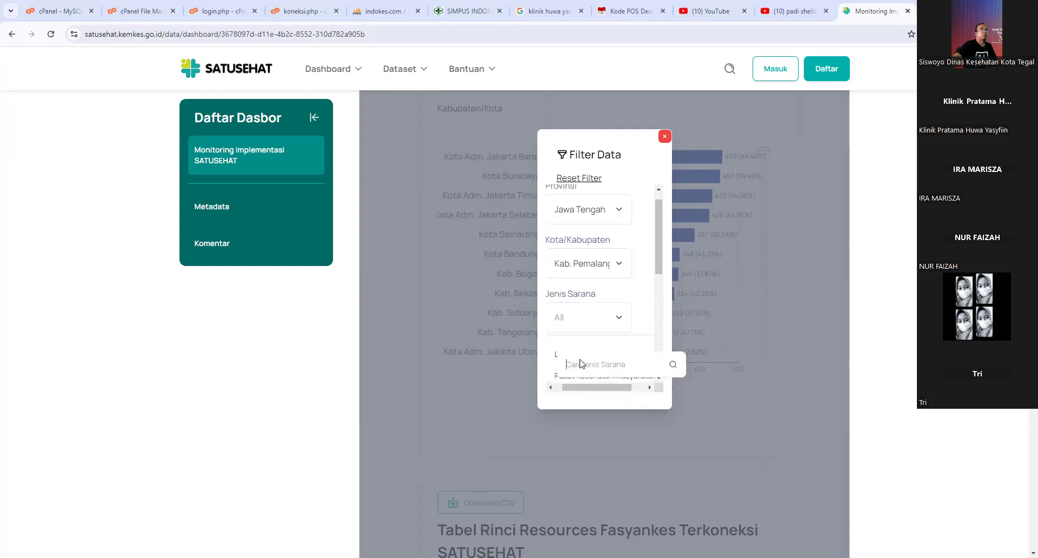
pyautogui.write('Kl')
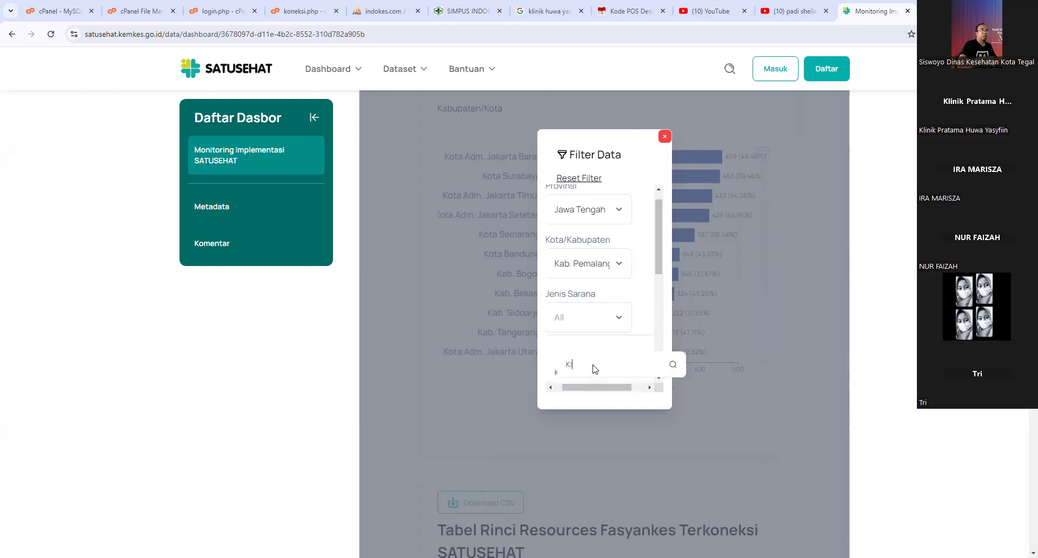
pyautogui.write('inik')
pyautogui.scroll(-2, 642, 327)
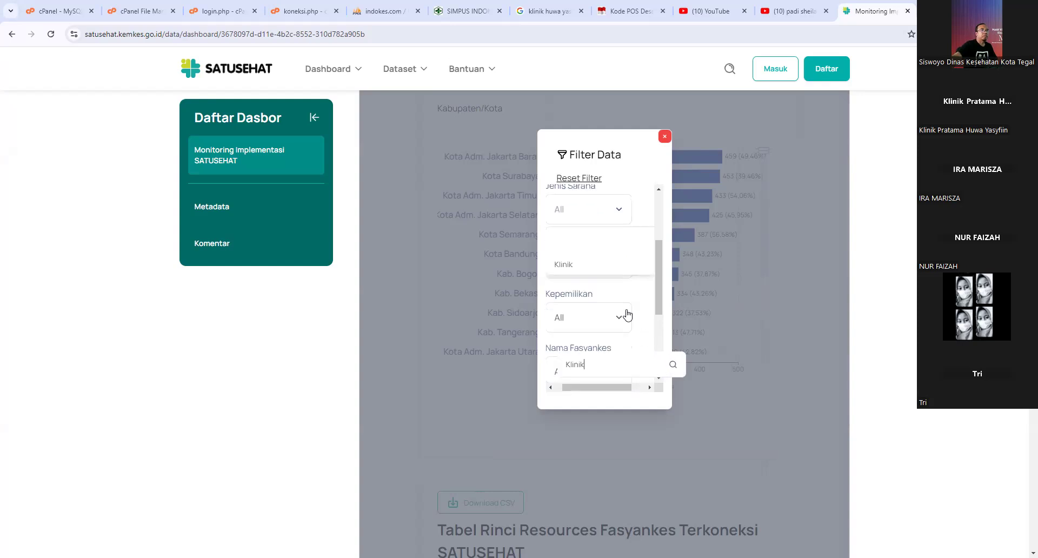
pyautogui.scroll(1, 582, 292)
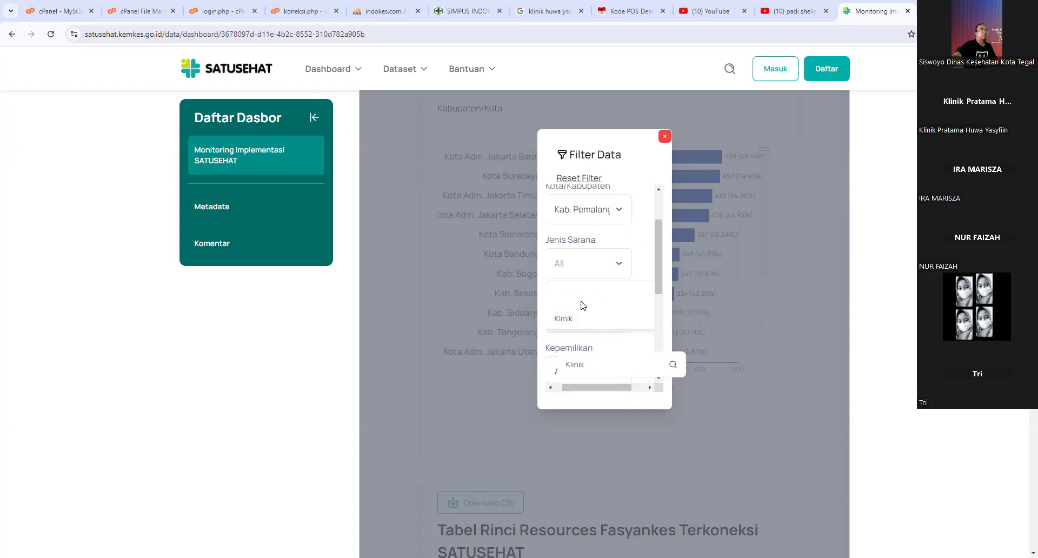
pyautogui.click(583, 318)
pyautogui.scroll(-3, 649, 360)
pyautogui.scroll(-2, 590, 351)
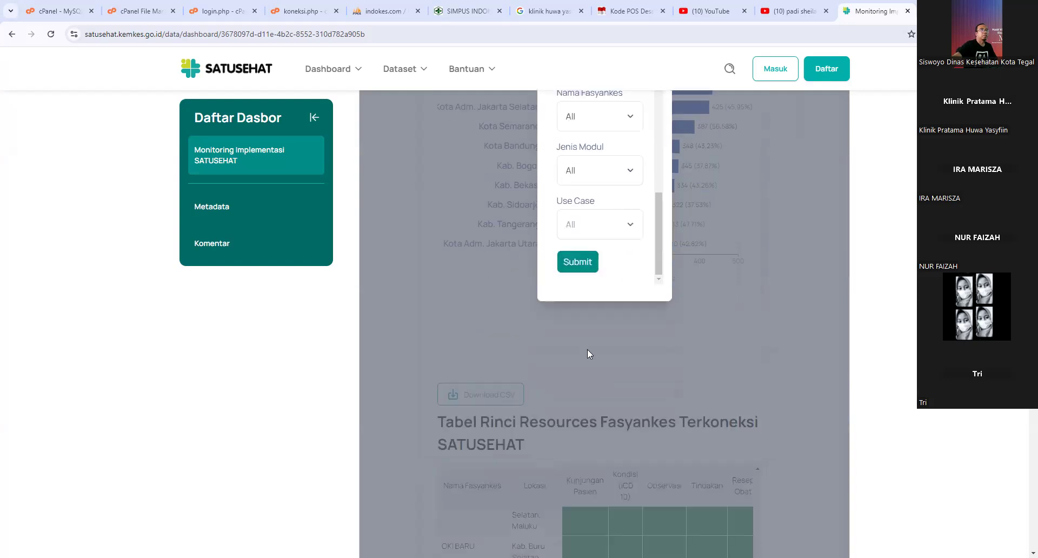
pyautogui.click(579, 267)
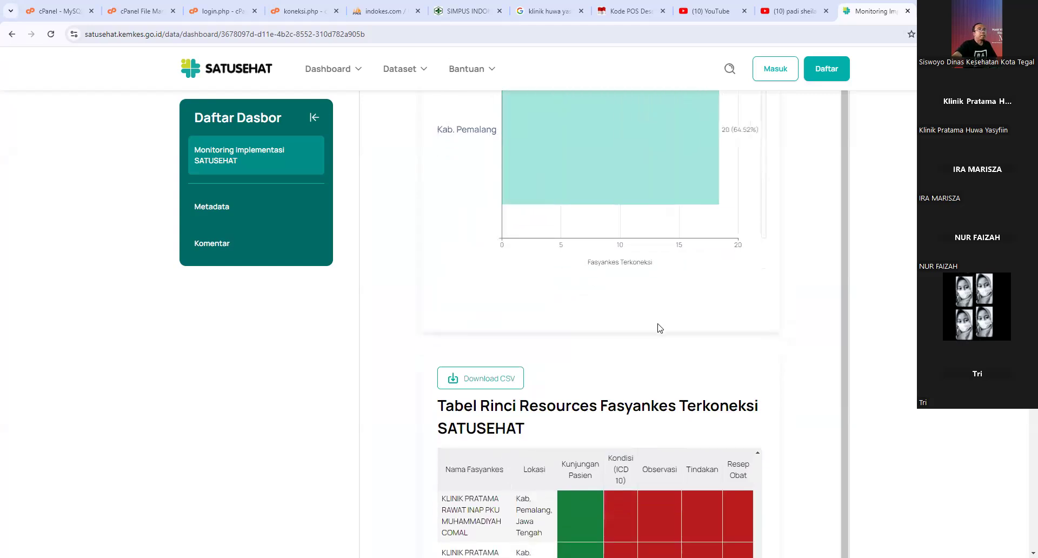
pyautogui.scroll(-7, 703, 330)
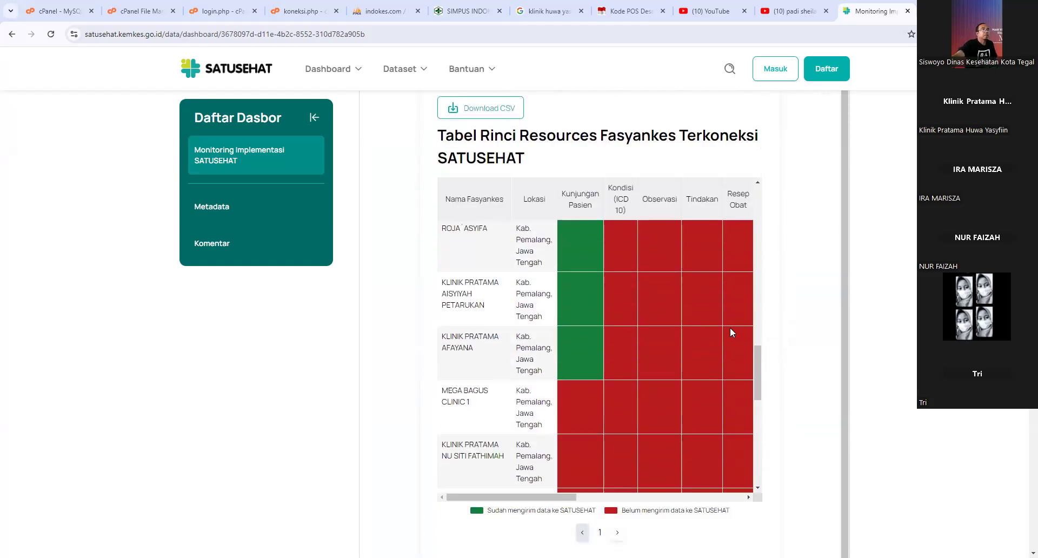
# - Review the filtered dashboard's figures for Klinik facilities in Kab. Pemalang
pyautogui.scroll(2, 606, 342)
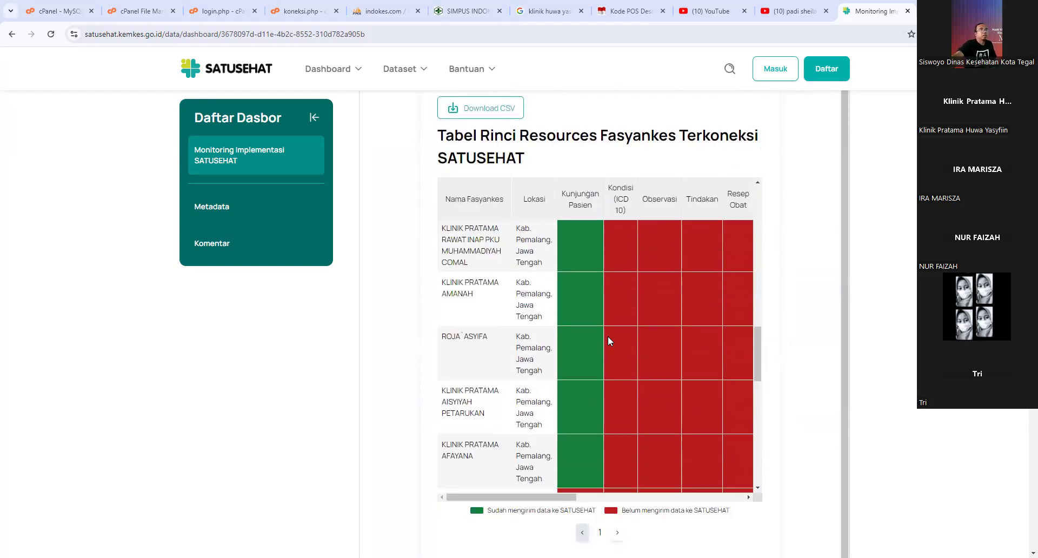
pyautogui.scroll(10, 608, 336)
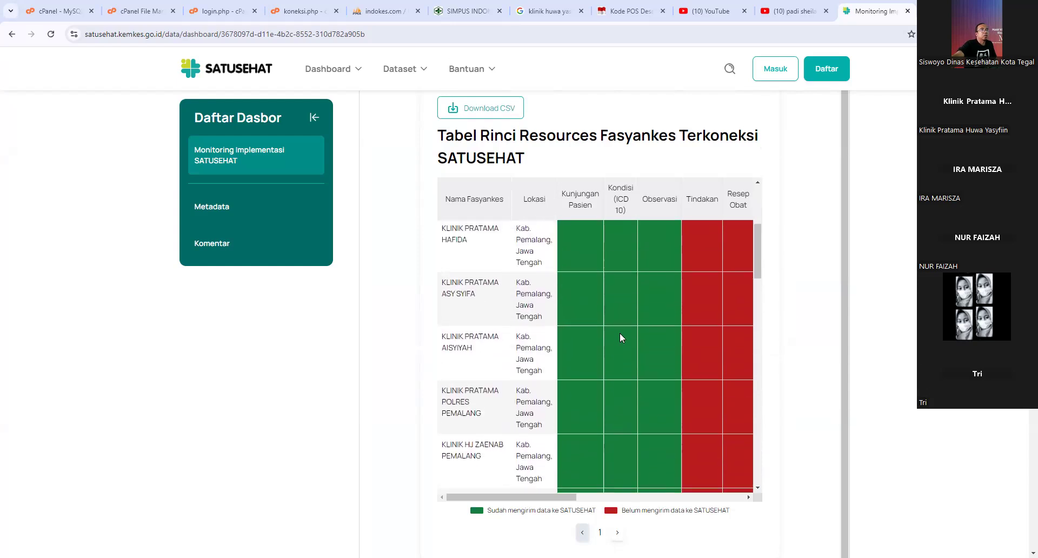
pyautogui.scroll(6, 620, 333)
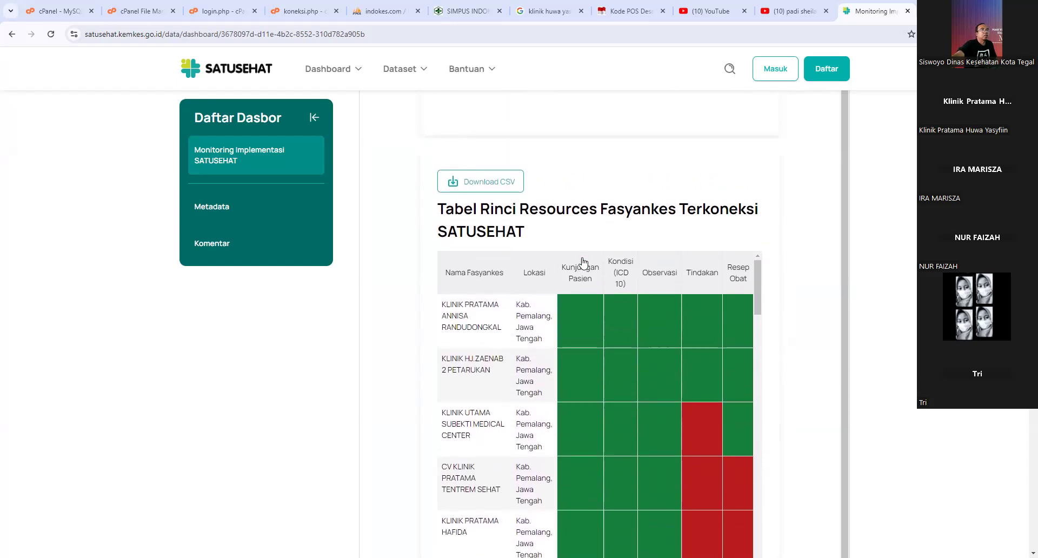
pyautogui.scroll(-2, 627, 327)
pyautogui.scroll(2, 594, 319)
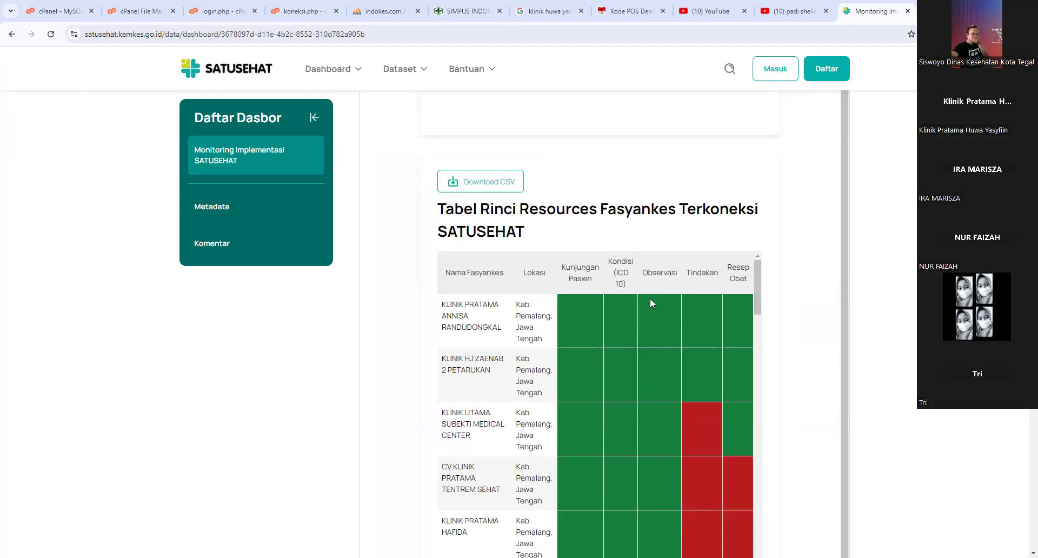
pyautogui.scroll(-3, 647, 324)
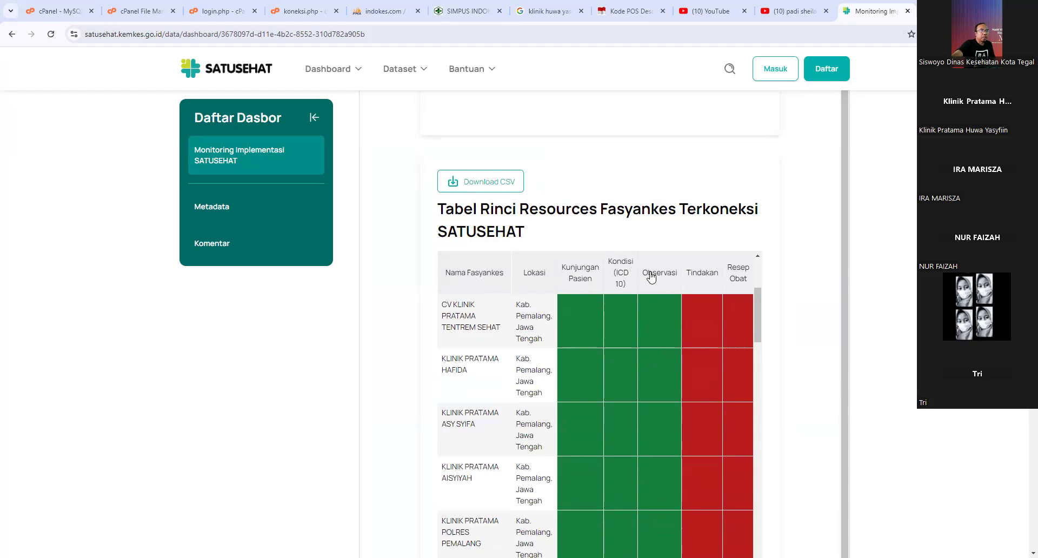
pyautogui.scroll(-3, 668, 380)
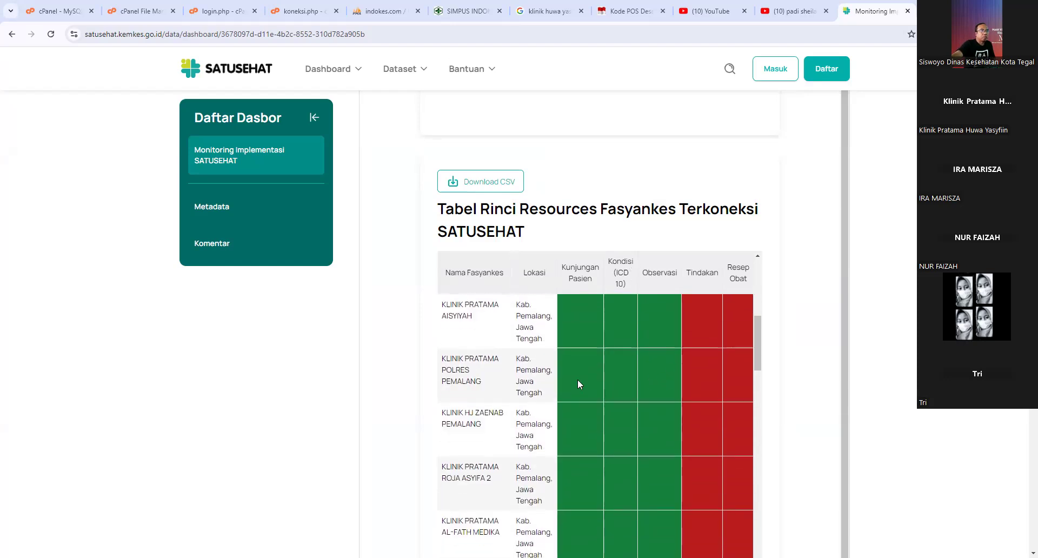
pyautogui.scroll(-2, 470, 367)
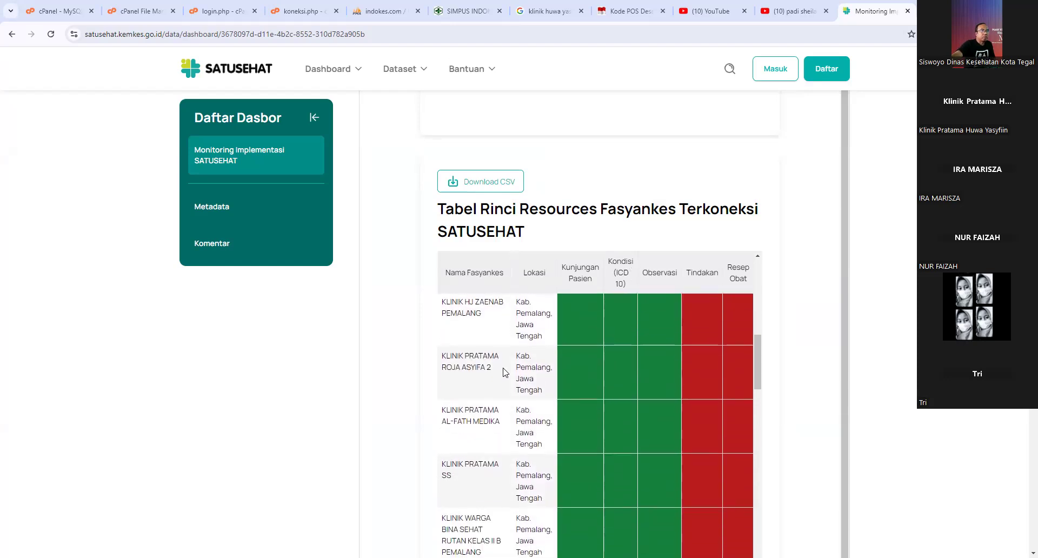
pyautogui.scroll(-4, 503, 372)
pyautogui.scroll(4, 519, 368)
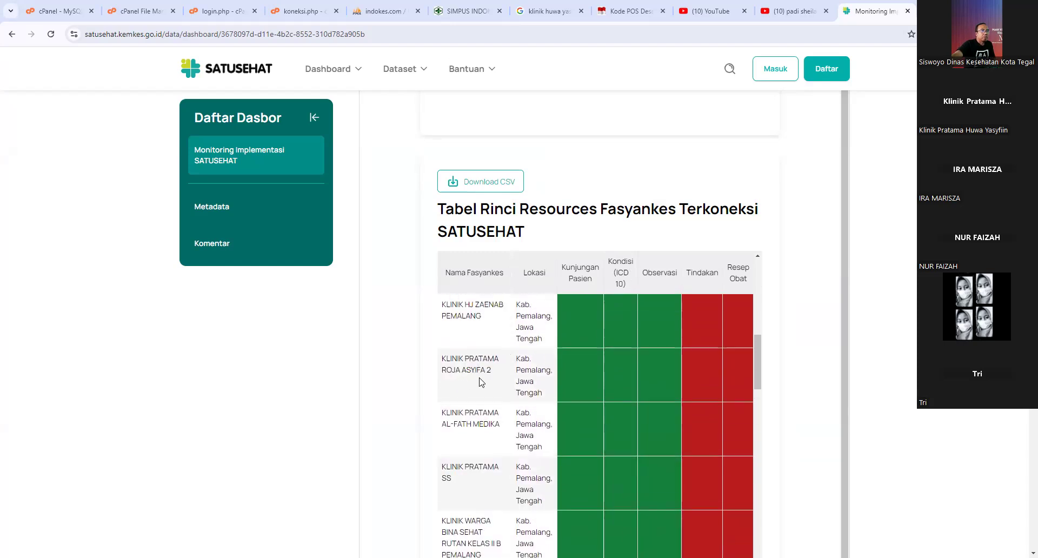
pyautogui.scroll(1, 484, 381)
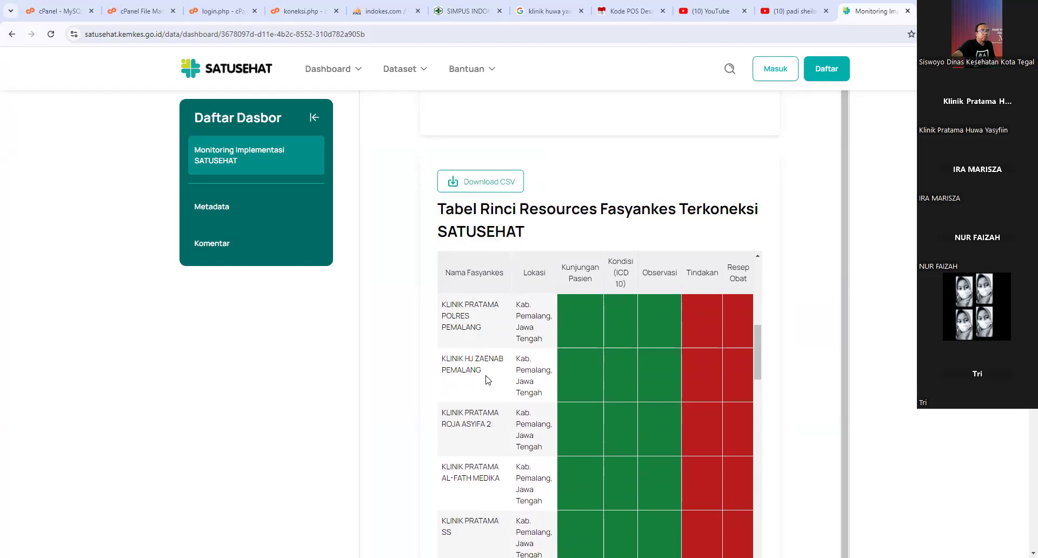
# - Scroll Tabel Rinci Resources Fasyankes down to KLINIK PRATAMA HUWA YASYFIIN and highlight its name
pyautogui.scroll(-1, 487, 385)
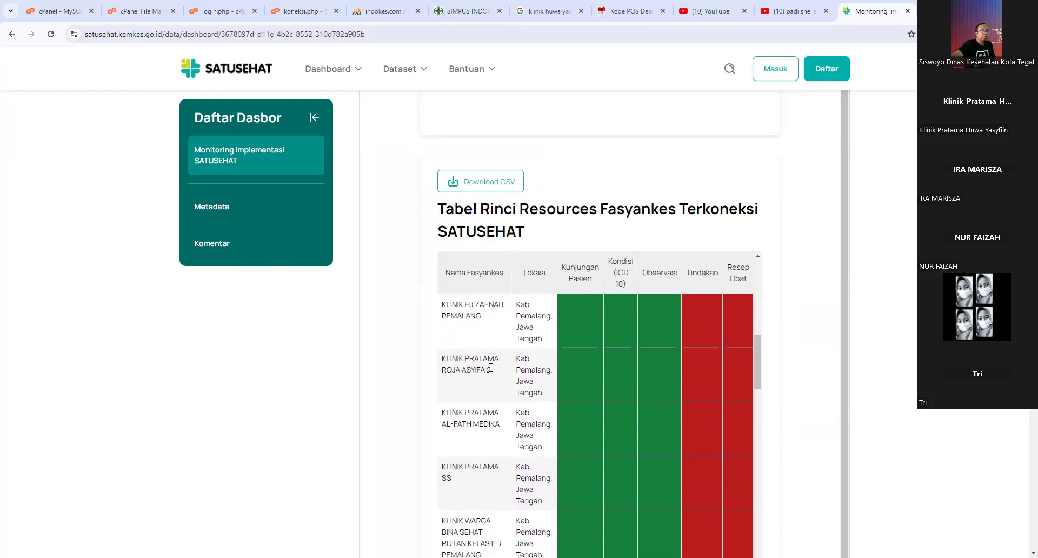
pyautogui.scroll(-3, 480, 414)
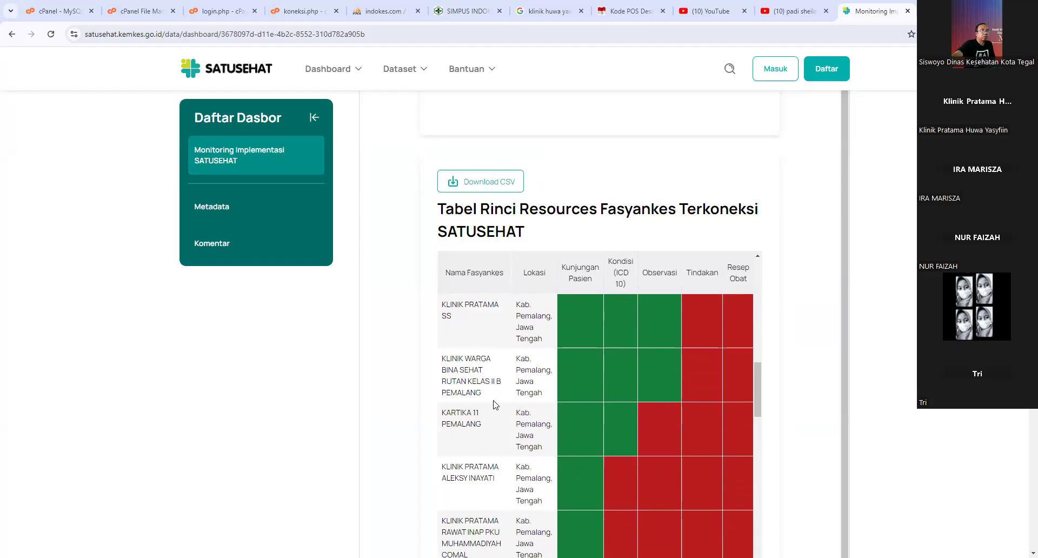
pyautogui.scroll(-1, 494, 405)
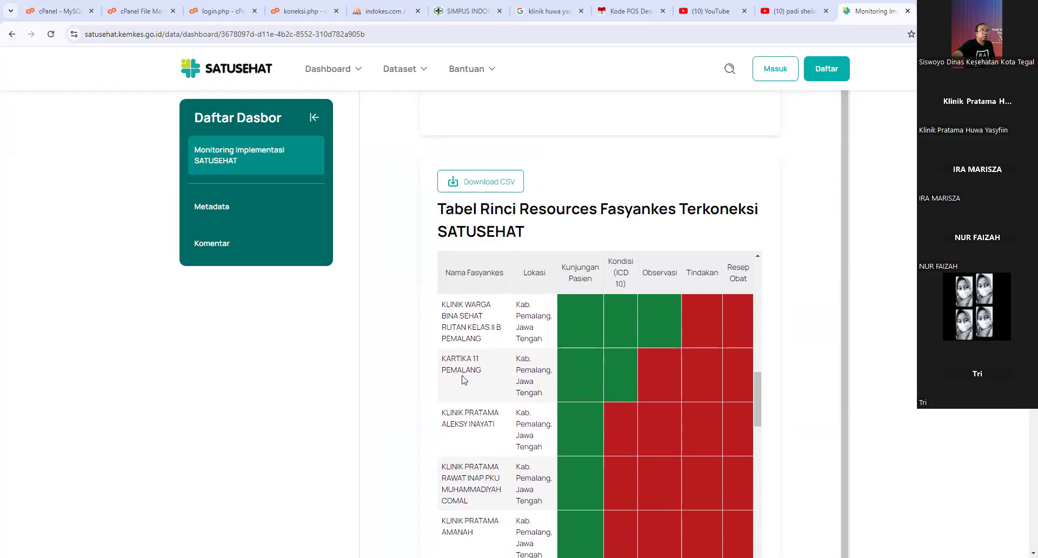
pyautogui.scroll(-1, 479, 381)
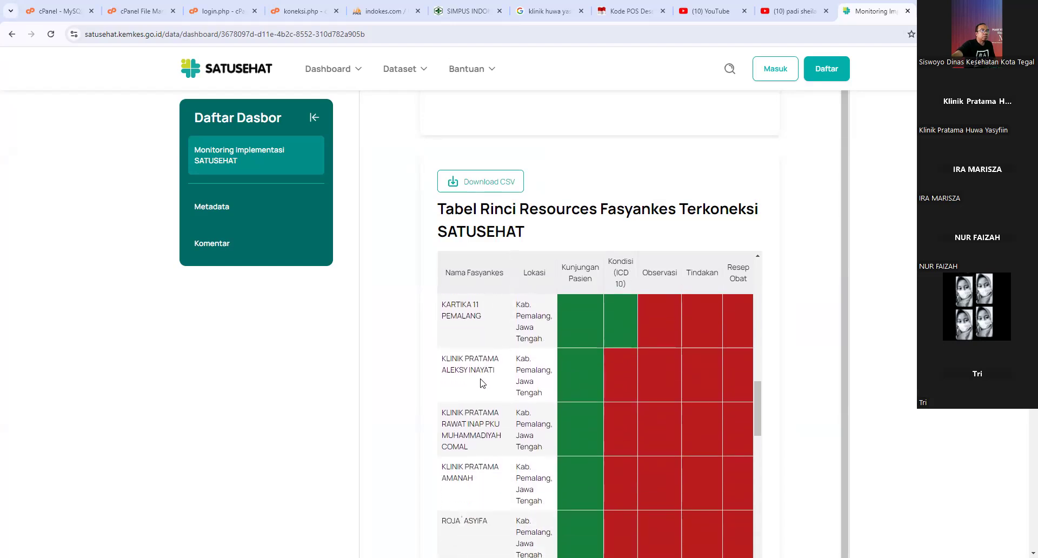
pyautogui.scroll(-1, 480, 380)
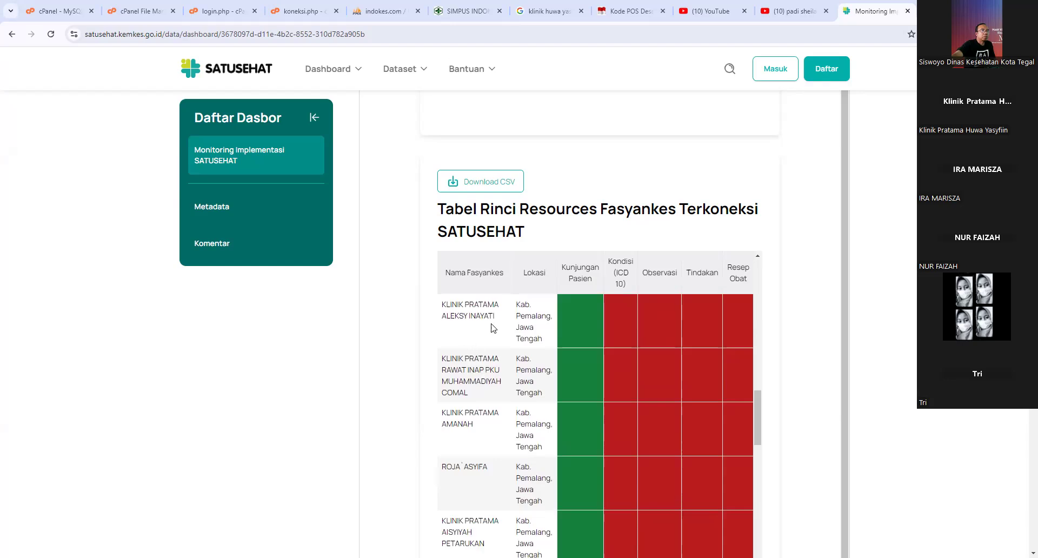
pyautogui.scroll(-1, 492, 343)
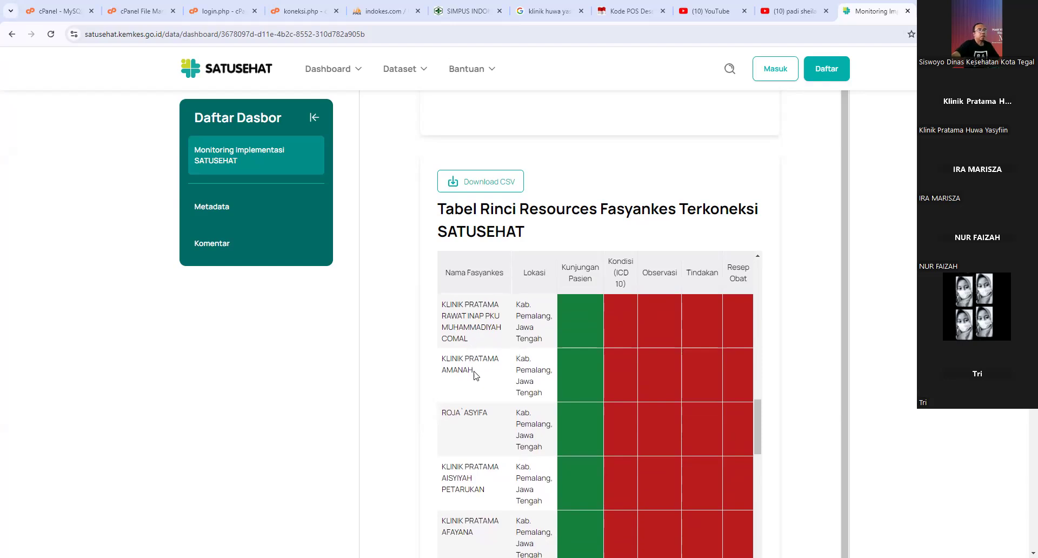
pyautogui.scroll(-1, 480, 380)
pyautogui.scroll(-2, 486, 381)
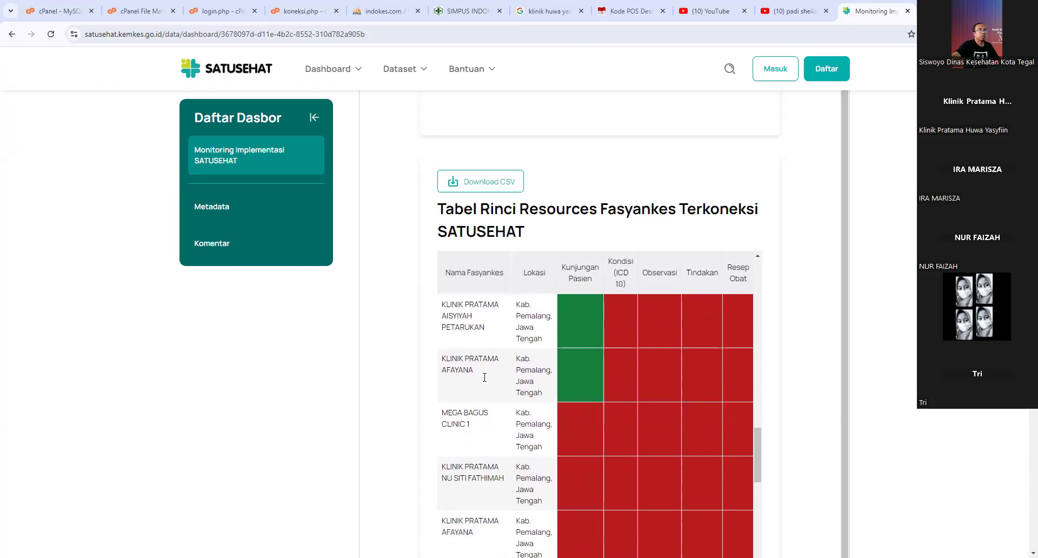
pyautogui.scroll(-2, 499, 377)
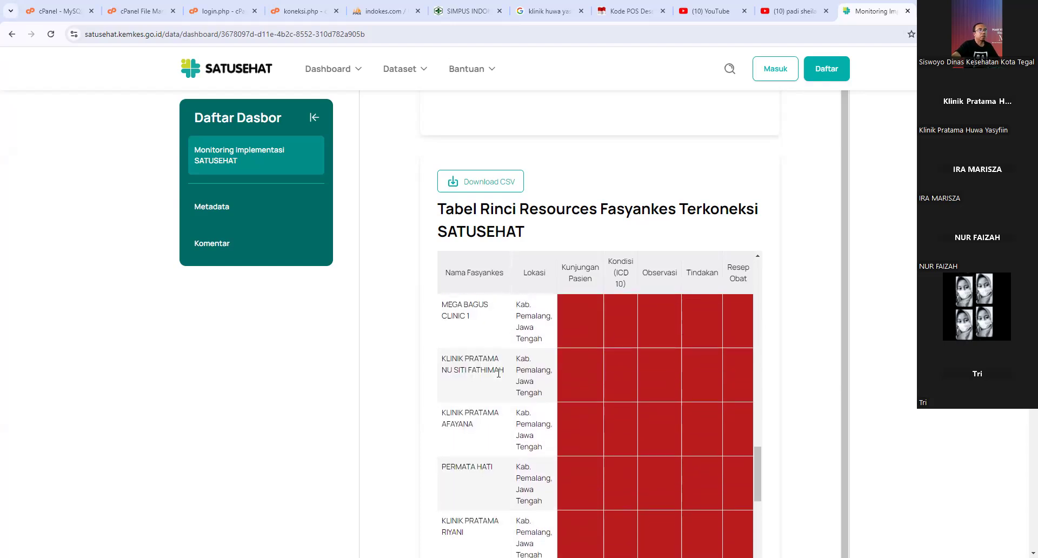
pyautogui.scroll(-3, 503, 373)
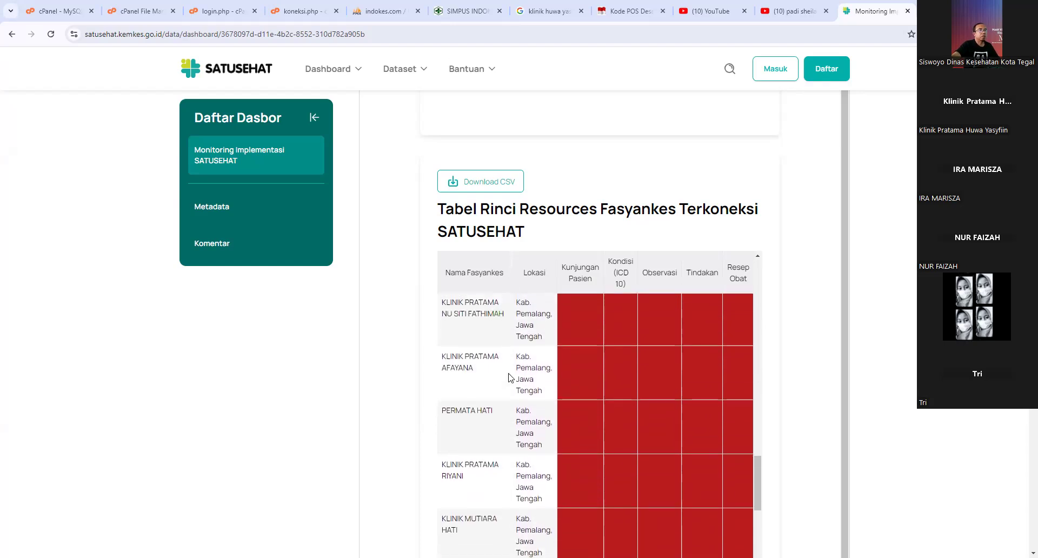
pyautogui.scroll(-3, 510, 377)
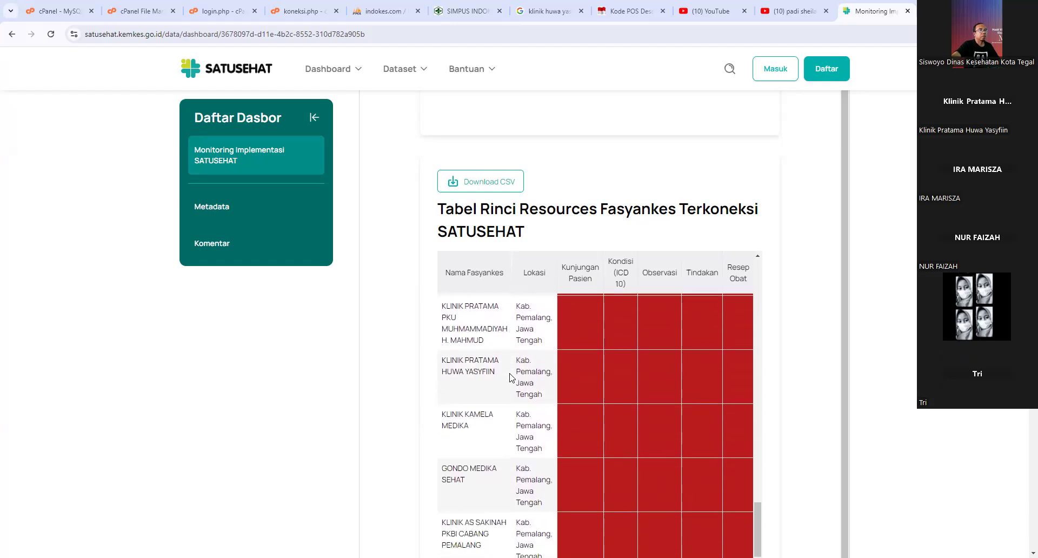
pyautogui.moveTo(453, 365); pyautogui.dragTo(492, 365)
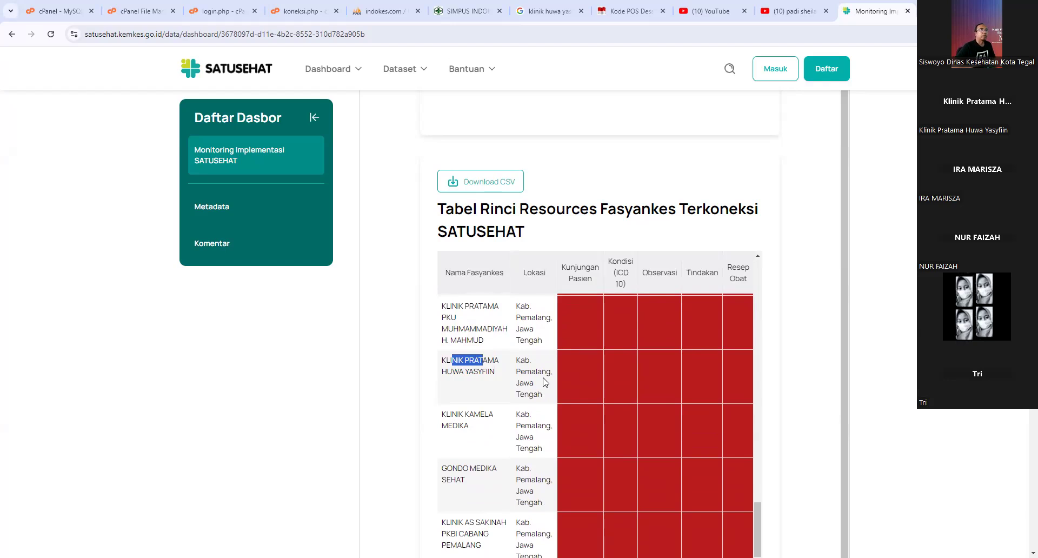
# - Check the dashboard's last update, 17 Aug 2024 09:59 WIB, then return to SIMKLINIK
pyautogui.scroll(15, 824, 345)
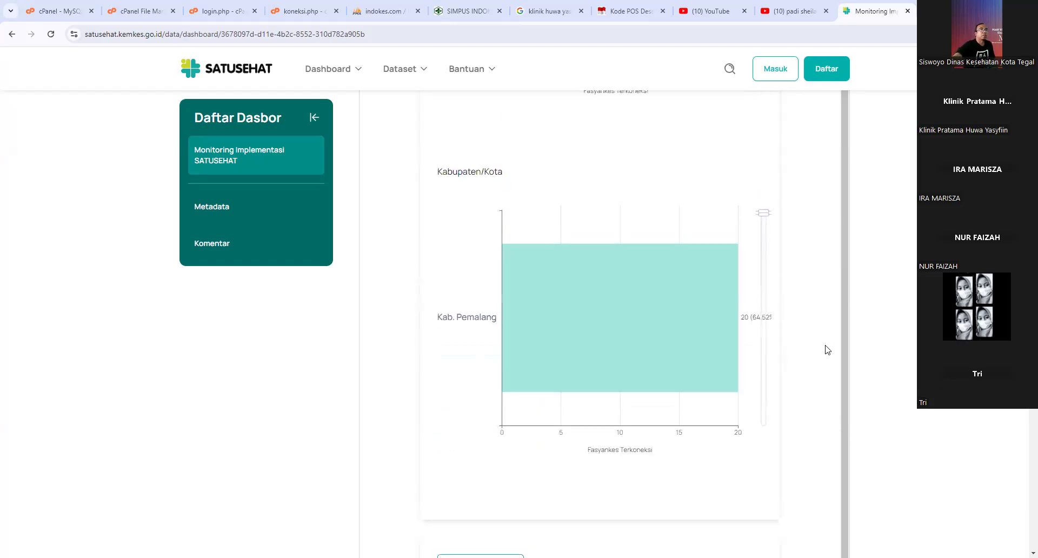
pyautogui.scroll(15, 823, 344)
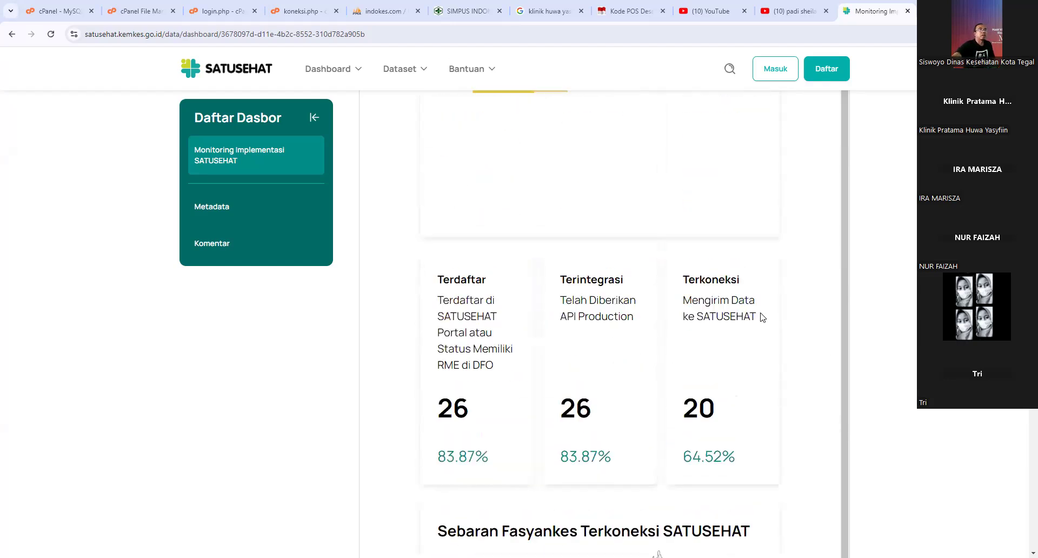
pyautogui.scroll(4, 616, 274)
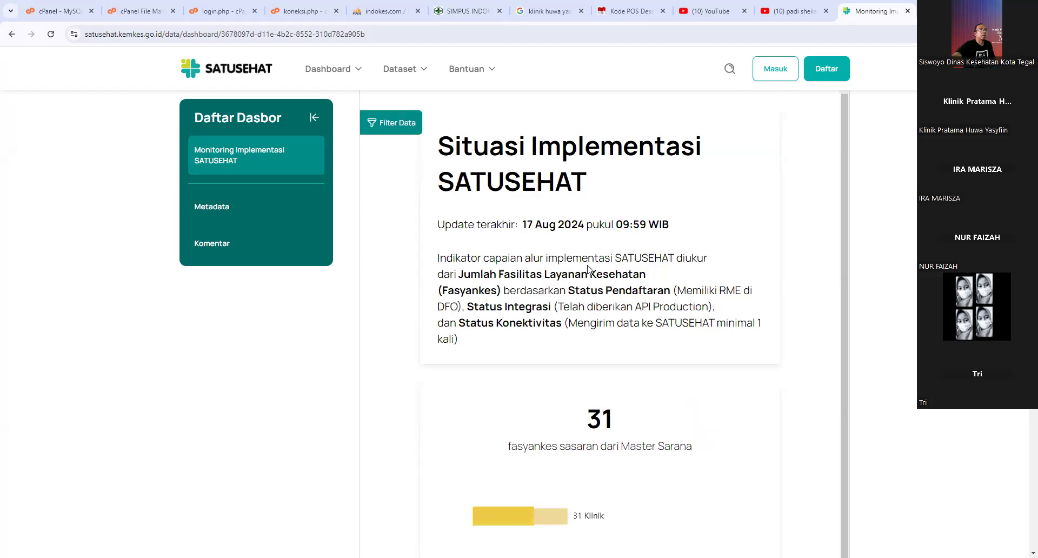
pyautogui.moveTo(523, 225); pyautogui.dragTo(552, 226)
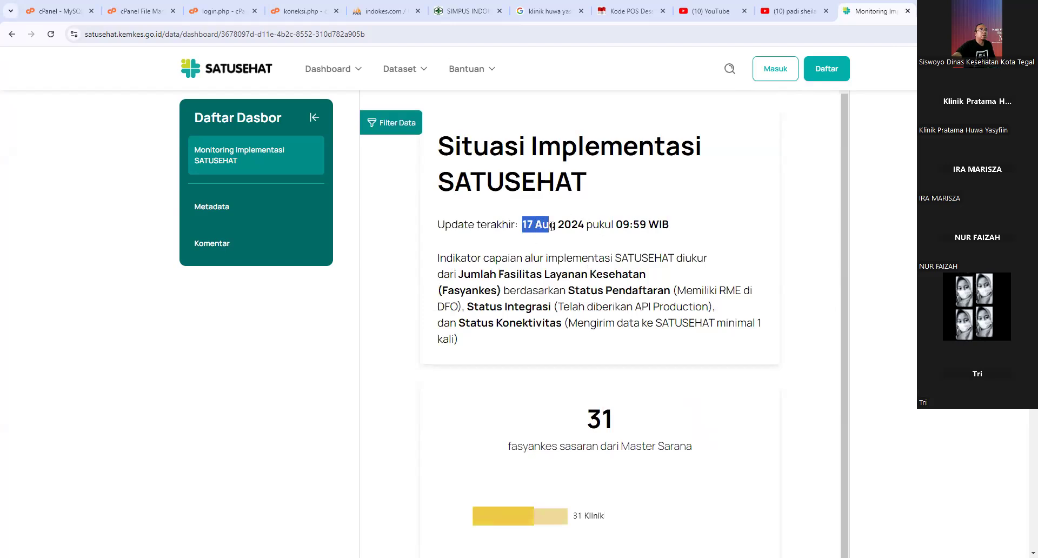
pyautogui.click(533, 223)
pyautogui.doubleClick(523, 225)
pyautogui.click(567, 227)
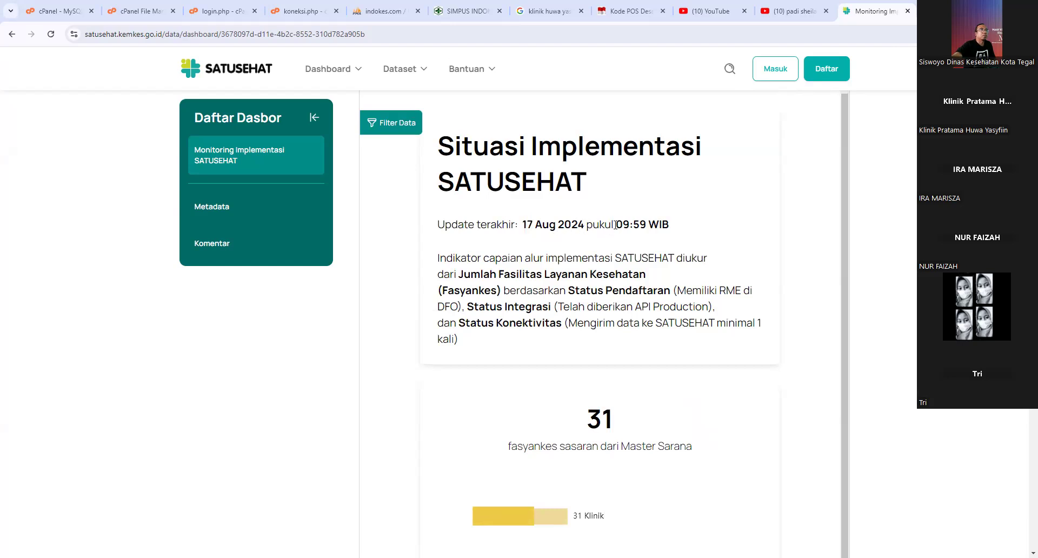
pyautogui.moveTo(615, 225); pyautogui.dragTo(647, 224)
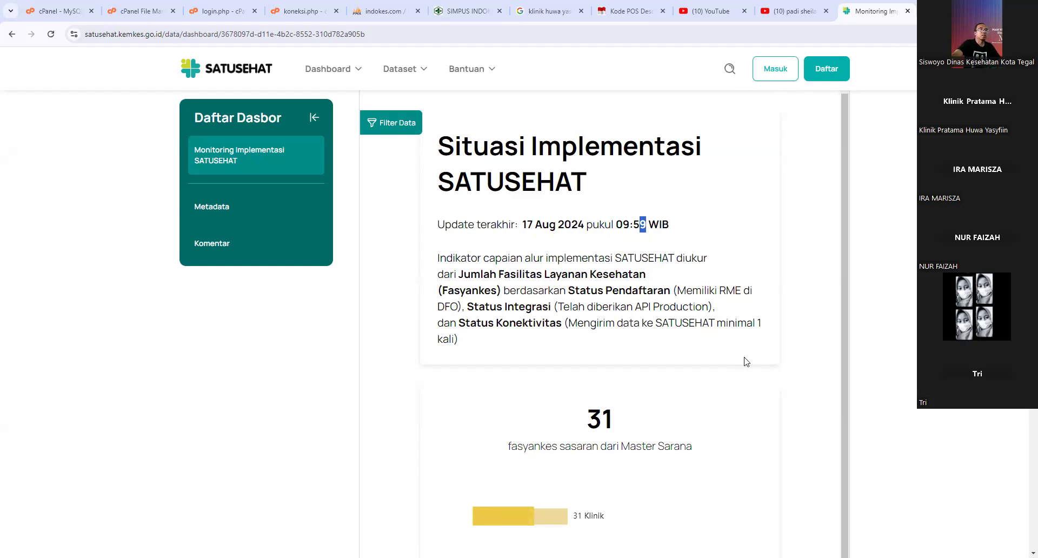
pyautogui.scroll(-1, 799, 347)
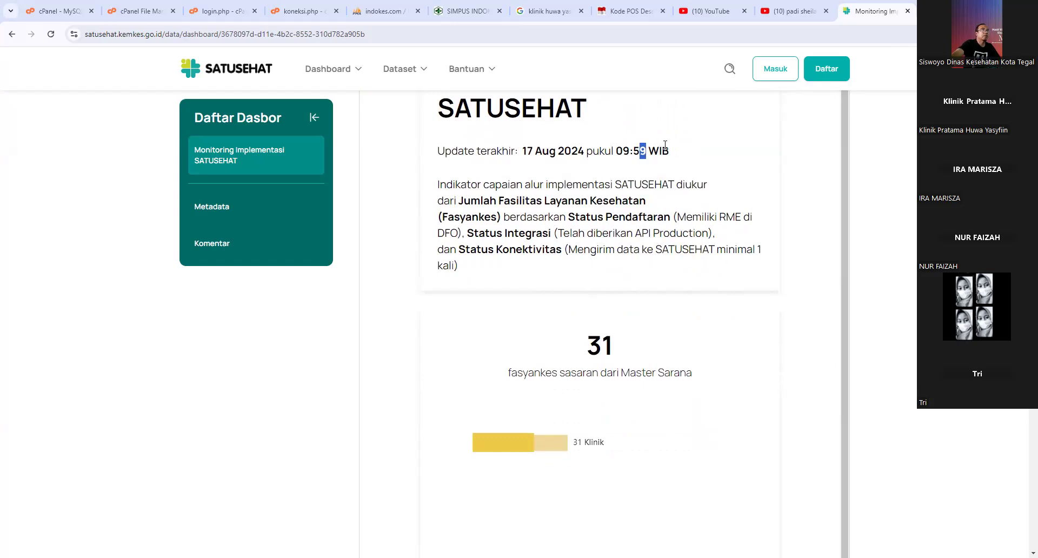
pyautogui.click(455, 15)
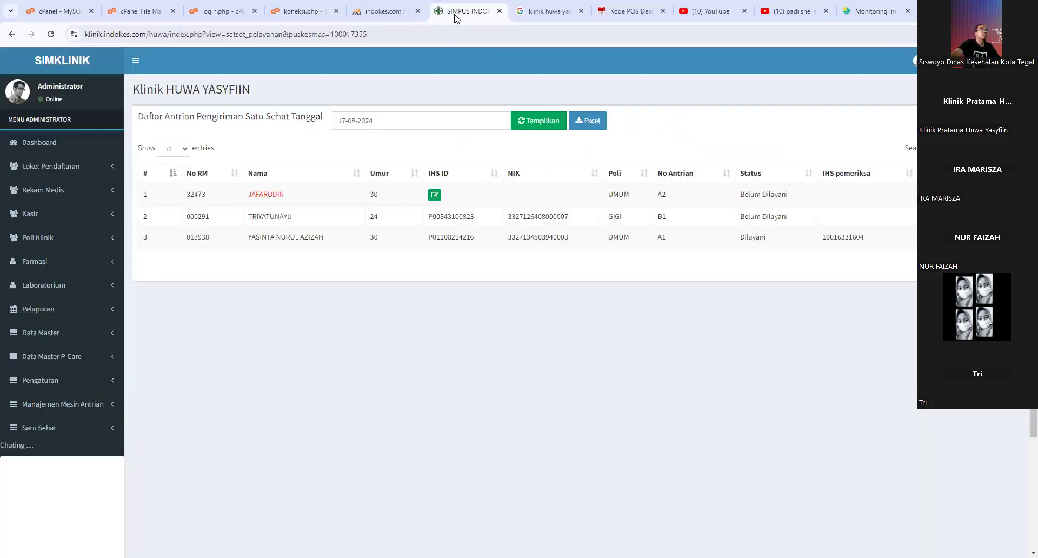
# - Open the day's polyclinic service list and the served patient's Form Pemeriksaan
pyautogui.click(73, 244)
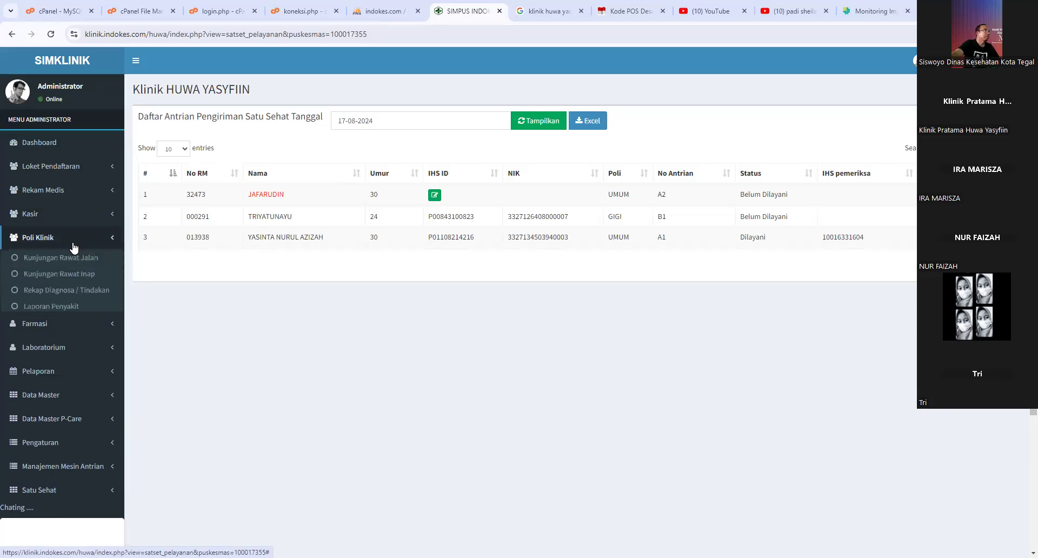
pyautogui.click(72, 258)
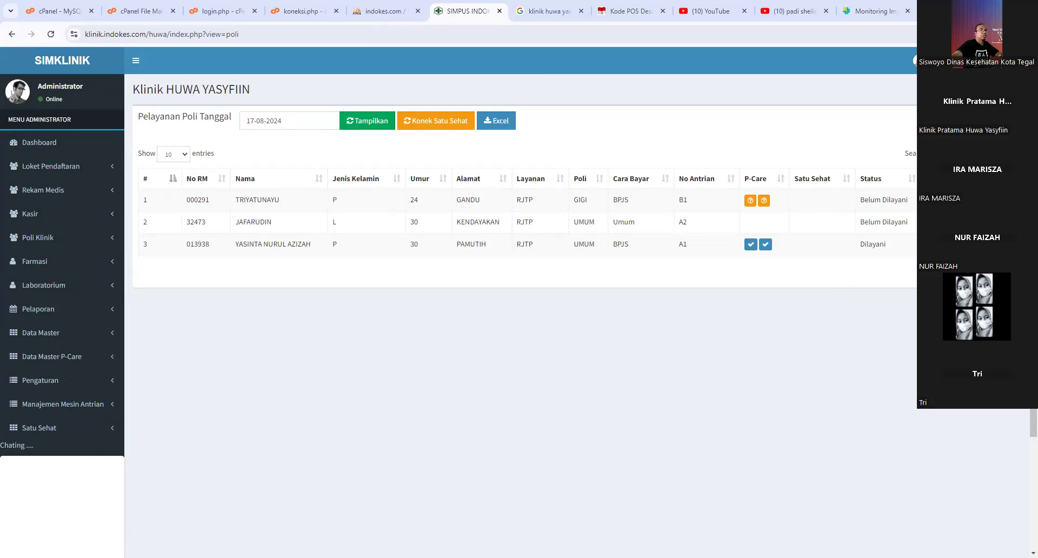
pyautogui.click(931, 245)
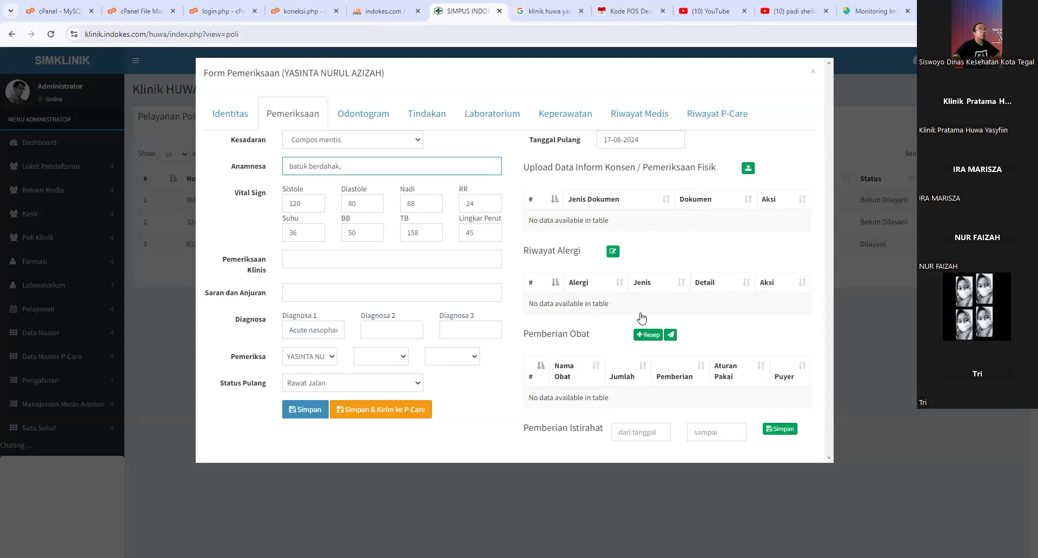
# - Prescribe Amoxicilin 500mg (habiskan): quantity 10, dose 3x1 tablet, instruction habiskan
pyautogui.click(648, 334)
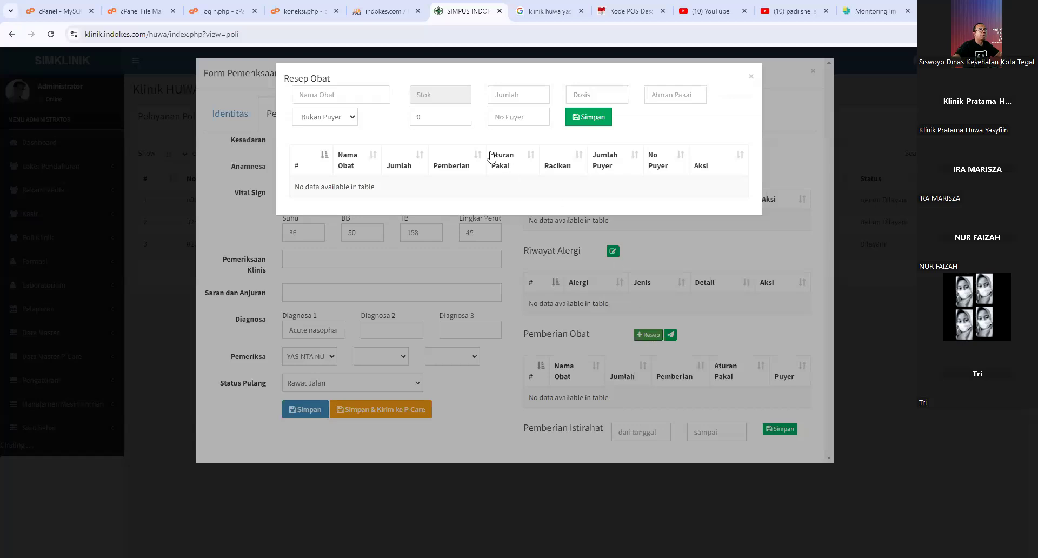
pyautogui.click(344, 99)
pyautogui.write('amok')
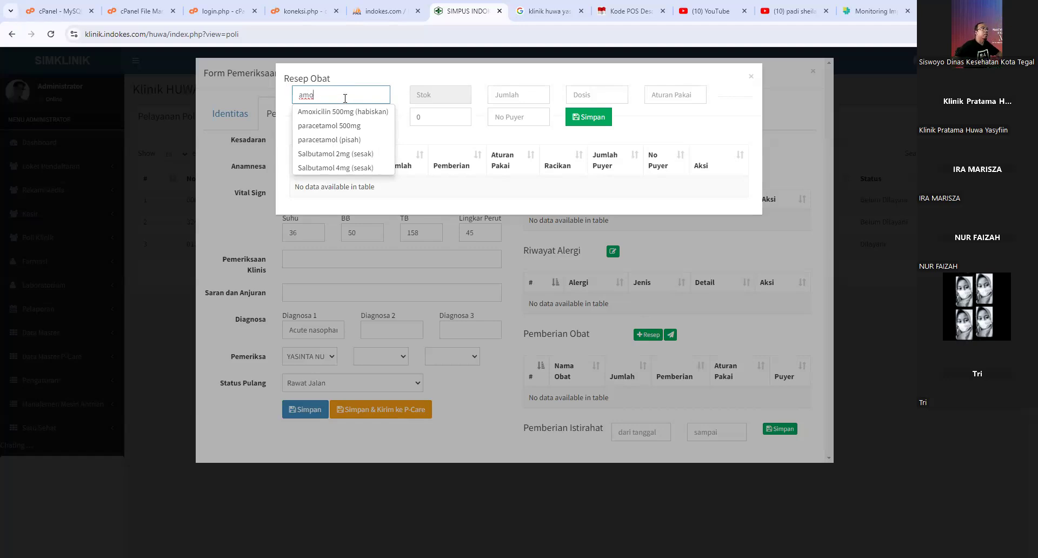
pyautogui.click(358, 112)
pyautogui.click(494, 96)
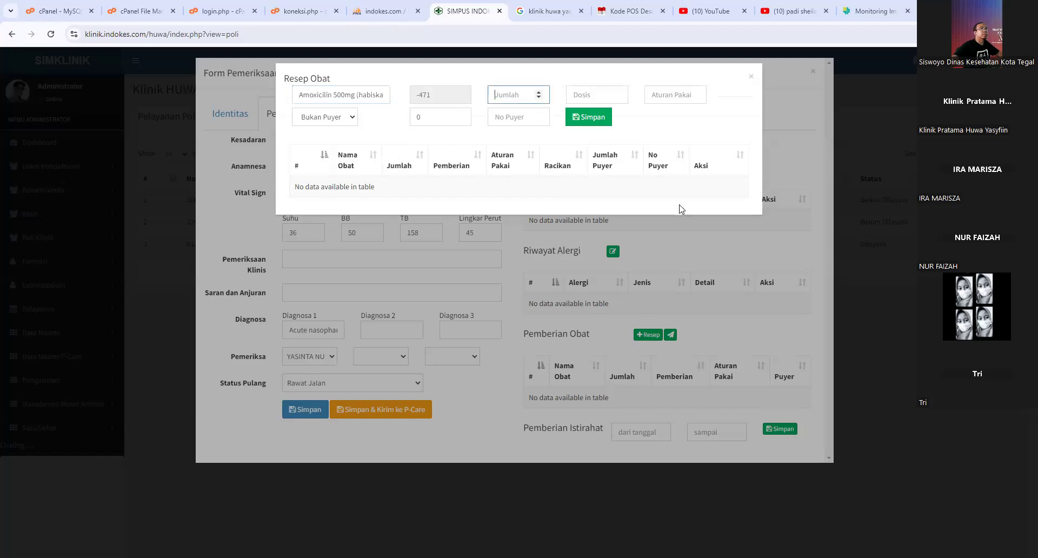
pyautogui.write('10')
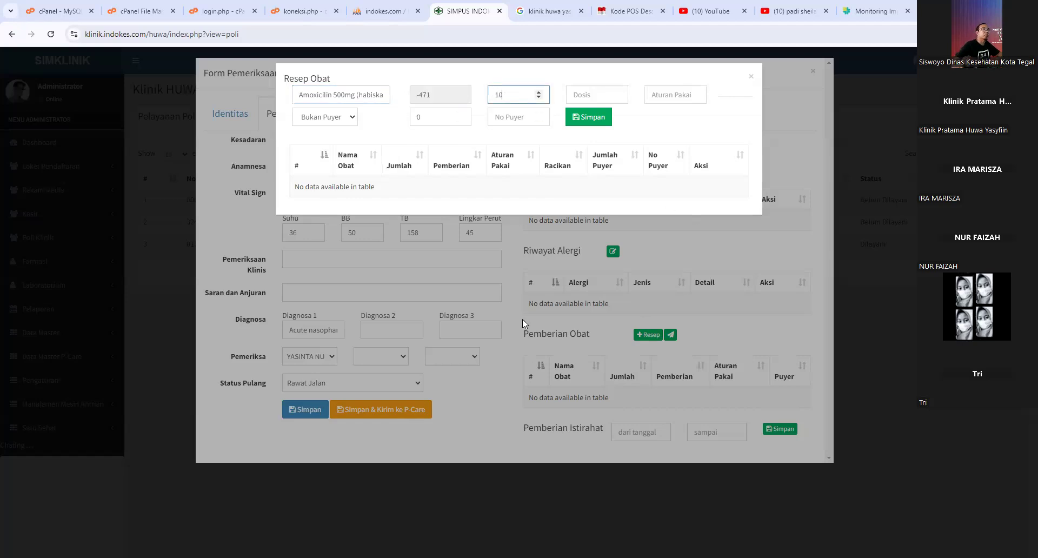
pyautogui.click(583, 93)
pyautogui.write('3')
pyautogui.click(588, 112)
pyautogui.click(664, 102)
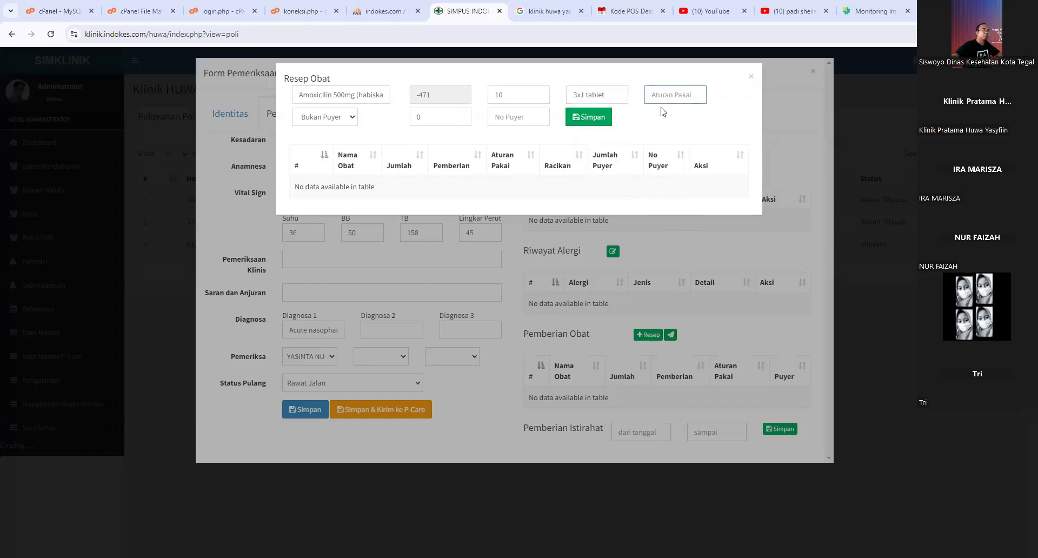
pyautogui.write('habiskan')
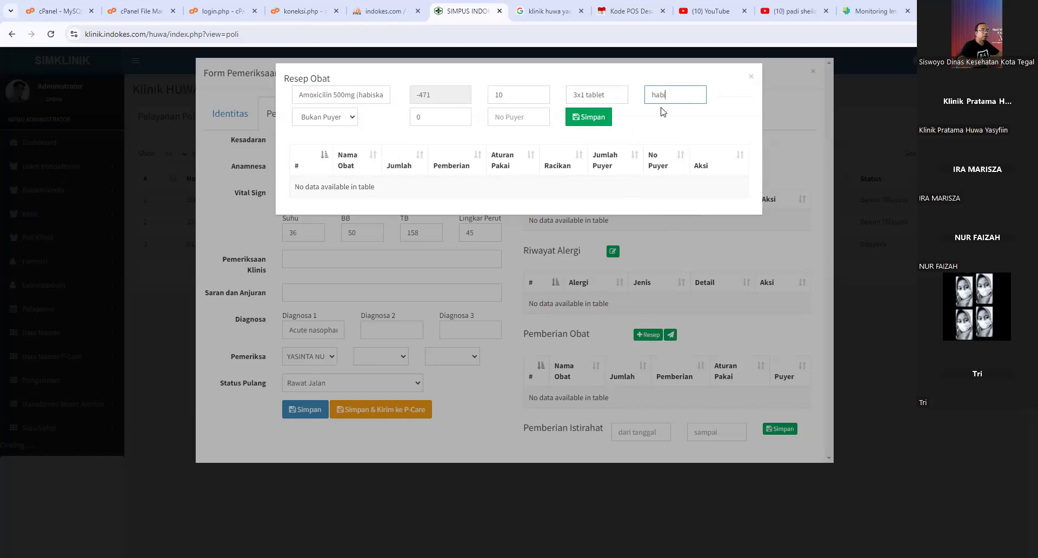
pyautogui.click(589, 117)
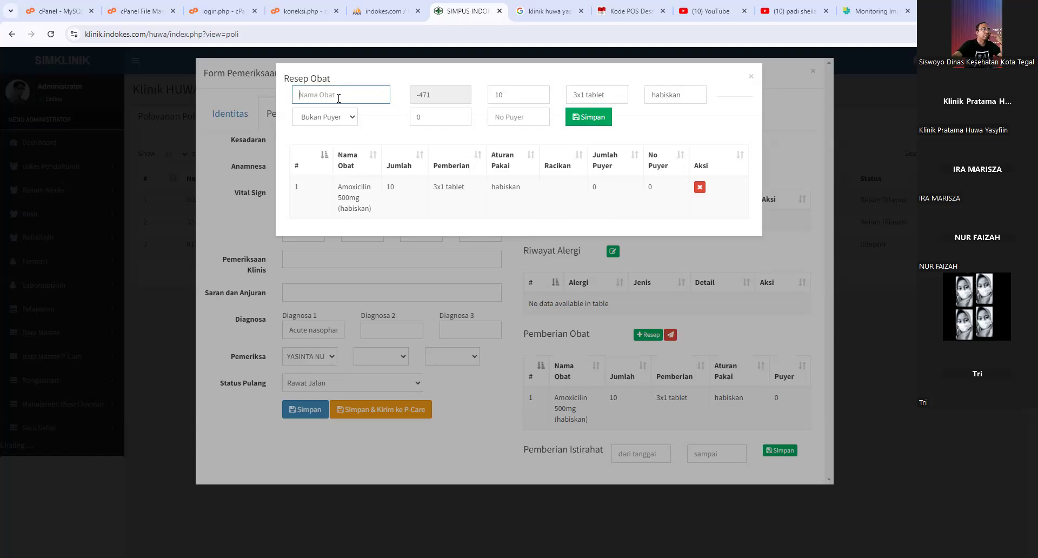
# - Prescribe paracetamol 500mg with the same 10, 3x1 tablet, habiskan, then close the entry
pyautogui.write('parsa')
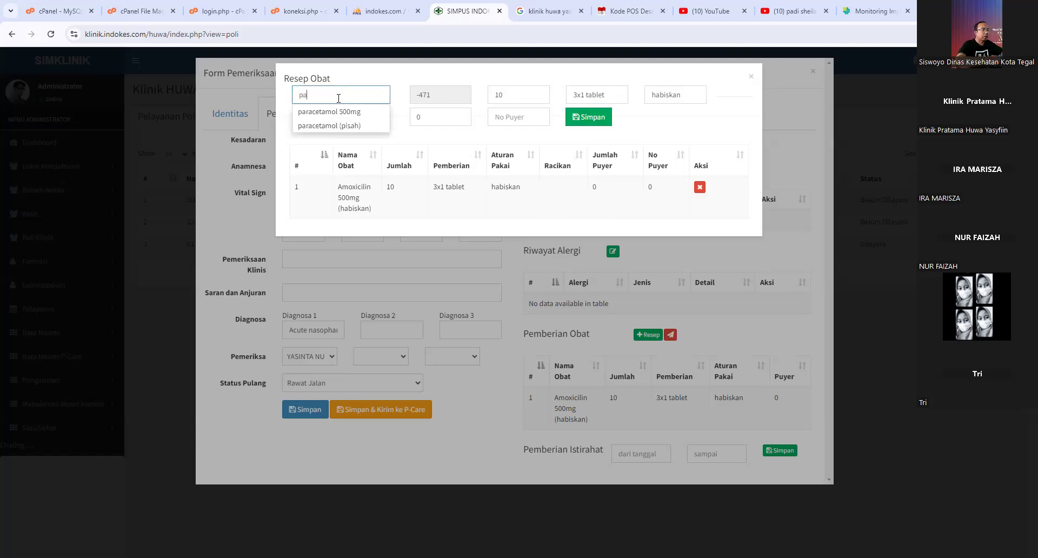
pyautogui.press('BackSpace')
pyautogui.press('BackSpace')
pyautogui.press('BackSpace')
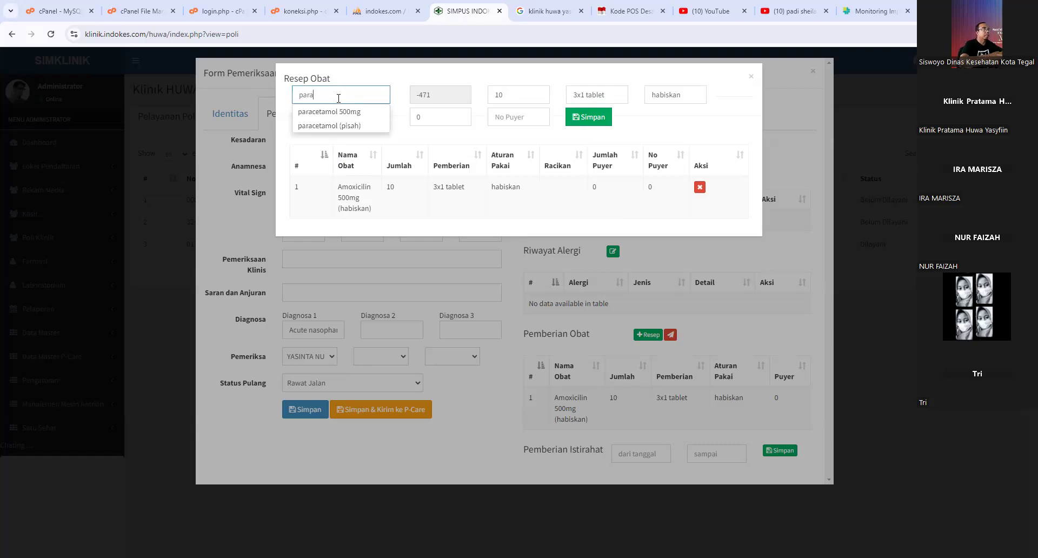
pyautogui.write('ra')
pyautogui.click(373, 111)
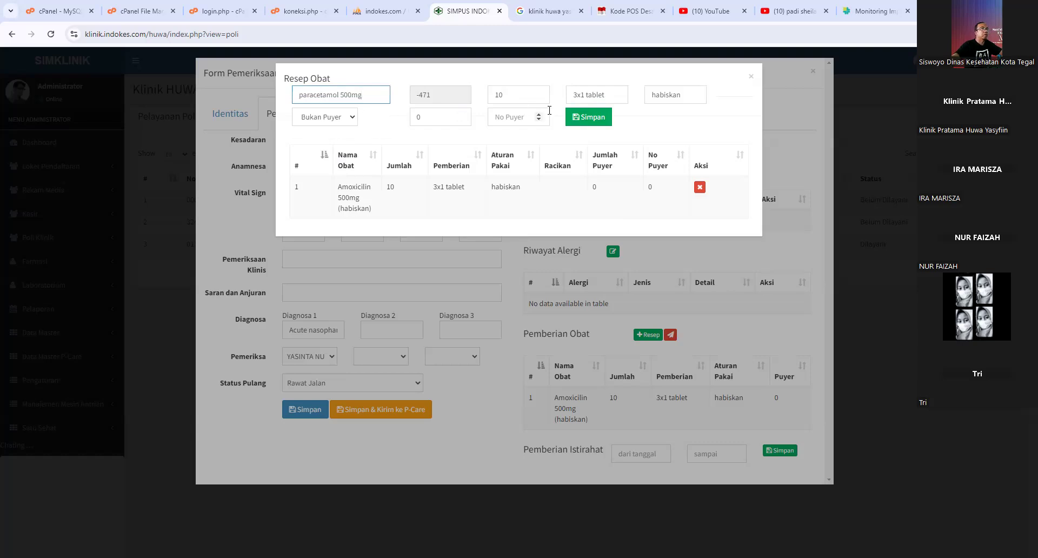
pyautogui.click(501, 96)
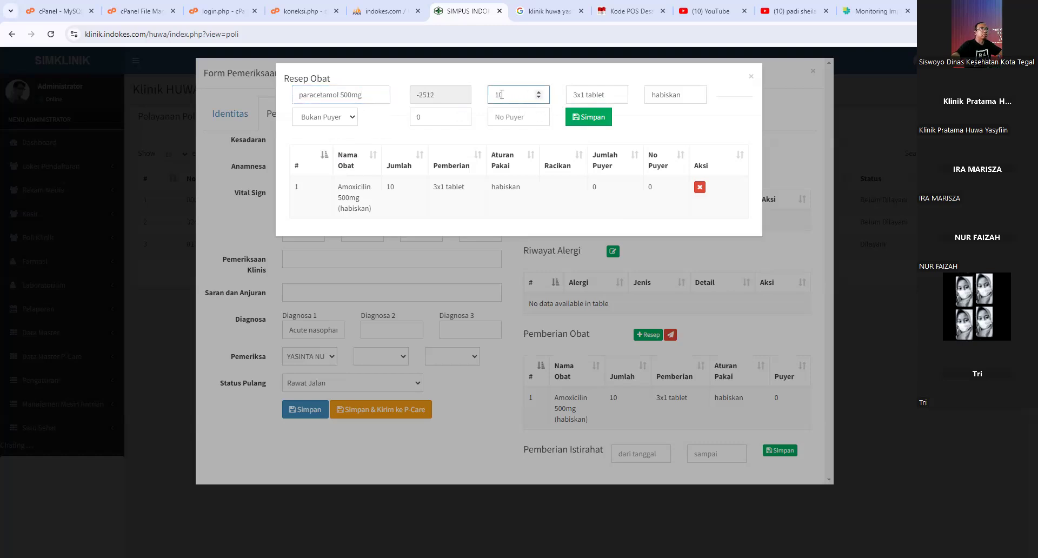
pyautogui.click(585, 95)
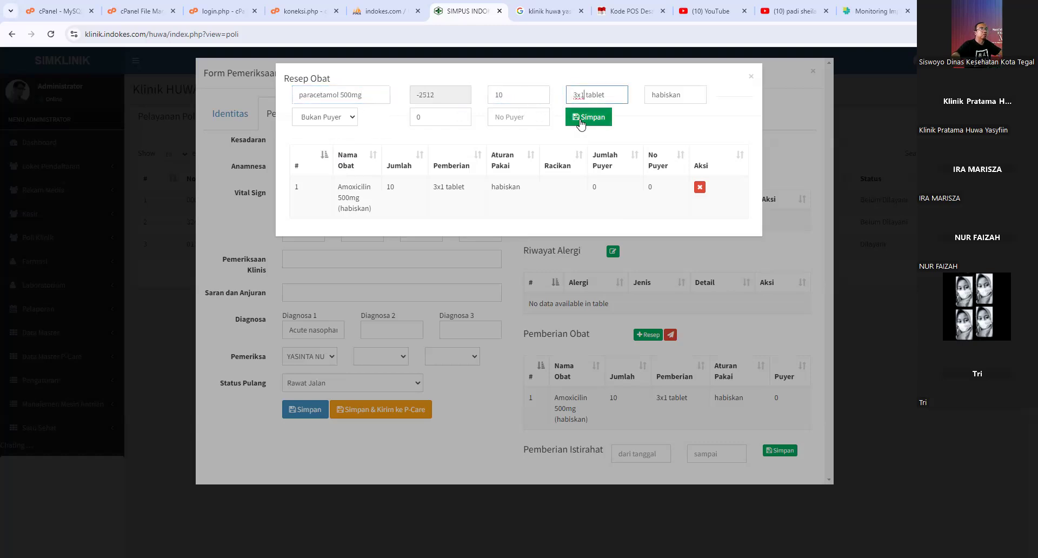
pyautogui.click(581, 123)
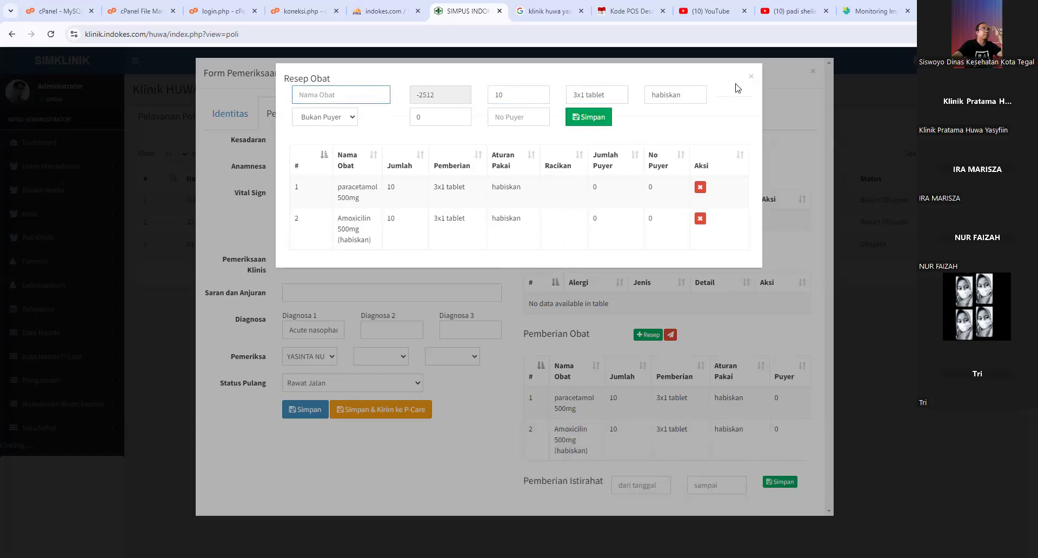
pyautogui.click(750, 78)
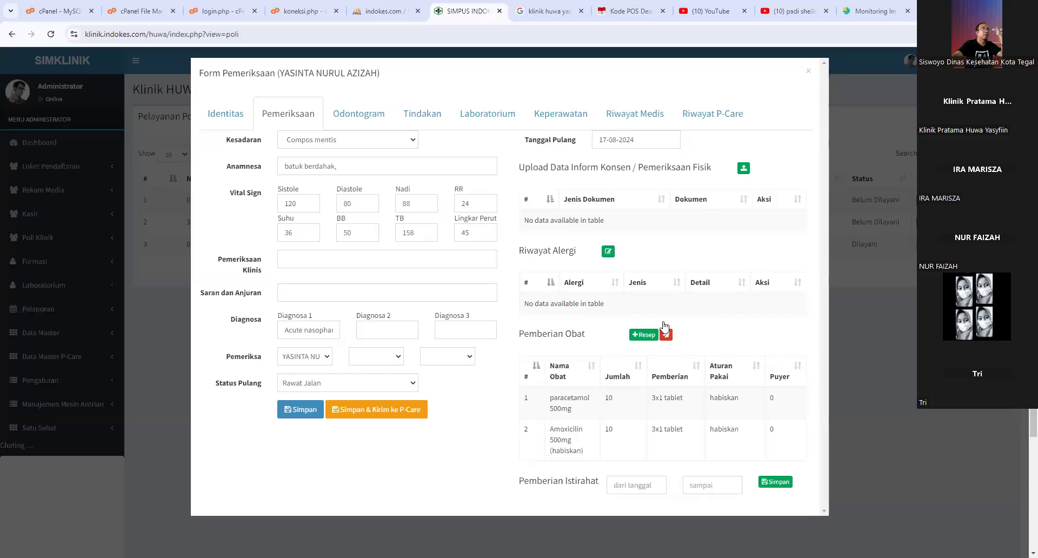
pyautogui.scroll(-1, 643, 373)
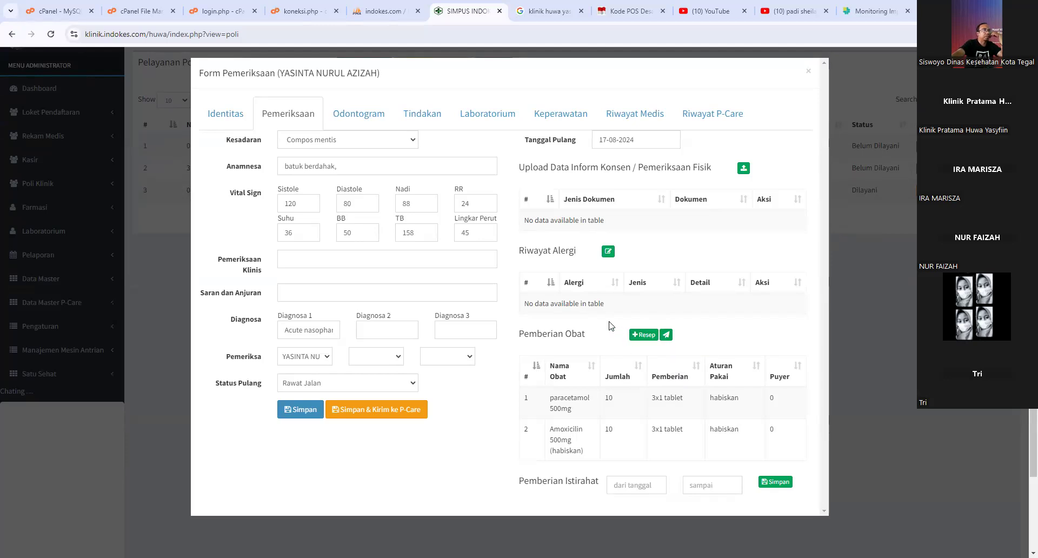
pyautogui.scroll(-1, 566, 328)
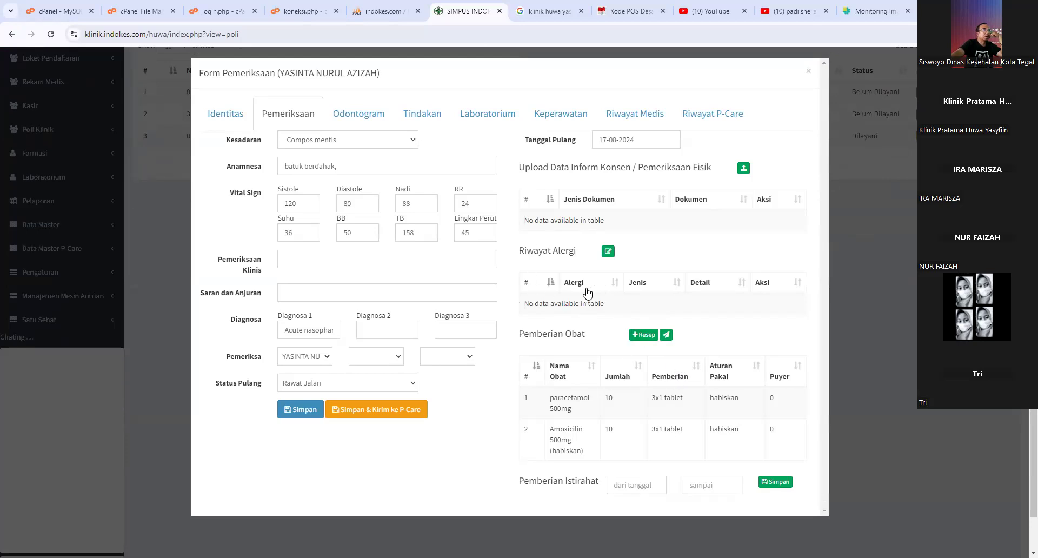
# - Start an allergy entry, first trying type Makanan with allergens Gandum and then Seafood
pyautogui.click(606, 252)
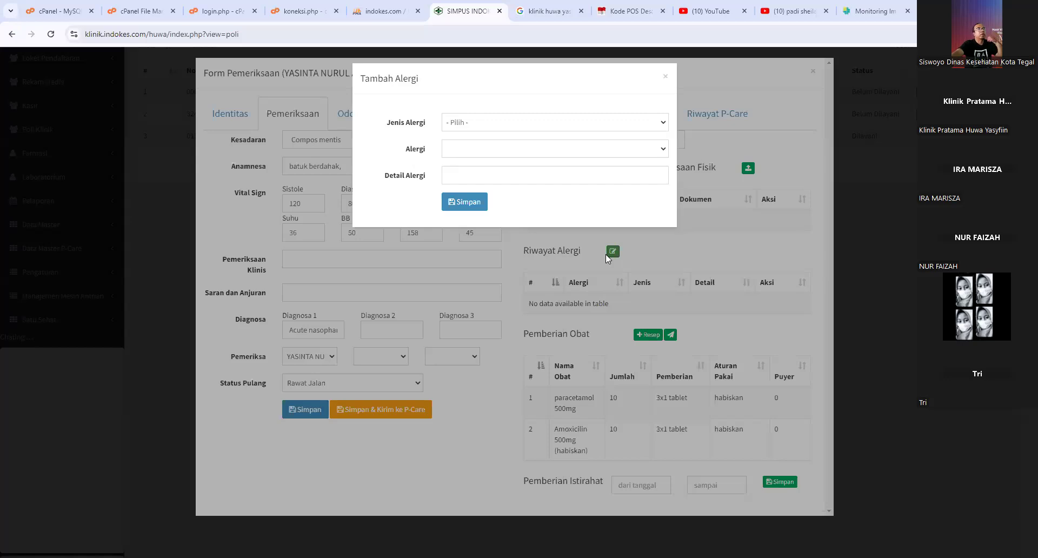
pyautogui.click(482, 123)
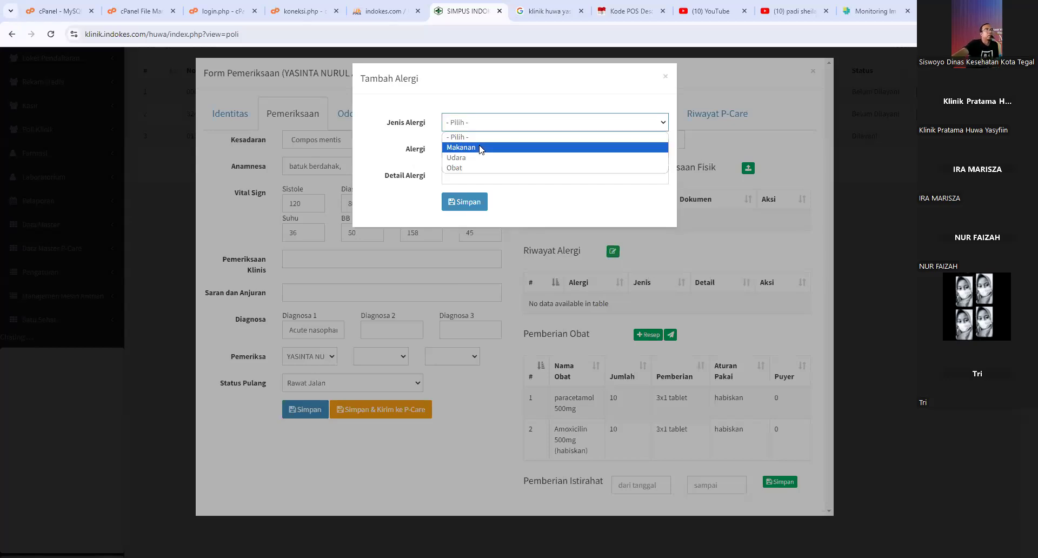
pyautogui.click(480, 147)
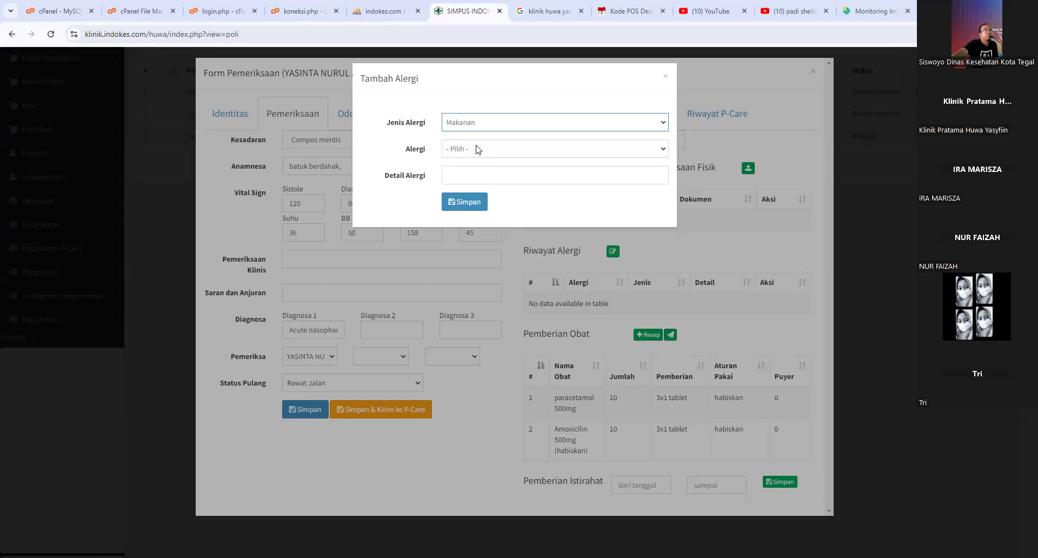
pyautogui.click(478, 148)
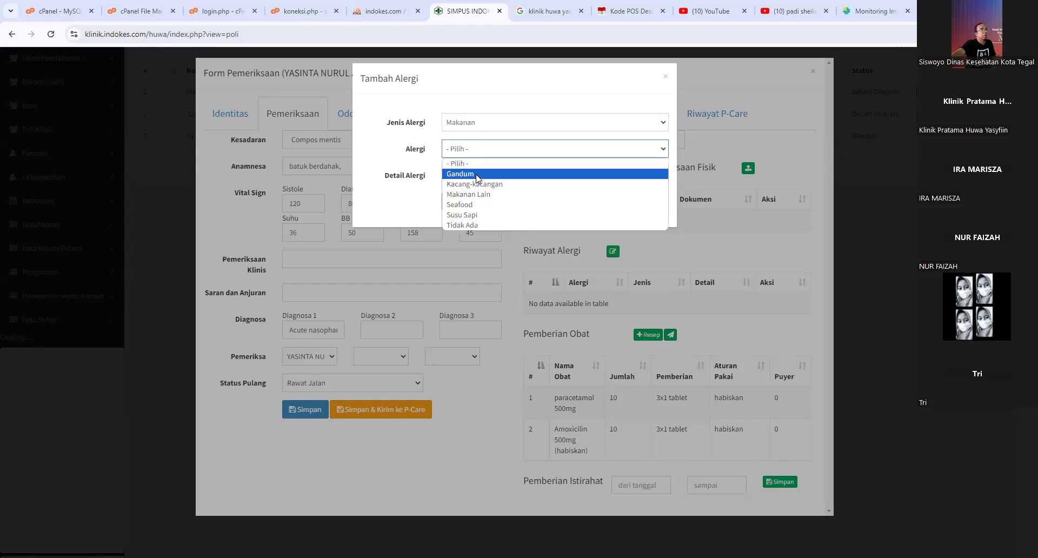
pyautogui.click(477, 176)
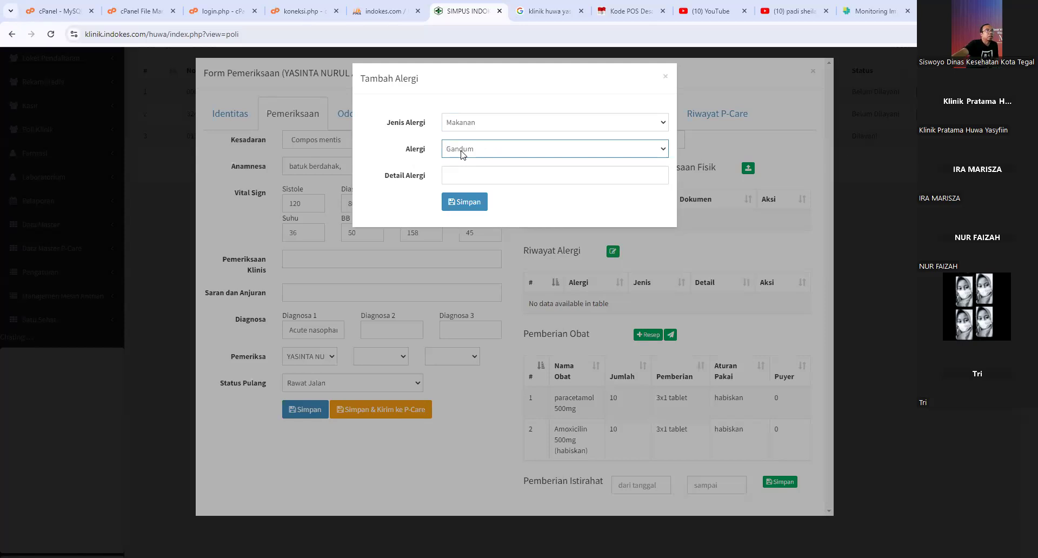
pyautogui.click(463, 154)
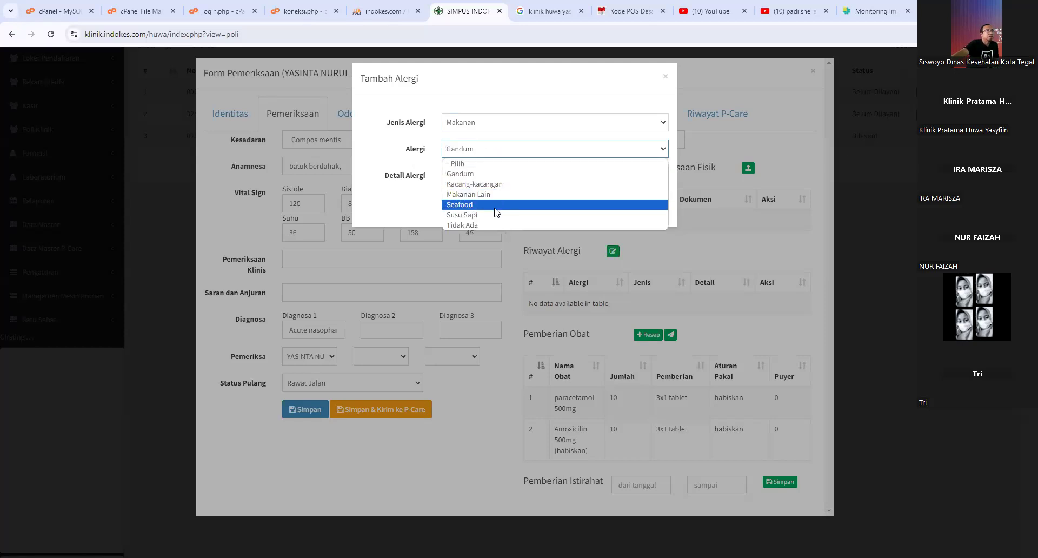
pyautogui.click(497, 212)
pyautogui.click(478, 178)
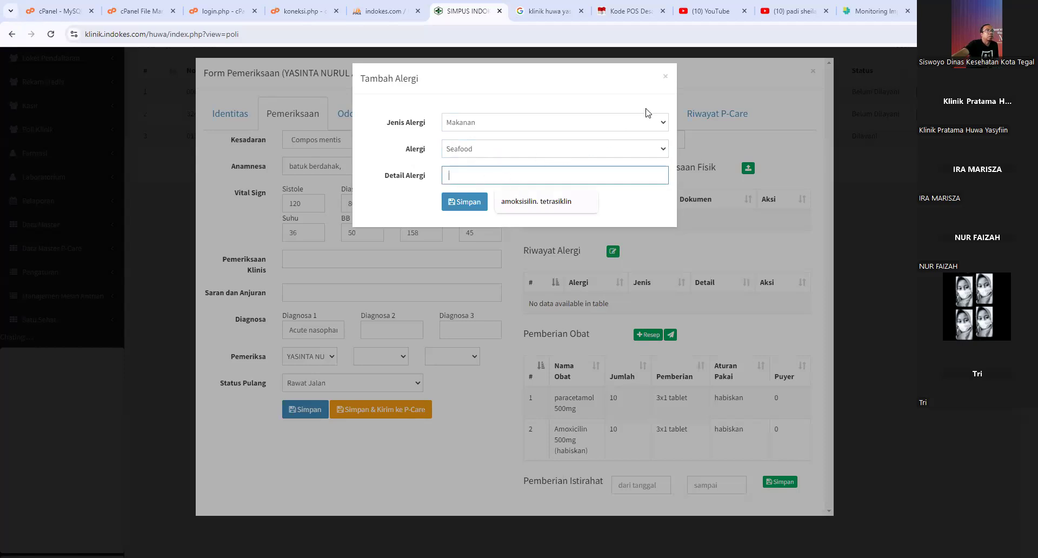
# - Record an Obat allergy to Antibiotik, detail 'amoksisilin. tetrasiklin', save it and close the form
pyautogui.click(506, 123)
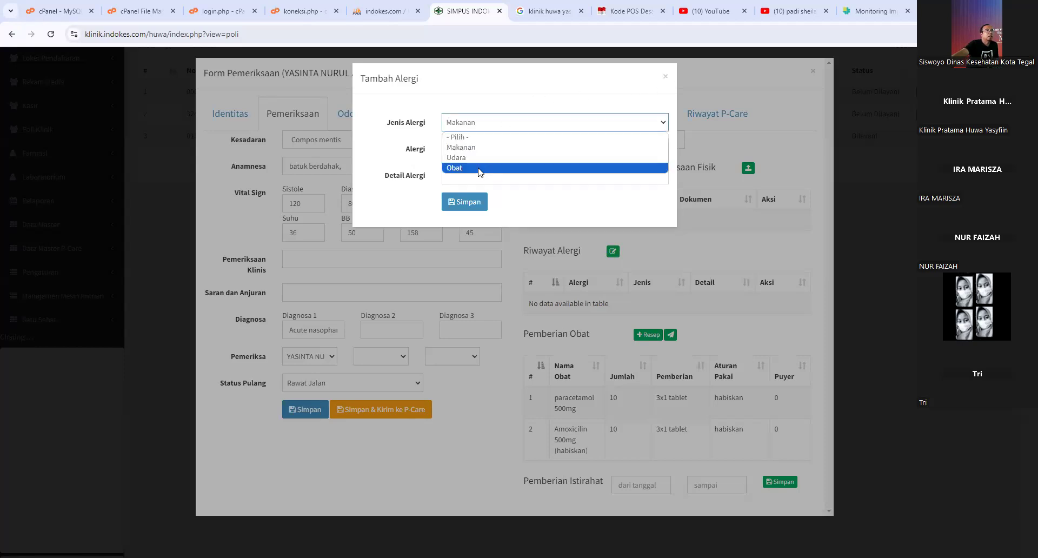
pyautogui.click(478, 168)
pyautogui.click(480, 150)
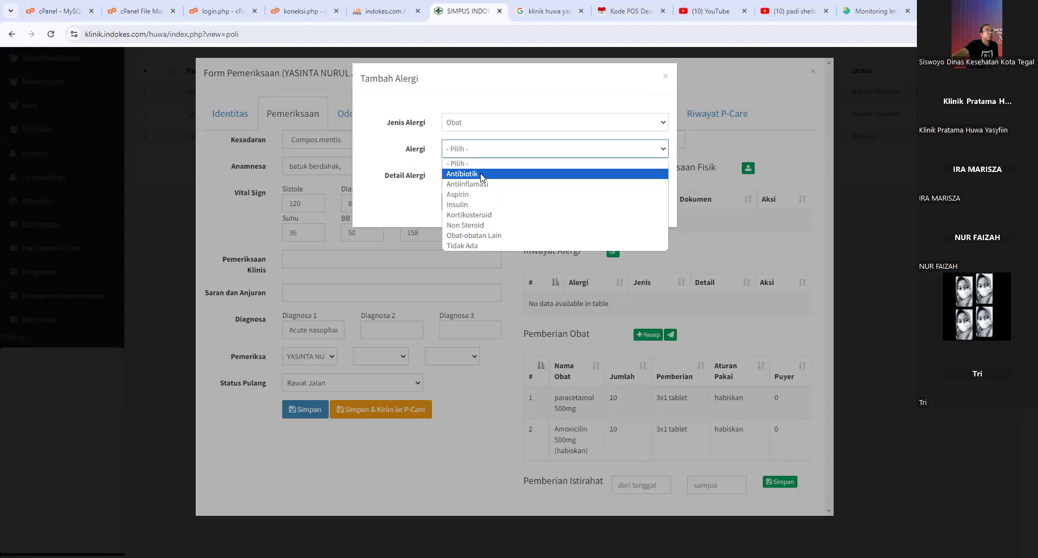
pyautogui.click(480, 174)
pyautogui.click(482, 173)
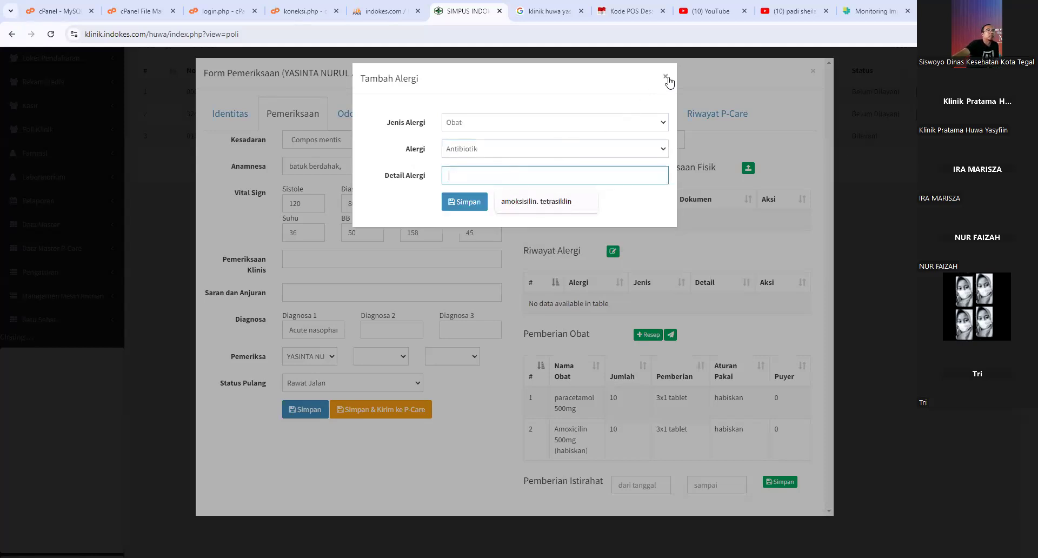
pyautogui.click(552, 202)
pyautogui.click(468, 203)
pyautogui.click(508, 361)
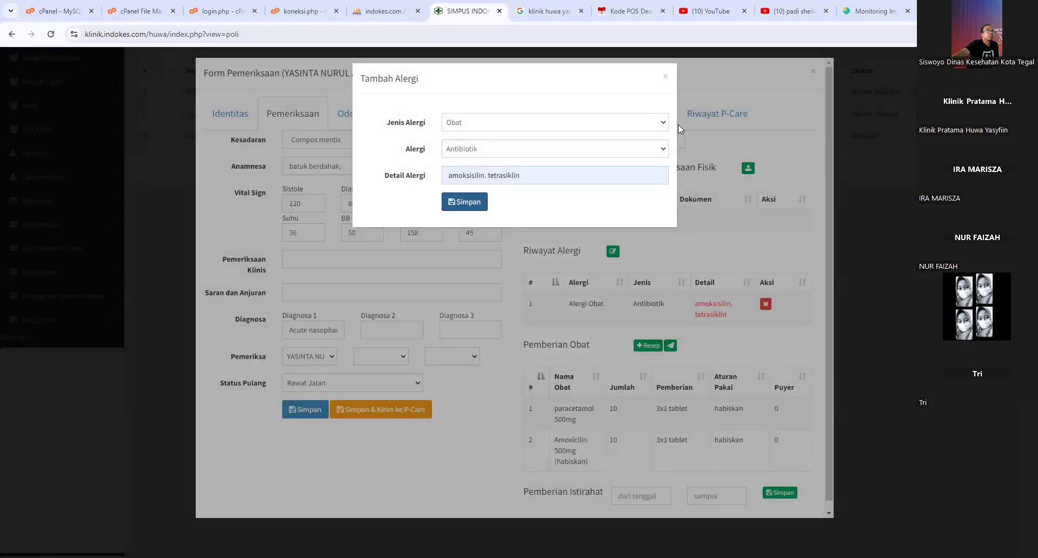
pyautogui.click(664, 76)
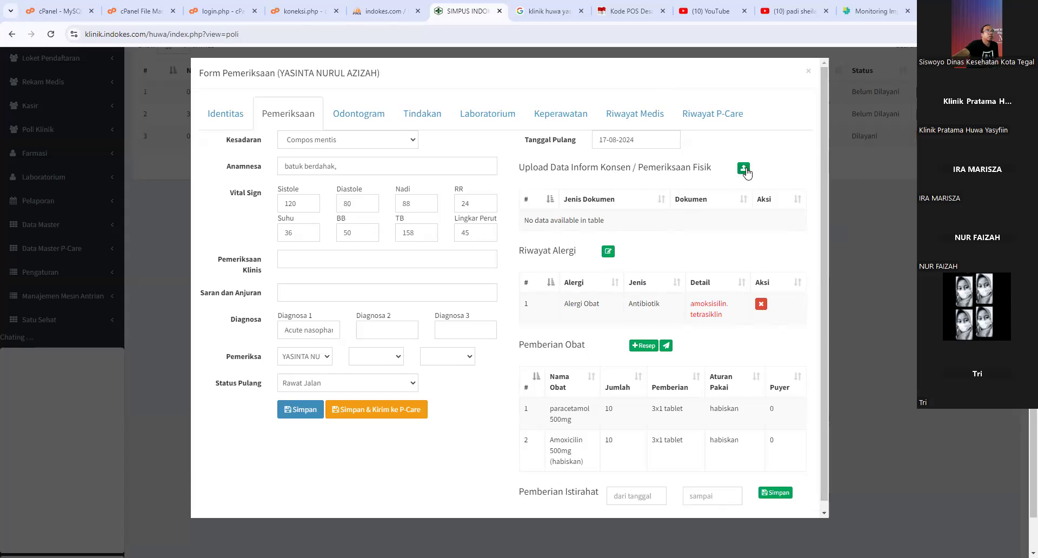
# - Start a new document entry with Jenis Dokumen set to inform konsen
pyautogui.click(744, 170)
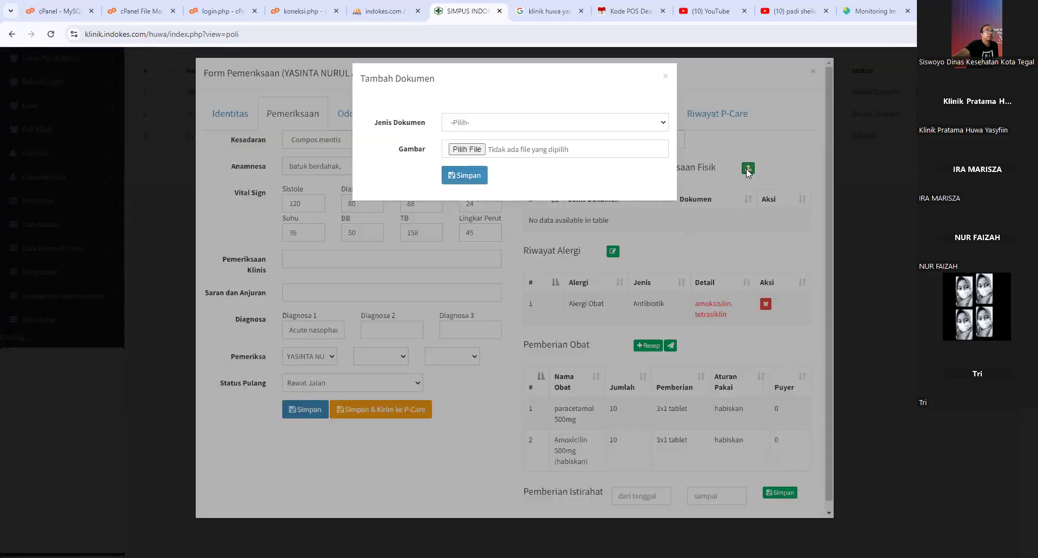
pyautogui.click(554, 131)
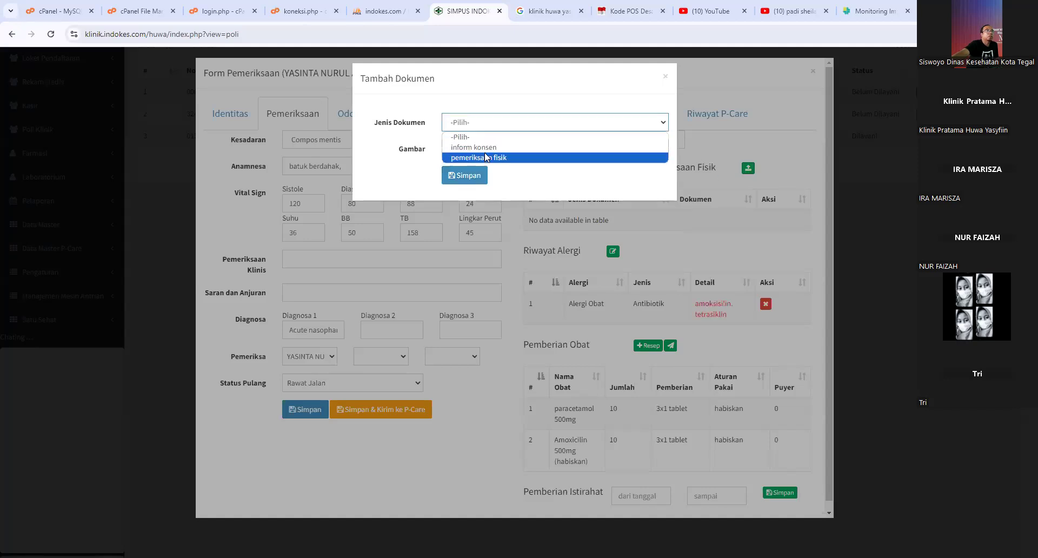
pyautogui.click(506, 130)
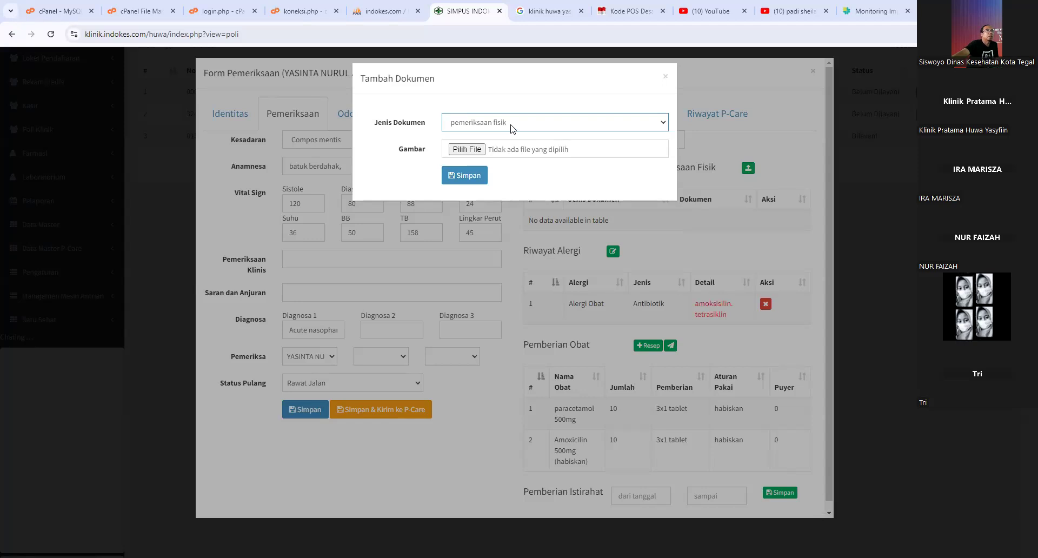
pyautogui.click(513, 129)
pyautogui.click(526, 148)
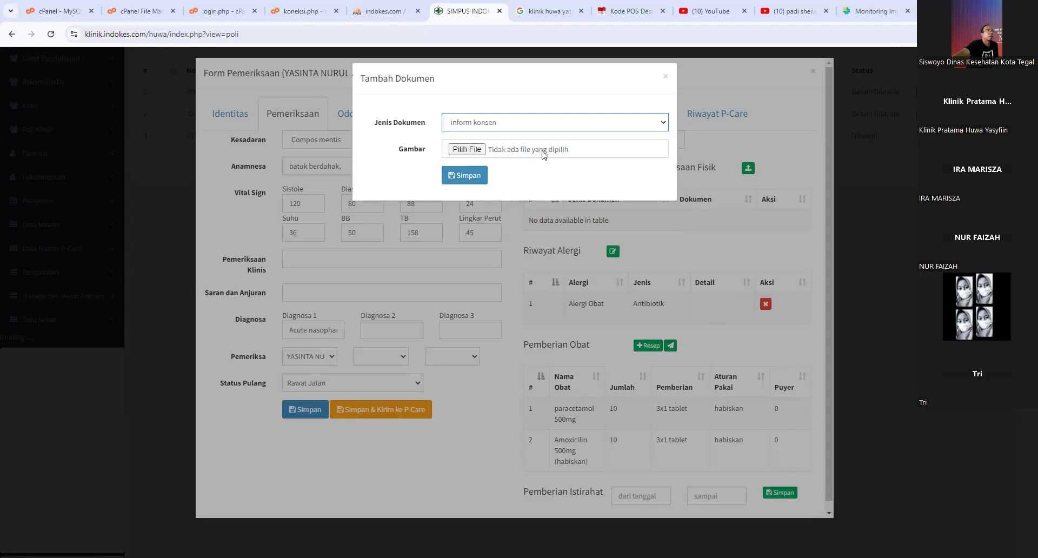
# - Browse for an image file twice, cancel both times, and close the dialog without uploading
pyautogui.click(477, 152)
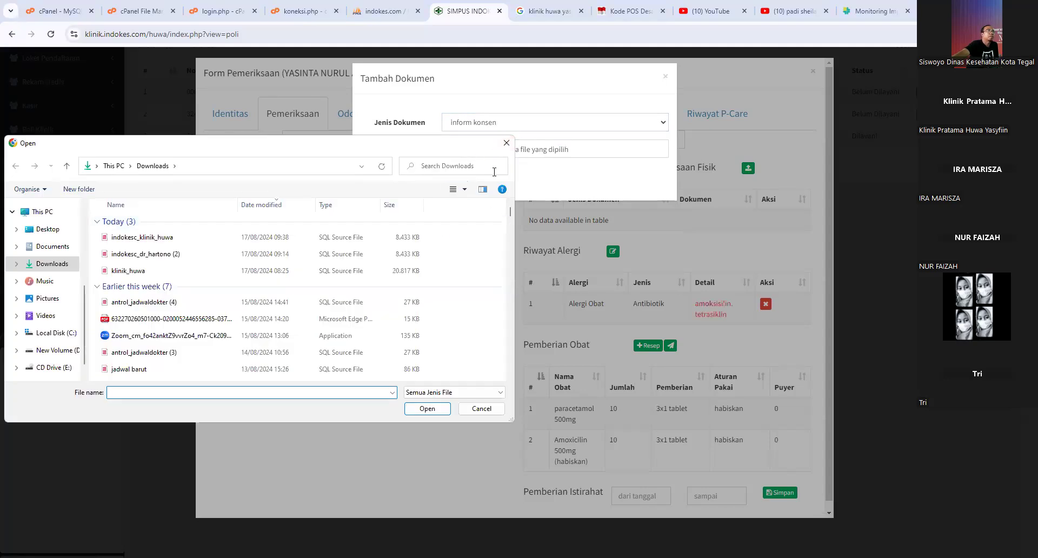
pyautogui.scroll(-5, 336, 309)
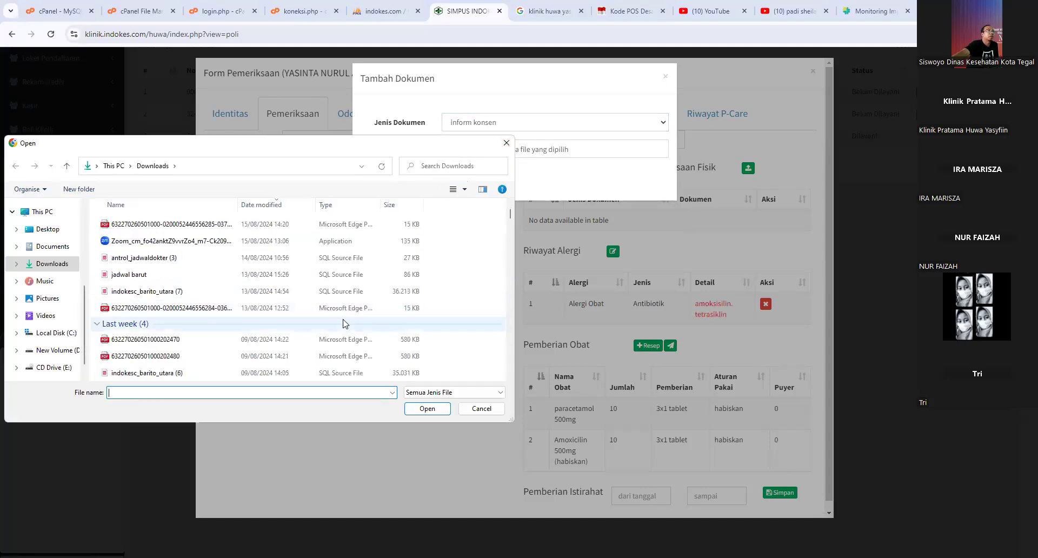
pyautogui.scroll(-10, 349, 326)
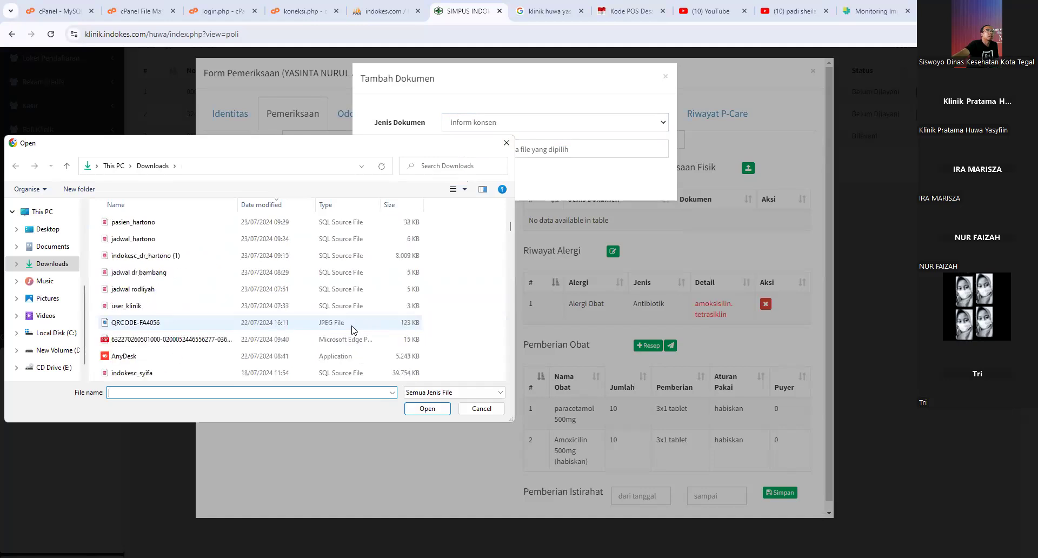
pyautogui.scroll(-10, 352, 327)
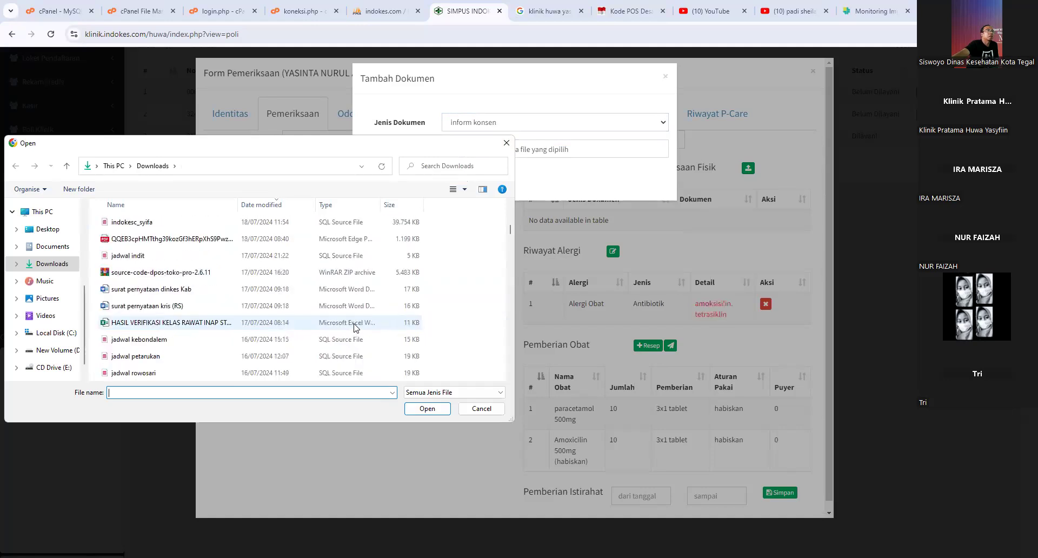
pyautogui.scroll(-10, 357, 330)
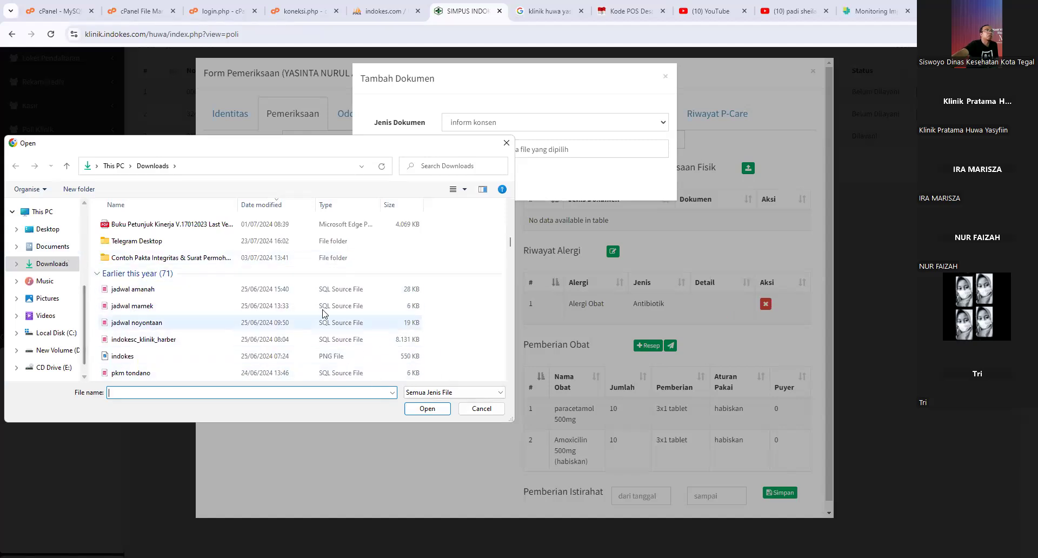
pyautogui.click(481, 409)
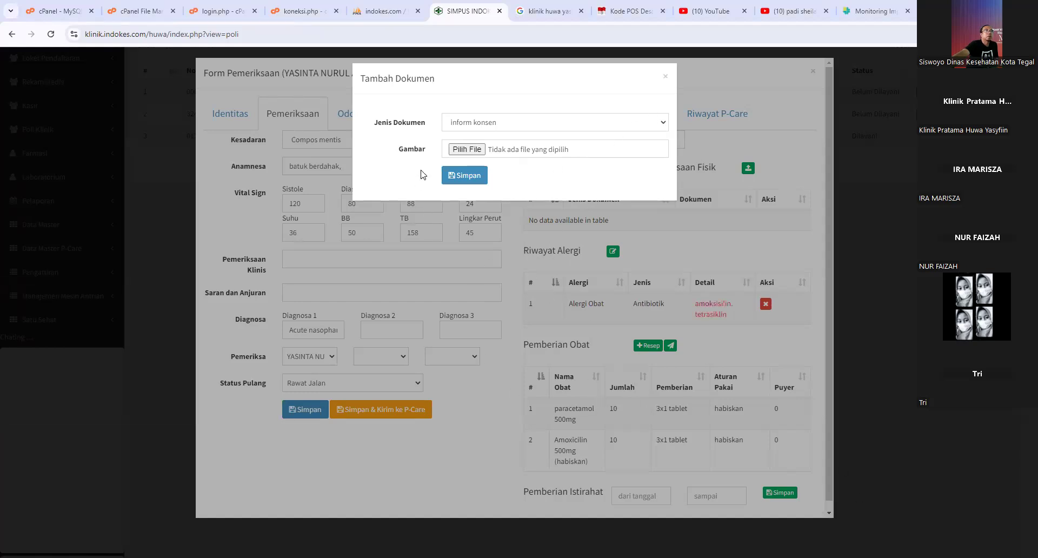
pyautogui.click(481, 149)
pyautogui.click(482, 409)
pyautogui.click(665, 76)
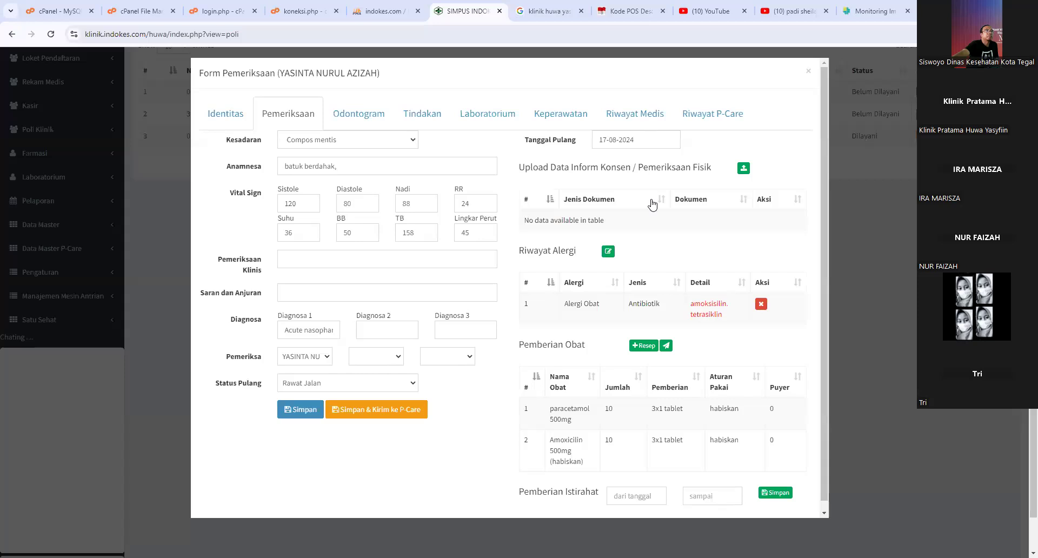
# - Set the sick-leave period from 17-08-2024 to 19-08-2024, replacing the old 31-07-2024 end date
pyautogui.scroll(-1, 671, 354)
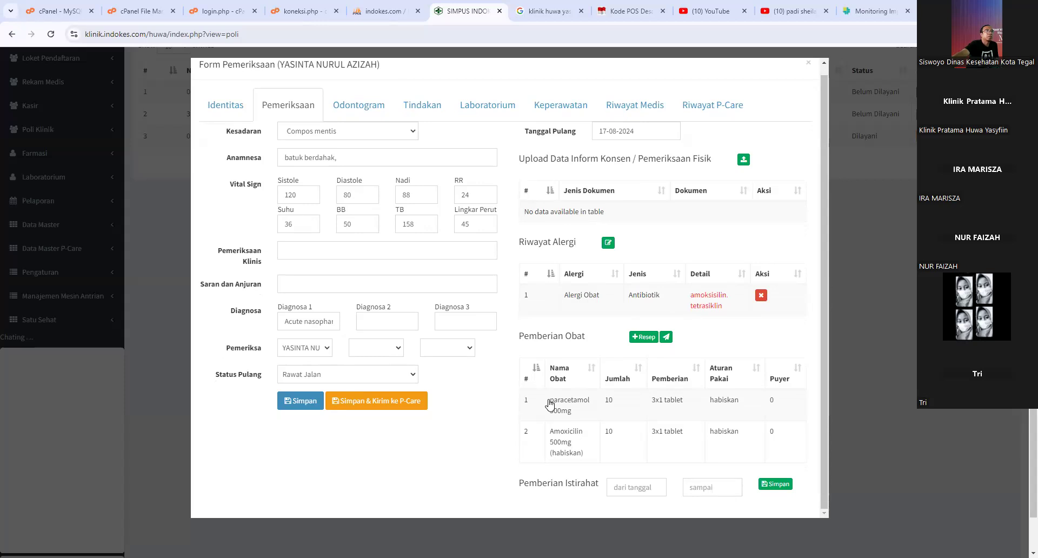
pyautogui.click(624, 486)
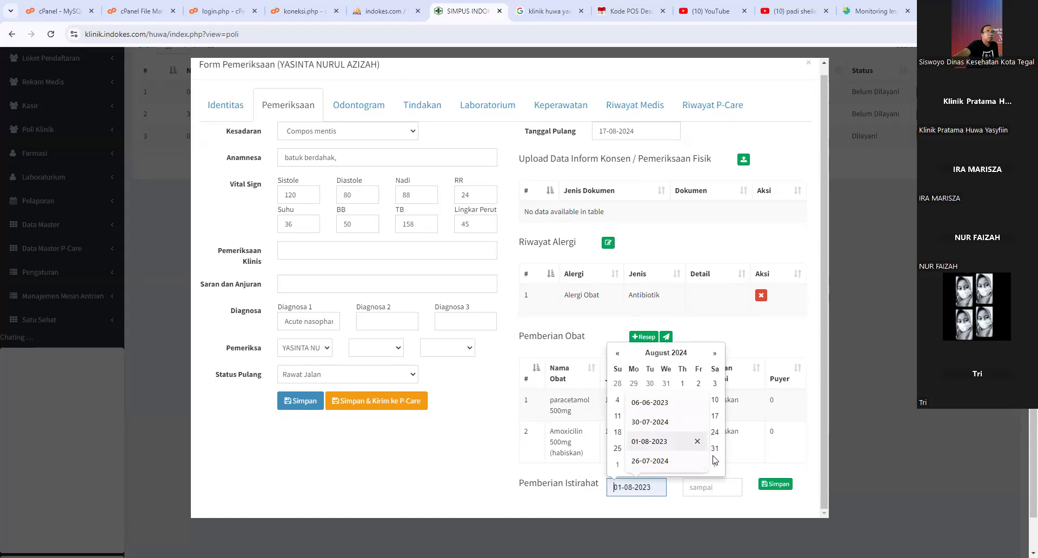
pyautogui.click(708, 493)
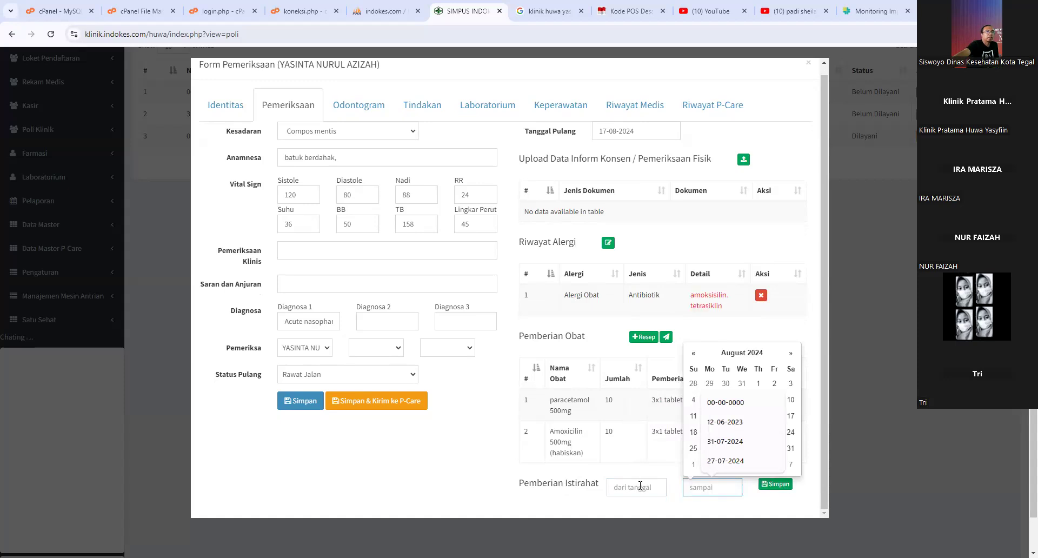
pyautogui.click(640, 486)
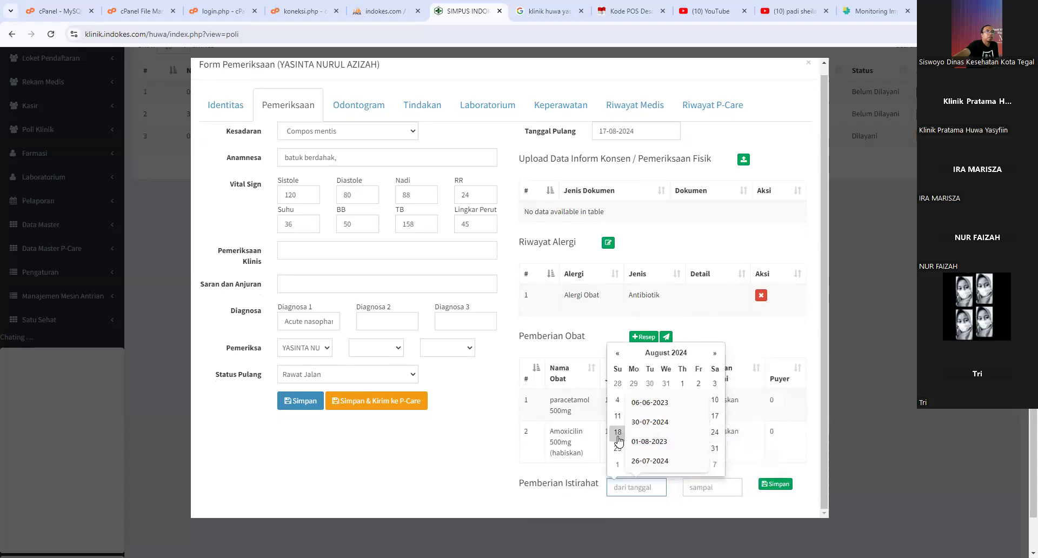
pyautogui.click(715, 417)
pyautogui.click(703, 487)
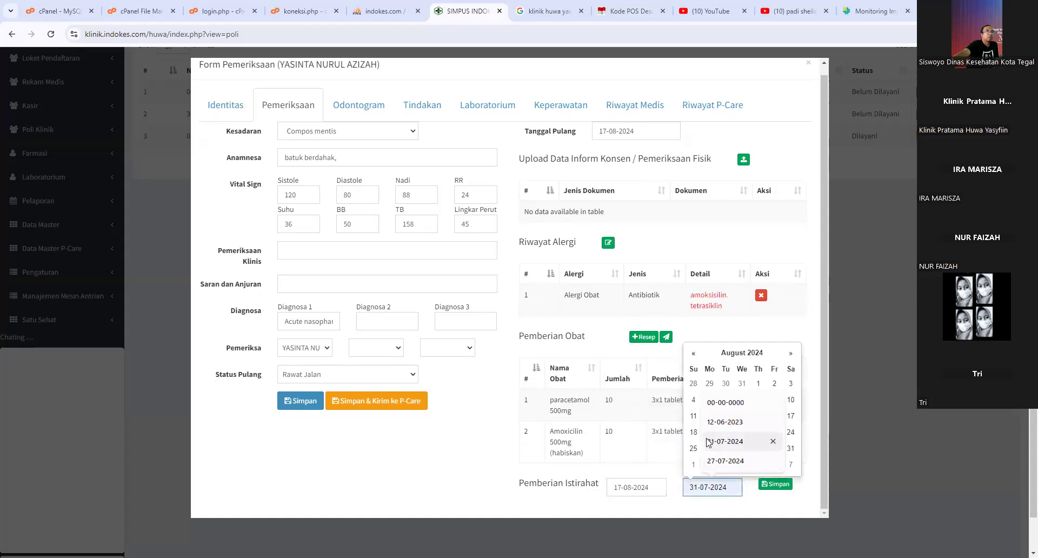
pyautogui.click(773, 444)
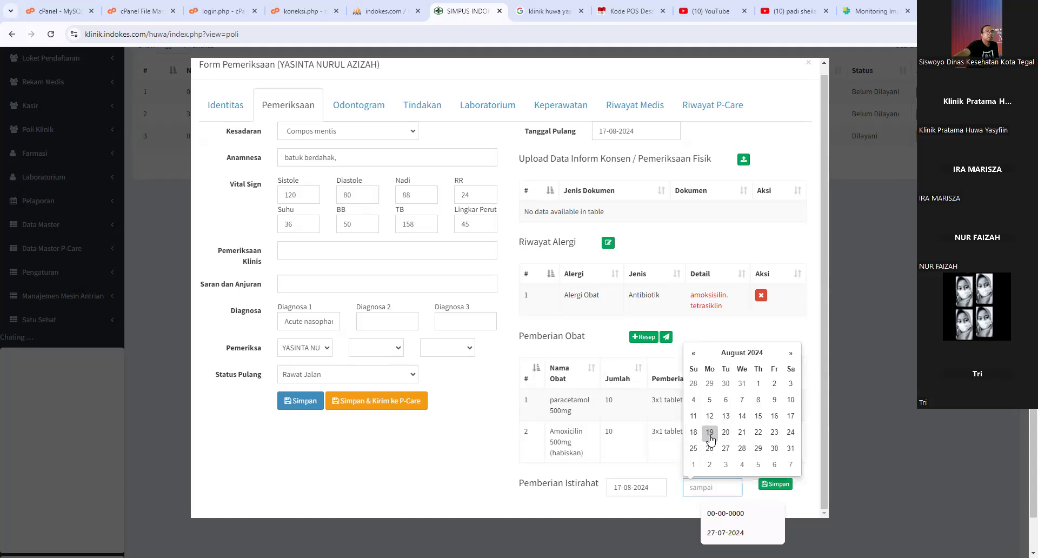
pyautogui.click(710, 432)
# - Save the sick-leave dates, confirm with OK, and close Form Pemeriksaan
pyautogui.click(777, 484)
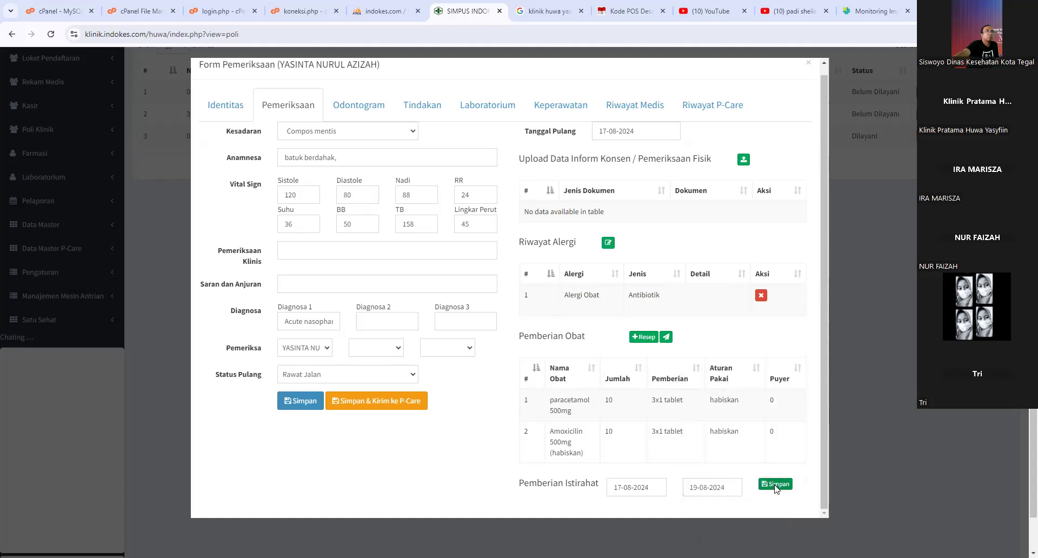
pyautogui.click(504, 361)
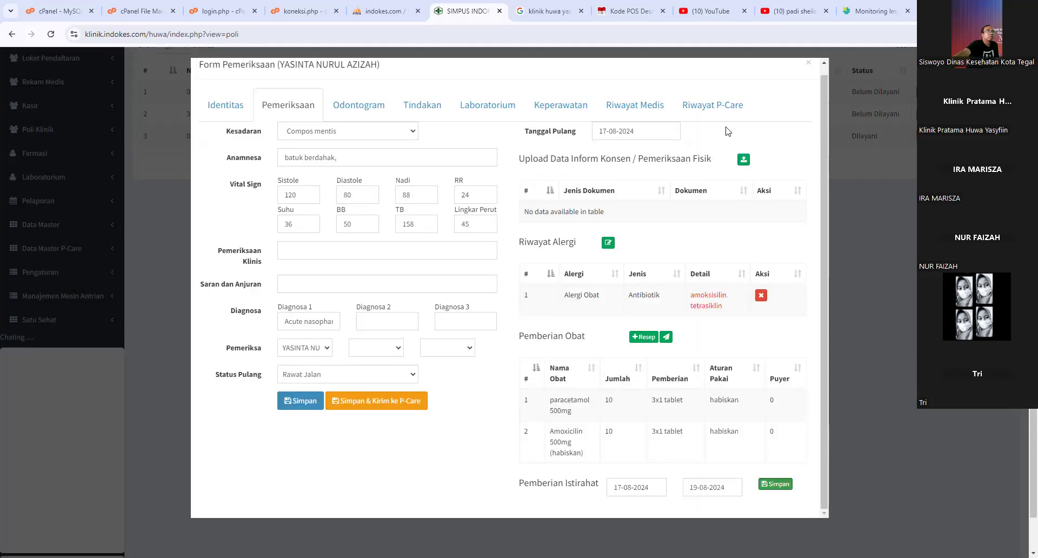
pyautogui.click(813, 63)
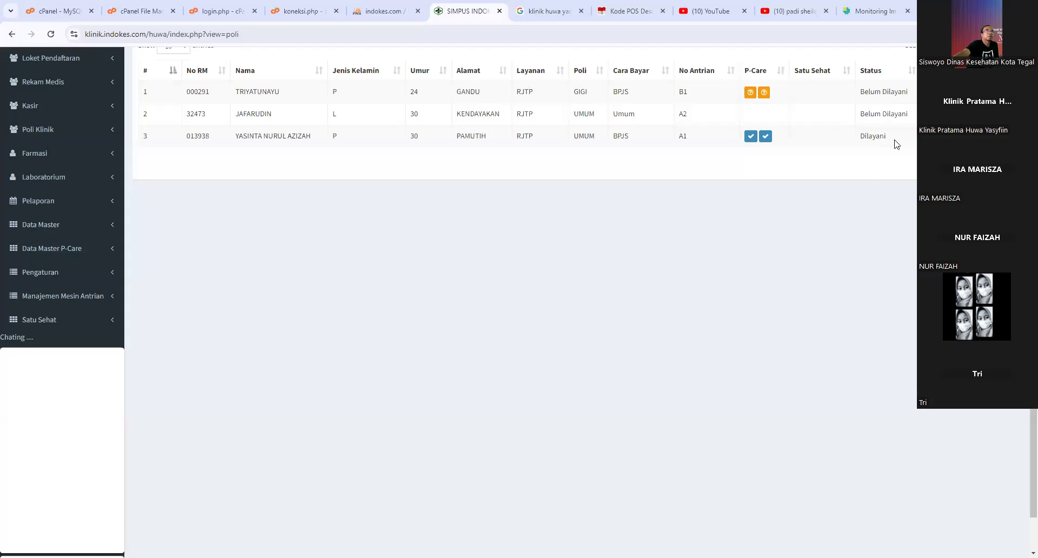
pyautogui.scroll(2, 914, 172)
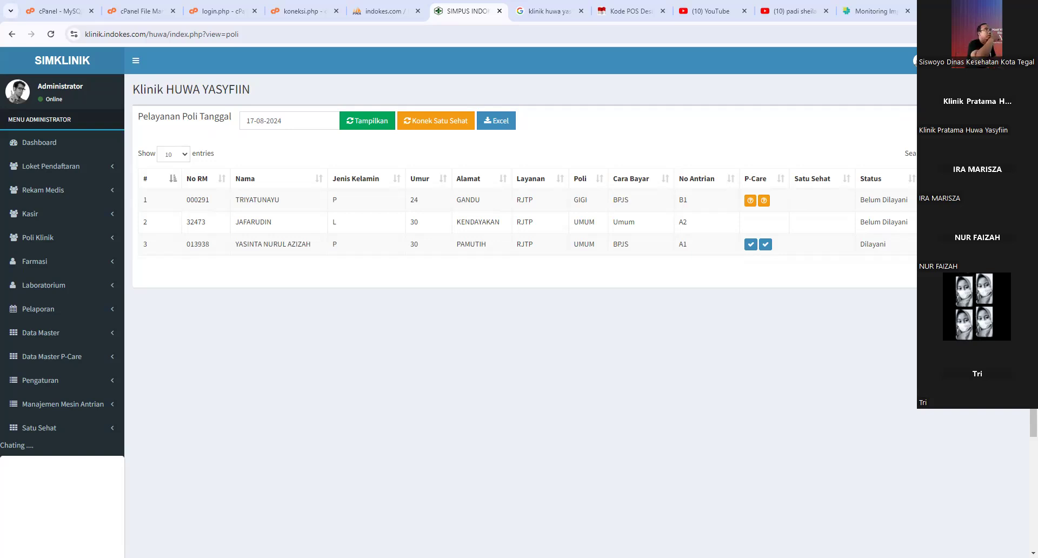
# - Go to Loket Pendaftaran > Pendaftaran Pasien and search patients by Nama 'rudi'
pyautogui.click(77, 166)
pyautogui.click(85, 186)
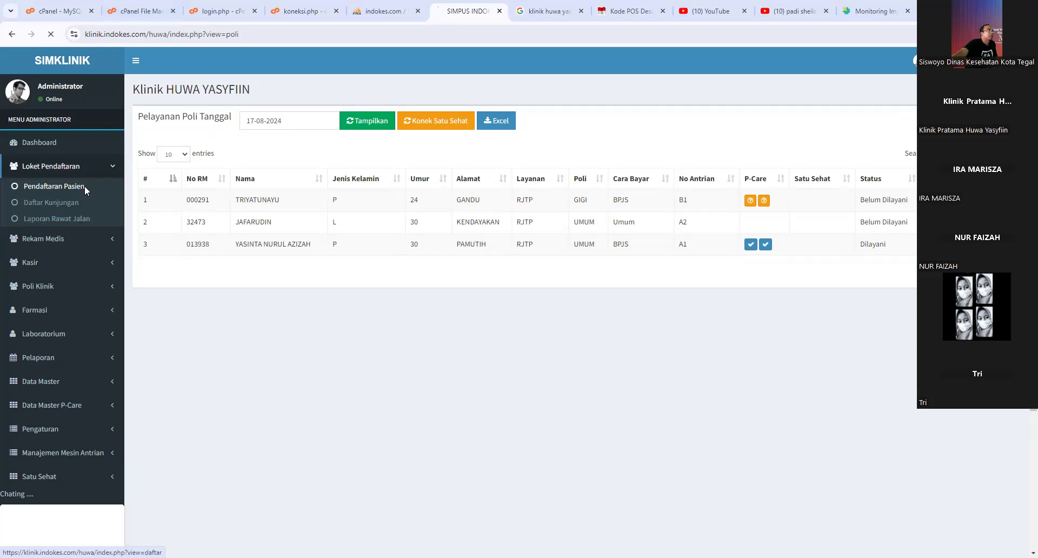
pyautogui.click(907, 120)
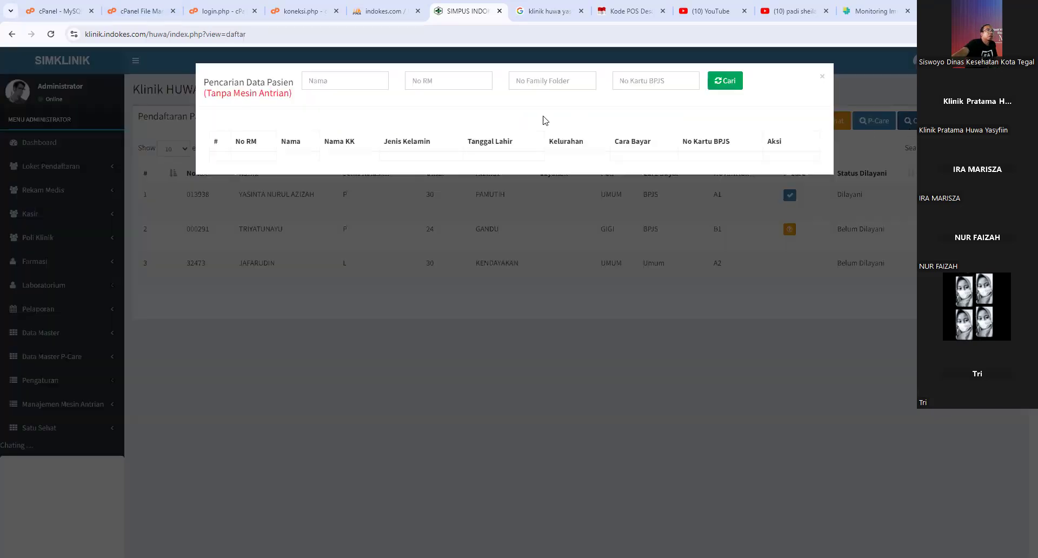
pyautogui.click(362, 78)
pyautogui.write('r')
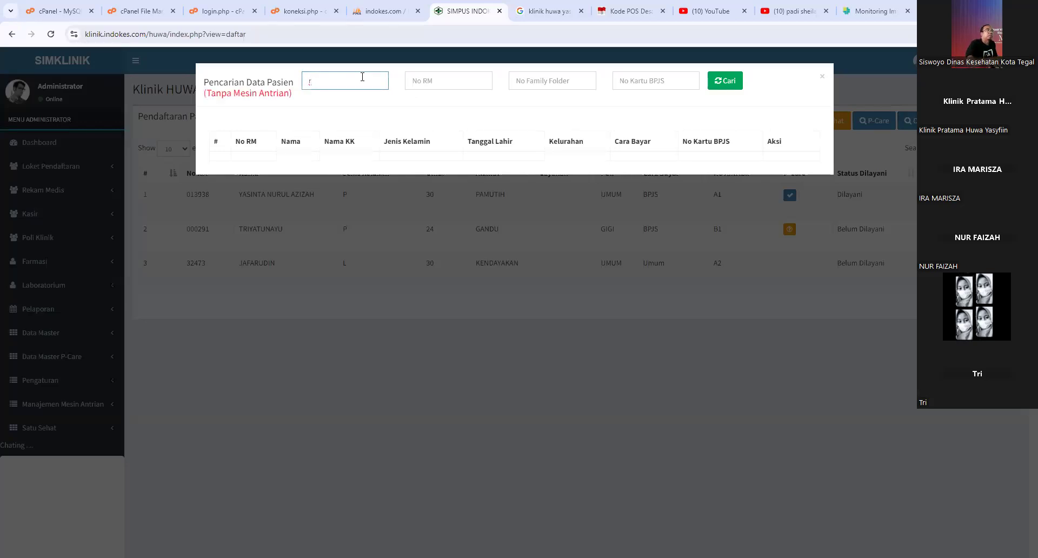
pyautogui.press('BackSpace')
pyautogui.press('BackSpace')
pyautogui.write('rudi')
pyautogui.click(722, 81)
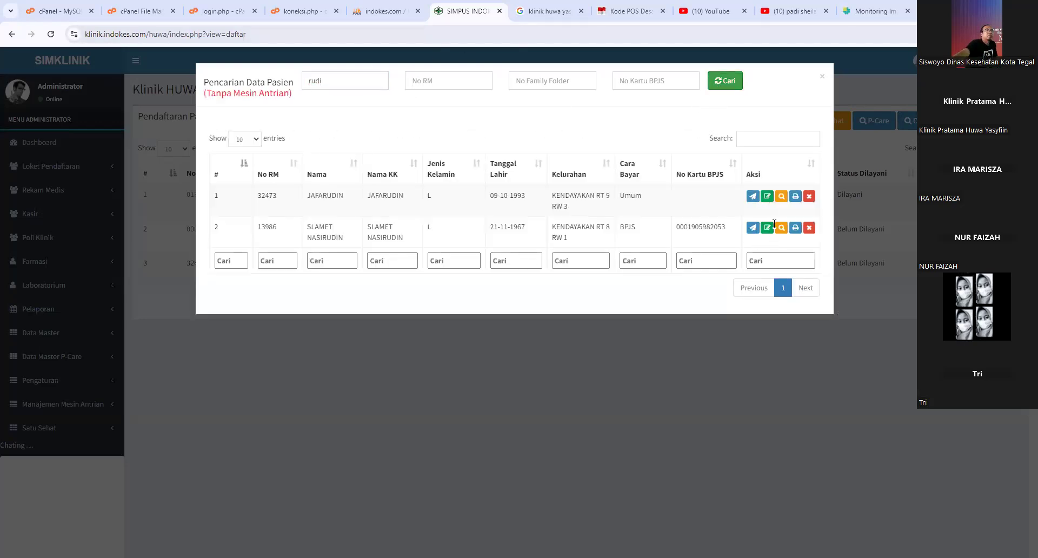
# - View the first result's edit and poli registration forms (care type RITP), then close all modals unsaved
pyautogui.click(768, 197)
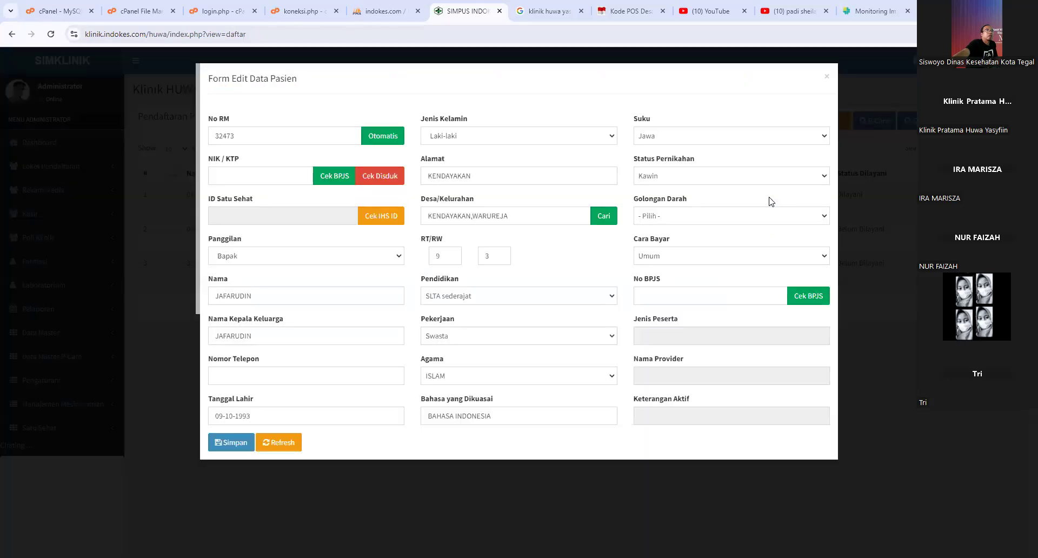
pyautogui.click(827, 76)
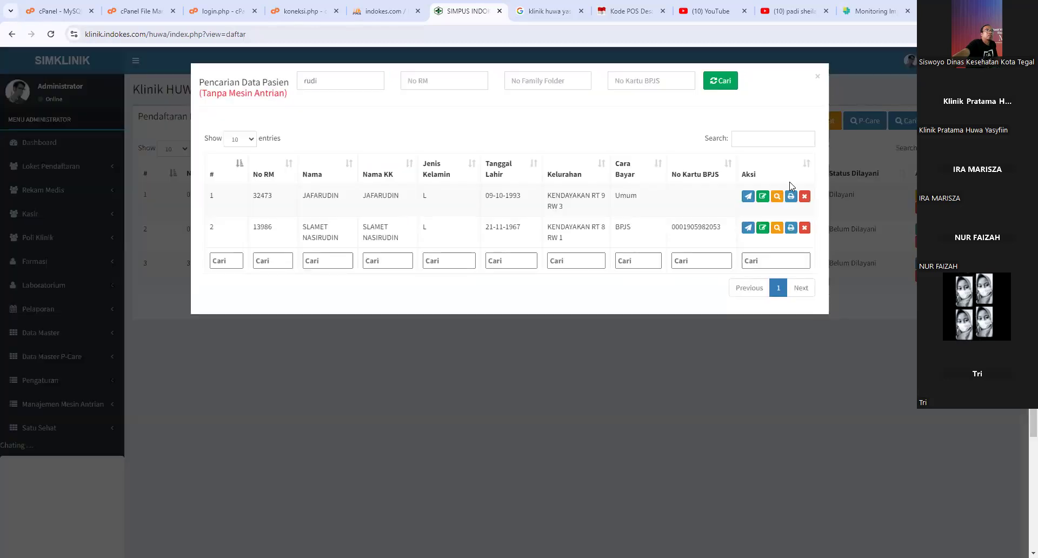
pyautogui.click(748, 196)
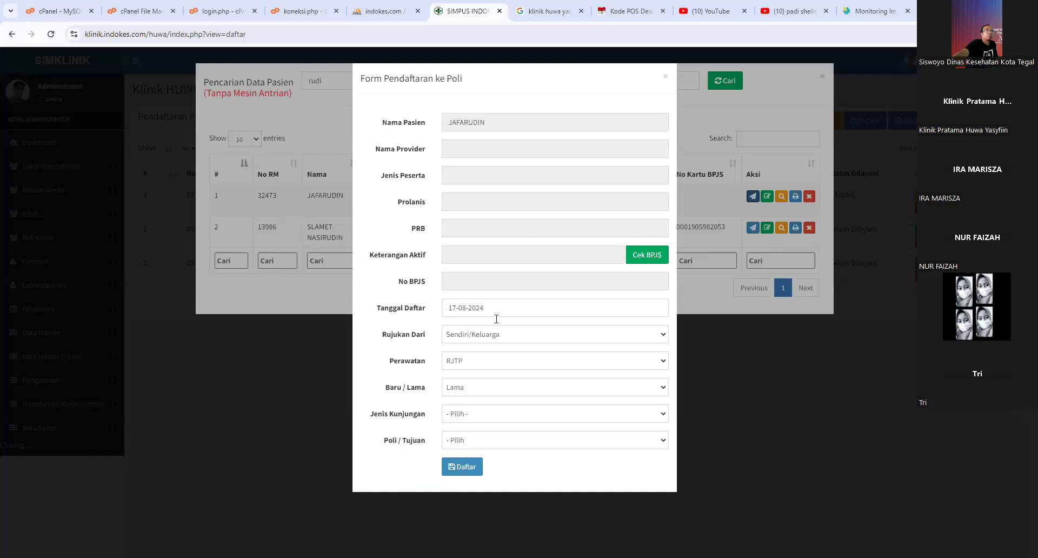
pyautogui.click(486, 361)
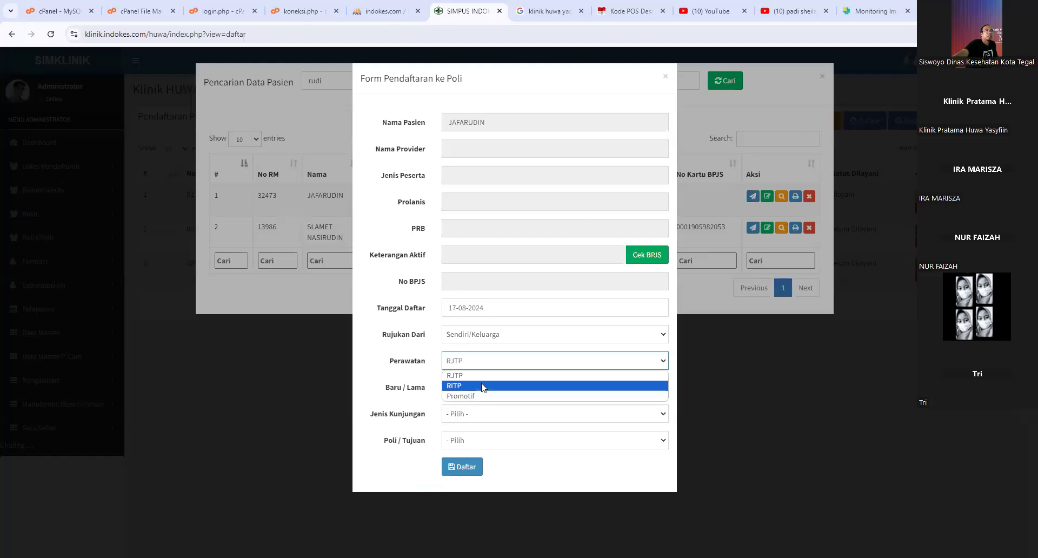
pyautogui.click(483, 387)
pyautogui.click(665, 76)
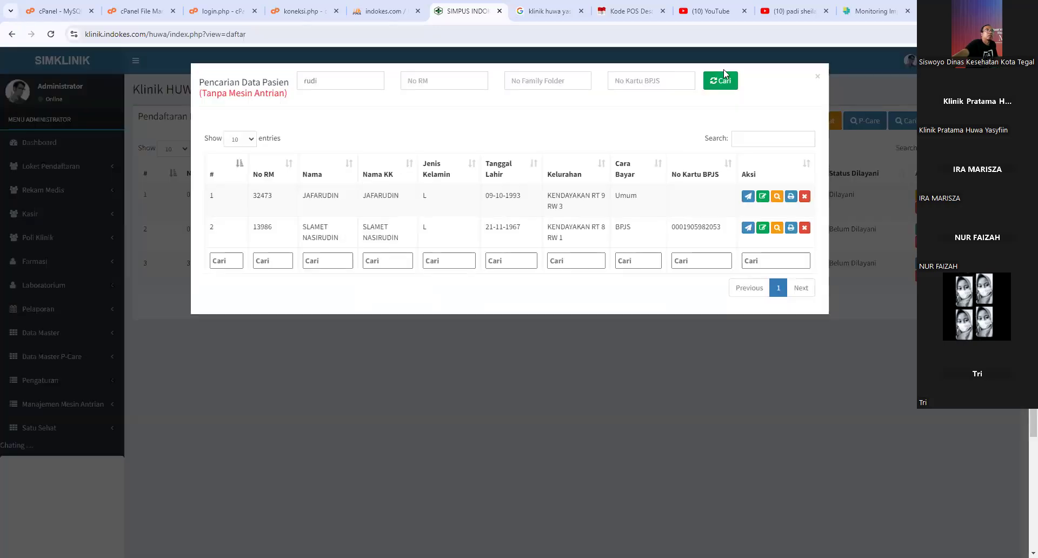
pyautogui.click(818, 77)
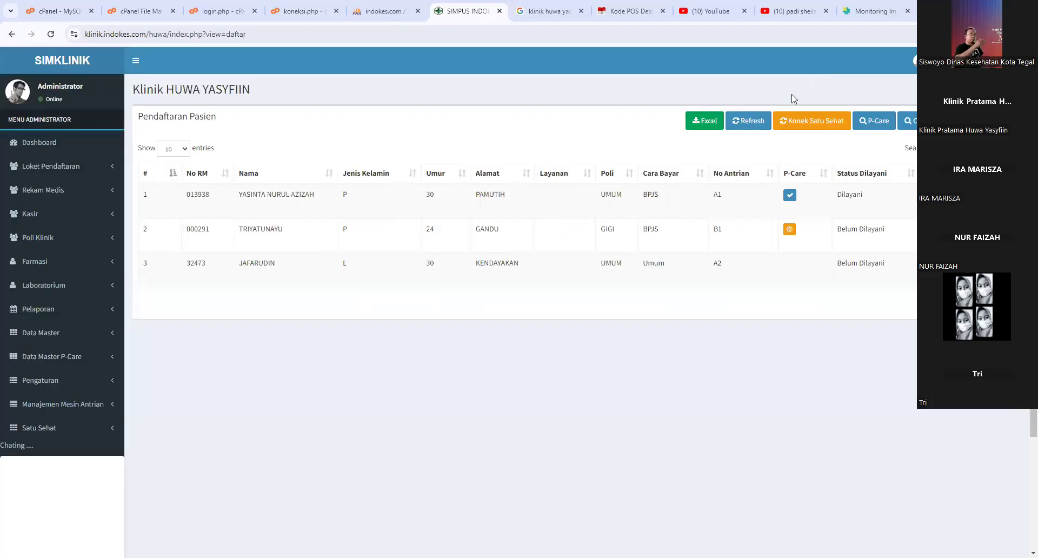
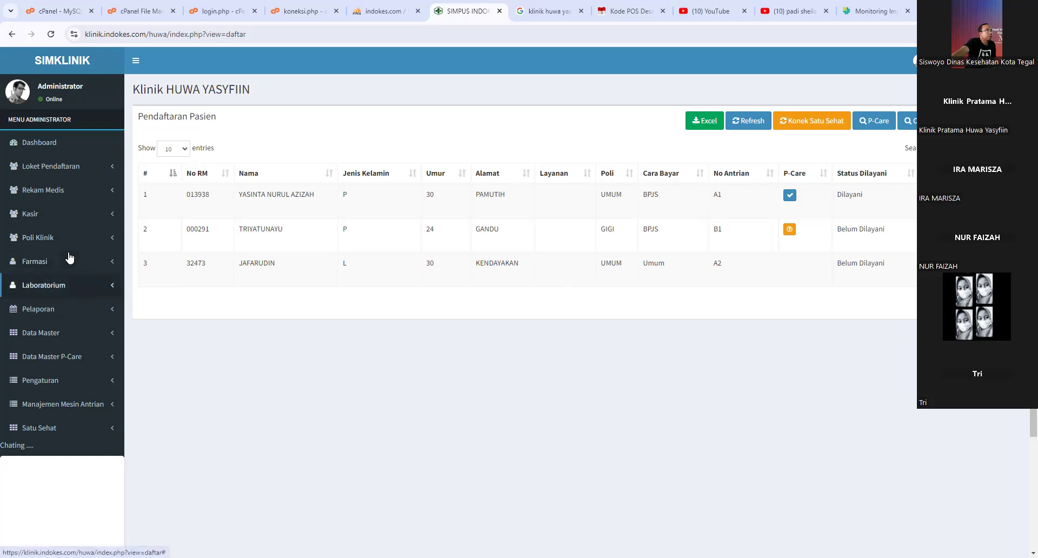
# - Open Laboratorium > Kunjungan Laboratorium to view the 17-08-2024 lab queue, then expand Satu Sehat
pyautogui.click(68, 280)
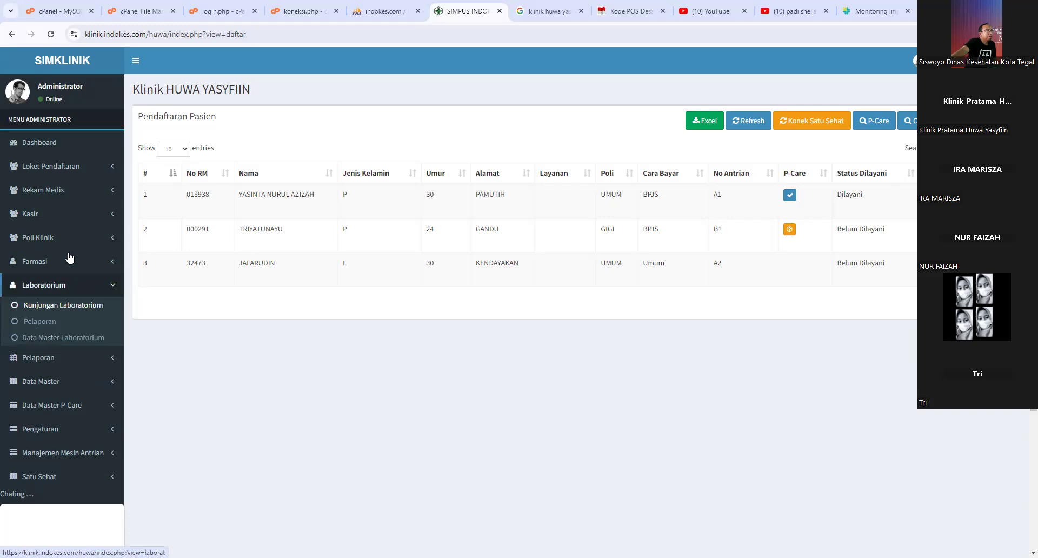
pyautogui.click(65, 305)
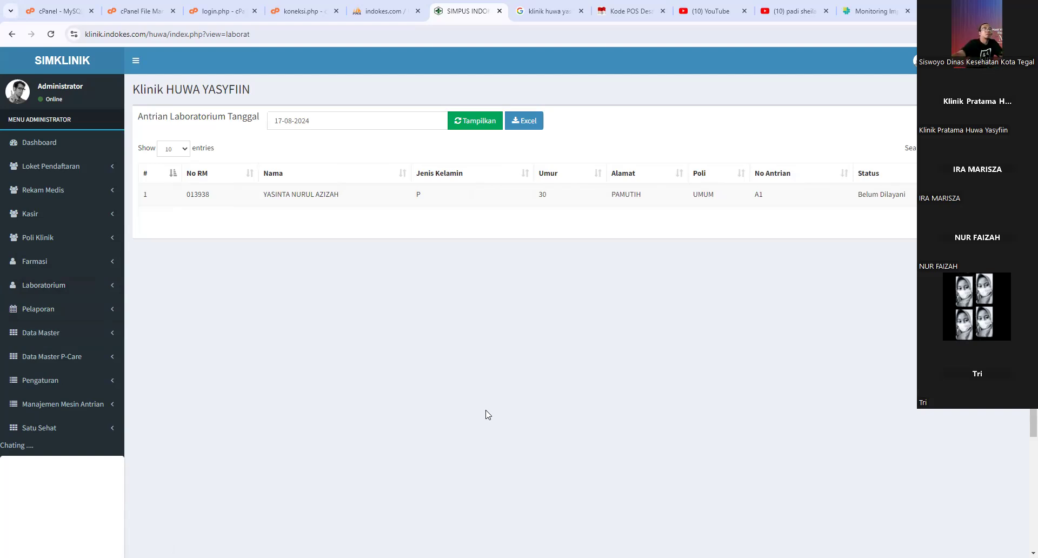
pyautogui.click(64, 428)
# - View and reload the Satu Sehat Pelayanan sending queue, then switch to the Monitoring Implementasi tab
pyautogui.click(58, 450)
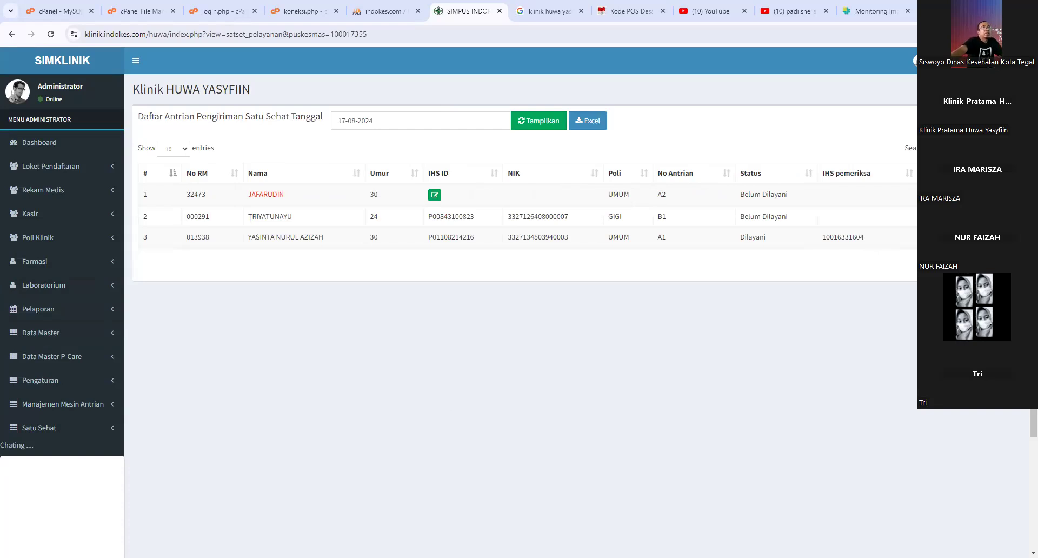
pyautogui.click(91, 431)
pyautogui.click(52, 452)
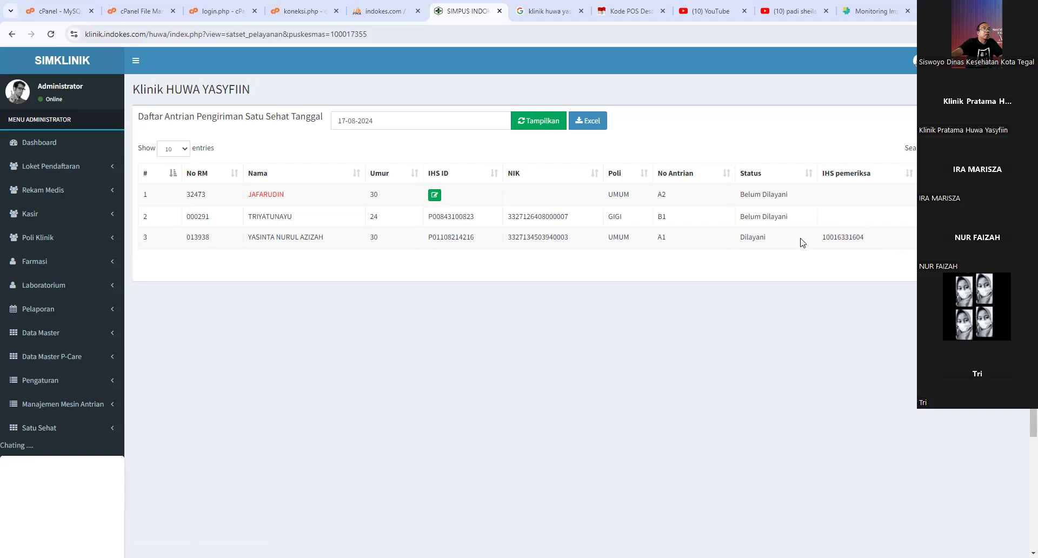
pyautogui.click(876, 12)
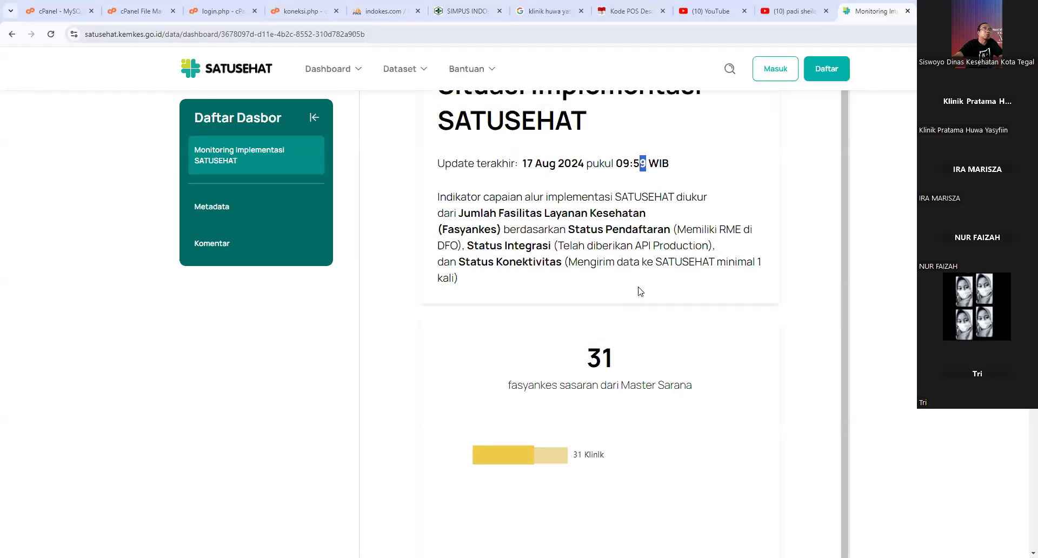
# - Reload the monitoring dashboard to show 67.442 target fasyankes and select the 'Update terakhir' text
pyautogui.click(50, 34)
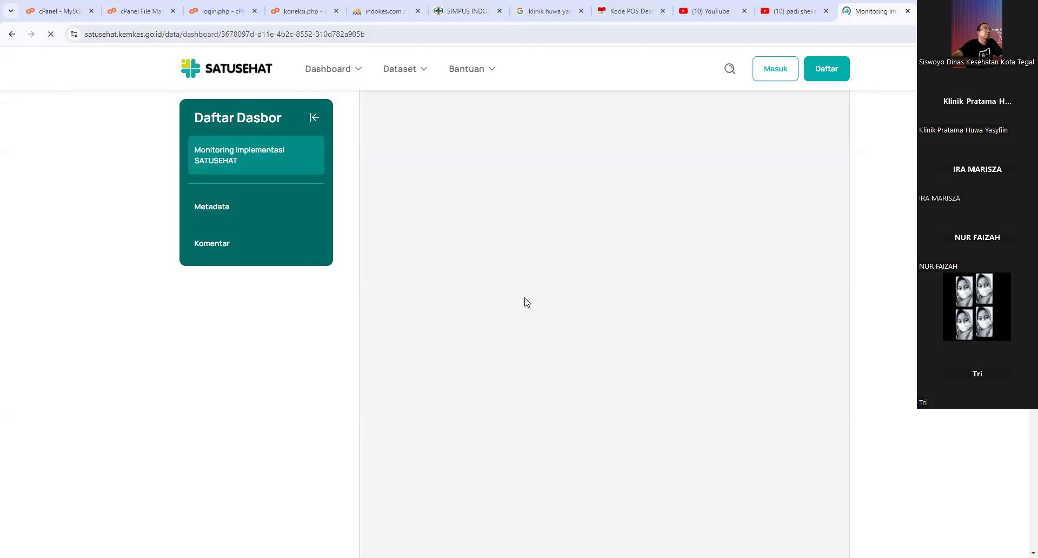
pyautogui.scroll(-2, 654, 350)
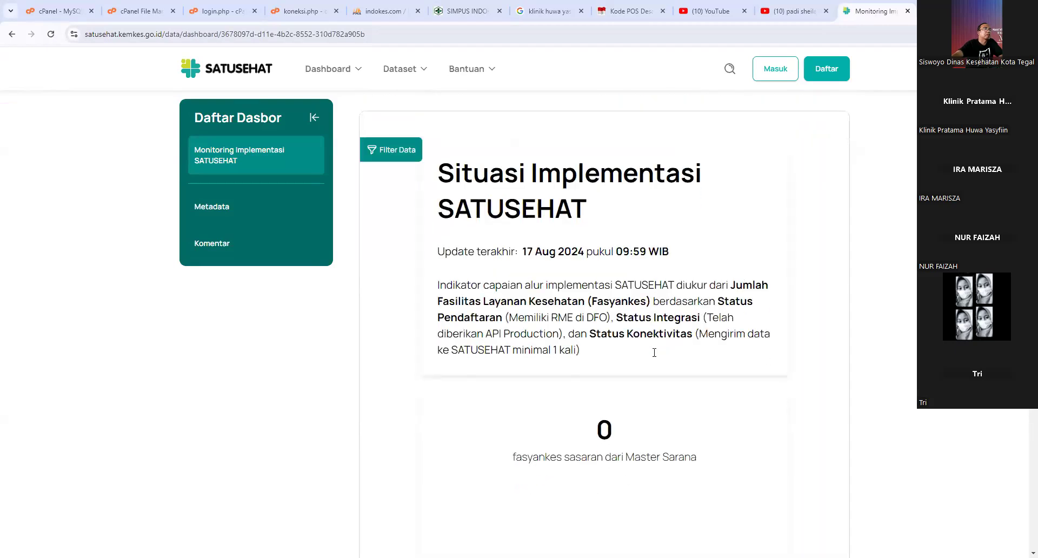
pyautogui.moveTo(464, 172); pyautogui.dragTo(542, 174)
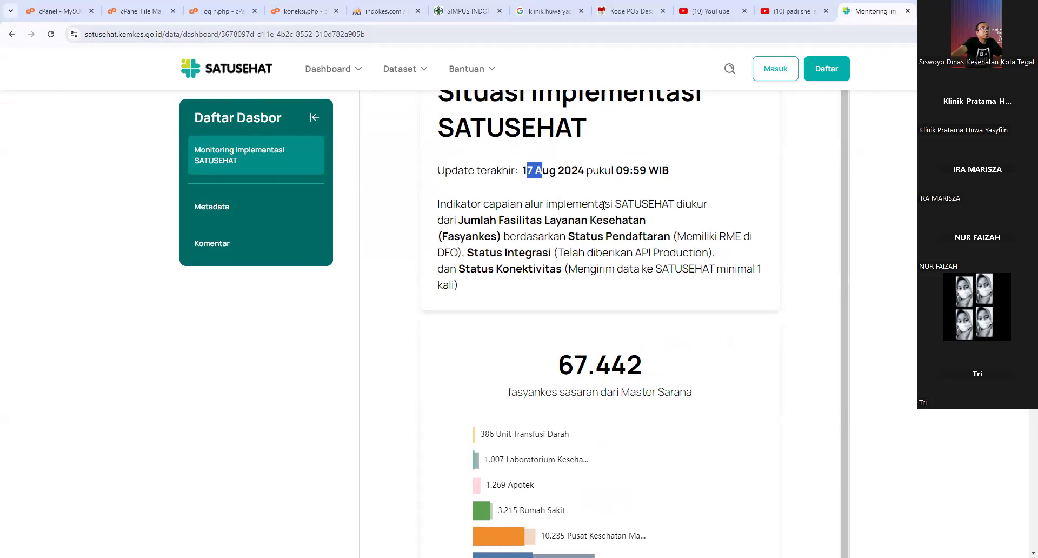
pyautogui.click(553, 189)
pyautogui.moveTo(625, 173); pyautogui.dragTo(624, 174)
pyautogui.moveTo(523, 173); pyautogui.dragTo(533, 173)
pyautogui.click(554, 171)
pyautogui.doubleClick(619, 172)
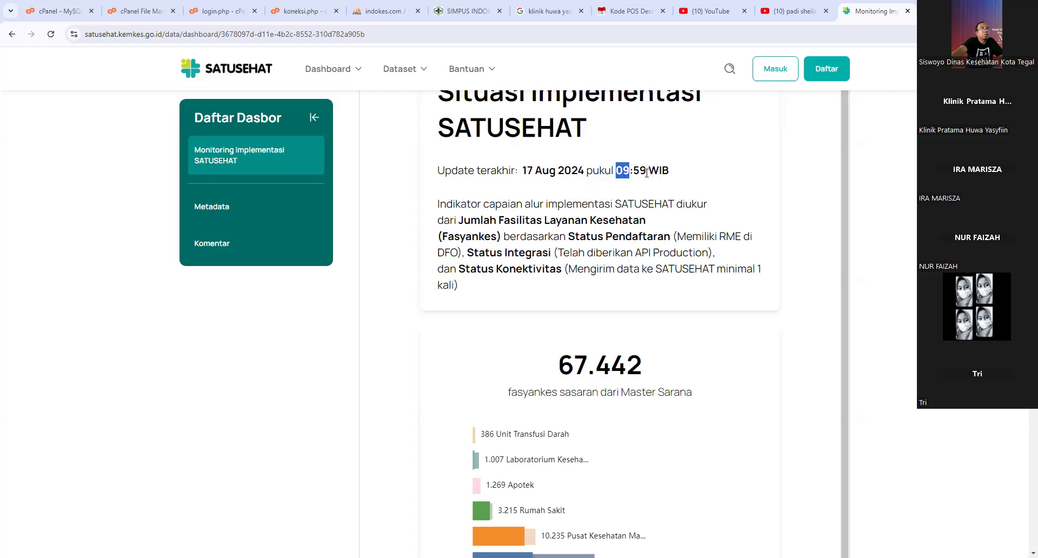
pyautogui.moveTo(639, 173); pyautogui.dragTo(648, 174)
pyautogui.click(642, 198)
pyautogui.scroll(-1, 672, 262)
pyautogui.scroll(1, 685, 249)
pyautogui.scroll(1, 684, 249)
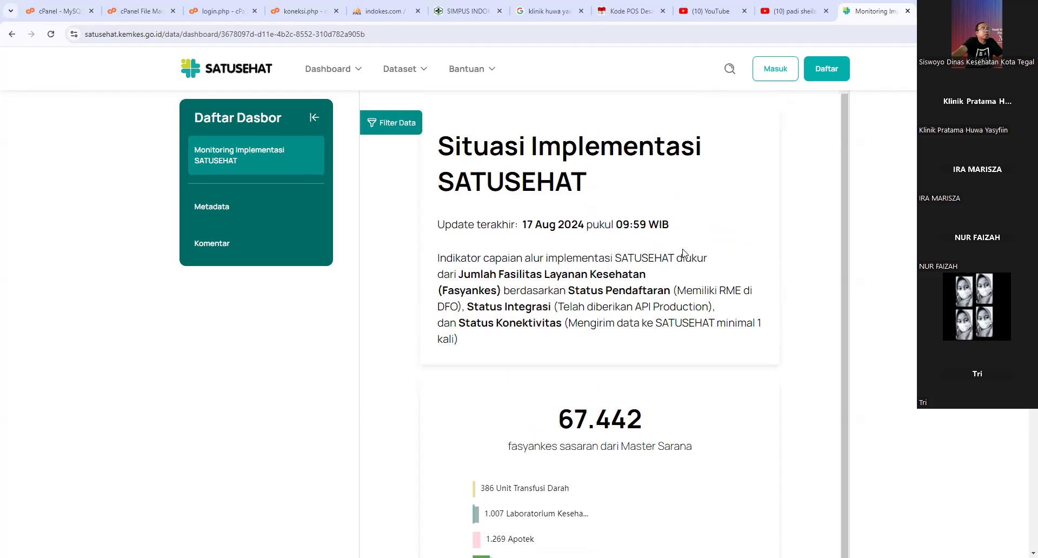
pyautogui.scroll(-1, 646, 296)
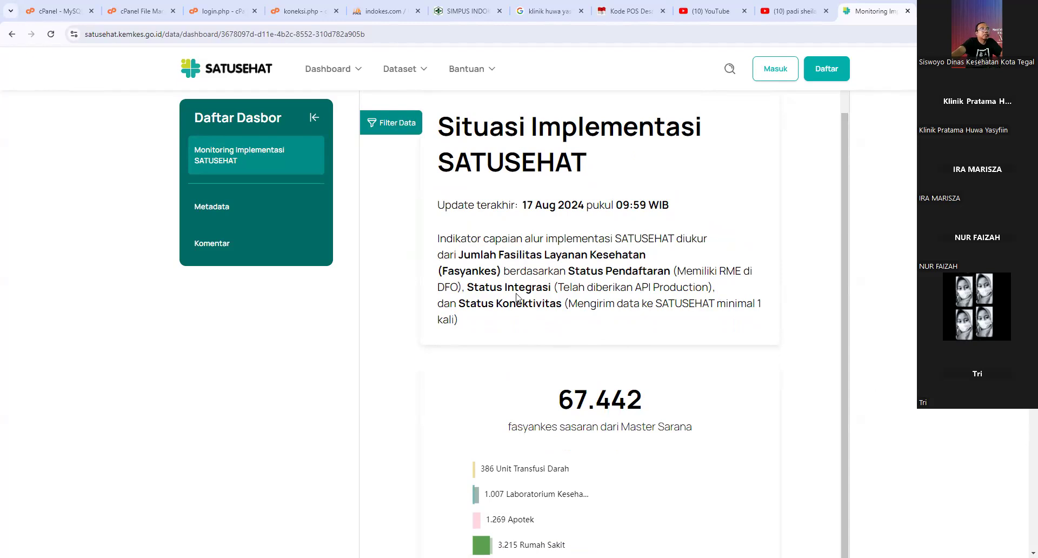
pyautogui.click(136, 37)
pyautogui.click(144, 35)
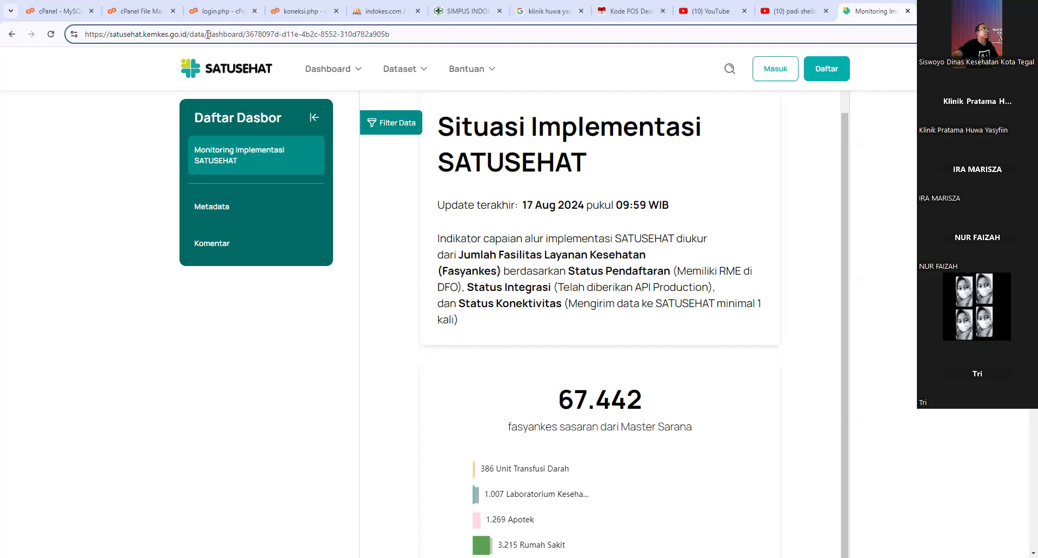
# - Trim the URL to the /data/ portal home and open the Monitoring Implementasi SATUSEHAT dashboard
pyautogui.moveTo(208, 34); pyautogui.dragTo(510, 78)
pyautogui.press('BackSpace')
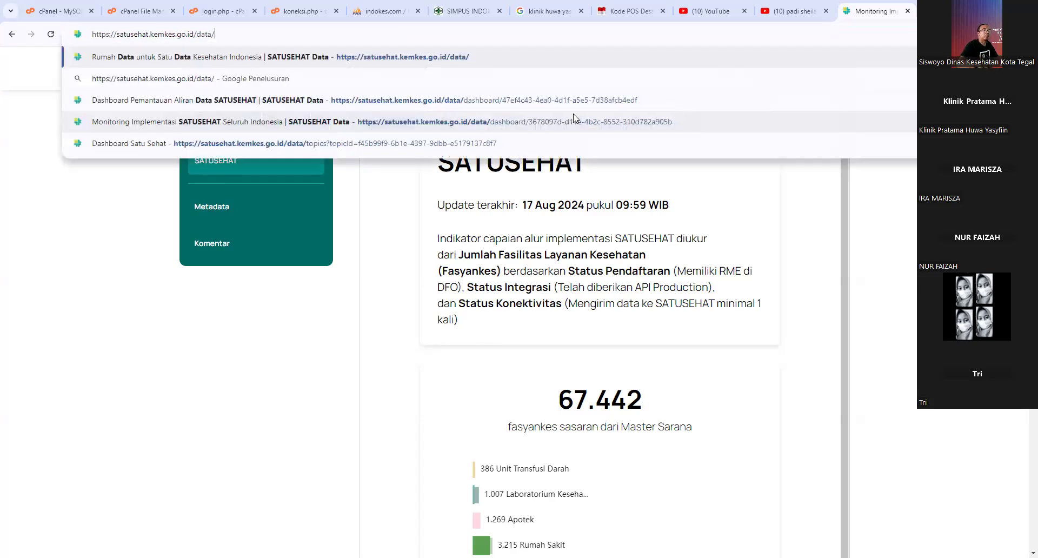
pyautogui.press('Return')
pyautogui.scroll(-4, 515, 262)
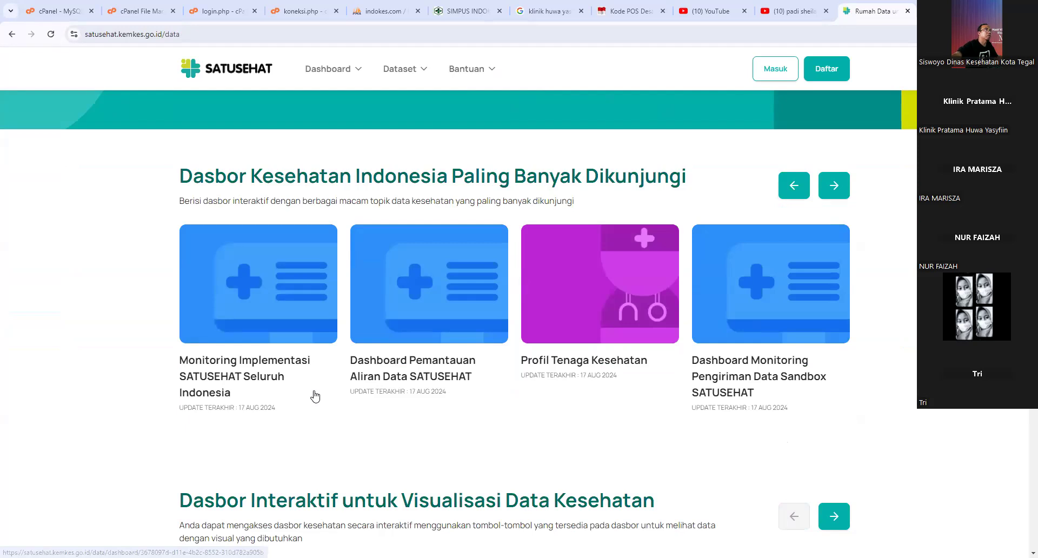
pyautogui.click(315, 396)
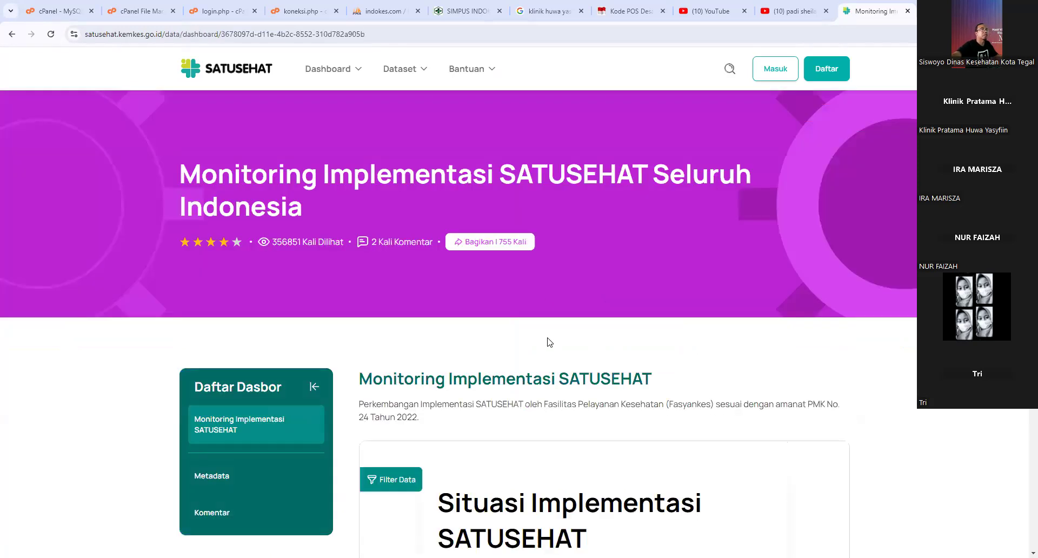
# - Open the Filter Data panel and view the Jenis Sarana filter options
pyautogui.scroll(-3, 549, 346)
pyautogui.click(393, 320)
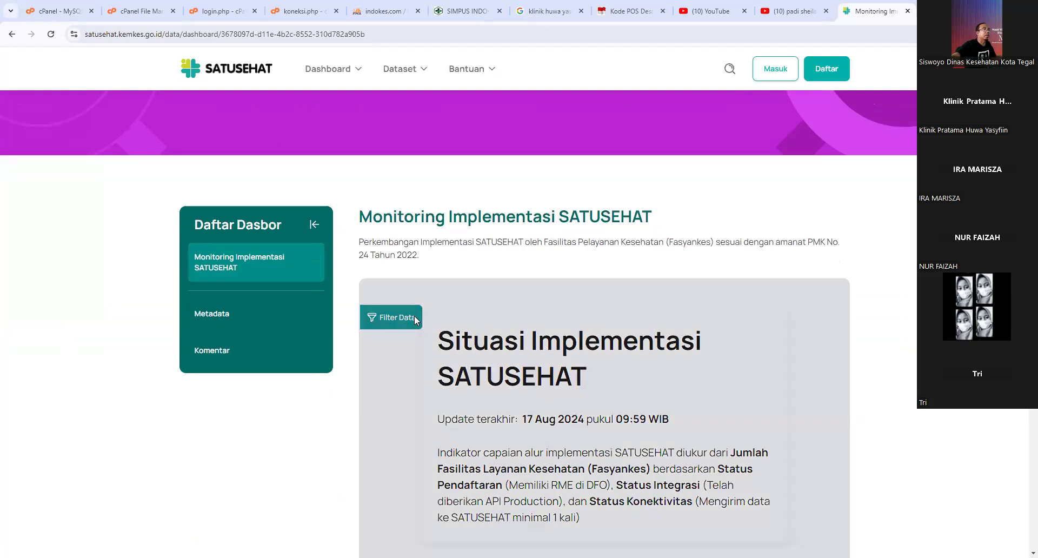
pyautogui.scroll(-5, 603, 399)
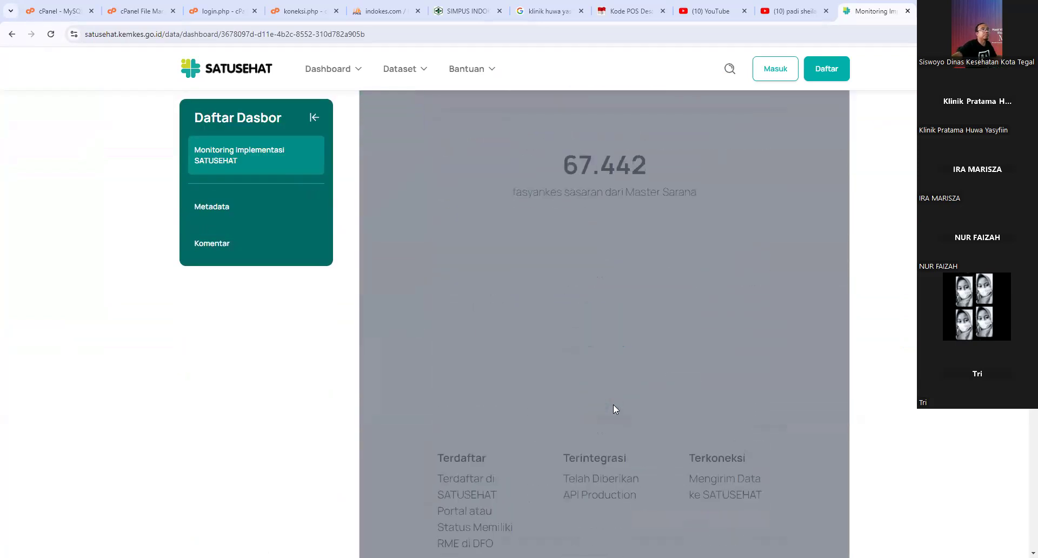
pyautogui.scroll(4, 518, 324)
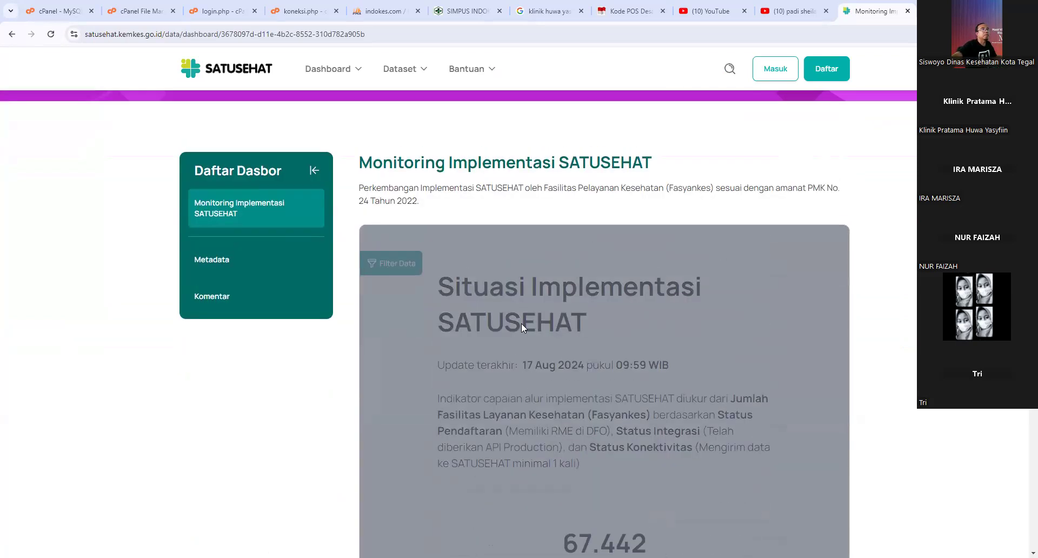
pyautogui.scroll(-15, 553, 347)
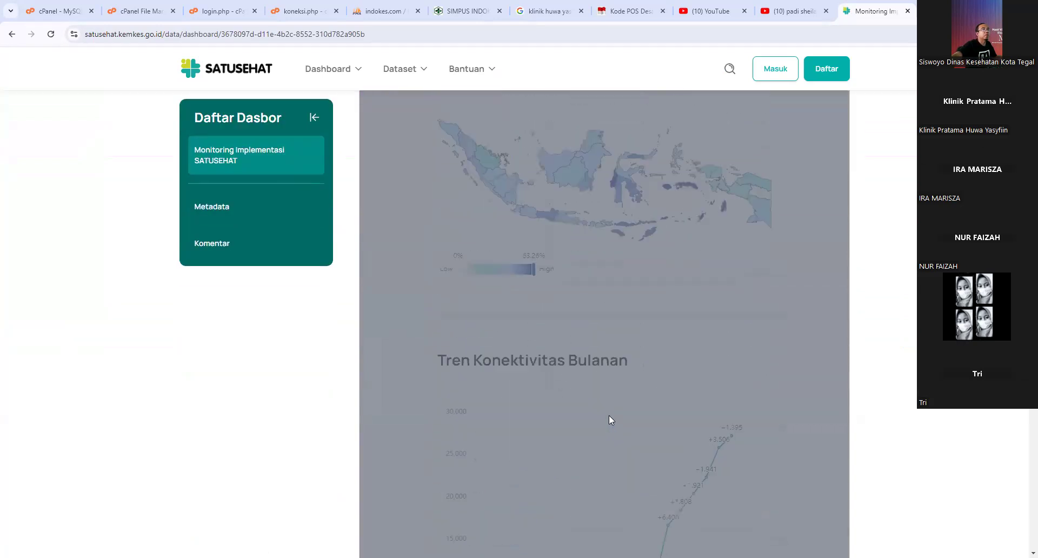
pyautogui.scroll(-5, 632, 424)
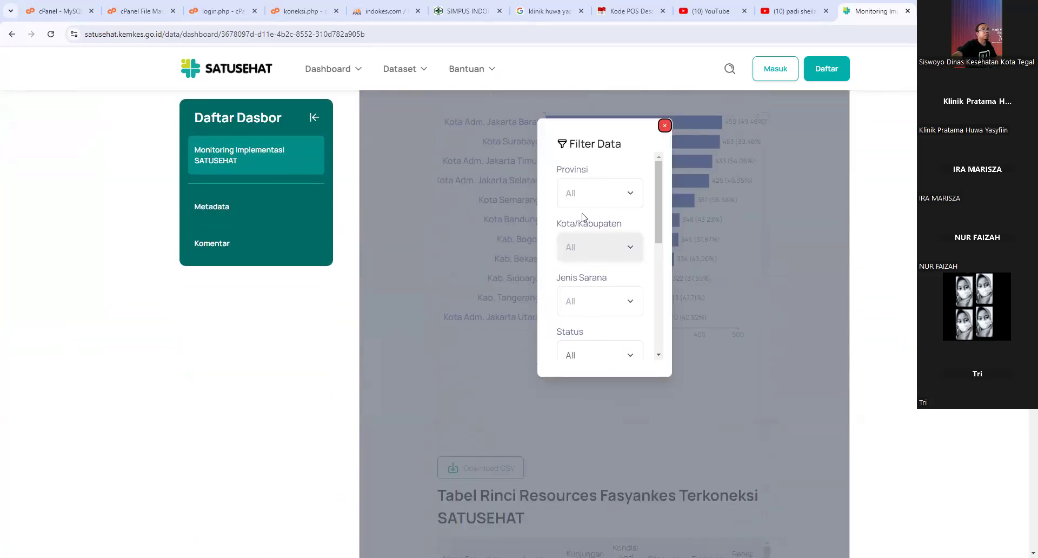
pyautogui.click(593, 304)
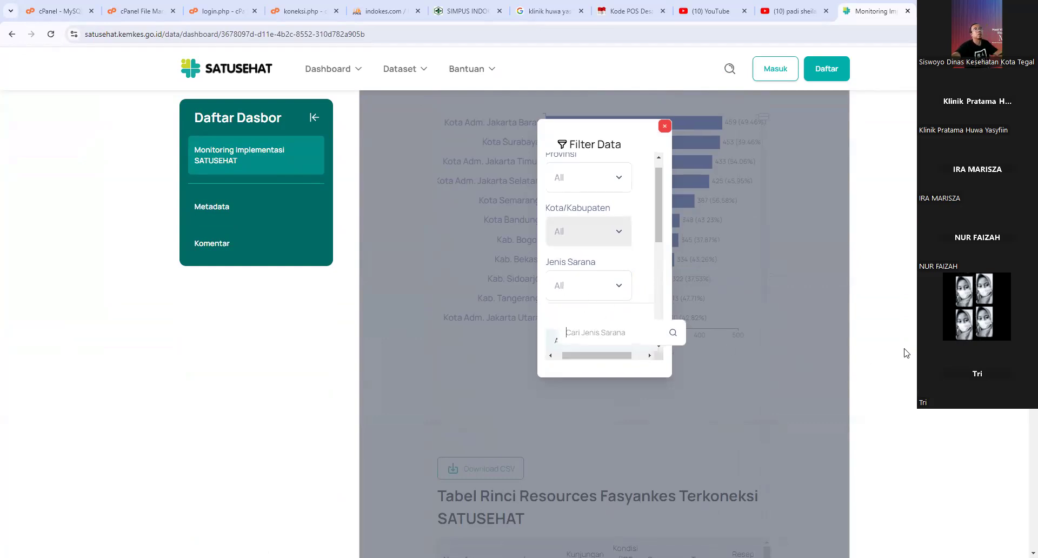
pyautogui.scroll(5, 906, 352)
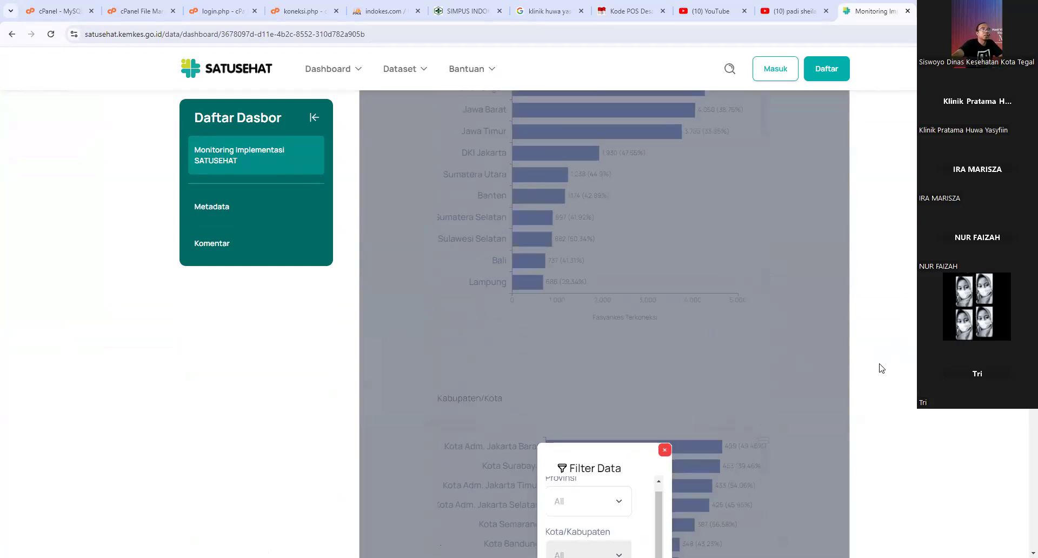
pyautogui.scroll(8, 887, 368)
pyautogui.scroll(10, 532, 249)
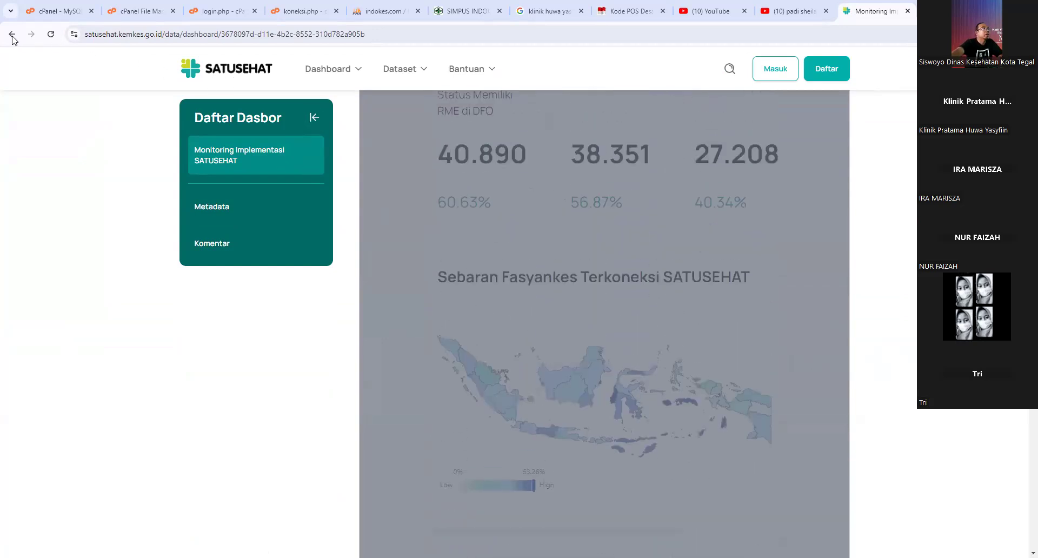
pyautogui.click(341, 71)
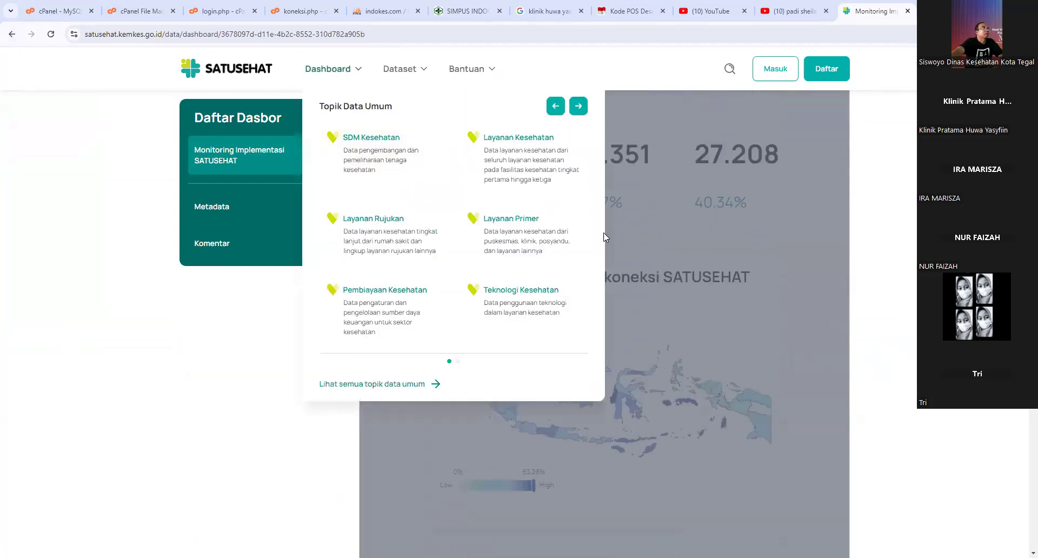
# - Choose the Teknologi Kesehatan topic and open the Dashboard Pemantauan Aliran Data SATUSEHAT card
pyautogui.click(535, 296)
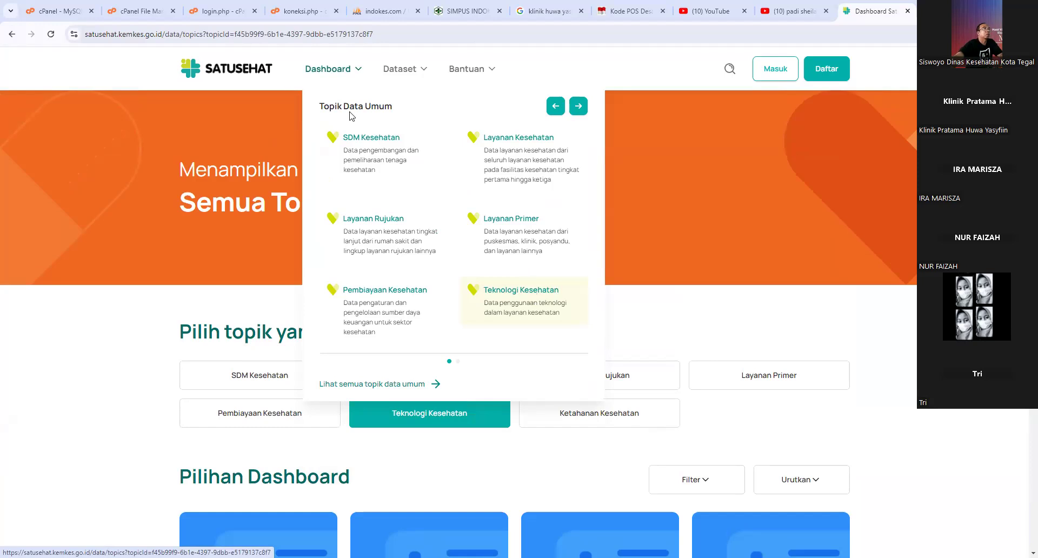
pyautogui.moveTo(343, 85)
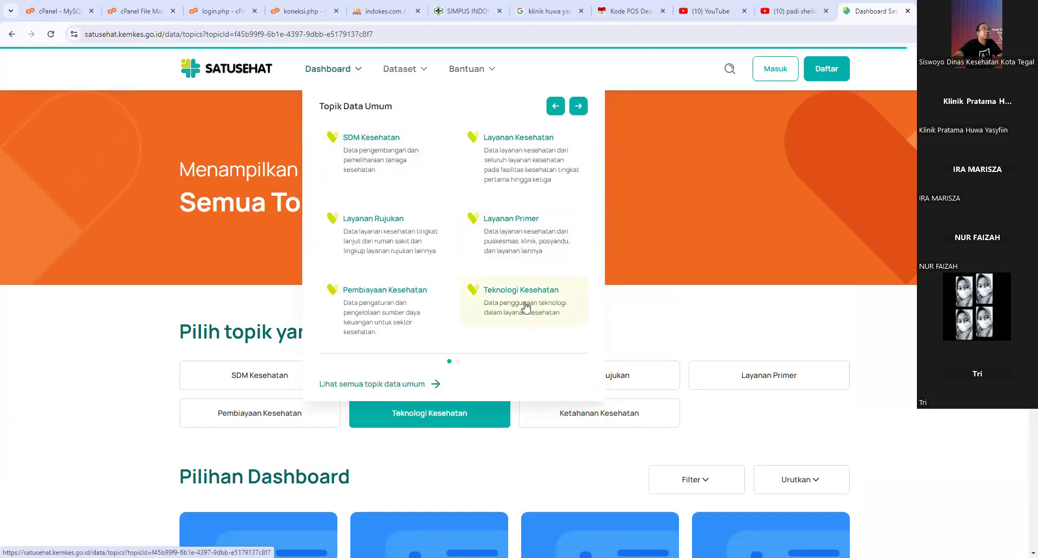
pyautogui.scroll(-3, 565, 292)
pyautogui.scroll(-3, 542, 343)
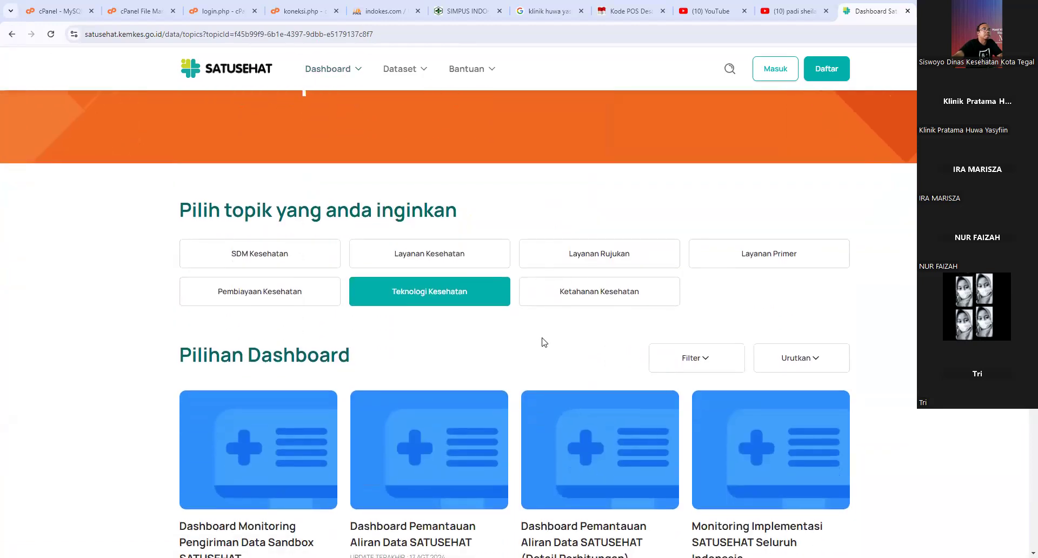
pyautogui.scroll(-1, 530, 355)
pyautogui.scroll(-1, 530, 354)
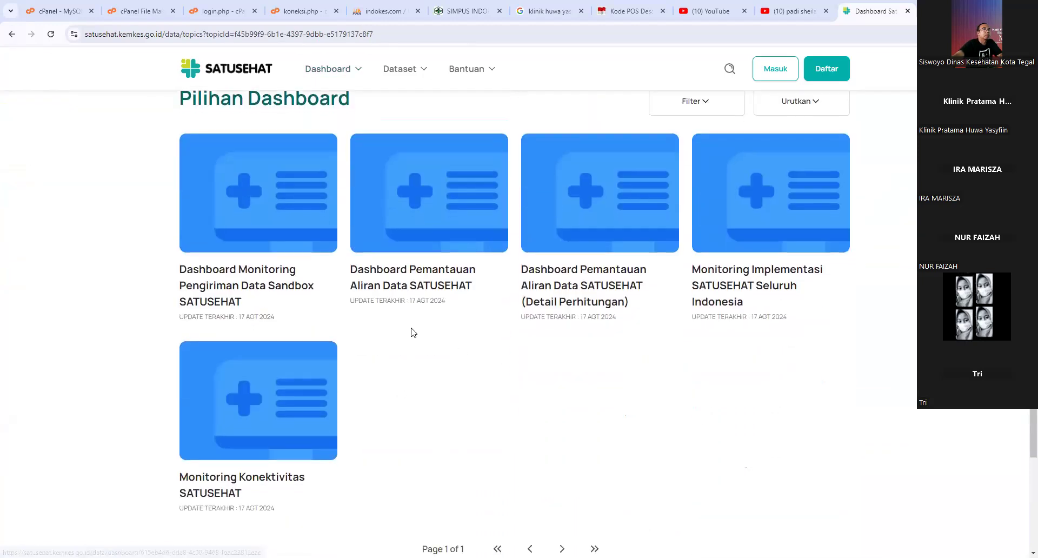
pyautogui.click(414, 293)
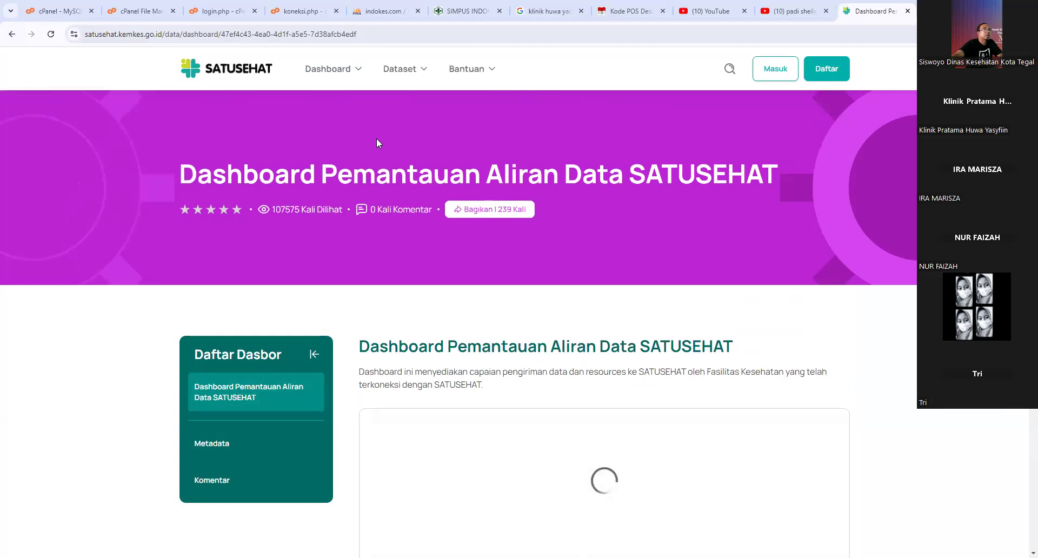
# - Filter the dashboard's Provinsi to Jawa Tengah only
pyautogui.scroll(-3, 352, 234)
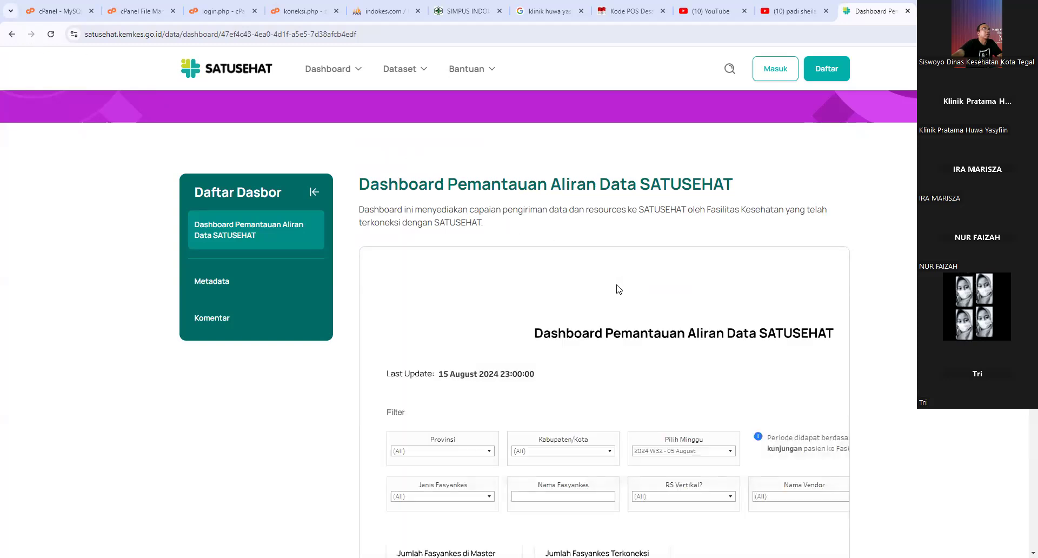
pyautogui.scroll(-2, 620, 294)
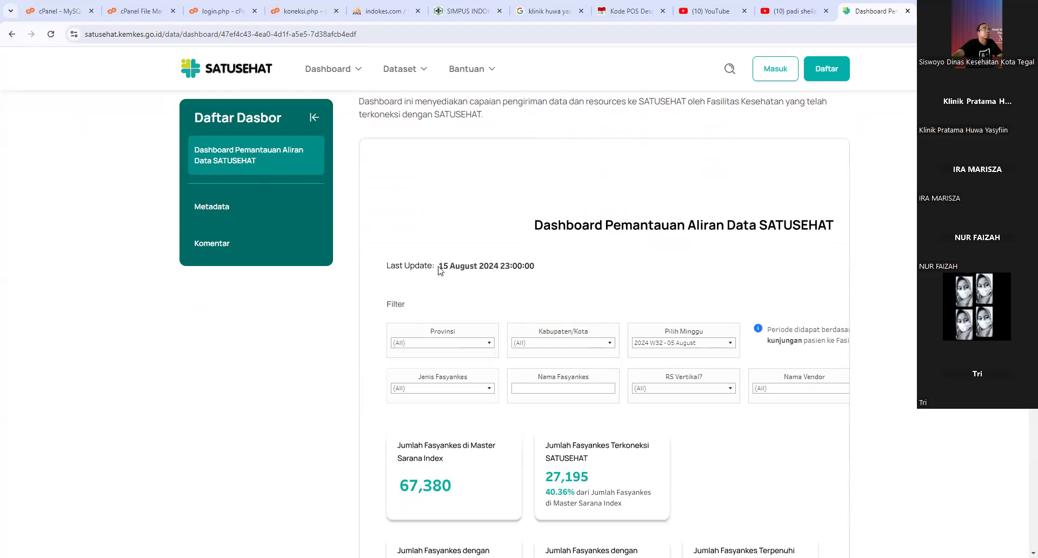
pyautogui.scroll(-2, 652, 332)
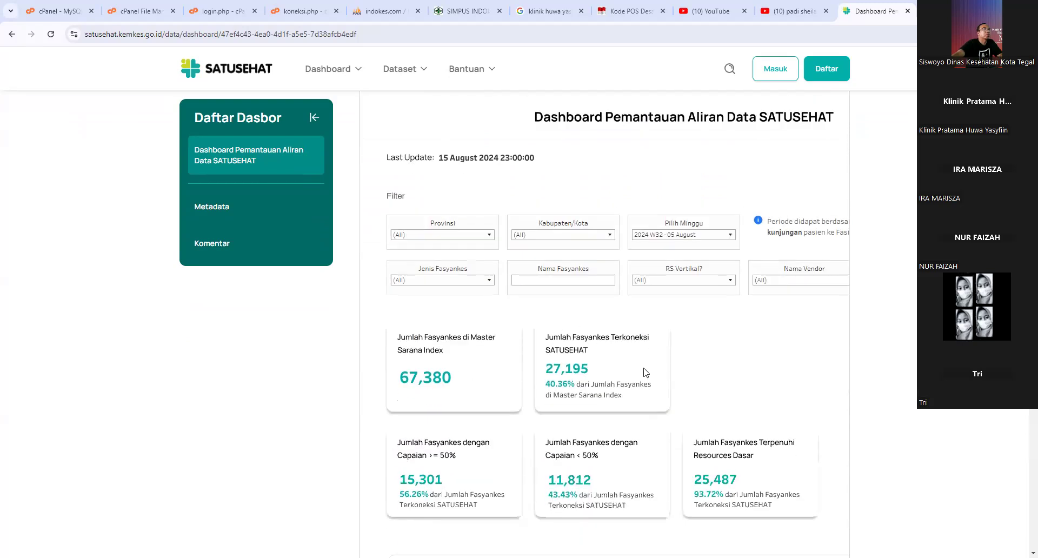
pyautogui.click(454, 235)
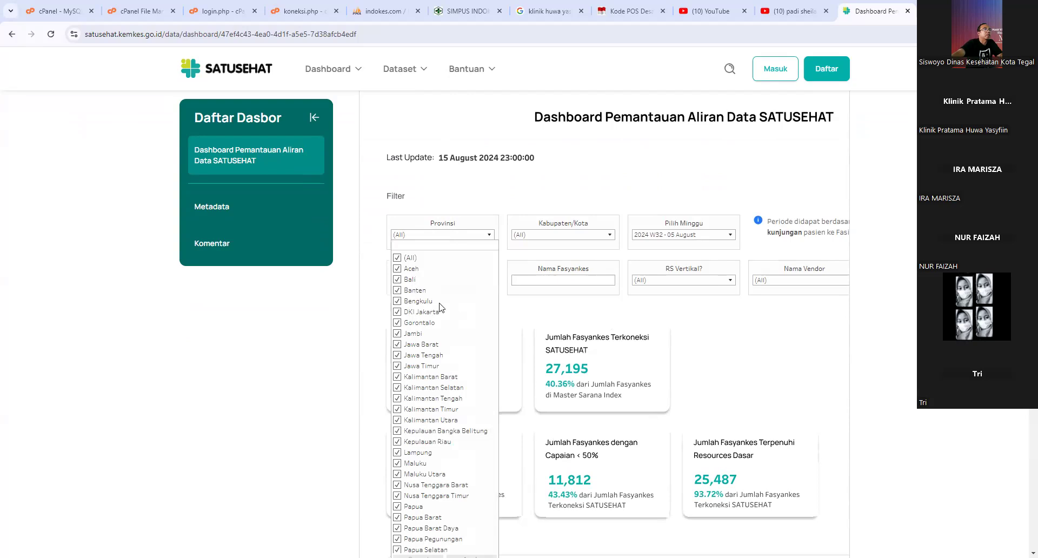
pyautogui.click(397, 258)
pyautogui.scroll(-4, 411, 373)
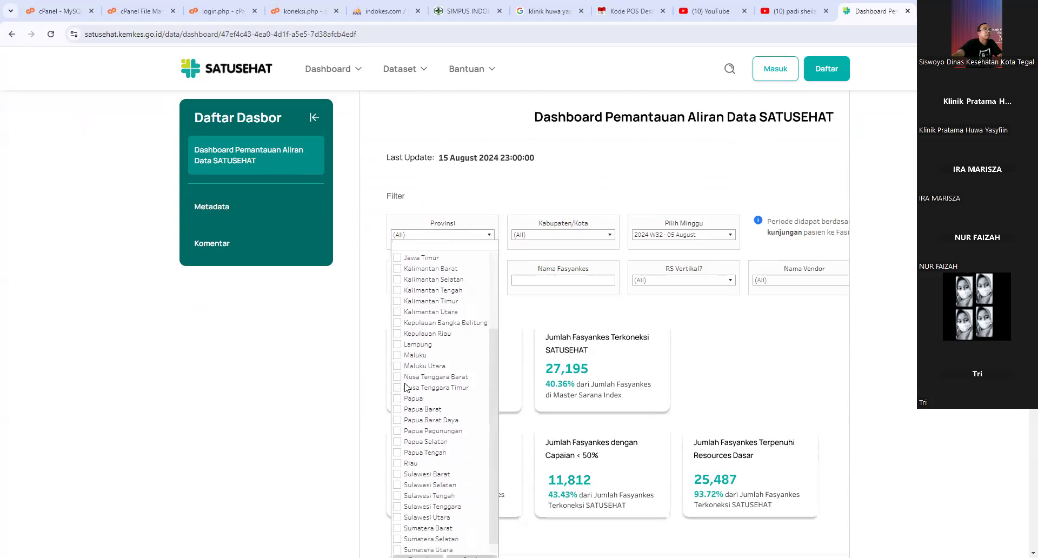
pyautogui.scroll(1, 408, 308)
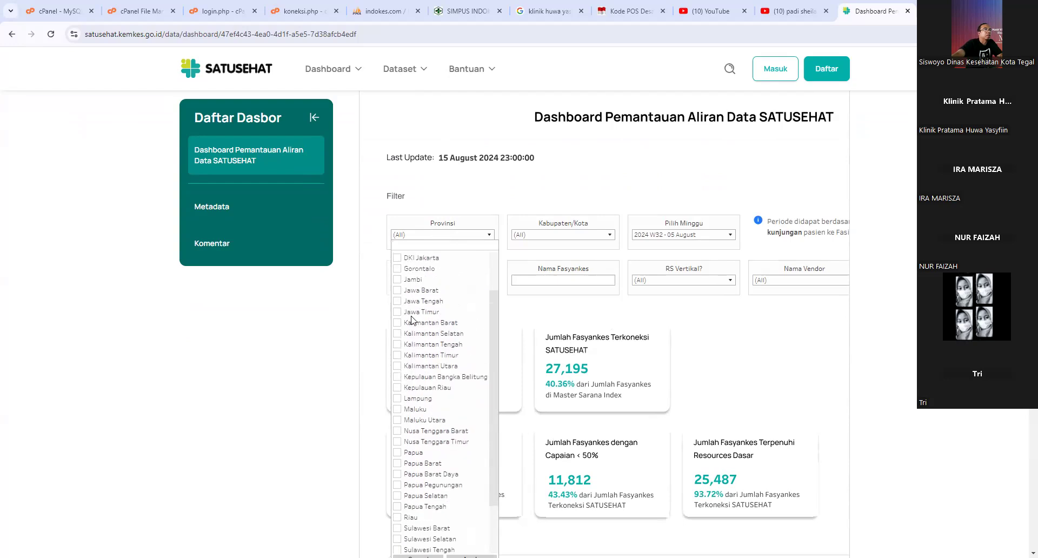
pyautogui.scroll(-5, 469, 406)
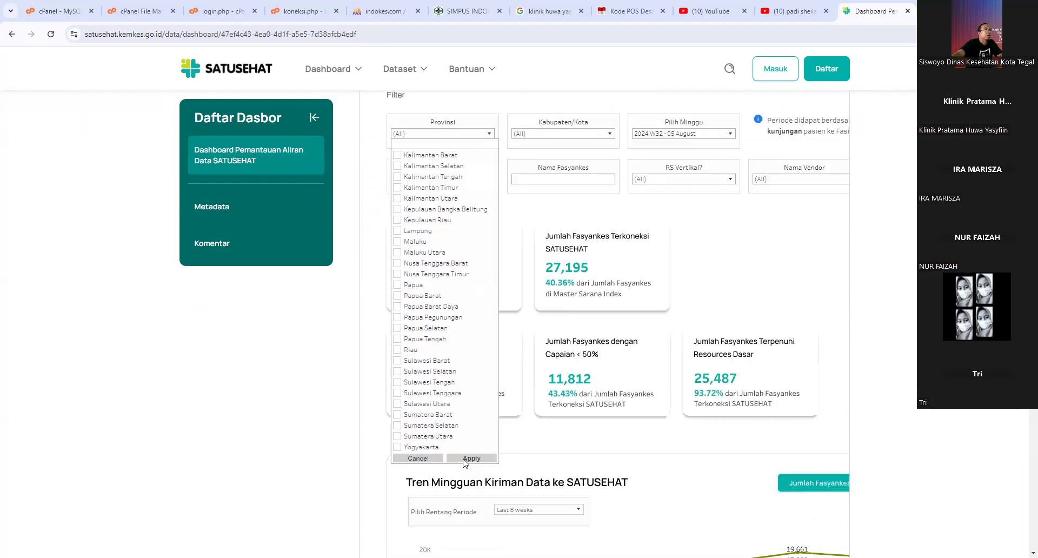
pyautogui.click(471, 343)
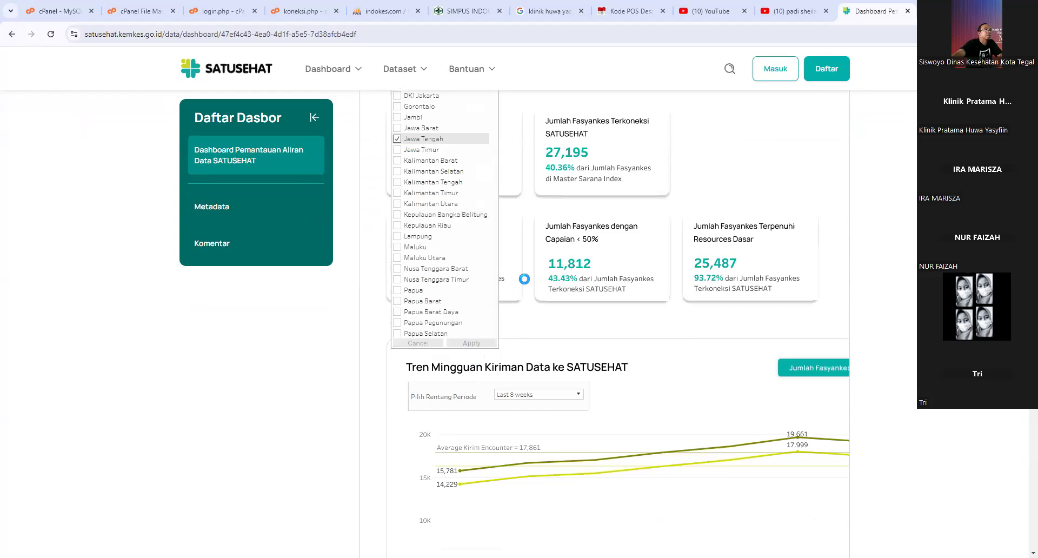
# - Filter Kabupaten/Kota to Kab. Pemalang only
pyautogui.scroll(7, 565, 323)
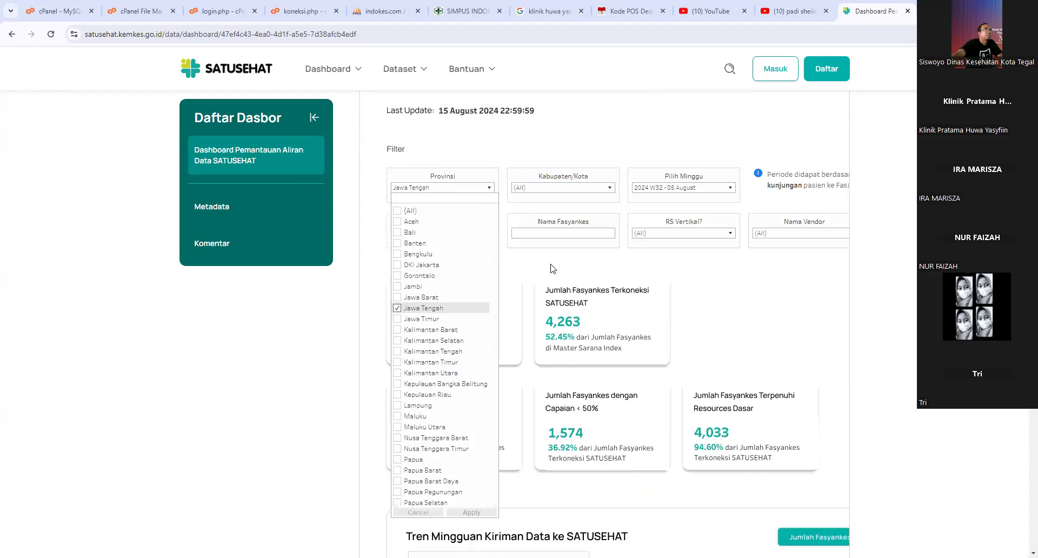
pyautogui.click(581, 397)
pyautogui.scroll(-3, 547, 430)
pyautogui.scroll(2, 546, 431)
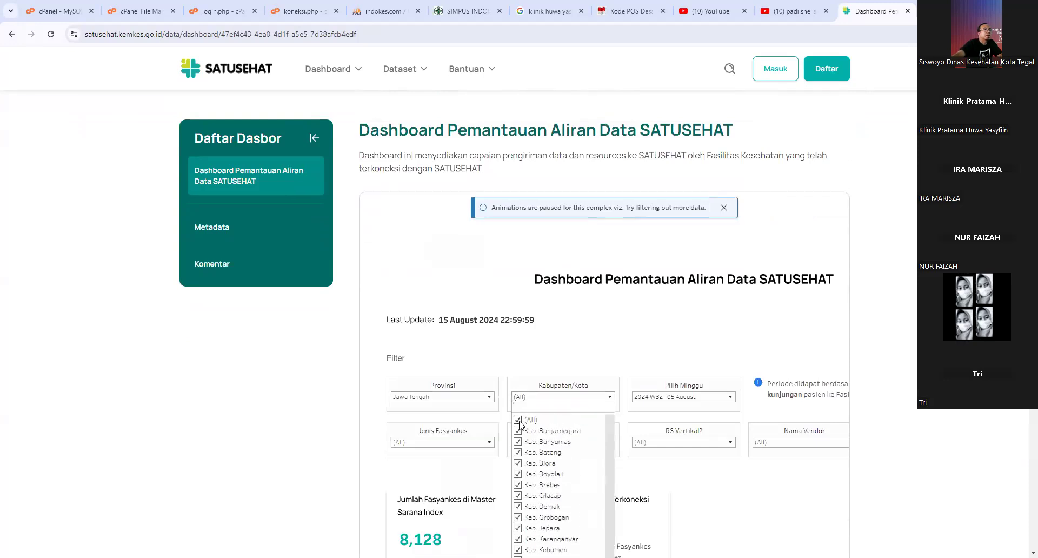
pyautogui.click(518, 423)
pyautogui.scroll(-2, 550, 452)
pyautogui.scroll(-3, 552, 454)
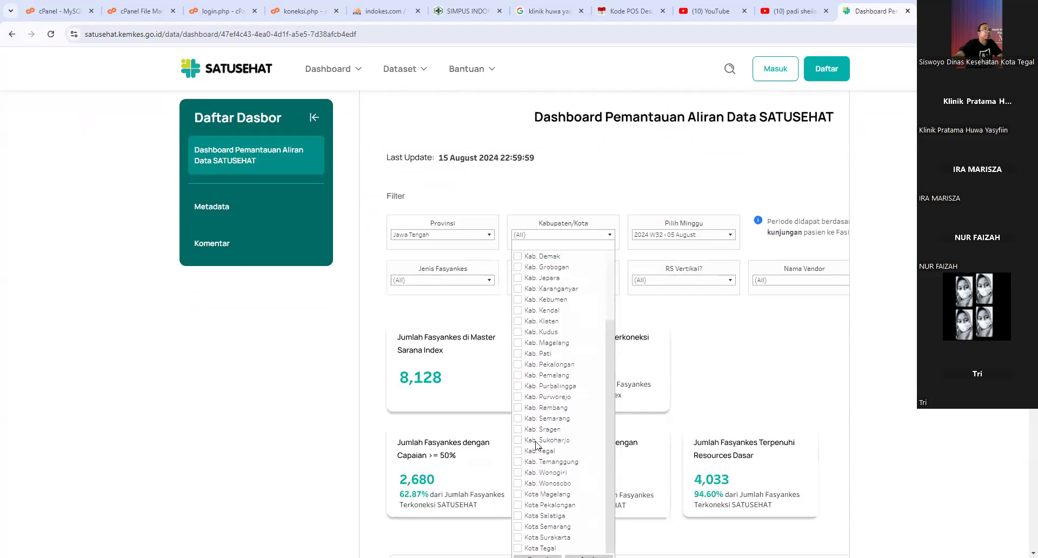
pyautogui.click(518, 375)
pyautogui.scroll(-5, 590, 429)
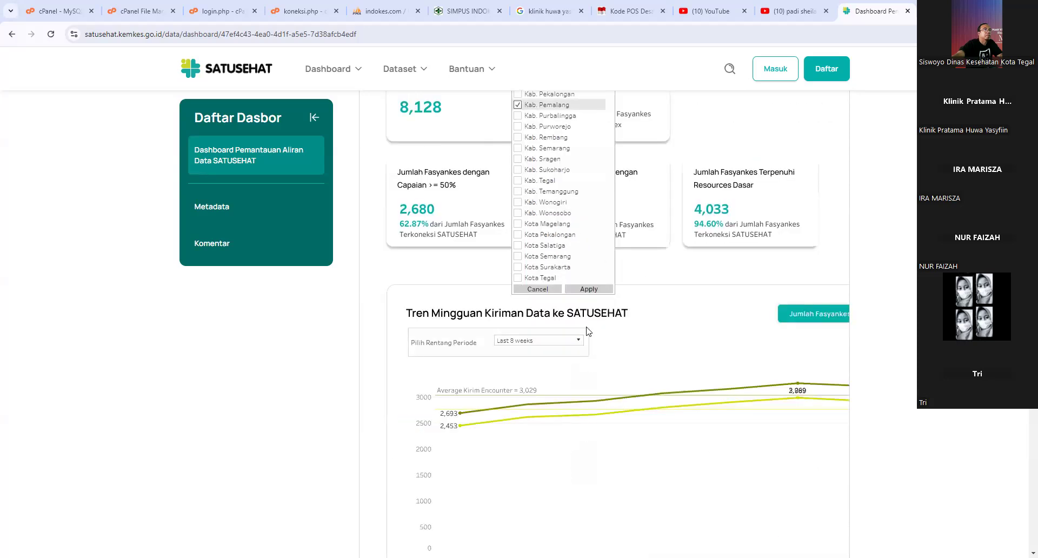
pyautogui.click(584, 291)
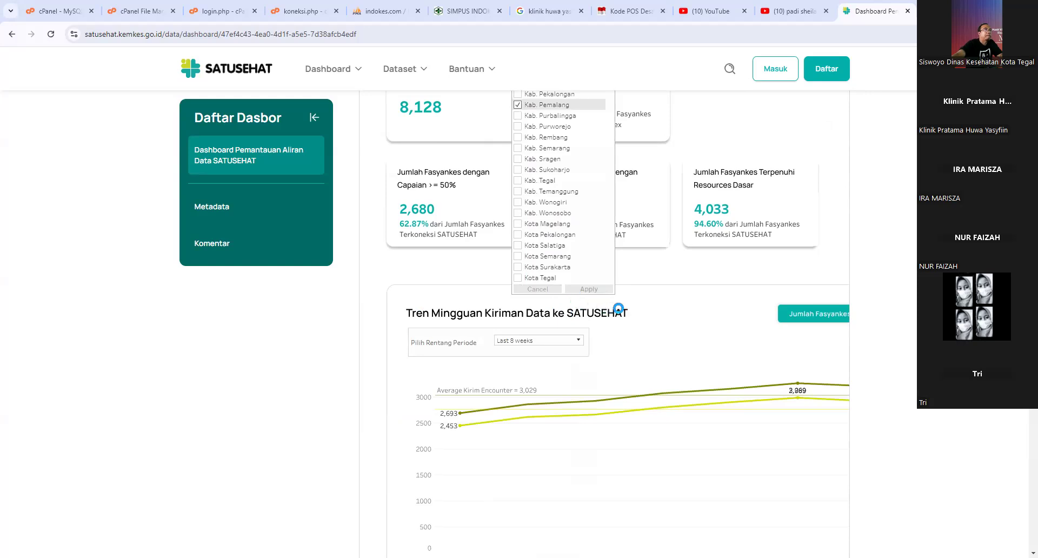
pyautogui.scroll(2, 628, 274)
pyautogui.scroll(3, 627, 275)
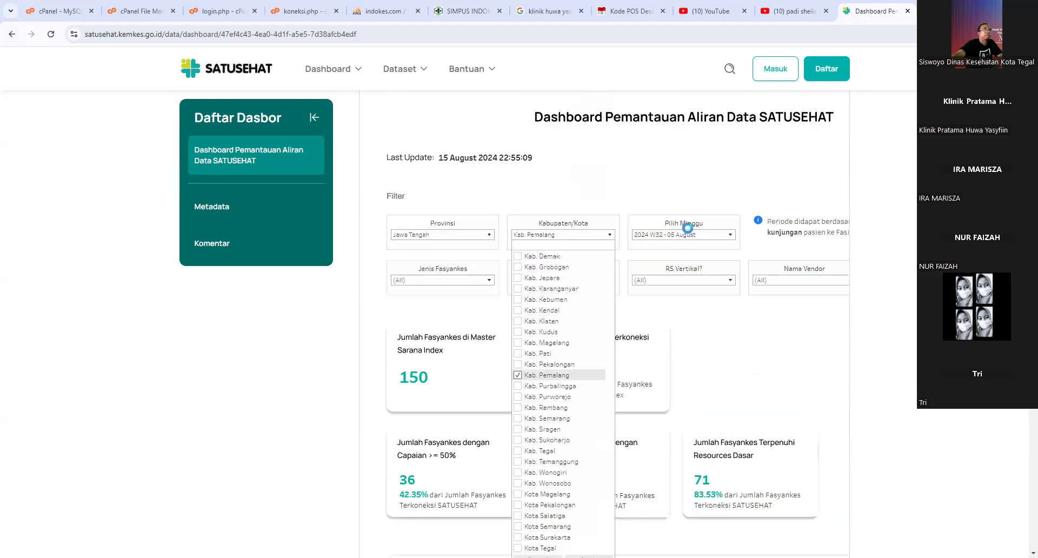
pyautogui.click(670, 195)
# - Filter Jenis Fasyankes to Klinik, showing 31 indexed and 20 connected clinics
pyautogui.click(487, 280)
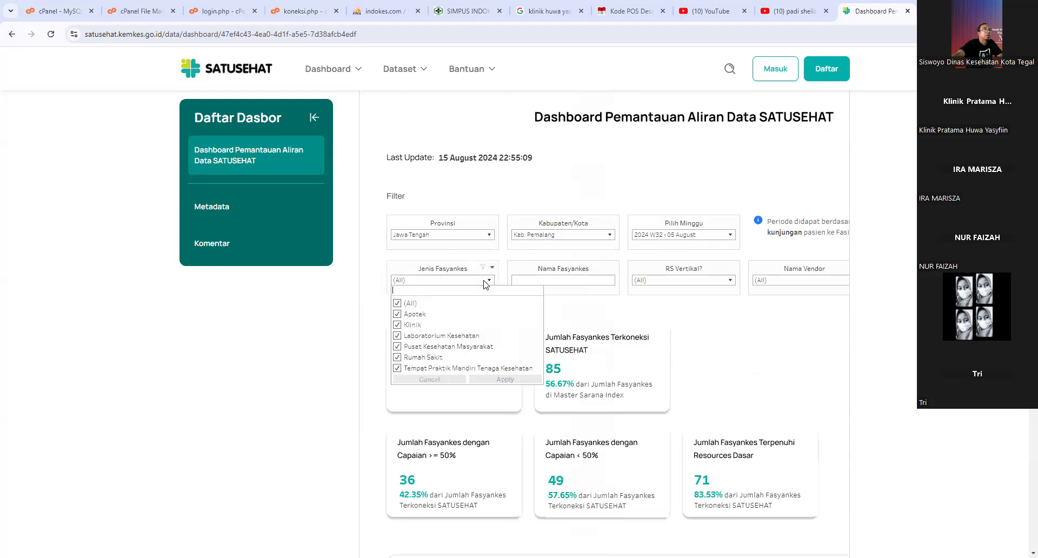
pyautogui.click(398, 305)
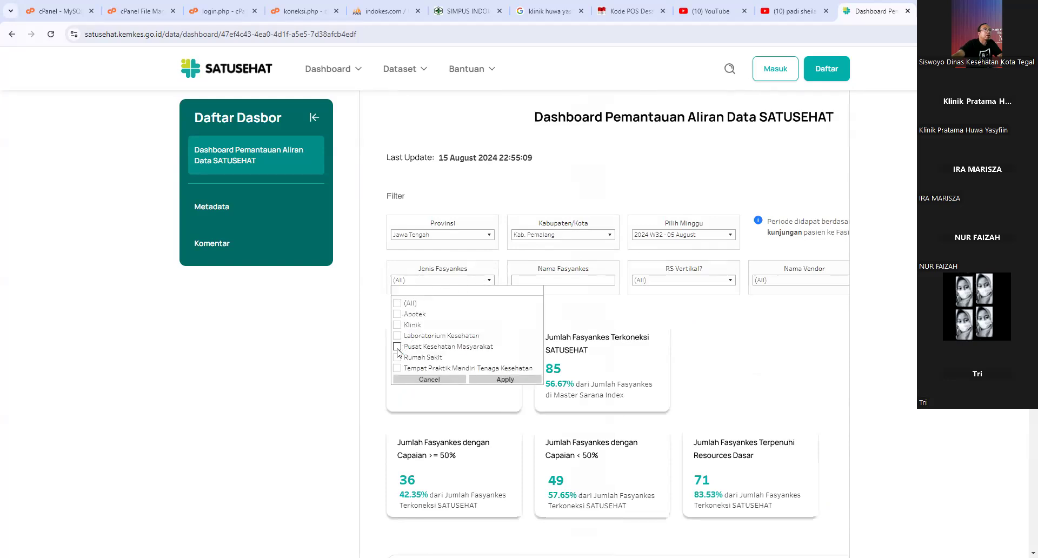
pyautogui.click(397, 324)
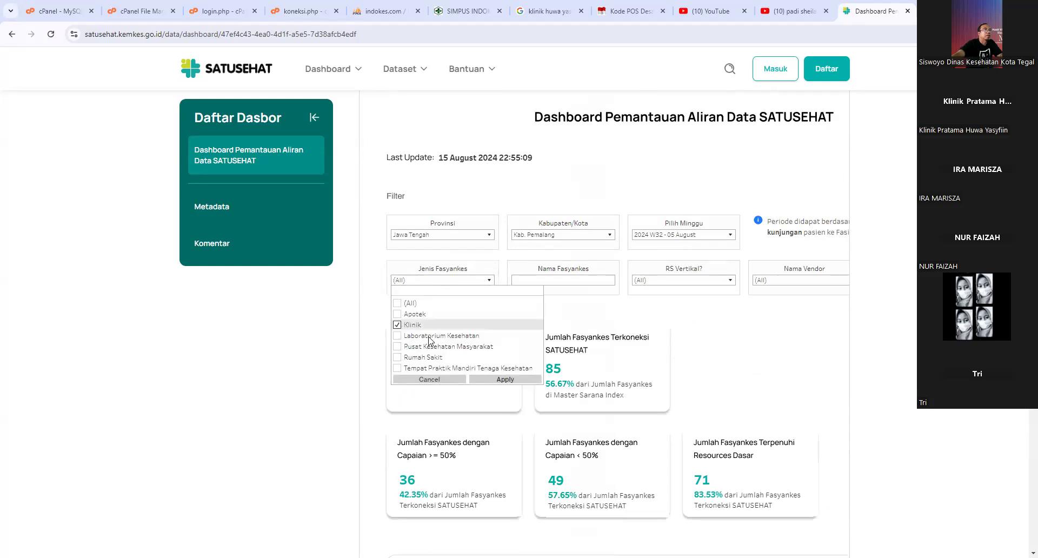
pyautogui.click(501, 379)
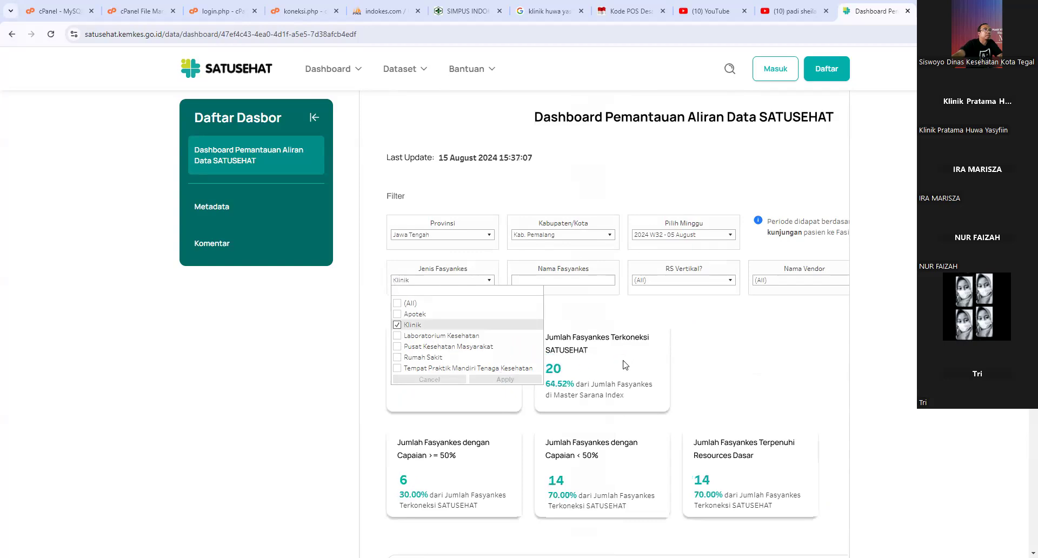
pyautogui.click(753, 355)
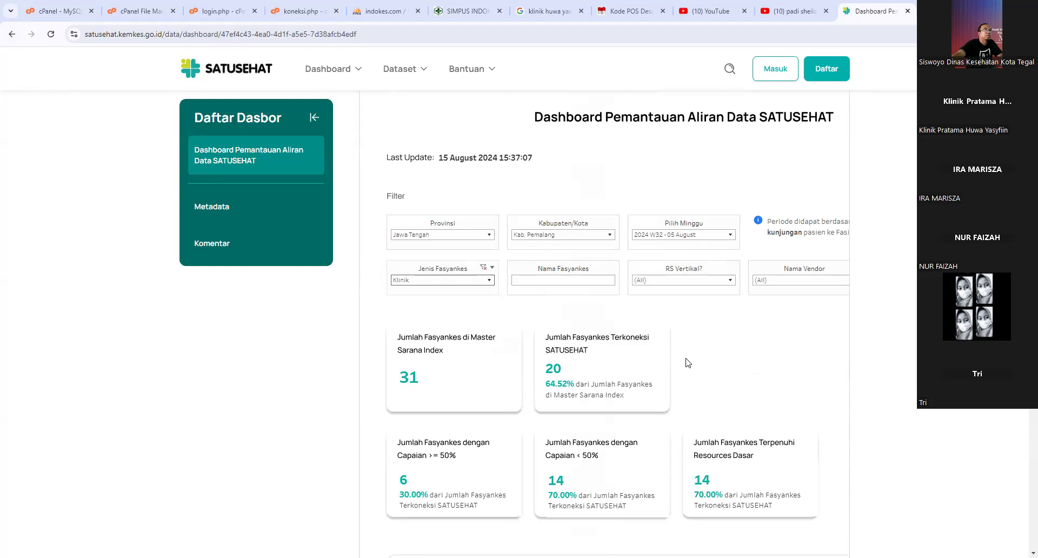
pyautogui.scroll(-10, 690, 368)
# - Review the Capaian columns of the Pemalang Fasyankes table, then return to SIMKLINIK
pyautogui.scroll(-4, 690, 374)
pyautogui.scroll(-2, 695, 373)
pyautogui.scroll(-4, 866, 412)
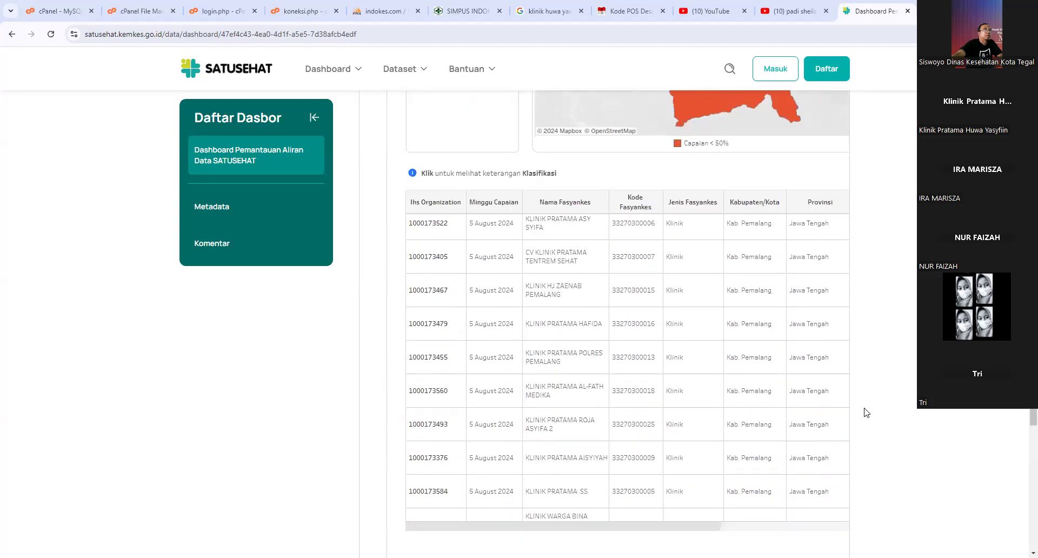
pyautogui.moveTo(664, 422); pyautogui.dragTo(579, 414)
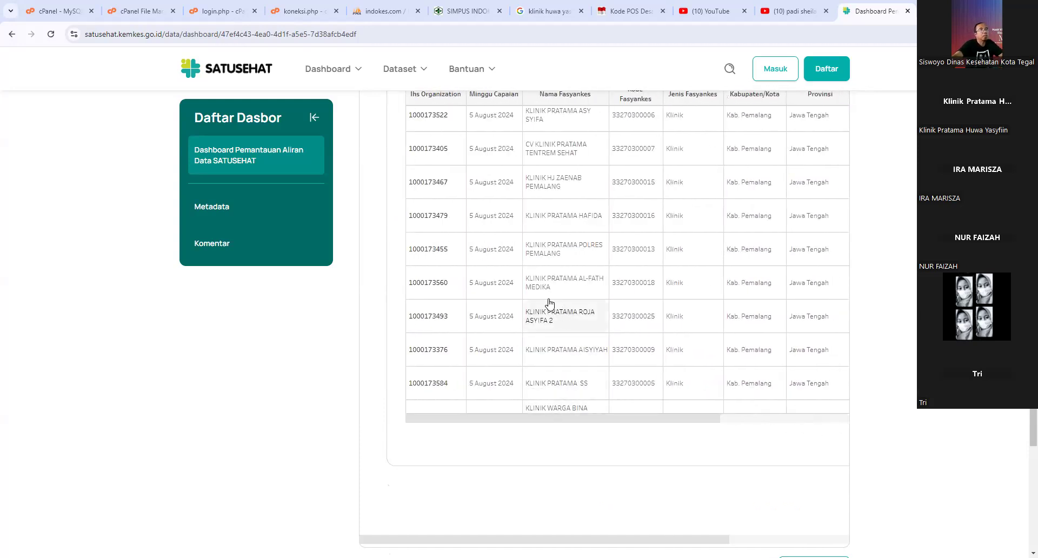
pyautogui.scroll(5, 560, 306)
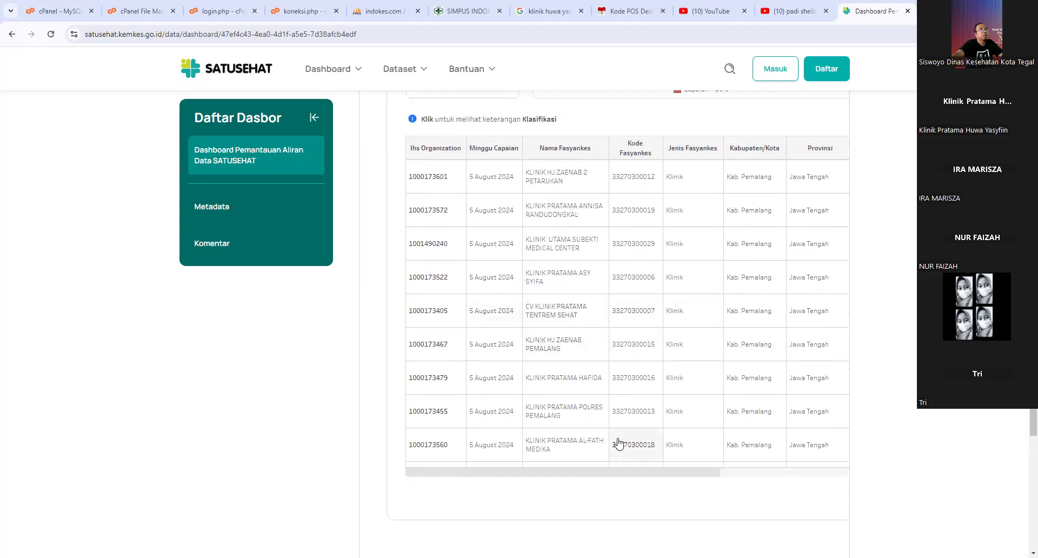
pyautogui.moveTo(593, 476); pyautogui.dragTo(562, 464)
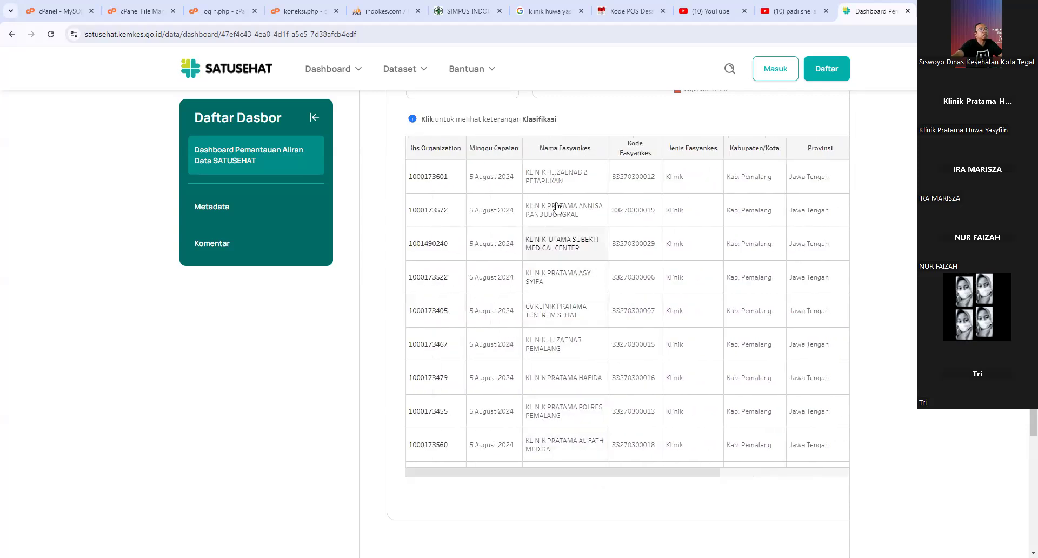
pyautogui.moveTo(625, 470); pyautogui.dragTo(735, 480)
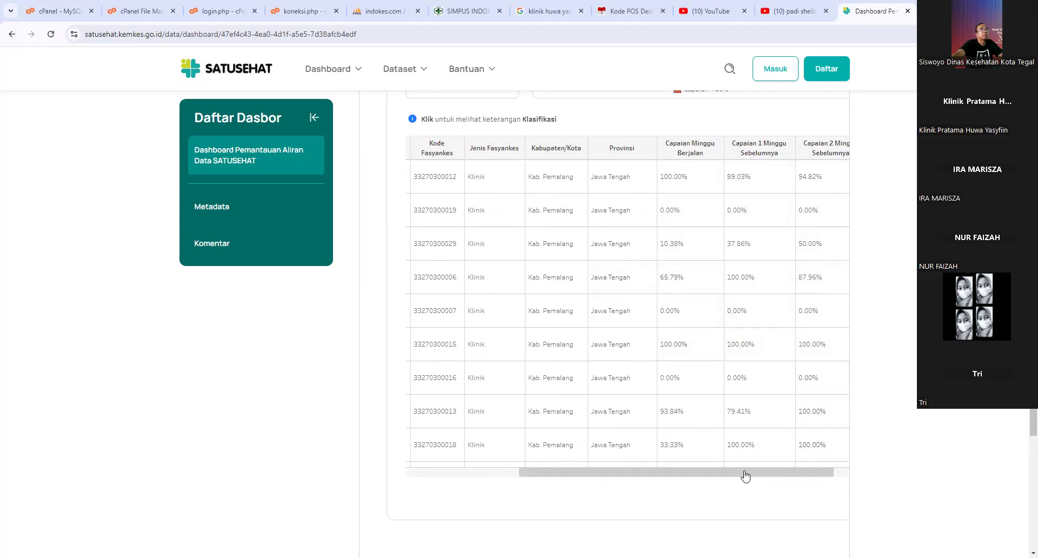
pyautogui.moveTo(739, 473); pyautogui.dragTo(669, 474)
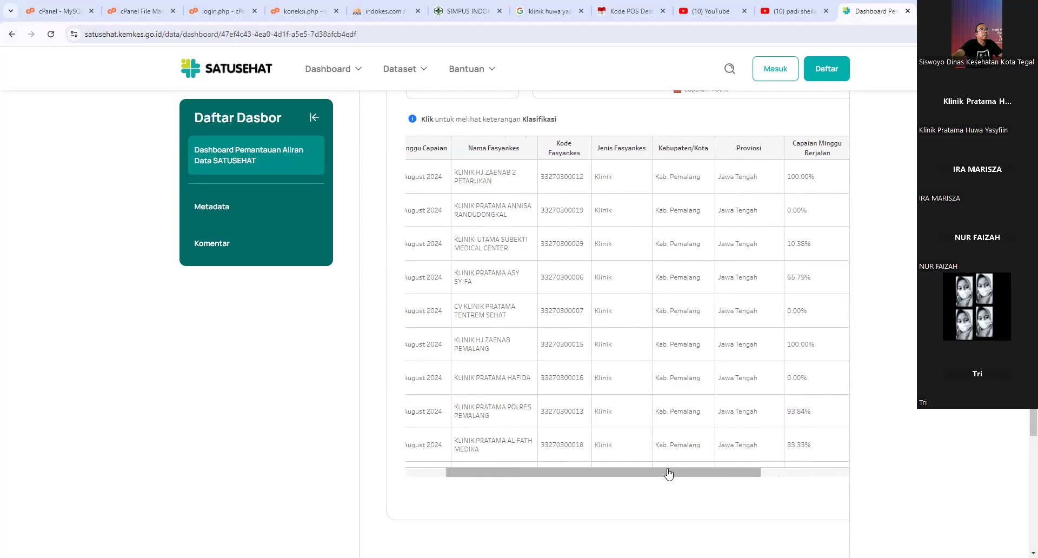
pyautogui.moveTo(669, 473); pyautogui.dragTo(631, 473)
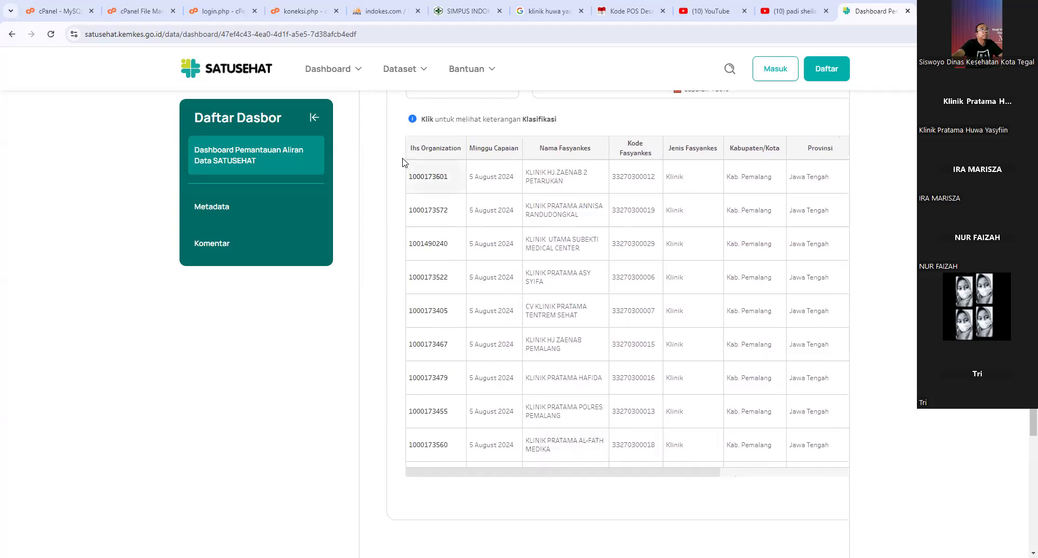
pyautogui.click(451, 11)
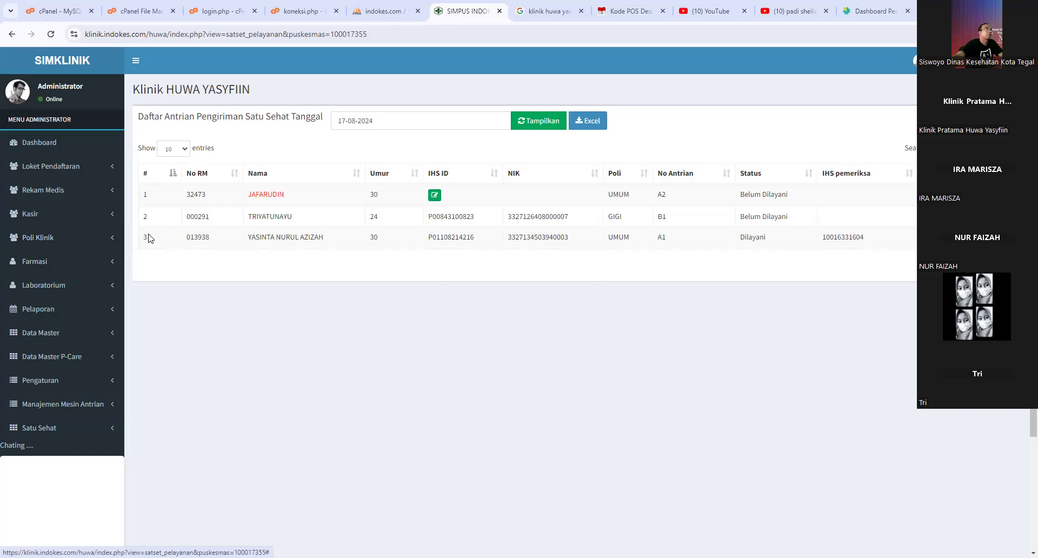
# - Open Kunjungan Laboratorium and save a Hemoglobin result of 12 for the patient
pyautogui.click(80, 292)
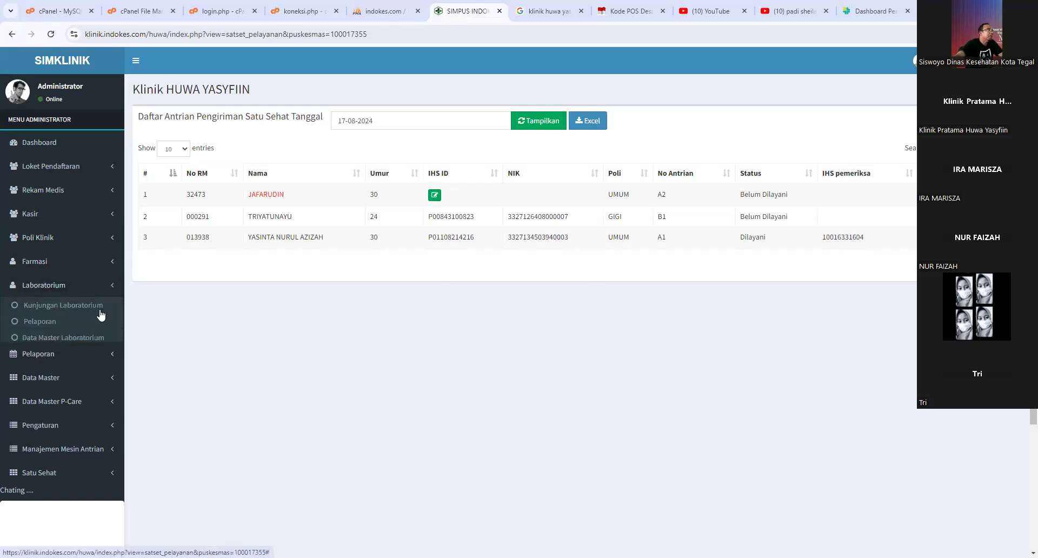
pyautogui.click(82, 313)
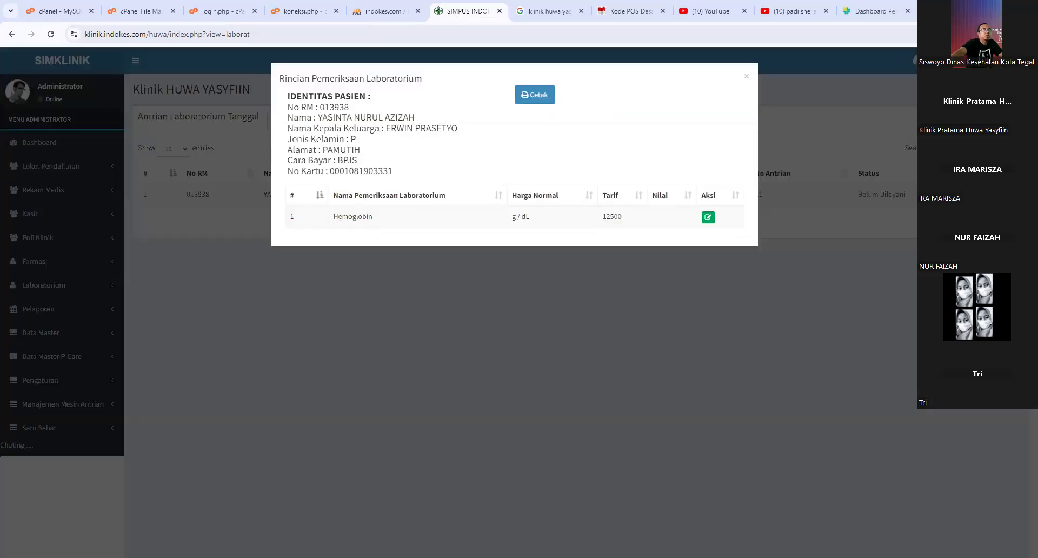
pyautogui.click(708, 218)
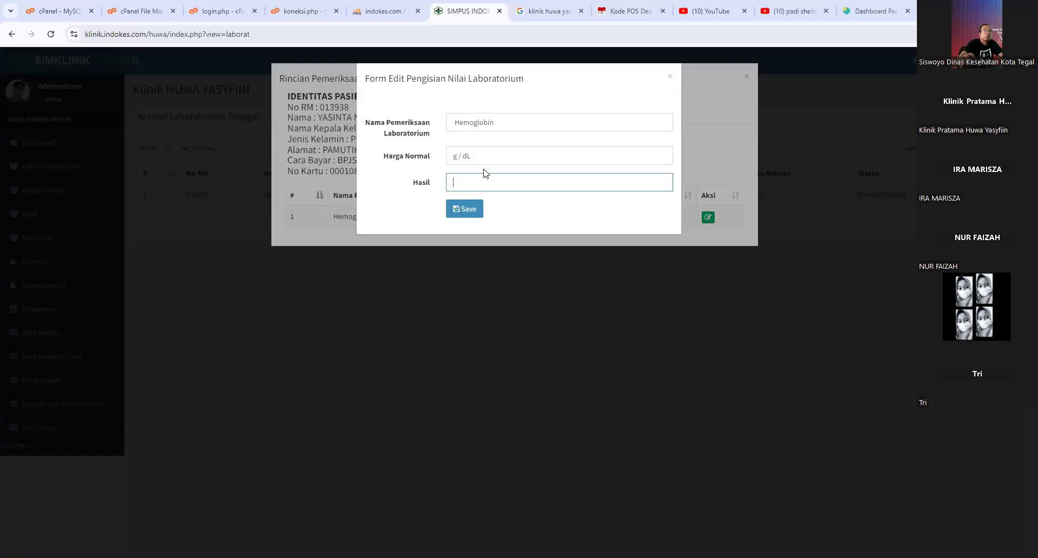
pyautogui.write('12')
pyautogui.click(463, 211)
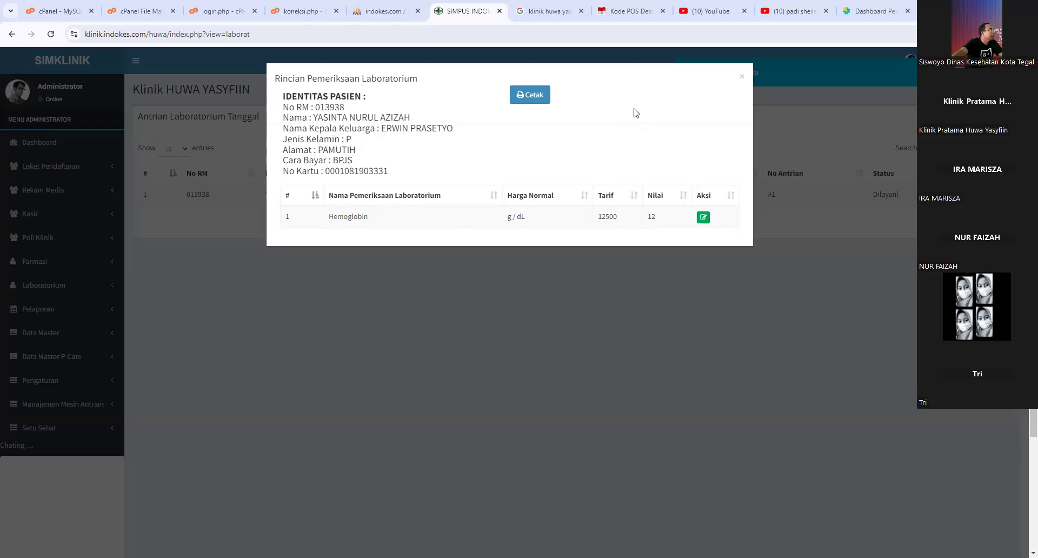
# - Preview the lab result printout, then close it and the examination details
pyautogui.click(523, 97)
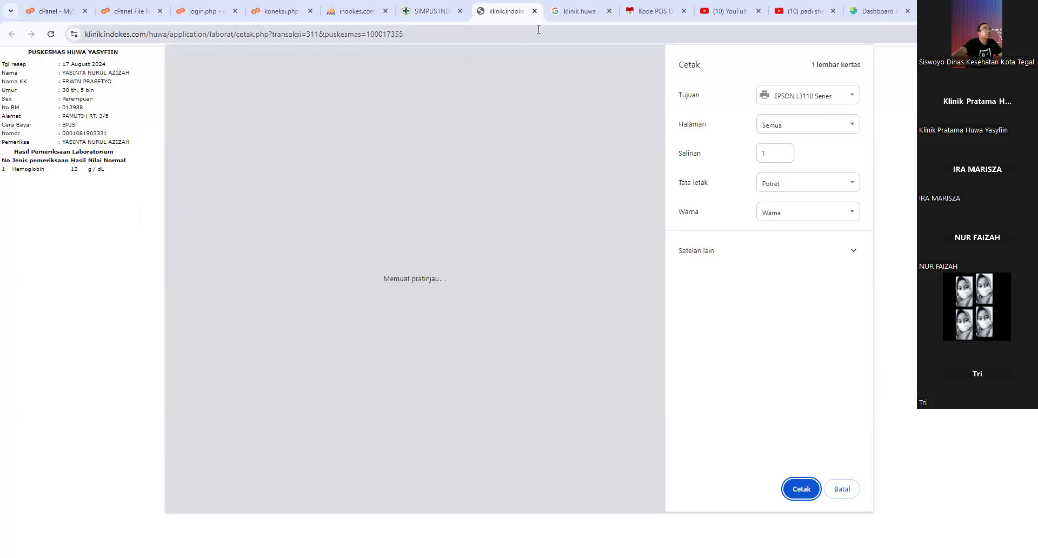
pyautogui.click(535, 11)
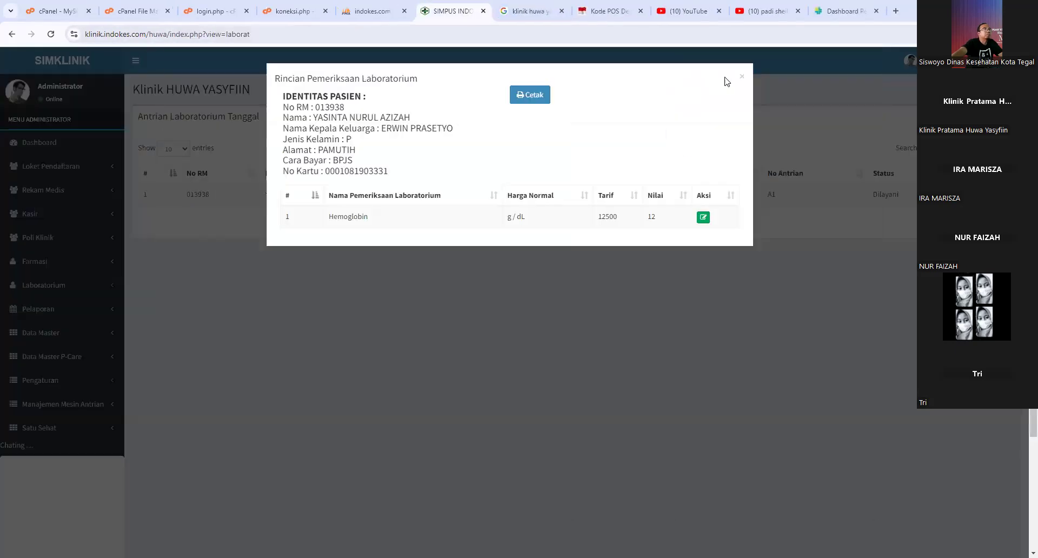
pyautogui.click(743, 78)
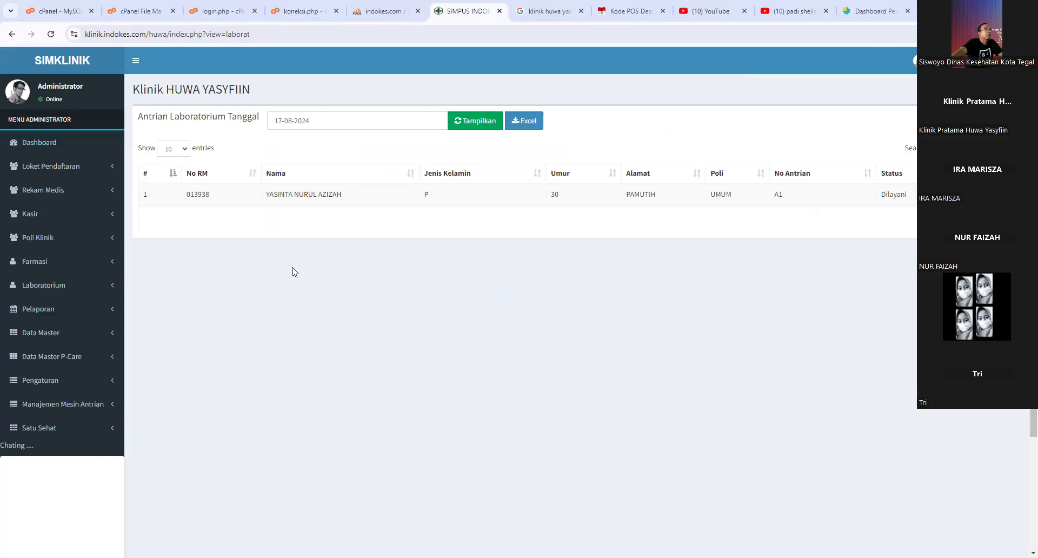
pyautogui.click(85, 264)
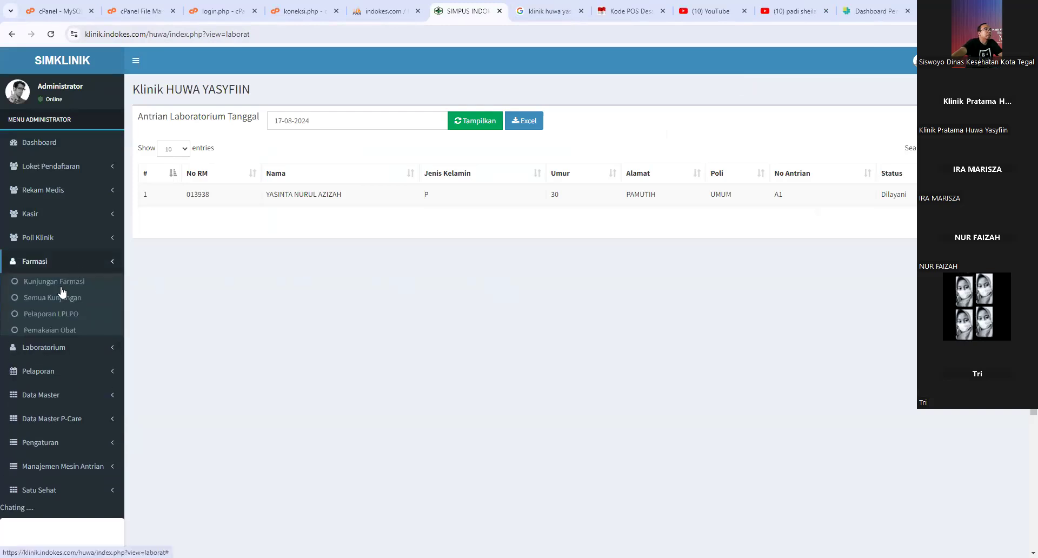
# - Open Kunjungan Farmasi, open the patient's Resep Obat and preview the prescription printout
pyautogui.click(62, 282)
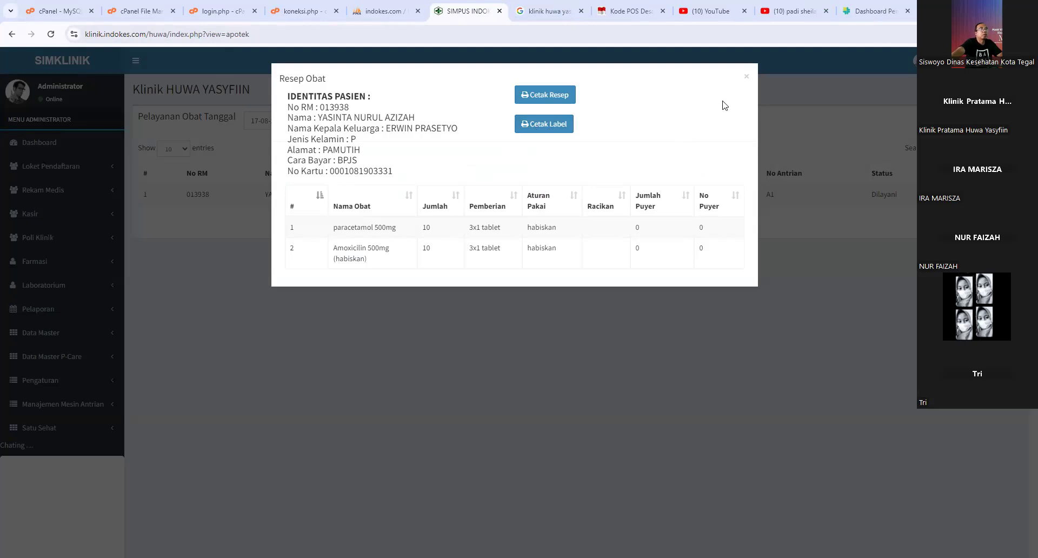
pyautogui.click(745, 79)
pyautogui.moveTo(875, 195); pyautogui.dragTo(897, 198)
pyautogui.click(959, 195)
pyautogui.click(546, 100)
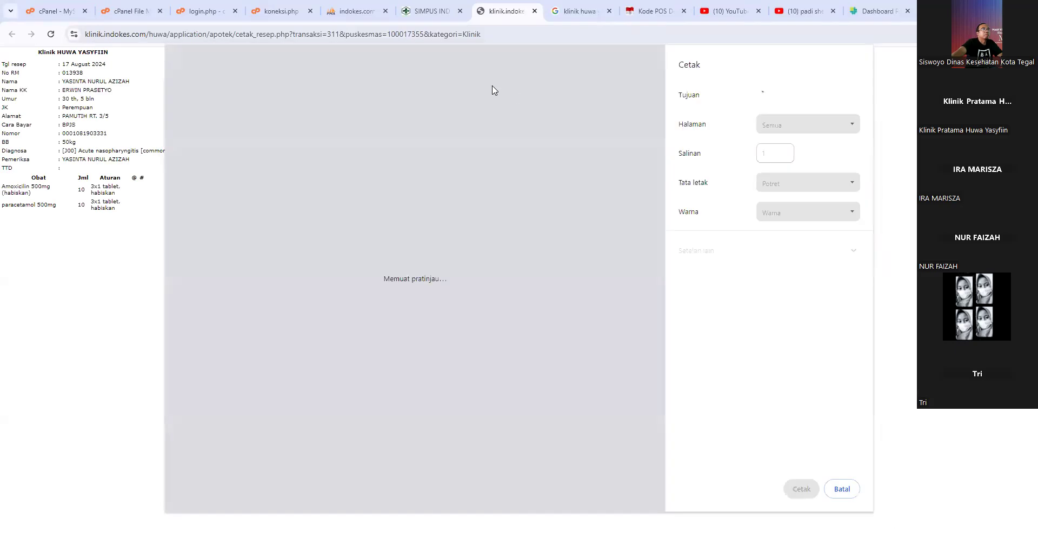
pyautogui.click(535, 11)
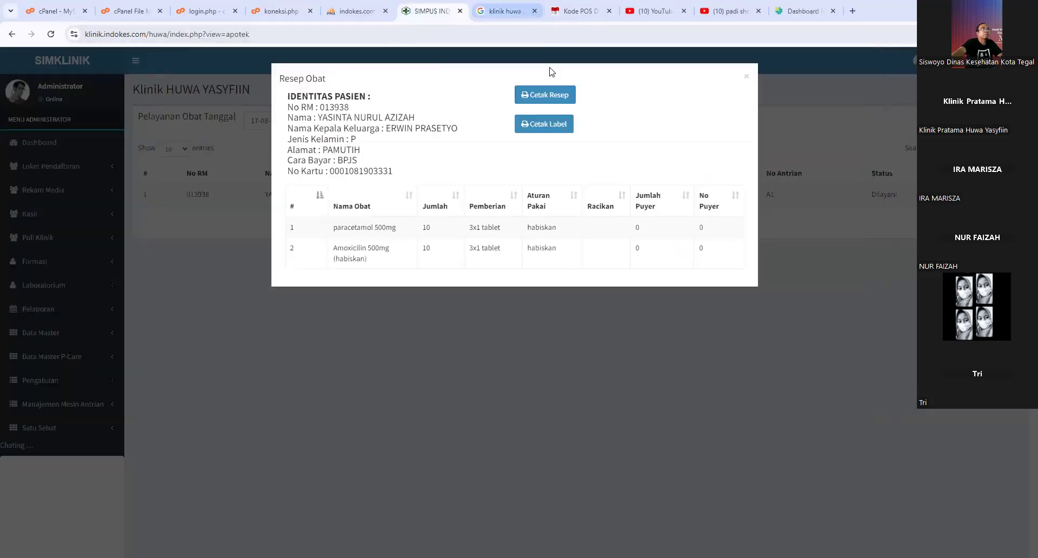
# - Preview the medicine labels, re-preview prescription and labels, then close the prescription modal
pyautogui.click(553, 130)
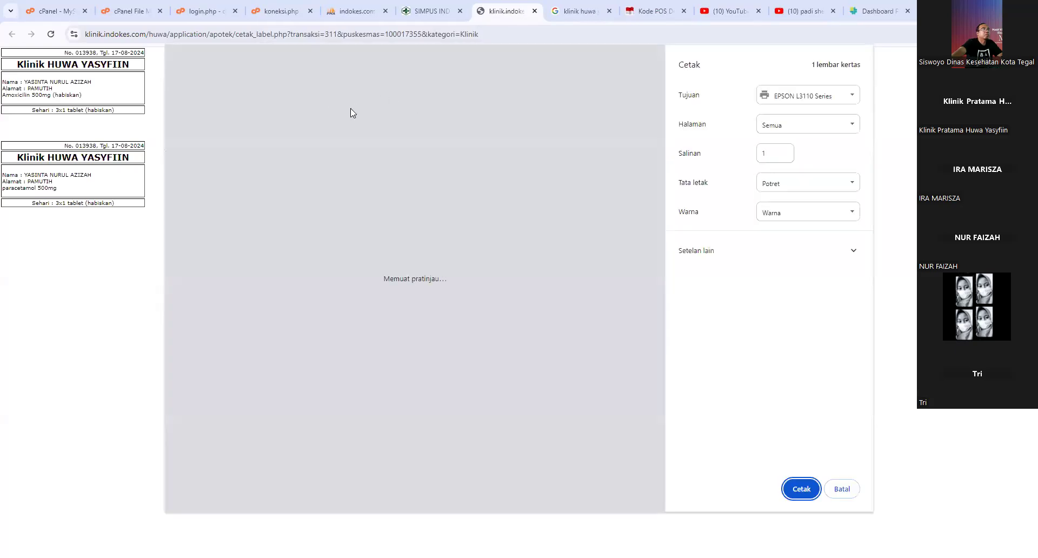
pyautogui.click(534, 11)
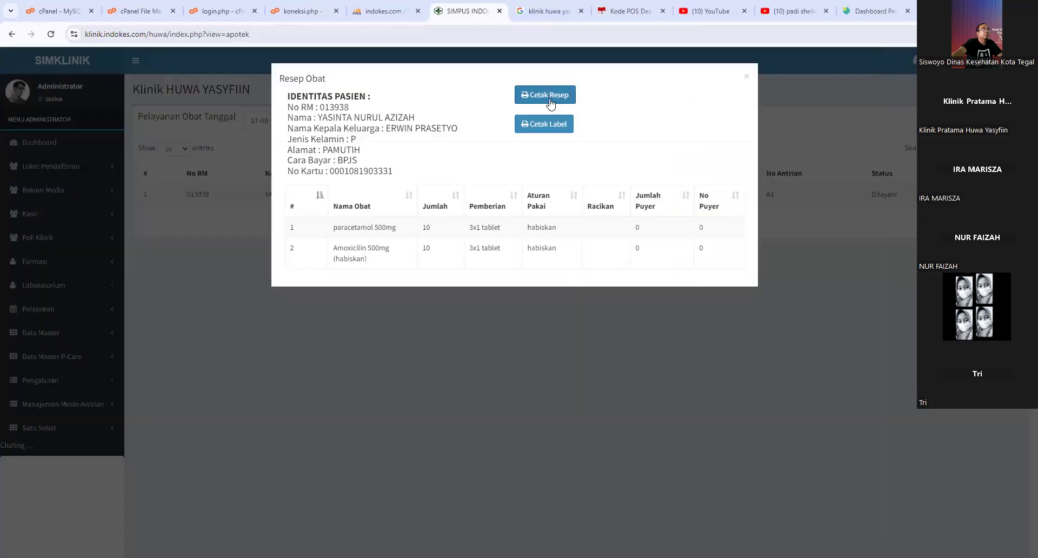
pyautogui.click(552, 103)
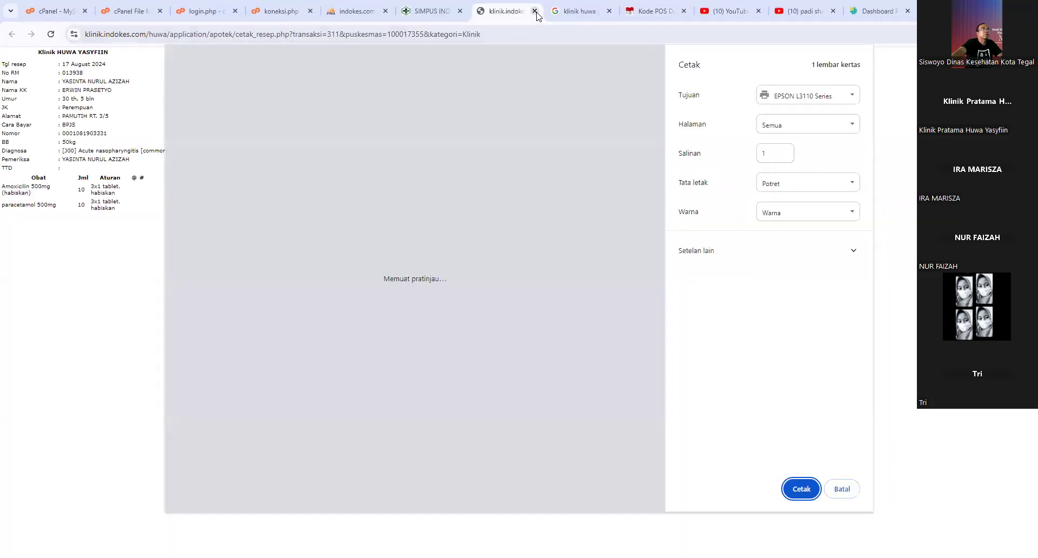
pyautogui.click(535, 11)
pyautogui.click(545, 125)
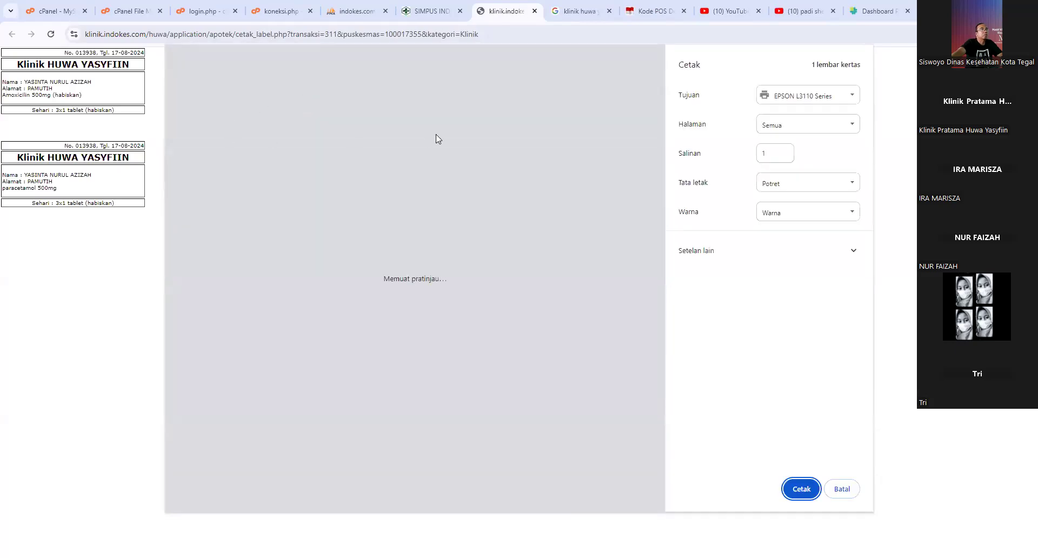
pyautogui.click(535, 11)
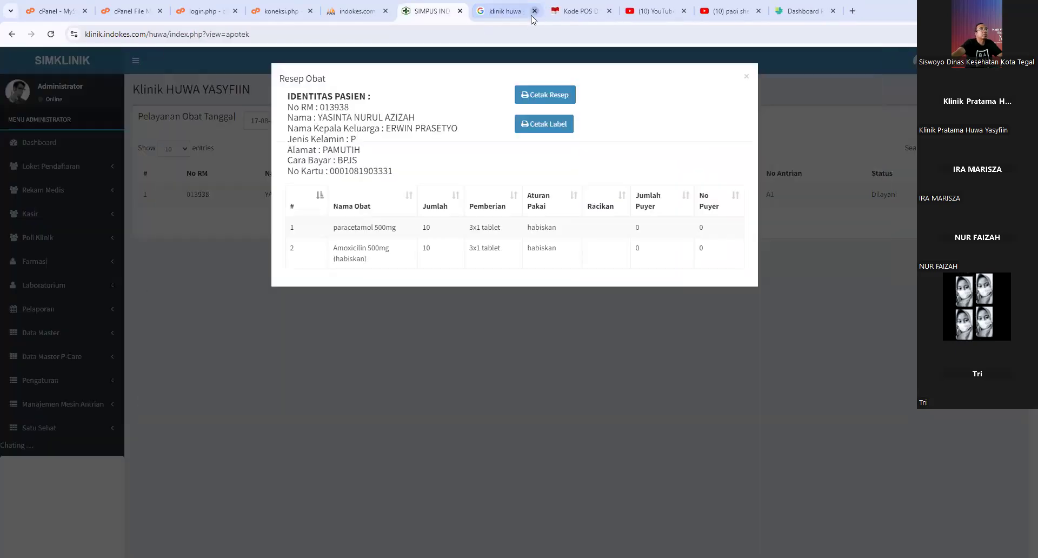
pyautogui.click(747, 78)
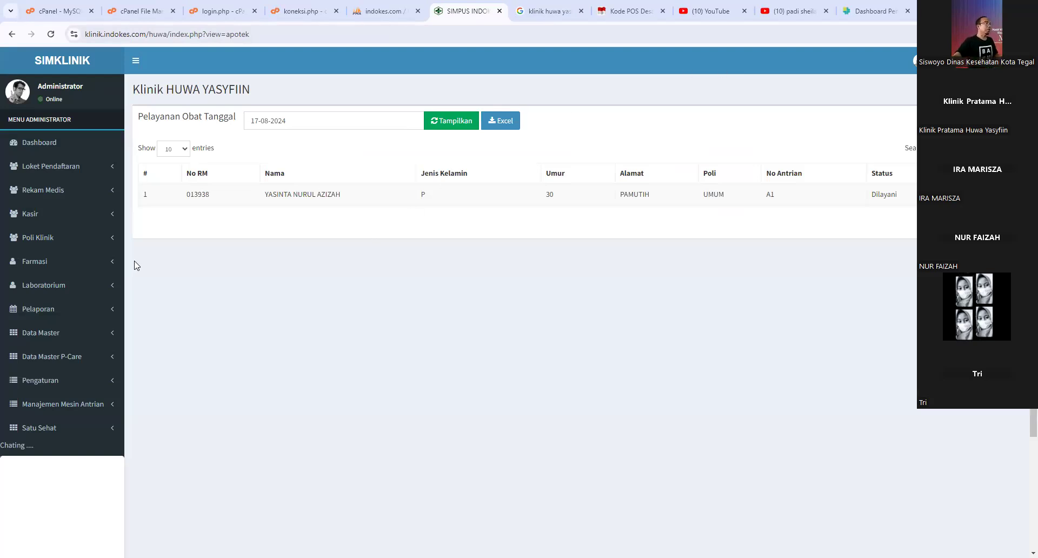
# - View the Farmasi LPLPO report, then the Semua Kunjungan pharmacy visit list
pyautogui.click(72, 268)
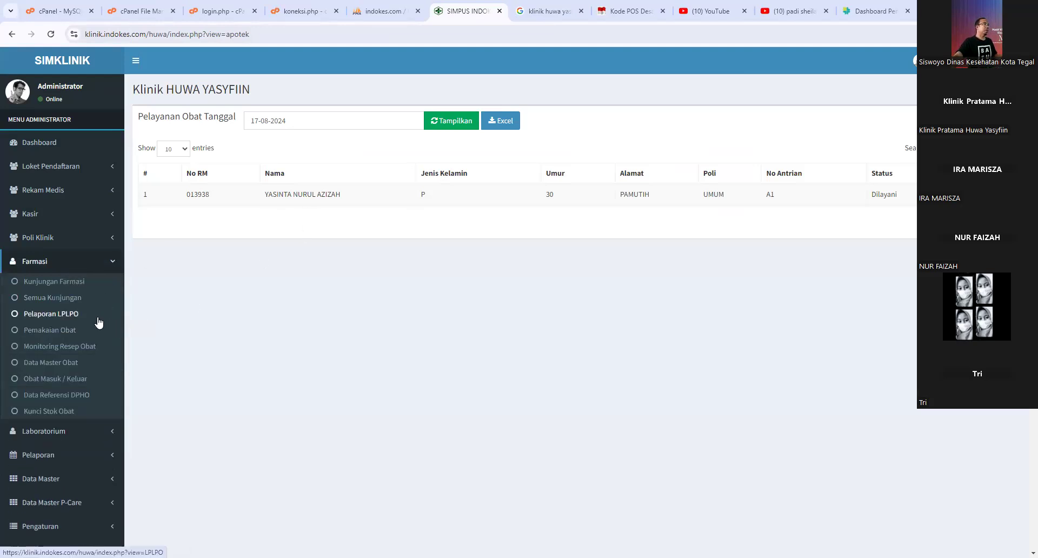
pyautogui.click(51, 316)
pyautogui.click(63, 287)
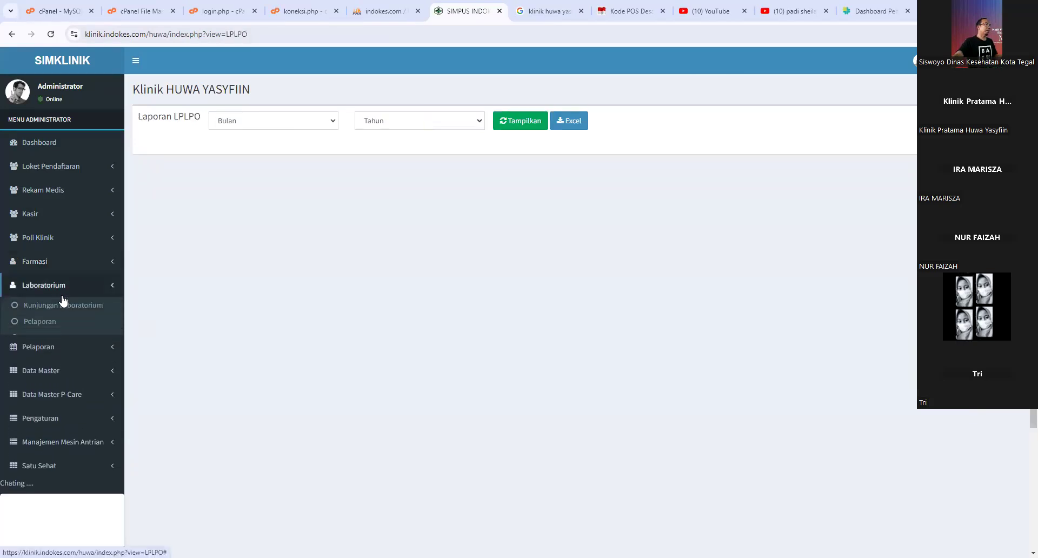
pyautogui.click(66, 292)
pyautogui.click(51, 269)
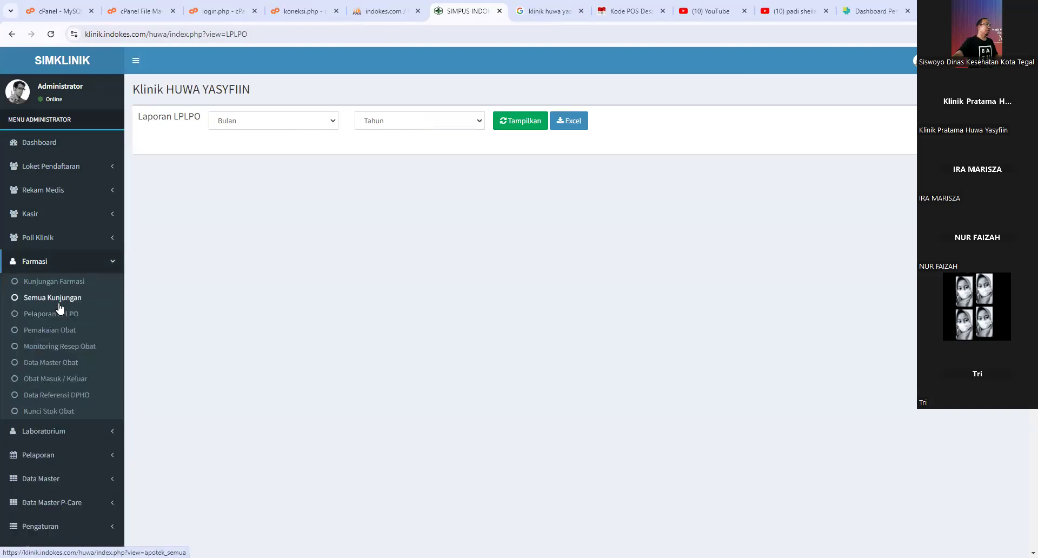
pyautogui.click(59, 301)
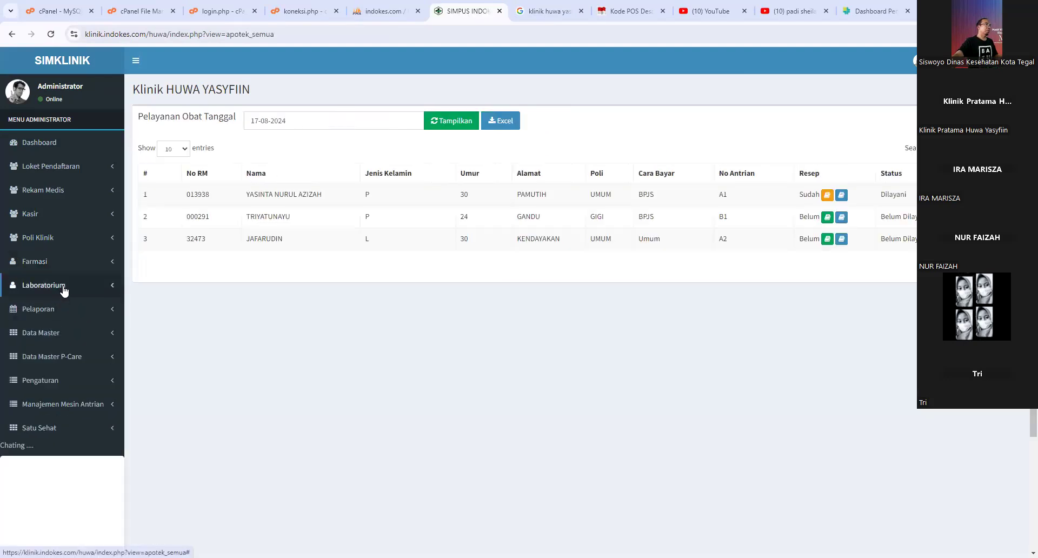
# - Open the Pemakaian Obat report and check its report types without changing them
pyautogui.click(63, 289)
pyautogui.click(70, 265)
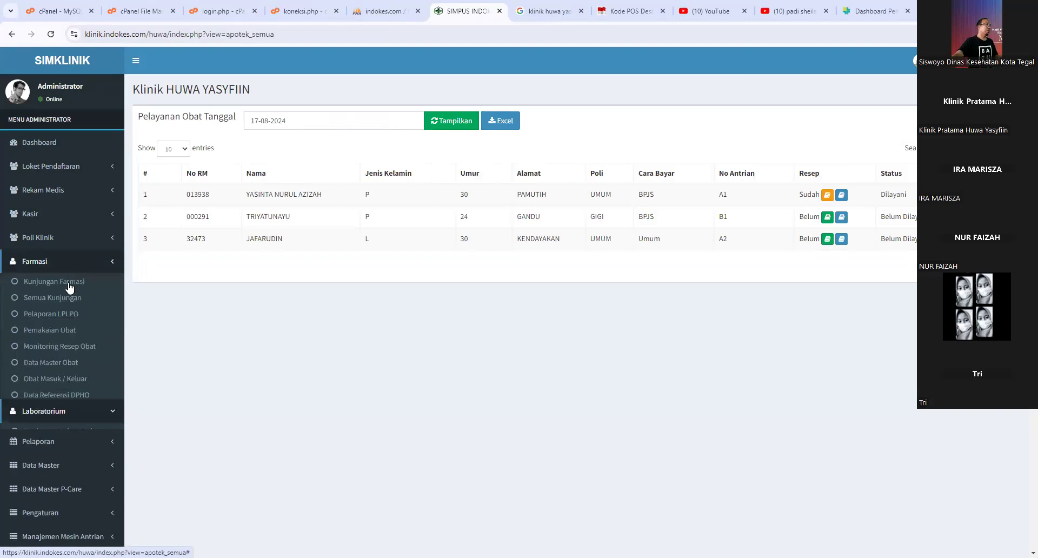
pyautogui.click(63, 333)
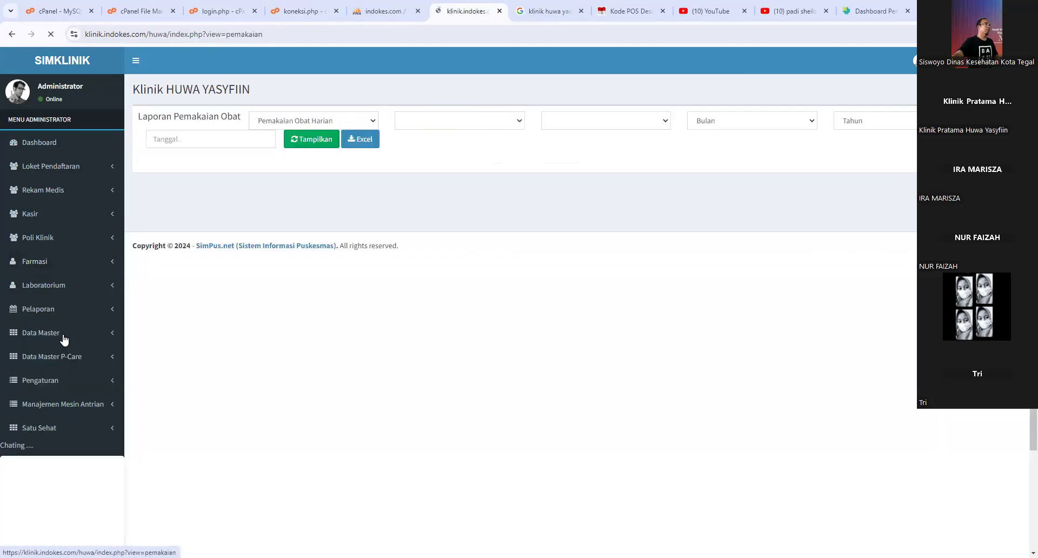
pyautogui.click(323, 126)
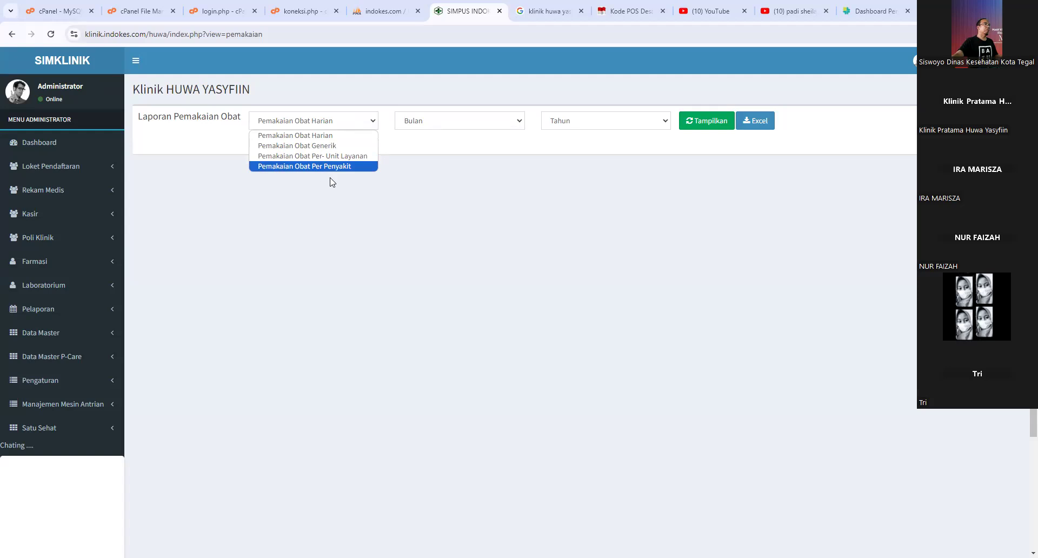
pyautogui.click(88, 333)
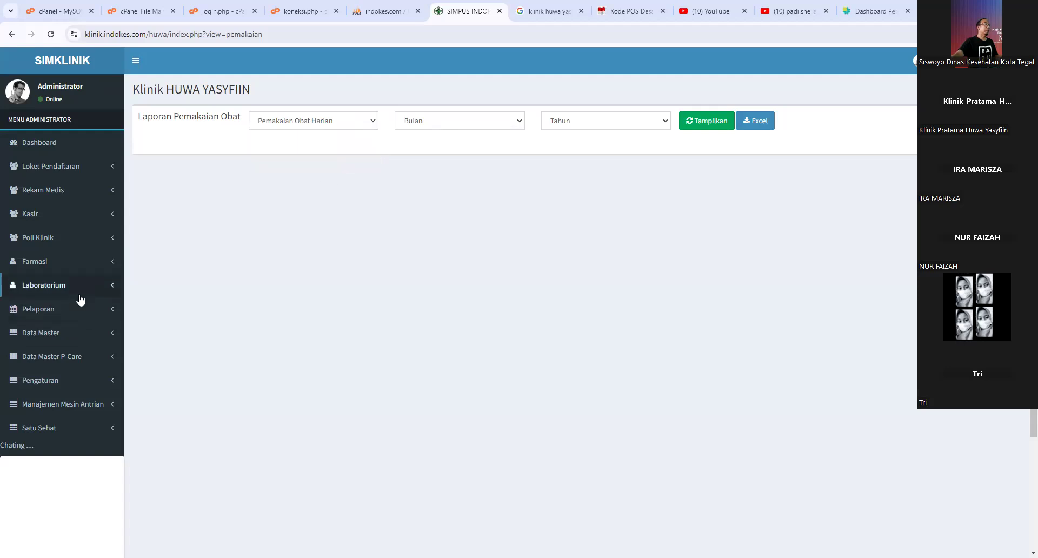
# - Open the Monitoring Resep Obat report page, set to Resep Per Cara bayar
pyautogui.click(75, 268)
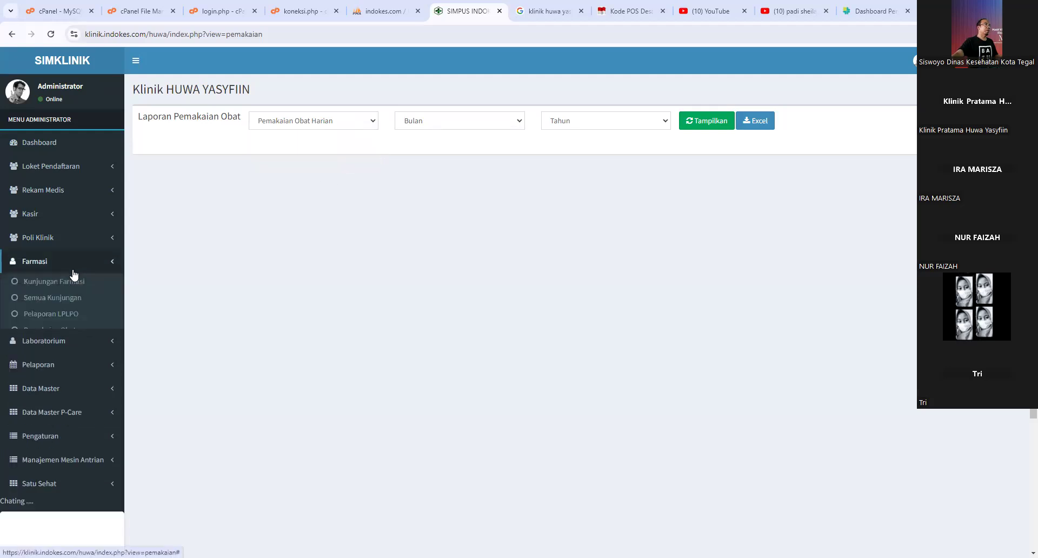
pyautogui.click(75, 347)
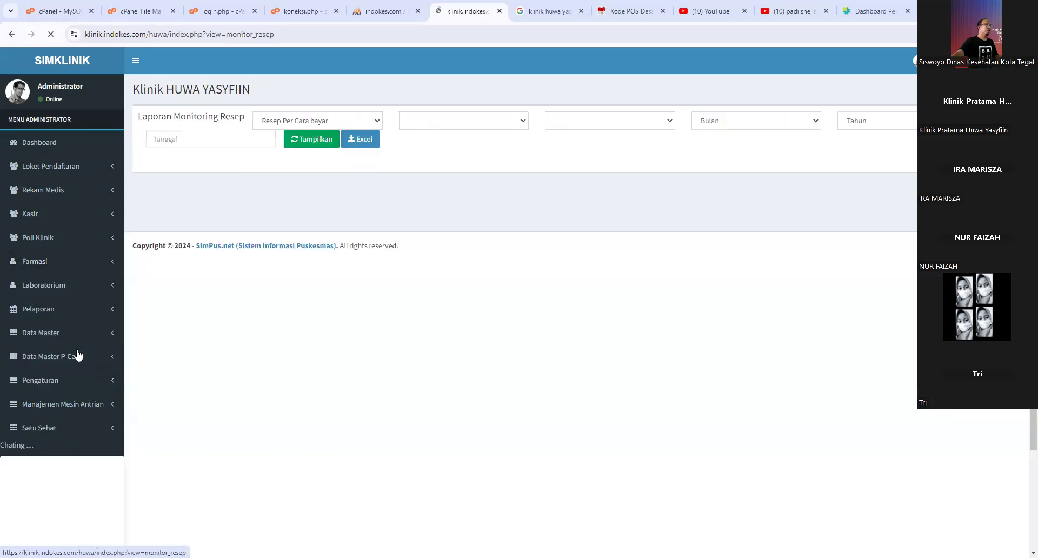
pyautogui.click(64, 241)
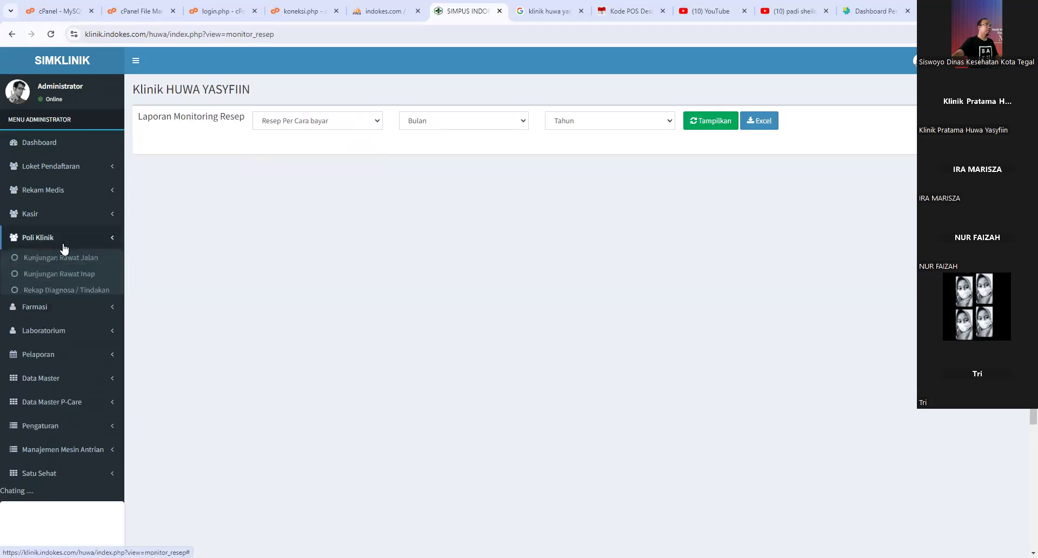
pyautogui.click(48, 307)
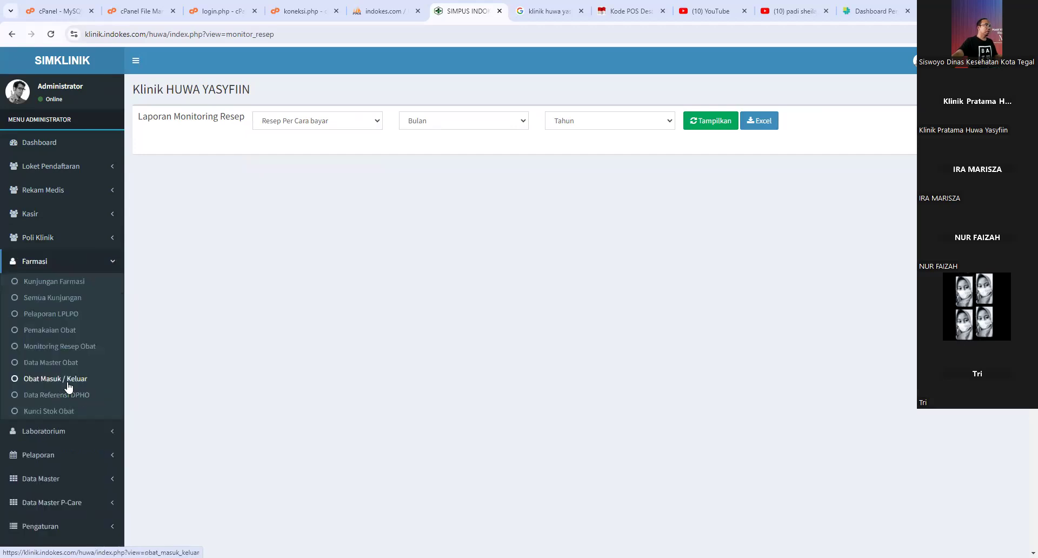
# - Open the Obat Masuk / Keluar page and close the incoming-drug form without choosing a drug
pyautogui.click(67, 381)
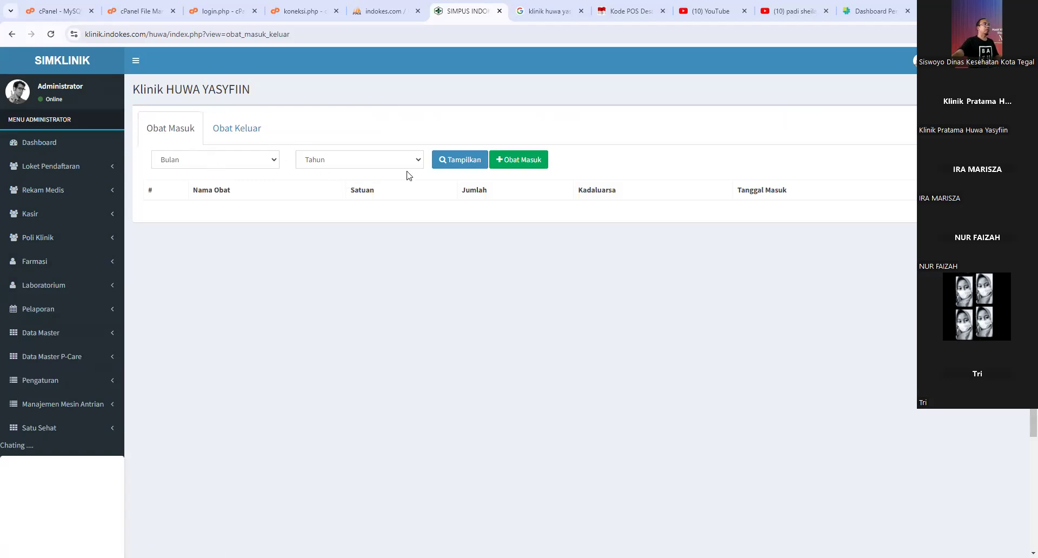
pyautogui.click(523, 163)
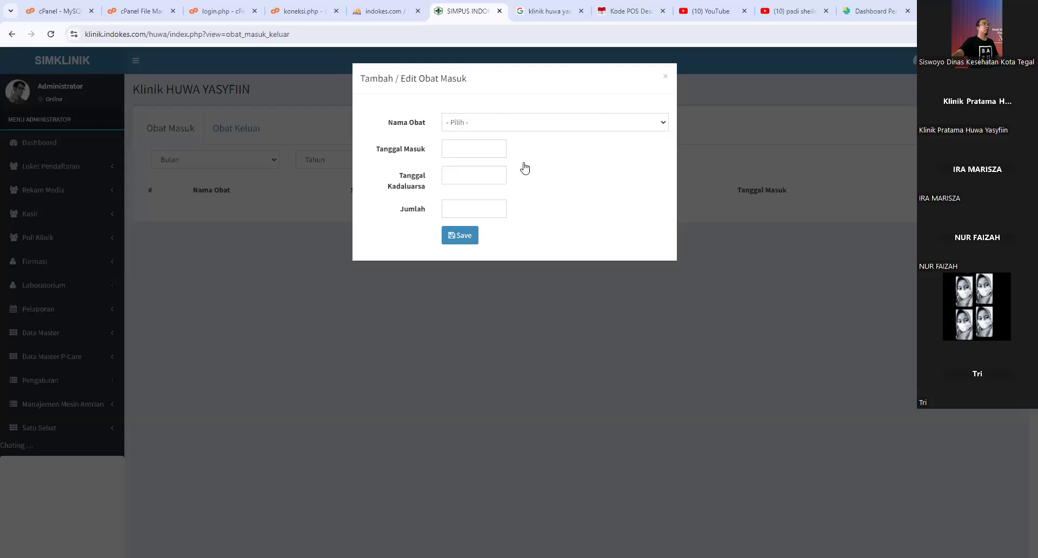
pyautogui.click(487, 124)
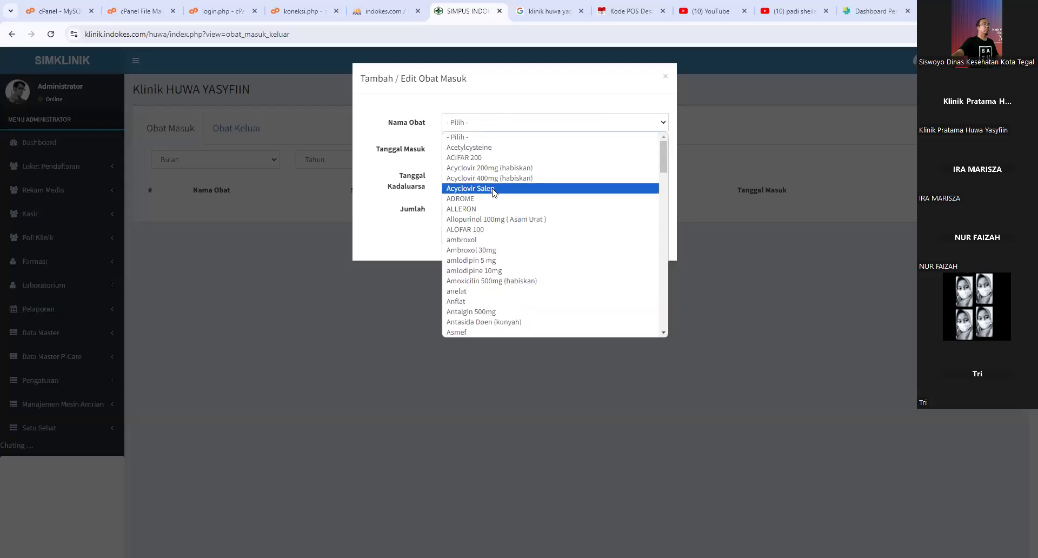
pyautogui.click(393, 155)
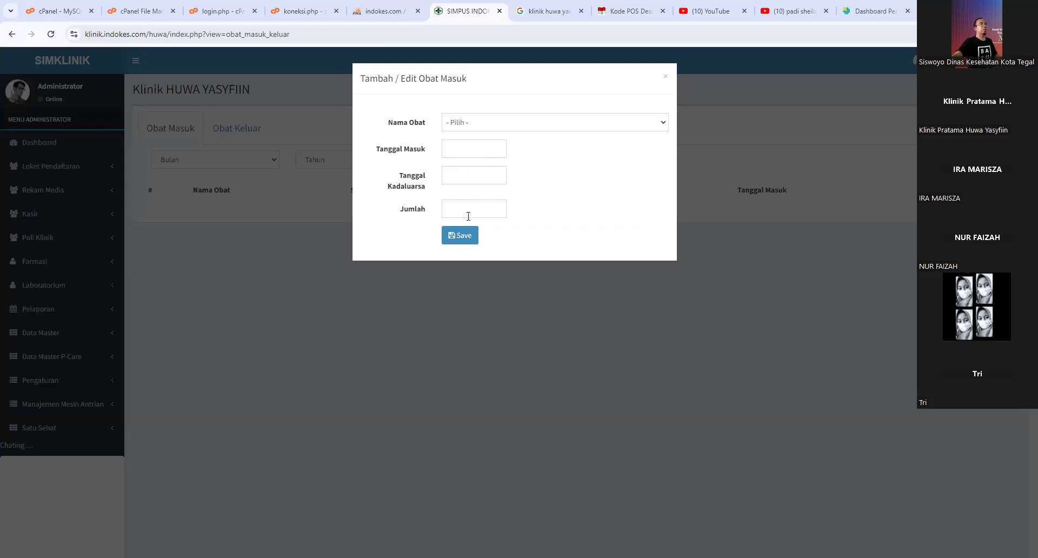
pyautogui.click(665, 77)
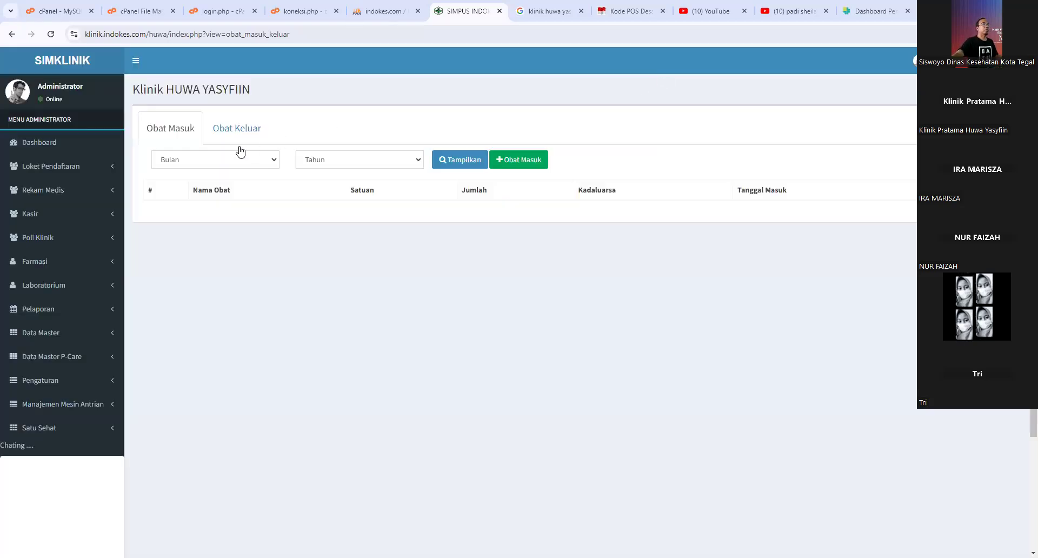
# - On the Obat Keluar tab, close the outgoing-drug form unchanged and expand the Farmasi menu
pyautogui.click(233, 138)
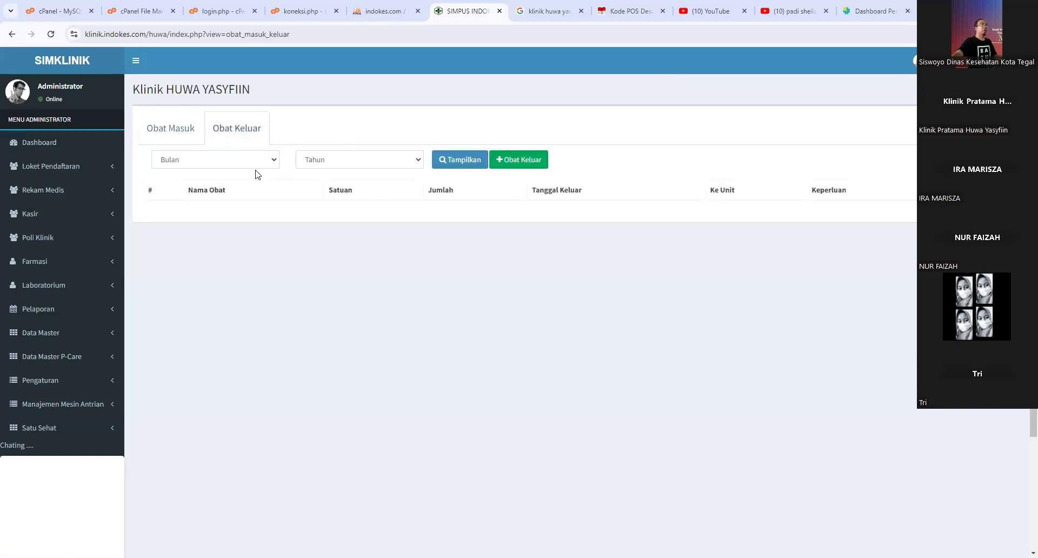
pyautogui.click(520, 164)
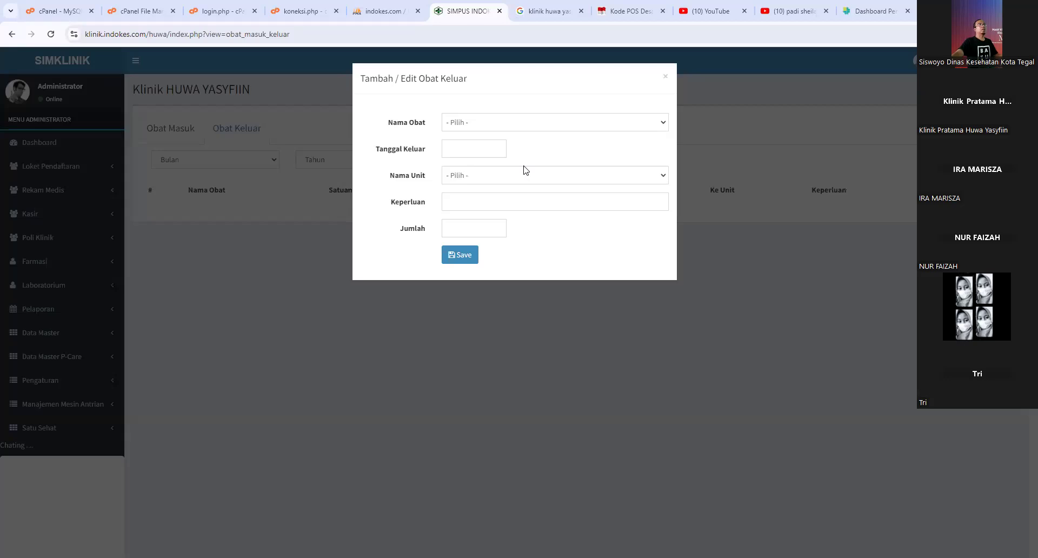
pyautogui.click(508, 128)
pyautogui.click(538, 108)
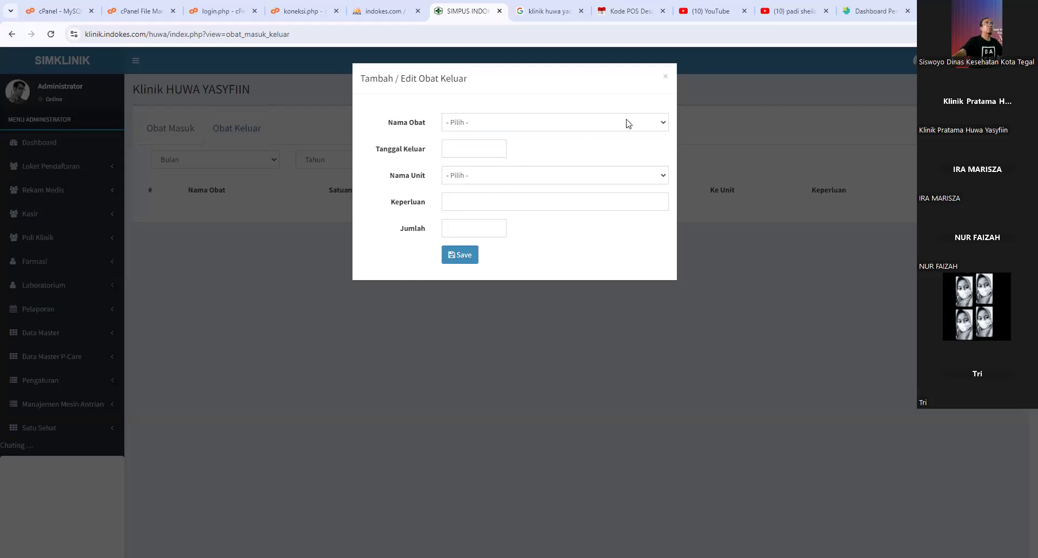
pyautogui.click(666, 76)
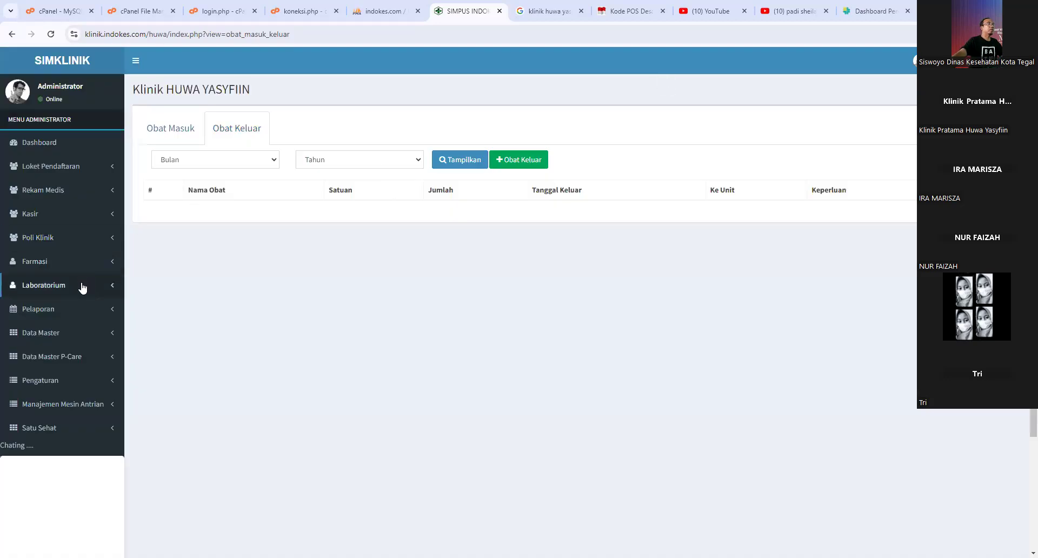
pyautogui.click(67, 263)
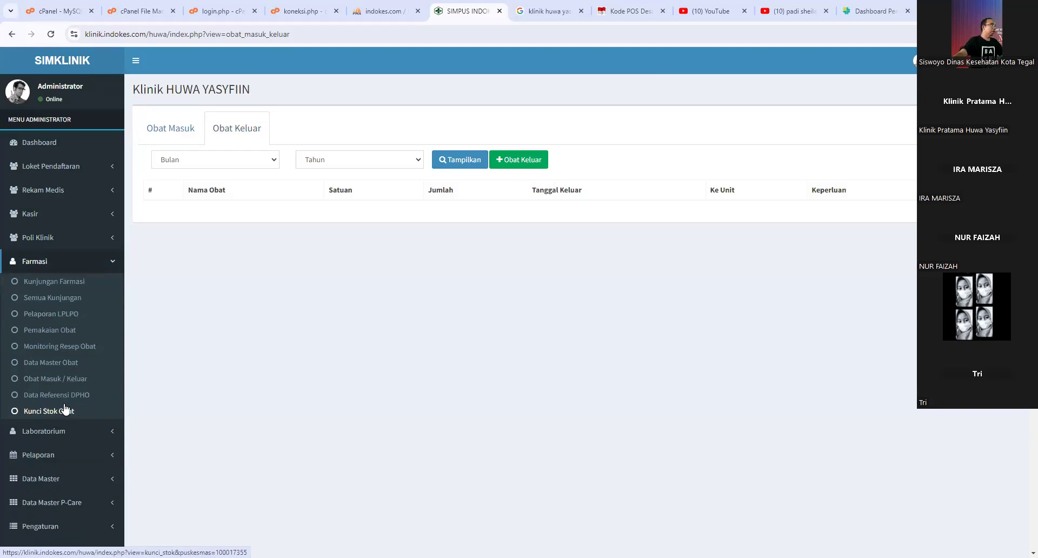
# - Open Data Master Obat and close its add-medicine form without entering anything
pyautogui.click(59, 368)
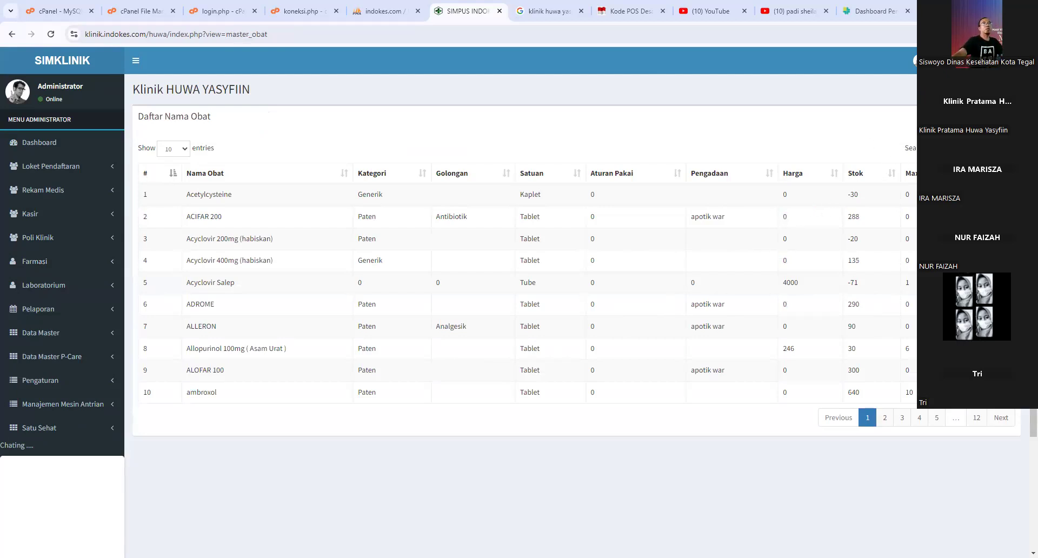
pyautogui.click(890, 114)
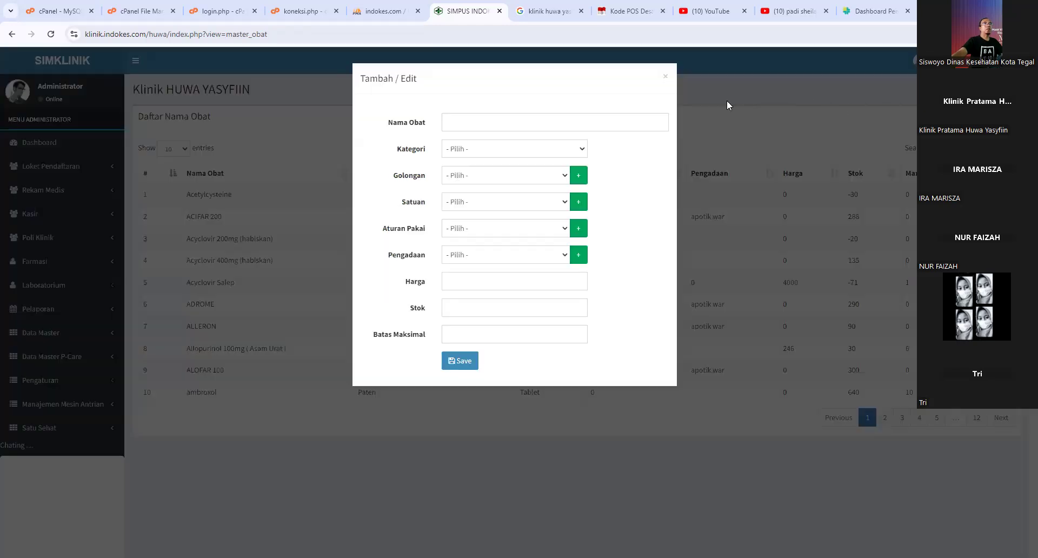
pyautogui.click(503, 125)
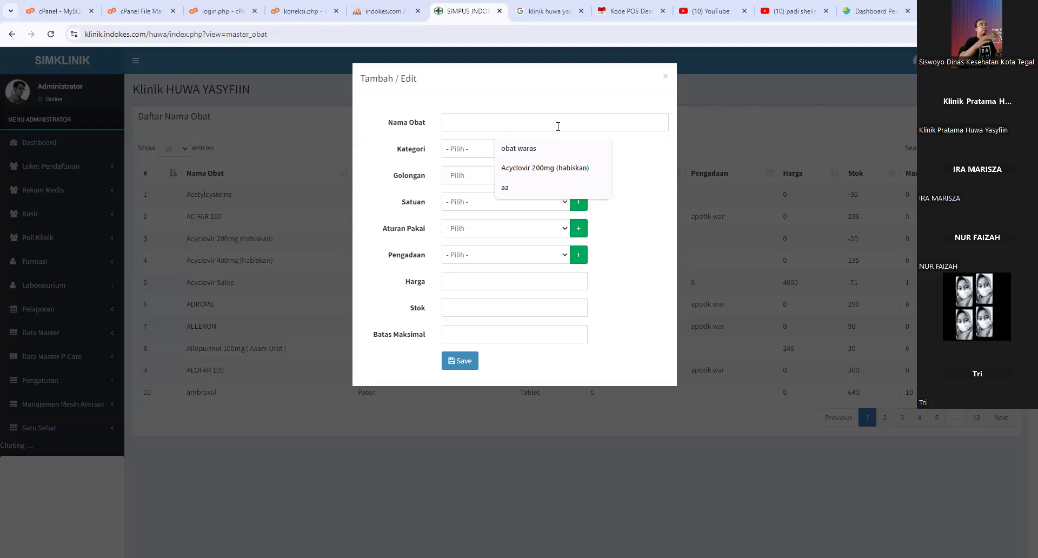
pyautogui.click(666, 78)
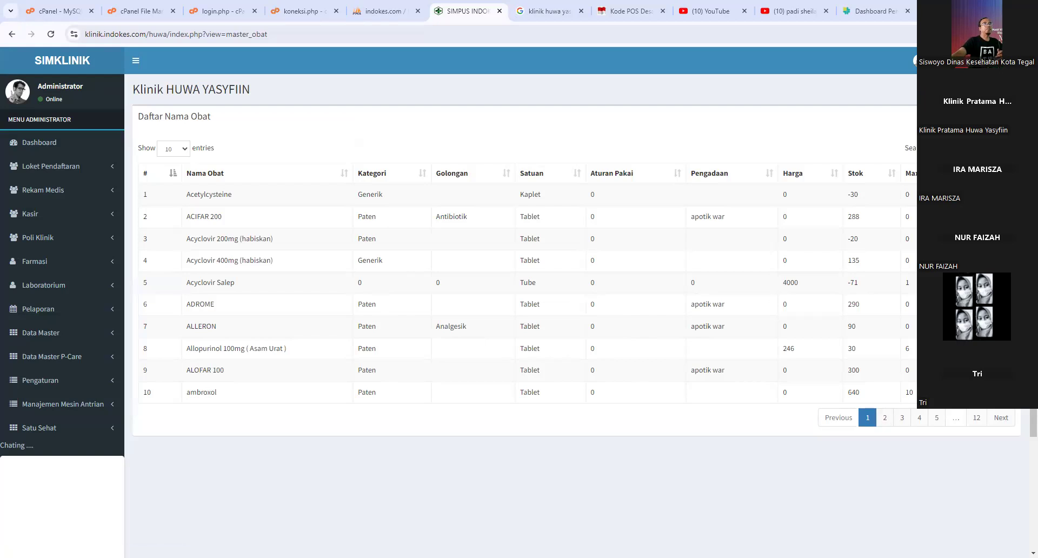
# - Browse the Data Master and Farmasi menus and open Kunci Stok Obat
pyautogui.click(66, 340)
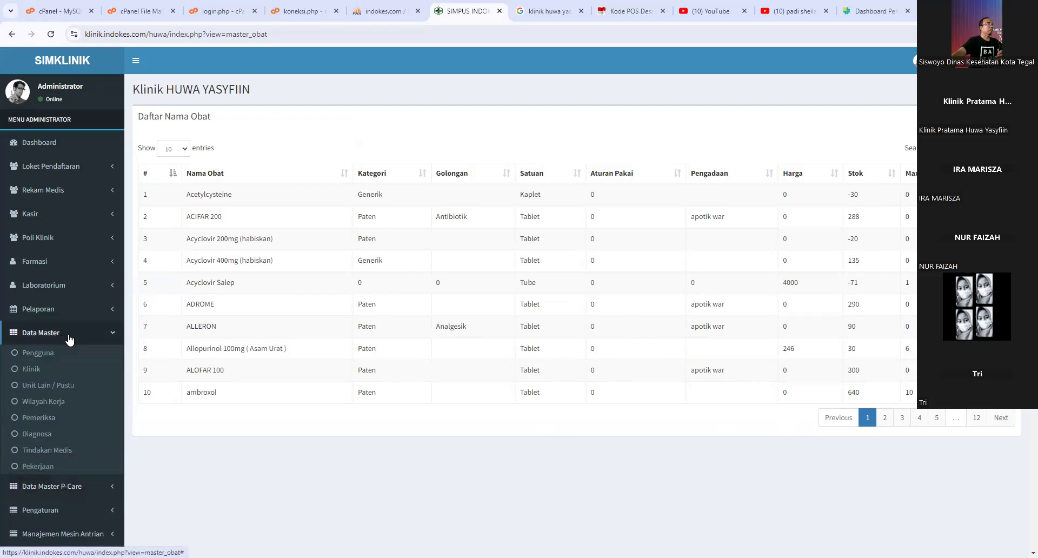
pyautogui.click(51, 337)
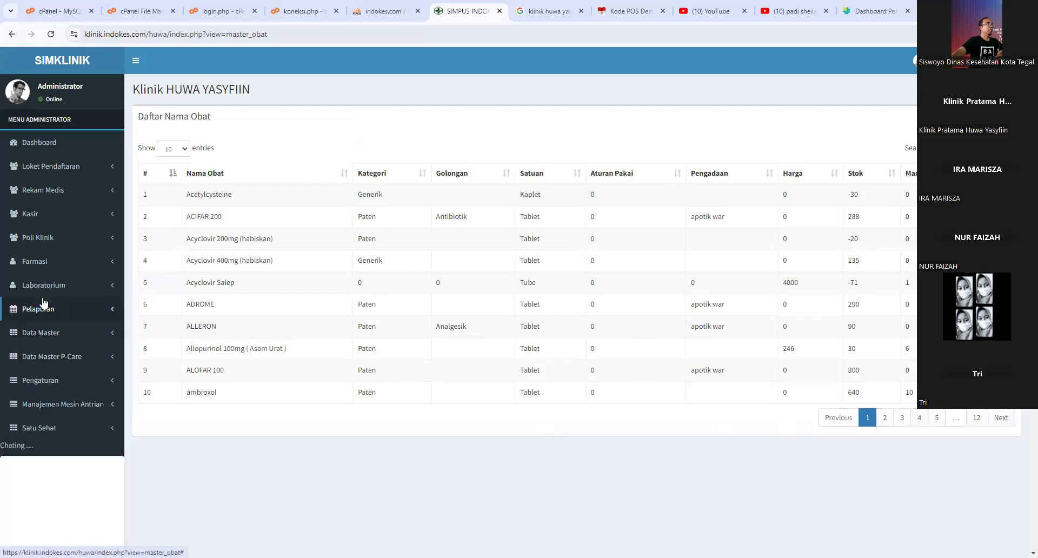
pyautogui.click(43, 265)
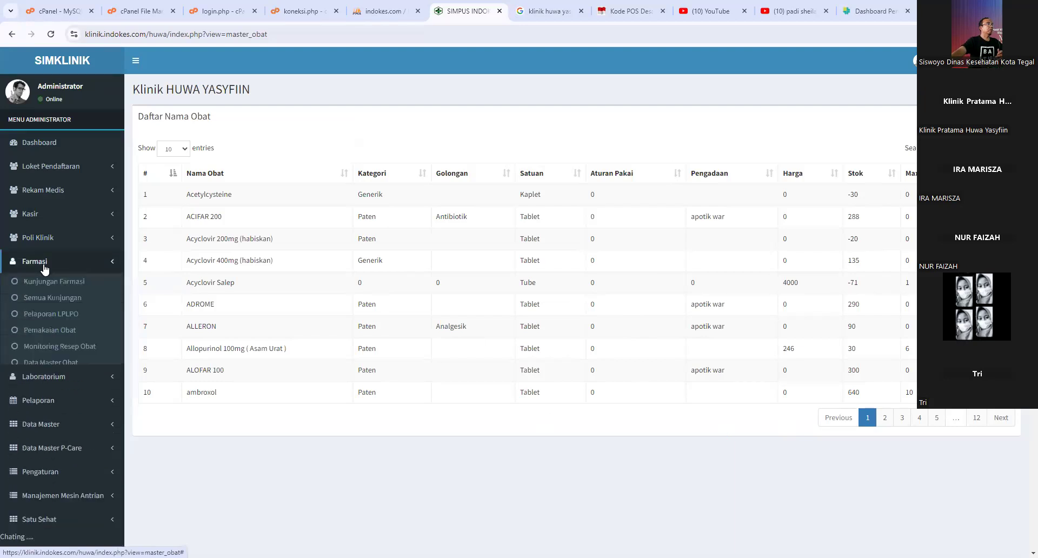
pyautogui.click(49, 412)
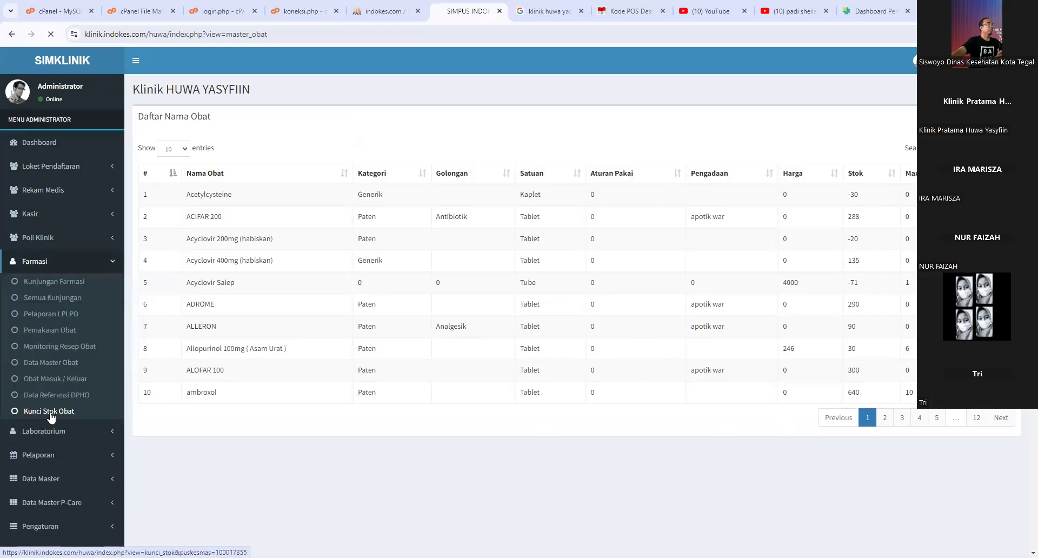
# - Check the Kunci Stok options, leaving it at Tidak, then browse the Farmasi and Pelaporan menus
pyautogui.click(287, 199)
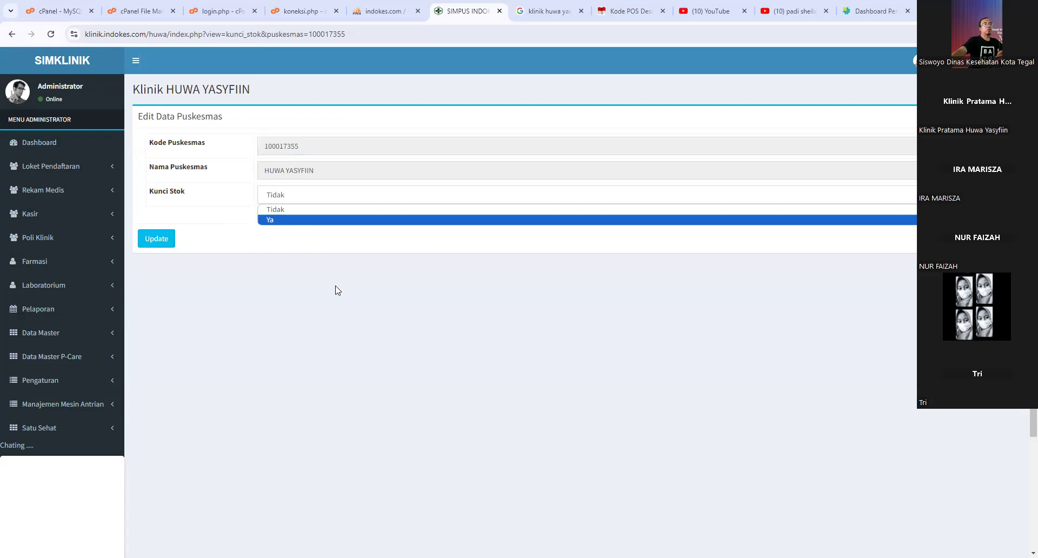
pyautogui.click(69, 265)
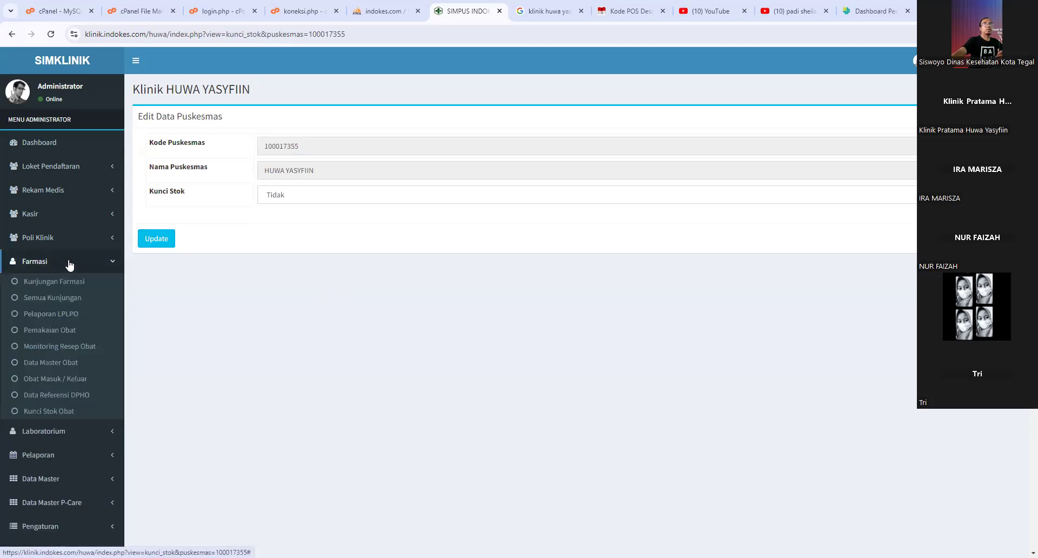
pyautogui.click(70, 263)
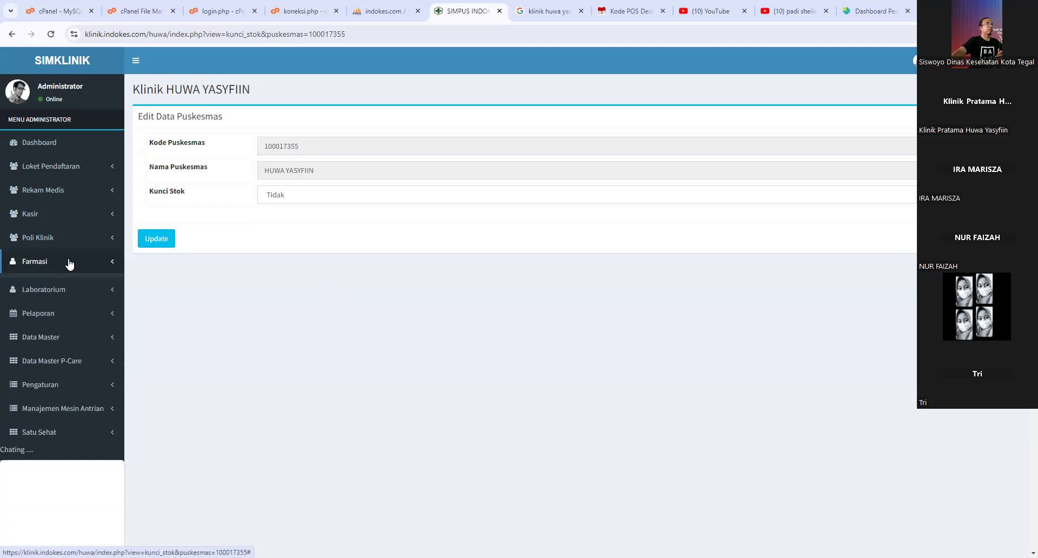
pyautogui.click(70, 263)
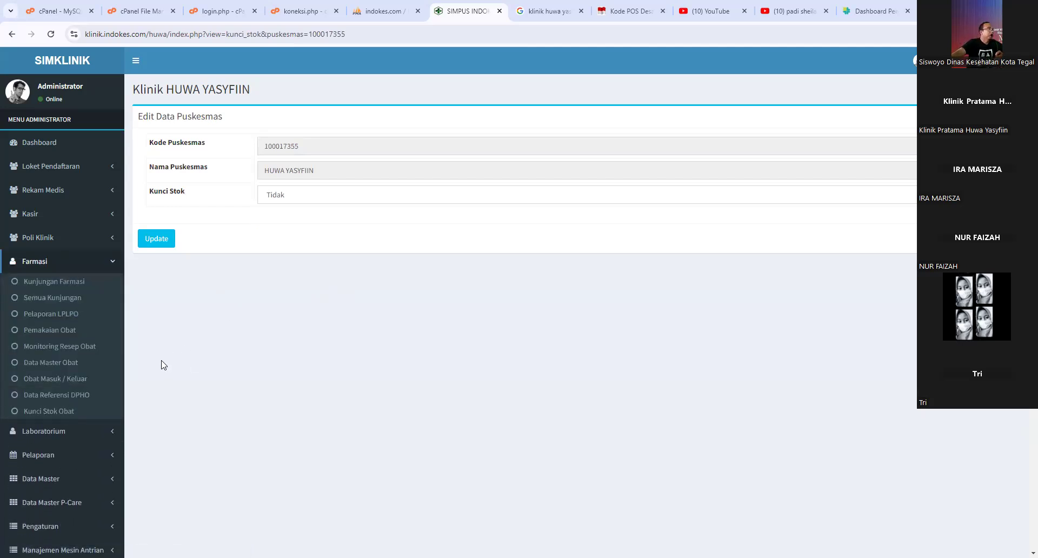
pyautogui.click(38, 262)
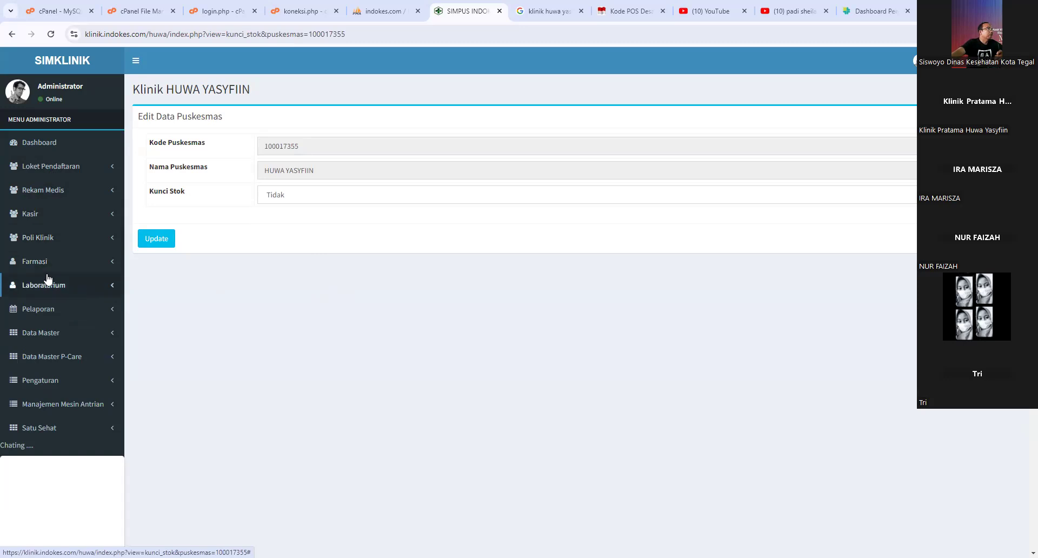
pyautogui.click(60, 313)
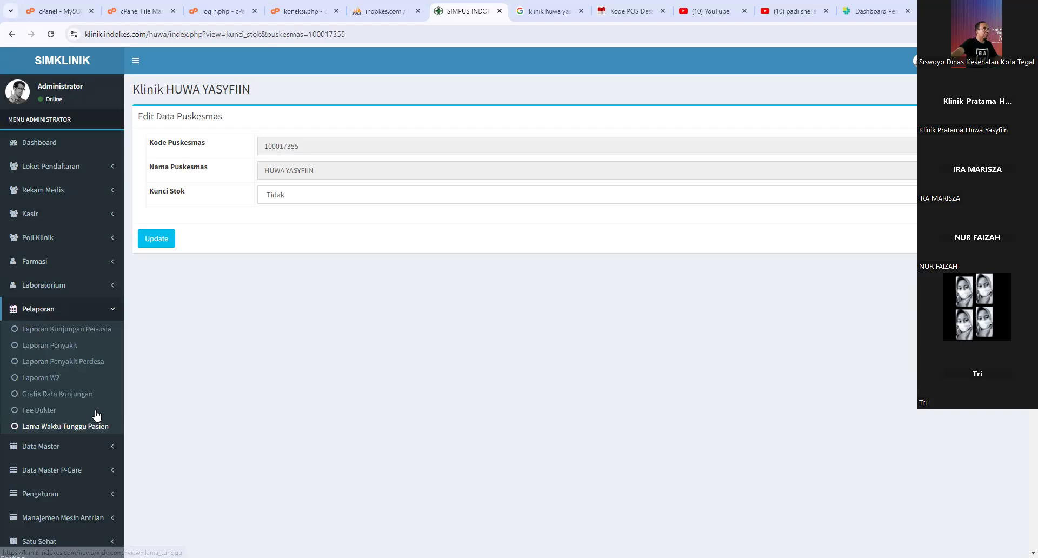
pyautogui.scroll(-1, 59, 396)
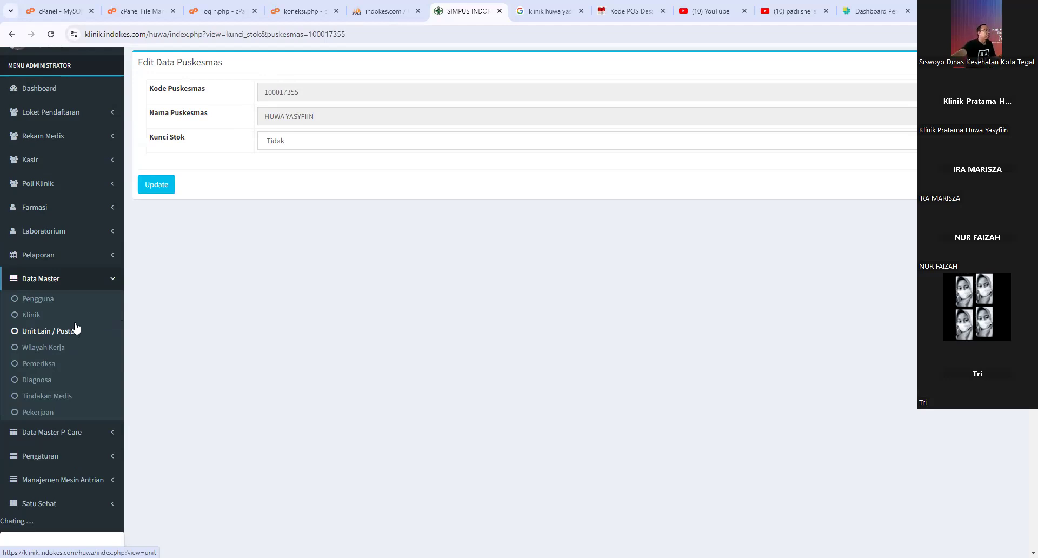
# - Open Data Pengguna and review the third user's name, ID, call voice and Loket level without saving
pyautogui.click(41, 301)
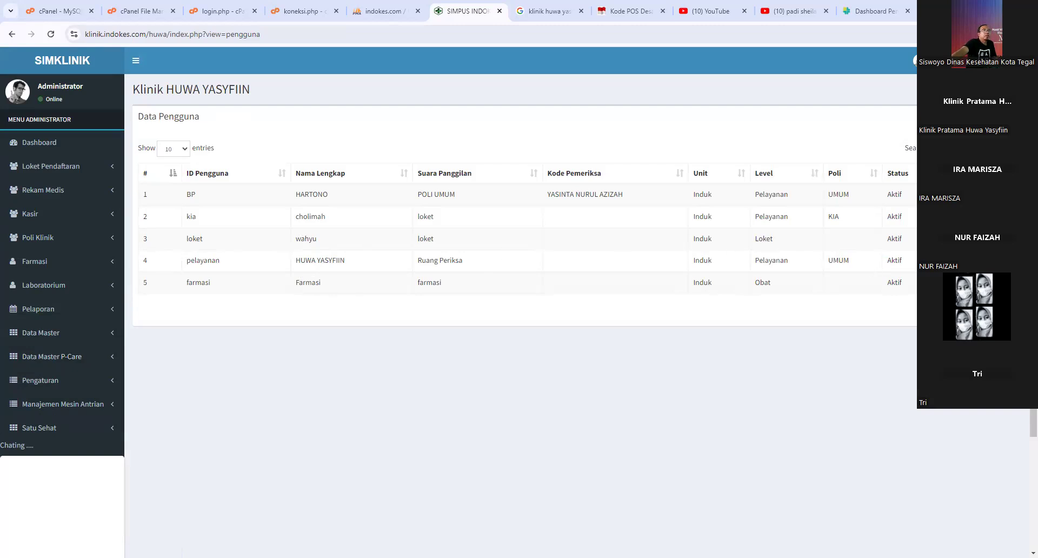
pyautogui.click(954, 239)
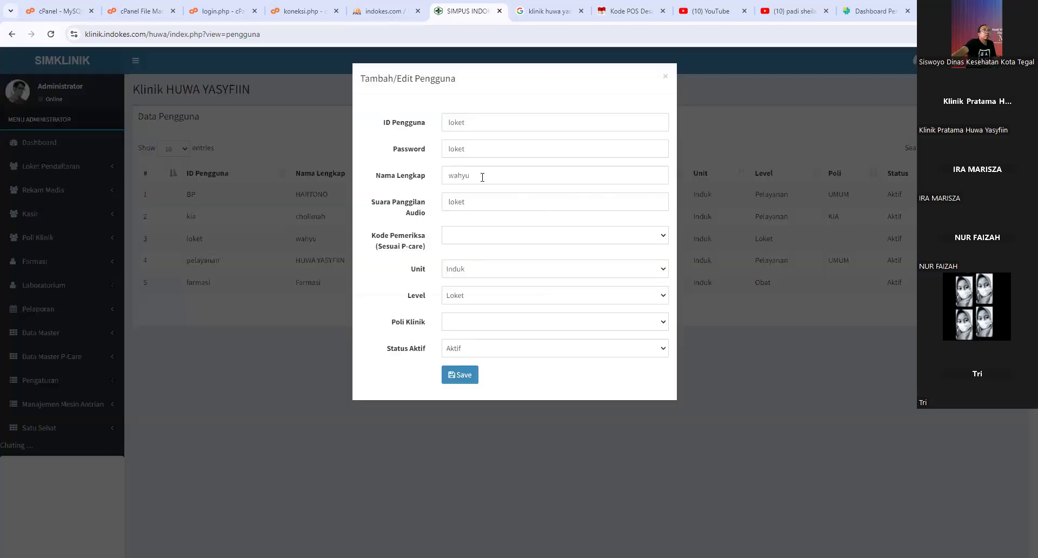
pyautogui.moveTo(481, 175); pyautogui.dragTo(431, 173)
pyautogui.click(487, 199)
pyautogui.click(482, 173)
pyautogui.moveTo(452, 123); pyautogui.dragTo(410, 185)
pyautogui.moveTo(468, 204); pyautogui.dragTo(448, 205)
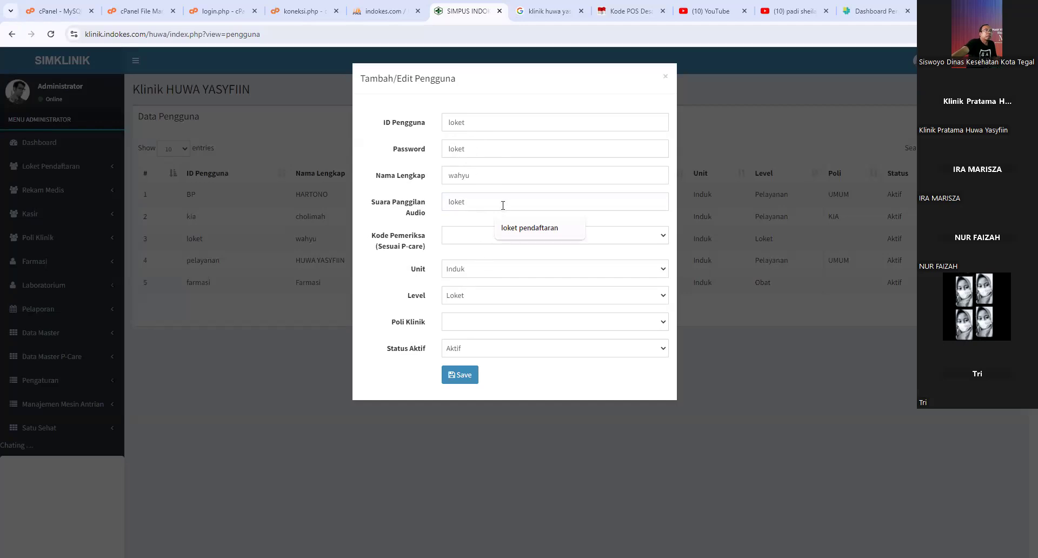
pyautogui.click(477, 298)
pyautogui.click(470, 297)
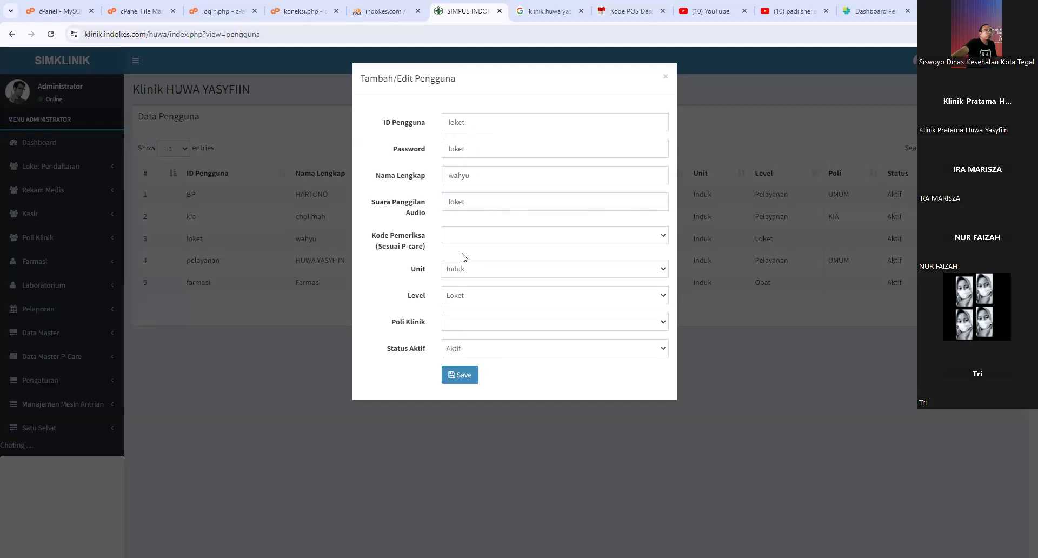
pyautogui.click(666, 78)
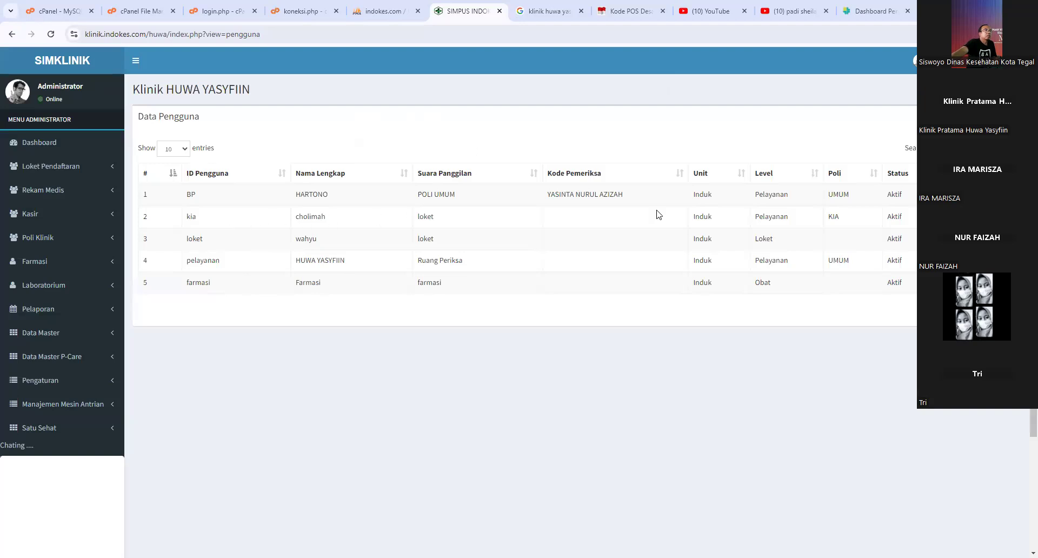
# - Review the first user's form, including examiner code and Poli Klinik UMUM, without saving
pyautogui.click(963, 195)
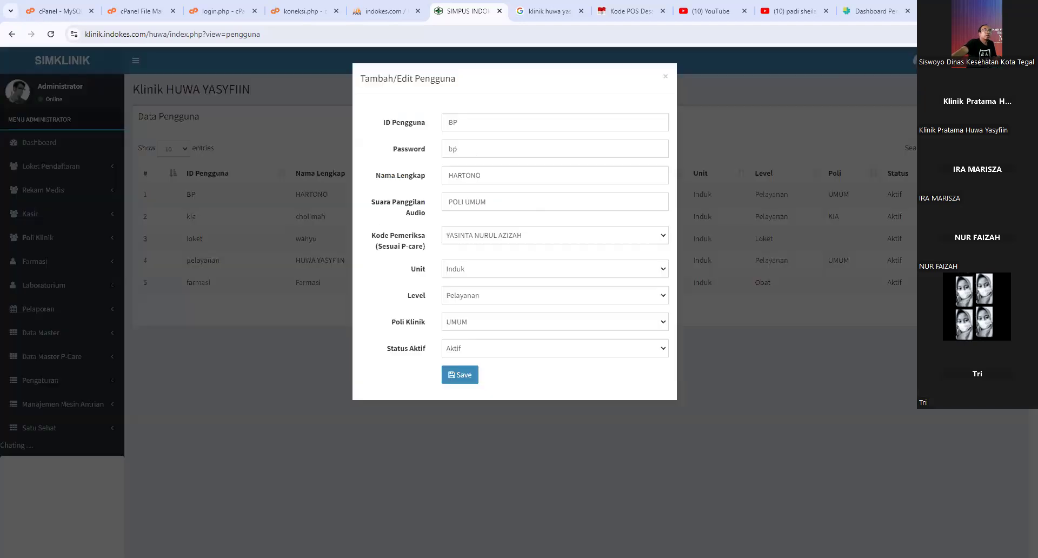
pyautogui.moveTo(494, 175); pyautogui.dragTo(422, 165)
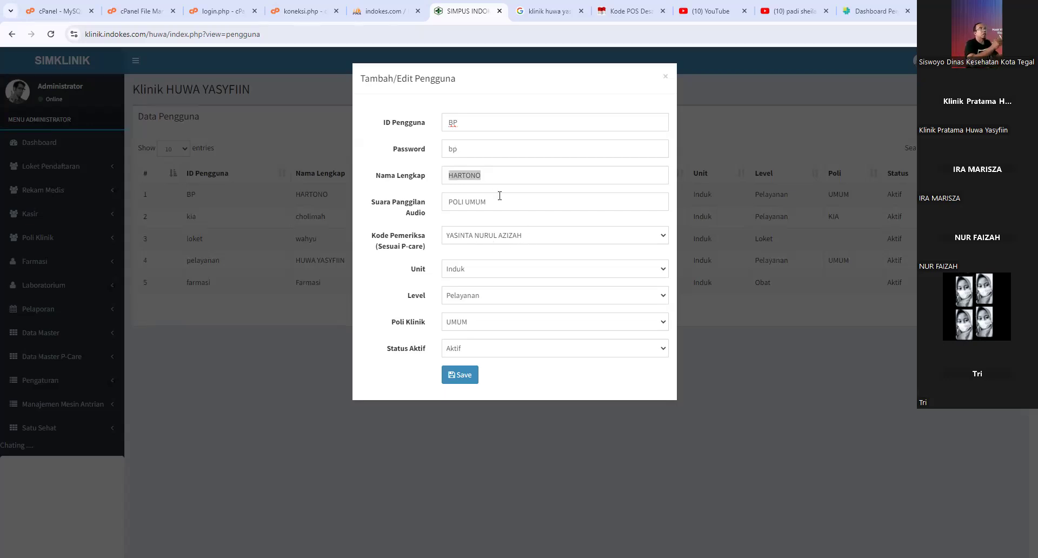
pyautogui.click(467, 150)
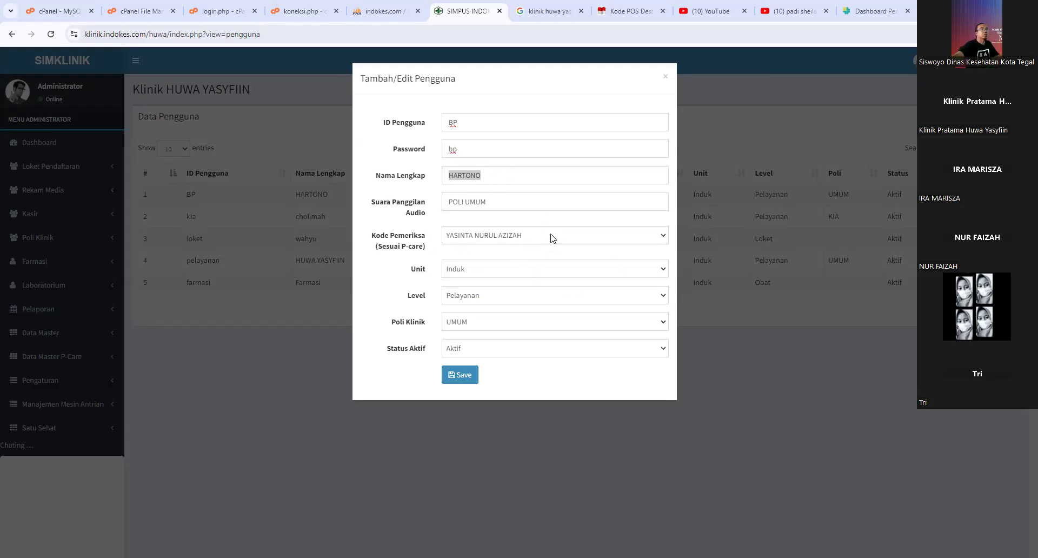
pyautogui.click(449, 239)
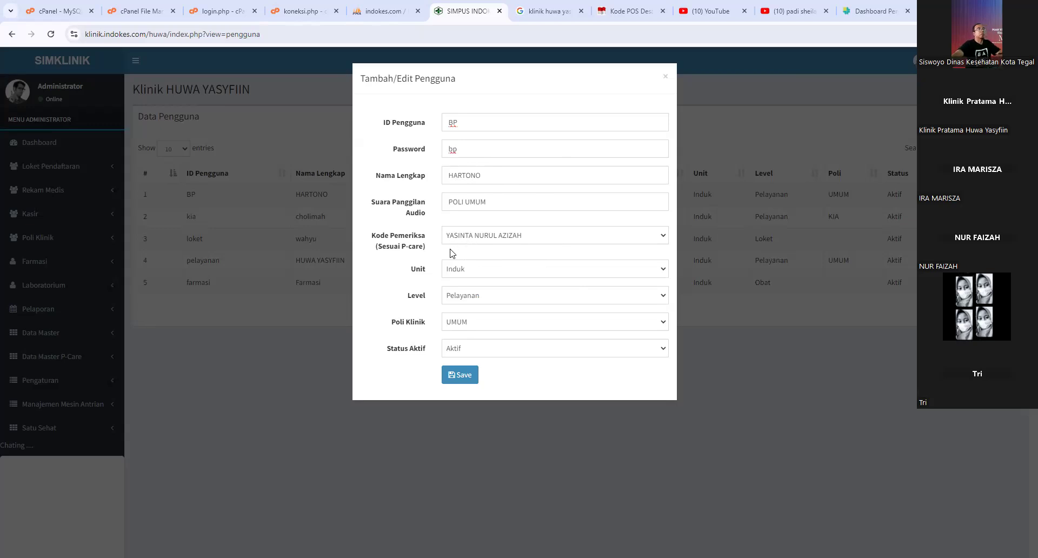
pyautogui.click(488, 244)
pyautogui.click(482, 301)
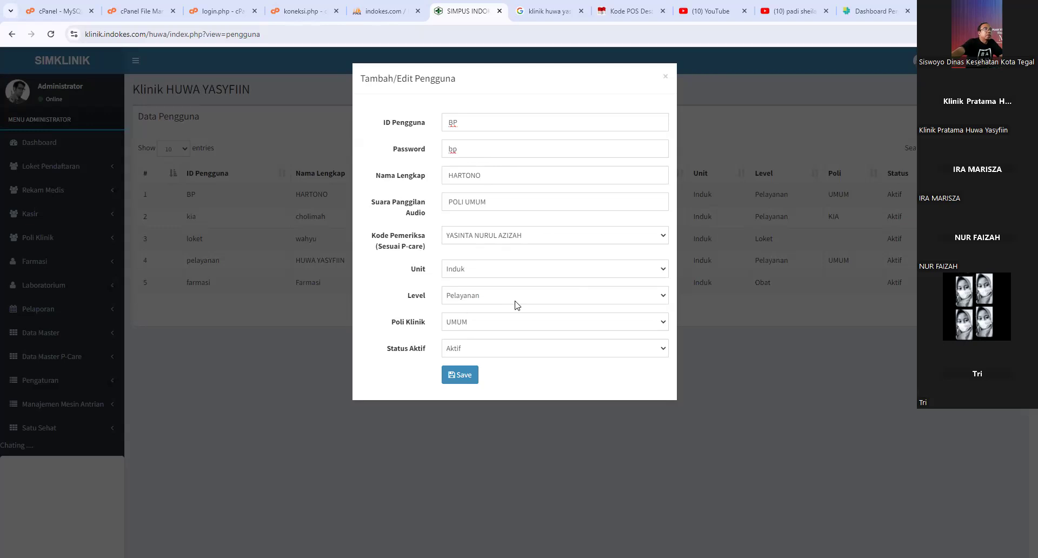
pyautogui.click(503, 324)
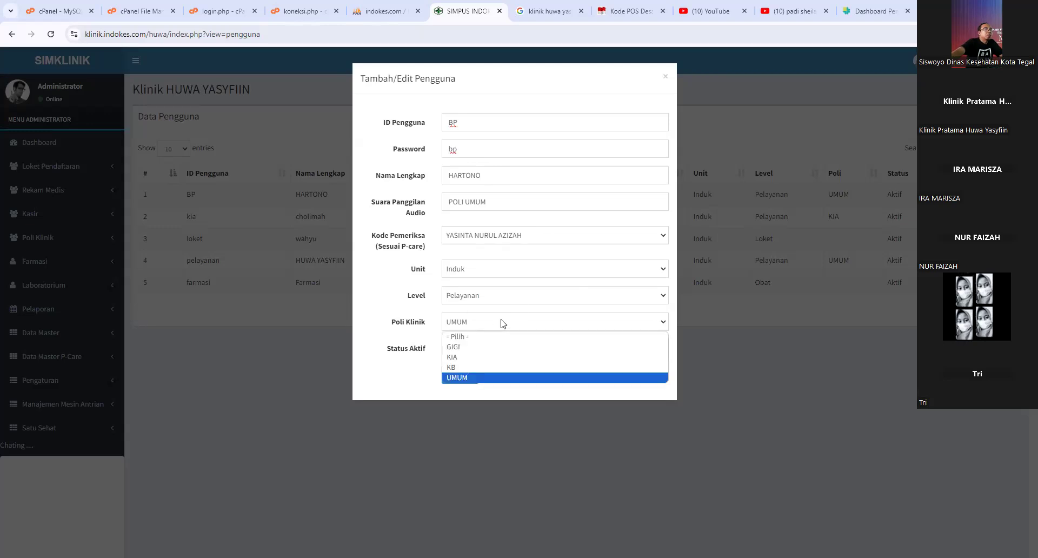
pyautogui.click(556, 327)
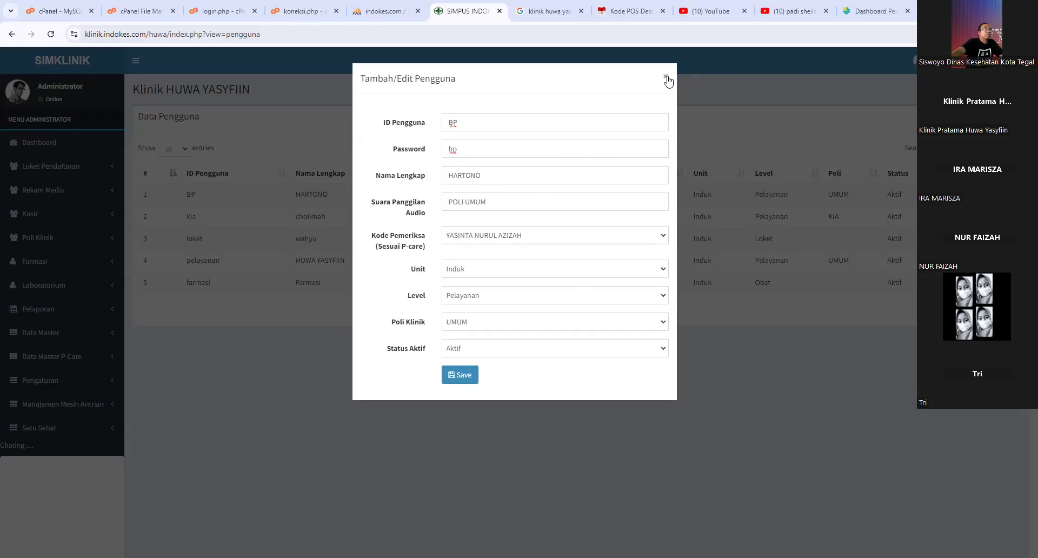
pyautogui.click(480, 325)
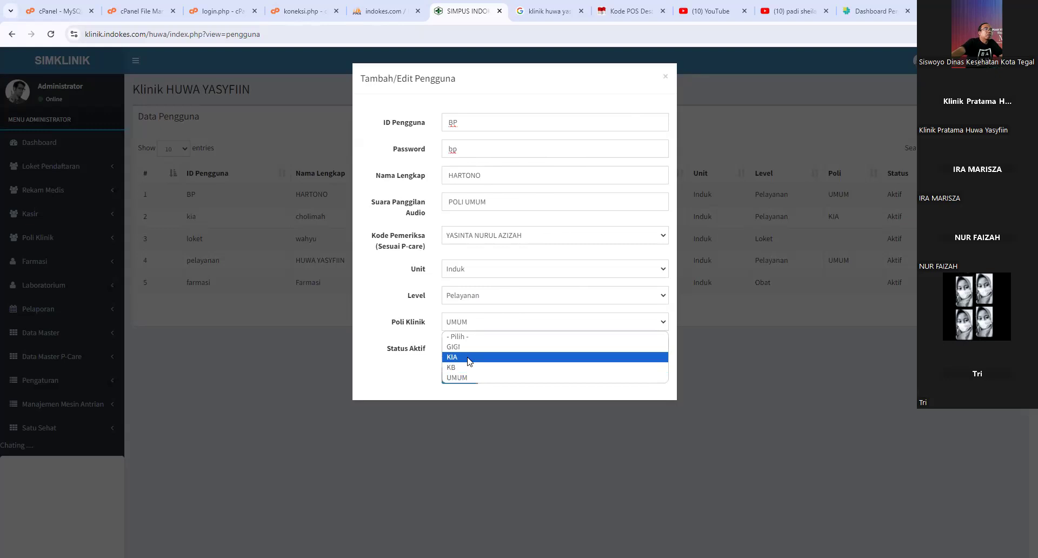
pyautogui.click(665, 76)
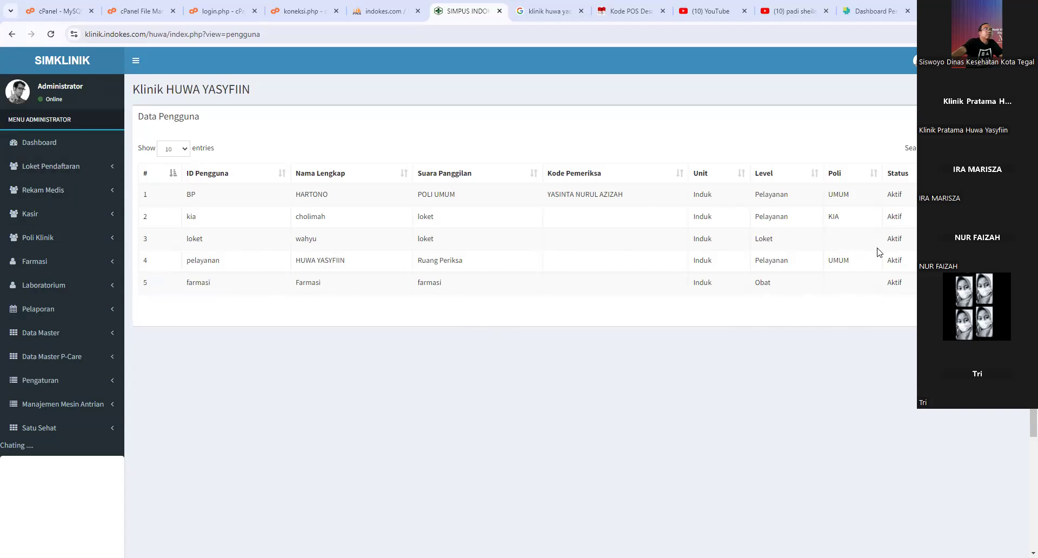
# - Glance at a counter user's details, then sign out of the administrator session
pyautogui.click(557, 240)
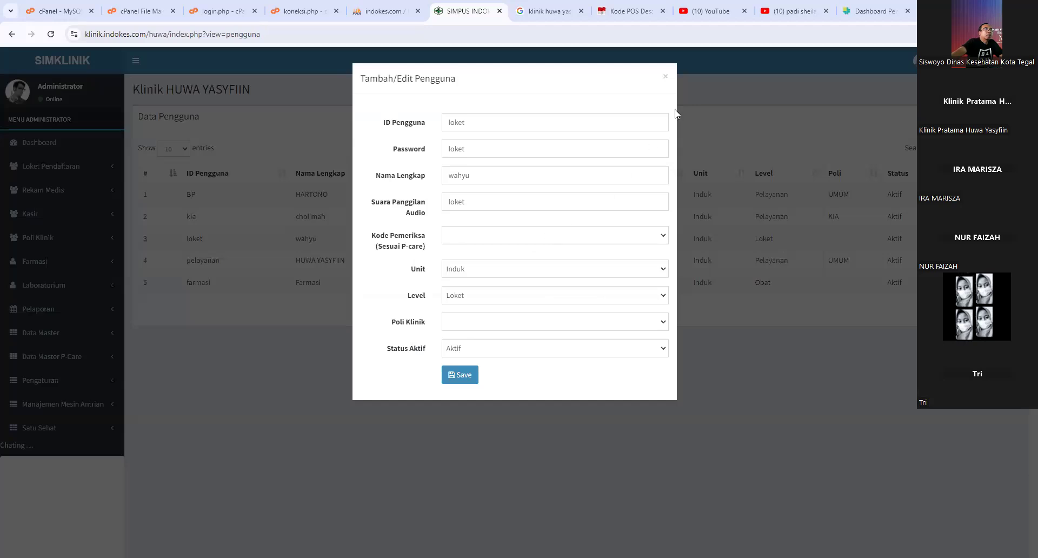
pyautogui.click(666, 78)
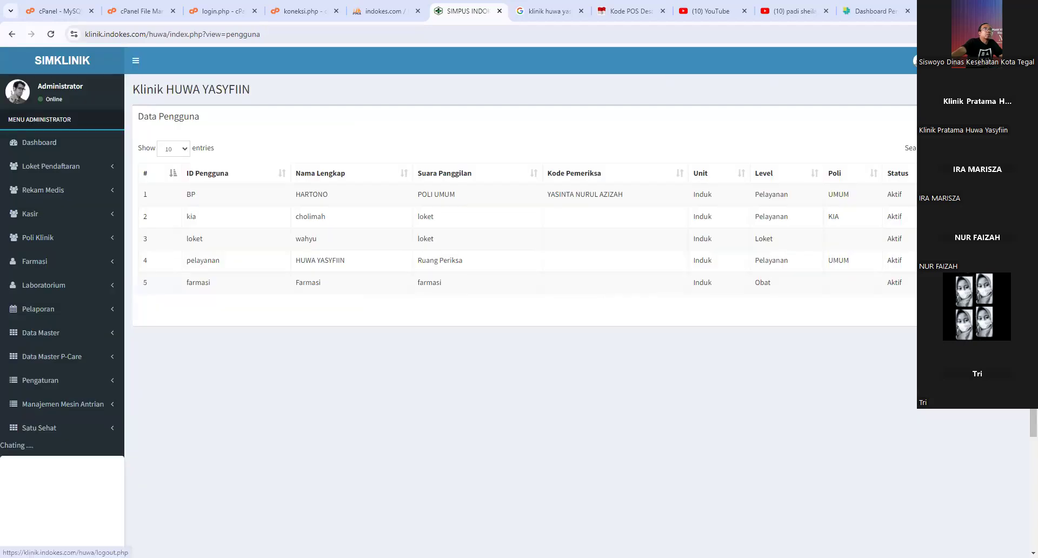
pyautogui.click(1007, 61)
# - Sign in with the registration-counter account's username and password
pyautogui.click(616, 103)
pyautogui.click(519, 201)
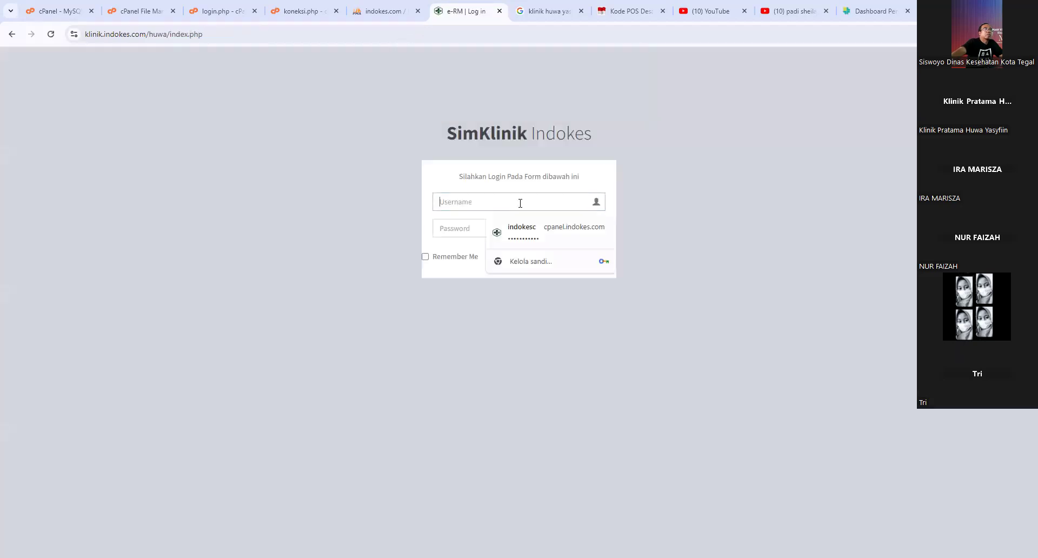
pyautogui.write('loket')
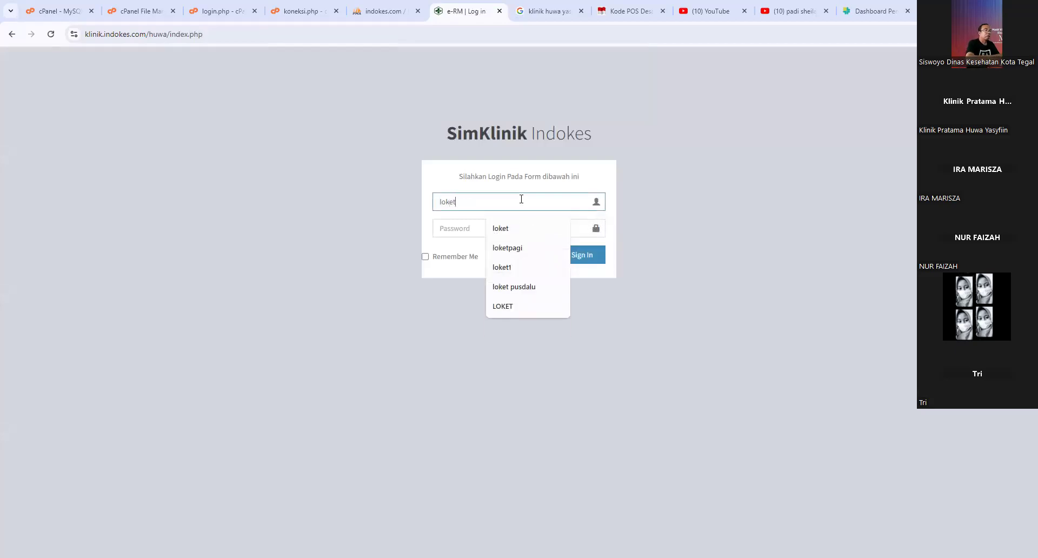
pyautogui.press('Tab')
pyautogui.write('lo')
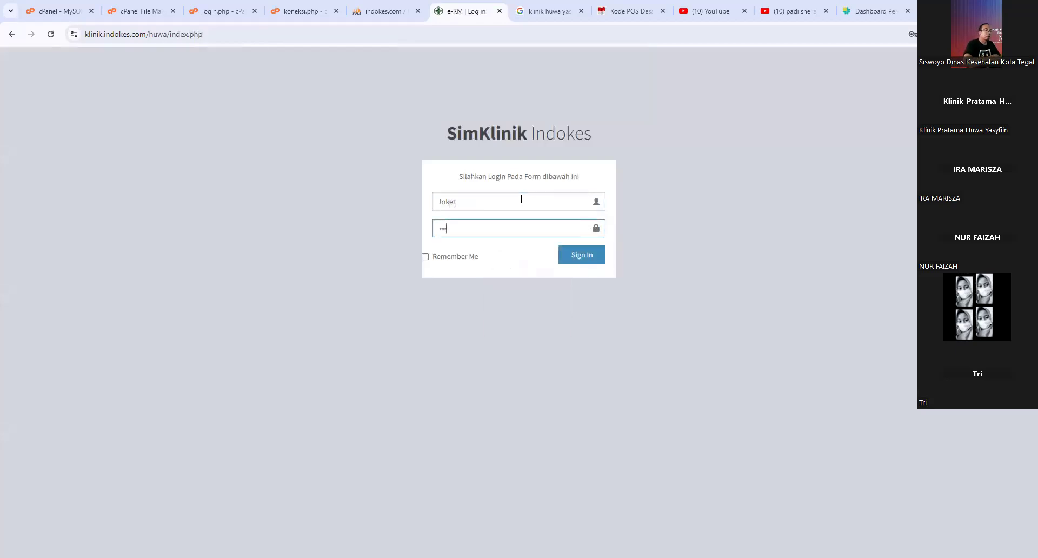
pyautogui.click(566, 253)
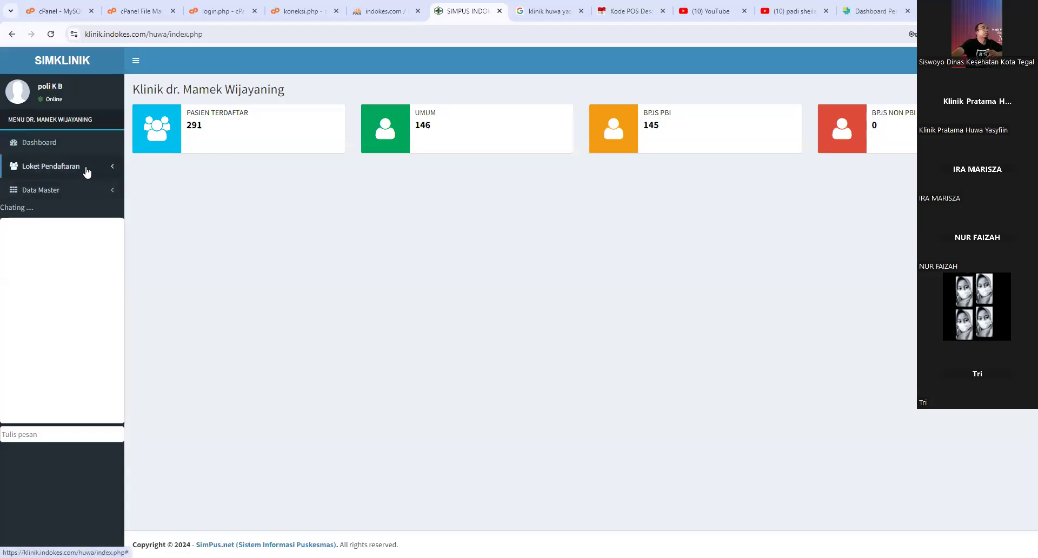
# - Expand Loket Pendaftaran, focus the chat box, then sign out
pyautogui.click(87, 171)
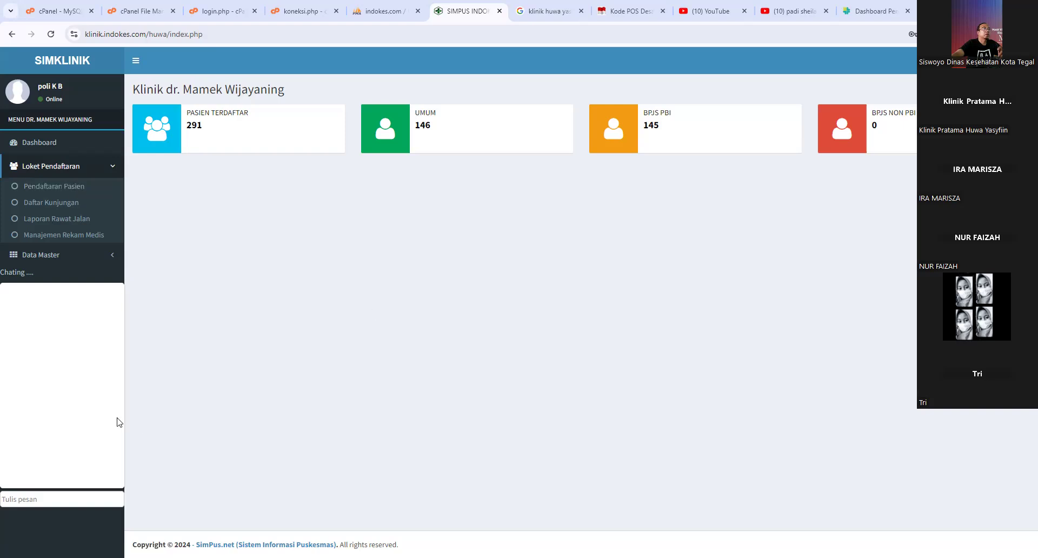
pyautogui.click(100, 498)
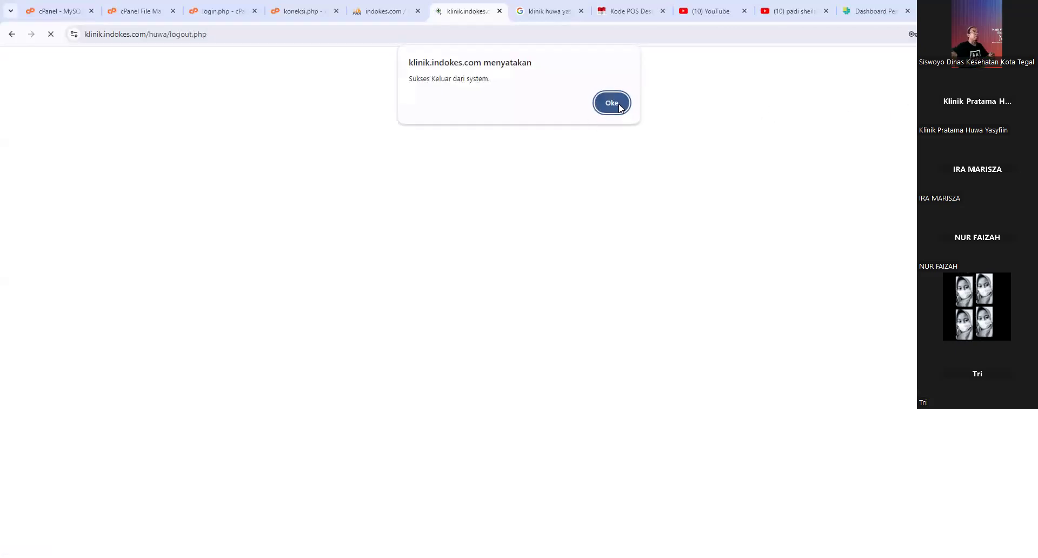
pyautogui.click(616, 102)
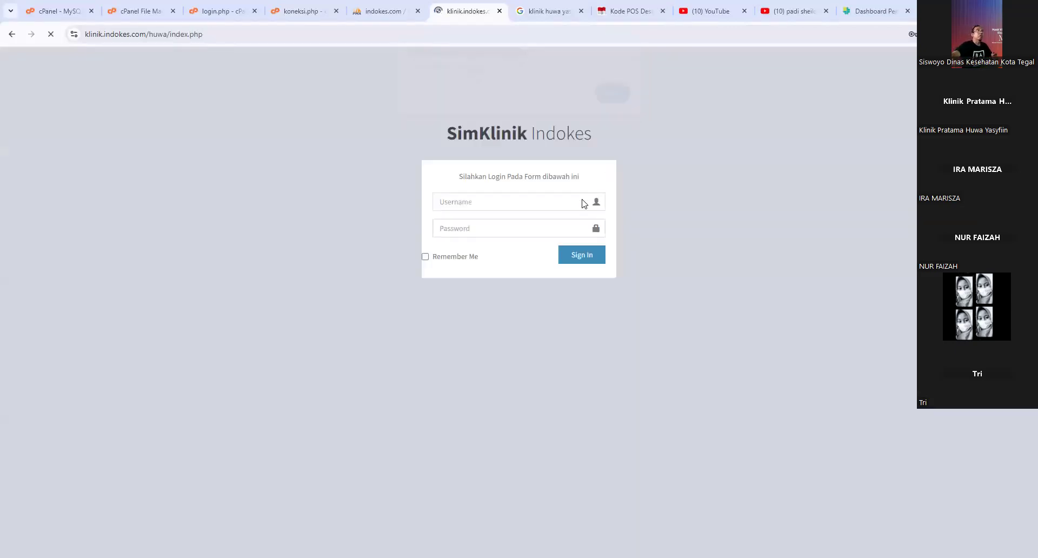
# - Sign back in with the administrator account's username and password
pyautogui.click(504, 208)
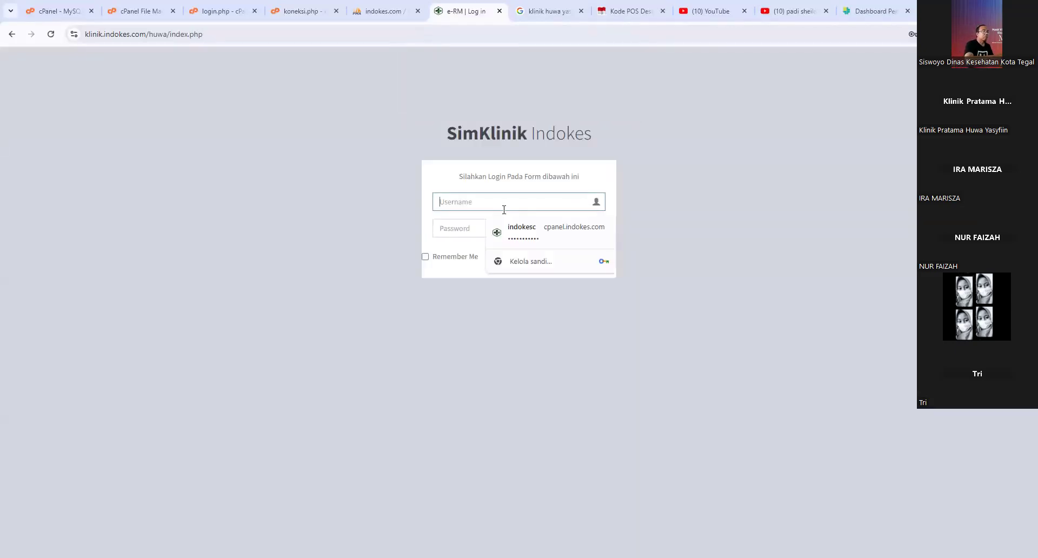
pyautogui.write('admi n')
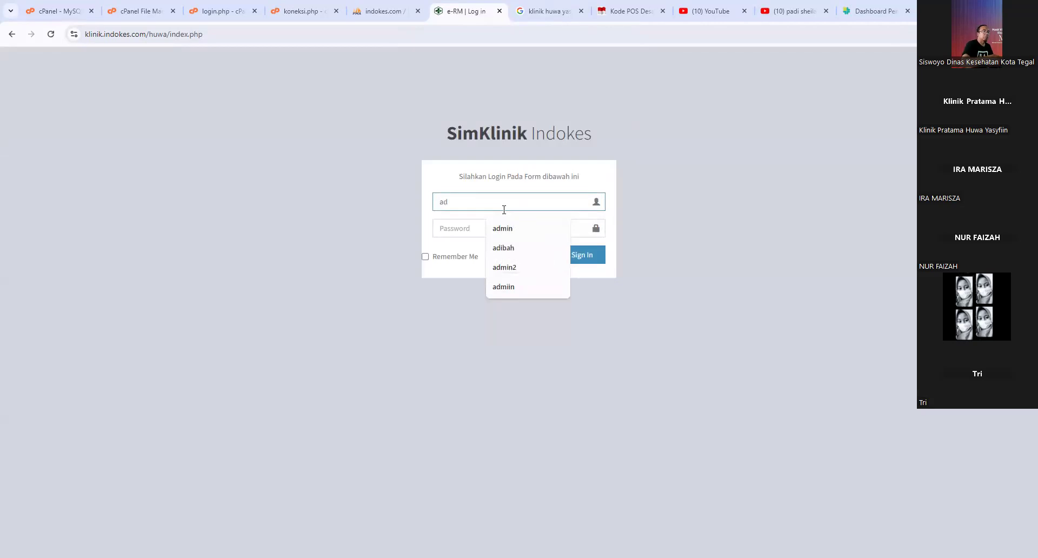
pyautogui.press('BackSpace')
pyautogui.press('BackSpace')
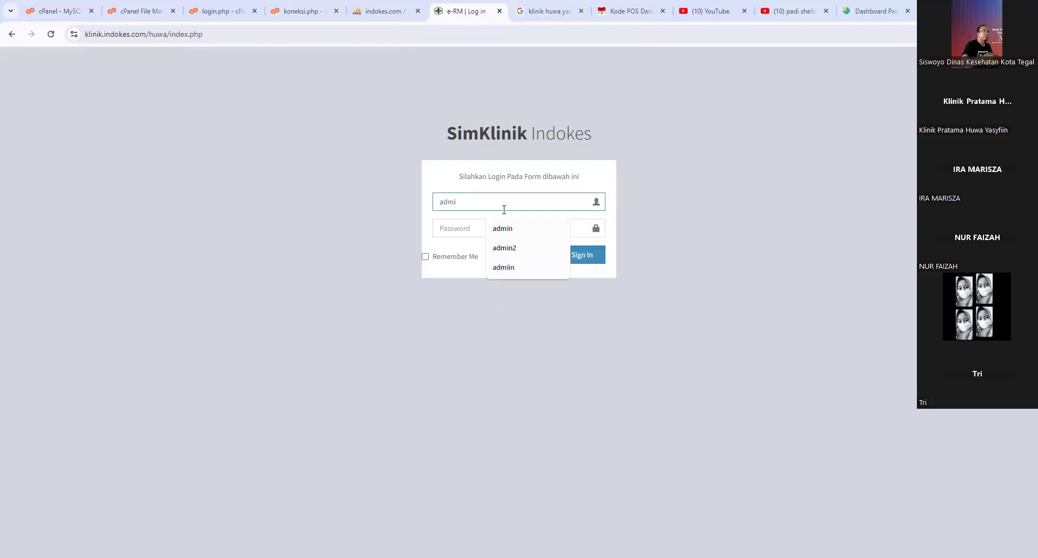
pyautogui.write('n')
pyautogui.press('Tab')
pyautogui.write('ad')
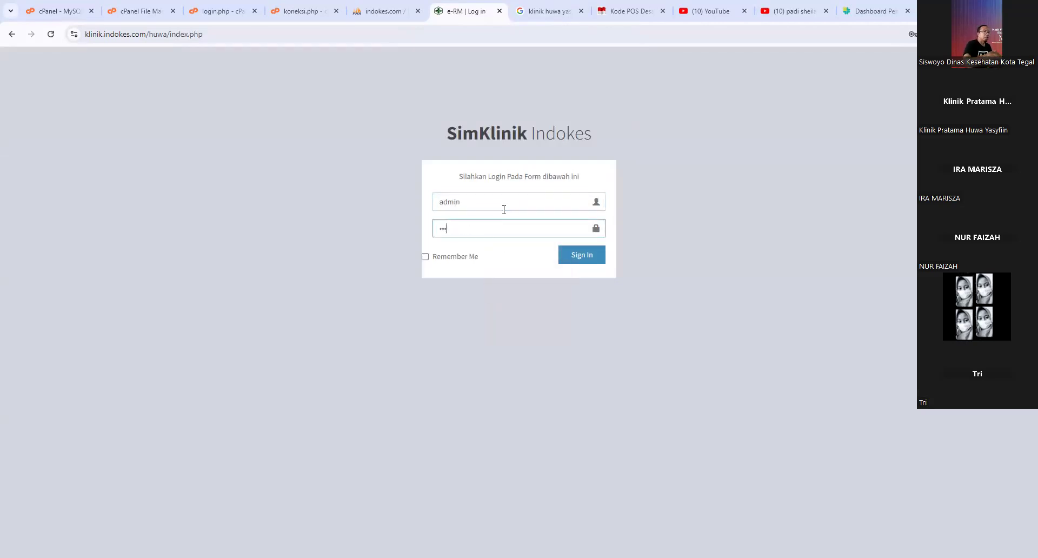
pyautogui.write('min')
pyautogui.press('Return')
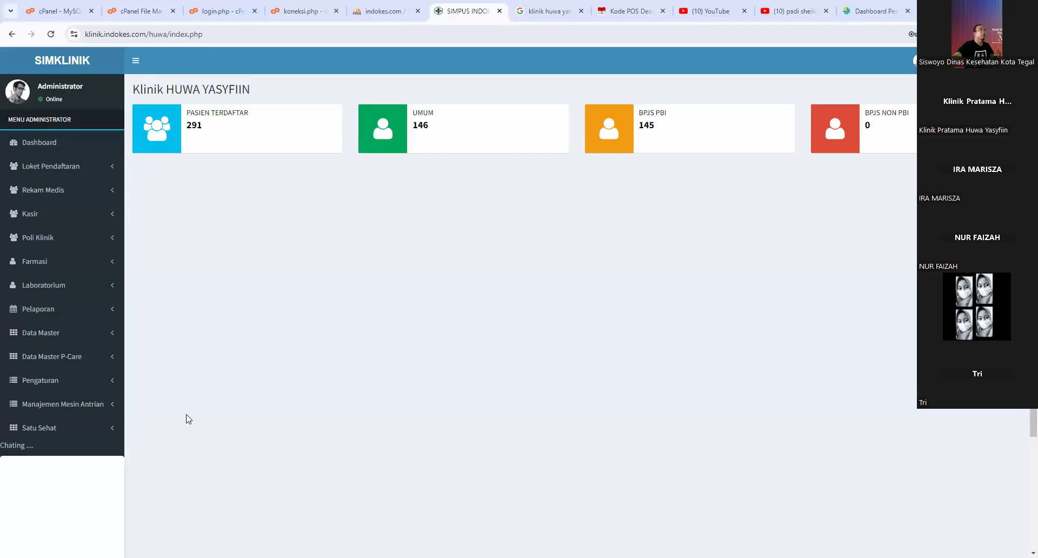
# - Open Data Master > Klinik to view the GIGI, KB, KIA and UMUM poli list
pyautogui.click(82, 336)
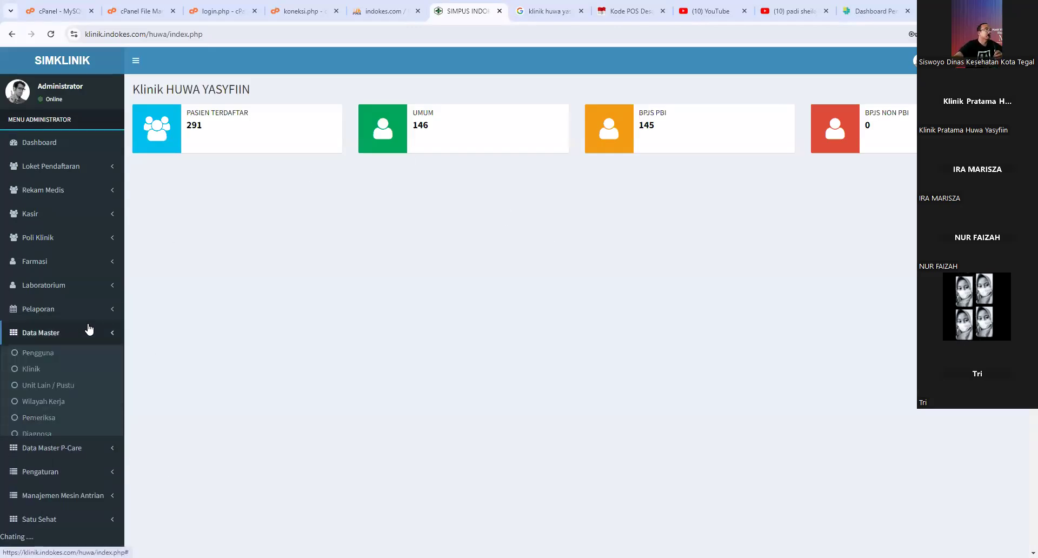
pyautogui.click(31, 368)
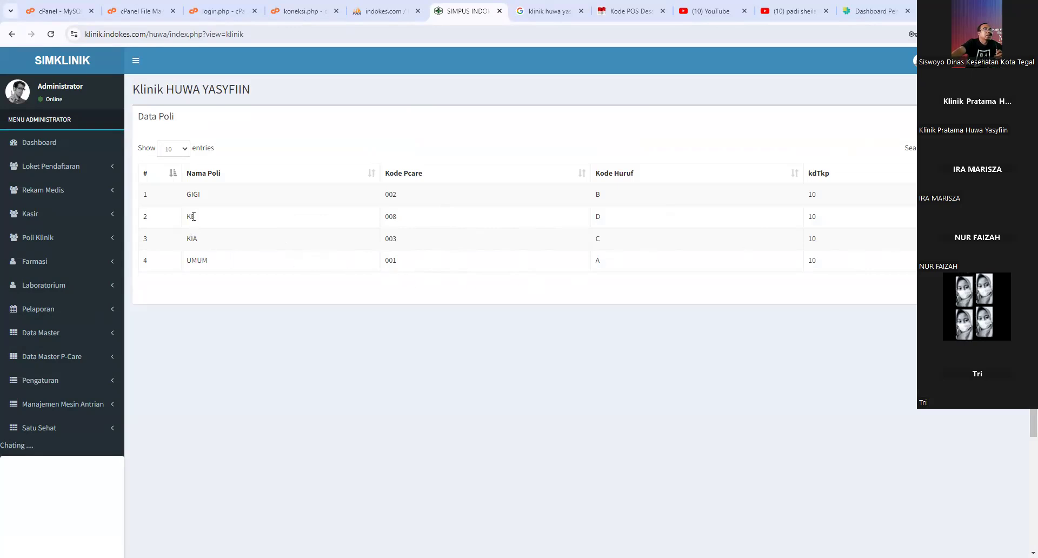
pyautogui.moveTo(191, 216); pyautogui.dragTo(196, 216)
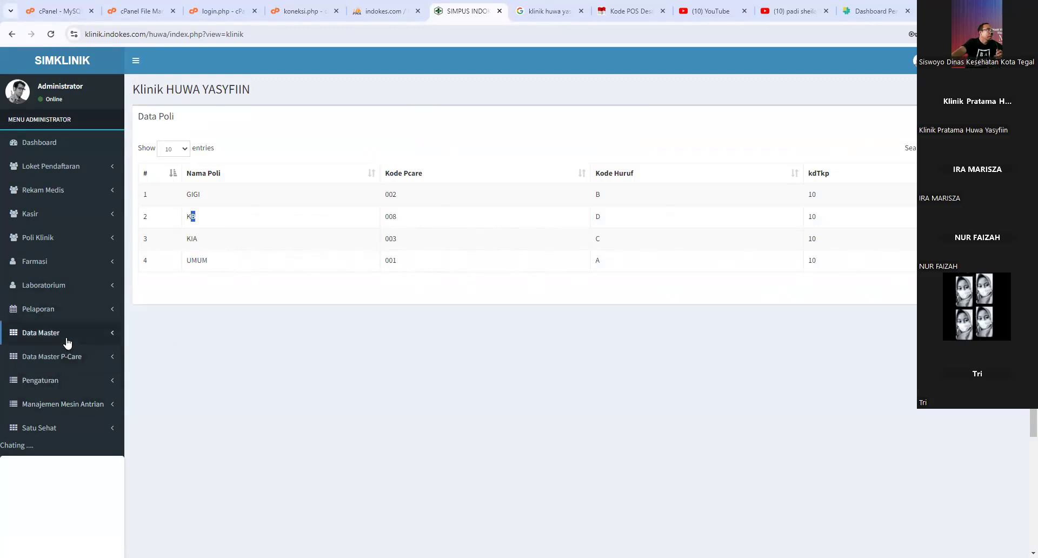
pyautogui.click(66, 336)
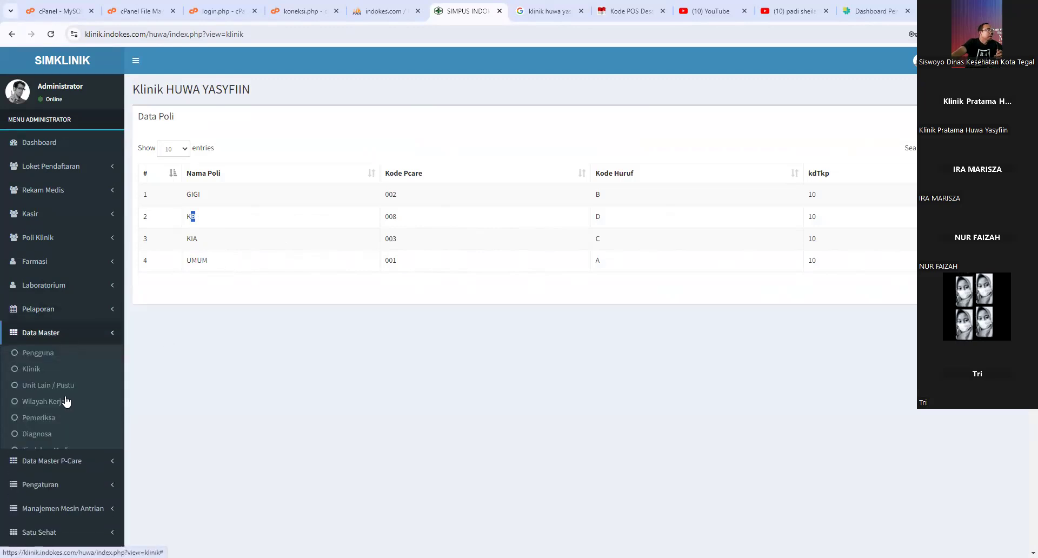
# - Open Data Pemeriksa and close the add-examiner form unchanged
pyautogui.click(42, 420)
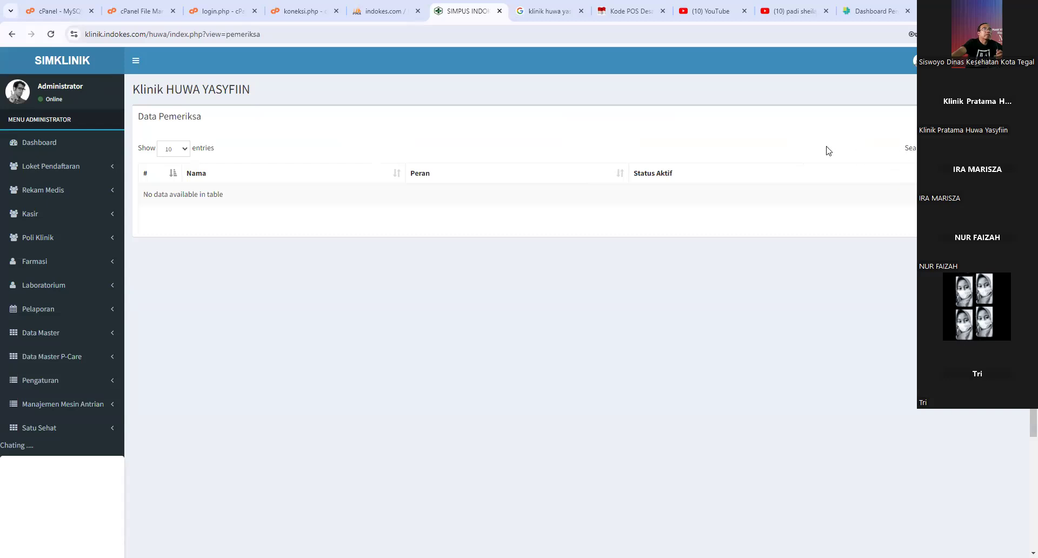
pyautogui.click(993, 117)
pyautogui.click(514, 123)
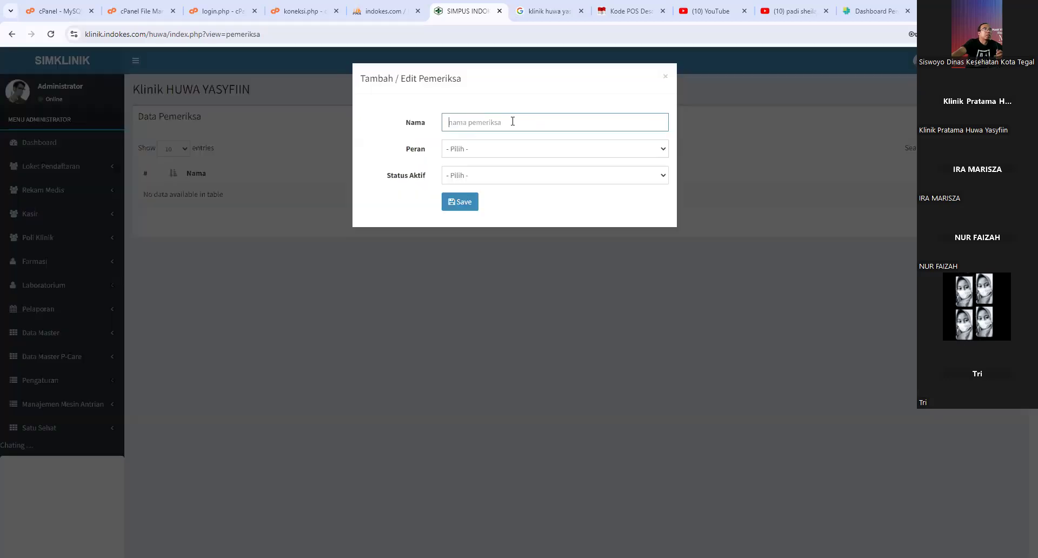
pyautogui.click(667, 78)
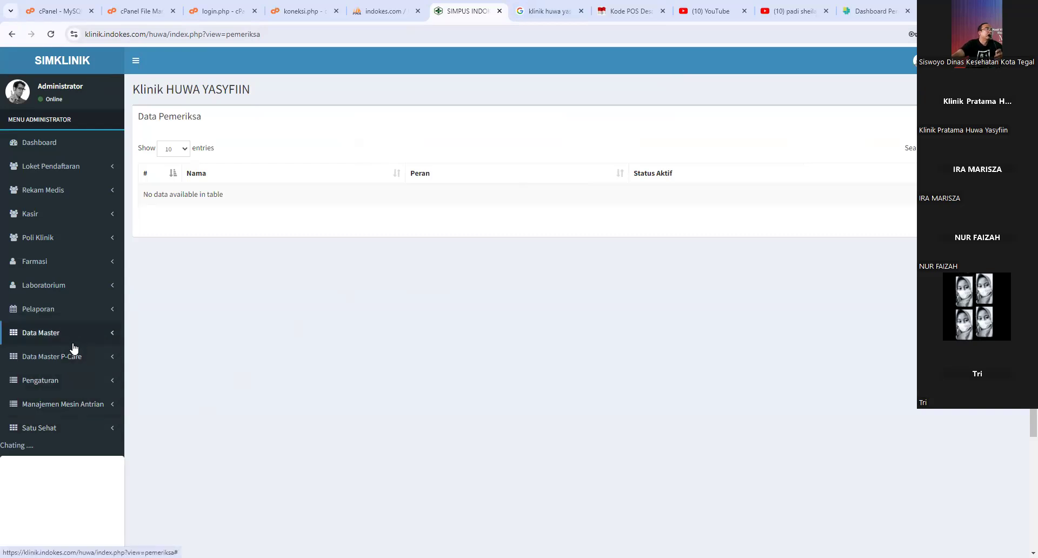
# - Reopen the add-examiner form, check the Peran role options, and close it without saving
pyautogui.click(67, 341)
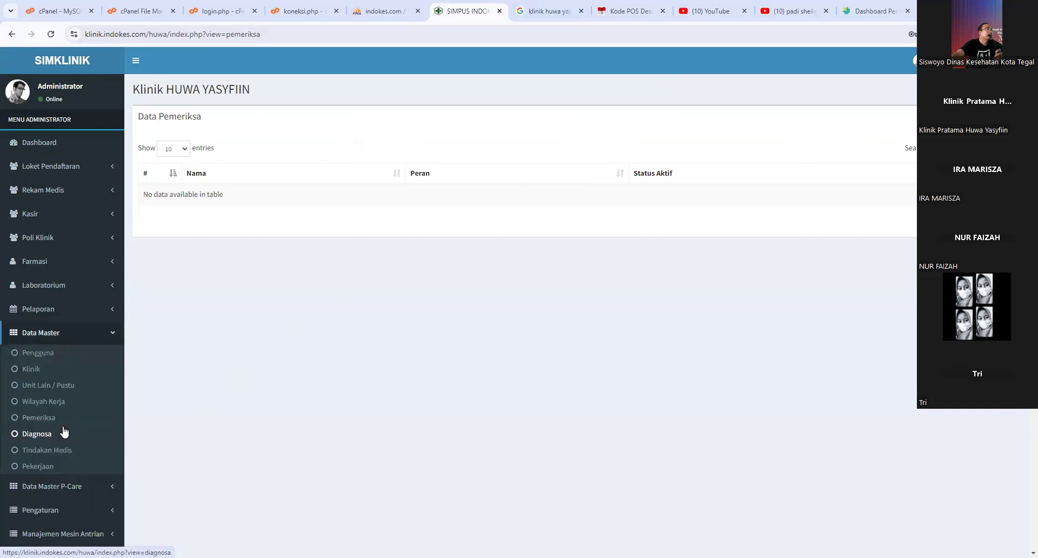
pyautogui.click(63, 420)
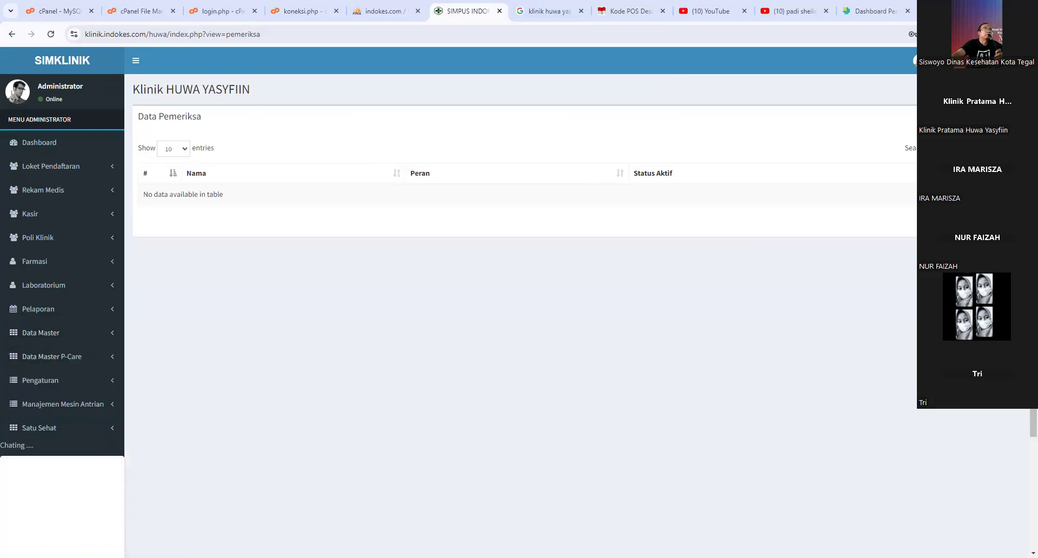
pyautogui.click(997, 117)
pyautogui.click(475, 123)
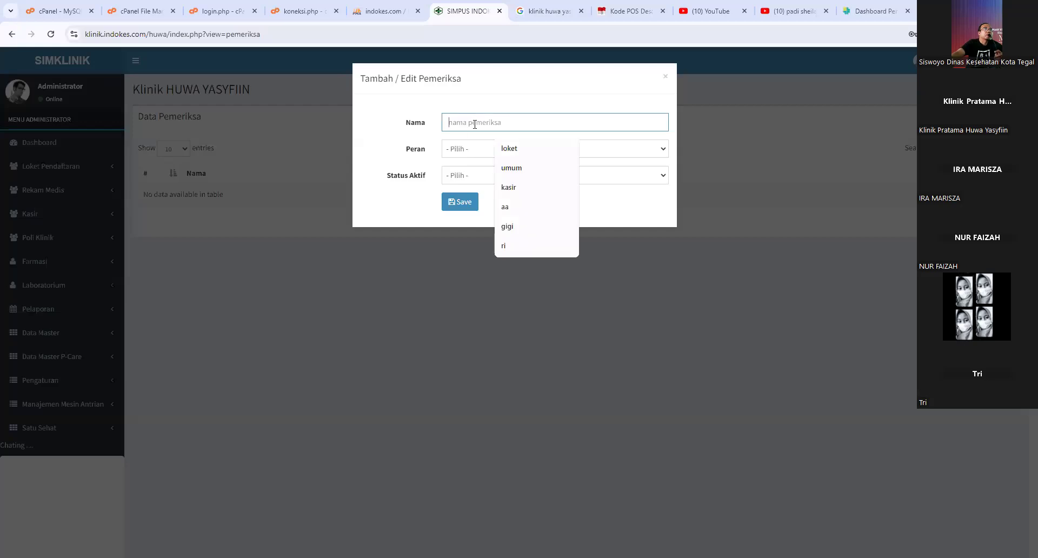
pyautogui.click(463, 150)
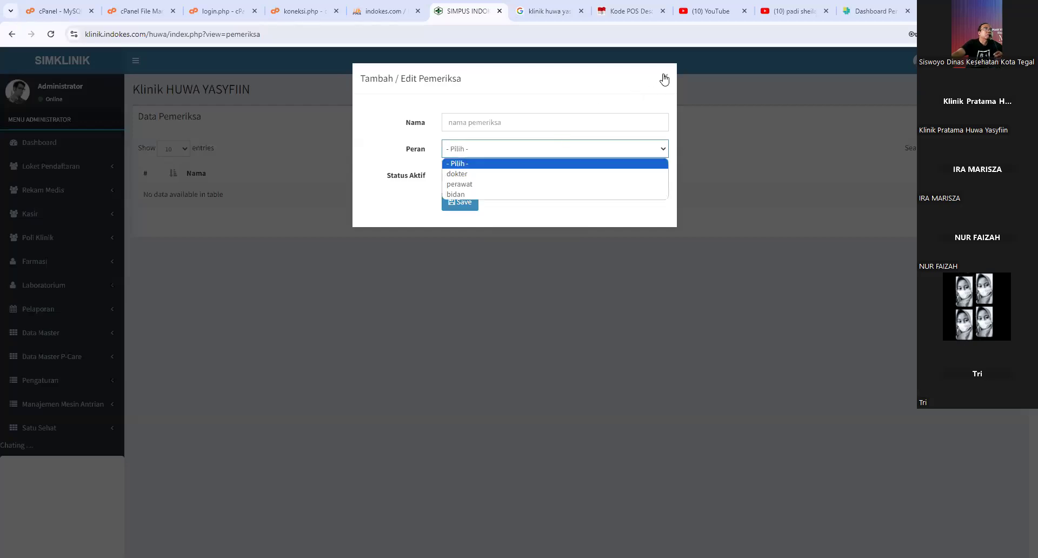
pyautogui.click(185, 328)
pyautogui.click(63, 358)
pyautogui.click(64, 334)
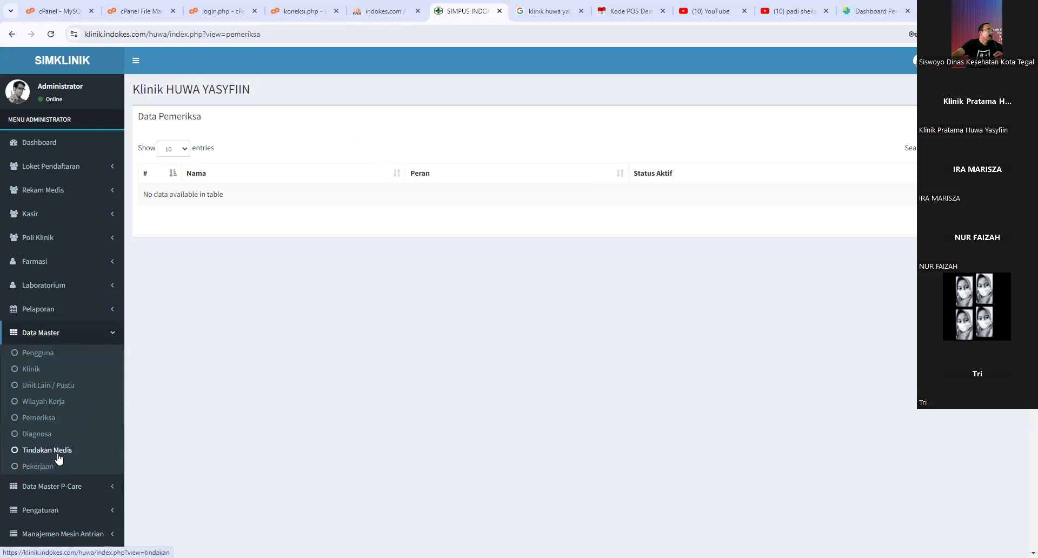
# - View the Tindakan Medis and Diagnosa lists, then open the Data Pekerjaan occupations list
pyautogui.click(58, 456)
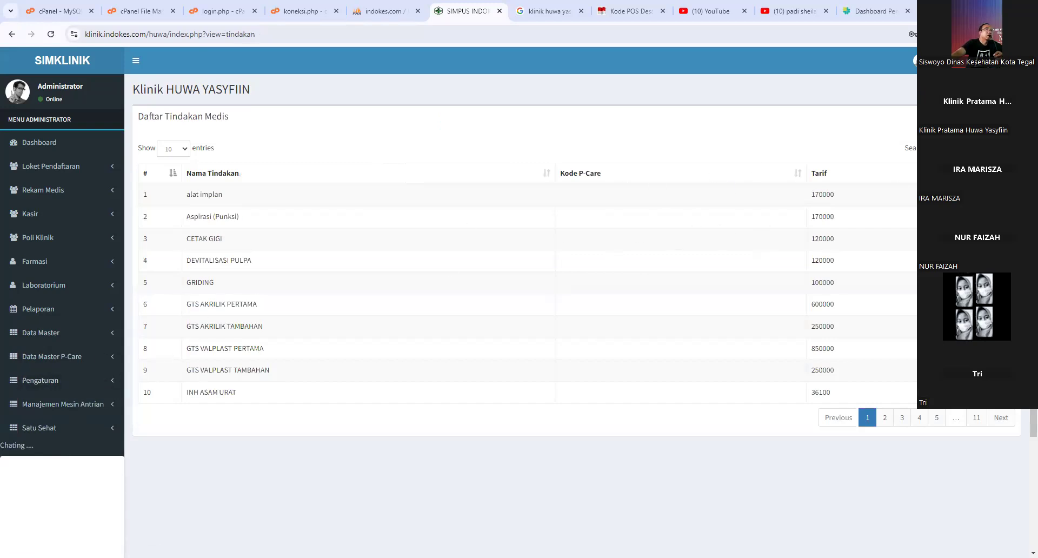
pyautogui.click(54, 340)
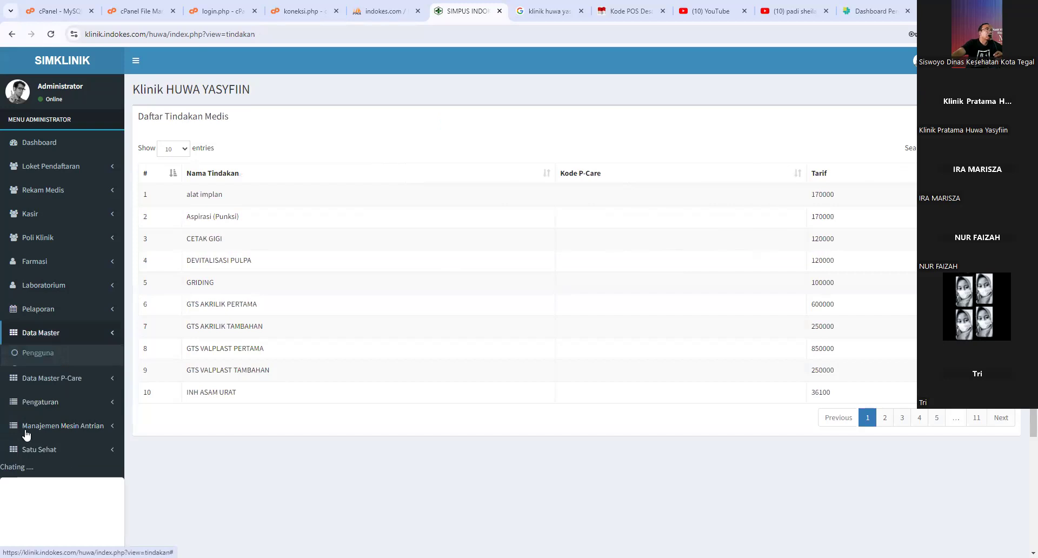
pyautogui.click(48, 440)
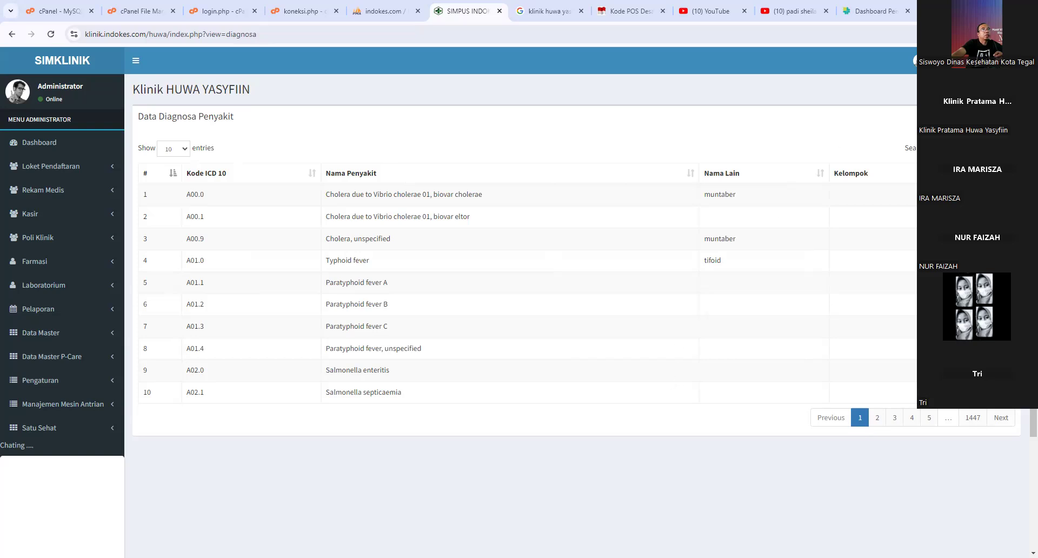
pyautogui.click(47, 337)
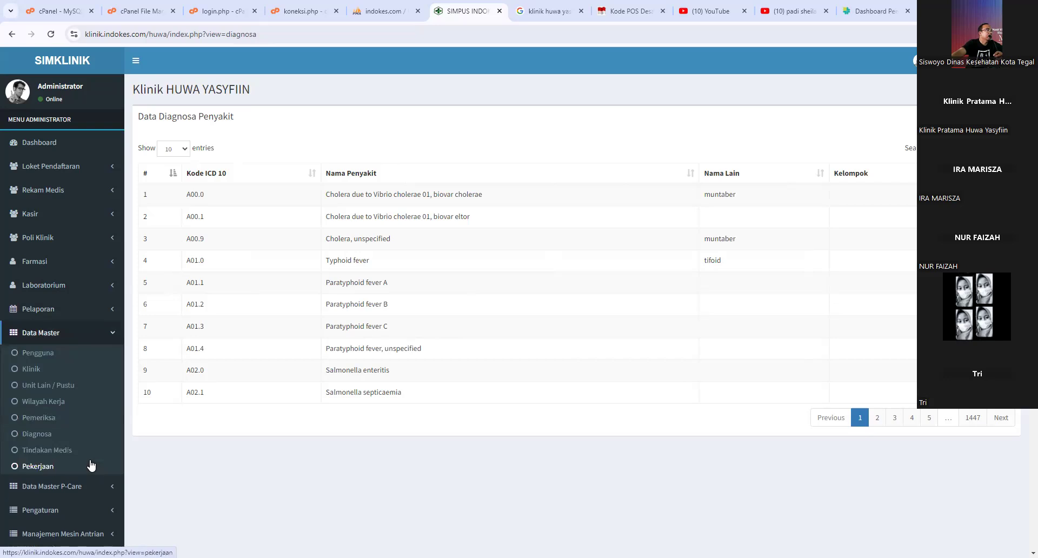
pyautogui.click(91, 466)
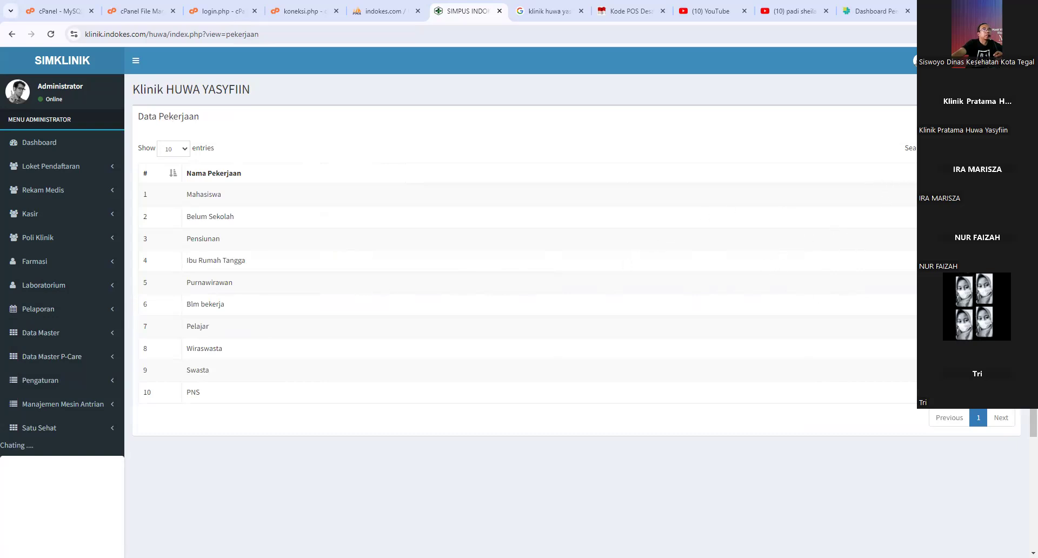
pyautogui.click(75, 357)
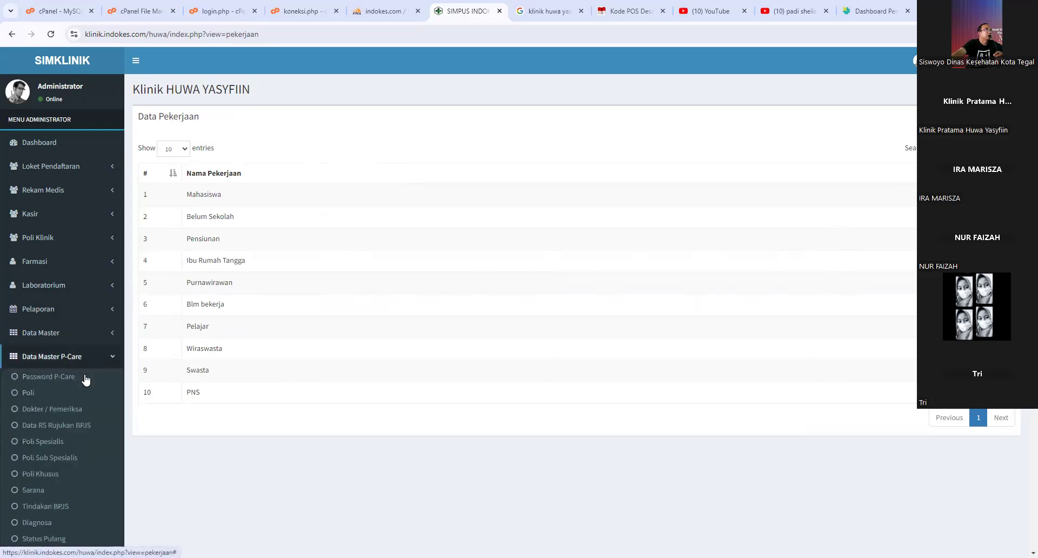
# - Open Data Master P-Care > Poli and review the P-Care poli list dialog before closing it
pyautogui.scroll(-1, 75, 314)
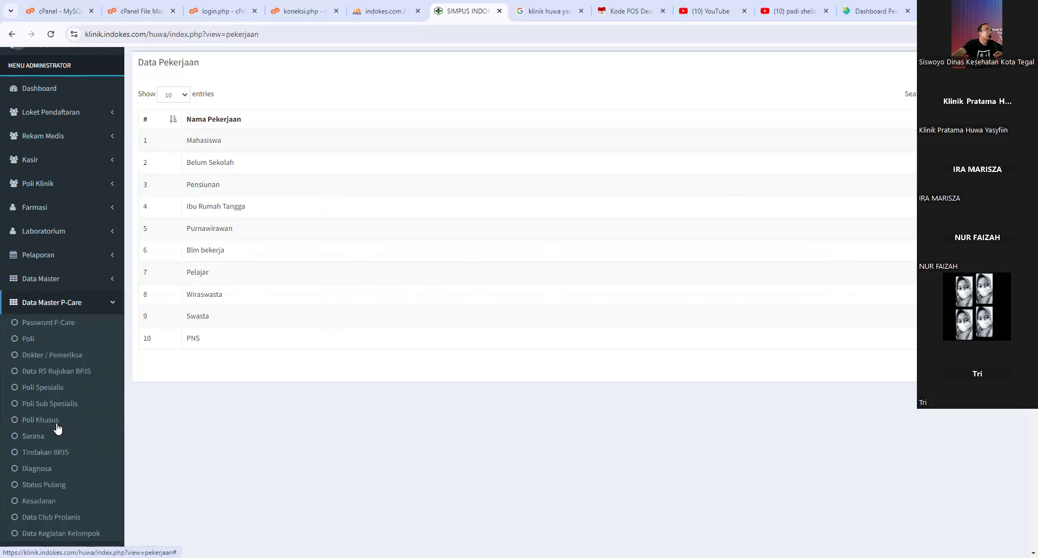
pyautogui.scroll(-1, 62, 248)
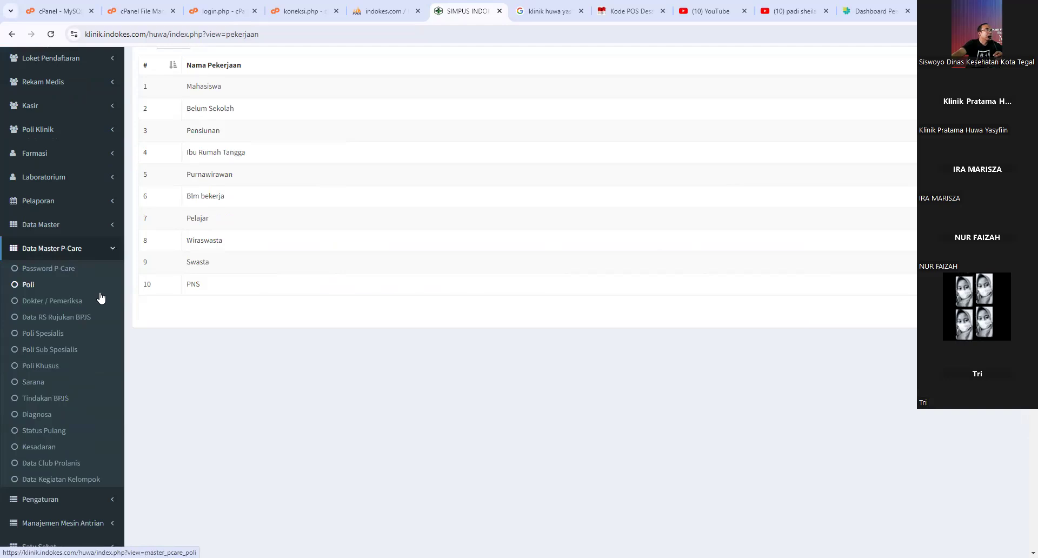
pyautogui.click(45, 293)
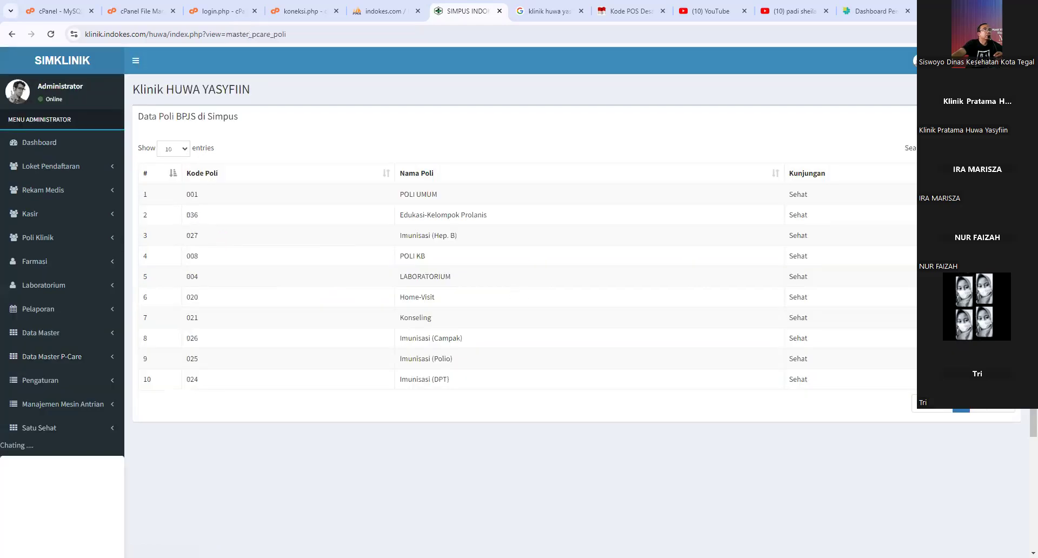
pyautogui.click(984, 117)
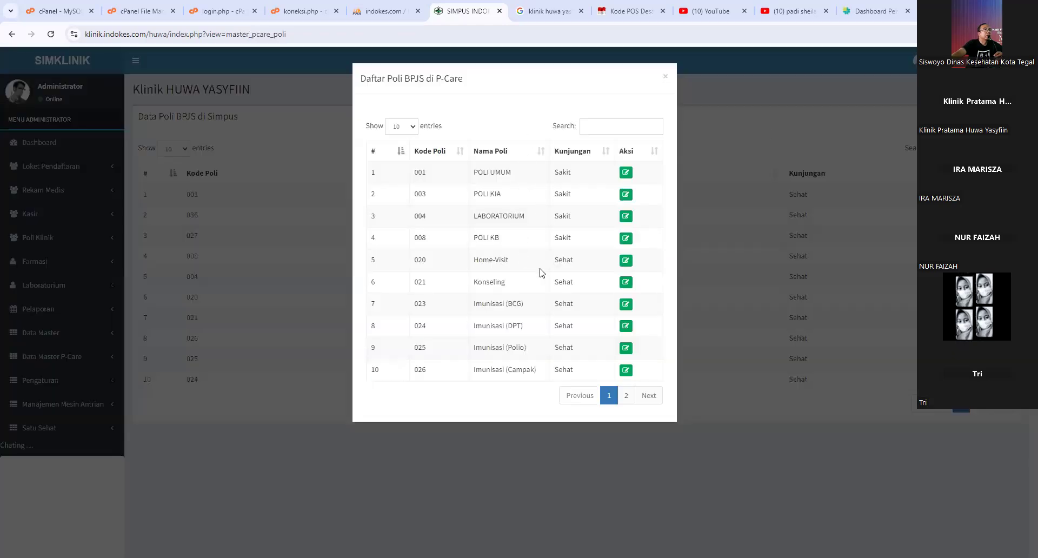
pyautogui.moveTo(479, 182); pyautogui.dragTo(520, 250)
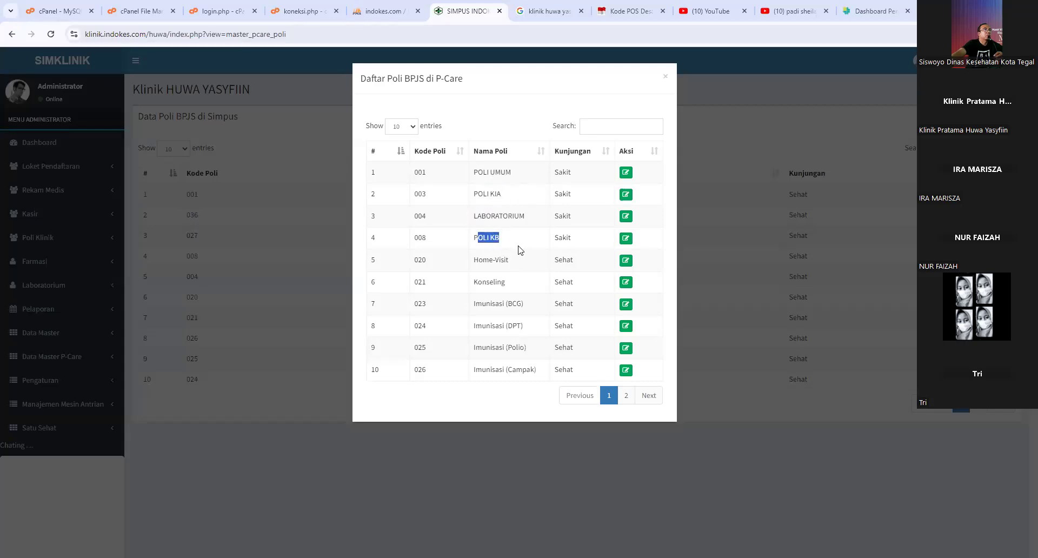
pyautogui.click(666, 78)
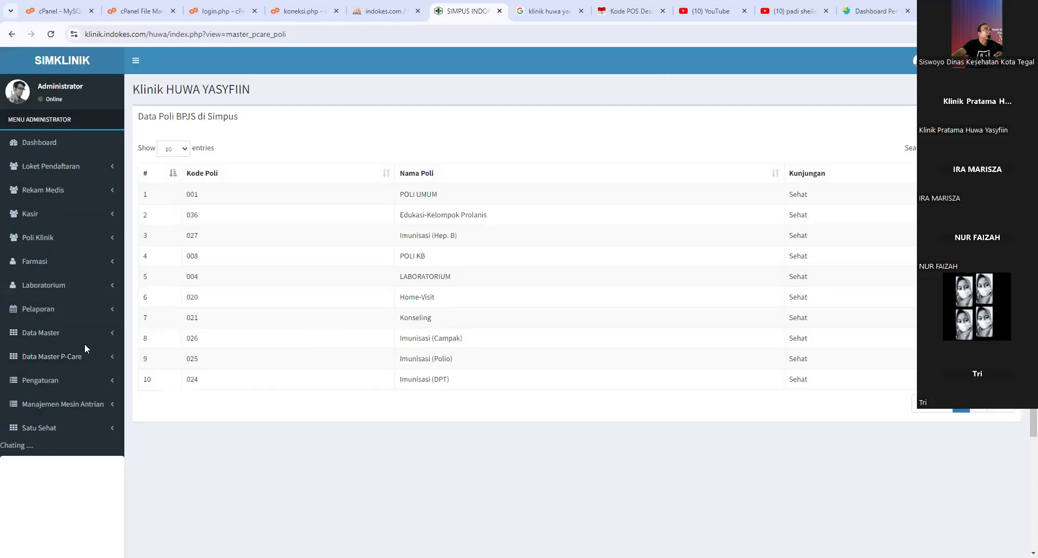
pyautogui.click(72, 358)
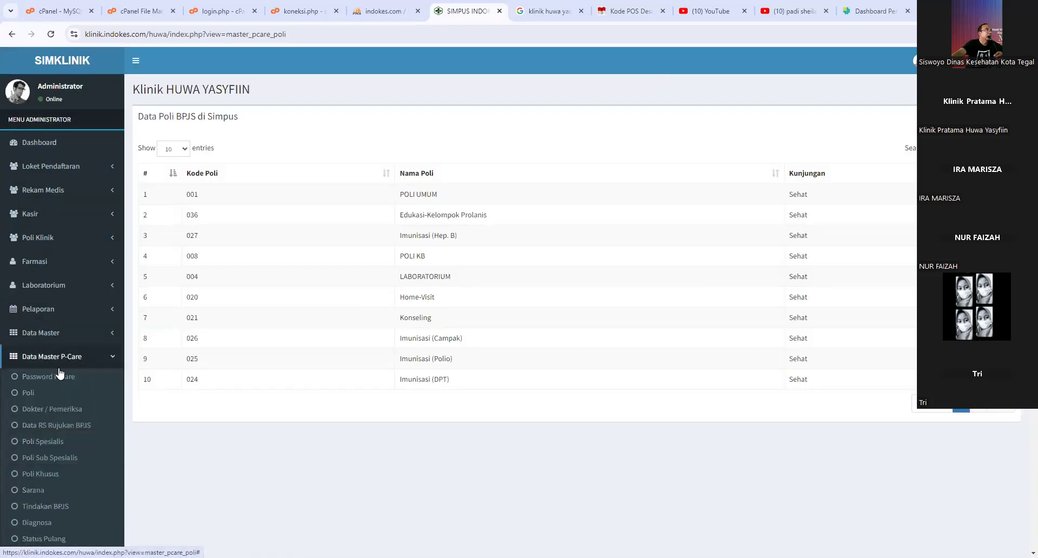
# - Review the P-Care examiner list showing examiner code 135251, then re-expand Data Master P-Care
pyautogui.click(51, 411)
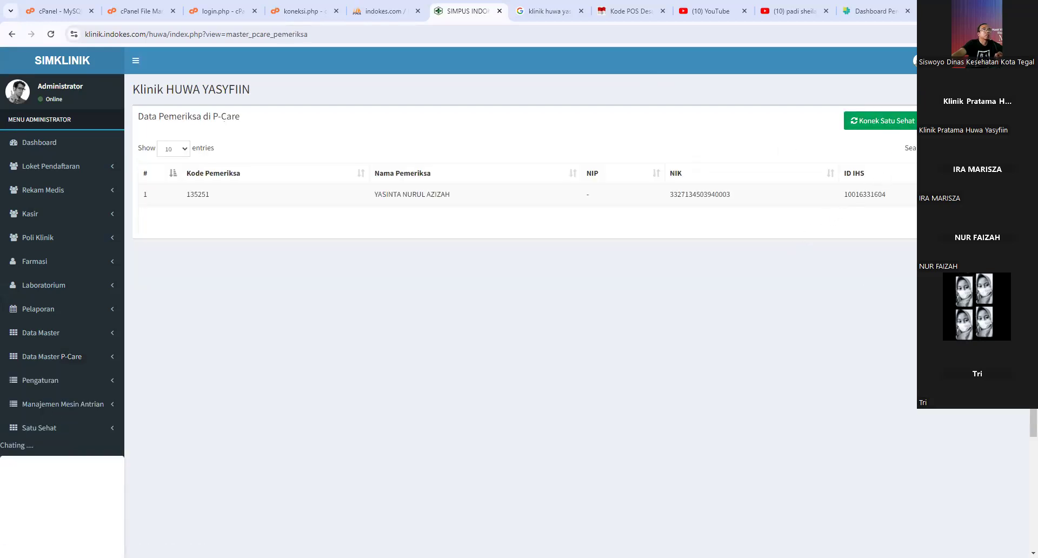
pyautogui.click(966, 120)
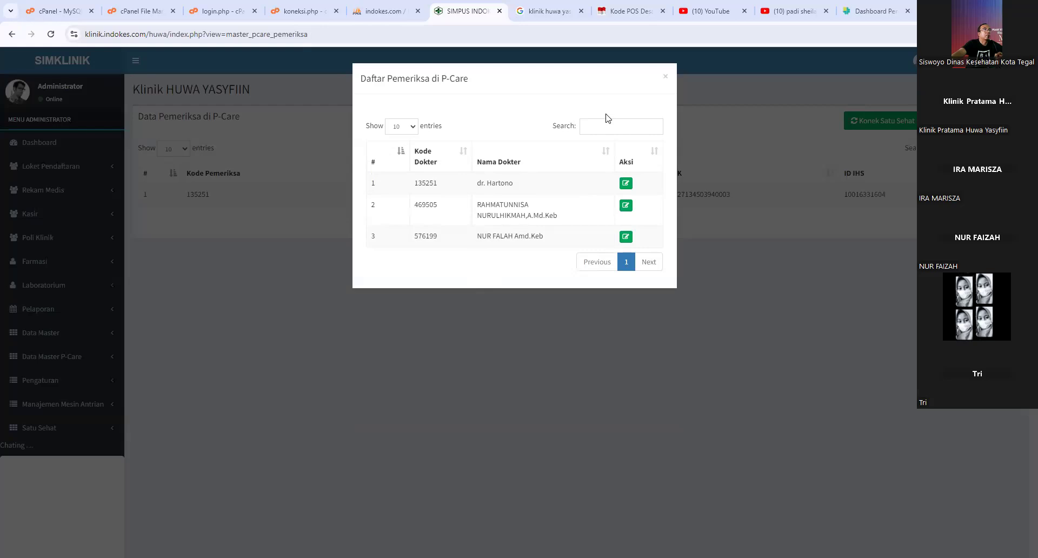
pyautogui.click(666, 76)
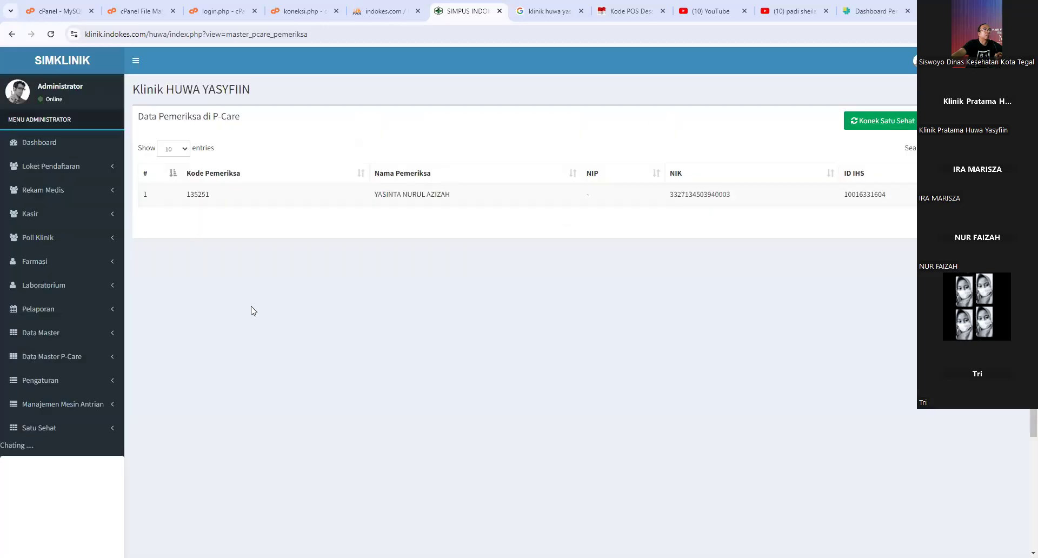
pyautogui.click(69, 358)
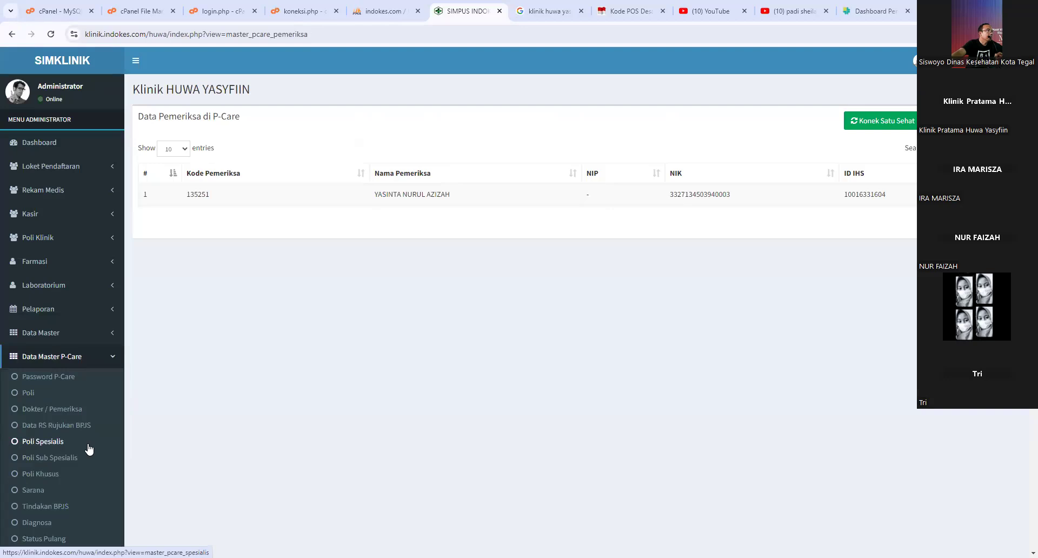
pyautogui.scroll(-1, 89, 449)
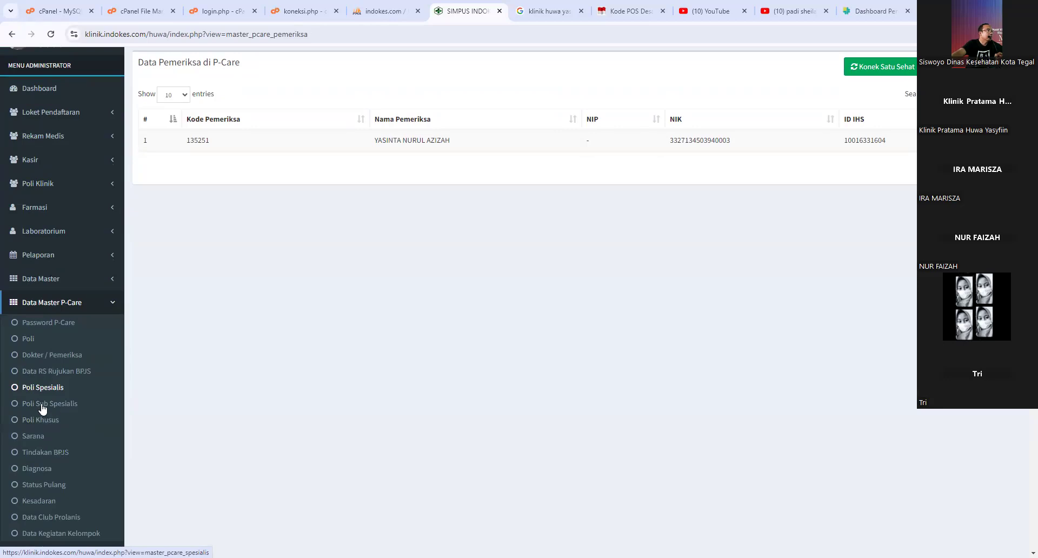
pyautogui.scroll(-1, 43, 408)
# - Check P-Care for Diabetes Melitus Prolanis clubs from the empty Data Club Prolanis page
pyautogui.click(50, 466)
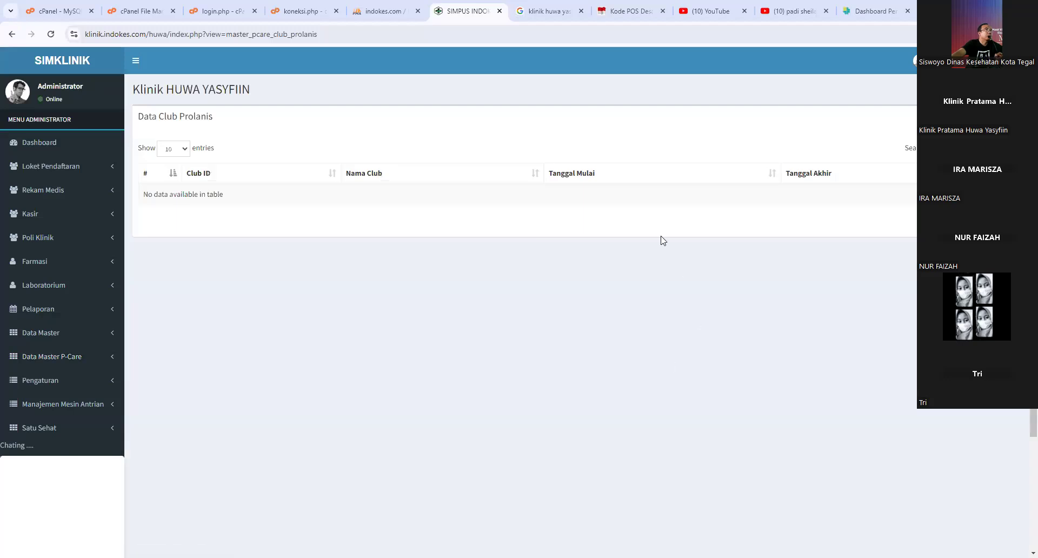
pyautogui.click(984, 117)
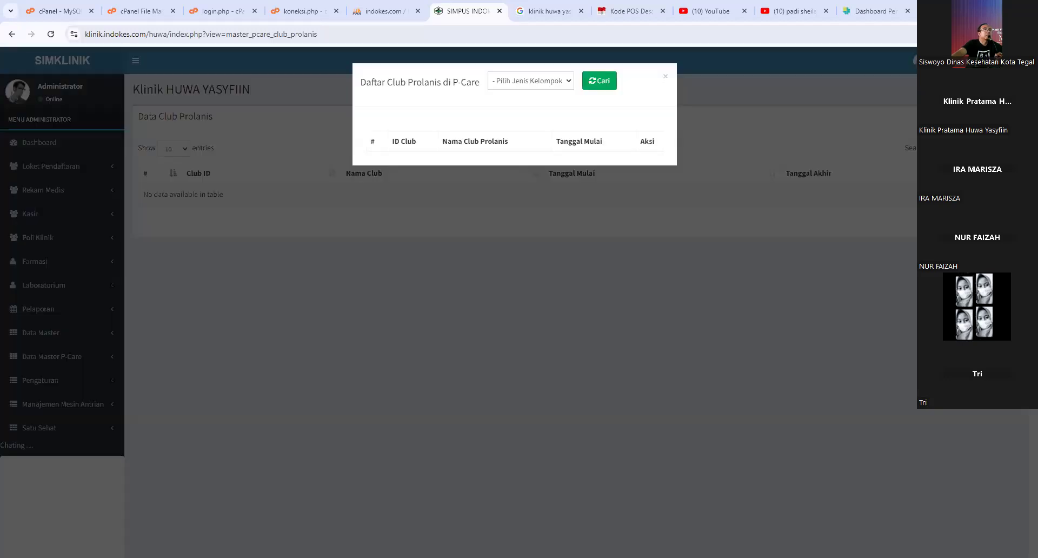
pyautogui.click(517, 84)
pyautogui.click(520, 106)
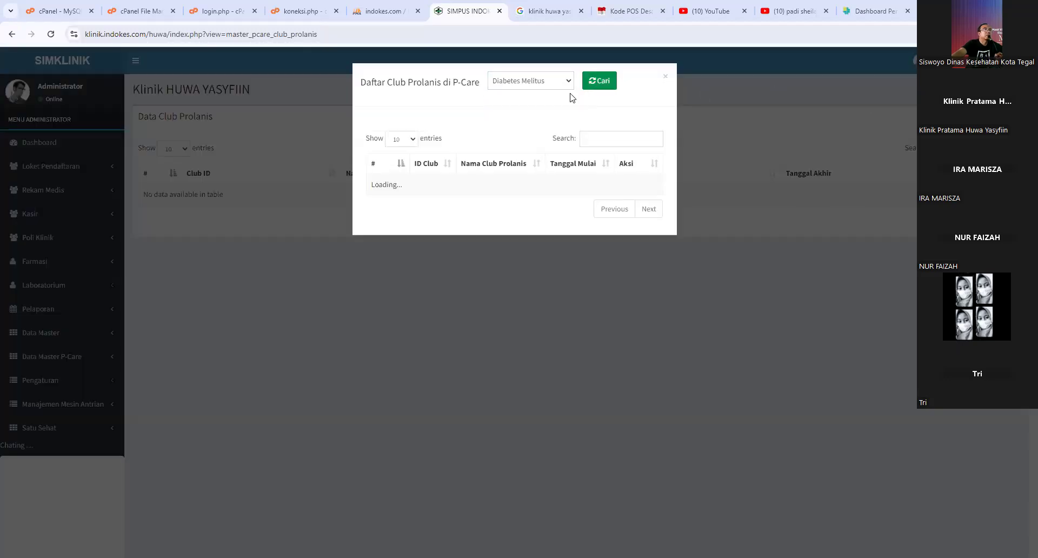
pyautogui.click(665, 79)
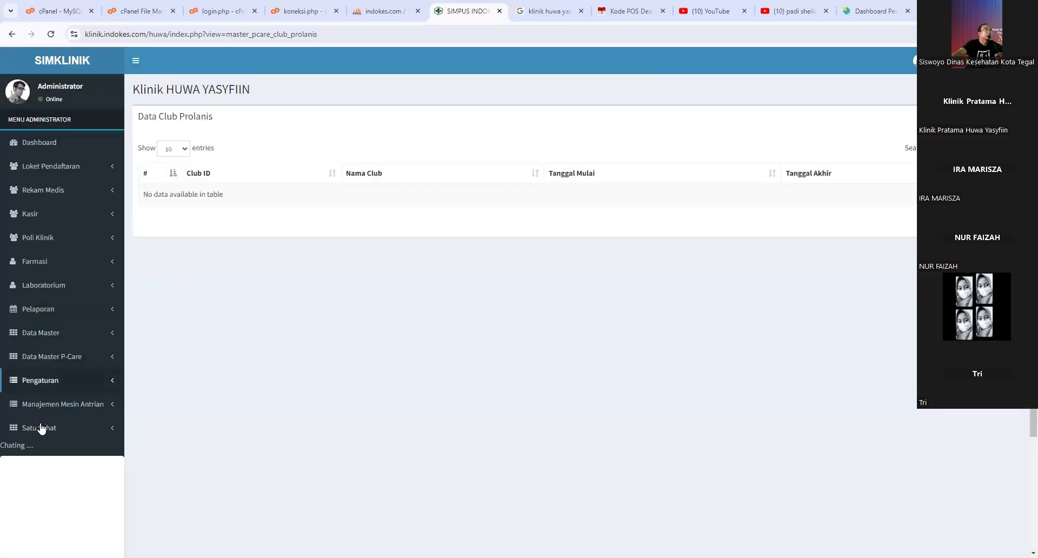
pyautogui.click(81, 410)
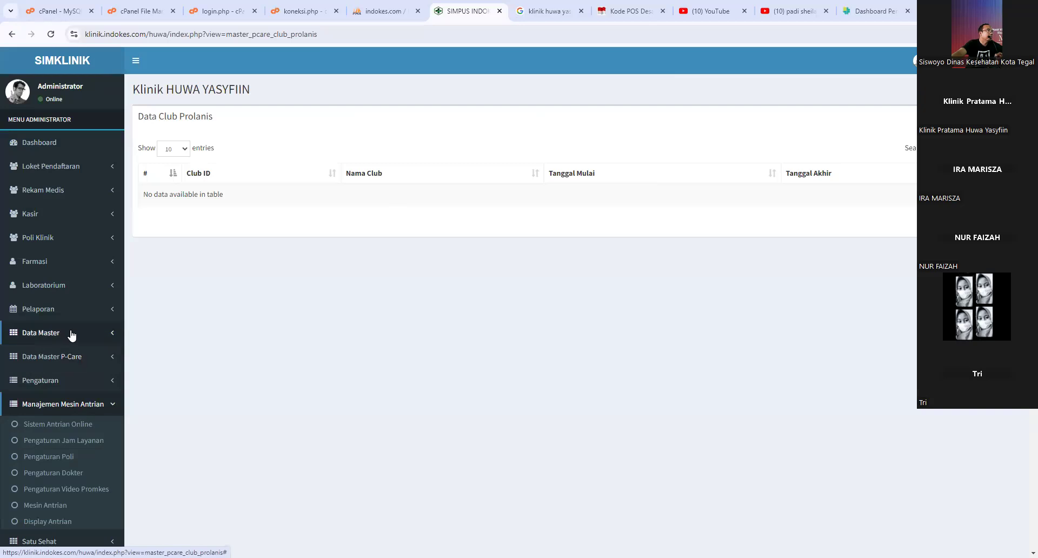
pyautogui.scroll(-2, 76, 420)
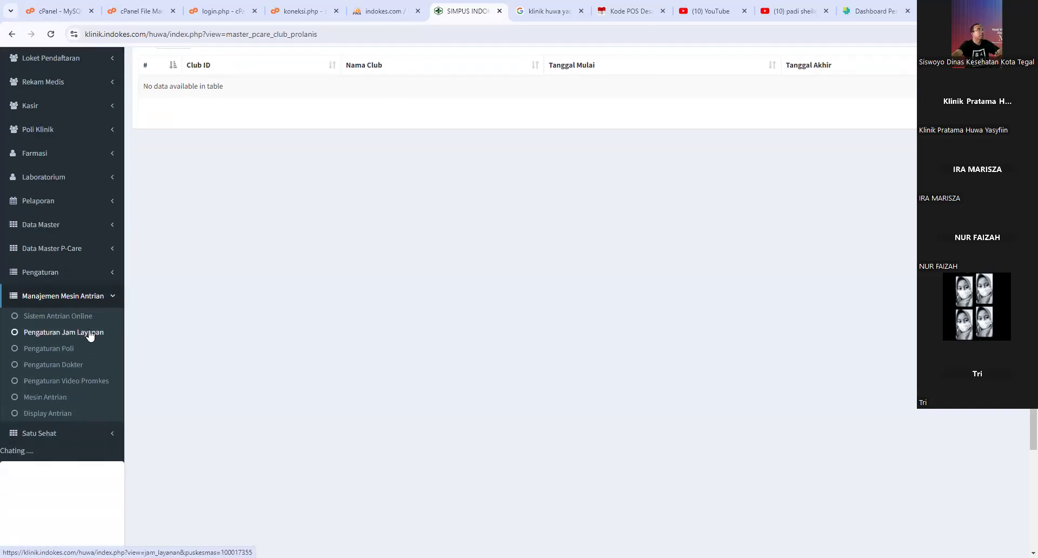
# - Open Sistem Antrian Online settings and launch the Mesin Antrian queue app in a new tab
pyautogui.click(67, 317)
pyautogui.click(67, 362)
pyautogui.click(59, 362)
pyautogui.click(58, 408)
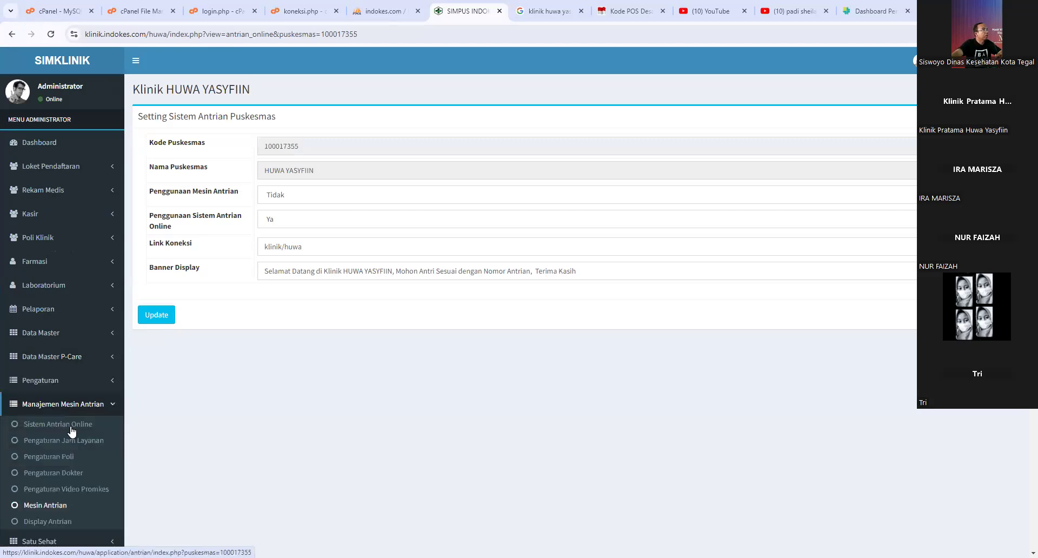
pyautogui.click(71, 430)
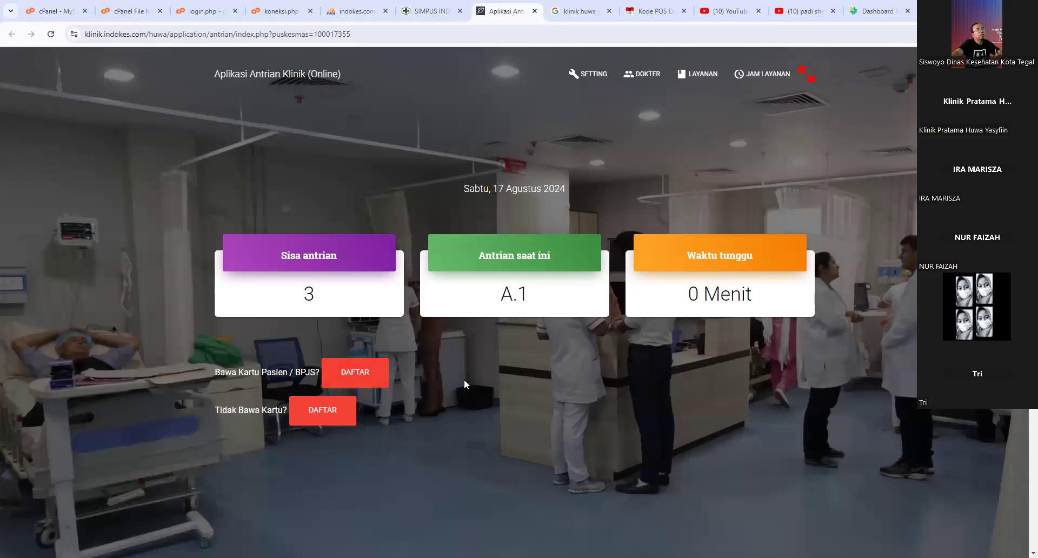
# - Try the queue app's with-card and without-card DAFTAR options and Scan Kartu field, then return to settings
pyautogui.click(331, 415)
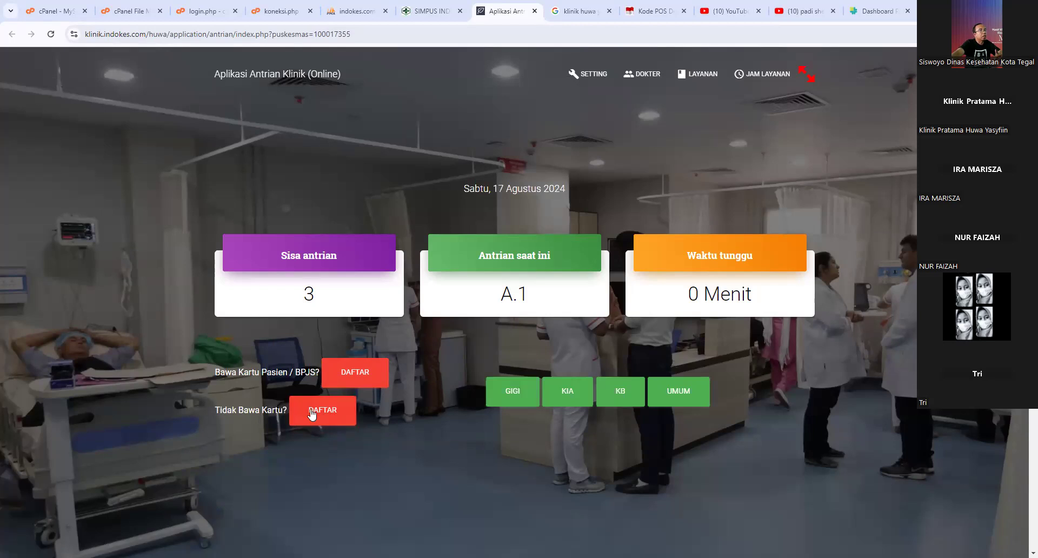
pyautogui.click(345, 377)
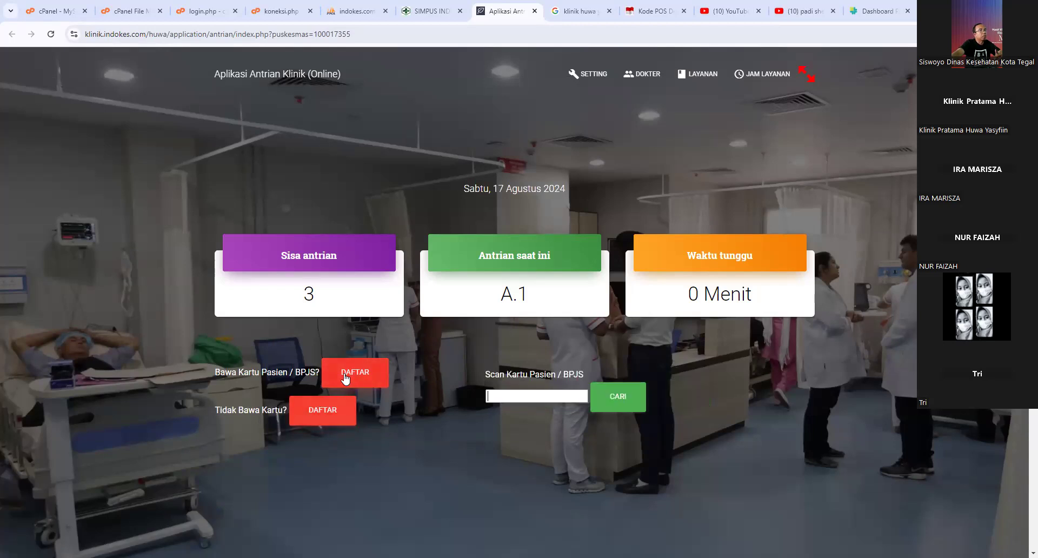
pyautogui.click(517, 403)
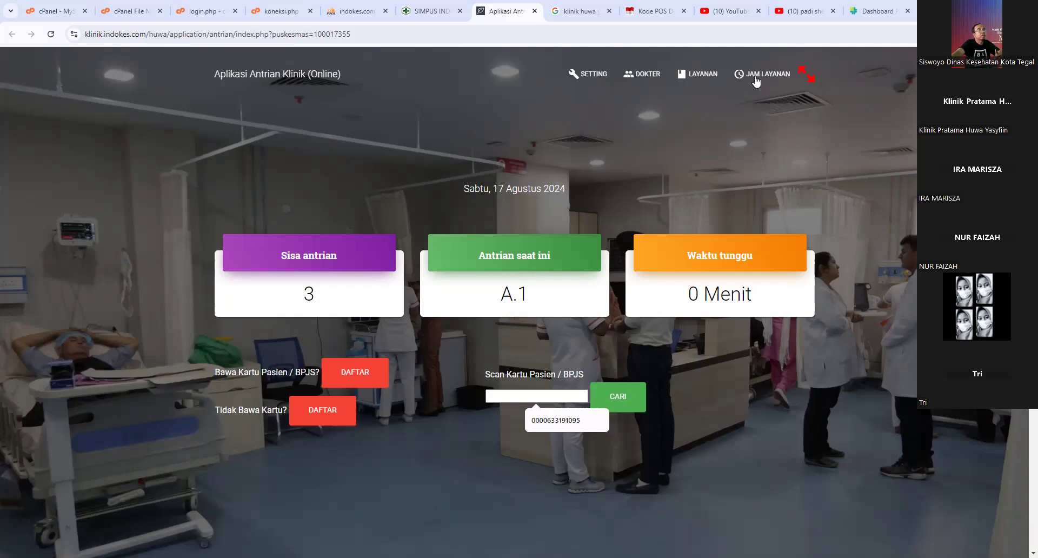
pyautogui.click(428, 8)
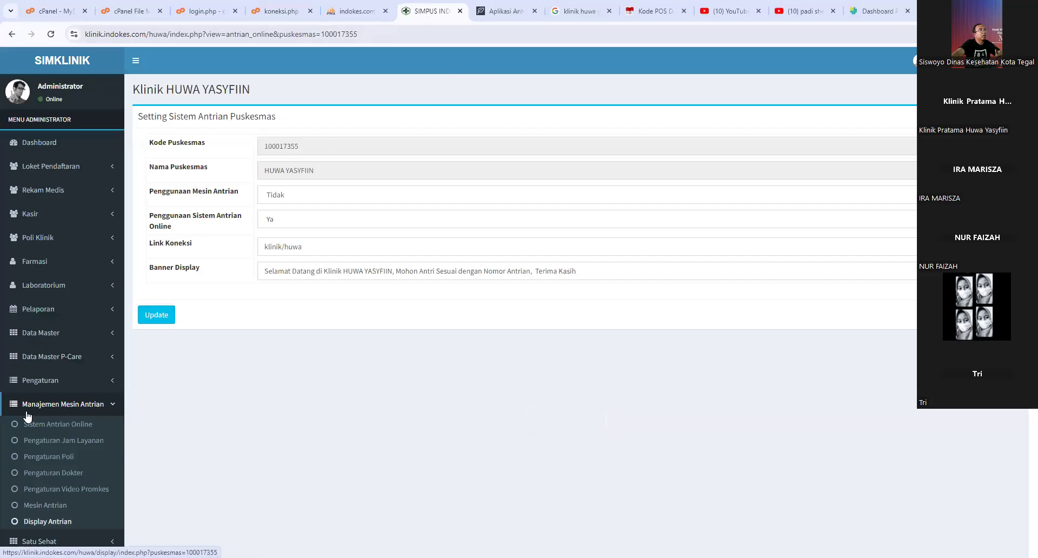
# - Open Display Antrian in a new tab and close the Aplikasi Antrian tab
pyautogui.click(48, 522)
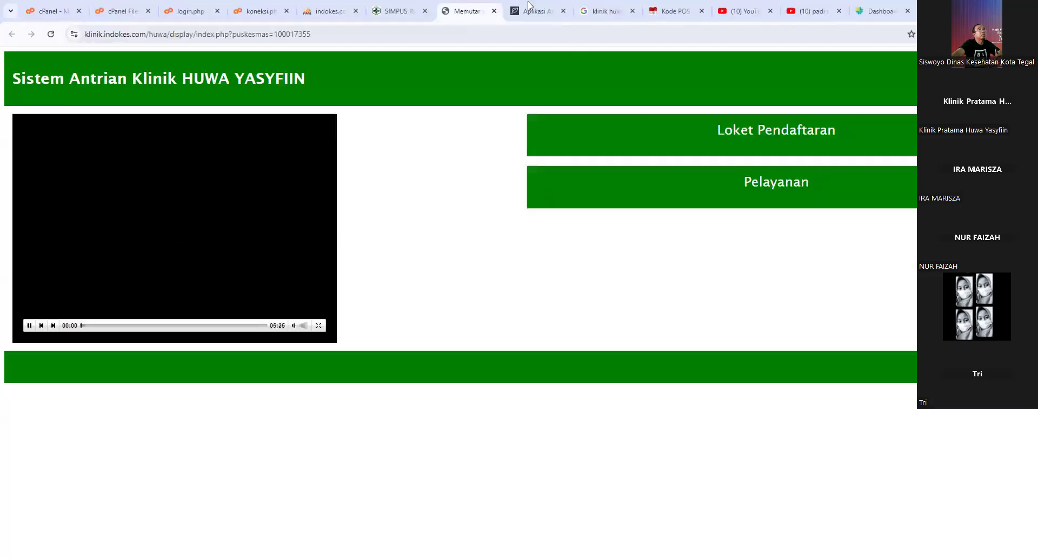
pyautogui.click(533, 11)
pyautogui.click(563, 11)
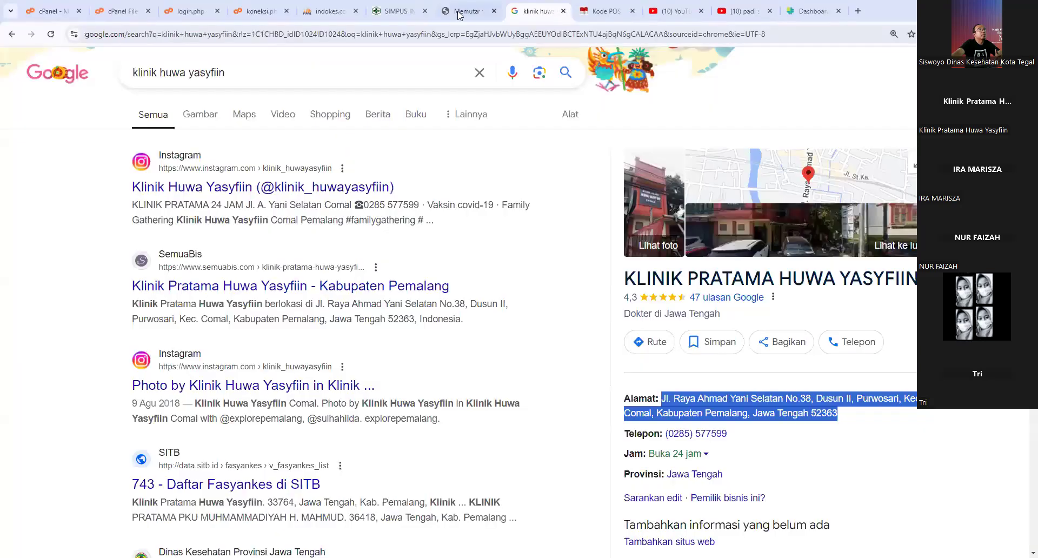
pyautogui.click(462, 11)
pyautogui.click(408, 12)
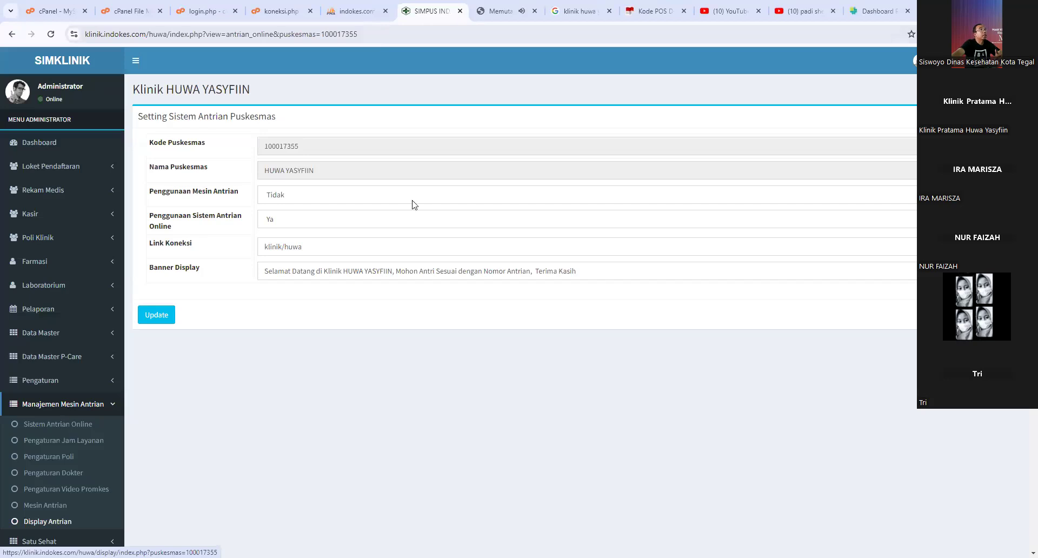
pyautogui.click(490, 11)
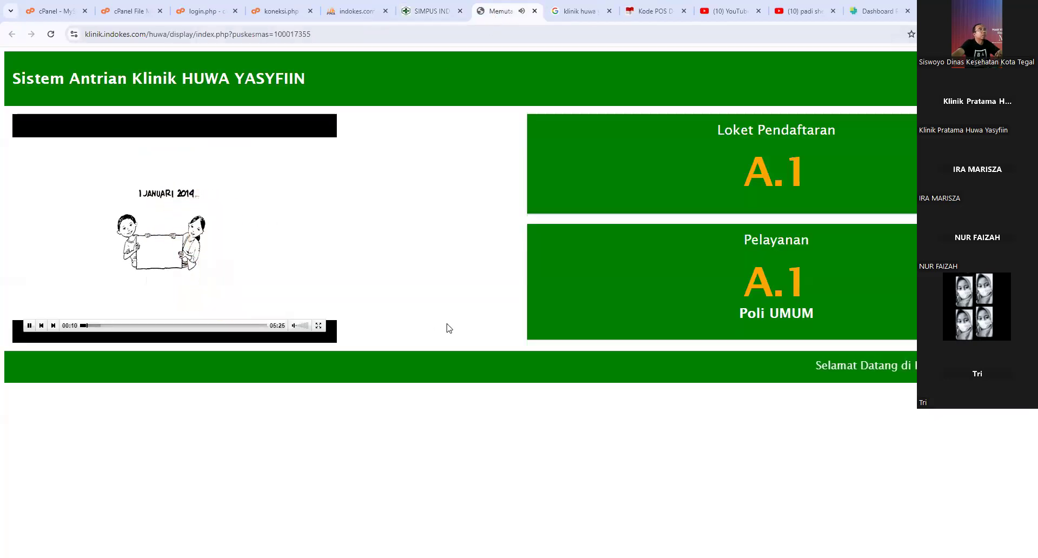
# - Adjust the A.1 queue display's zoom, then go back to the queue settings form
pyautogui.hotkey('ctrl', '-')
pyautogui.hotkey('ctrl', '-')
pyautogui.hotkey('ctrl', '+')
pyautogui.hotkey('ctrl', '+')
pyautogui.hotkey('ctrl', '+')
pyautogui.hotkey('ctrl', '+')
pyautogui.hotkey('ctrl', '+')
pyautogui.hotkey('ctrl', '+')
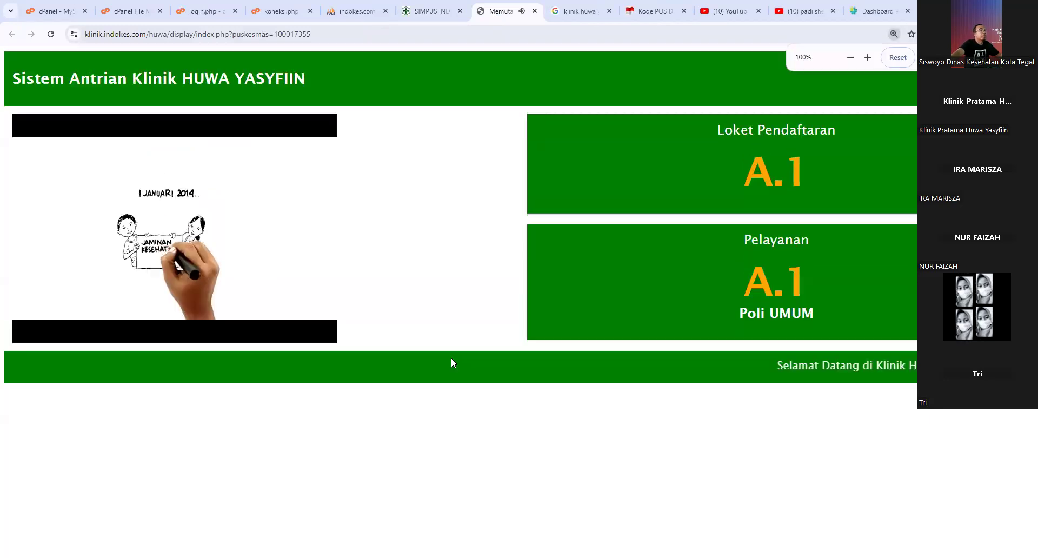
pyautogui.hotkey('ctrl', '-')
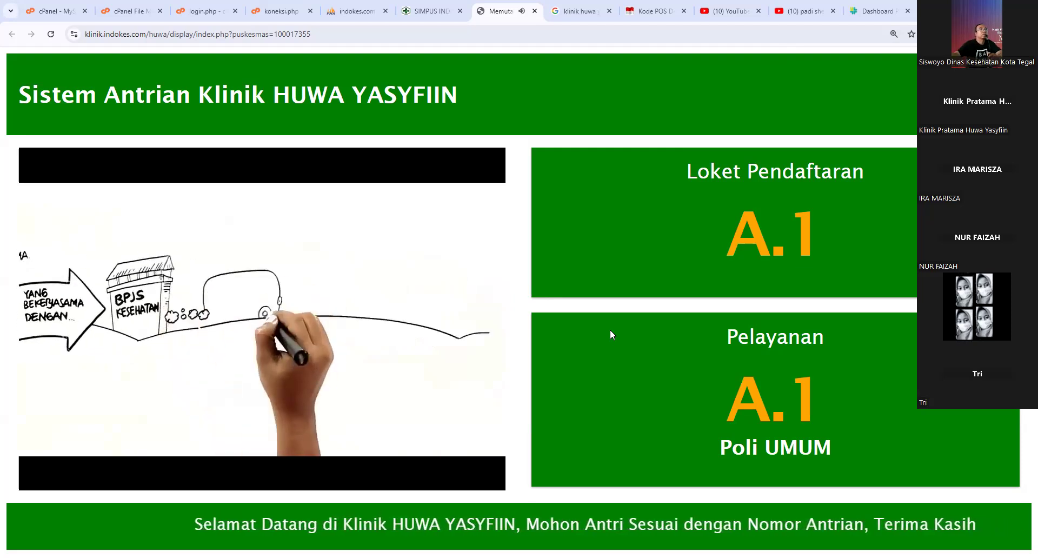
pyautogui.click(425, 12)
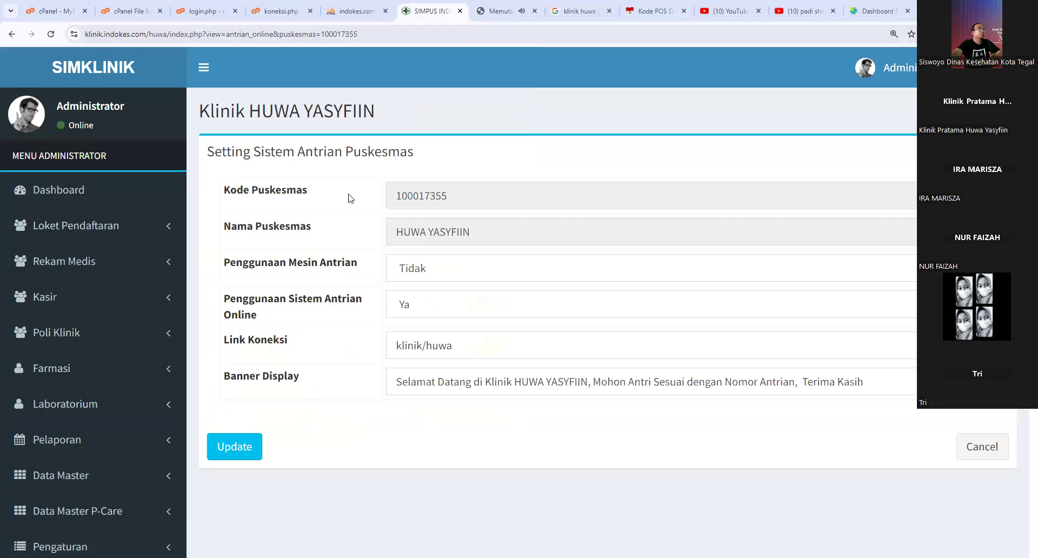
# - Zoom out, collapse Manajemen Mesin Antrian, and view the dashboard's 292 registered patients
pyautogui.hotkey('ctrl', '-')
pyautogui.hotkey('ctrl', '-')
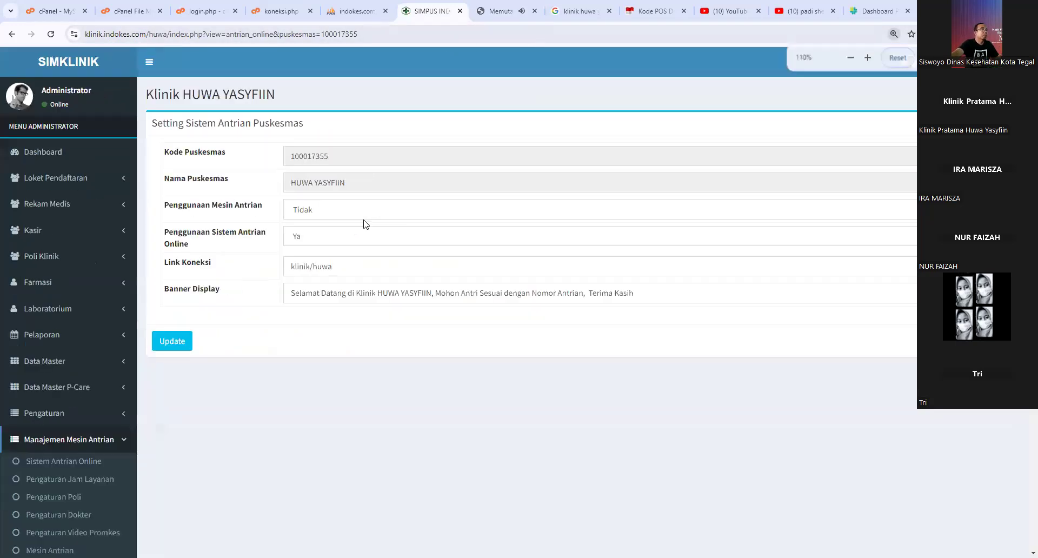
pyautogui.click(108, 441)
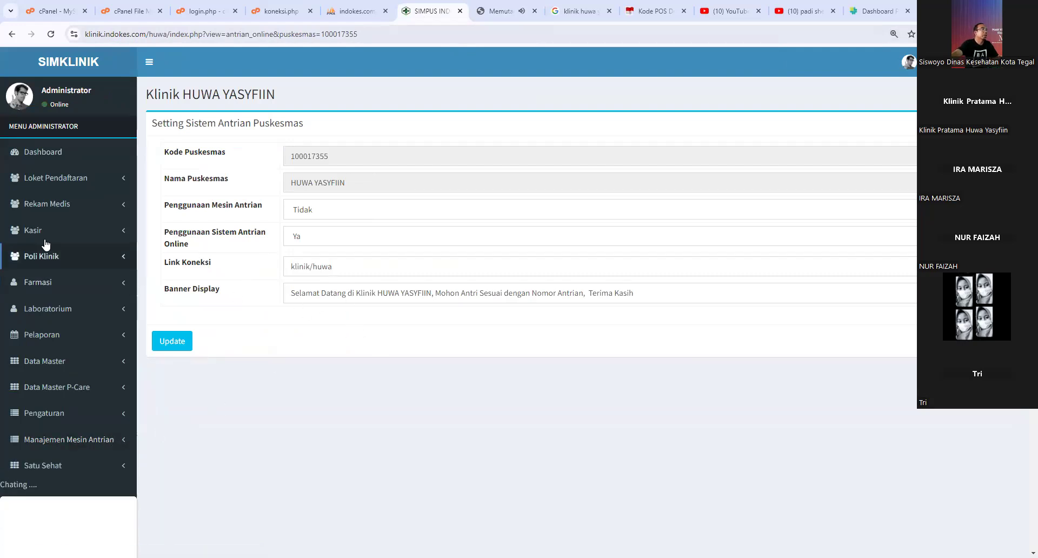
pyautogui.click(42, 159)
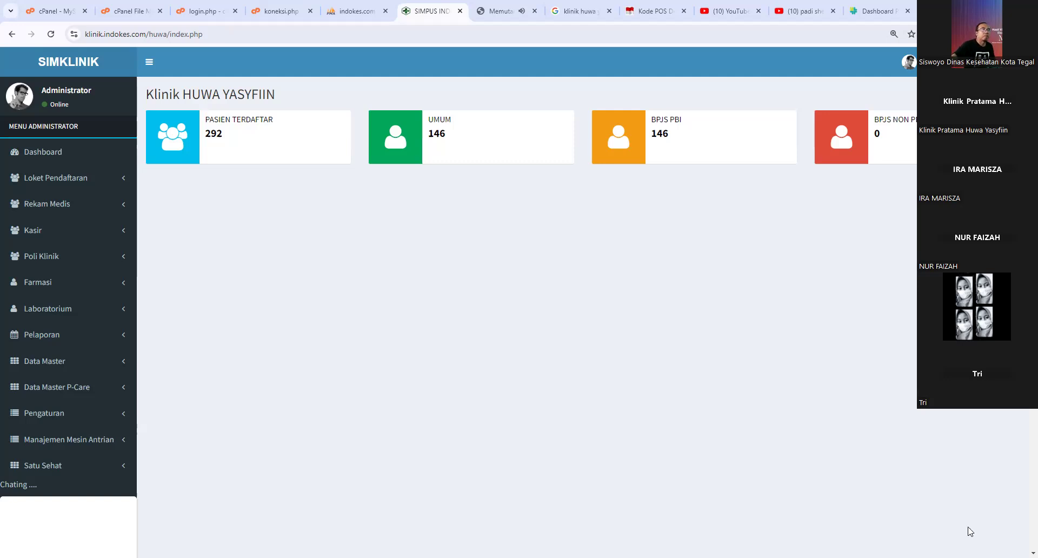
# - Open Loket Pendaftaran's patient list of three registrations at 100% zoom
pyautogui.click(105, 187)
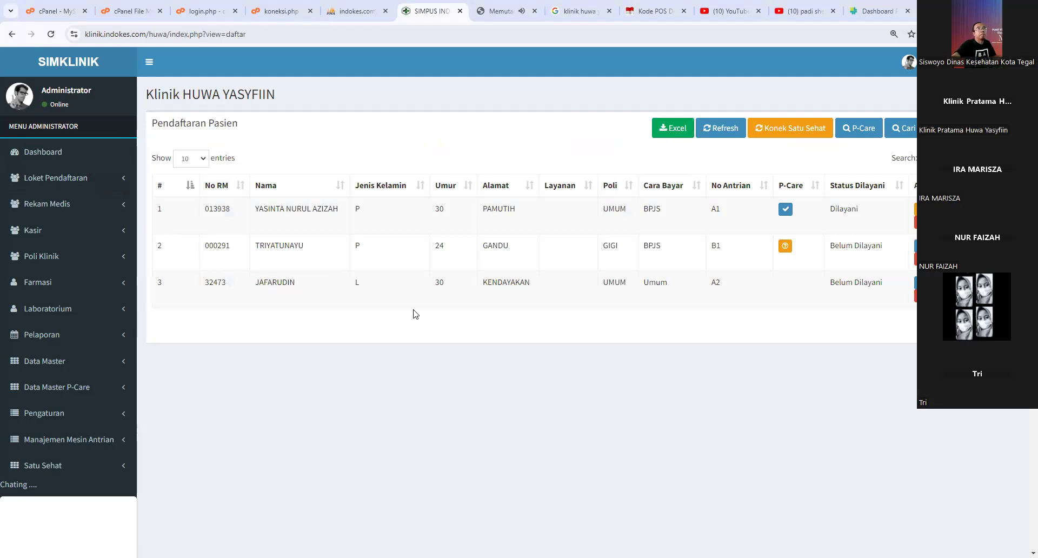
pyautogui.hotkey('ctrl', '-')
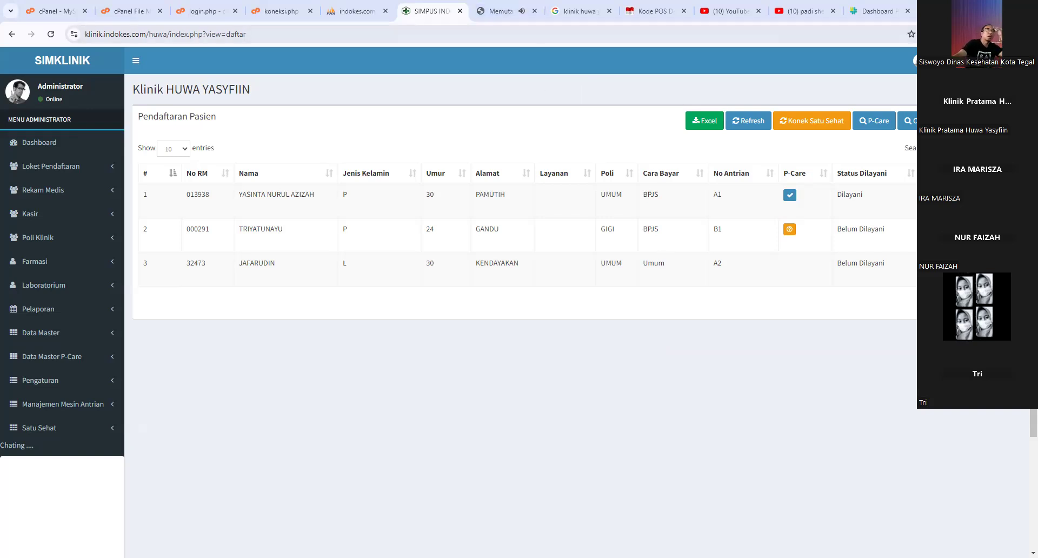
pyautogui.click(988, 121)
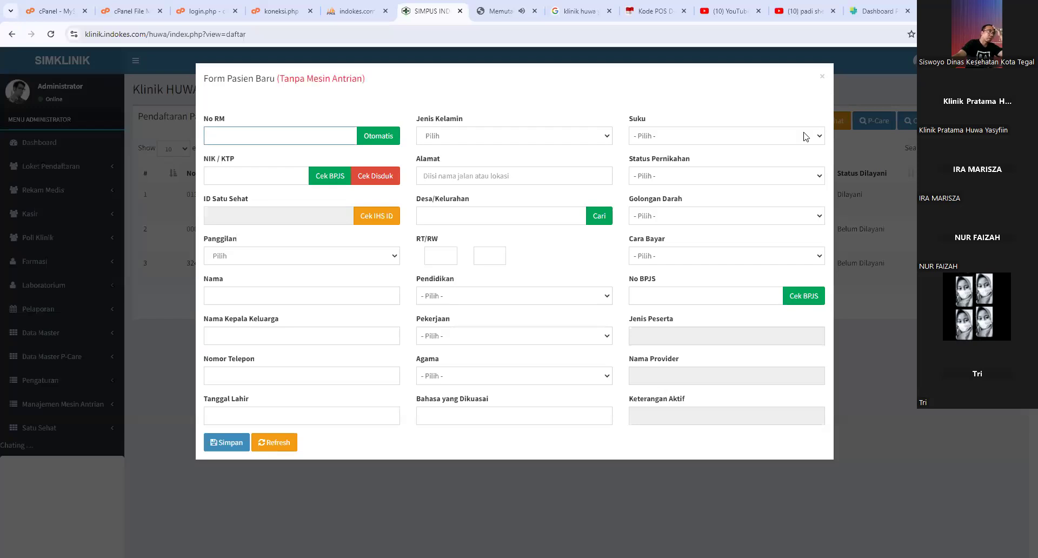
pyautogui.click(241, 173)
pyautogui.click(245, 136)
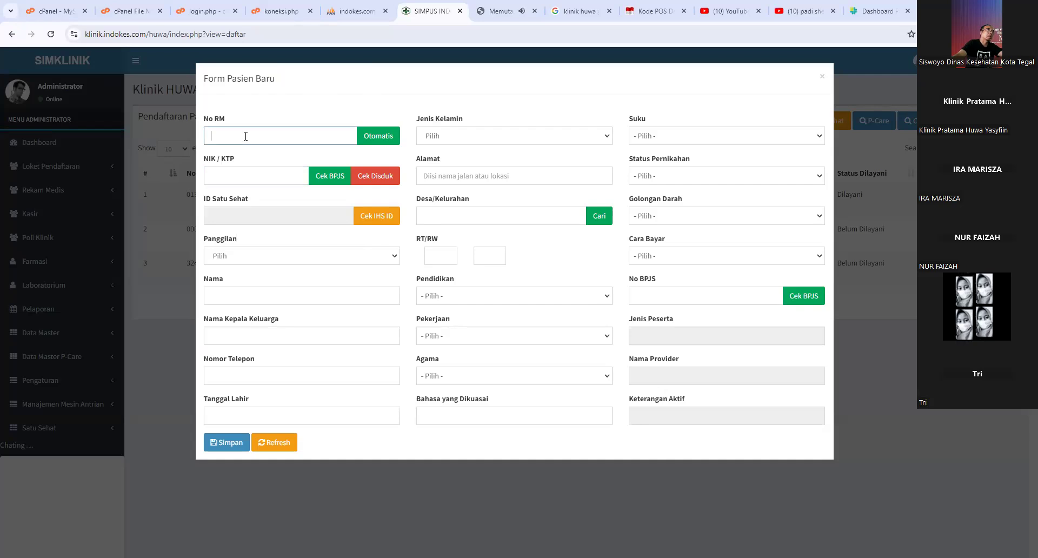
pyautogui.click(239, 177)
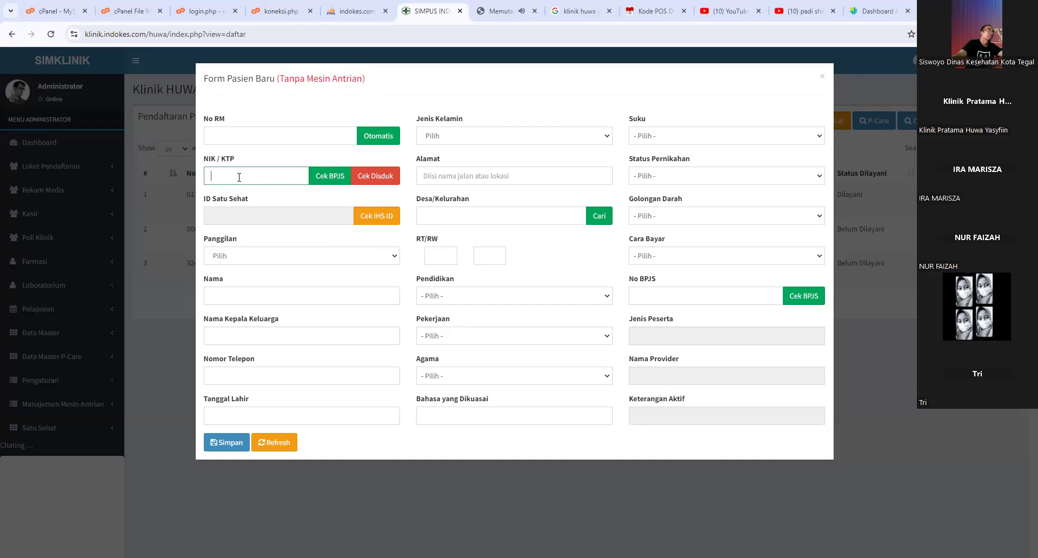
pyautogui.click(224, 292)
pyautogui.click(278, 331)
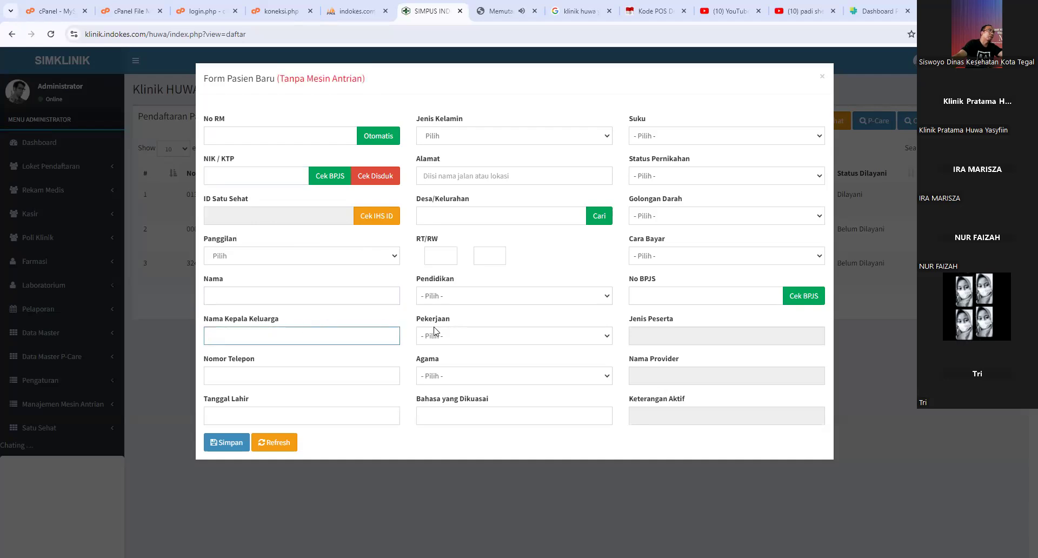
pyautogui.click(248, 370)
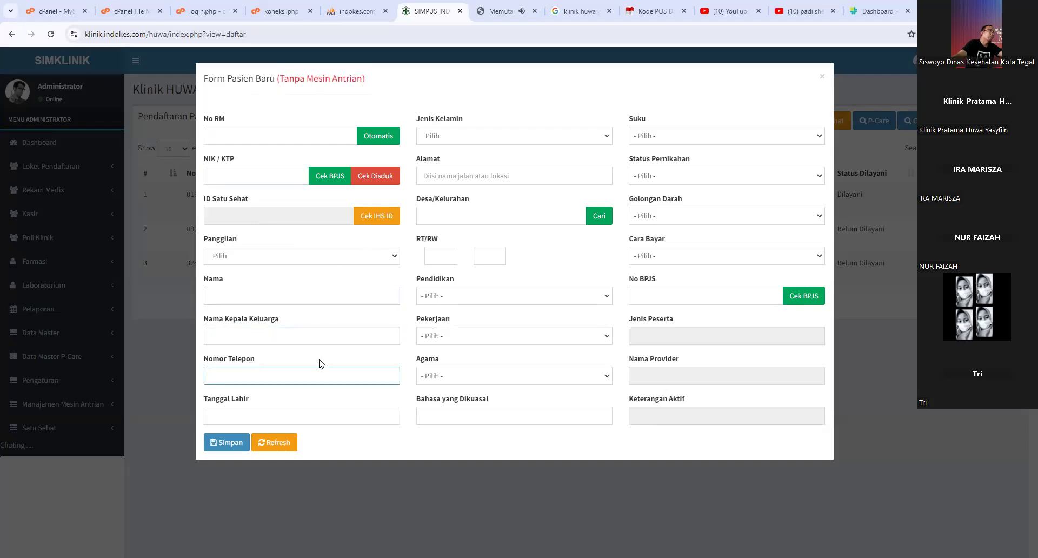
pyautogui.click(257, 415)
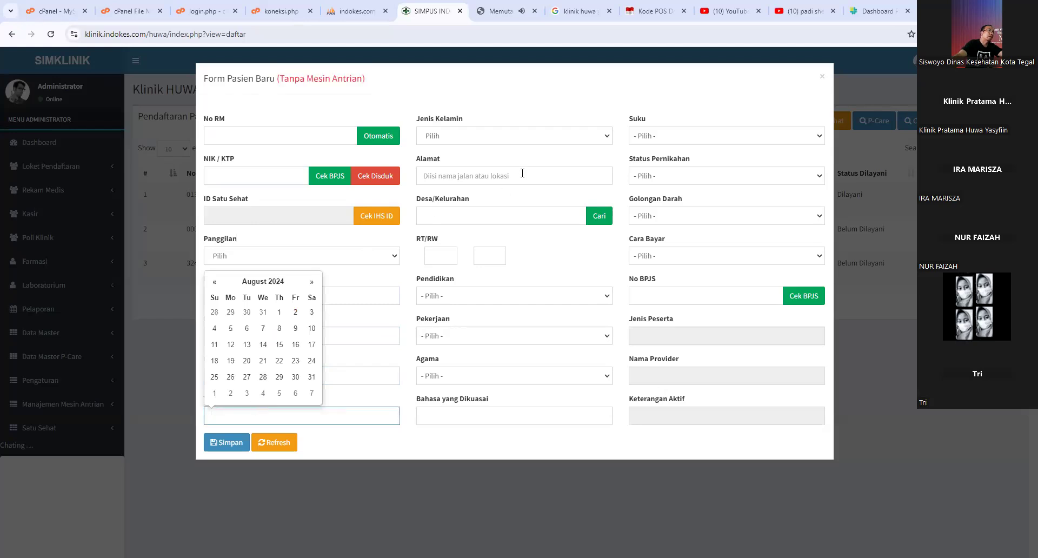
pyautogui.click(464, 140)
pyautogui.click(476, 175)
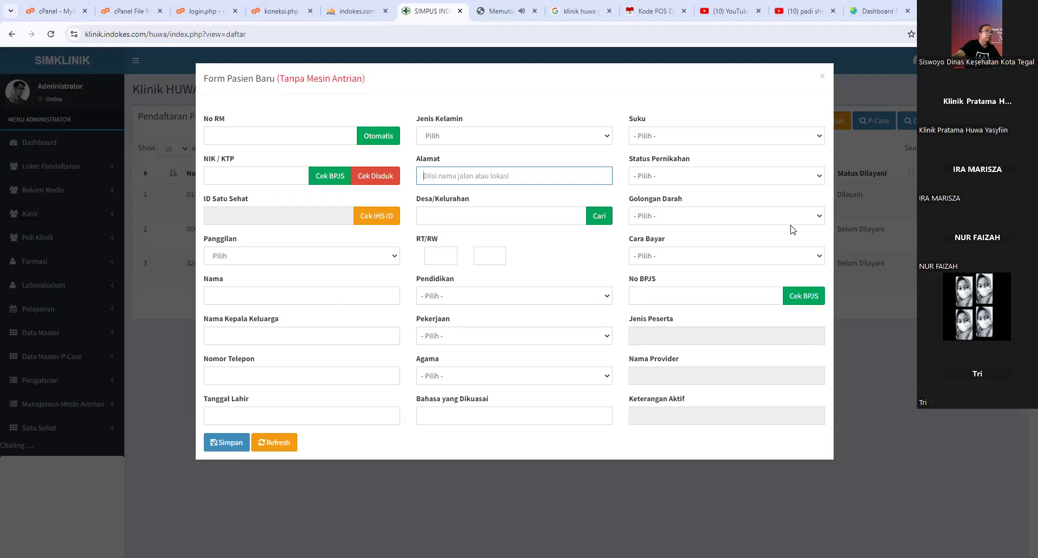
pyautogui.click(821, 79)
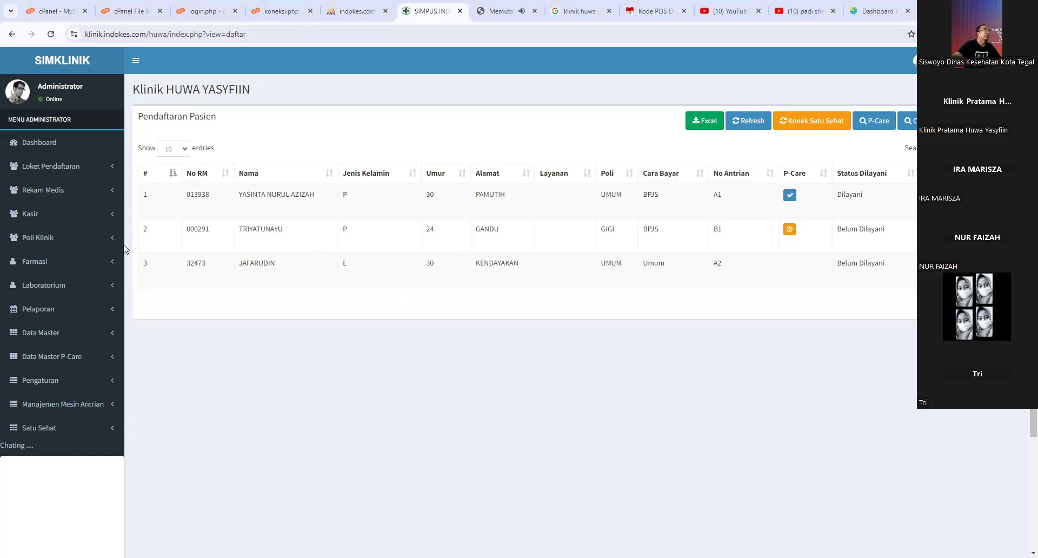
# - Open JAFARUDIN's outpatient examination form from Kunjungan Rawat Jalan and start a prescription
pyautogui.click(76, 243)
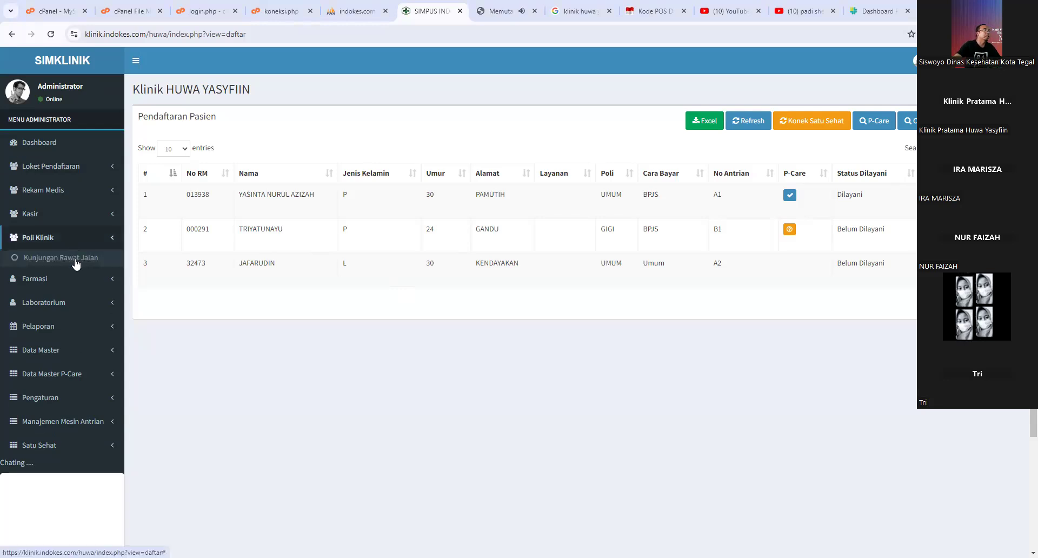
pyautogui.click(76, 259)
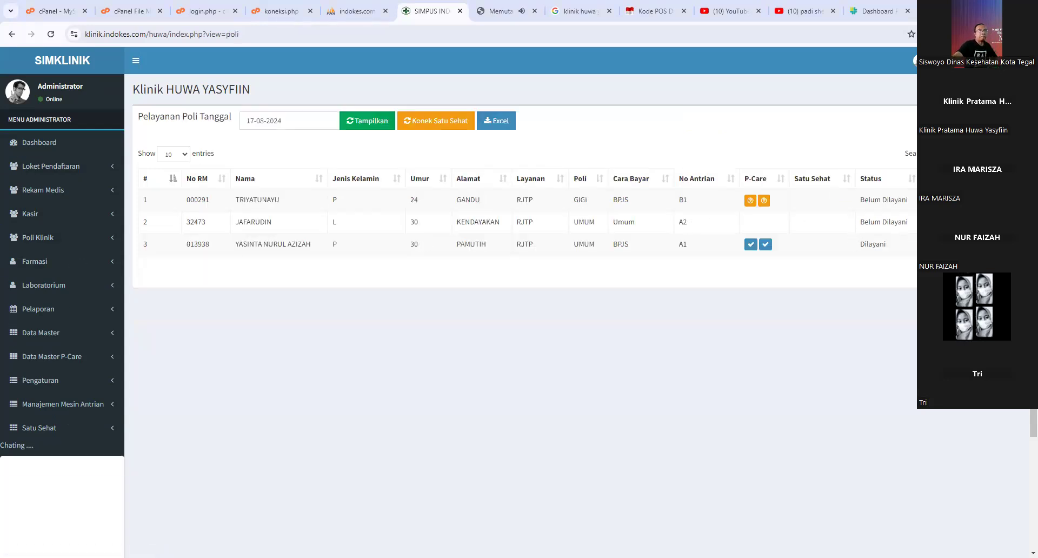
pyautogui.click(892, 219)
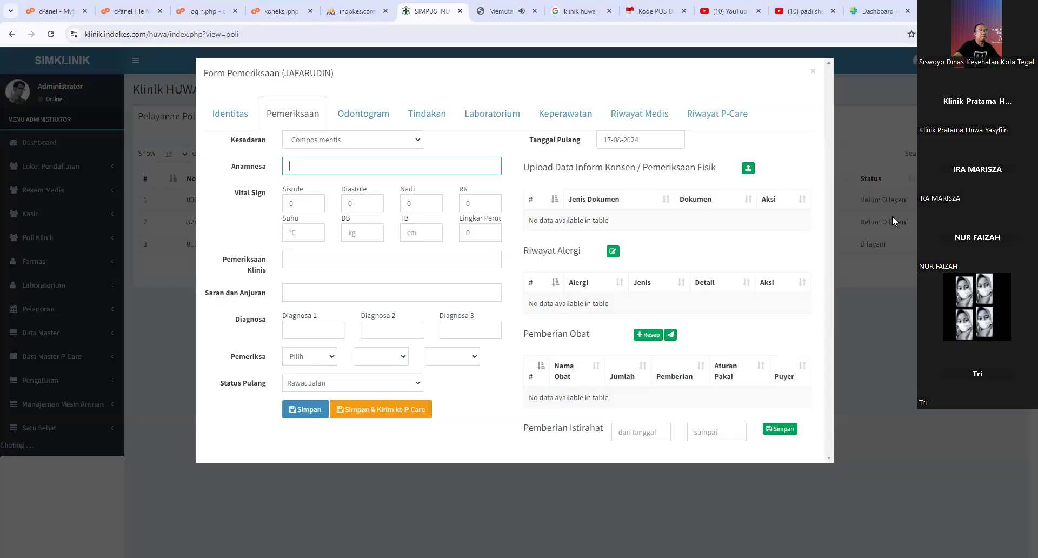
pyautogui.click(649, 335)
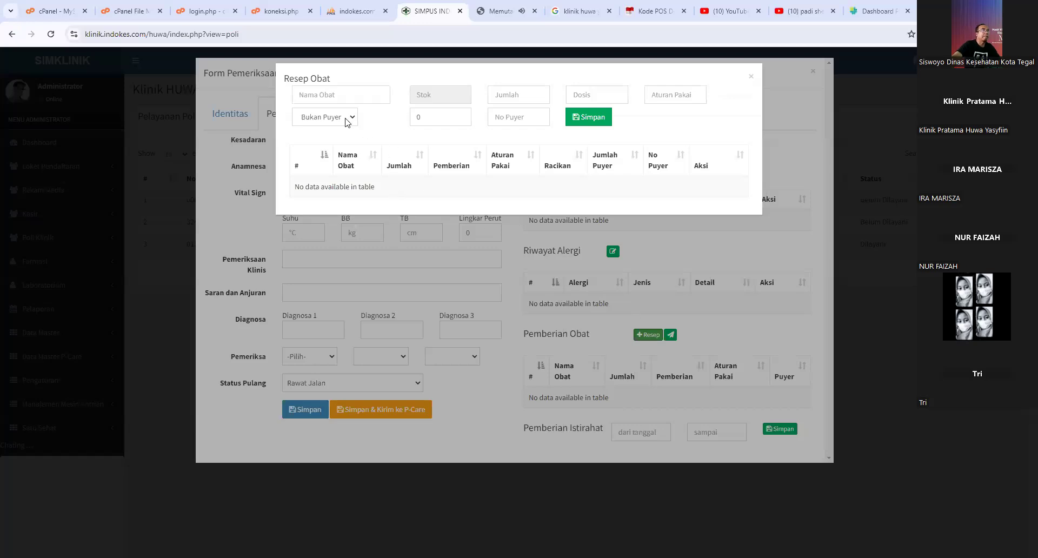
# - Enter Amoxicilin 500mg (habiskan), quantity 3, dose 3x1 bgks
pyautogui.click(335, 93)
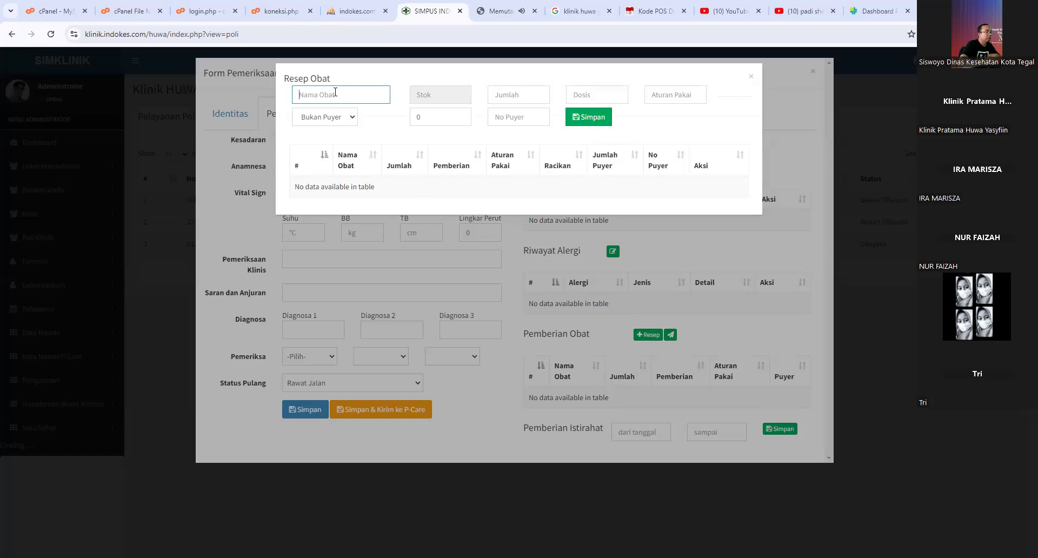
pyautogui.write('am')
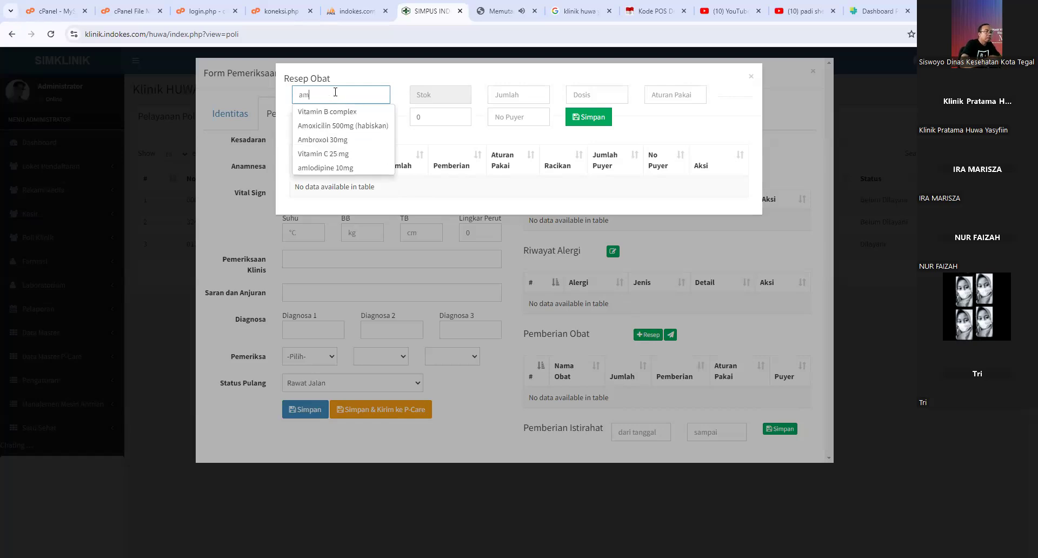
pyautogui.write('oks')
pyautogui.press('BackSpace')
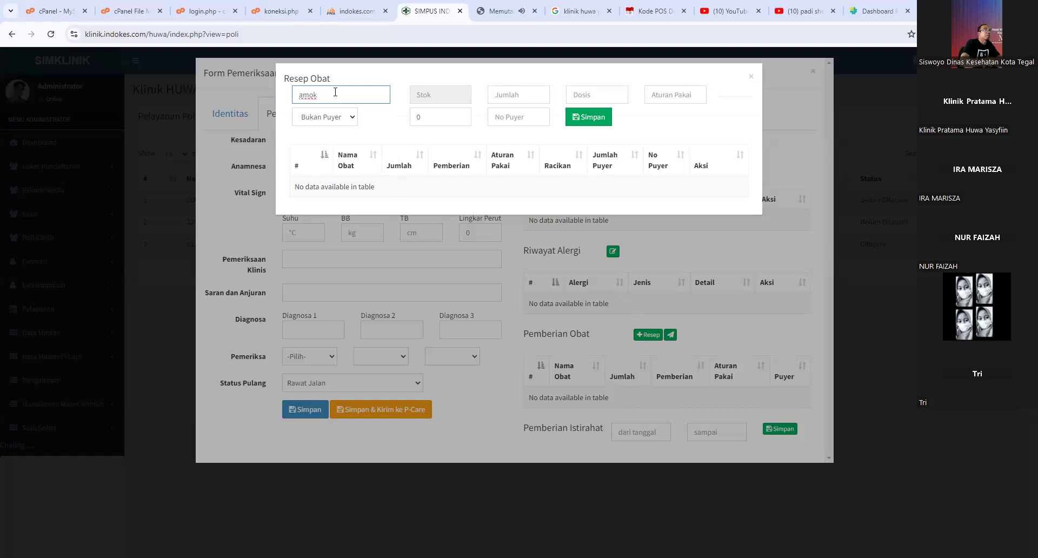
pyautogui.write('s')
pyautogui.press('BackSpace')
pyautogui.press('BackSpace')
pyautogui.press('BackSpace')
pyautogui.press('BackSpace')
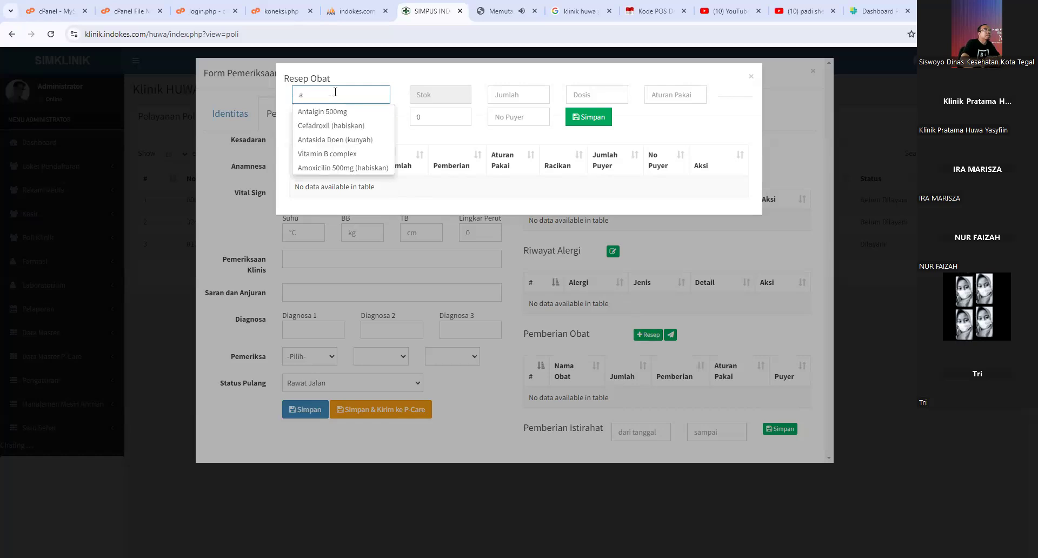
pyautogui.write('m')
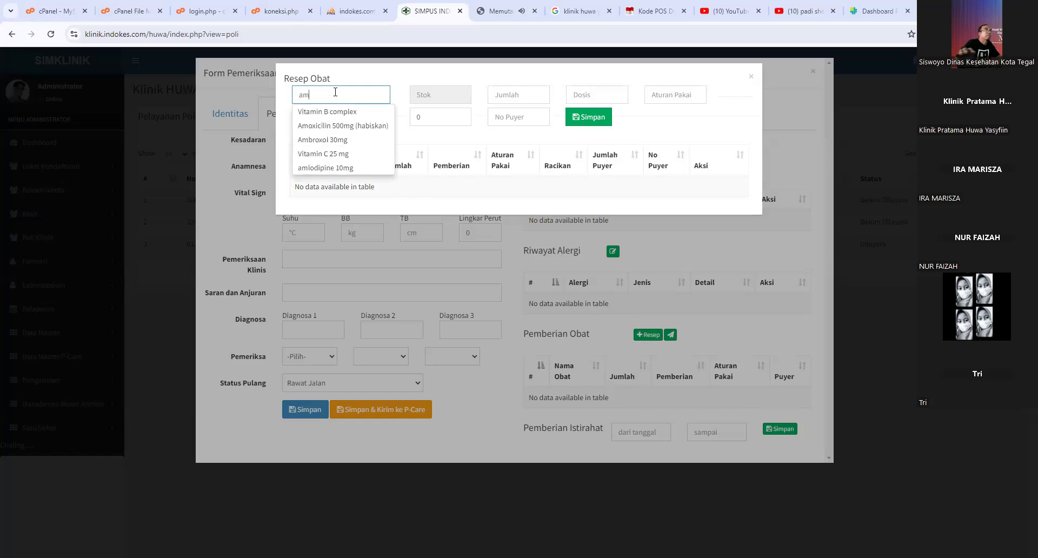
pyautogui.click(338, 125)
pyautogui.click(498, 96)
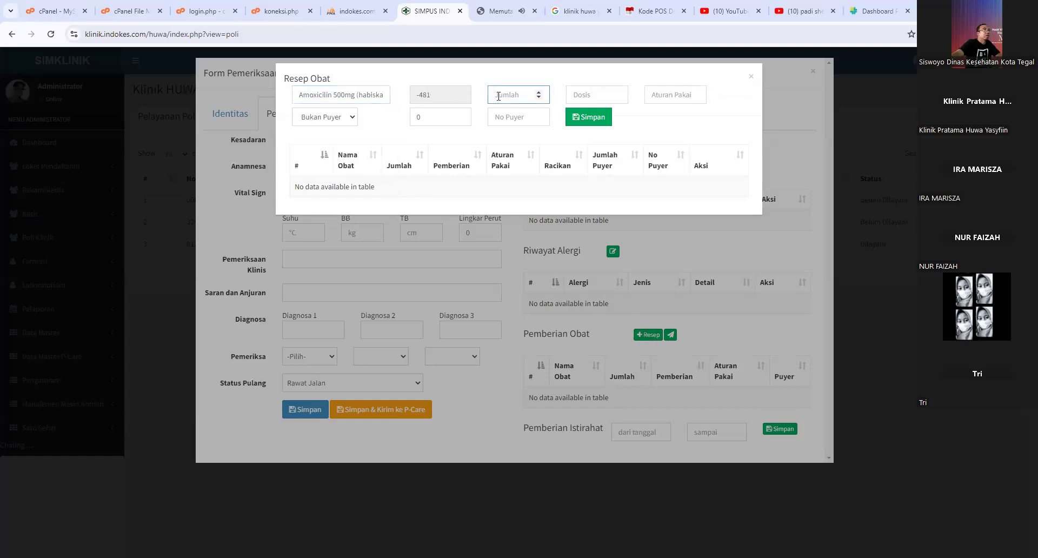
pyautogui.write('3')
pyautogui.click(590, 93)
pyautogui.write('3x')
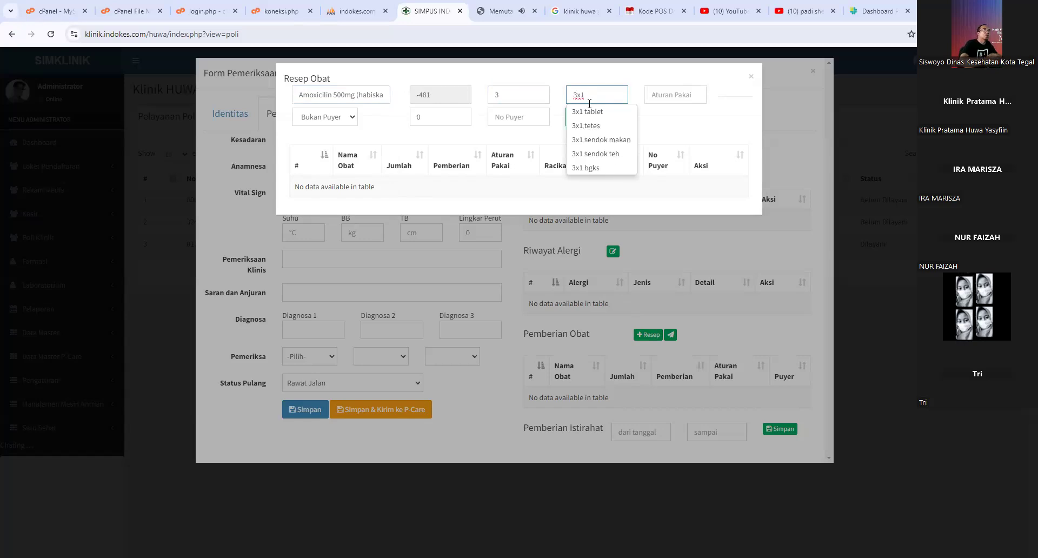
pyautogui.click(610, 163)
# - Mark it as puyer number 1 in 10 packets and save the entry
pyautogui.click(655, 99)
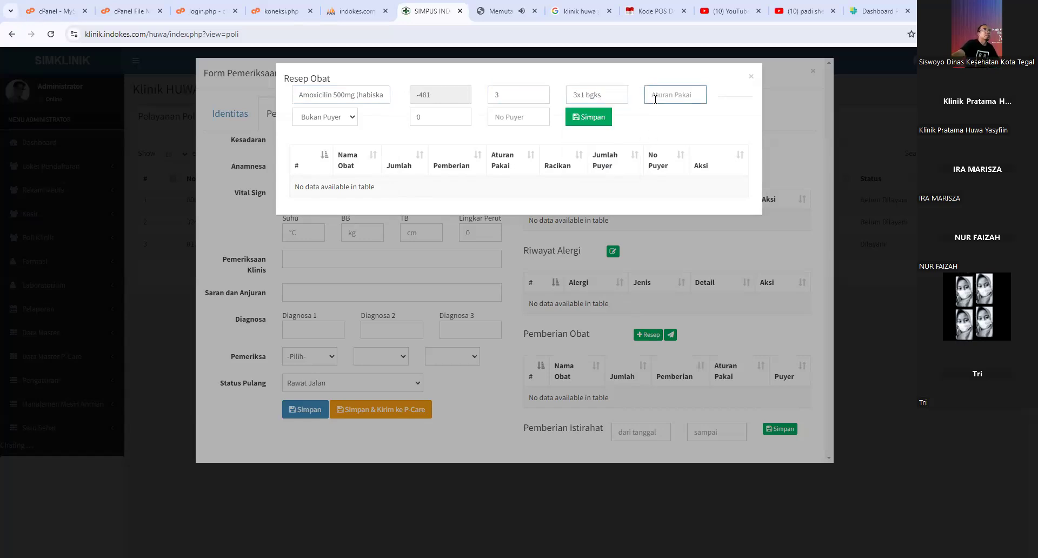
pyautogui.click(344, 116)
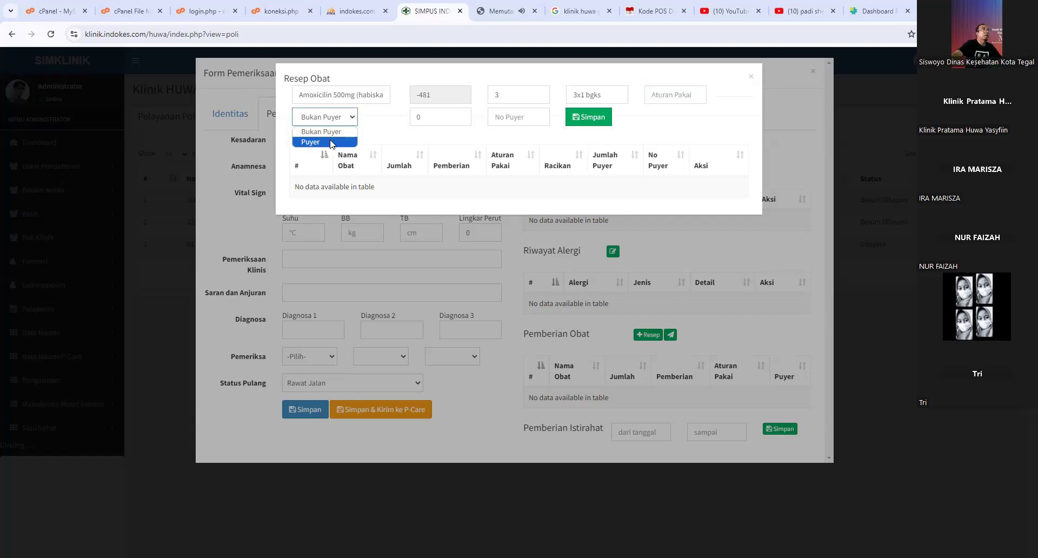
pyautogui.click(332, 141)
pyautogui.write('1')
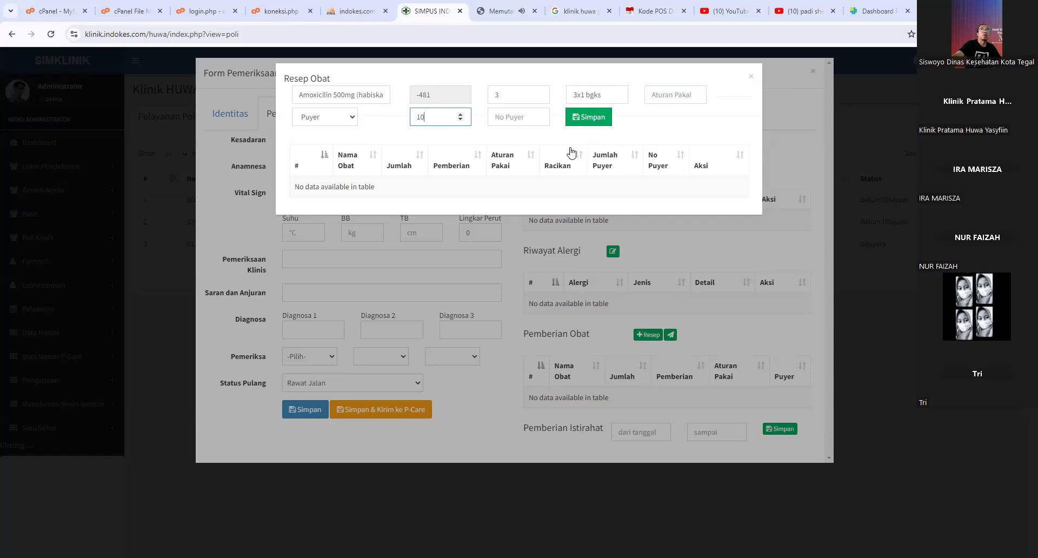
pyautogui.click(515, 123)
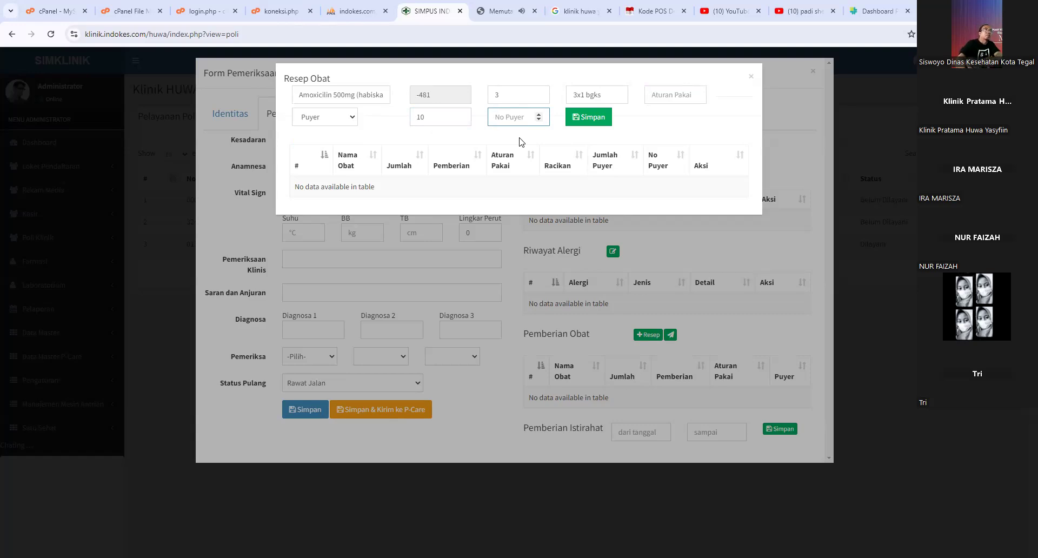
pyautogui.write('1')
pyautogui.click(593, 124)
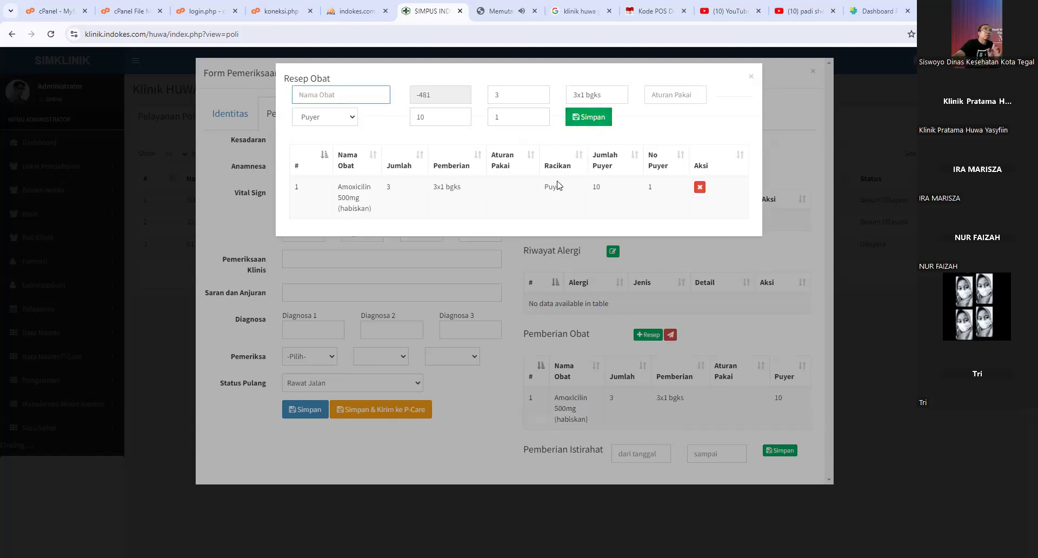
# - Add paracetamol (pisah) to the prescription as puyer 2
pyautogui.write('para')
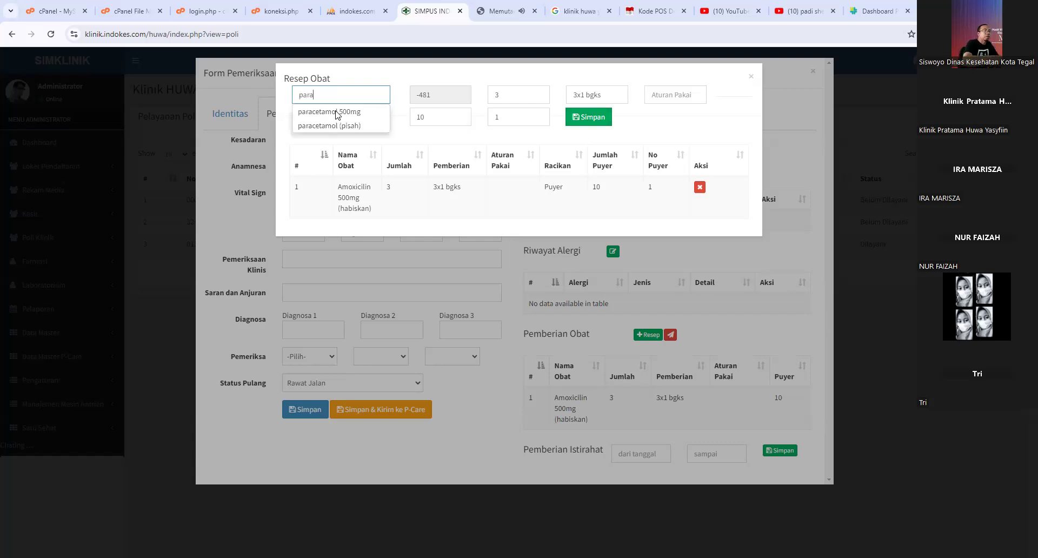
pyautogui.write('se')
pyautogui.press('BackSpace')
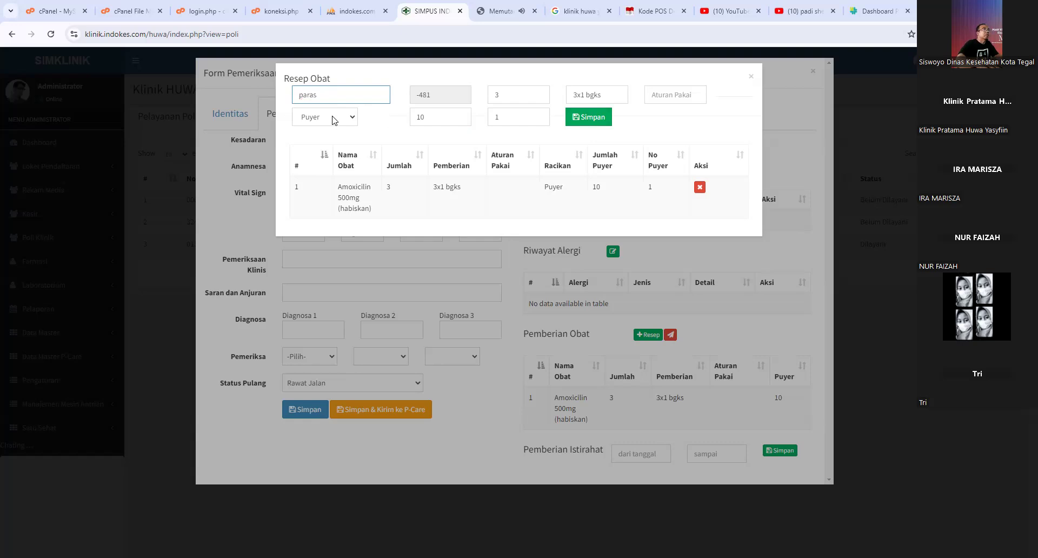
pyautogui.press('BackSpace')
pyautogui.click(339, 126)
pyautogui.click(508, 97)
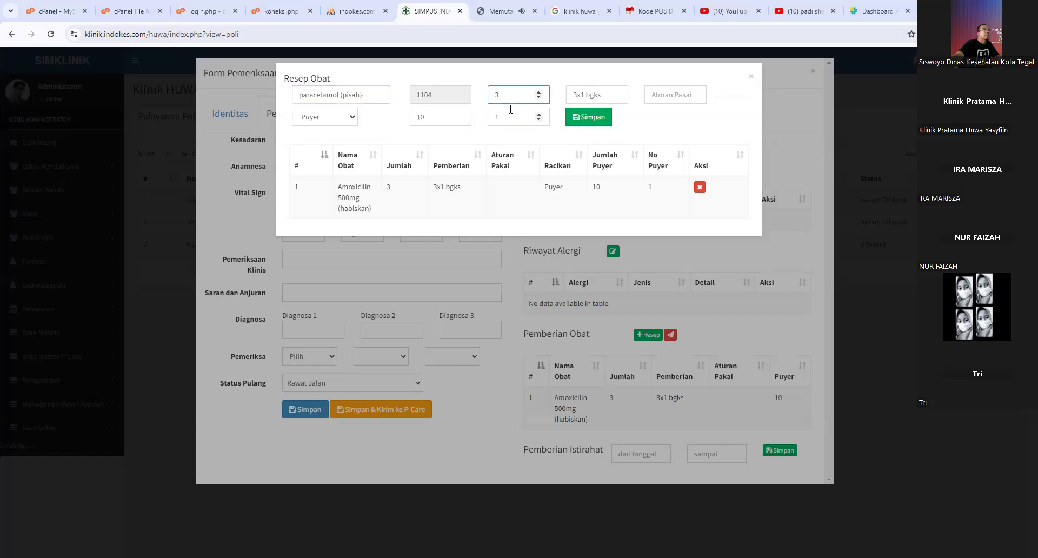
pyautogui.doubleClick(519, 121)
pyautogui.write('2')
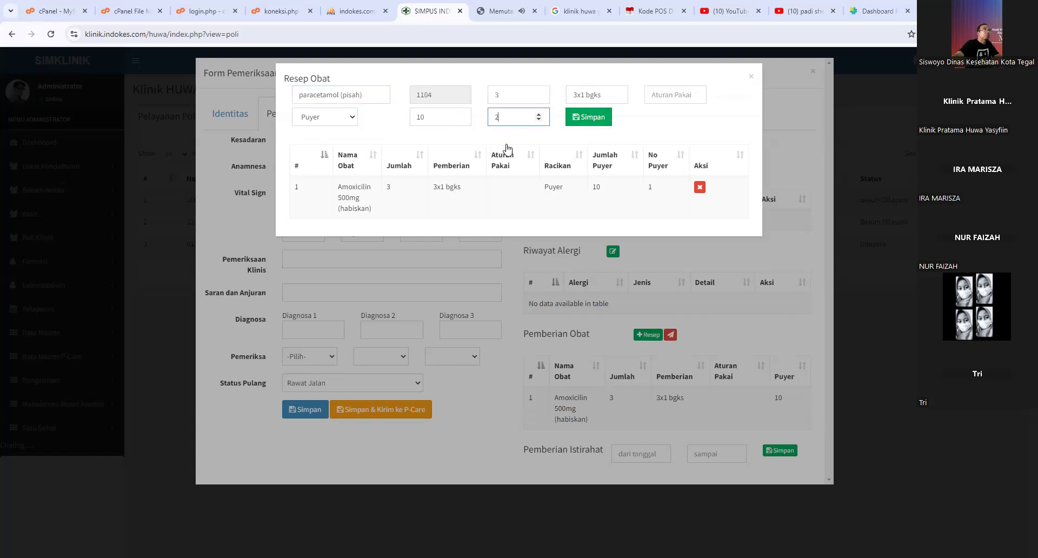
pyautogui.click(587, 129)
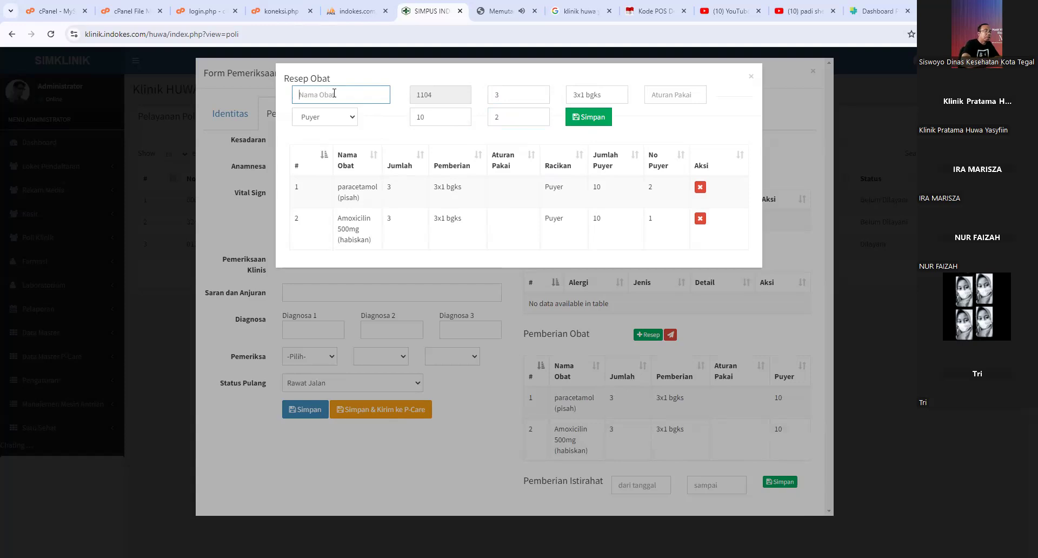
# - Add ctm to the puyer prescription, quantity 3, 3x1 bgks
pyautogui.write('cmt')
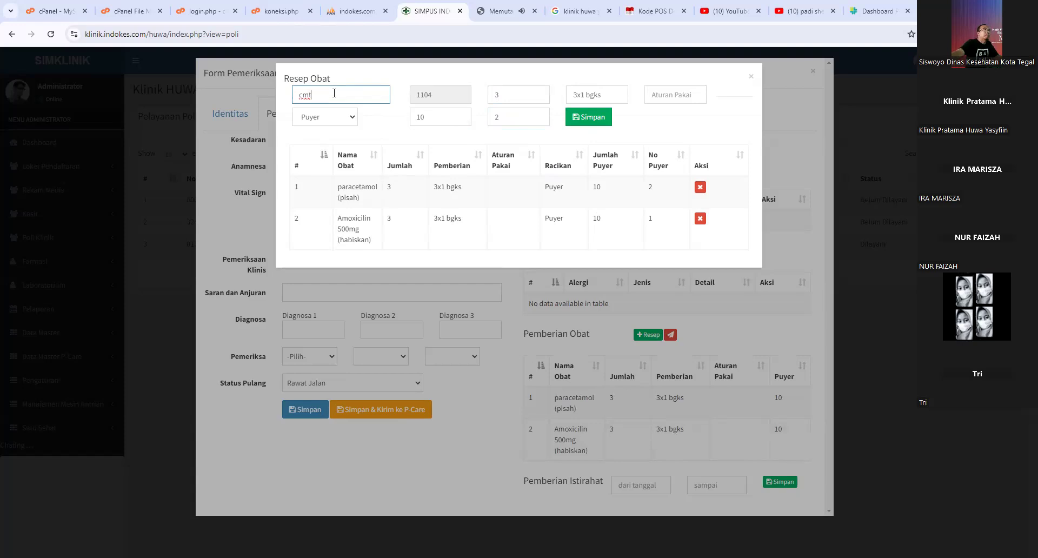
pyautogui.press('BackSpace')
pyautogui.press('BackSpace')
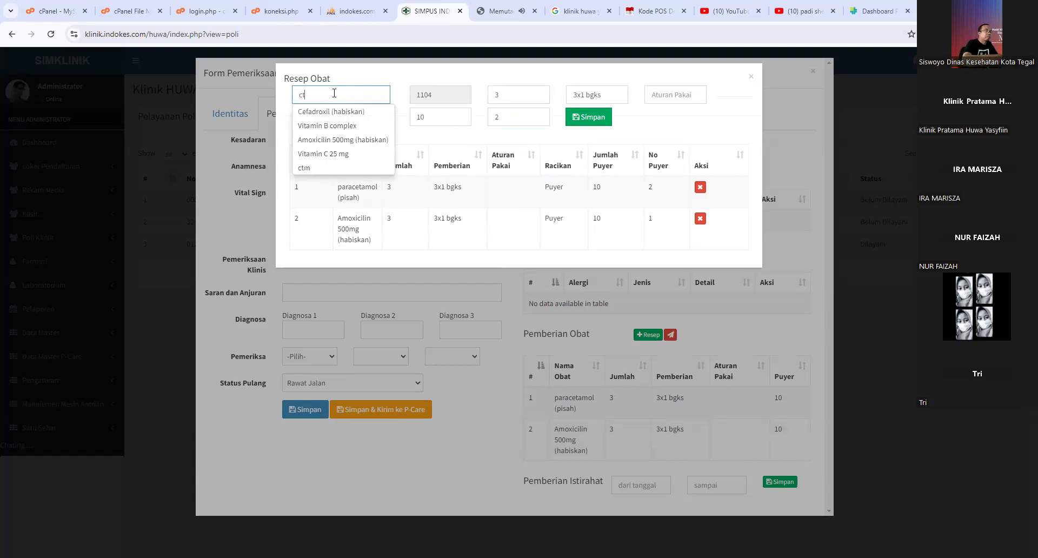
pyautogui.write('tm')
pyautogui.click(326, 112)
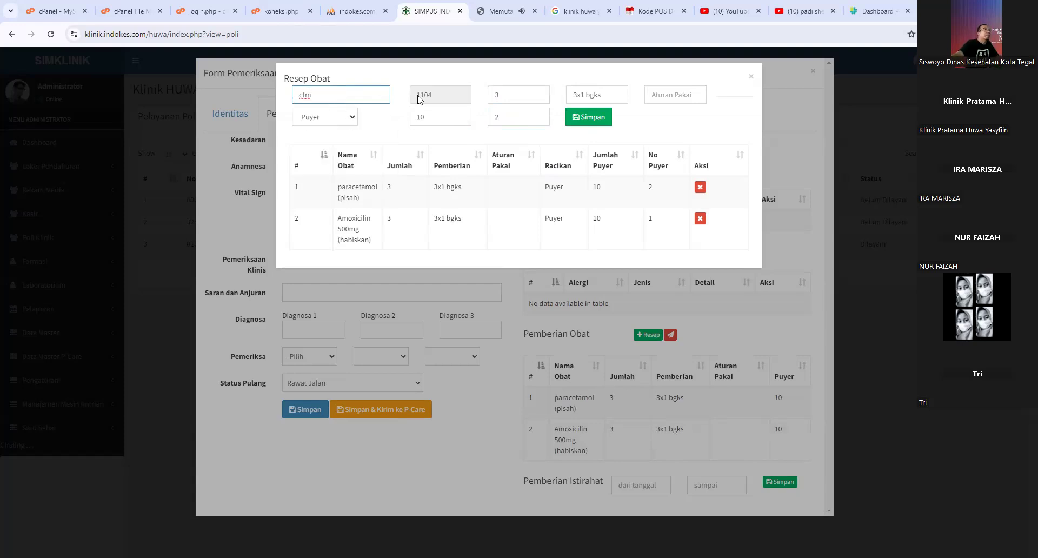
pyautogui.click(502, 97)
pyautogui.click(593, 119)
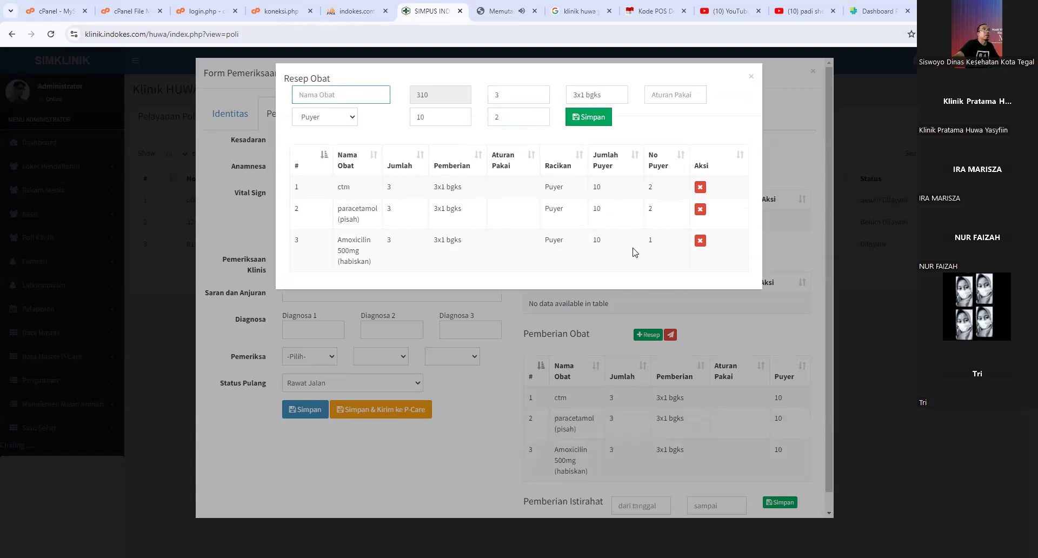
pyautogui.moveTo(342, 239); pyautogui.dragTo(379, 253)
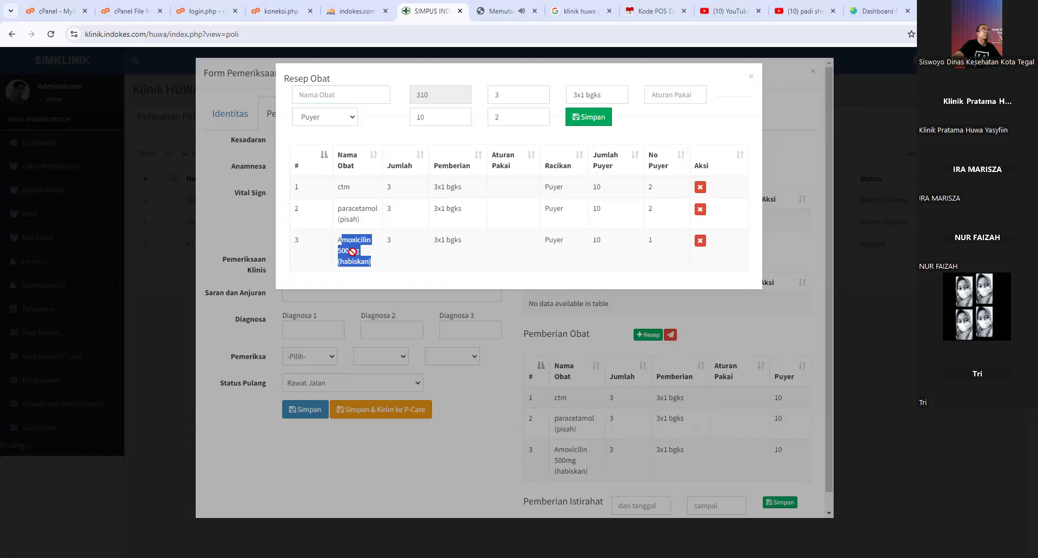
# - Delete the Amoxicilin, paracetamol (pisah) and ctm rows, confirming each with Hapus
pyautogui.click(391, 242)
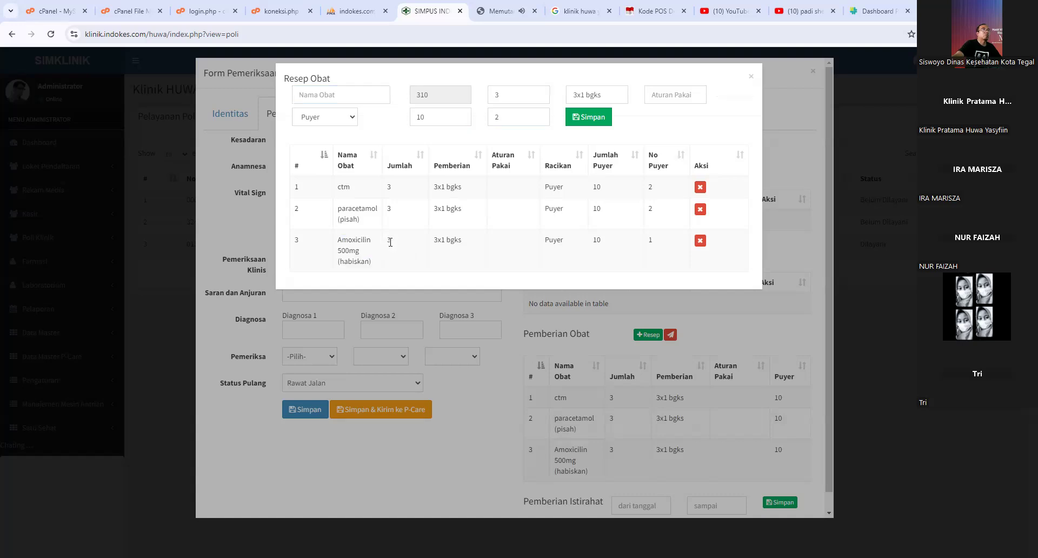
pyautogui.moveTo(454, 242); pyautogui.dragTo(437, 242)
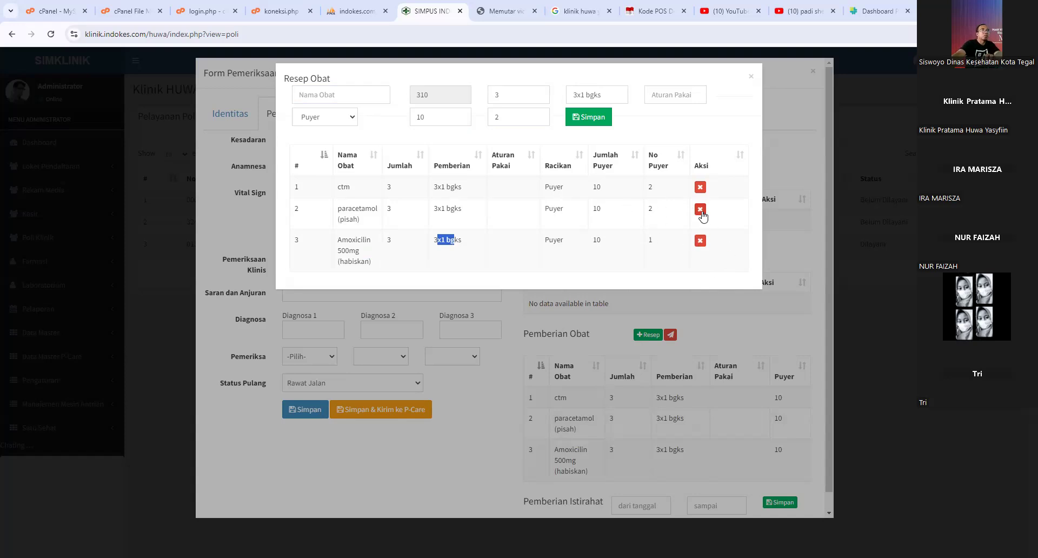
pyautogui.click(700, 239)
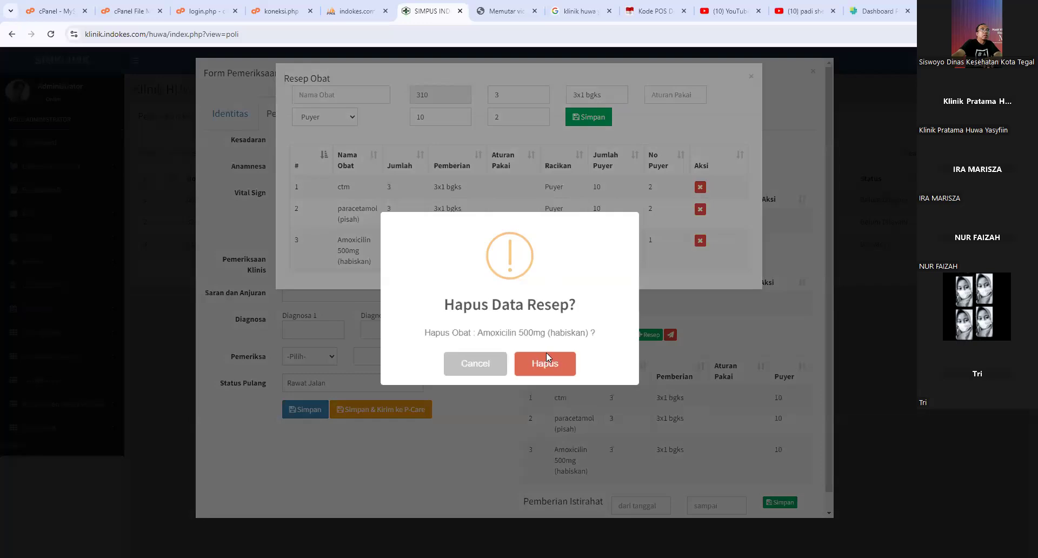
pyautogui.click(563, 362)
pyautogui.click(700, 209)
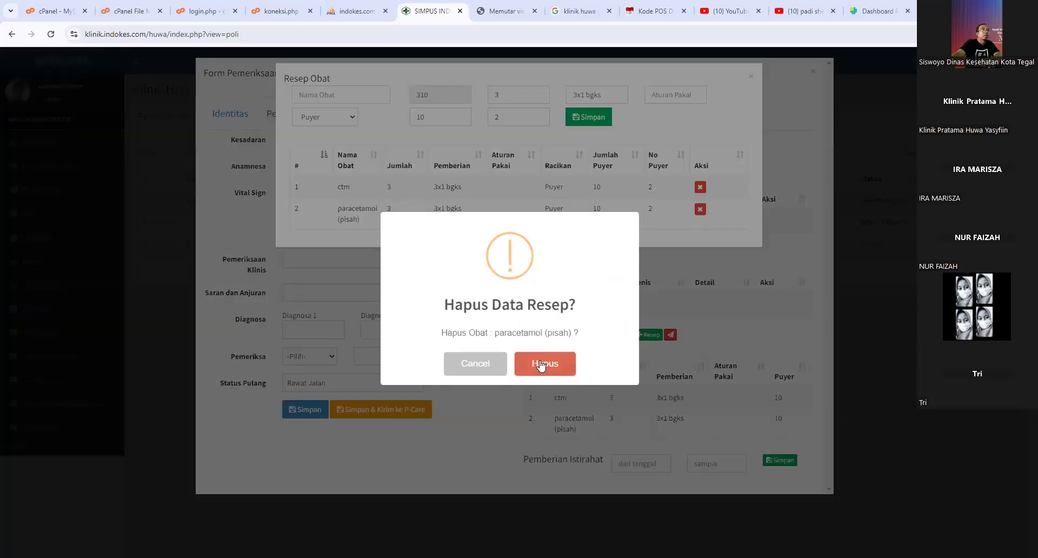
pyautogui.click(540, 362)
pyautogui.click(700, 187)
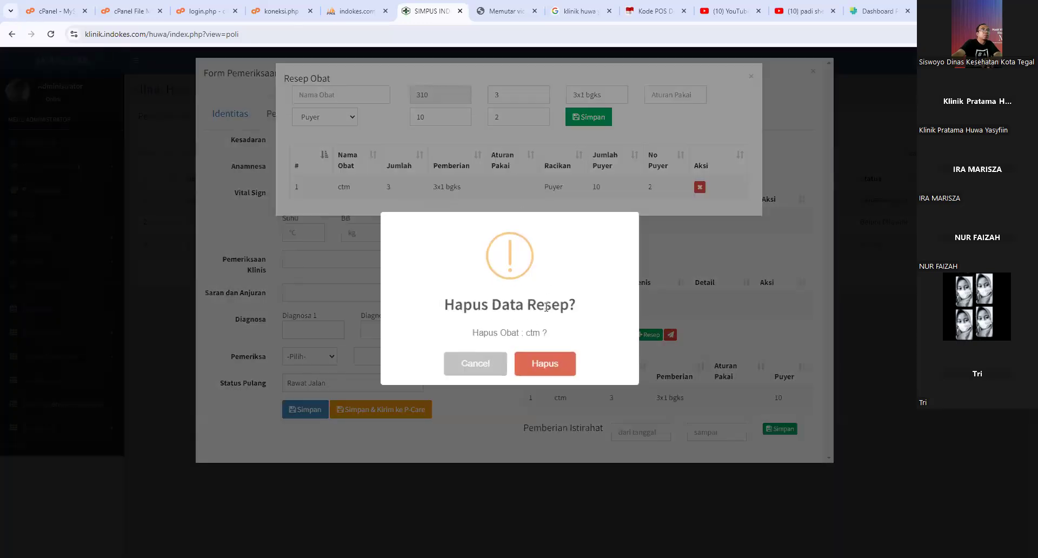
pyautogui.click(559, 363)
pyautogui.click(330, 96)
# - Add Amoxicilin 500mg (habiskan), quantity 3, to the prescription with the puyer number cleared
pyautogui.write('amok')
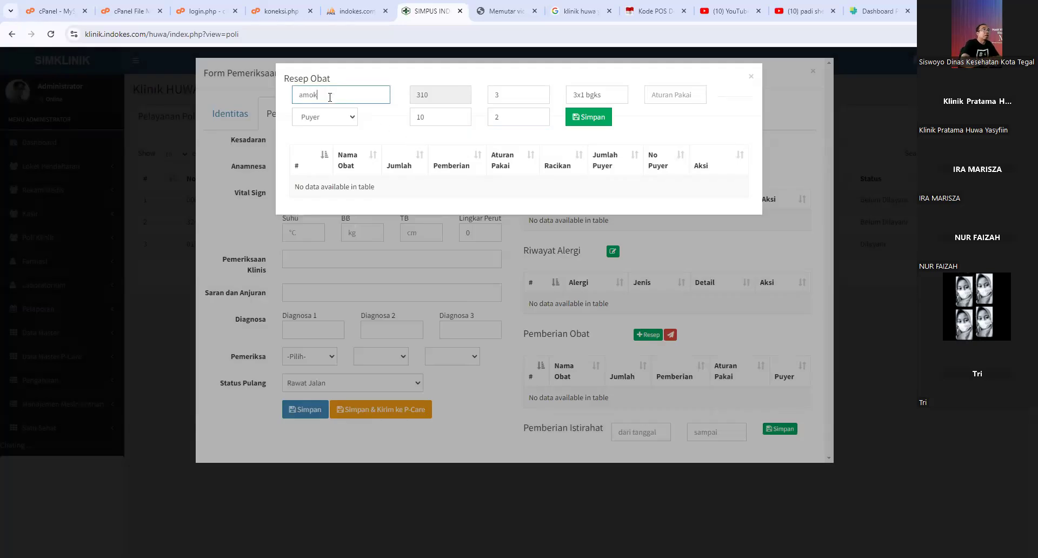
pyautogui.press('BackSpace')
pyautogui.write('x')
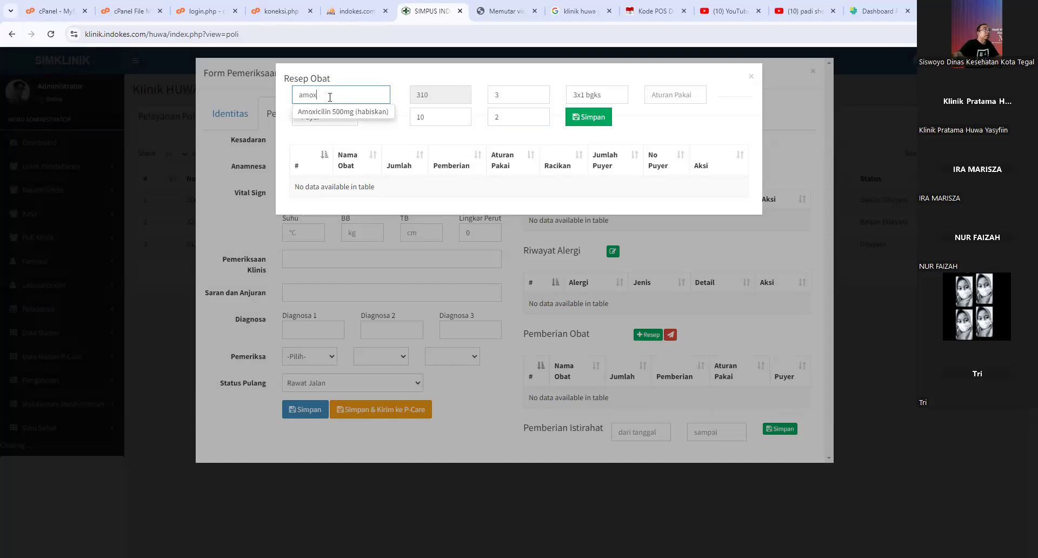
pyautogui.click(328, 110)
pyautogui.moveTo(527, 117); pyautogui.dragTo(480, 118)
pyautogui.press('BackSpace')
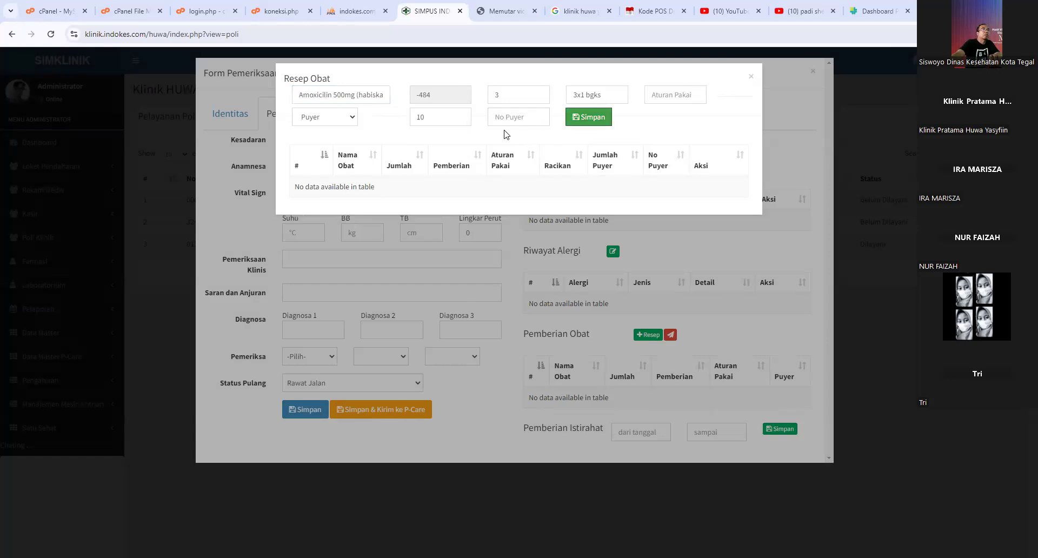
pyautogui.click(511, 96)
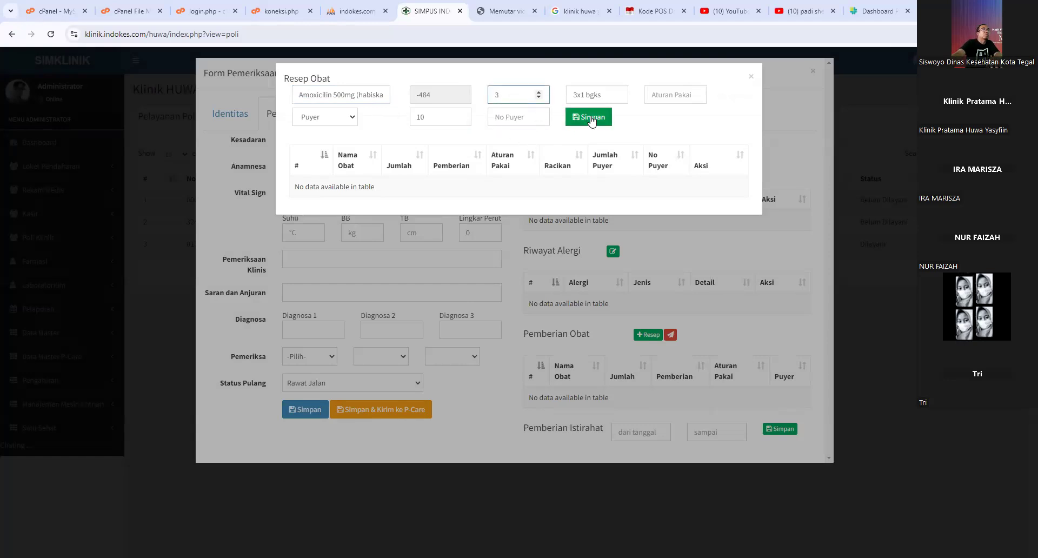
pyautogui.click(588, 117)
pyautogui.click(511, 364)
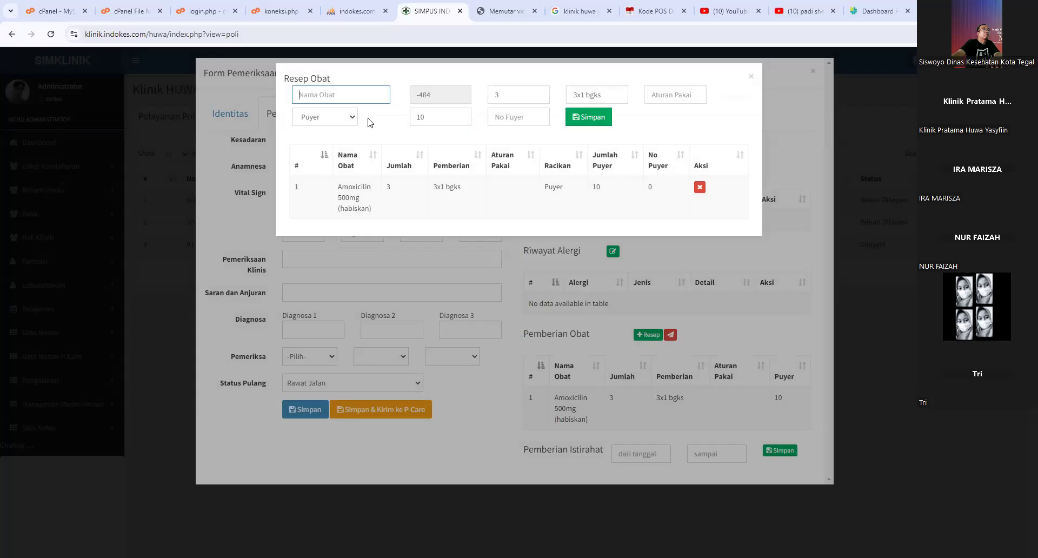
# - Add paracetamol (pisah) to the prescription and close the prescription window
pyautogui.write('para')
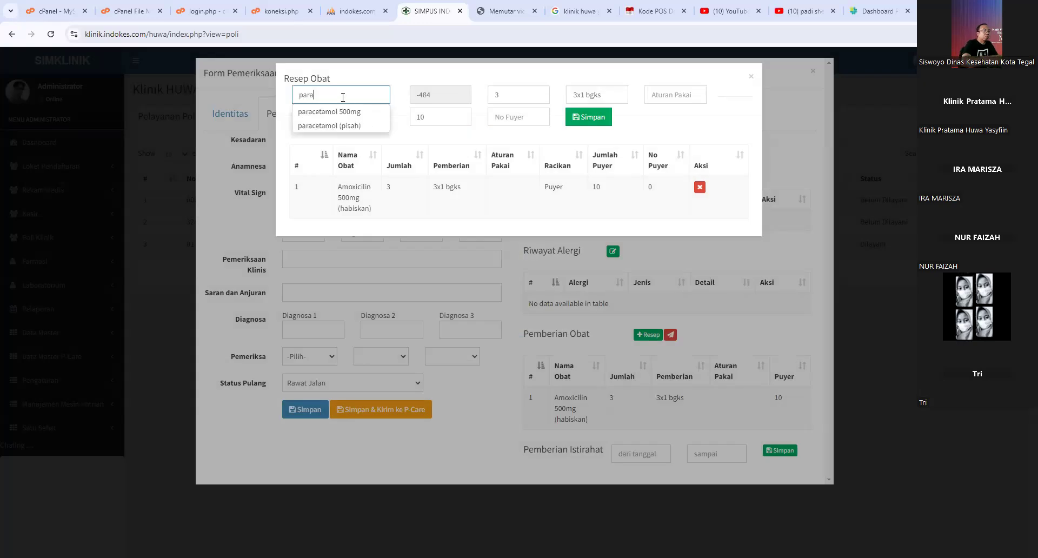
pyautogui.write('se')
pyautogui.press('BackSpace')
pyautogui.press('BackSpace')
pyautogui.click(358, 126)
pyautogui.click(585, 118)
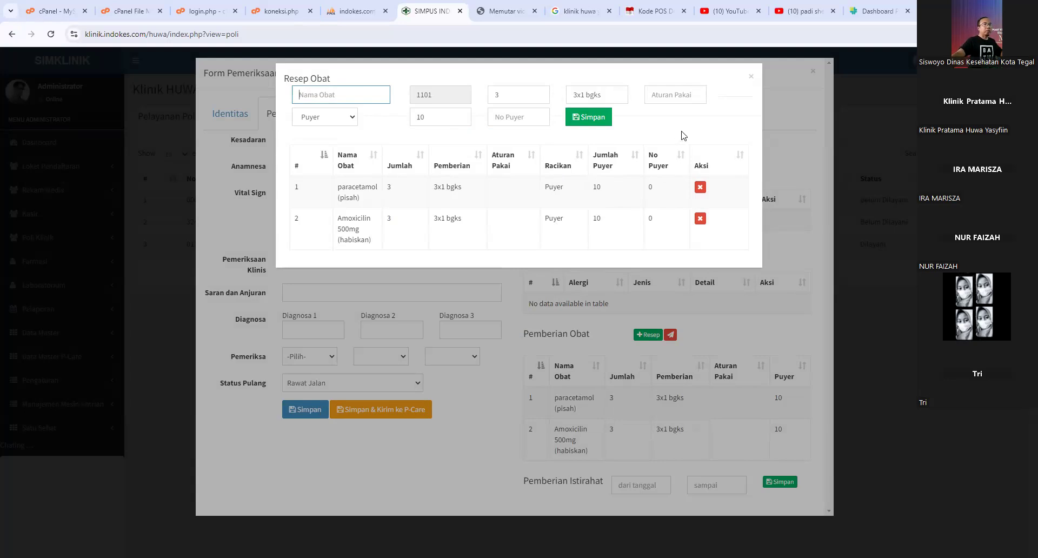
pyautogui.click(750, 79)
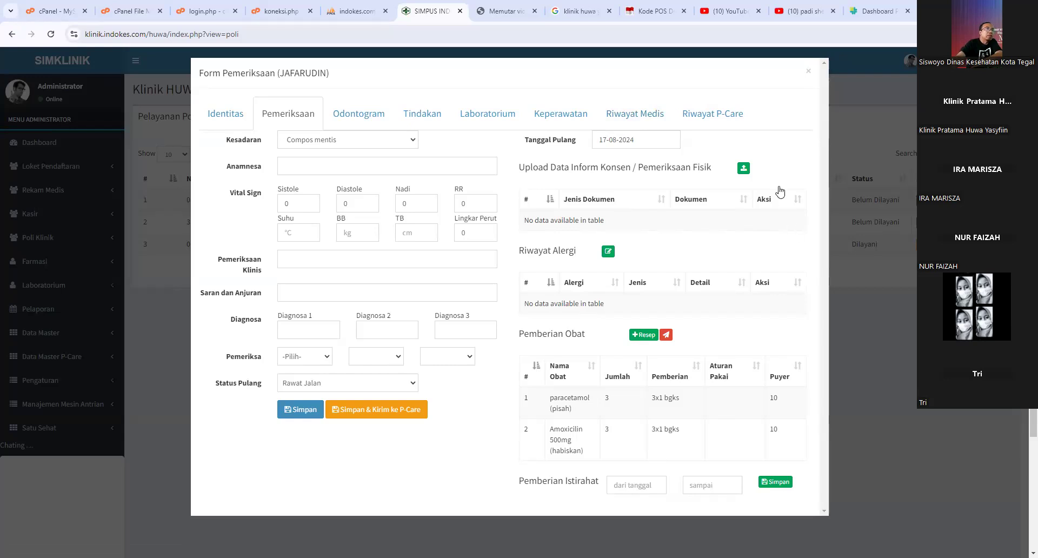
# - Close the patient examination form and expand the Loket Pendaftaran menu
pyautogui.click(809, 72)
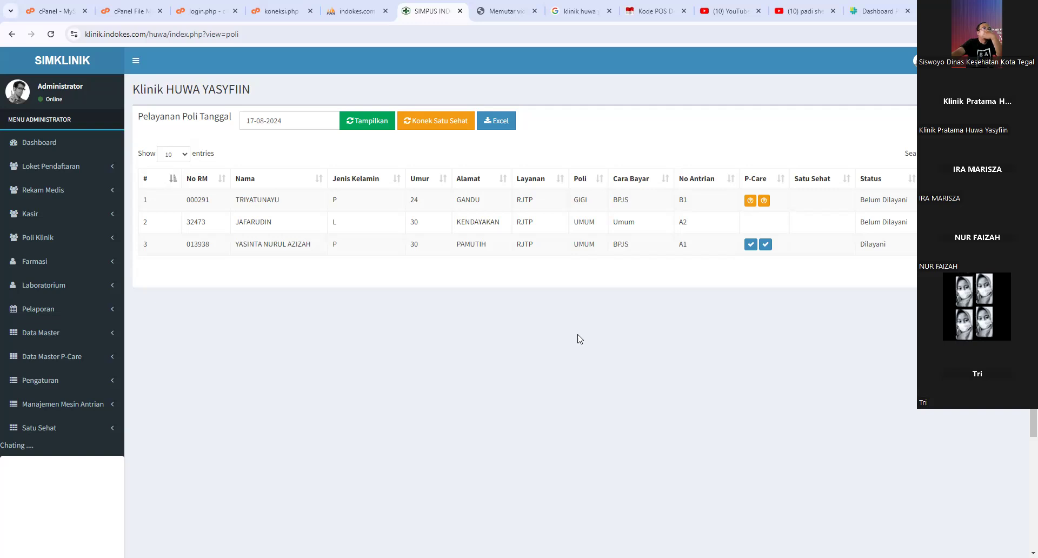
pyautogui.click(90, 169)
# - Go to the Pendaftaran Pasien list, then open and close the first patient's vital-signs form unsaved
pyautogui.click(89, 186)
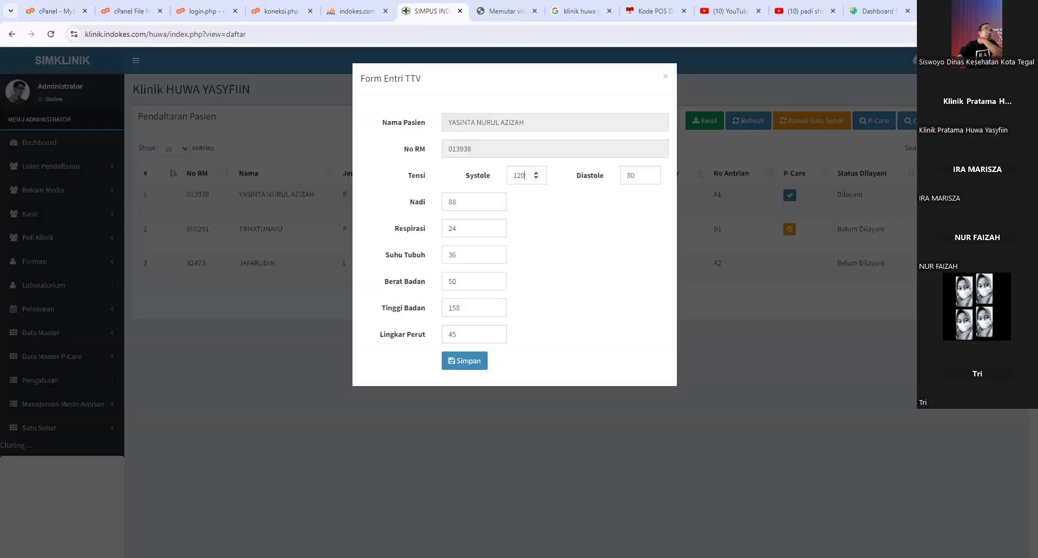
pyautogui.click(525, 176)
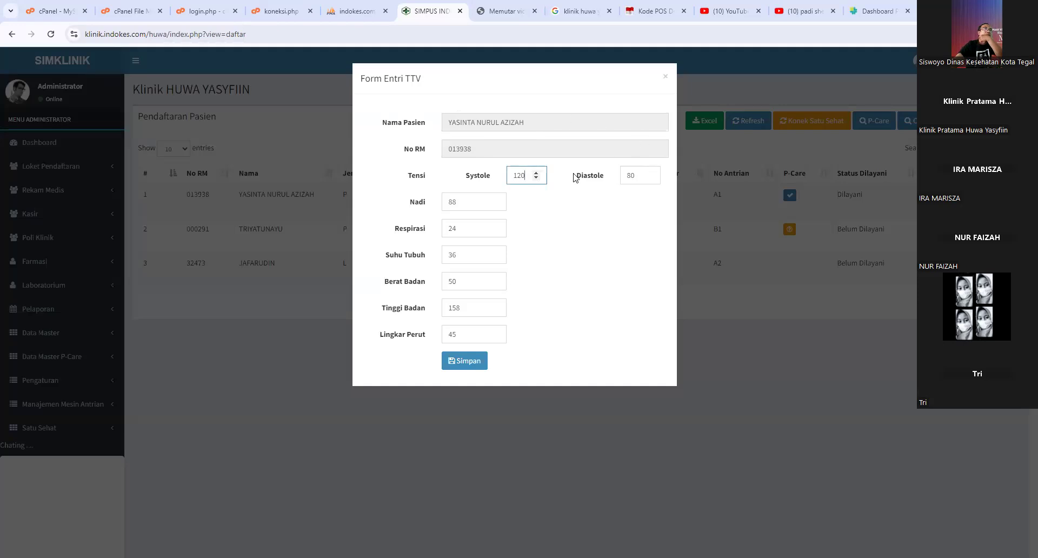
pyautogui.click(666, 76)
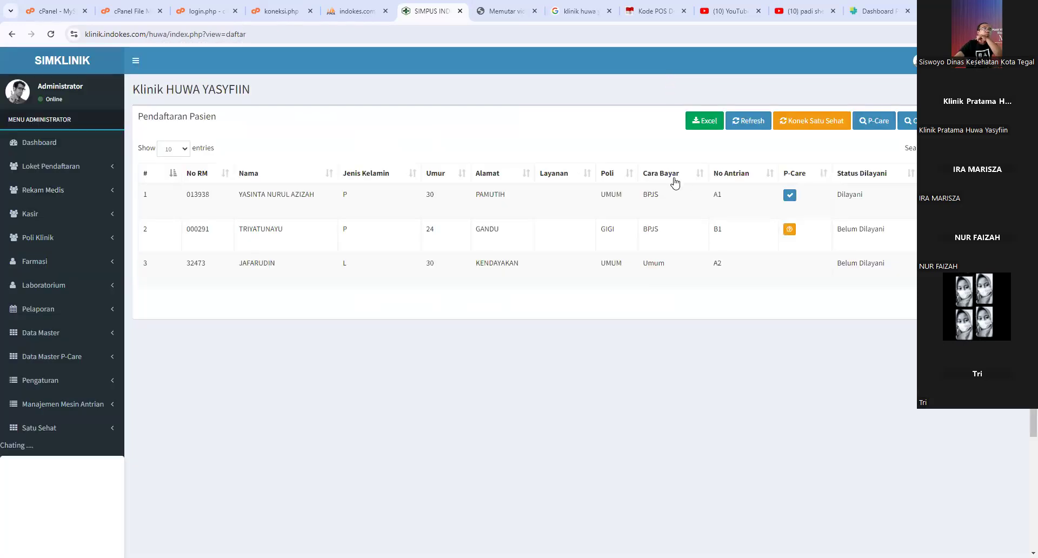